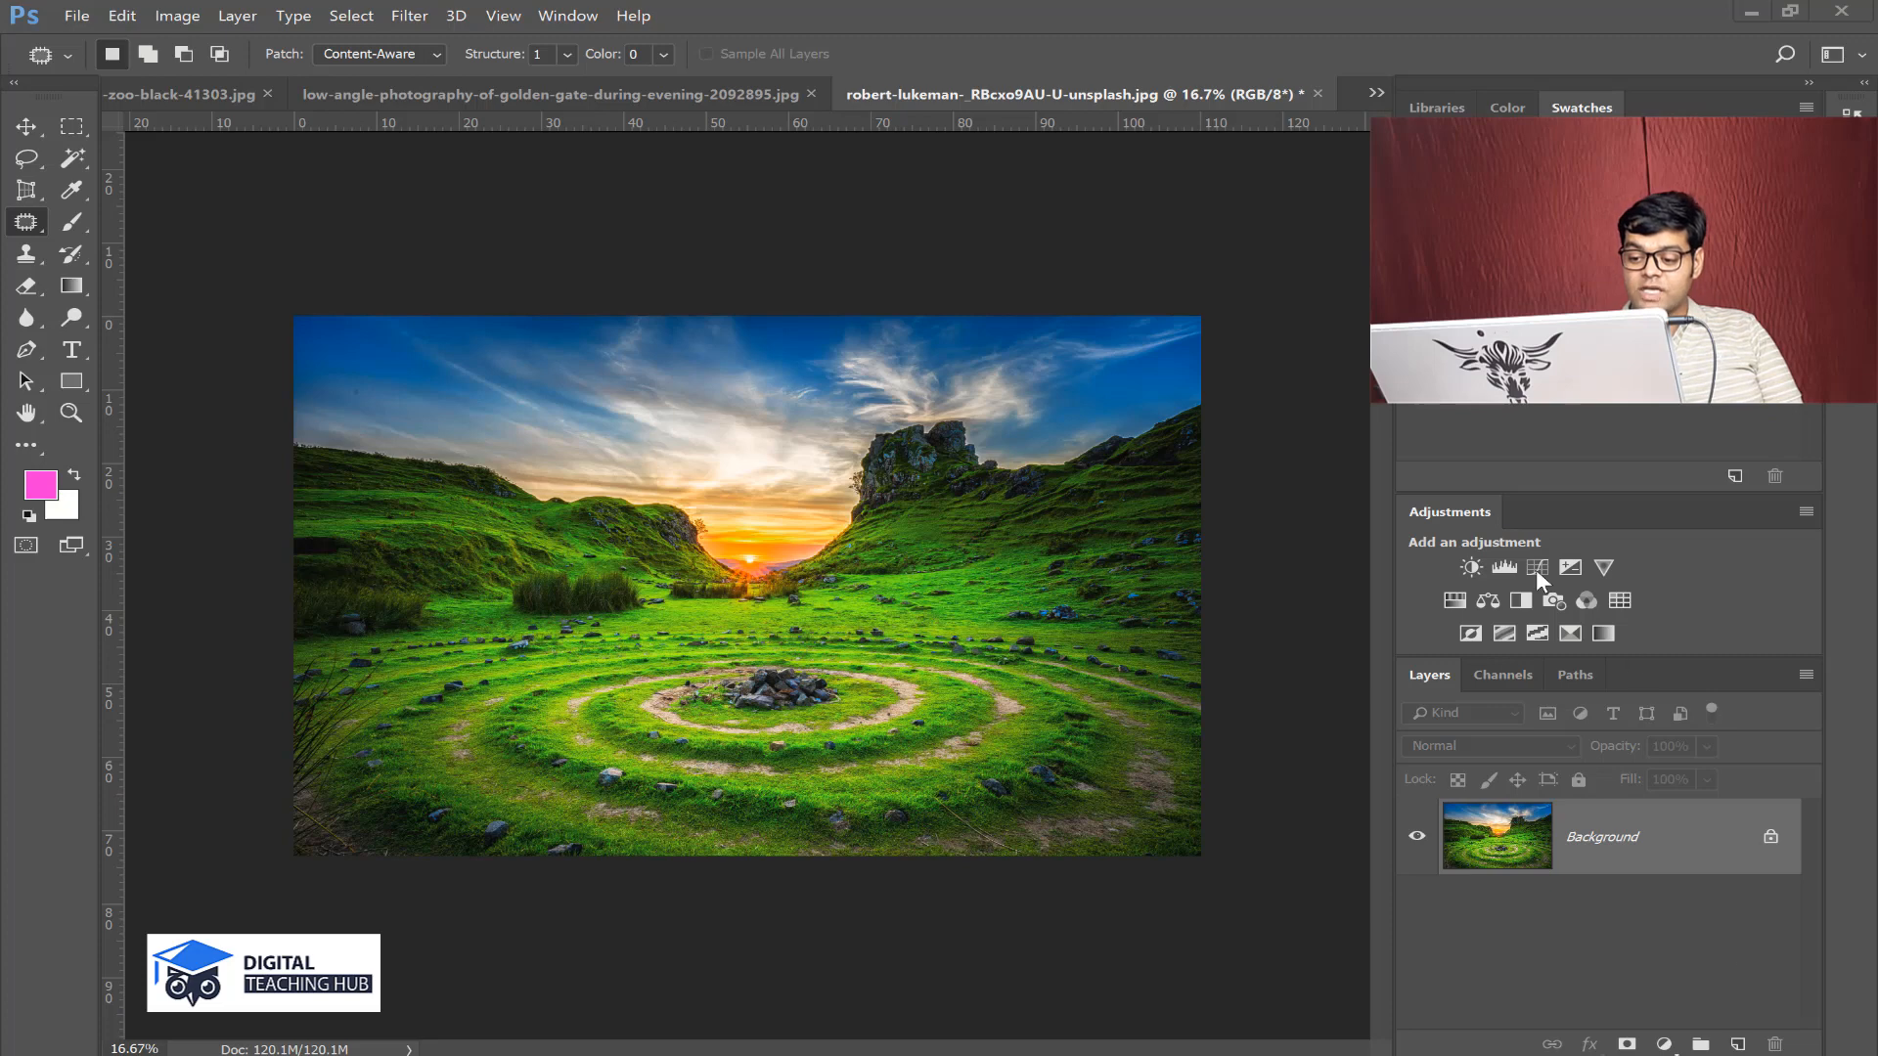
- Add a new layer to the landscape image and paste the entire golden gate night photo onto it
{"action": "key", "text": "g"}
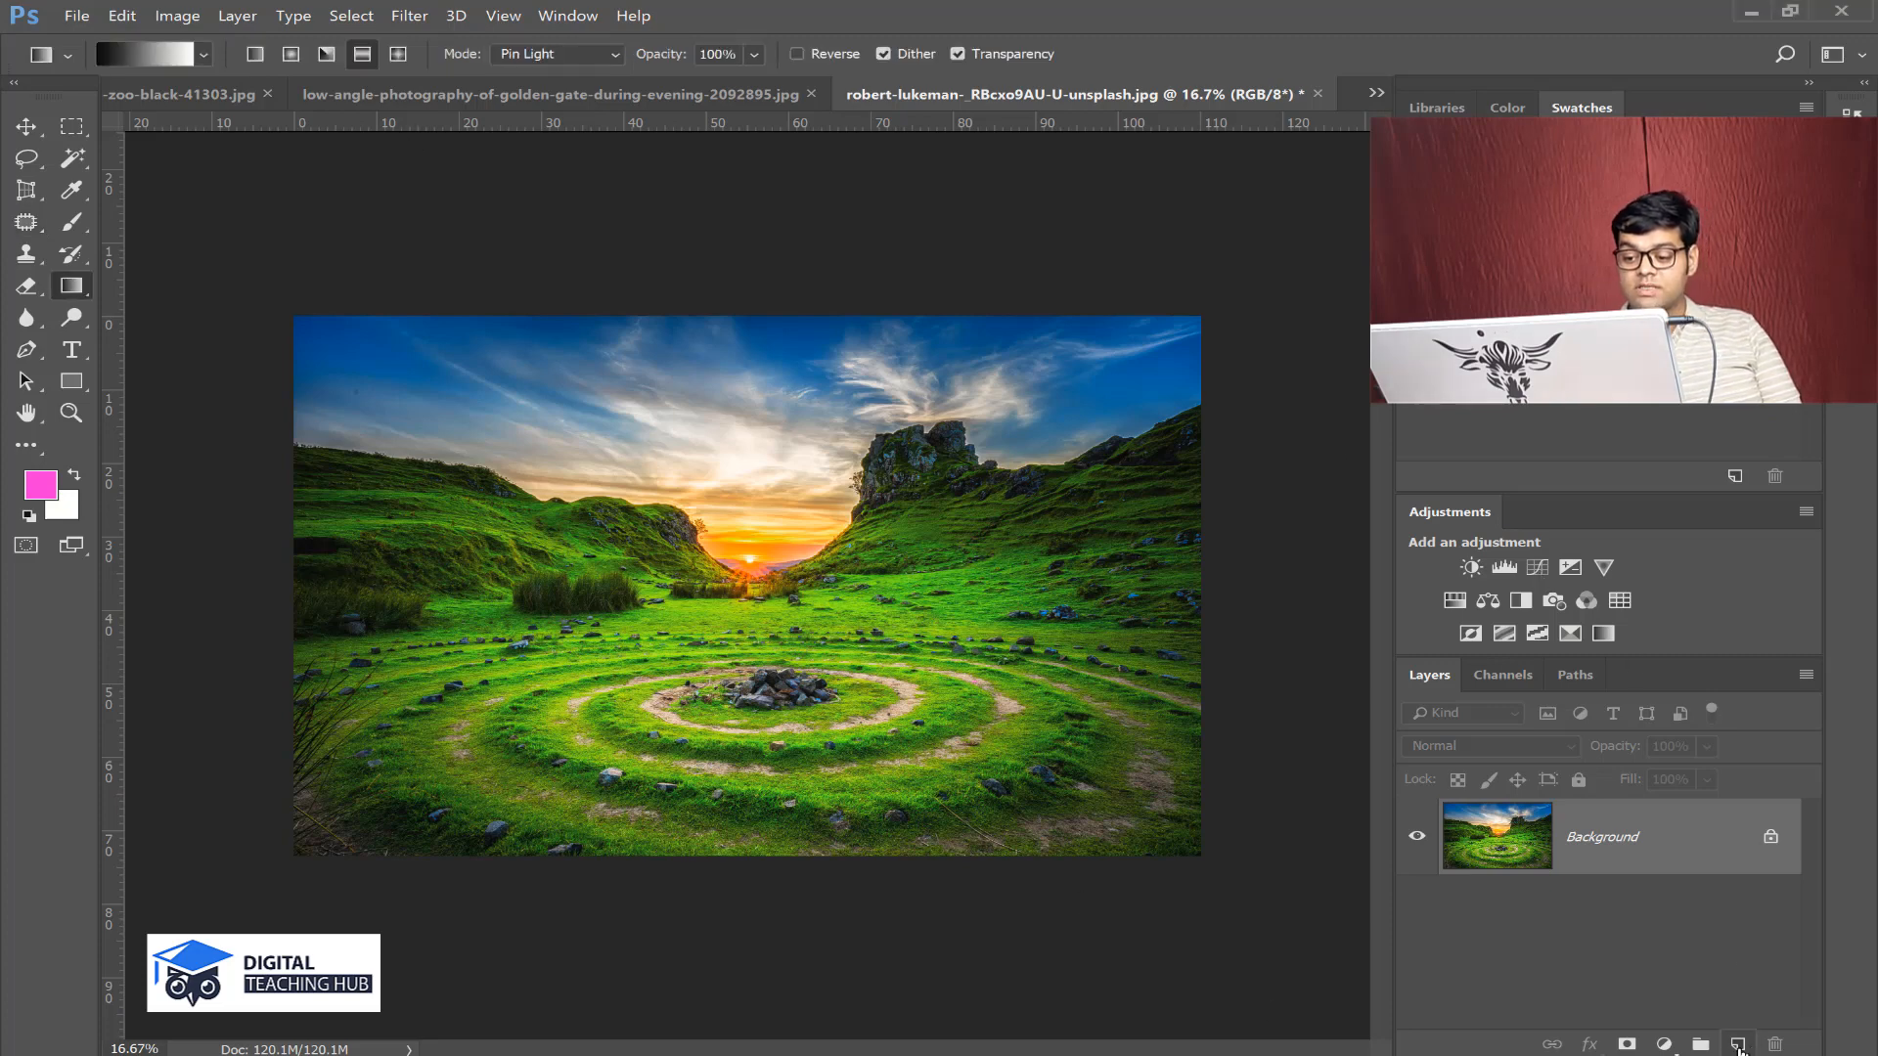
{"action": "left_click", "coordinate": [1738, 1045]}
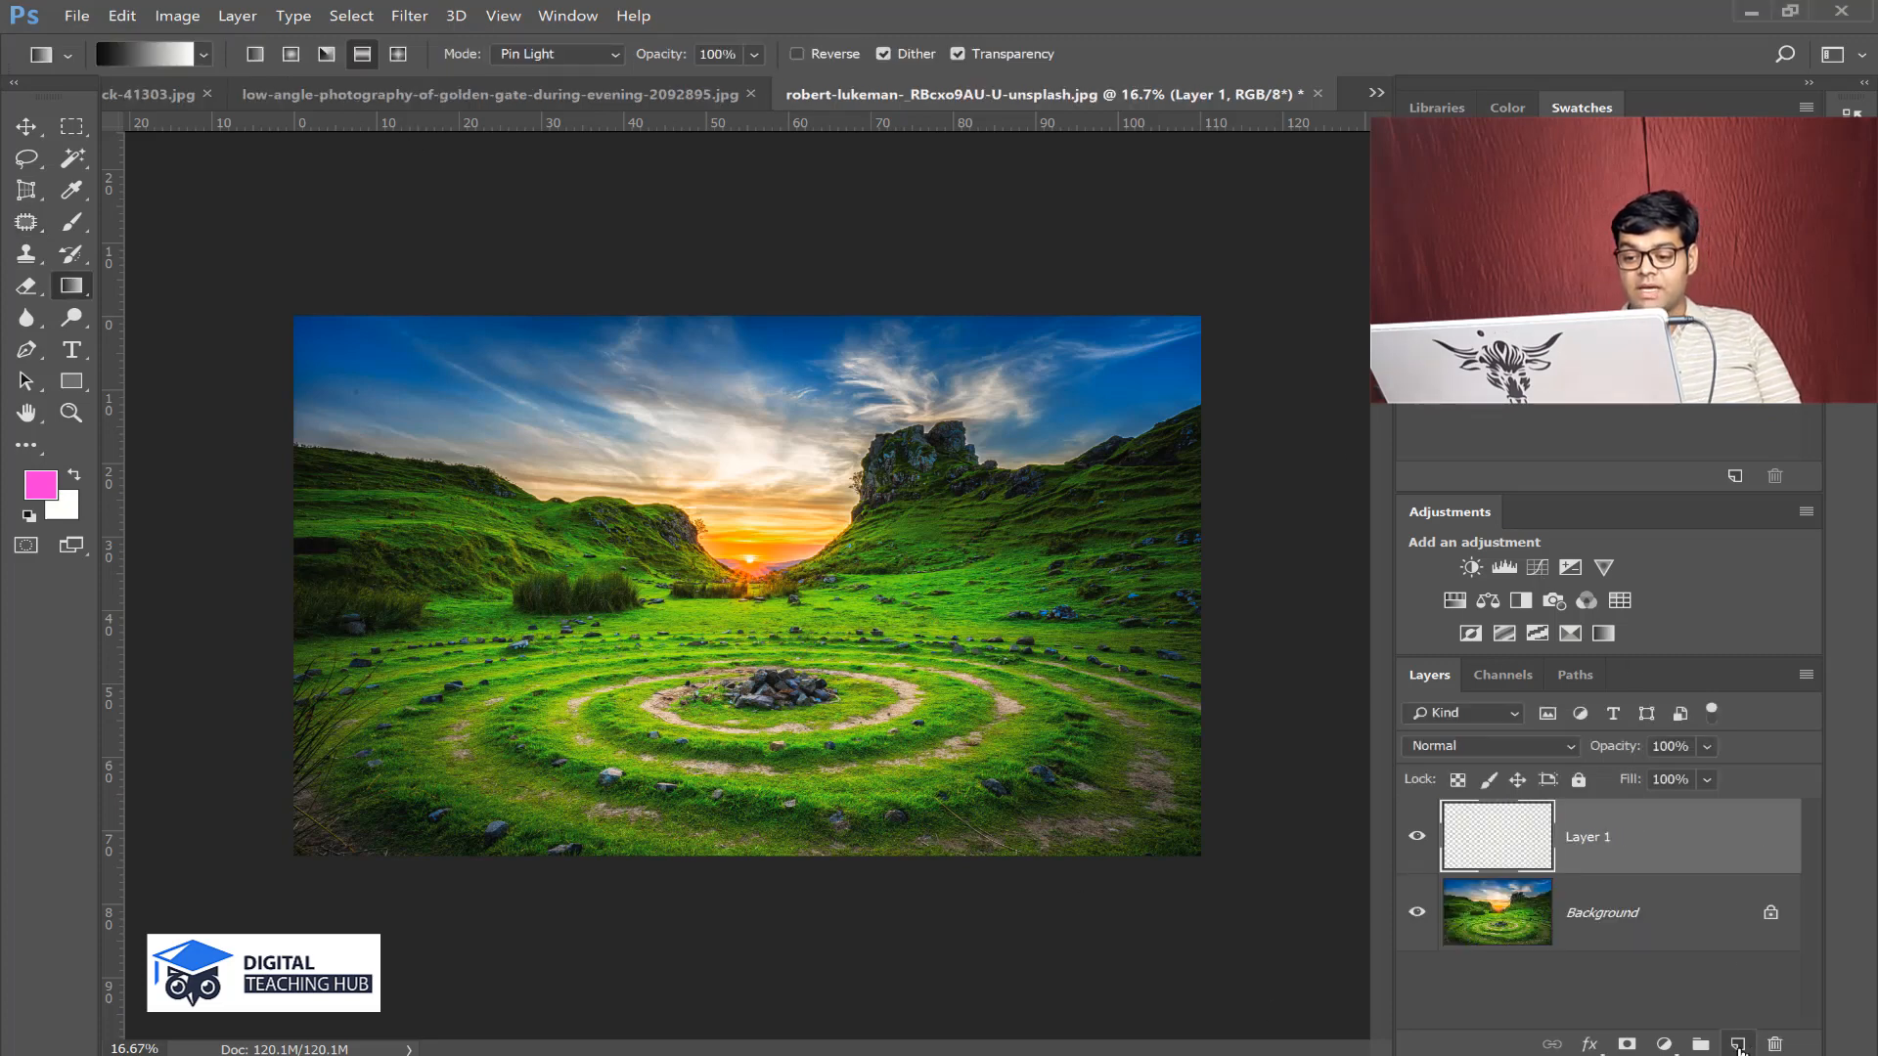
{"action": "left_click", "coordinate": [683, 95]}
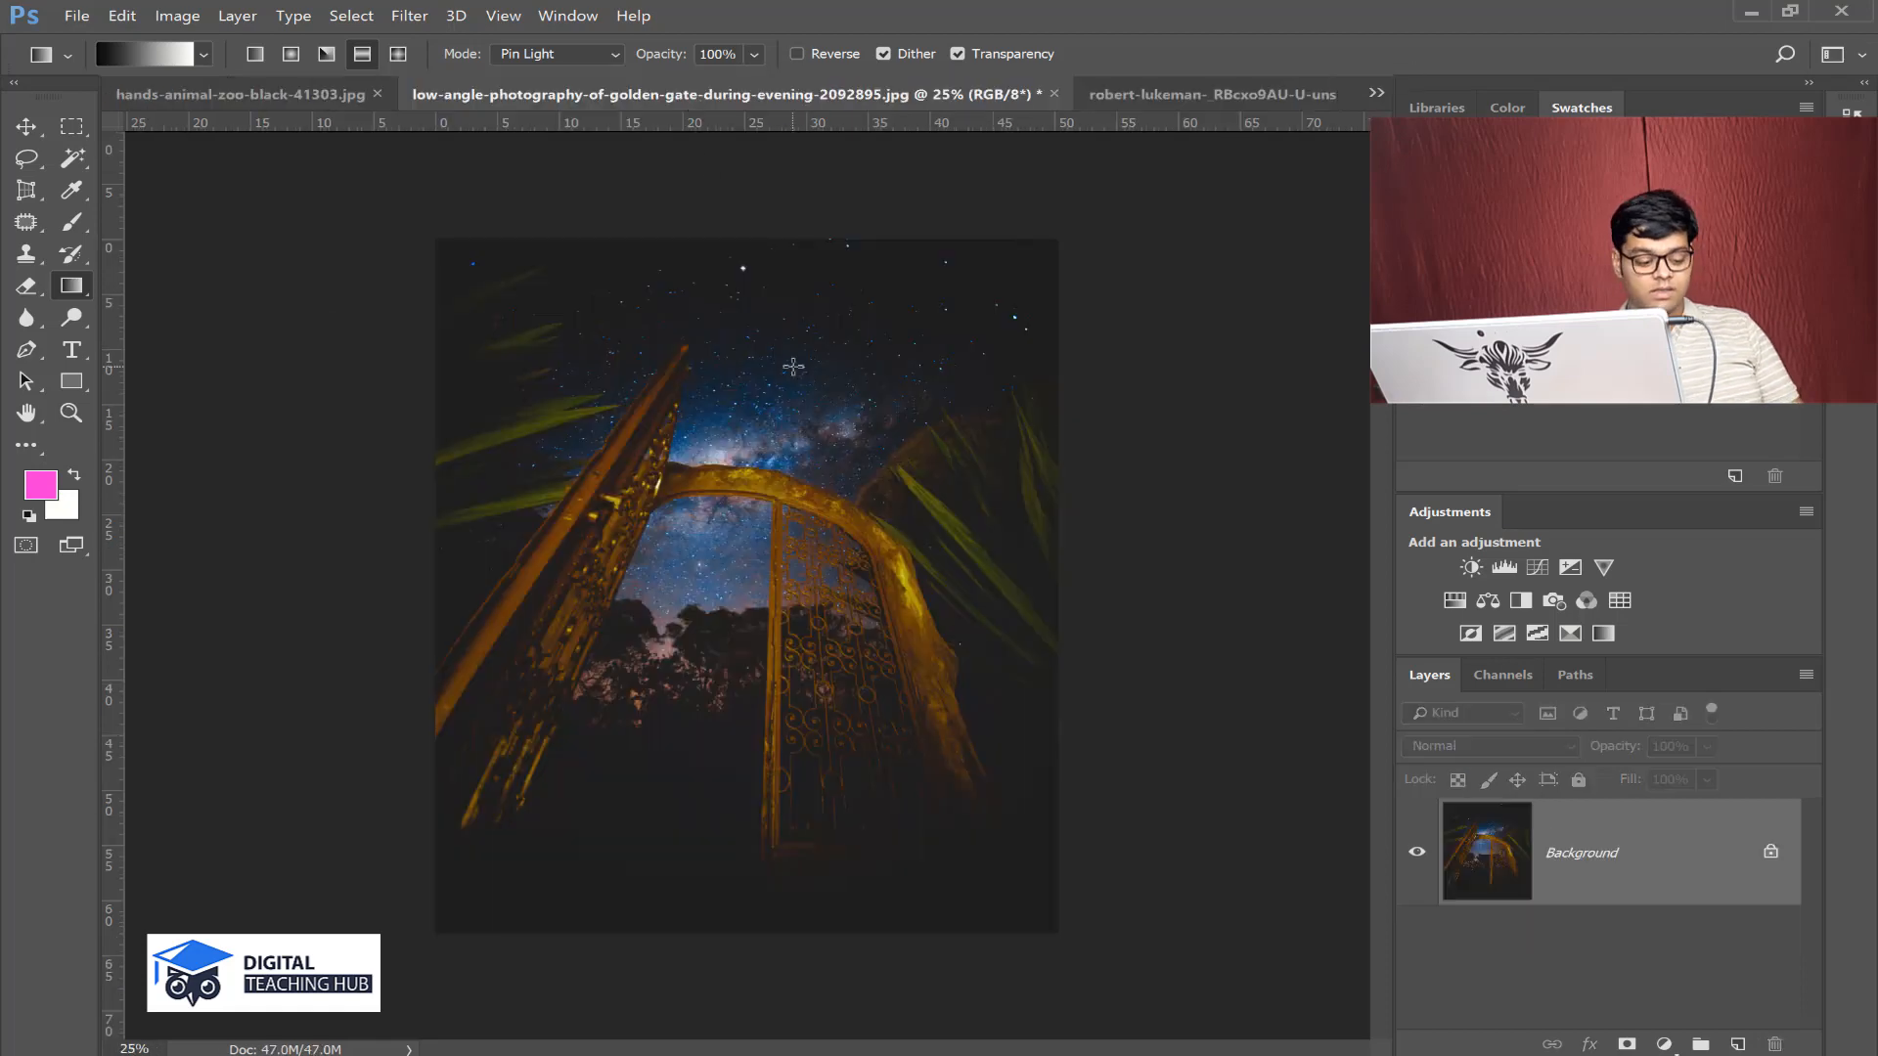
{"action": "key", "text": "ctrl+a"}
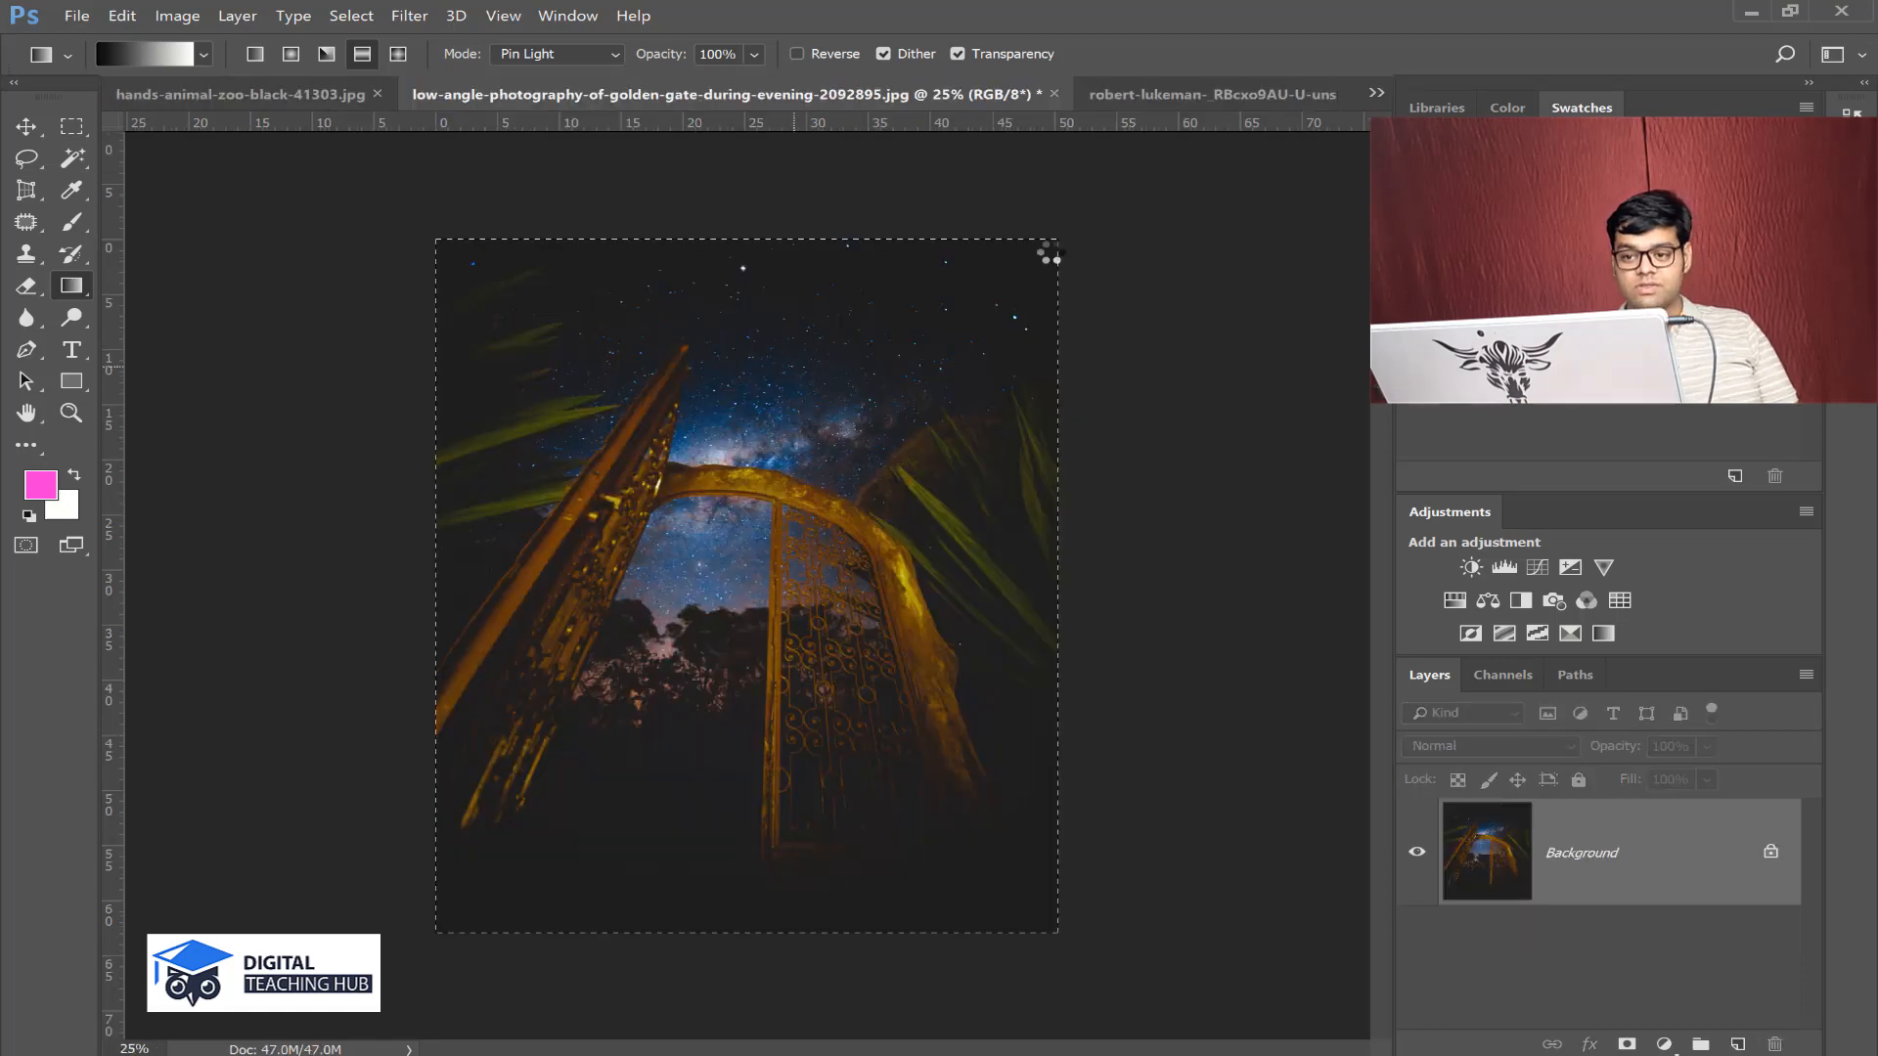
{"action": "left_click", "coordinate": [1214, 98]}
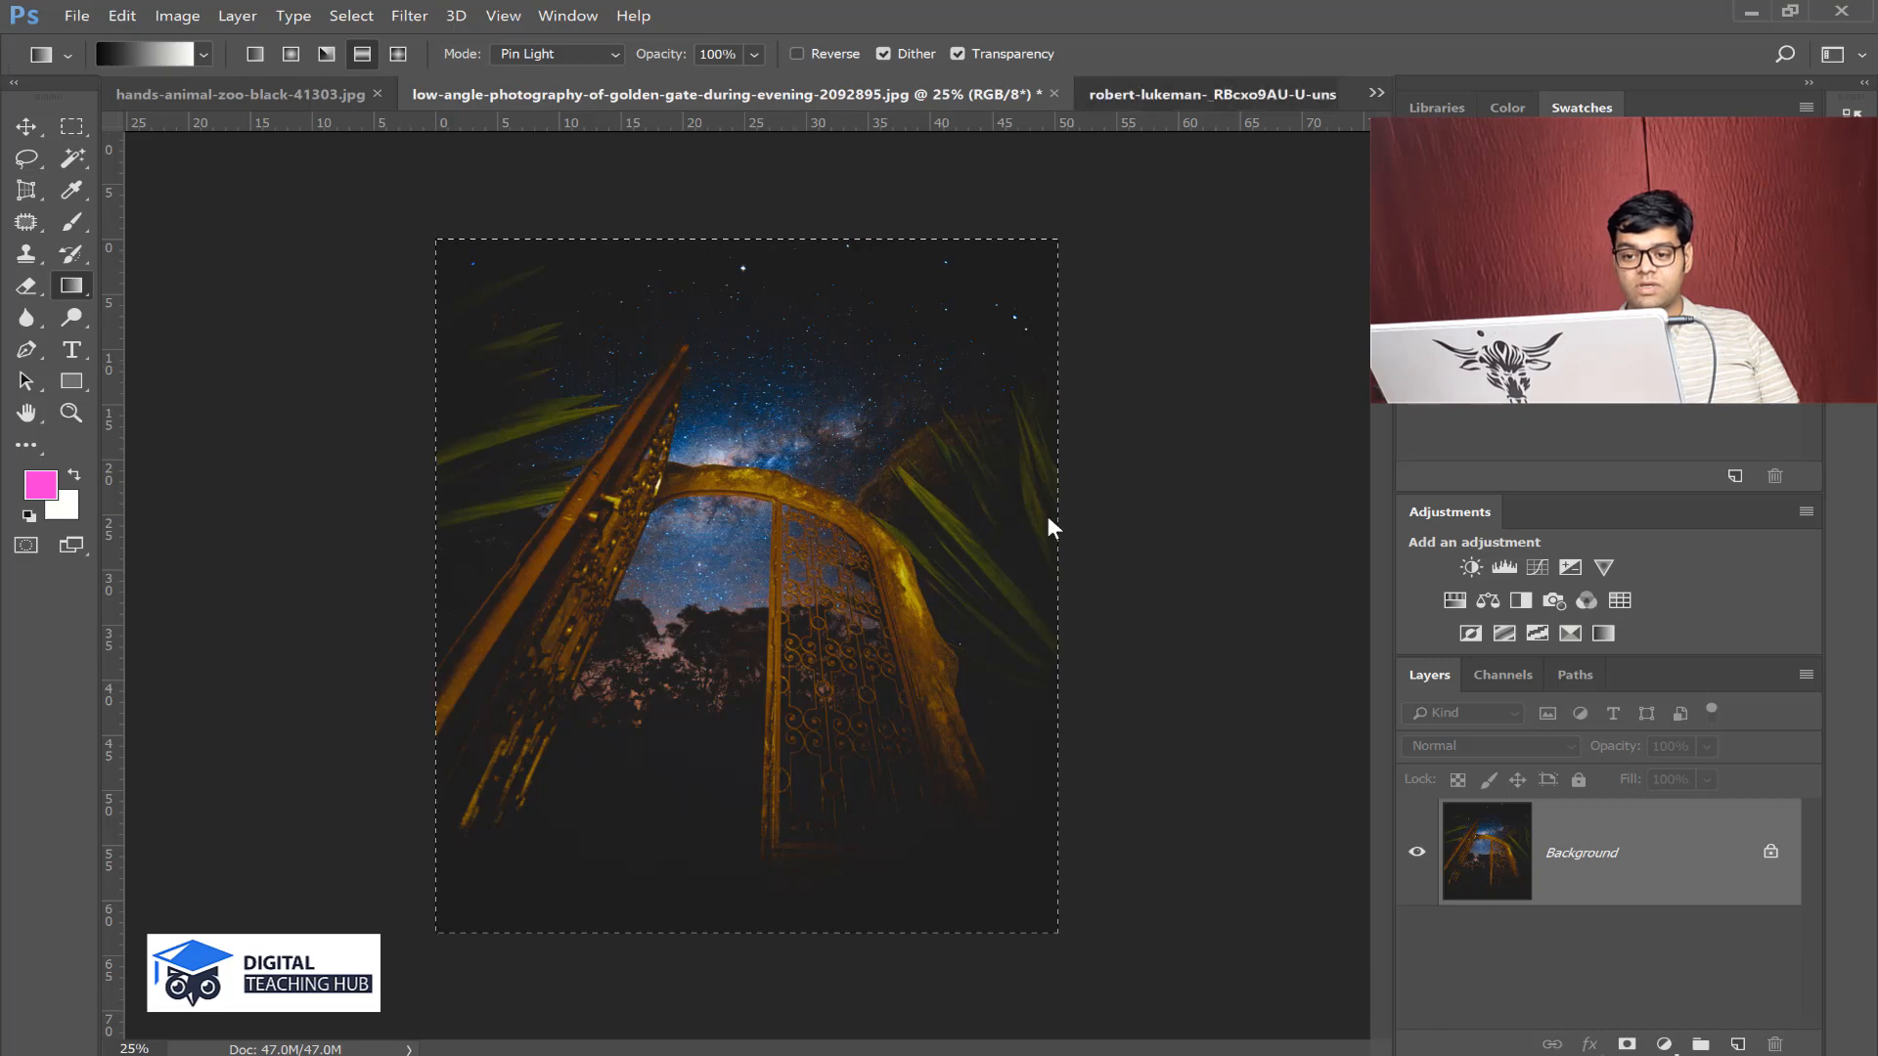
{"action": "key", "text": "ctrl+shift+alt+n"}
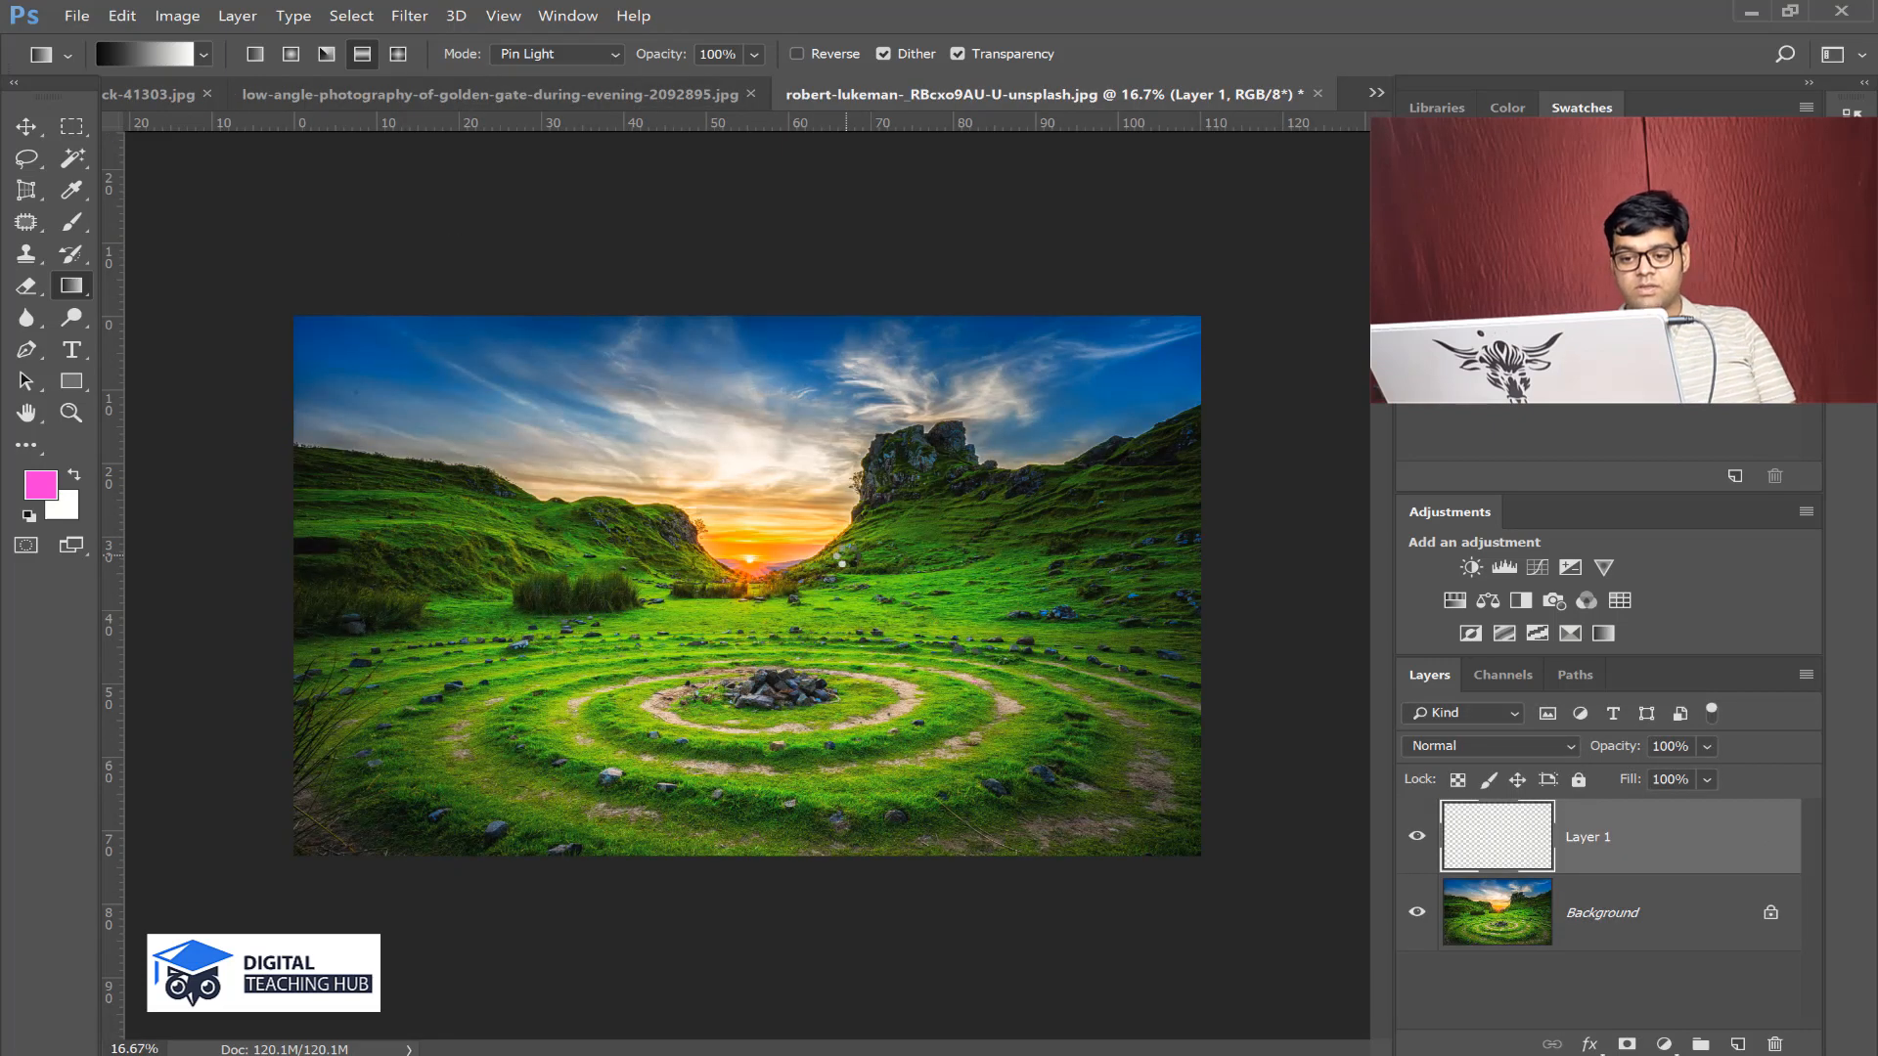
{"action": "key", "text": "ctrl+v"}
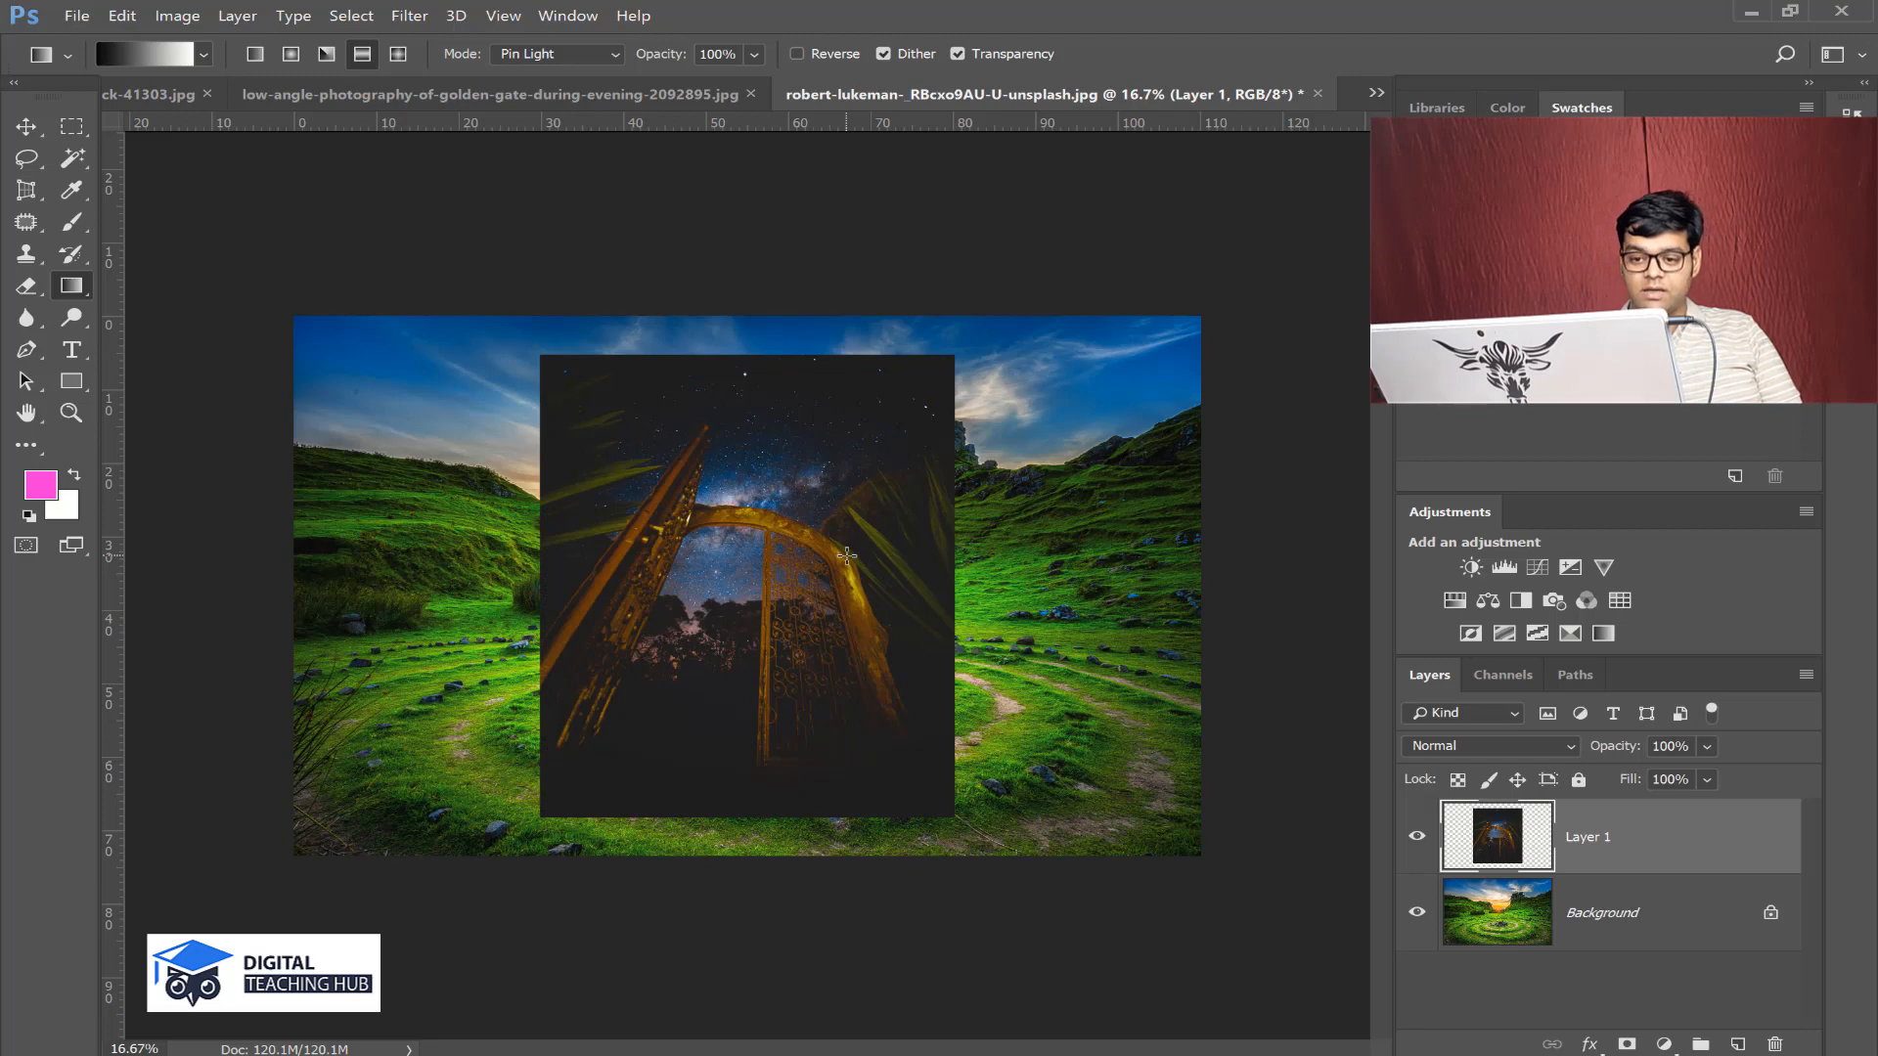
- Set the pasted gate layer's blend mode to Dissolve and reduce its opacity to 89%
{"action": "left_click", "coordinate": [1541, 745]}
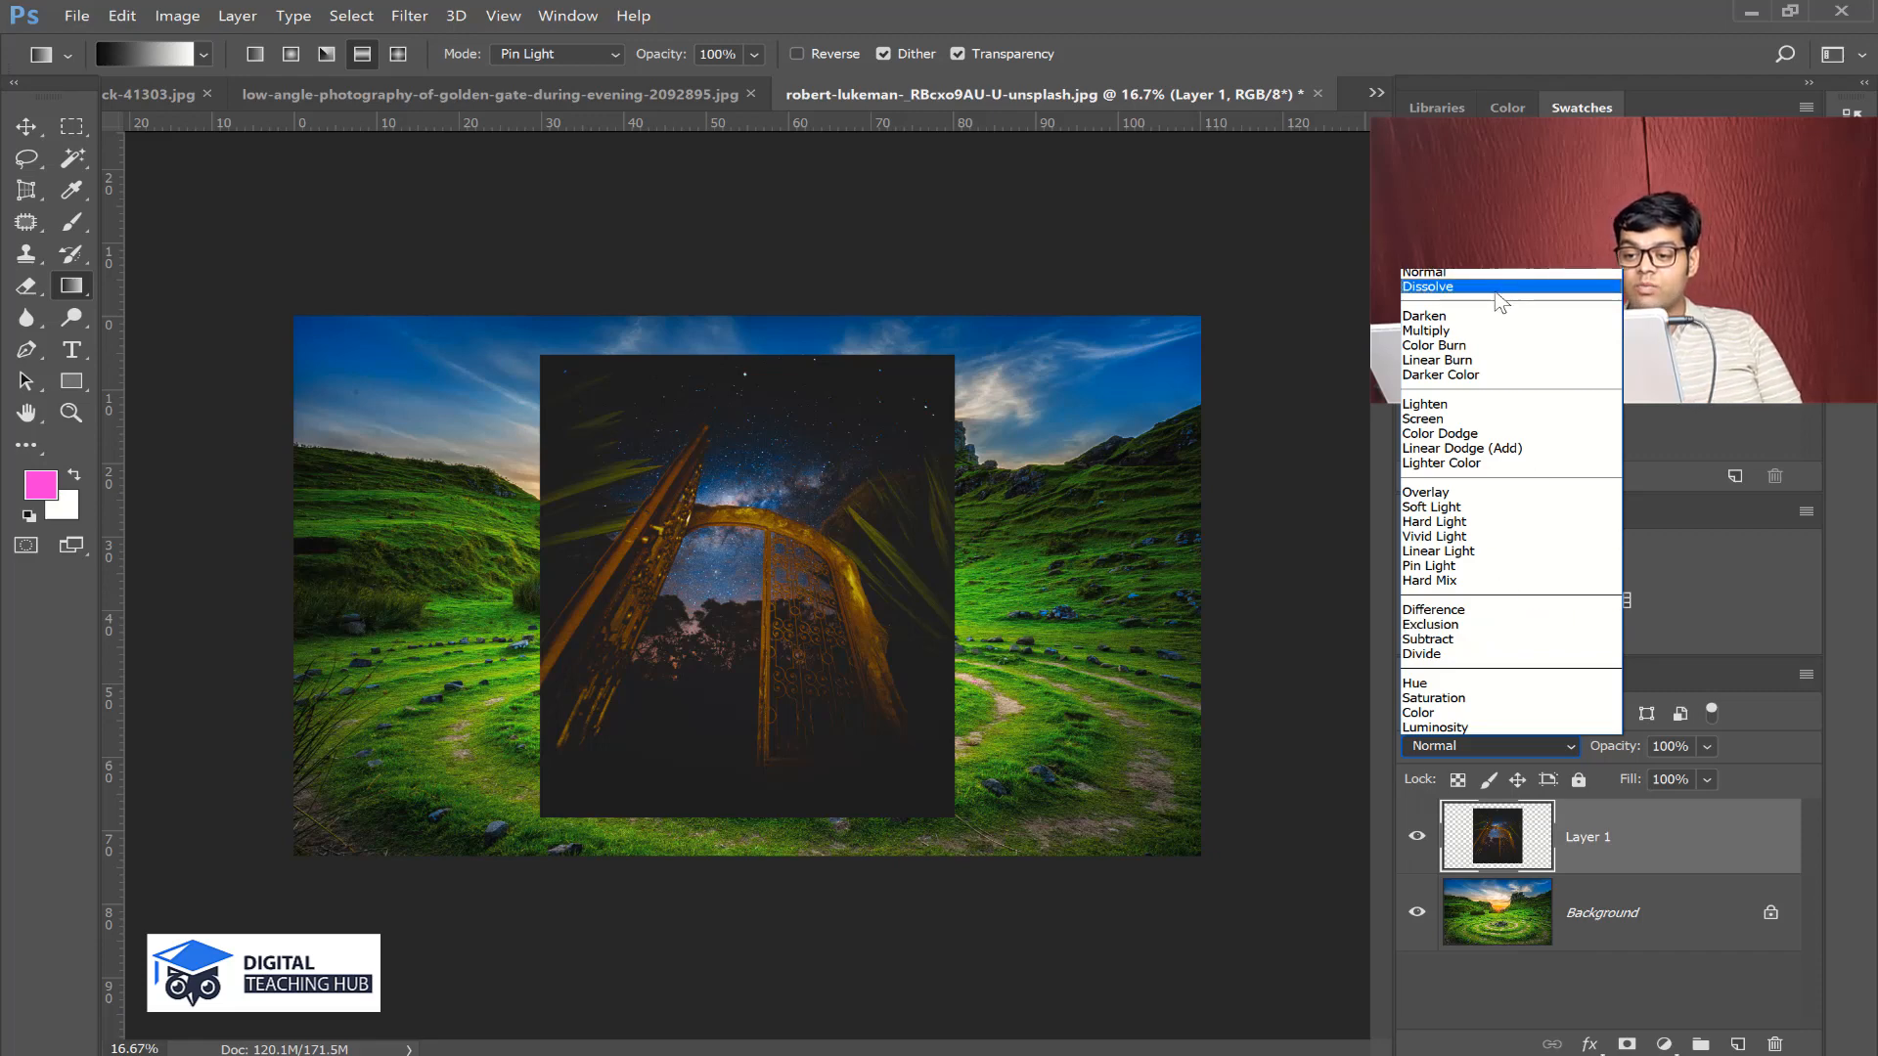
{"action": "left_click", "coordinate": [1496, 289]}
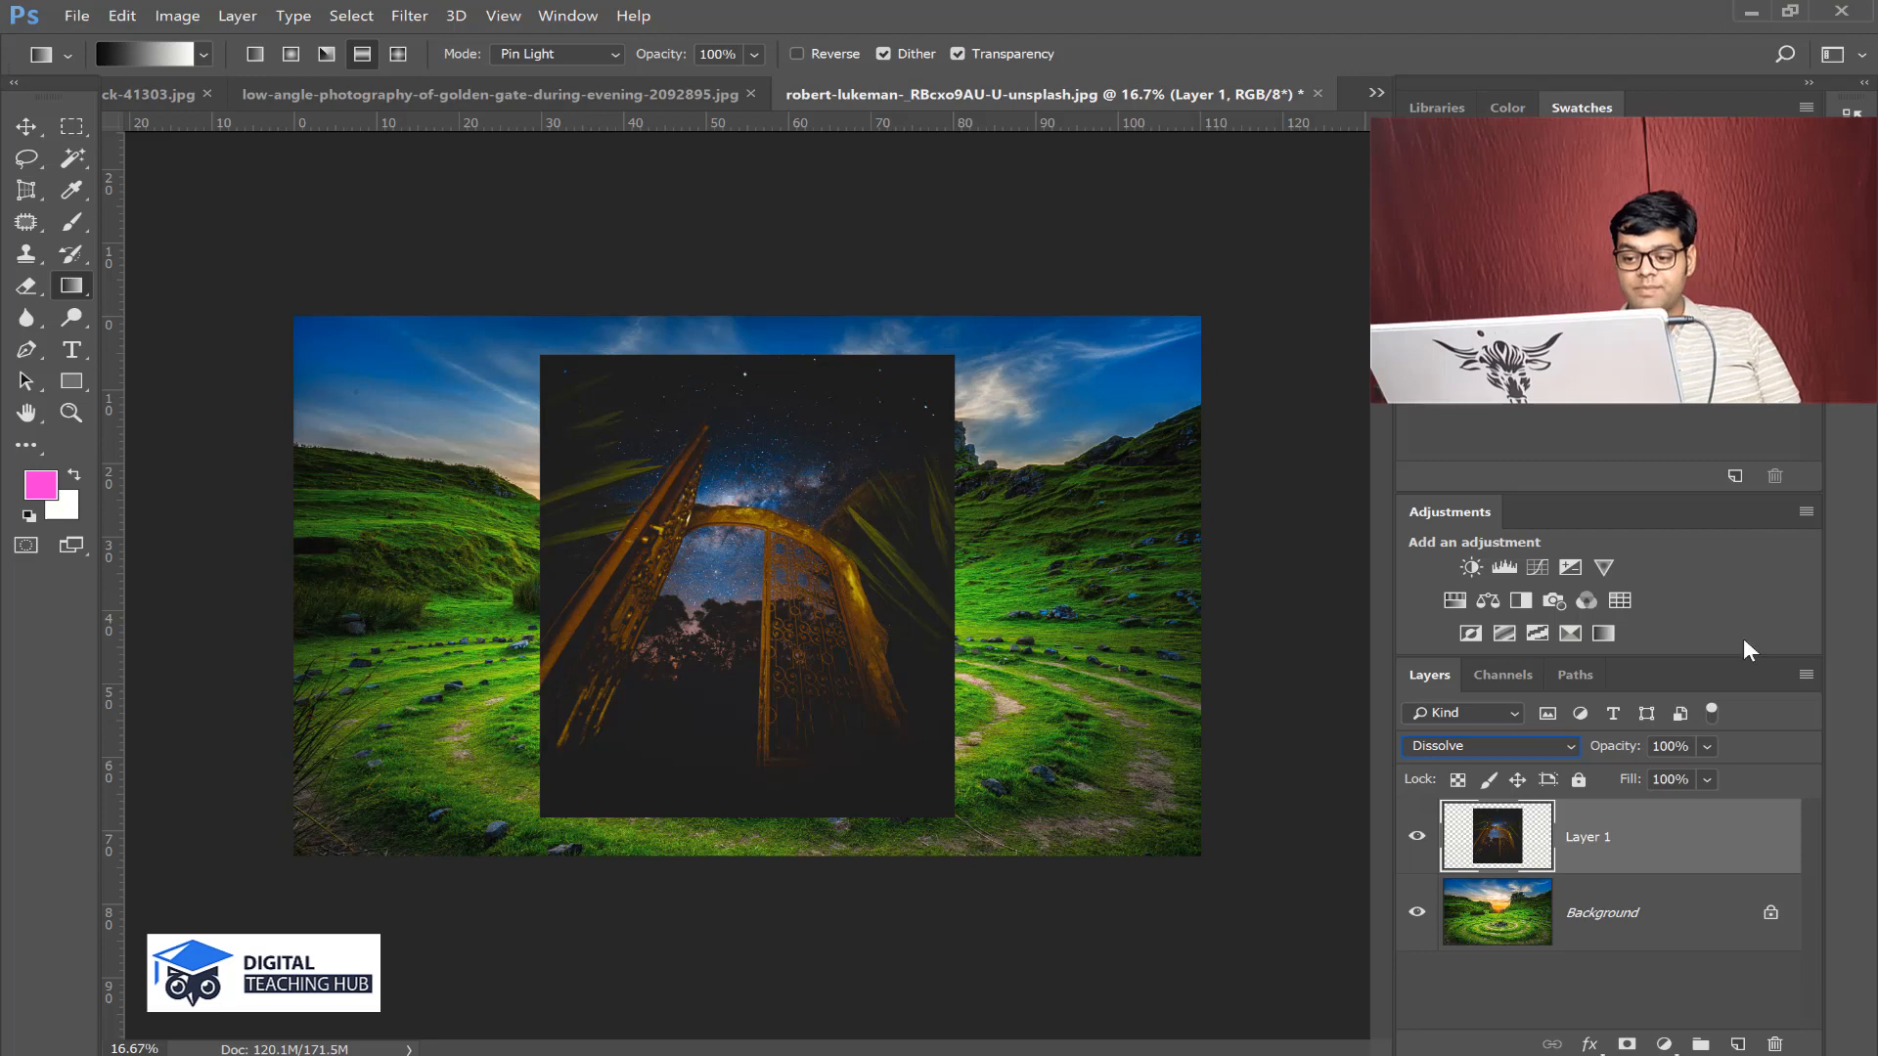
{"action": "left_click", "coordinate": [1706, 747]}
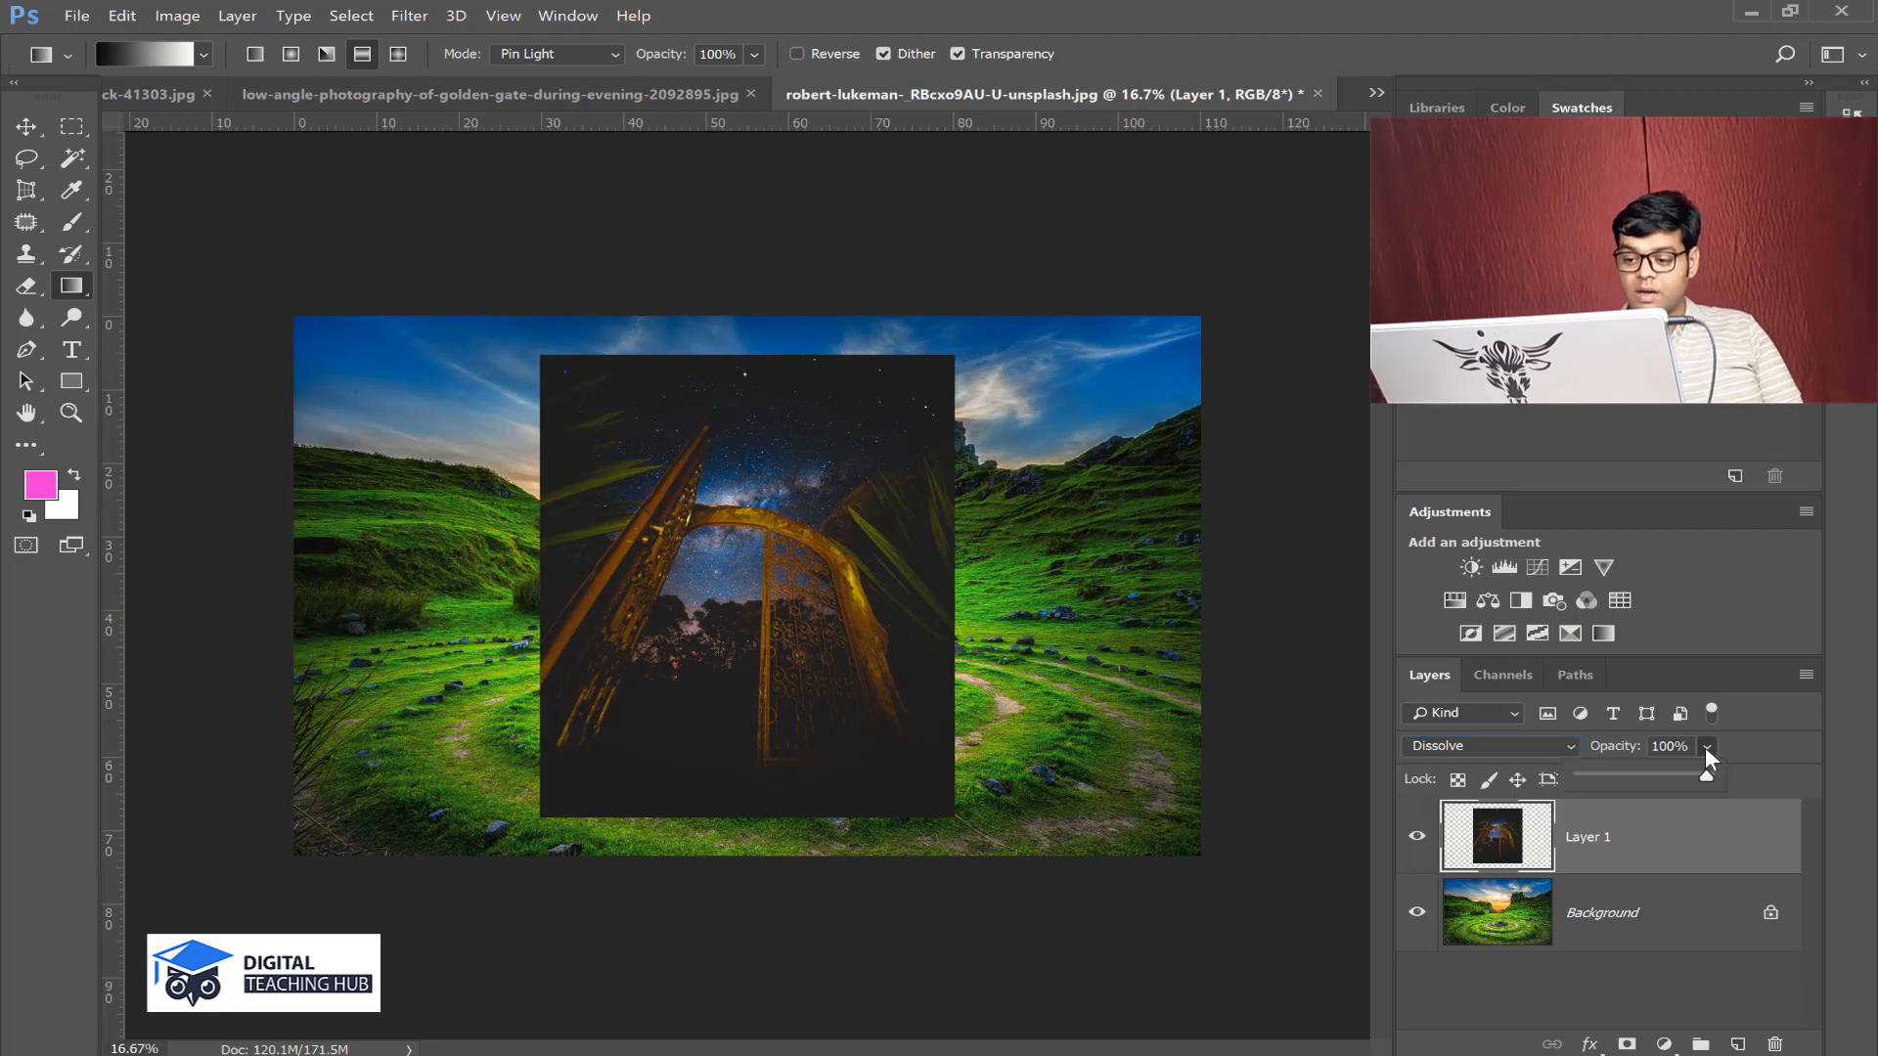
{"action": "left_click_drag", "start_coordinate": [1705, 775], "coordinate": [1687, 775]}
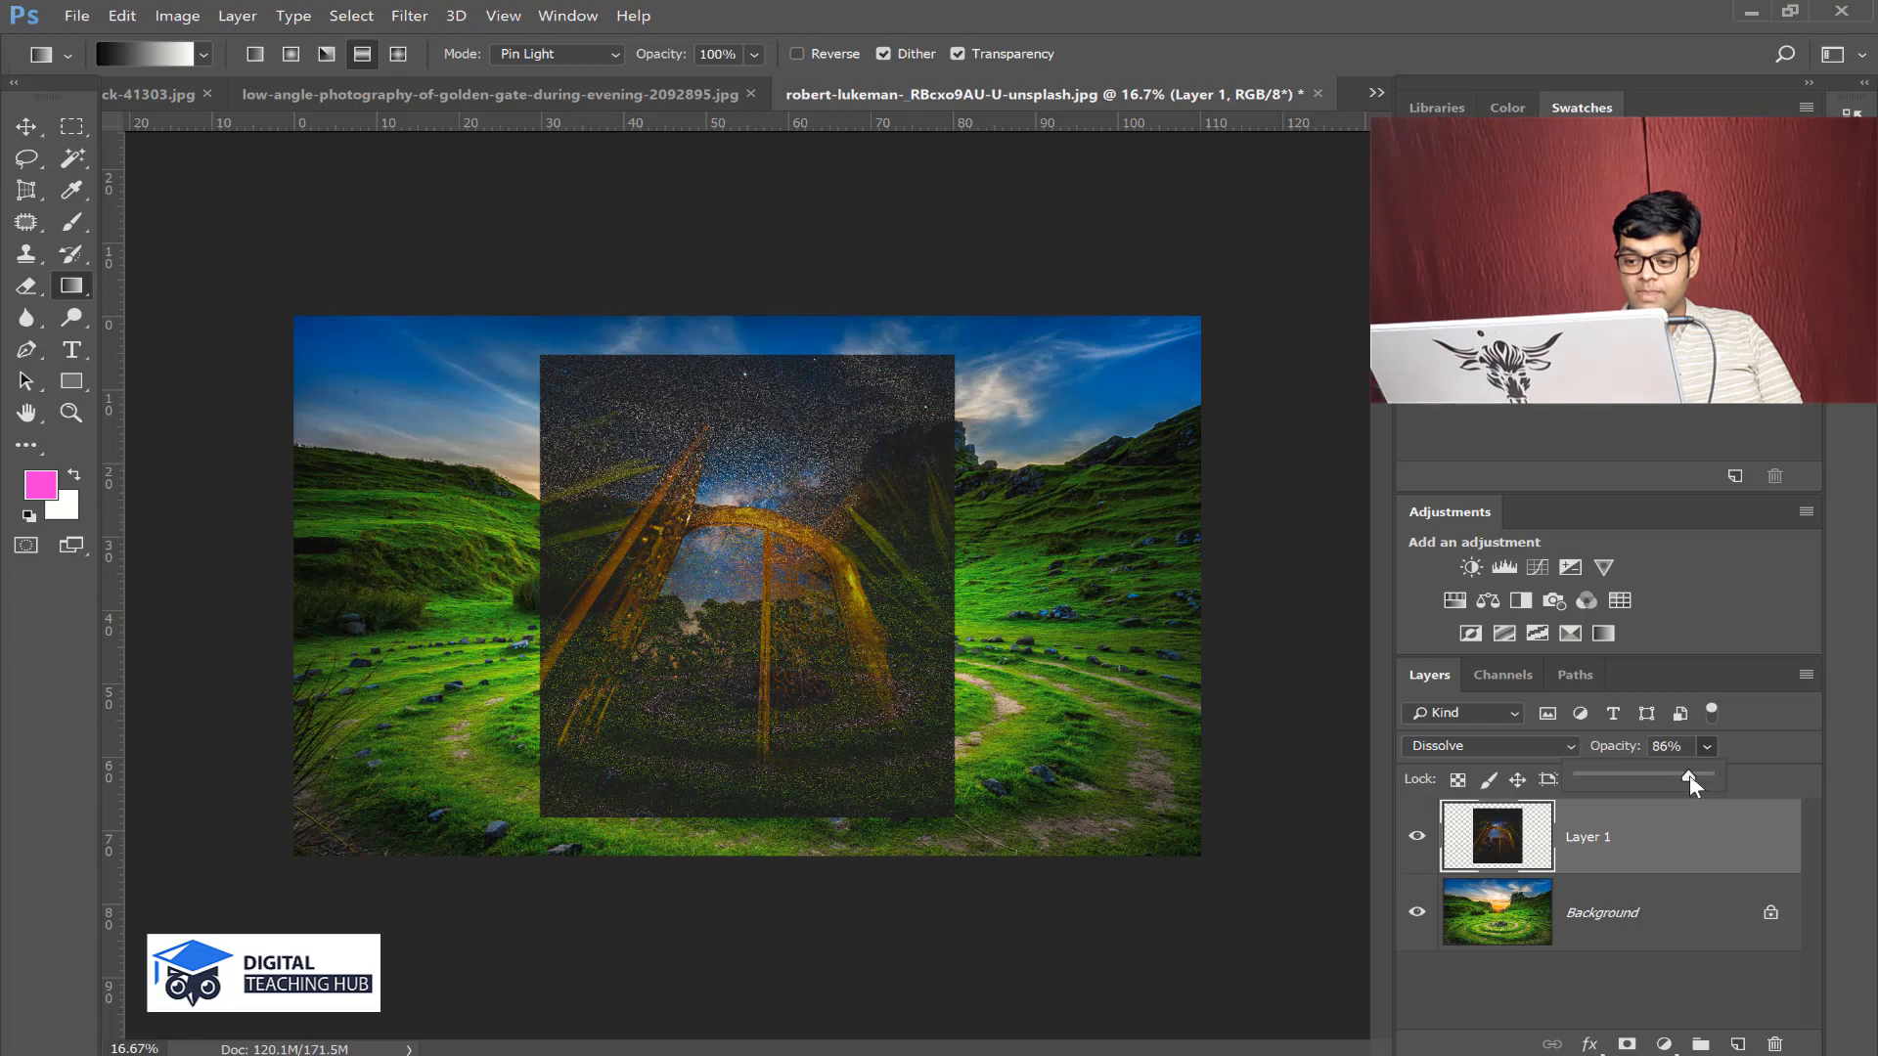
{"action": "left_click_drag", "start_coordinate": [1692, 775], "coordinate": [1694, 774]}
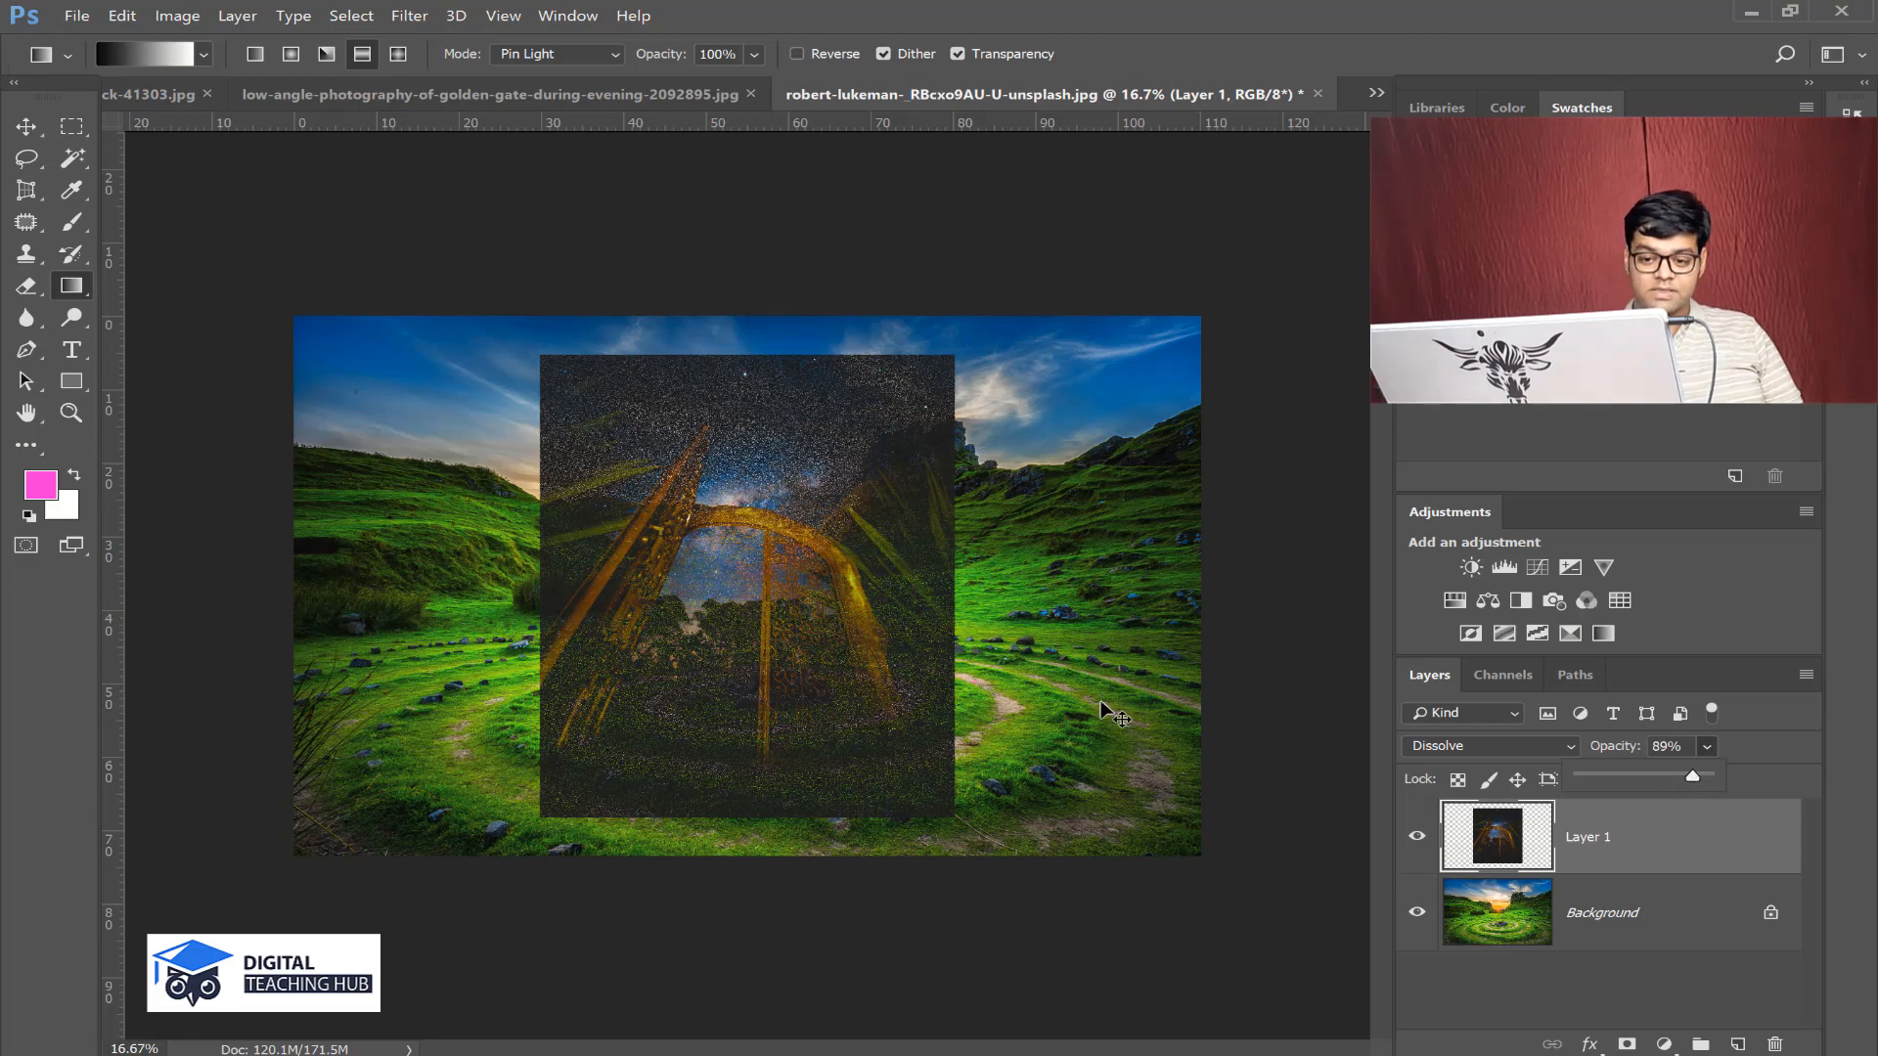
- Examine the dissolved pixels of the gate layer closely at 600% magnification
{"action": "key", "text": "ctrl+plus"}
{"action": "key", "text": "ctrl+plus"}
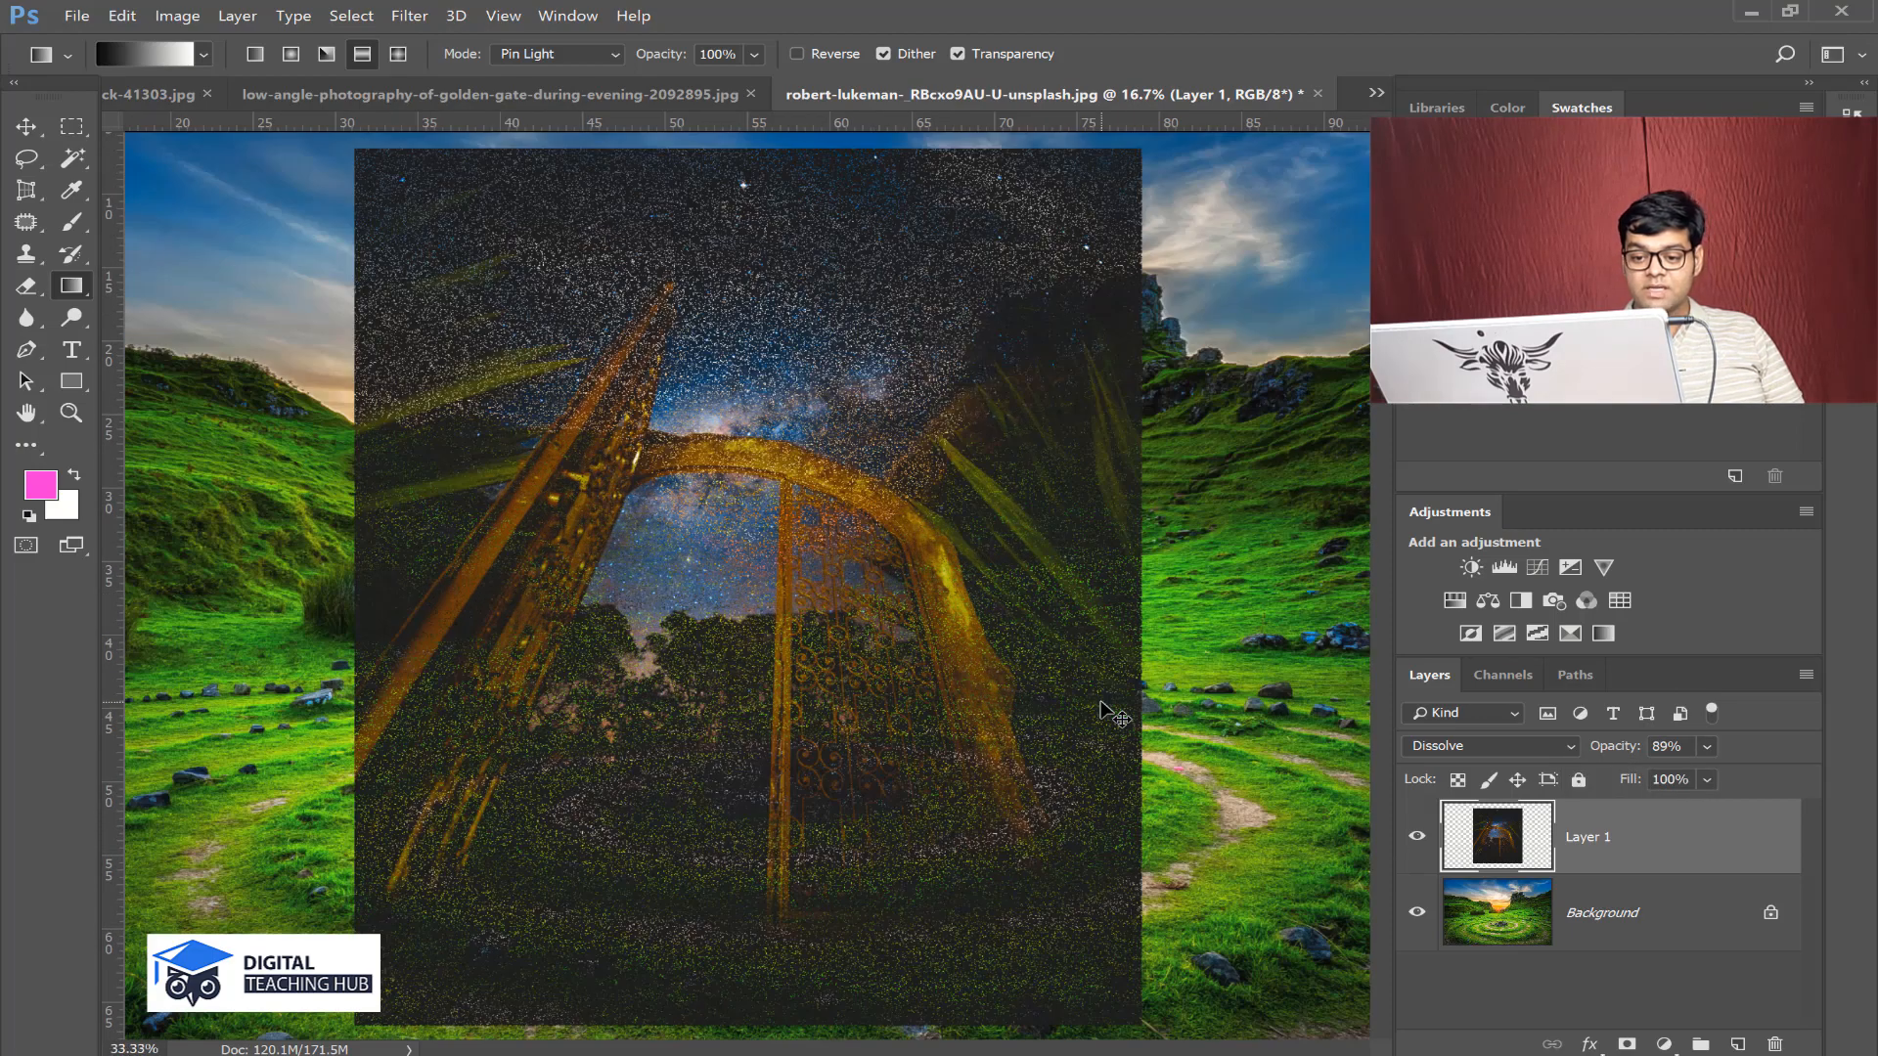
{"action": "key", "text": "ctrl+plus"}
{"action": "key", "text": "ctrl+plus"}
{"action": "key", "text": "ctrl+plus"}
{"action": "key", "text": "ctrl+plus"}
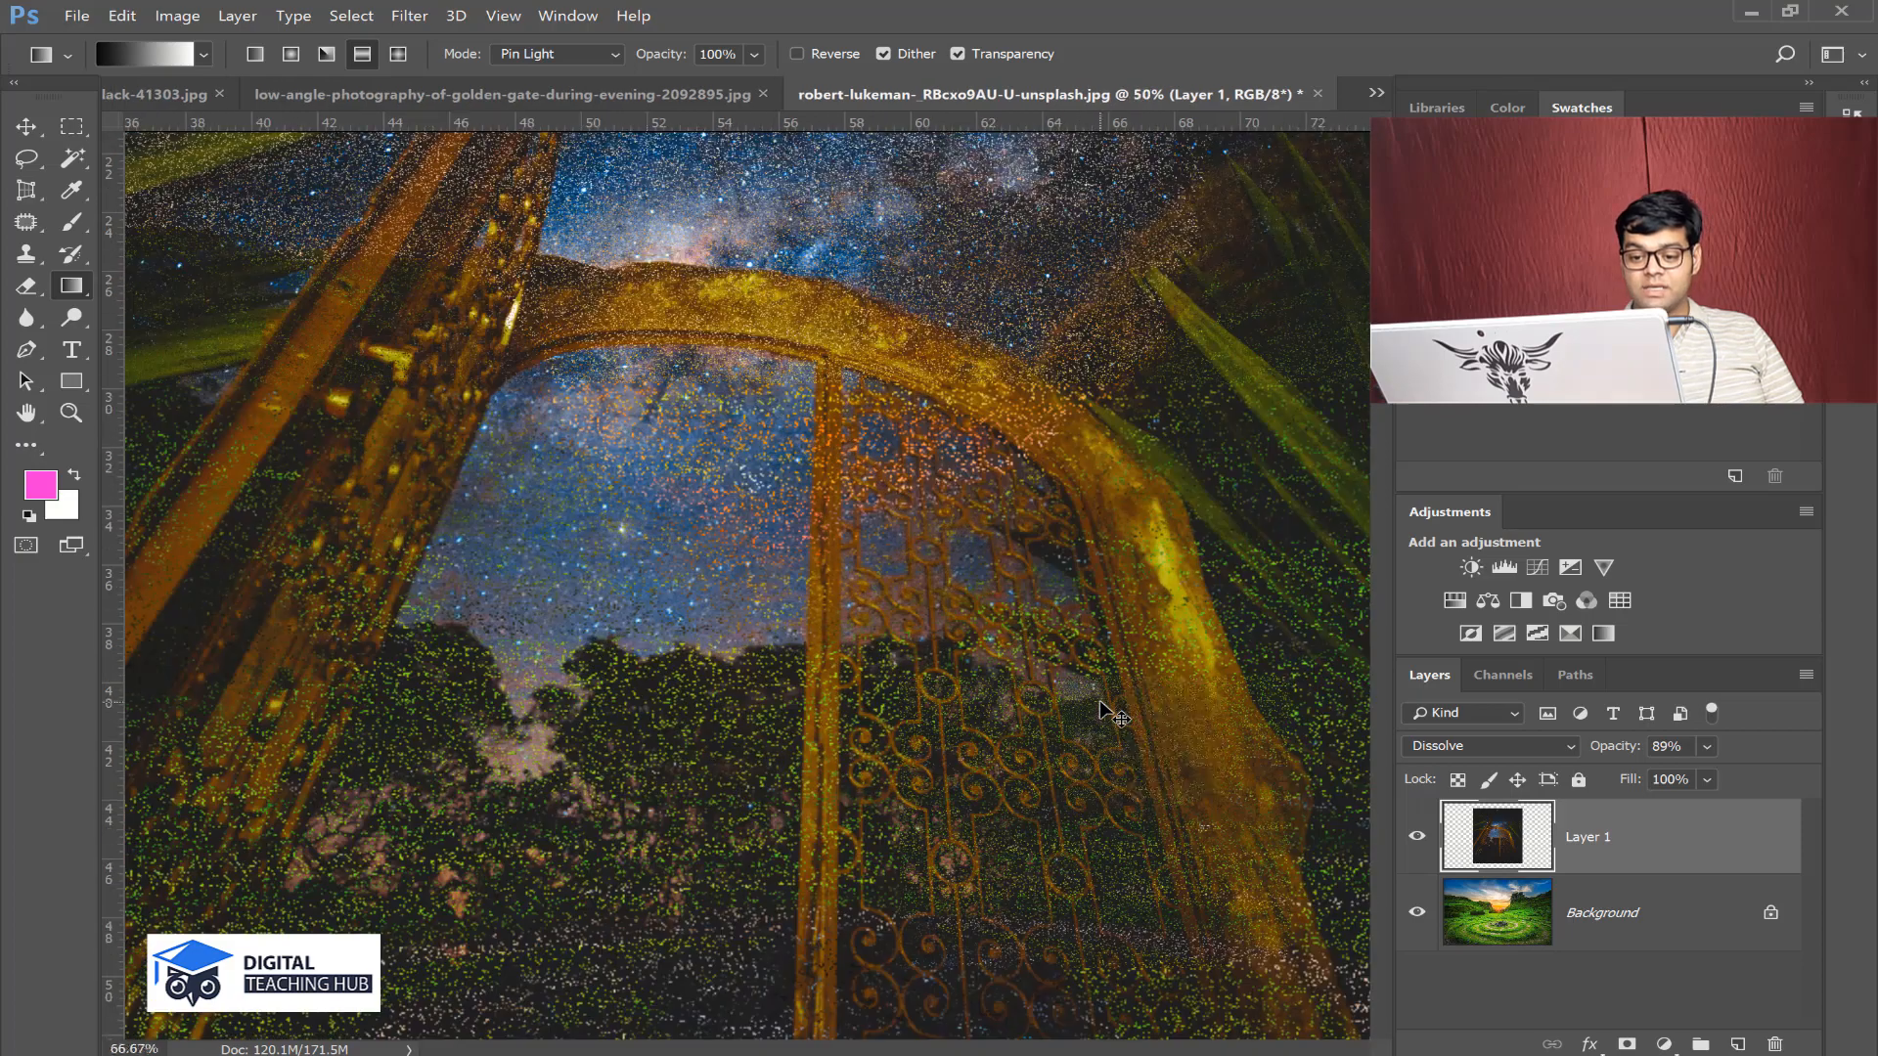
{"action": "key", "text": "ctrl+plus"}
{"action": "key", "text": "ctrl+plus"}
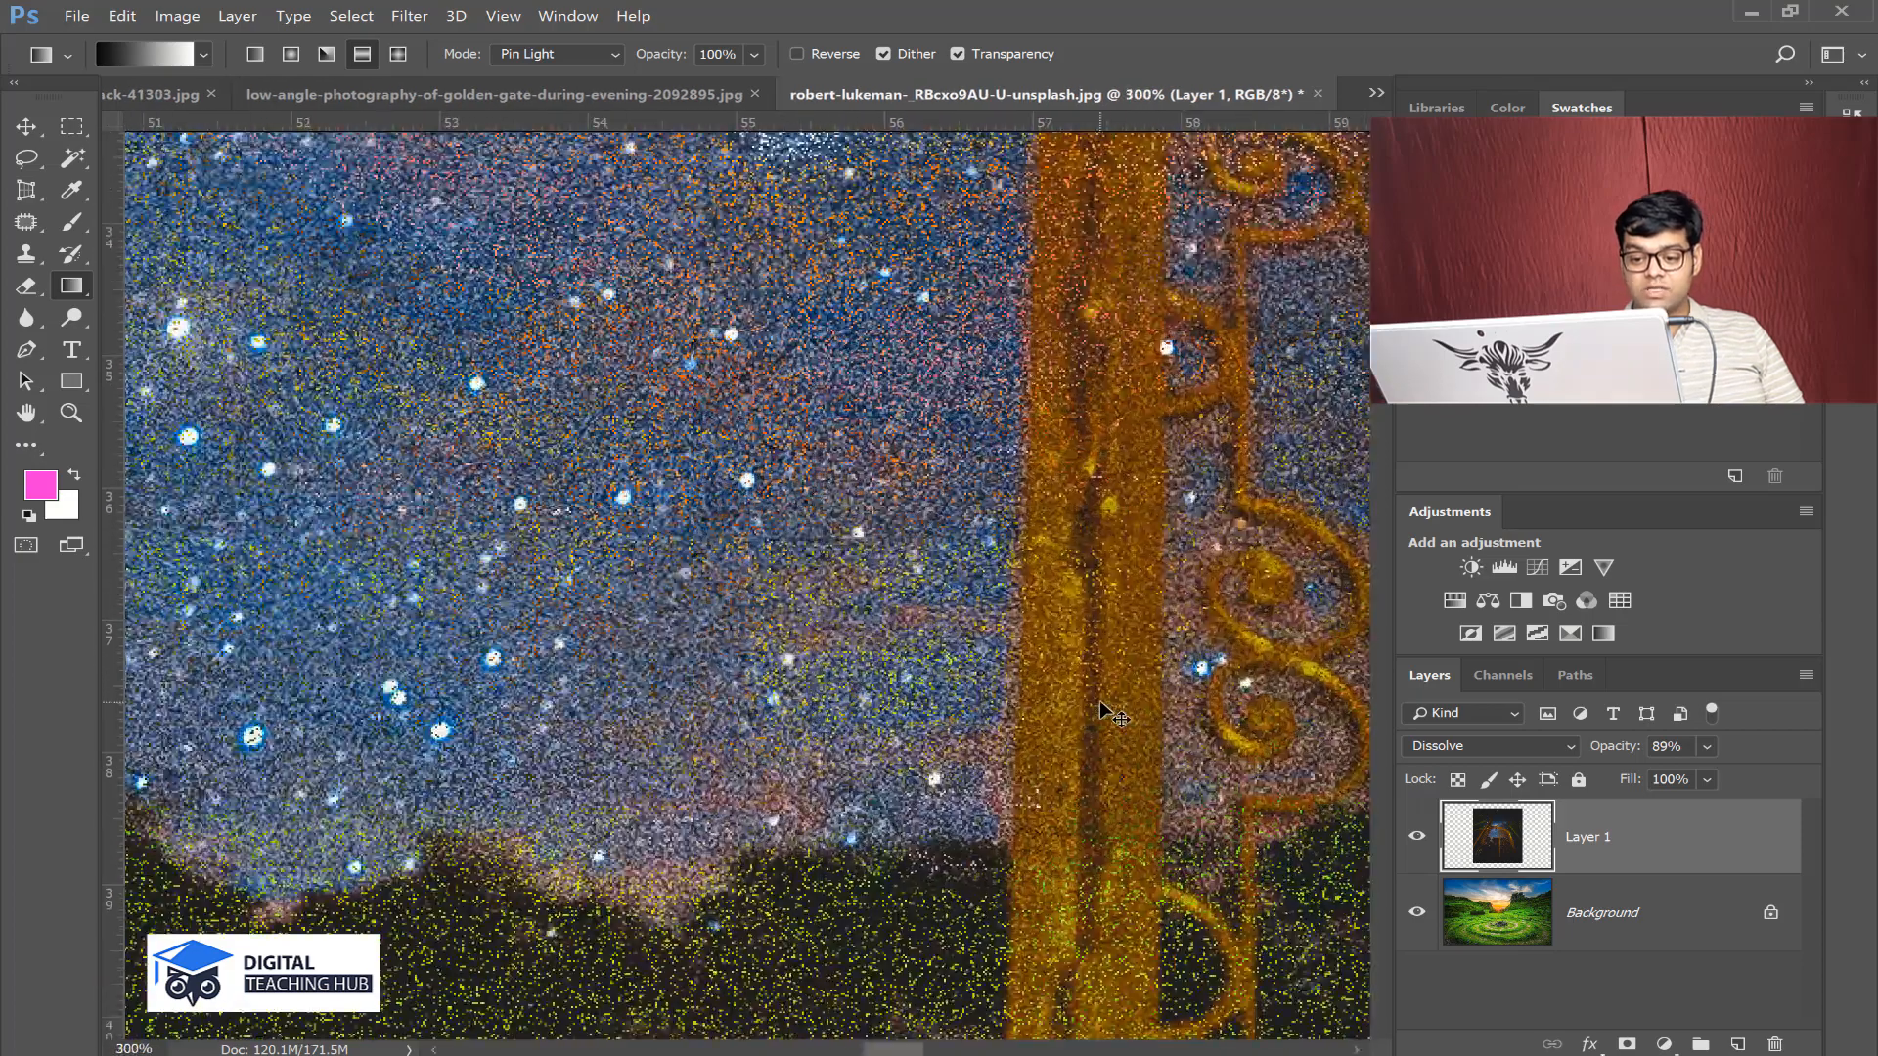
{"action": "key", "text": "ctrl+plus"}
{"action": "key", "text": "ctrl+plus"}
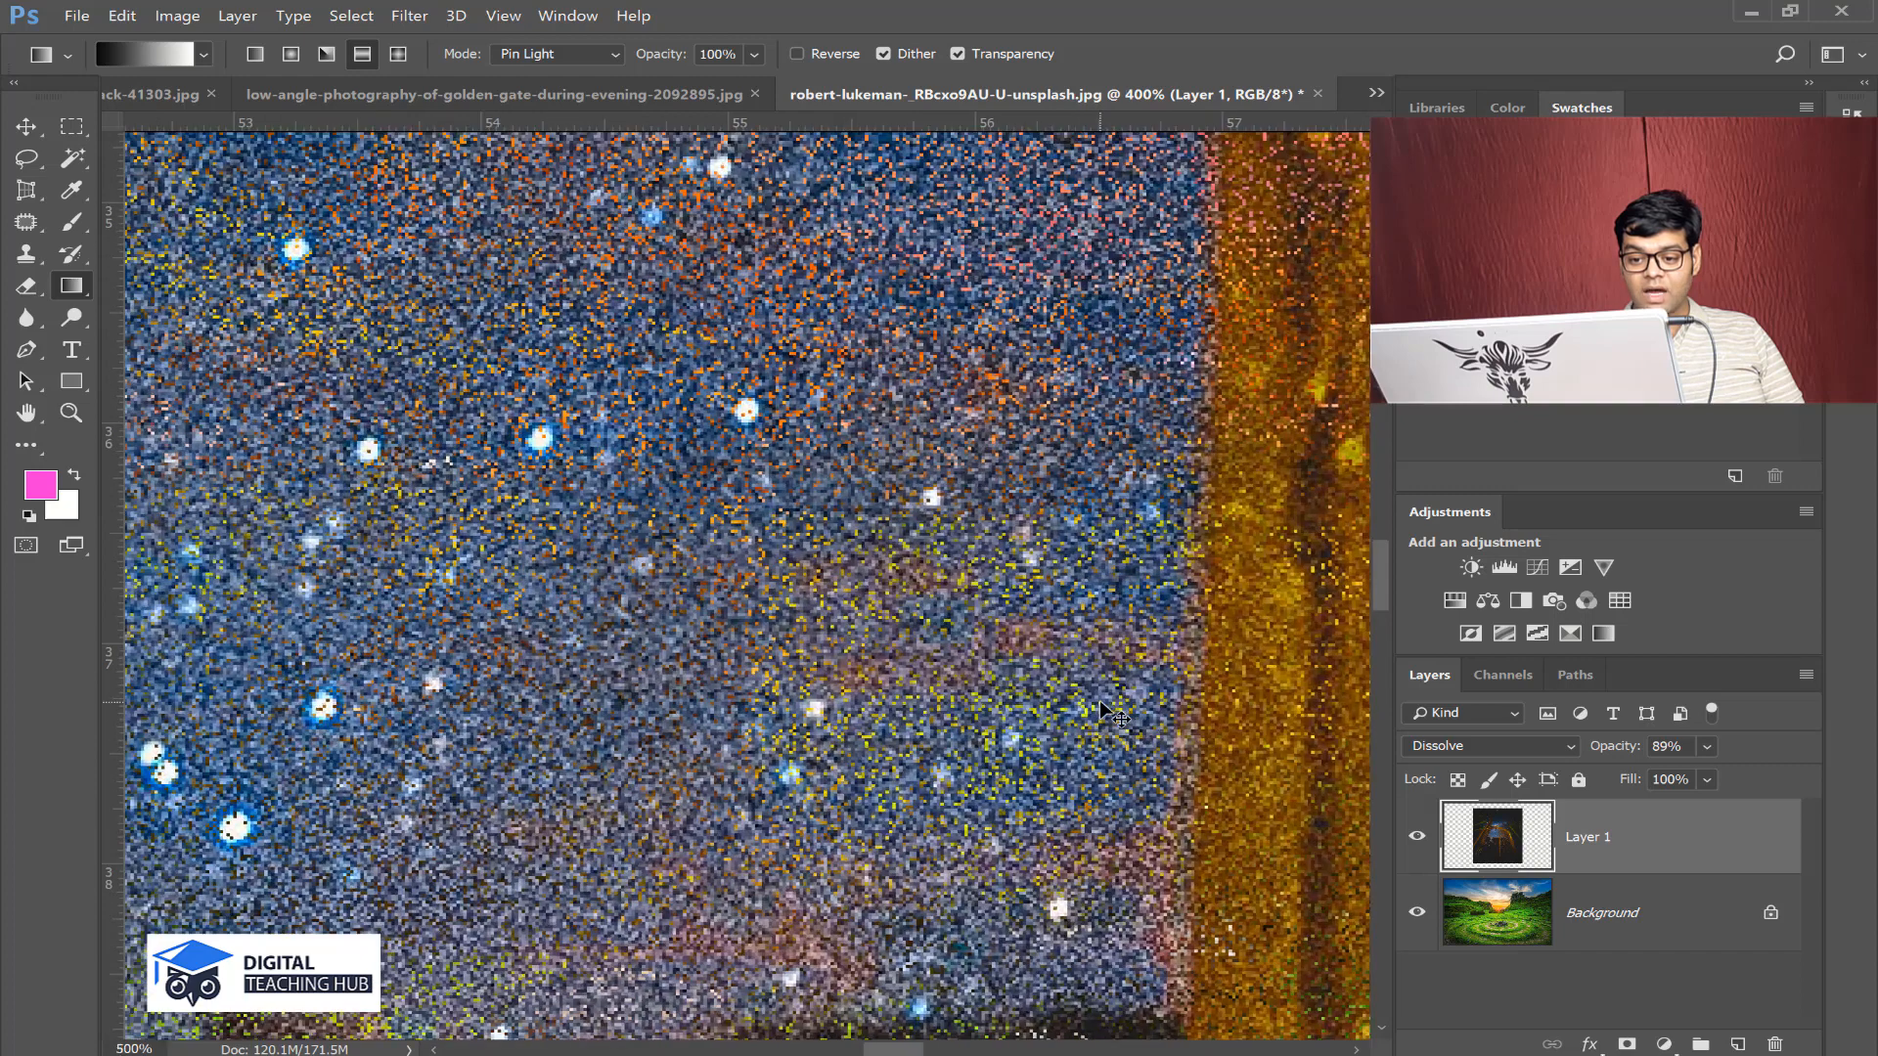
{"action": "key", "text": "ctrl+plus"}
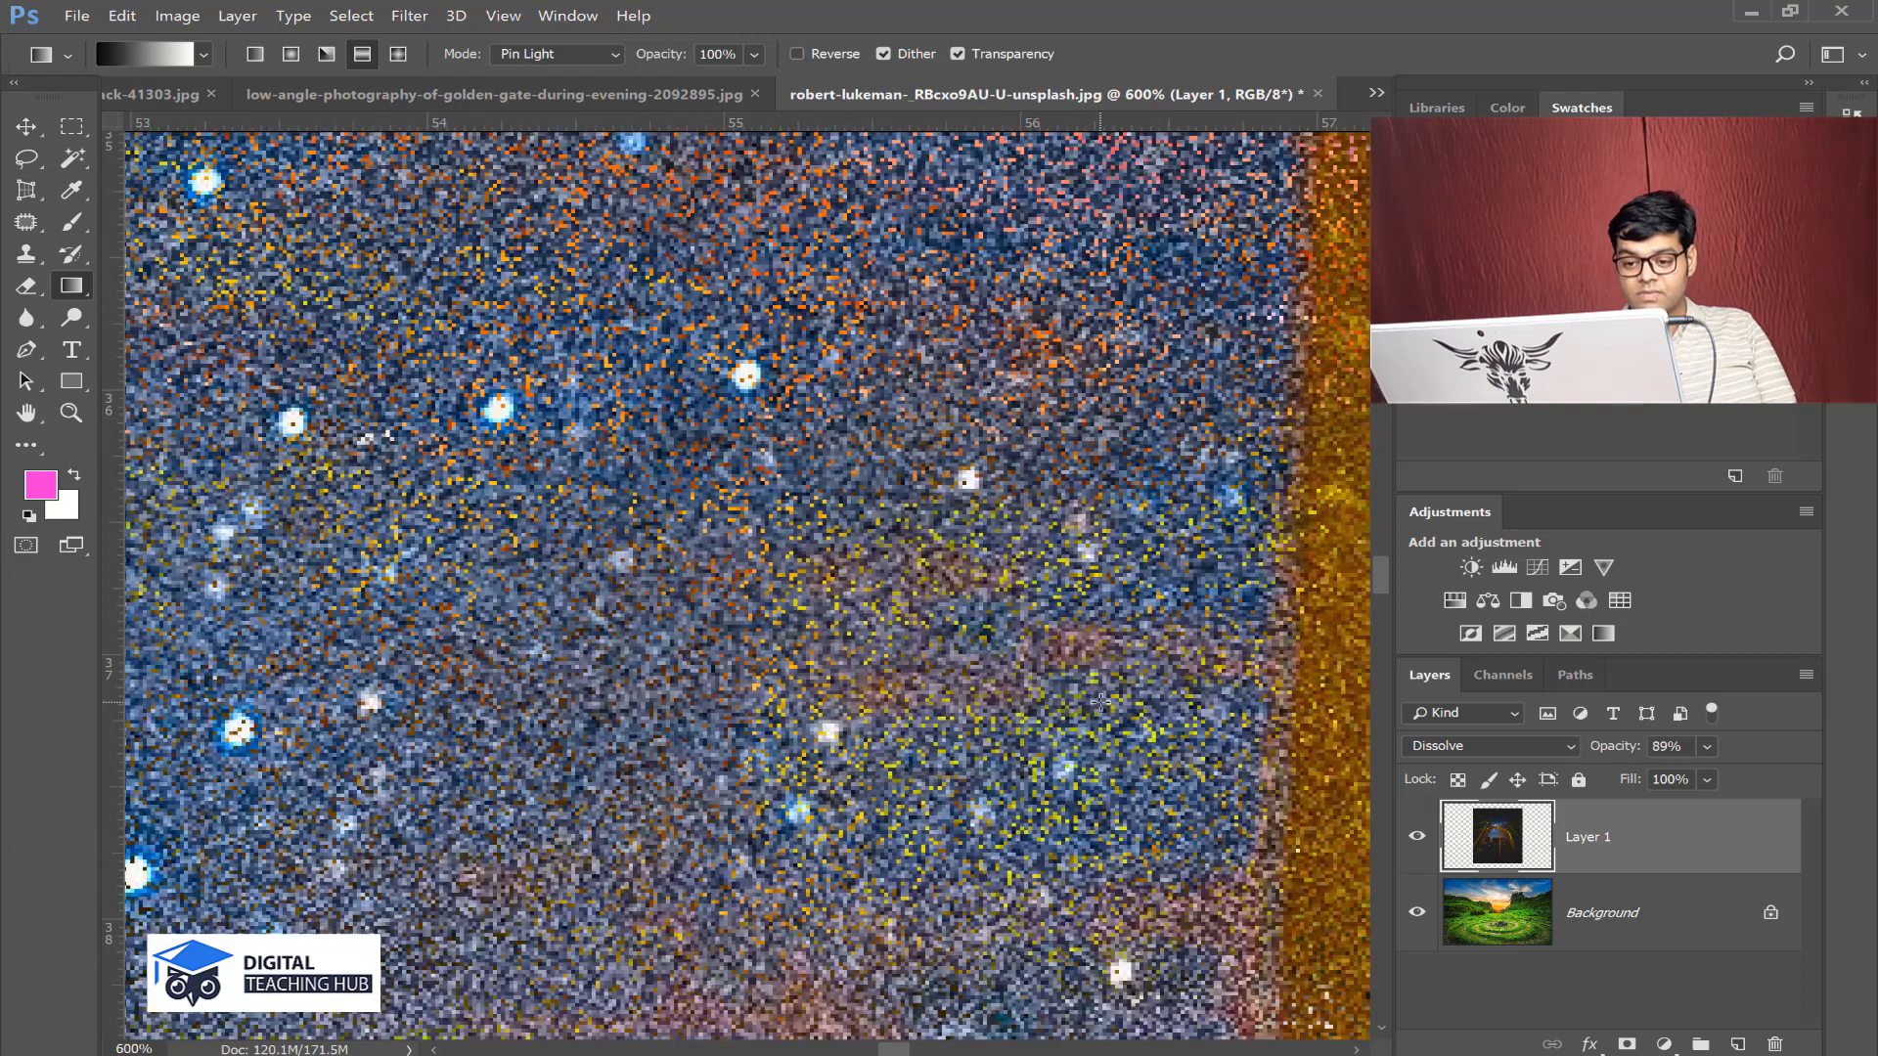
- Vary the dissolved gate layer's opacity to compare the pixel scatter, finishing at 100%
{"action": "left_click", "coordinate": [1705, 746]}
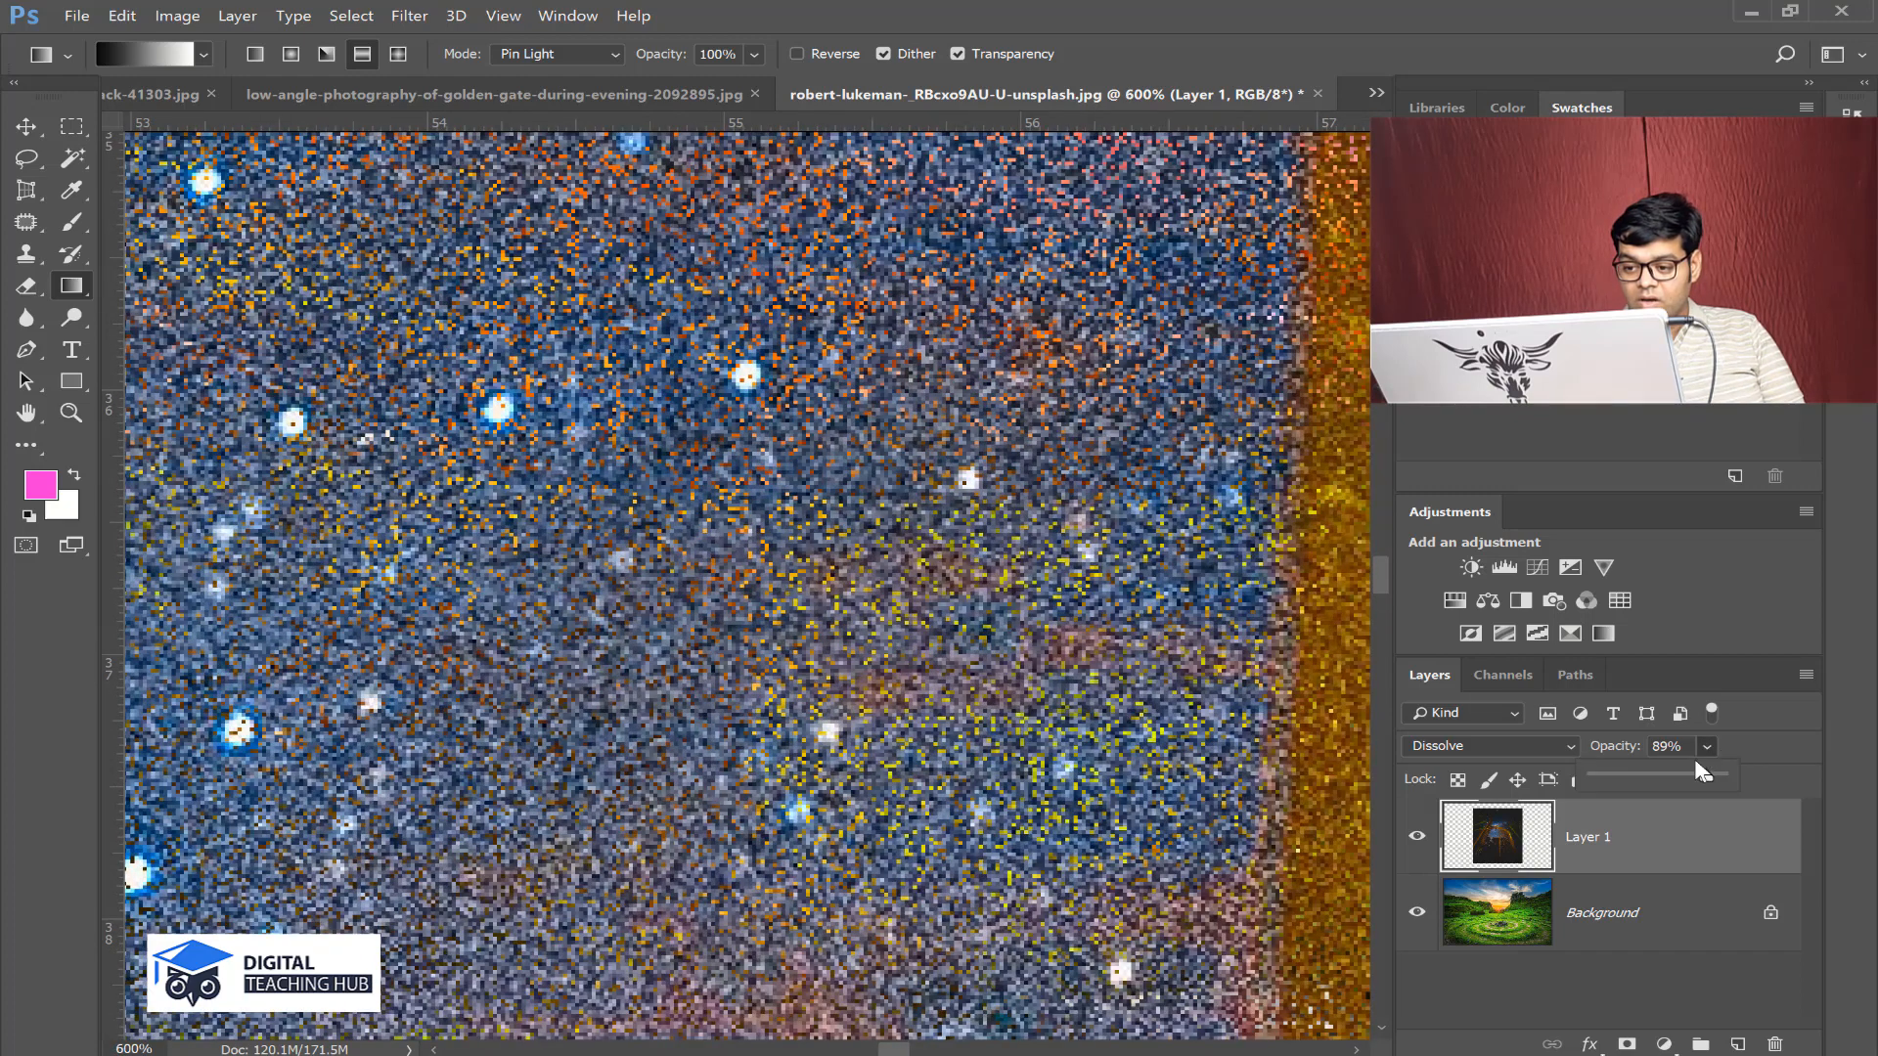
{"action": "left_click", "coordinate": [1667, 778]}
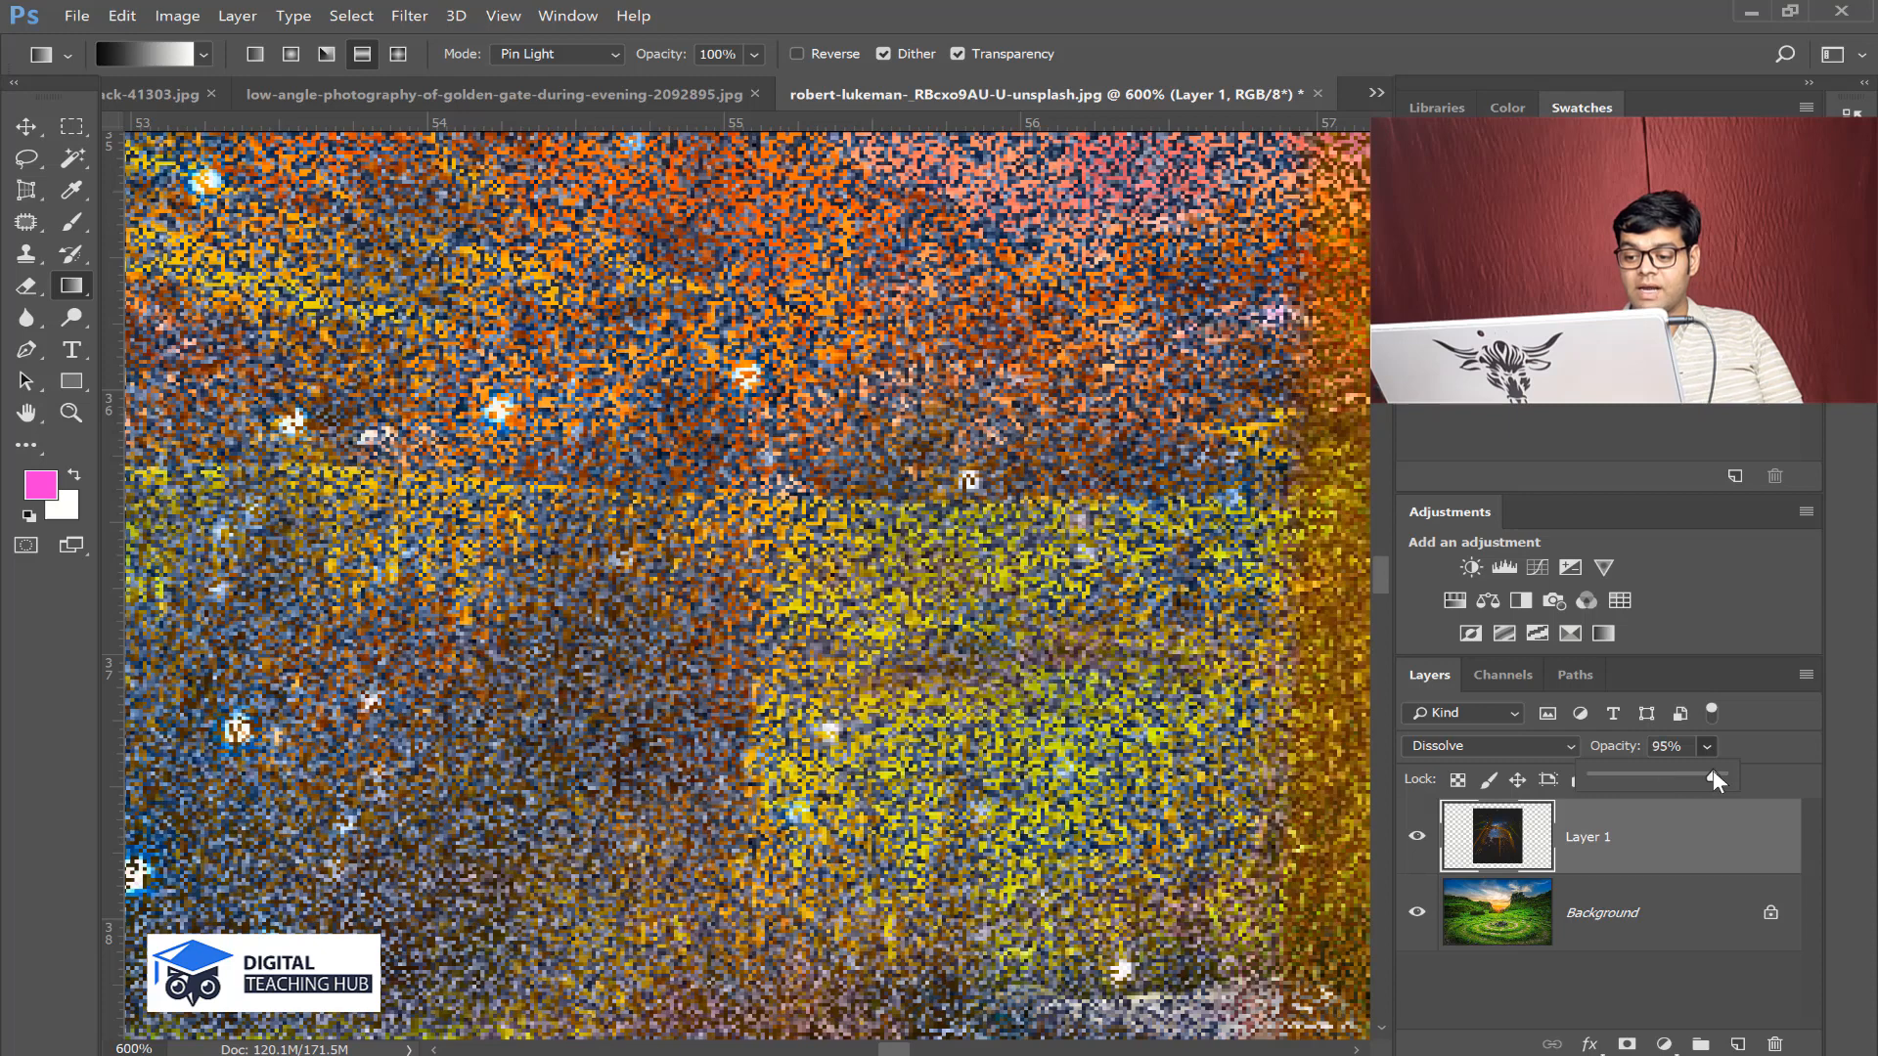
{"action": "left_click_drag", "start_coordinate": [1713, 771], "coordinate": [1725, 773]}
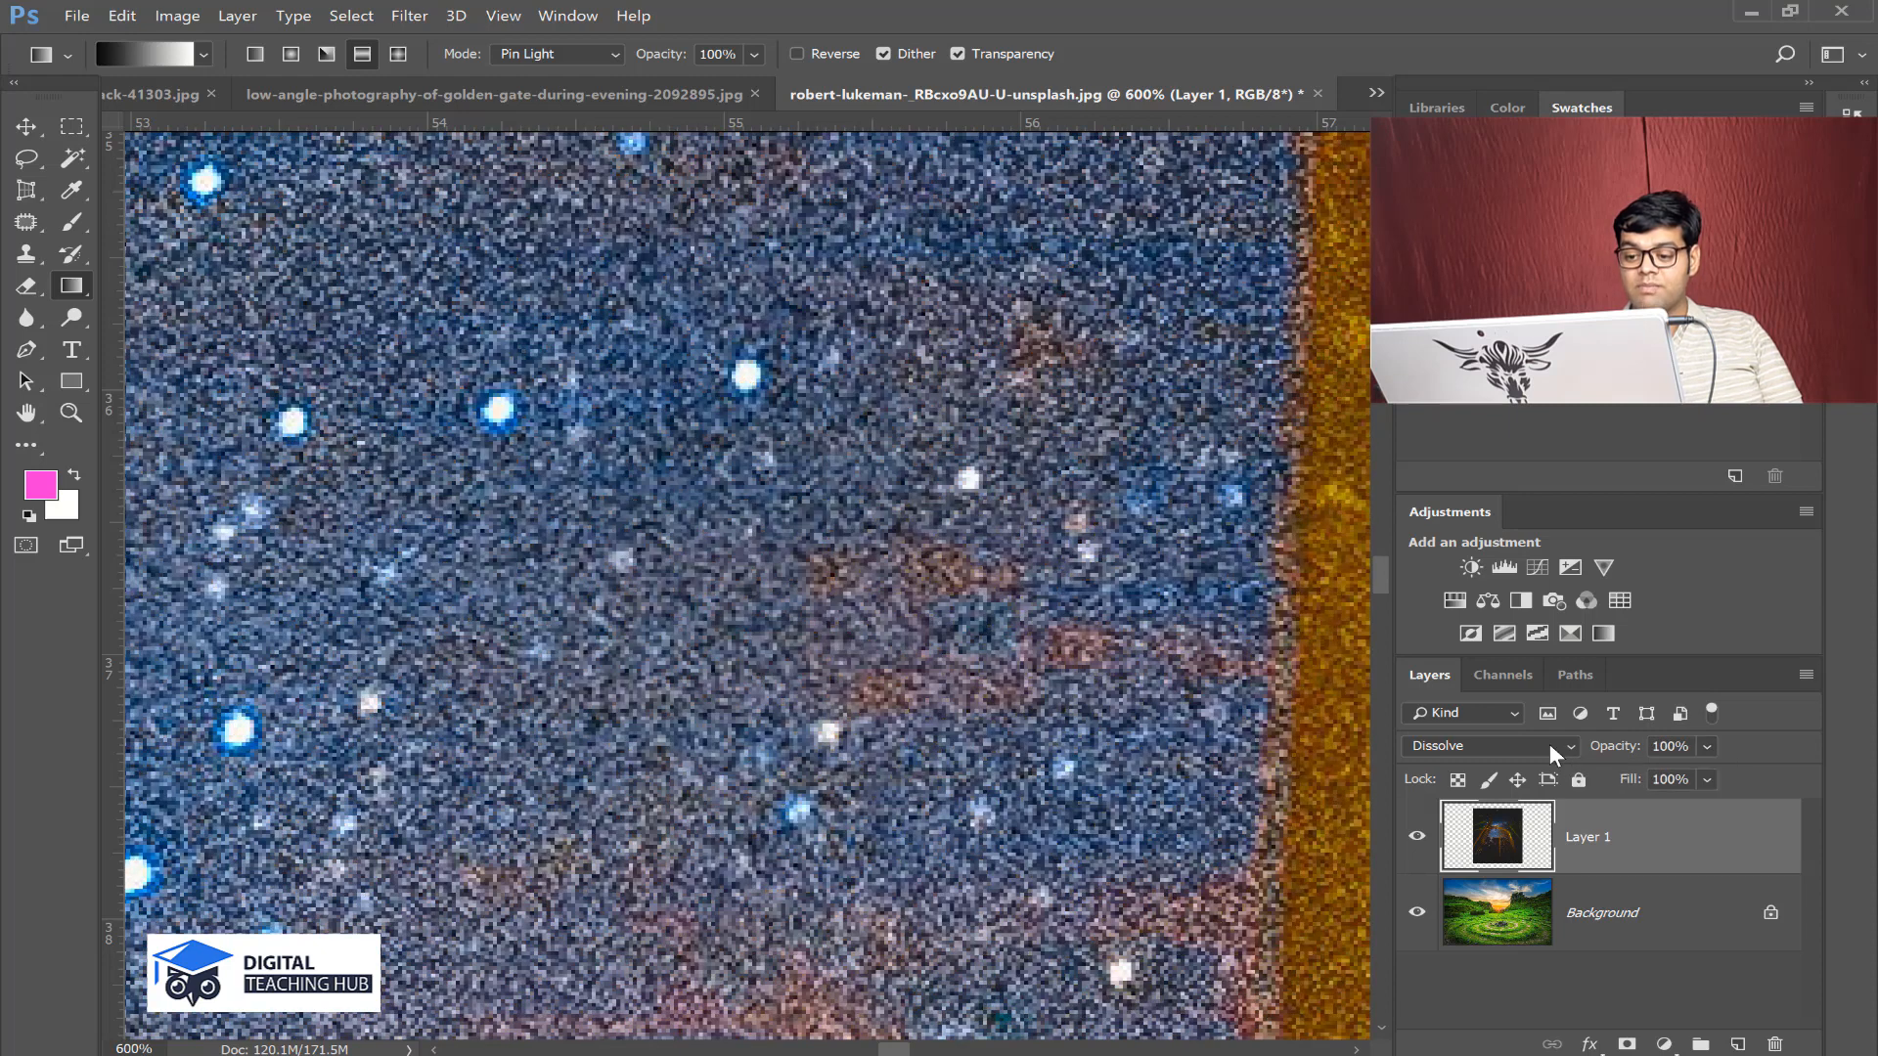
- Switch the gate layer to Normal blending and sweep its opacity down and back up to 100% for comparison
{"action": "left_click", "coordinate": [1549, 744]}
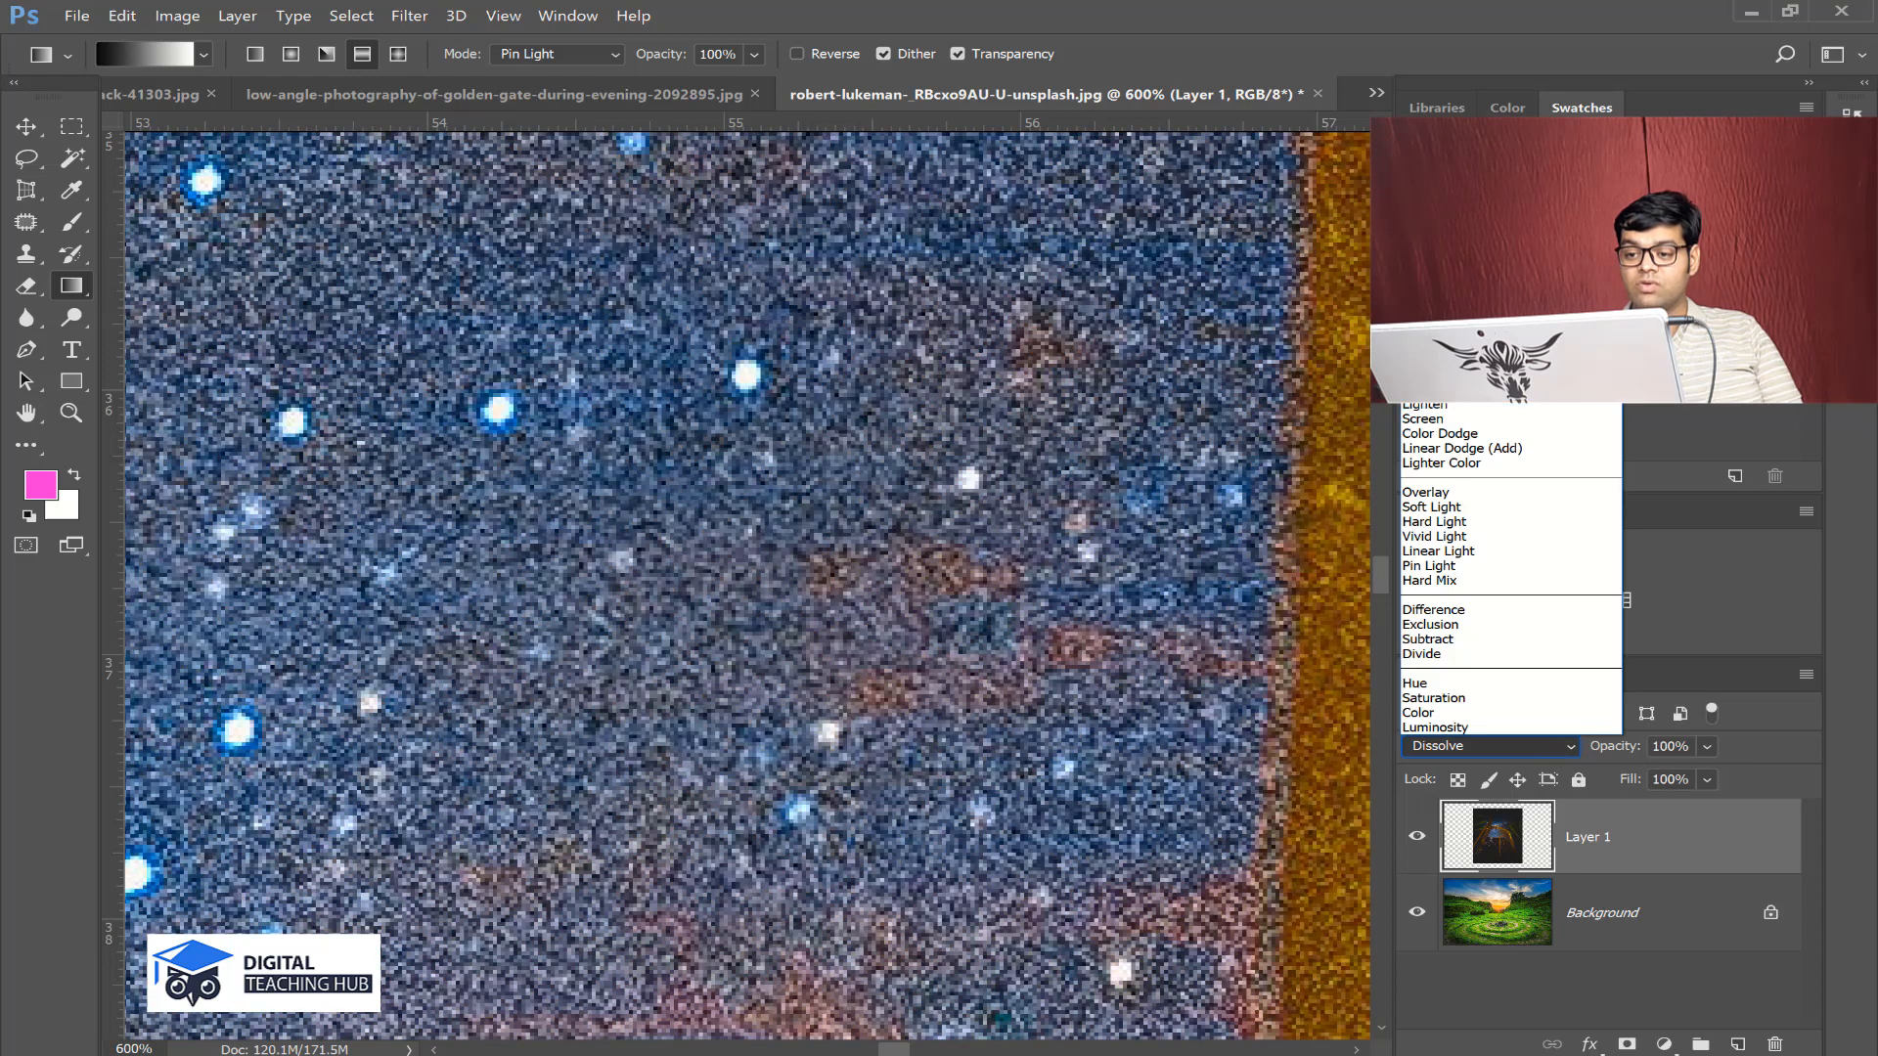
{"action": "left_click", "coordinate": [1434, 271]}
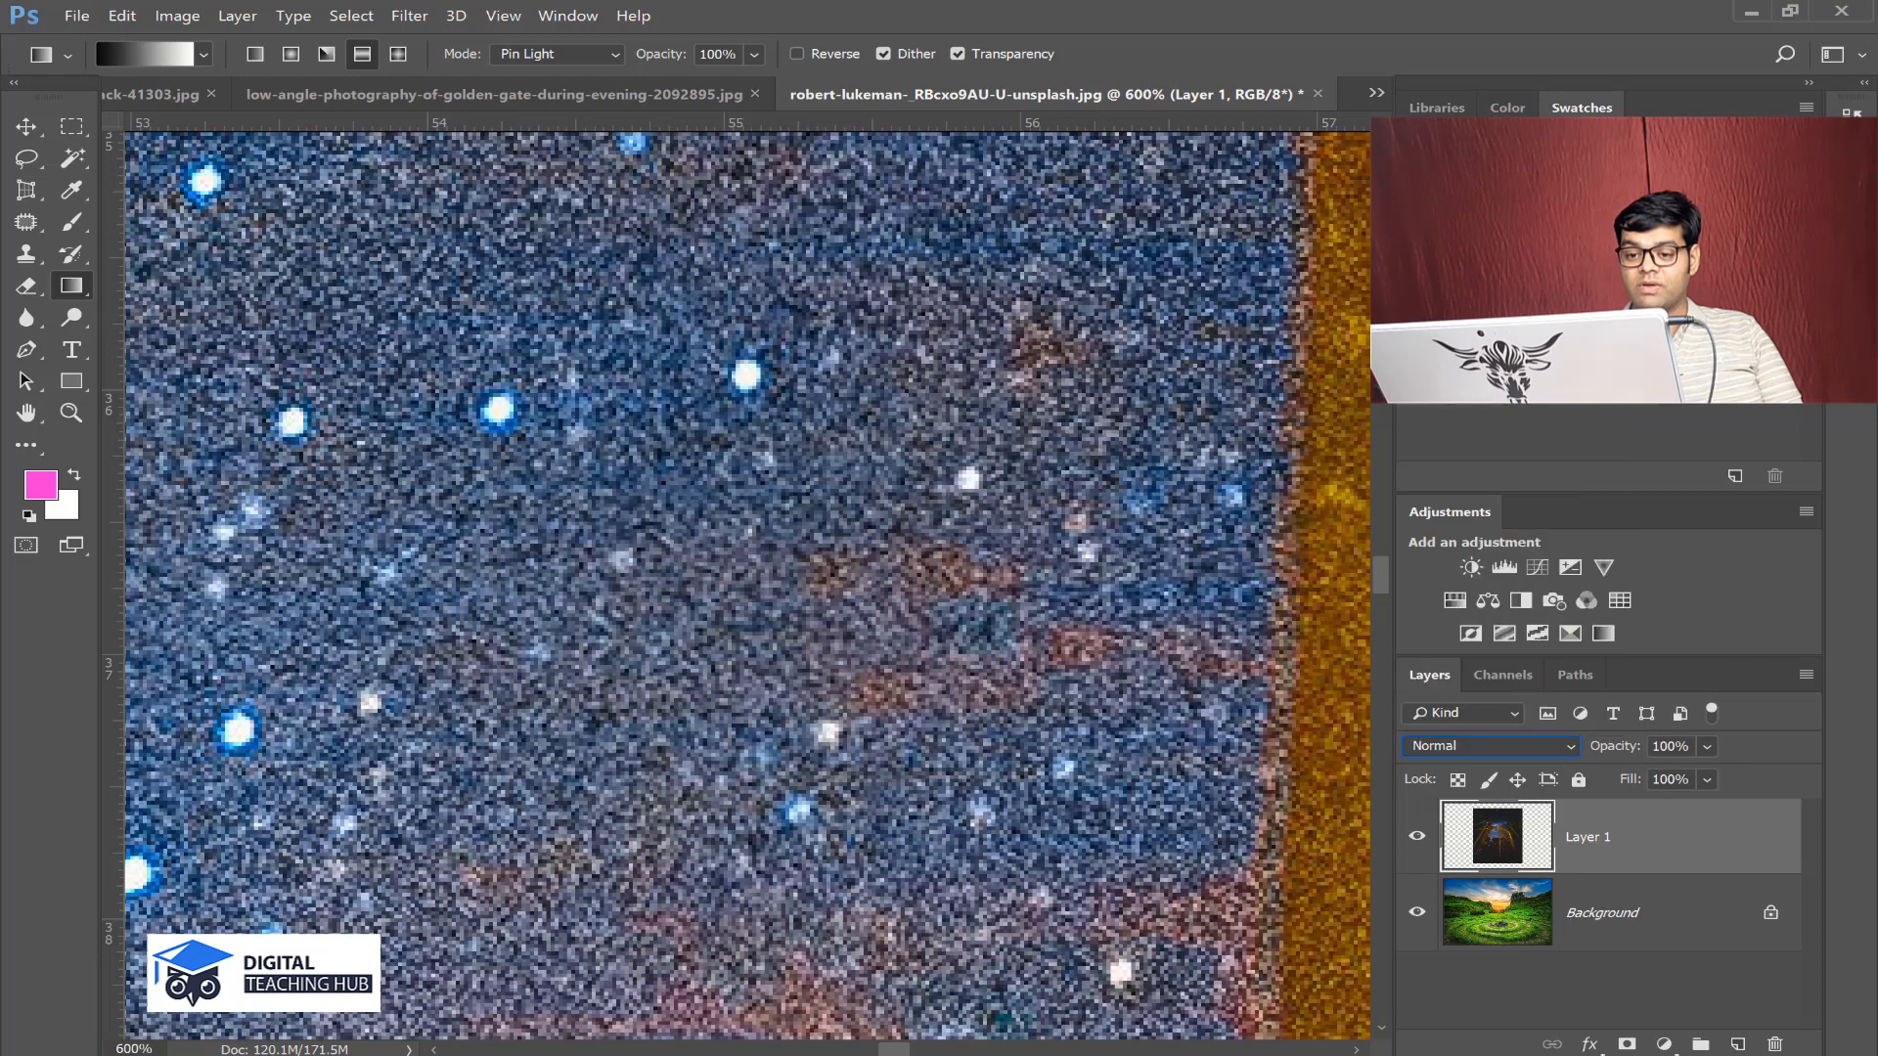
{"action": "left_click", "coordinate": [1706, 746]}
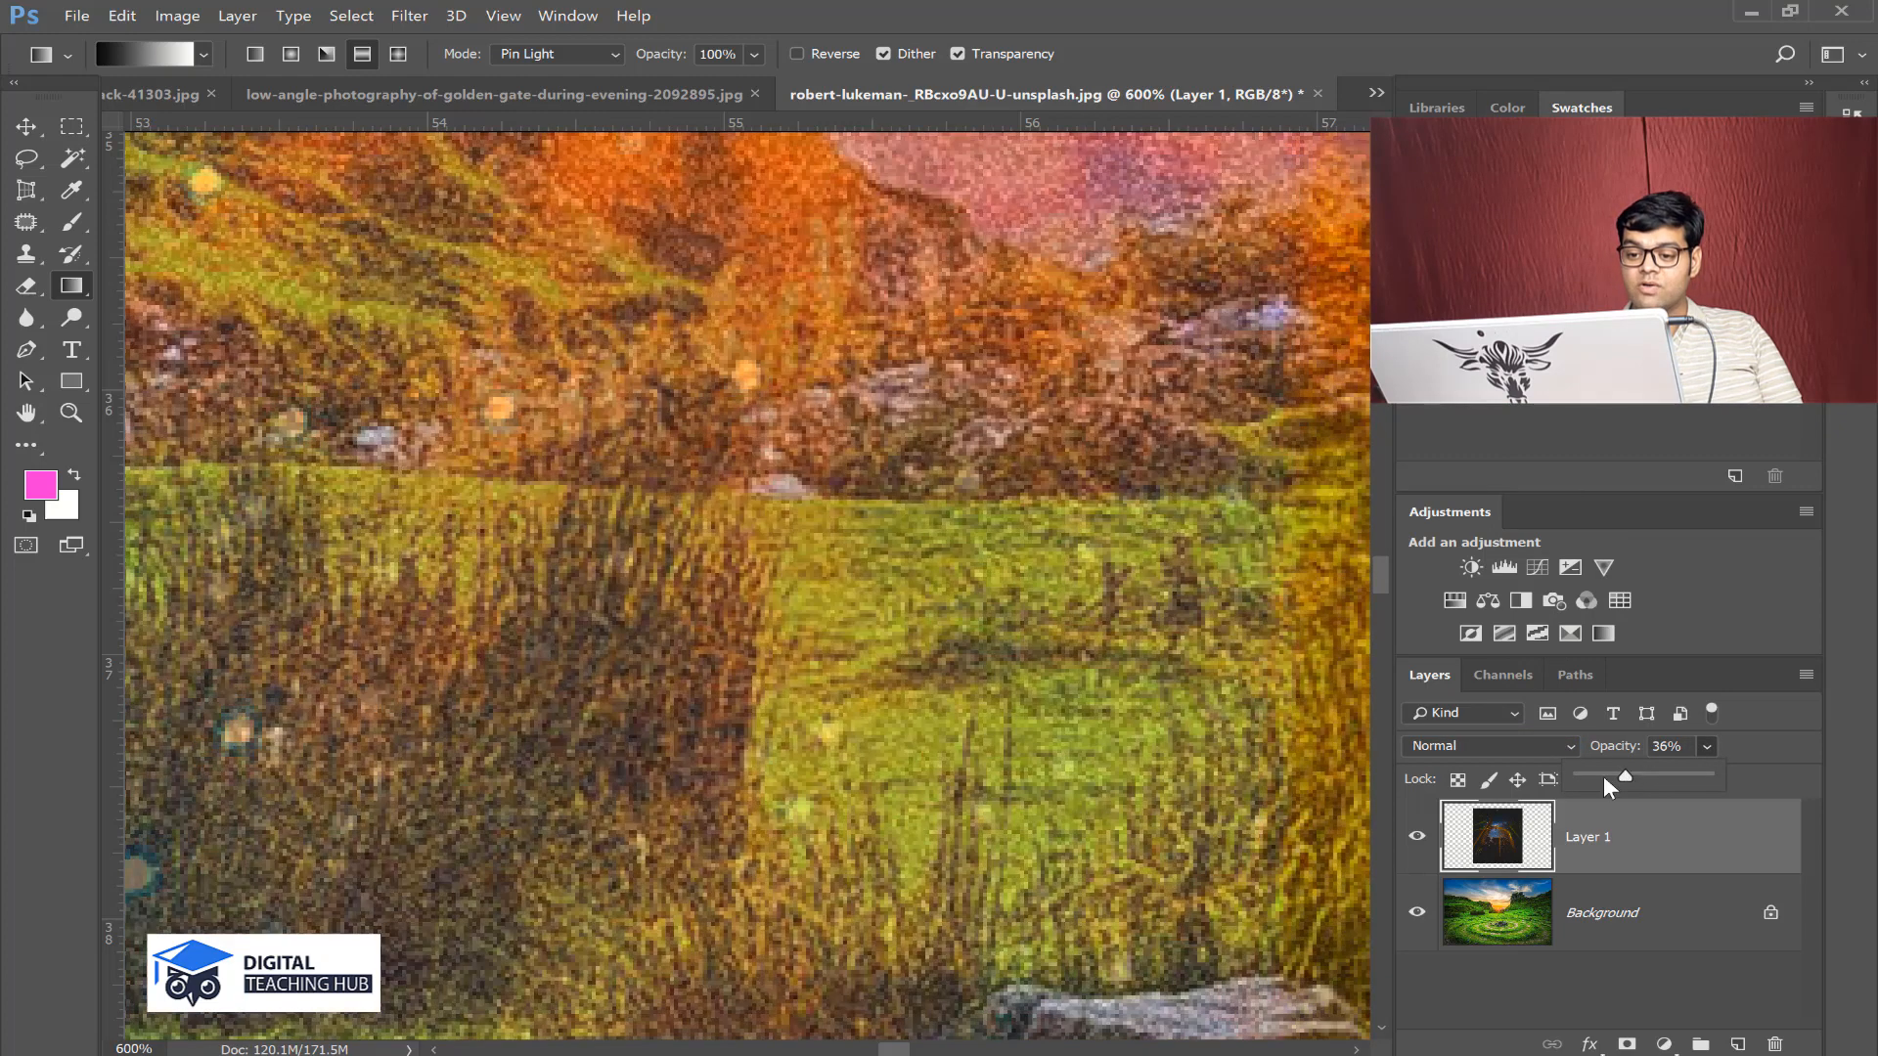
{"action": "left_click", "coordinate": [1598, 777]}
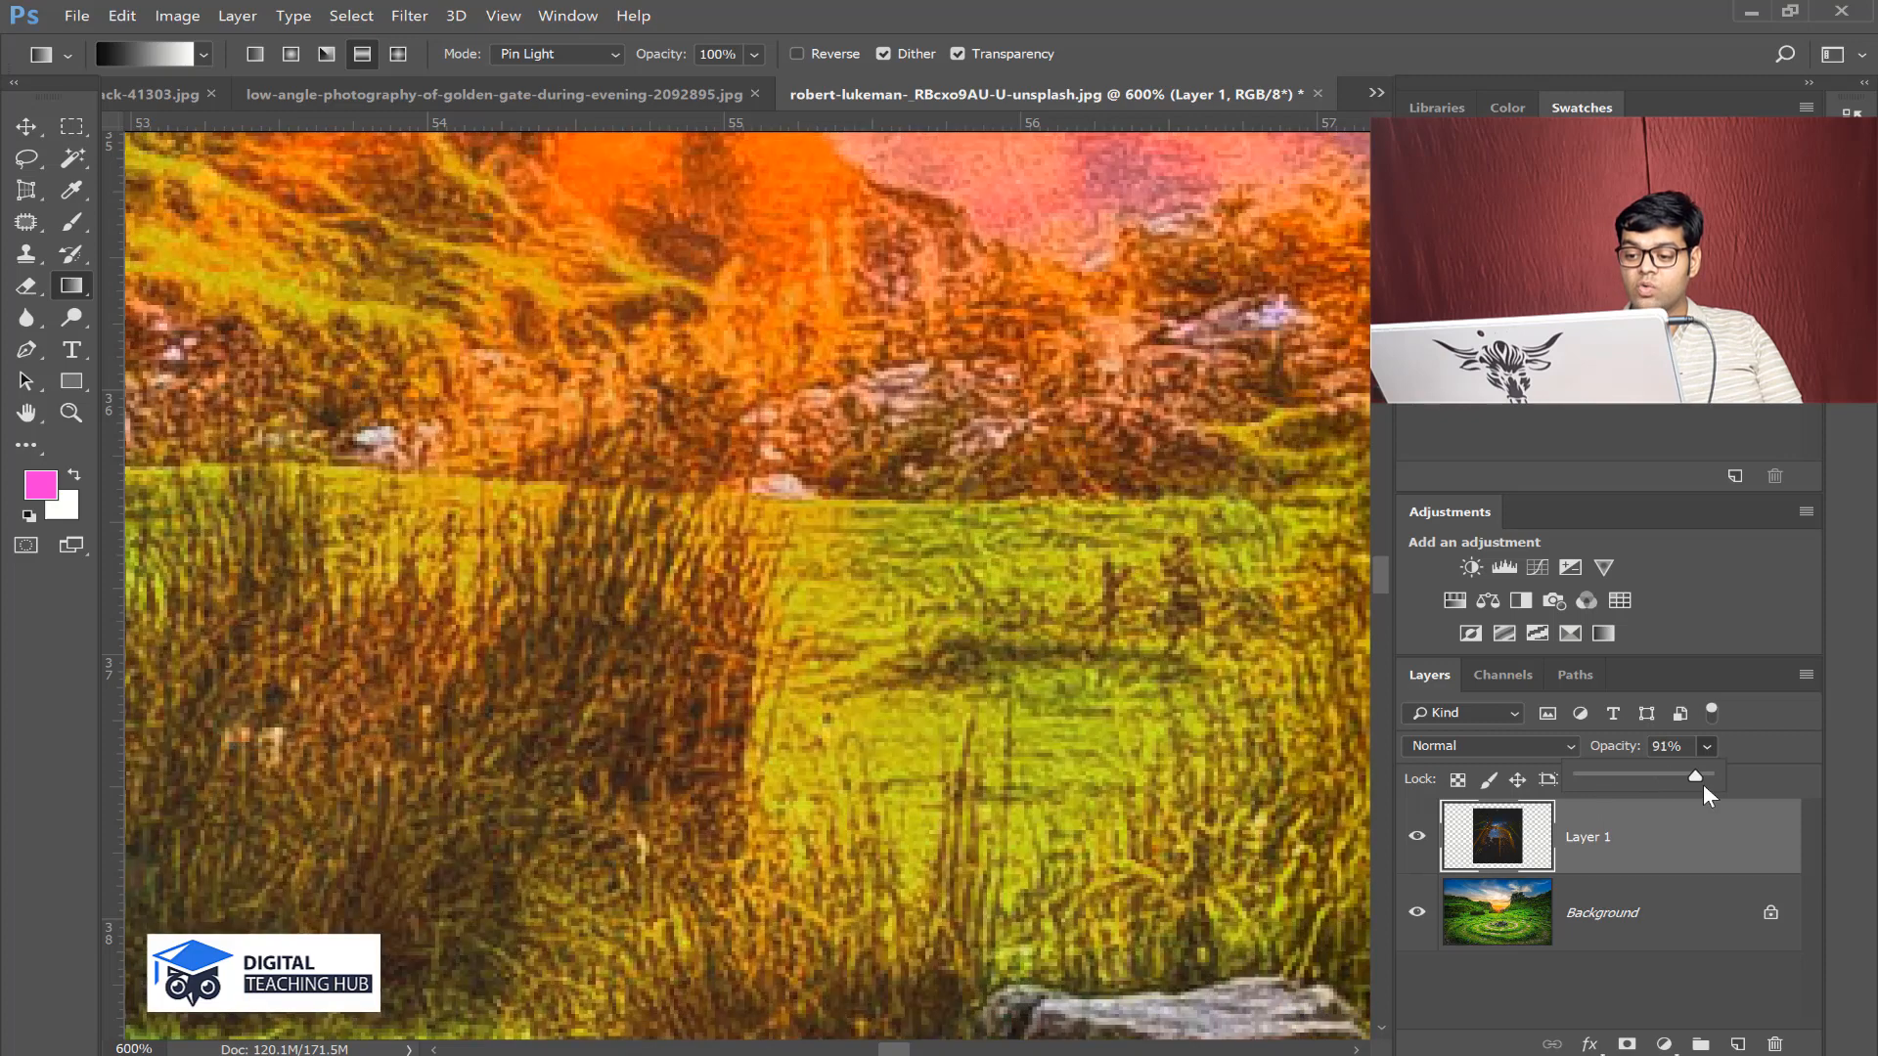
{"action": "left_click_drag", "start_coordinate": [1686, 782], "coordinate": [1741, 784]}
{"action": "left_click", "coordinate": [1743, 783]}
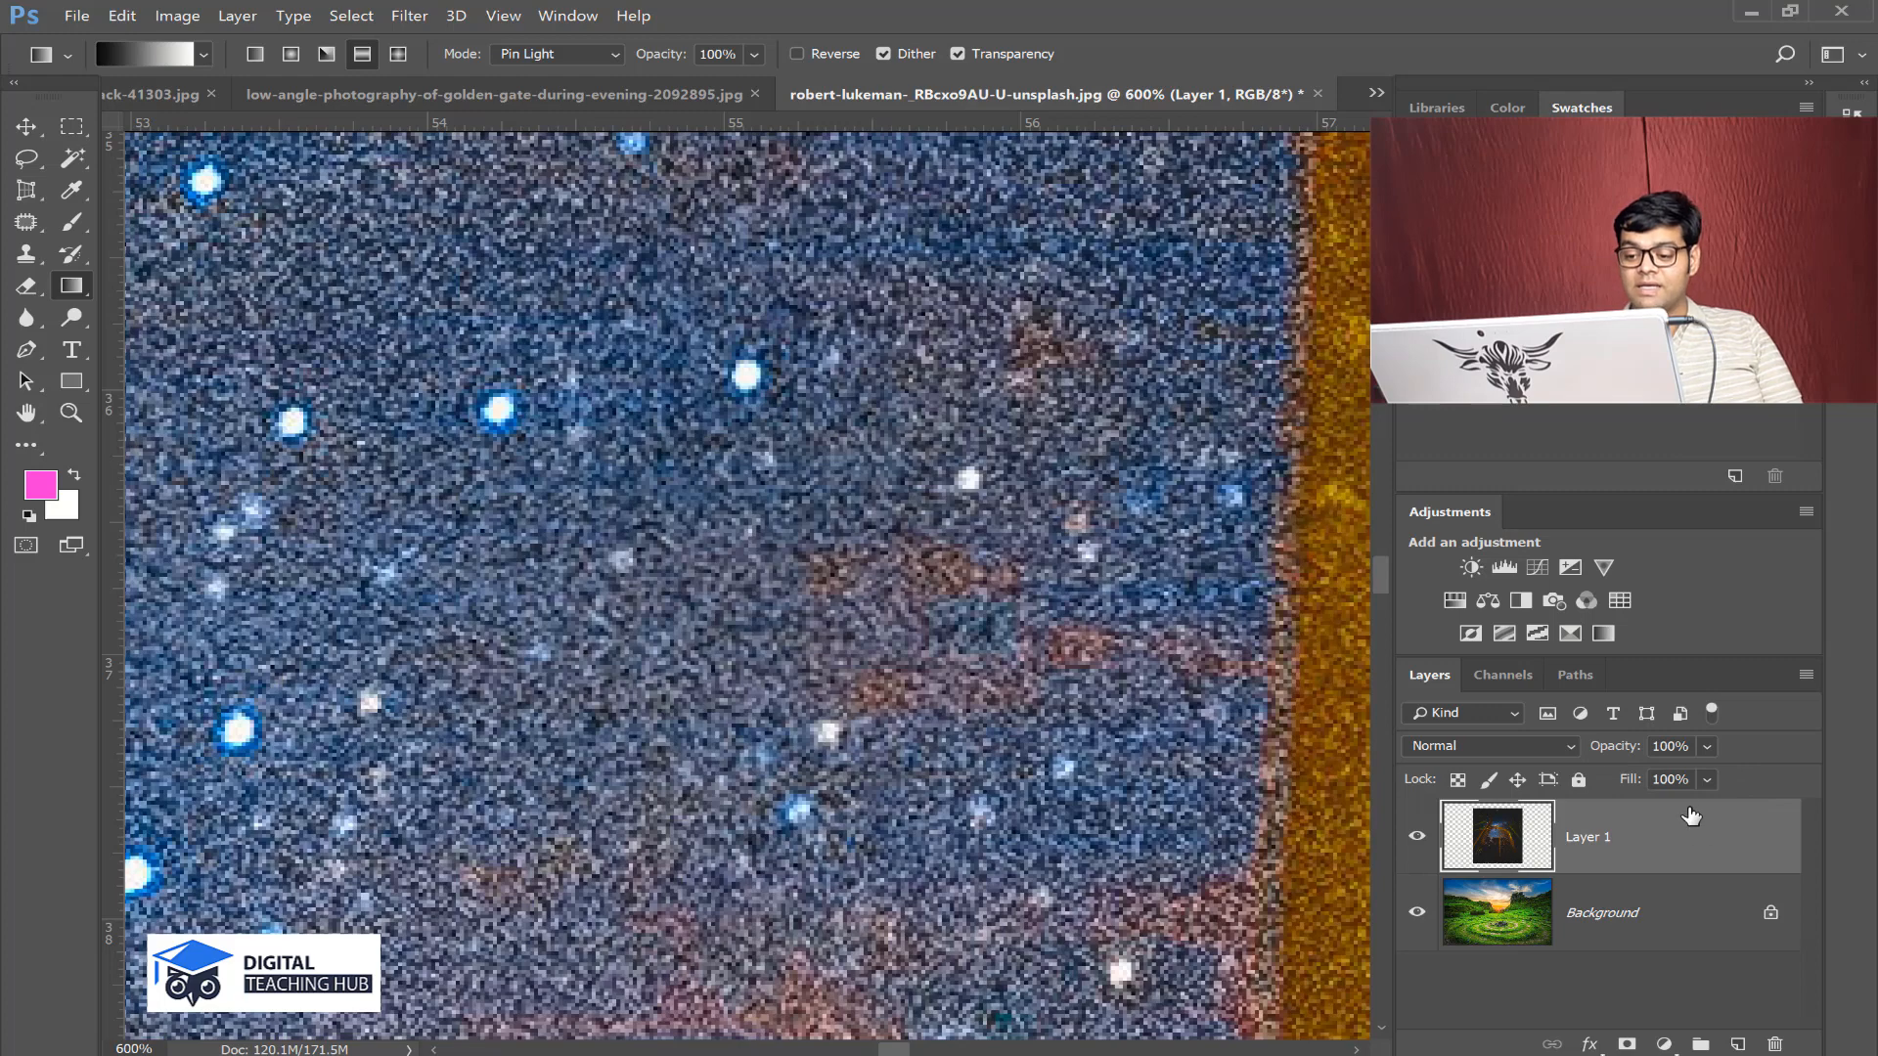
- Replace the gate layer with a new layer filled with a vertical gradient from black at the top to white at the bottom
{"action": "left_click_drag", "start_coordinate": [1705, 849], "coordinate": [1776, 1044]}
{"action": "left_click", "coordinate": [1736, 1045]}
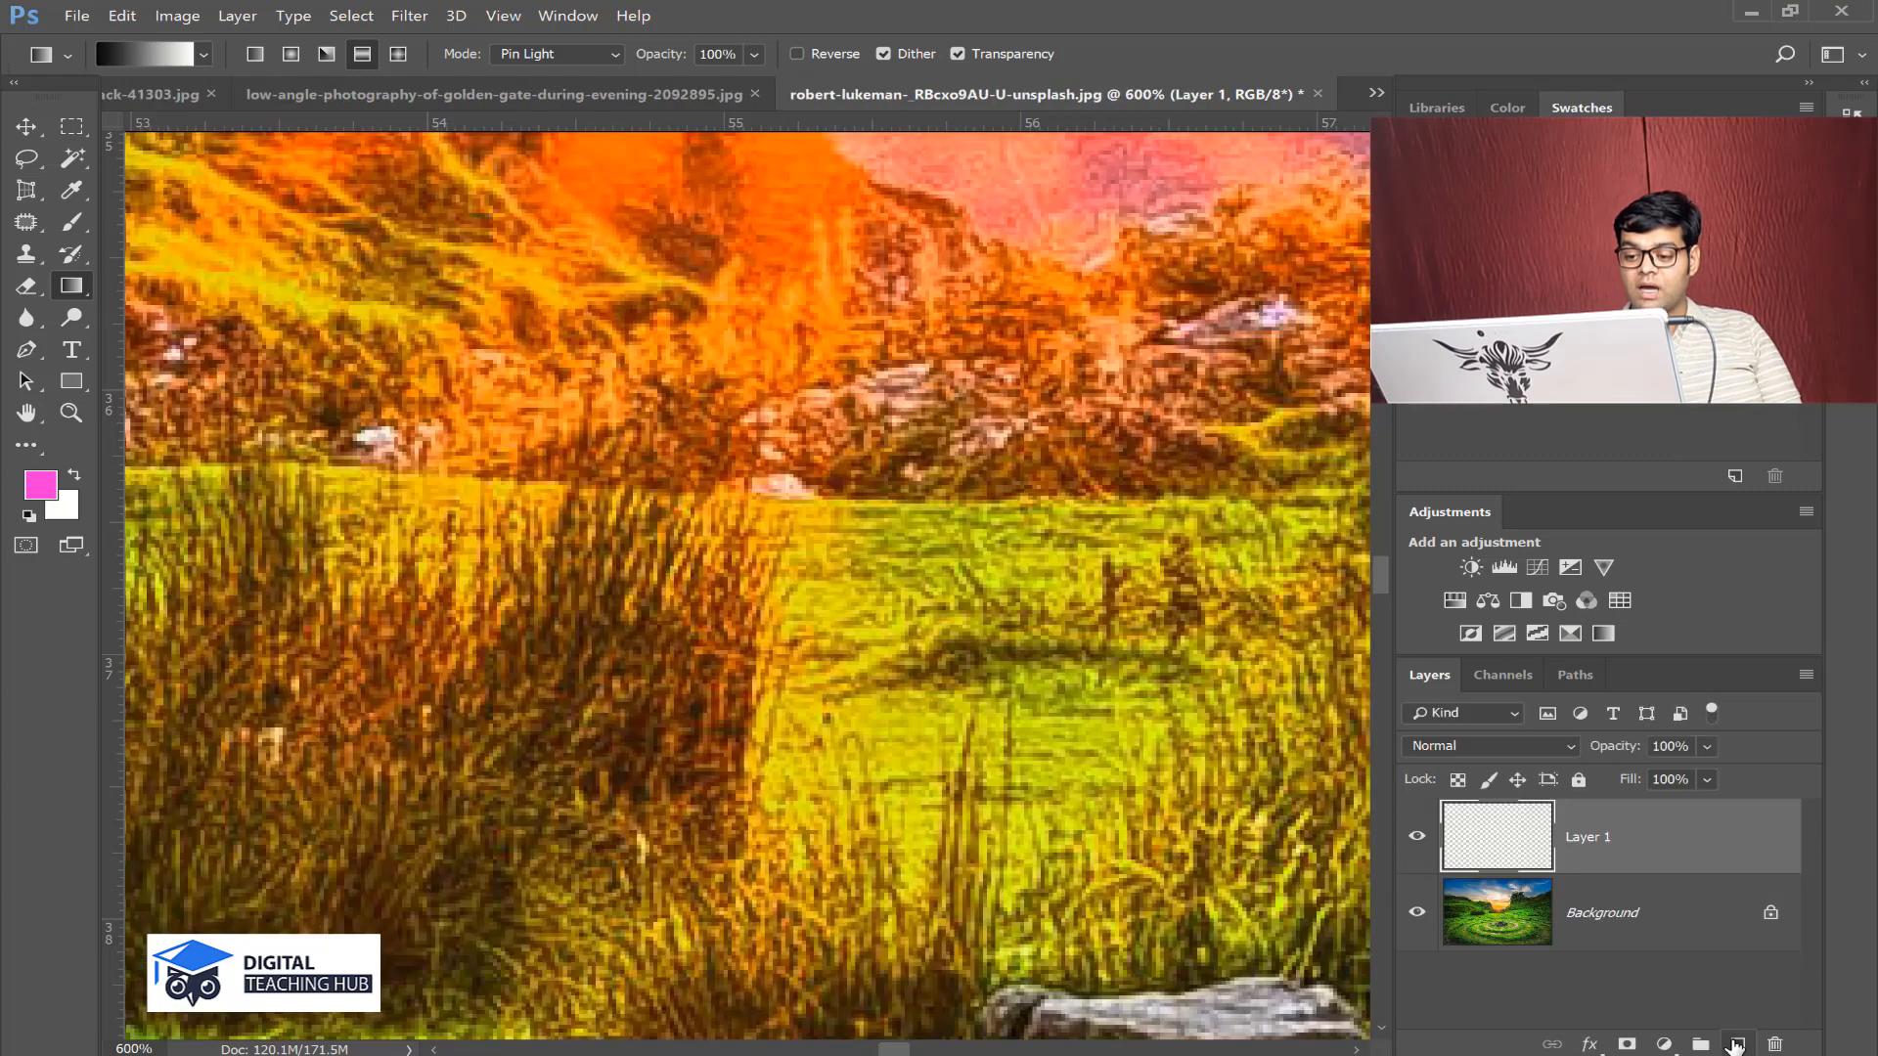
{"action": "key", "text": "ctrl+0"}
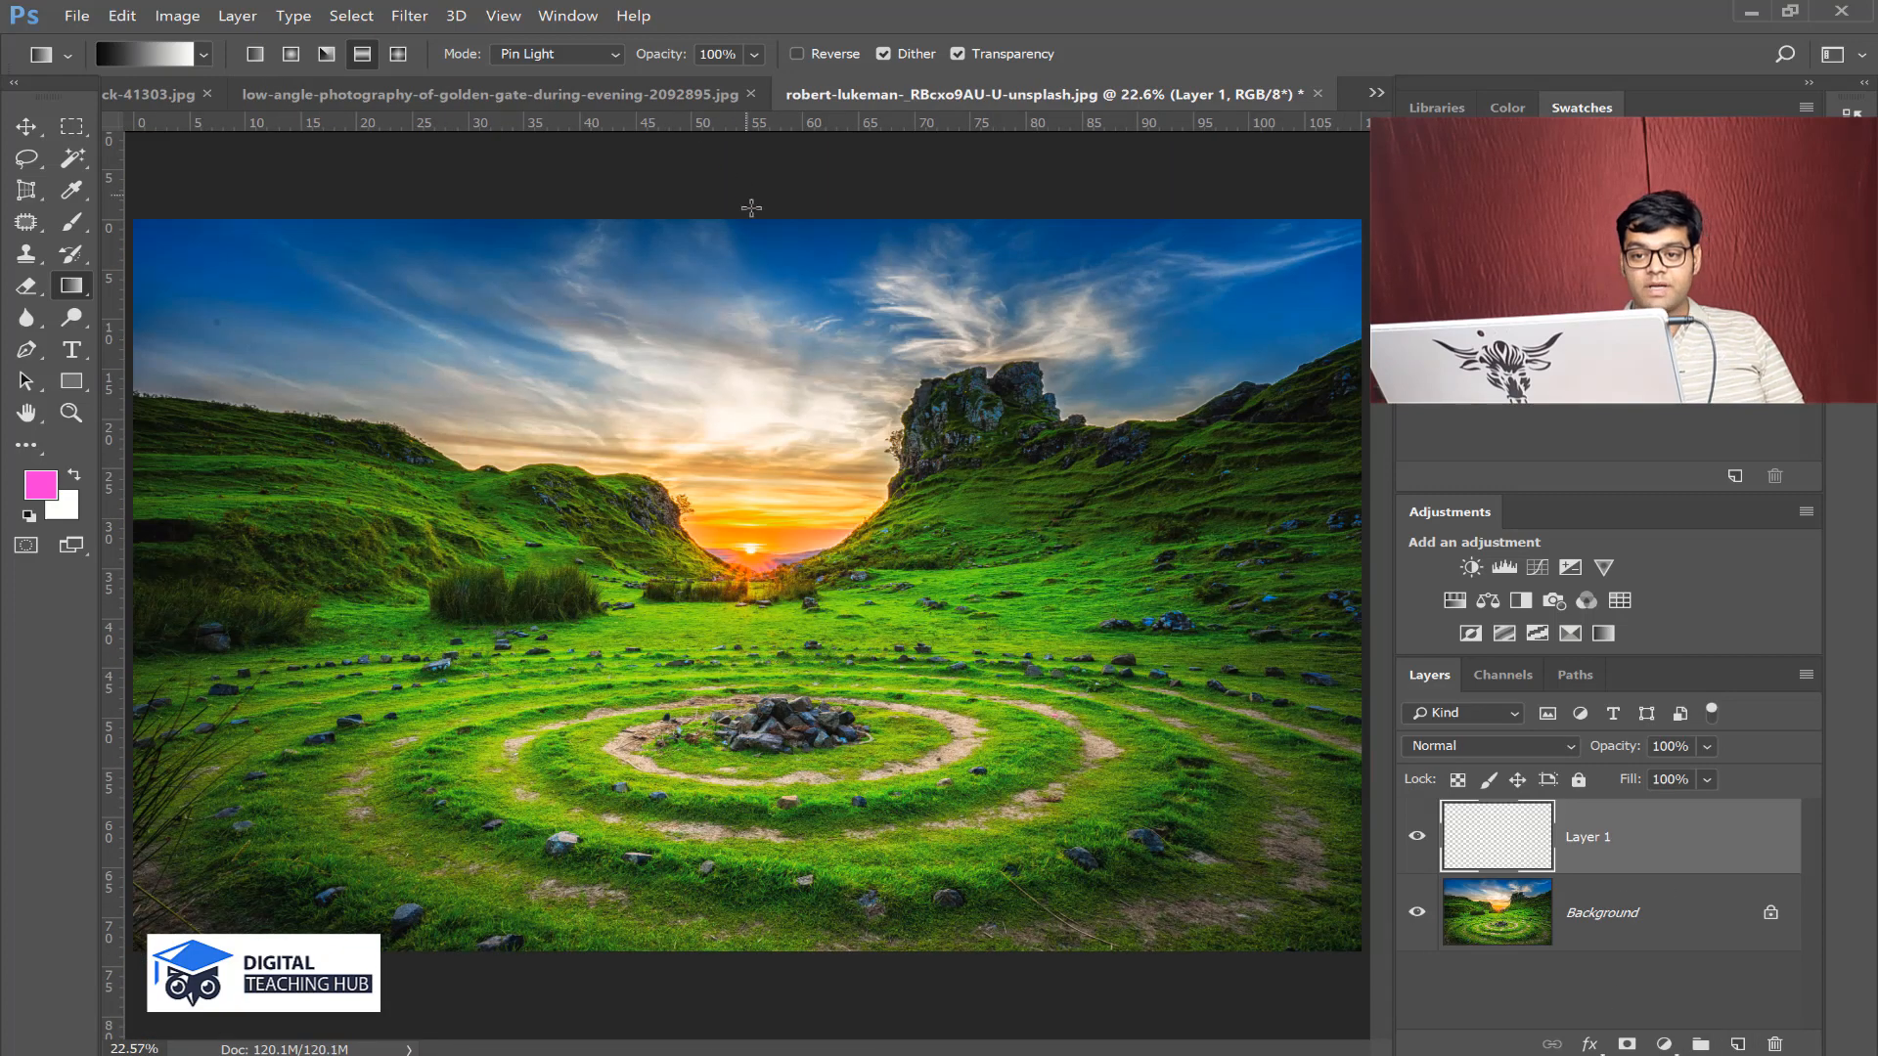
{"action": "left_click_drag", "start_coordinate": [743, 219], "coordinate": [734, 939]}
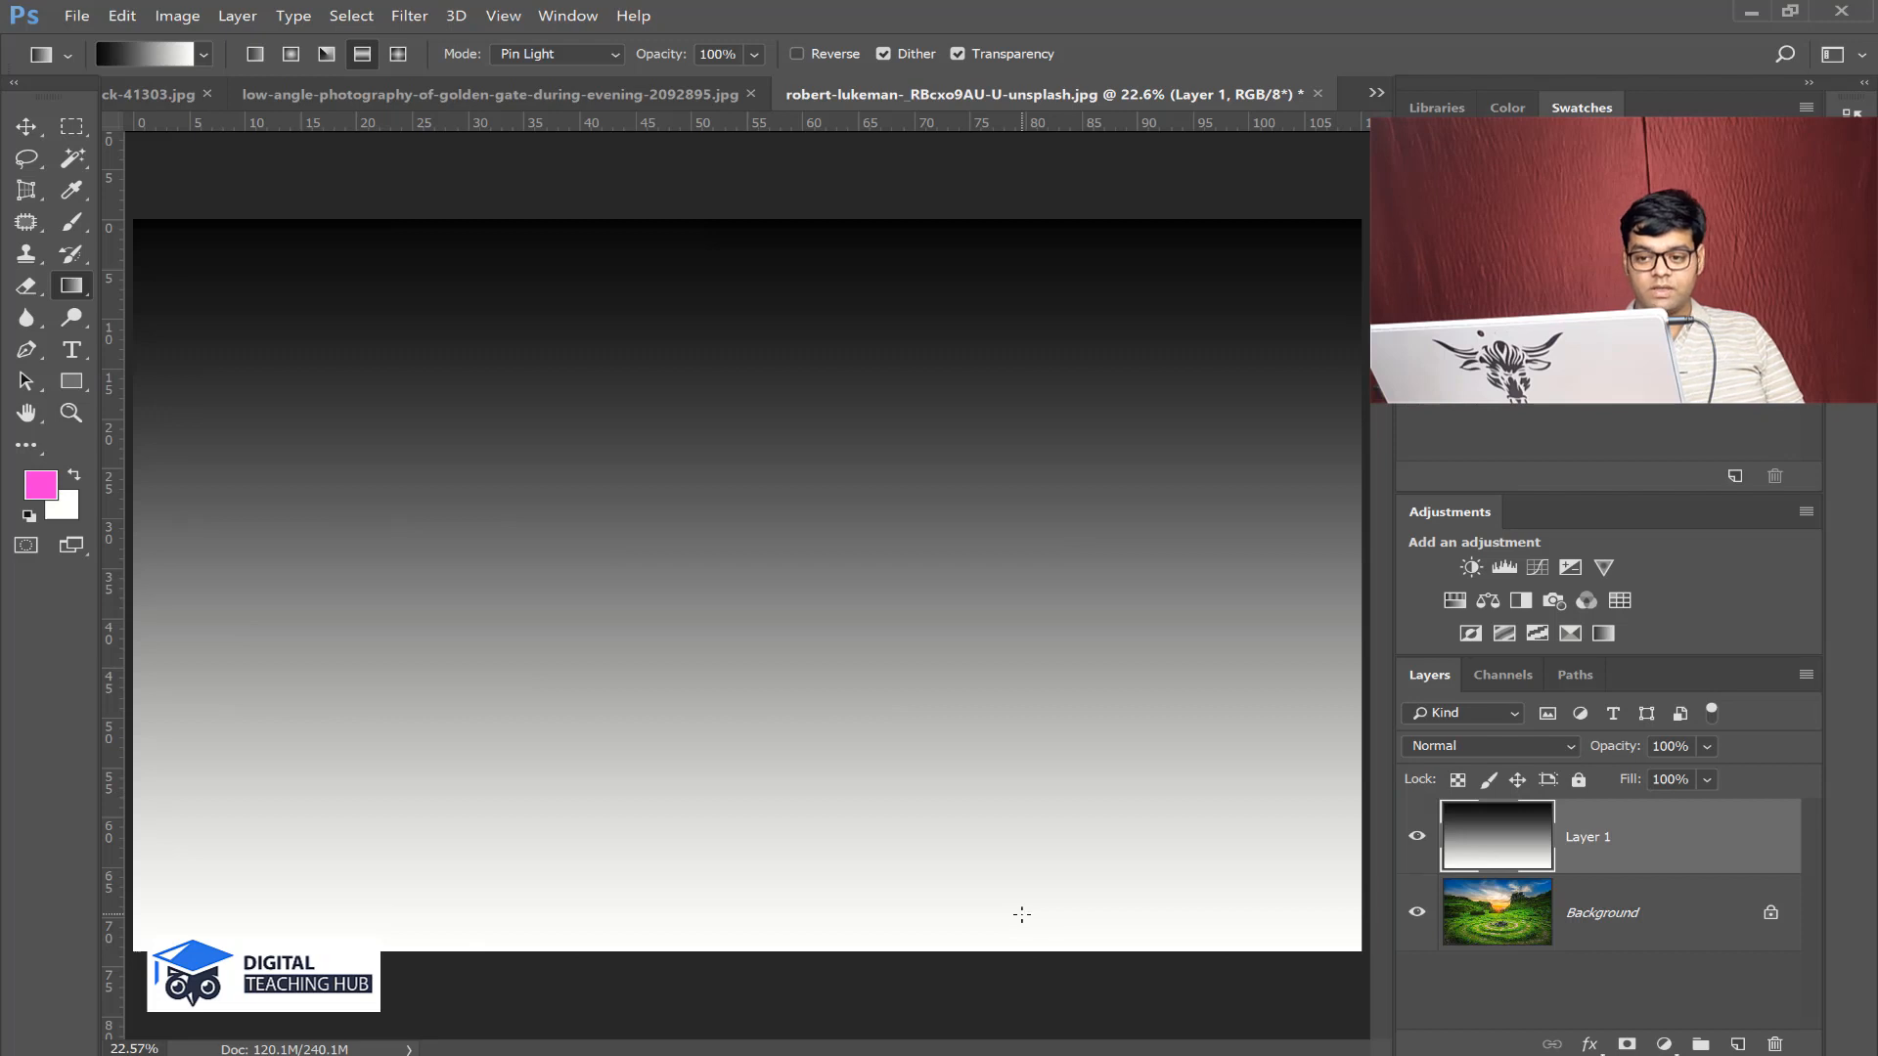
{"action": "key", "text": "ctrl+minus"}
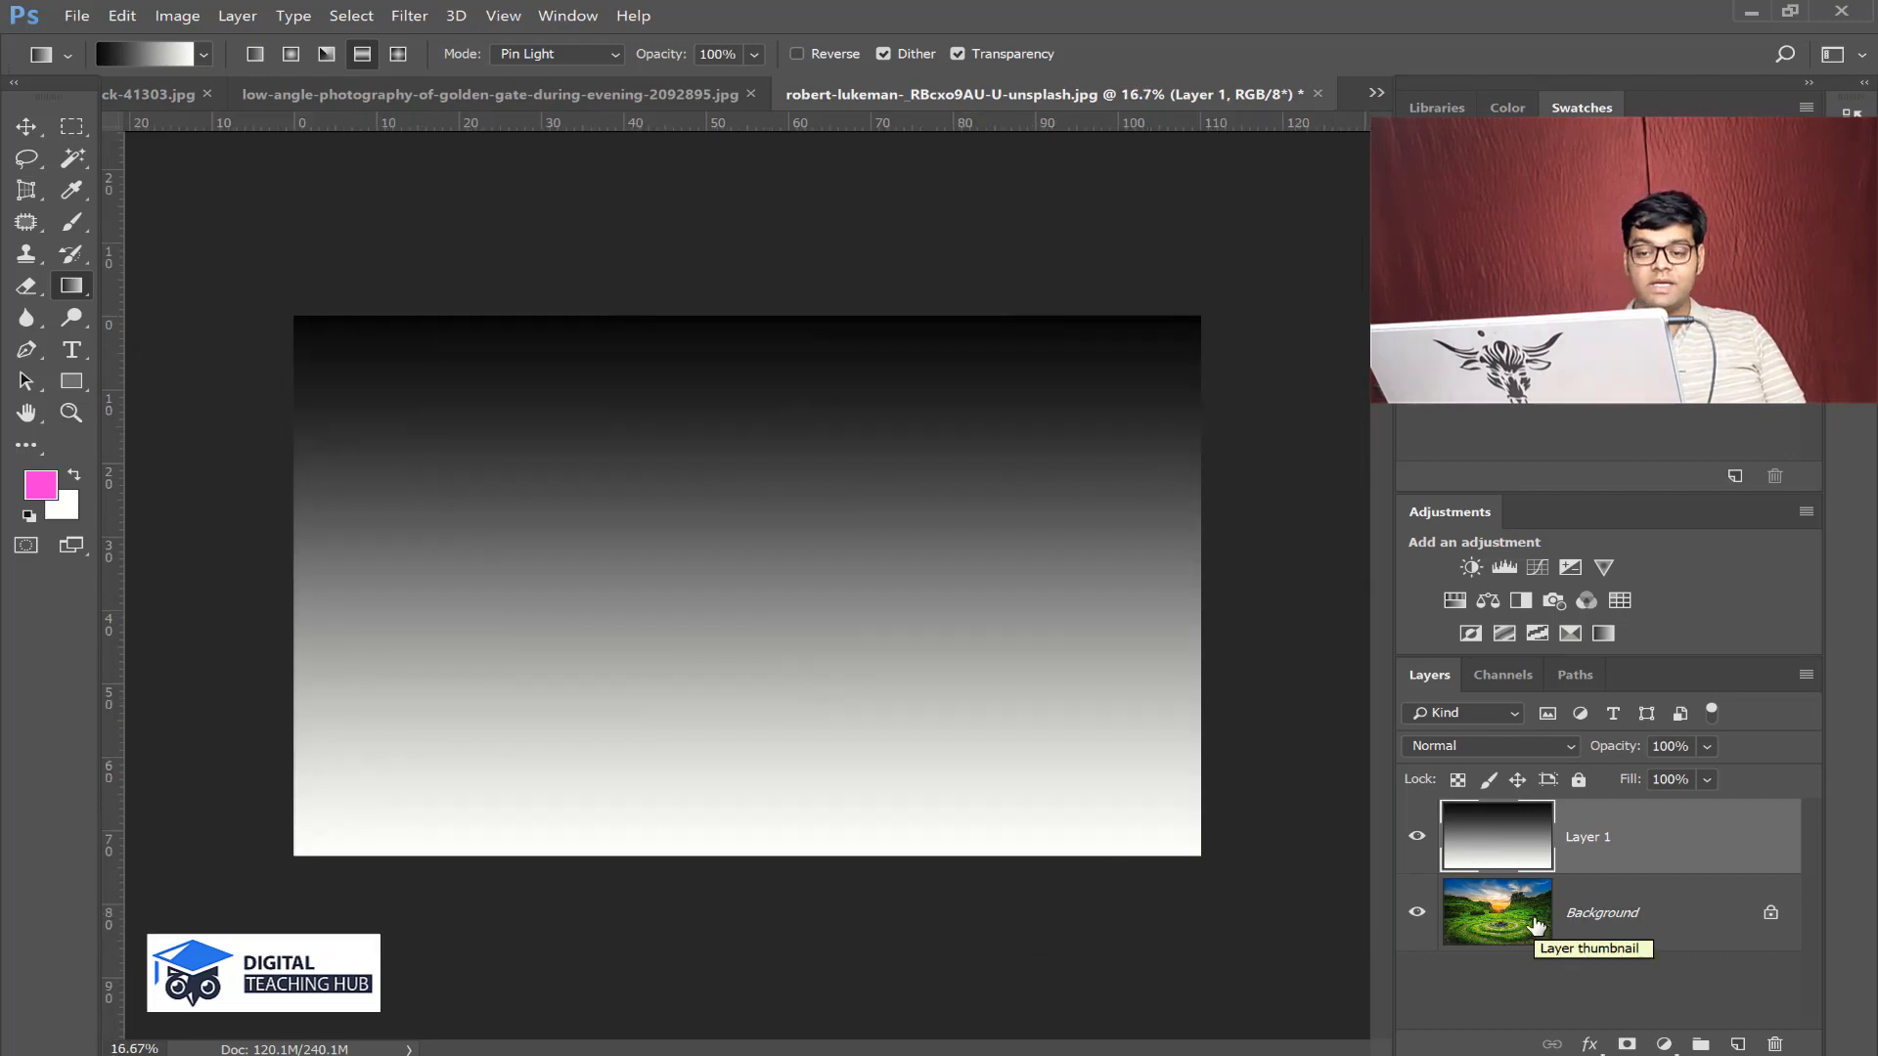
- Set the gradient layer's blend mode to Multiply and briefly isolate it by hiding and reshowing the Background layer
{"action": "left_click", "coordinate": [1549, 745]}
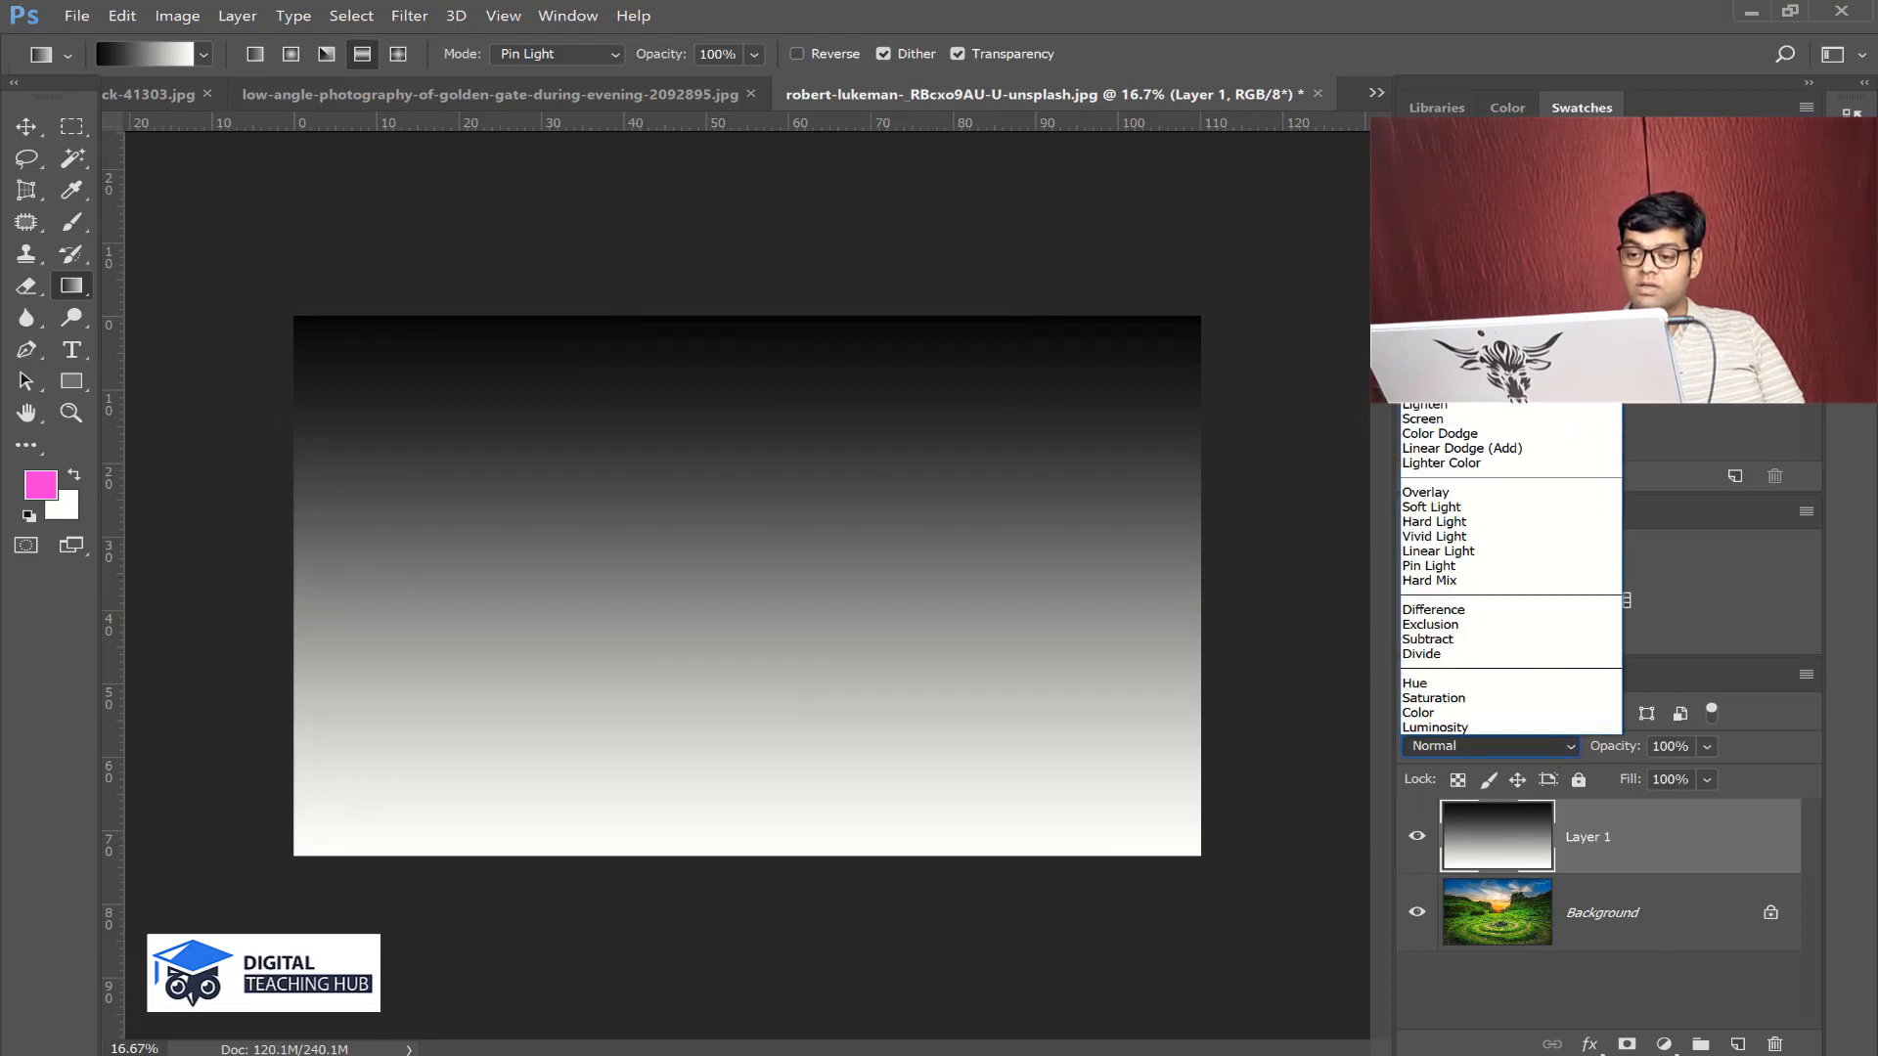
{"action": "left_click", "coordinate": [1467, 331]}
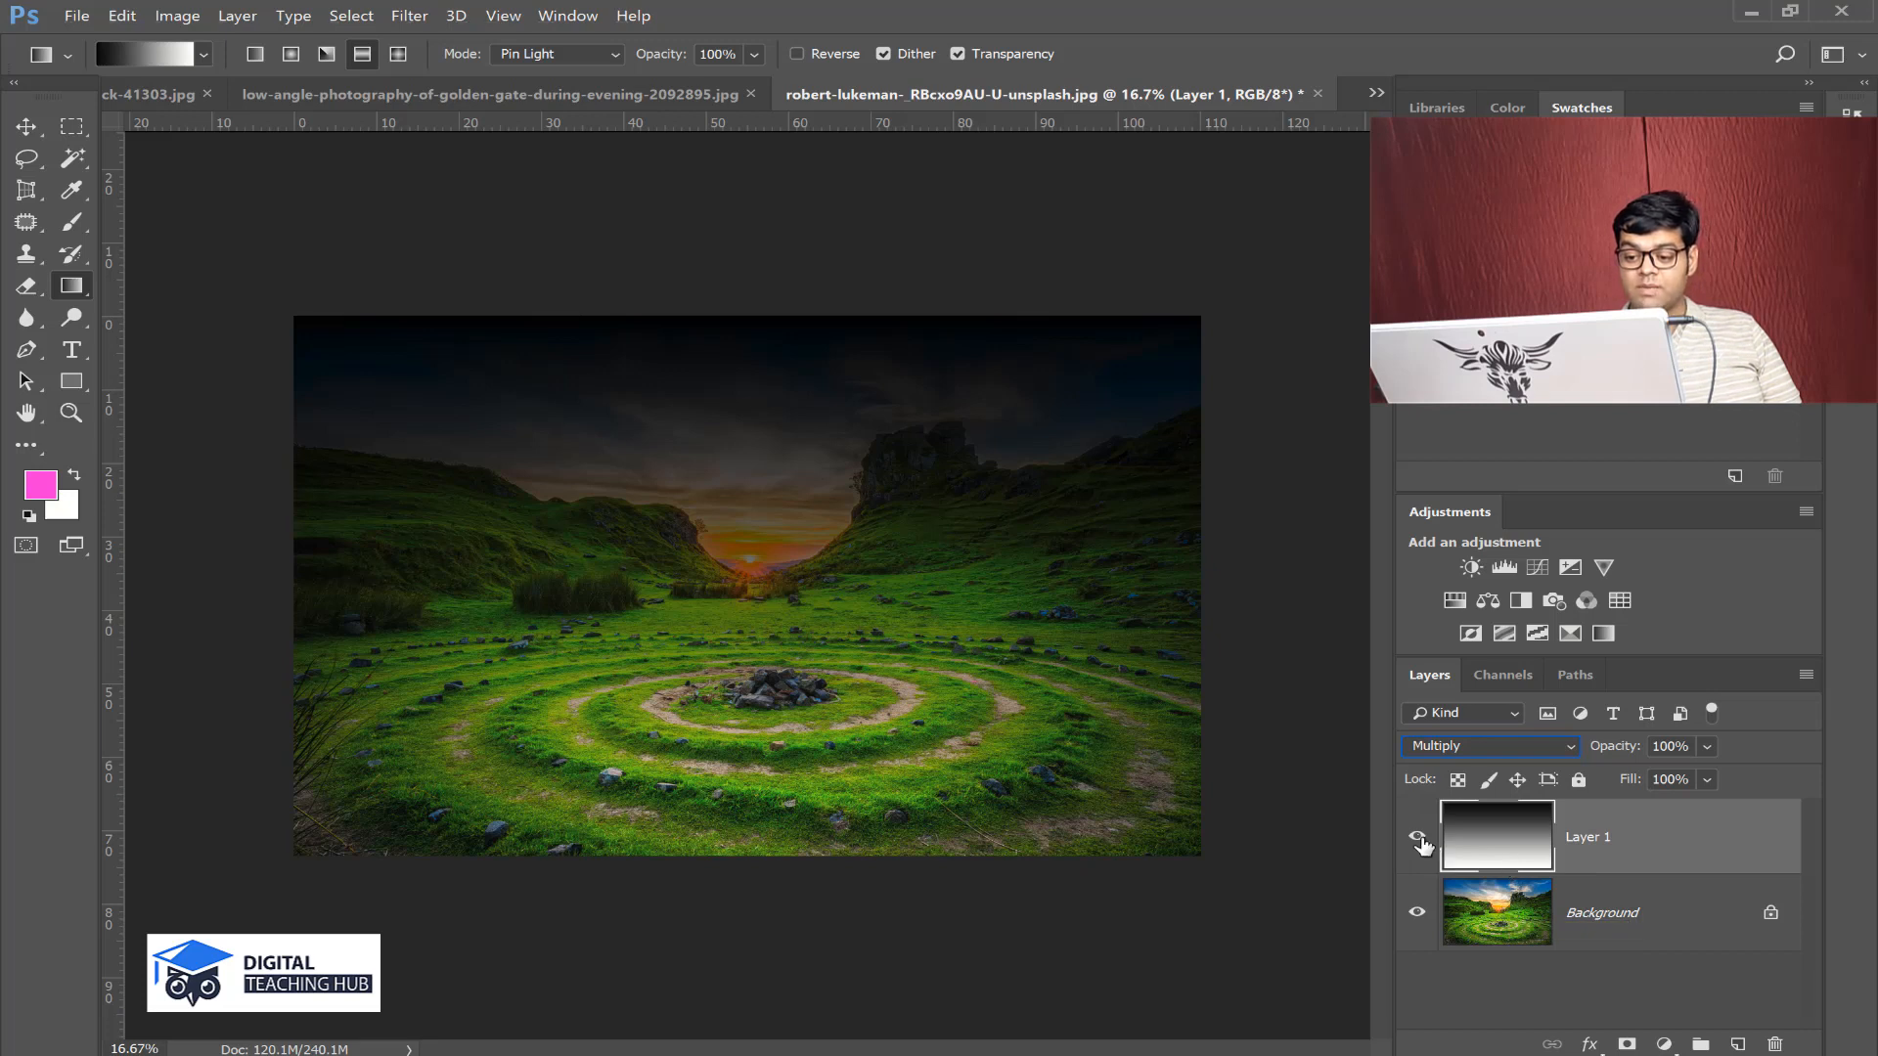
{"action": "left_click", "coordinate": [1419, 838], "text": "alt"}
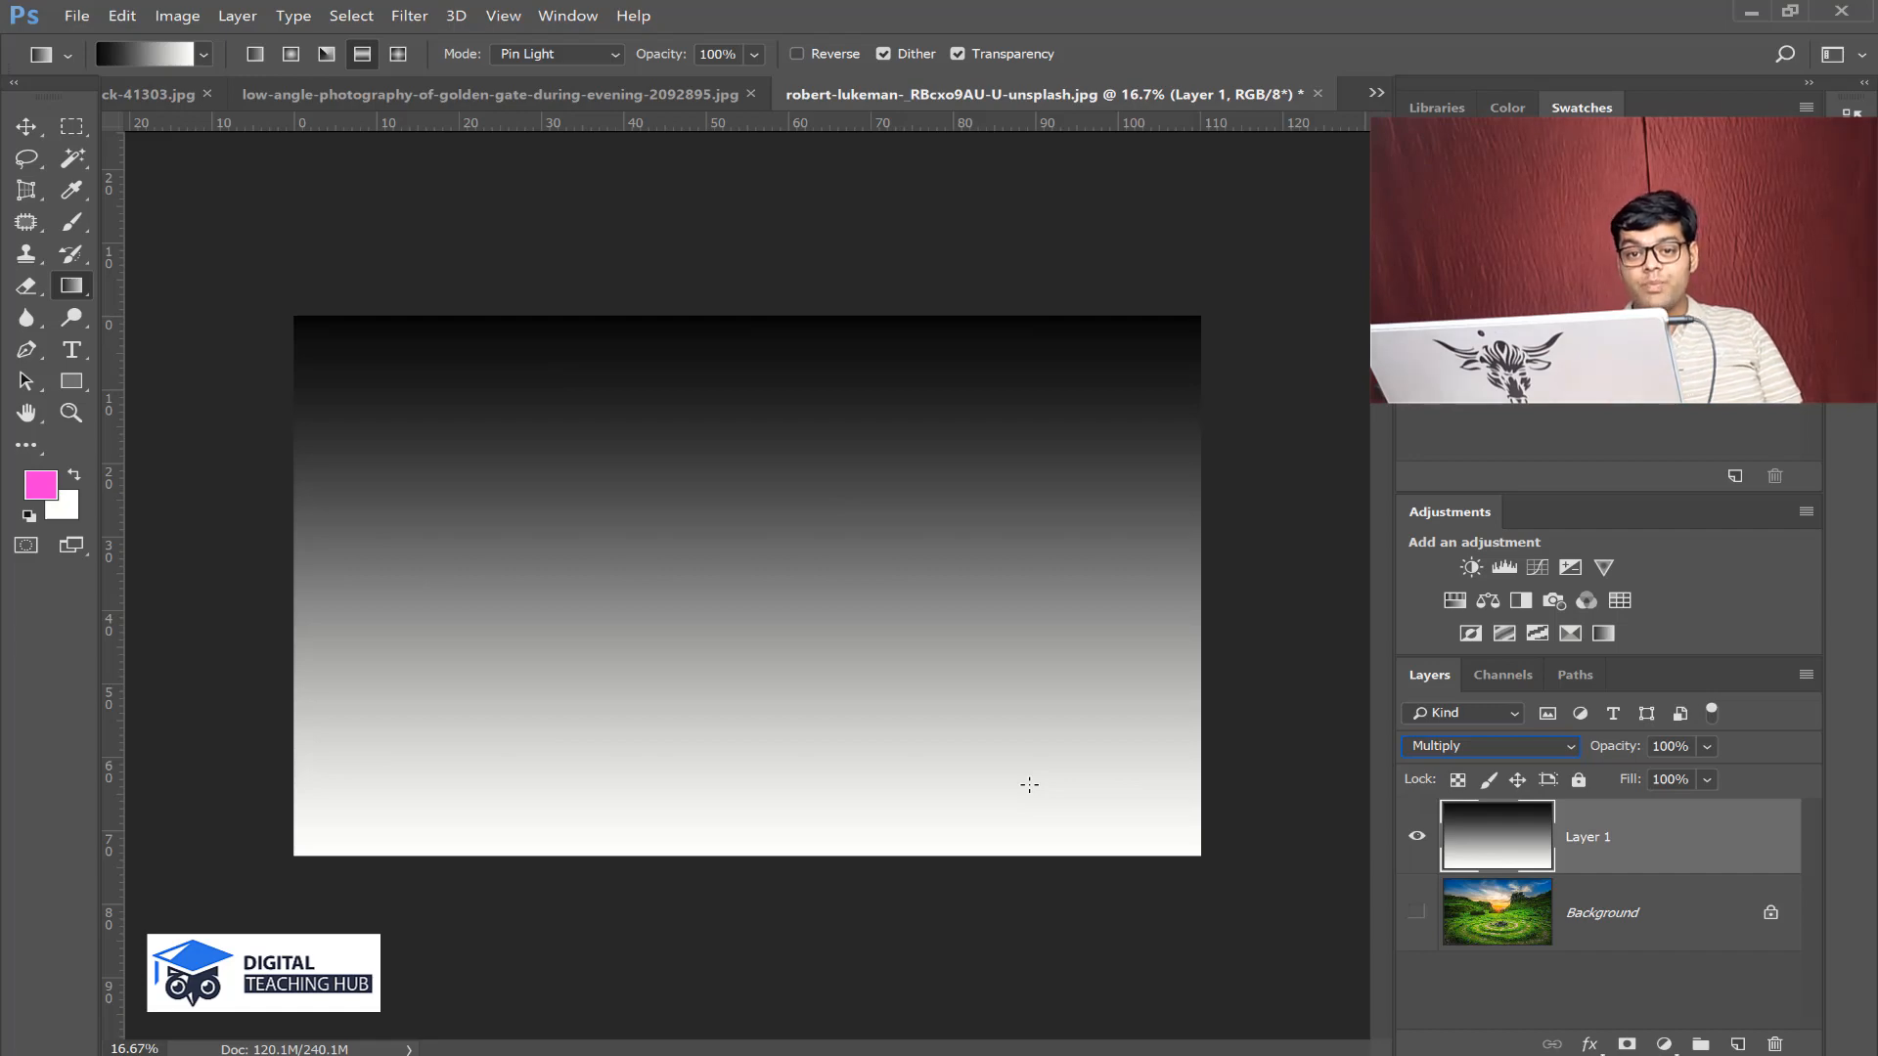
{"action": "left_click", "coordinate": [1414, 914]}
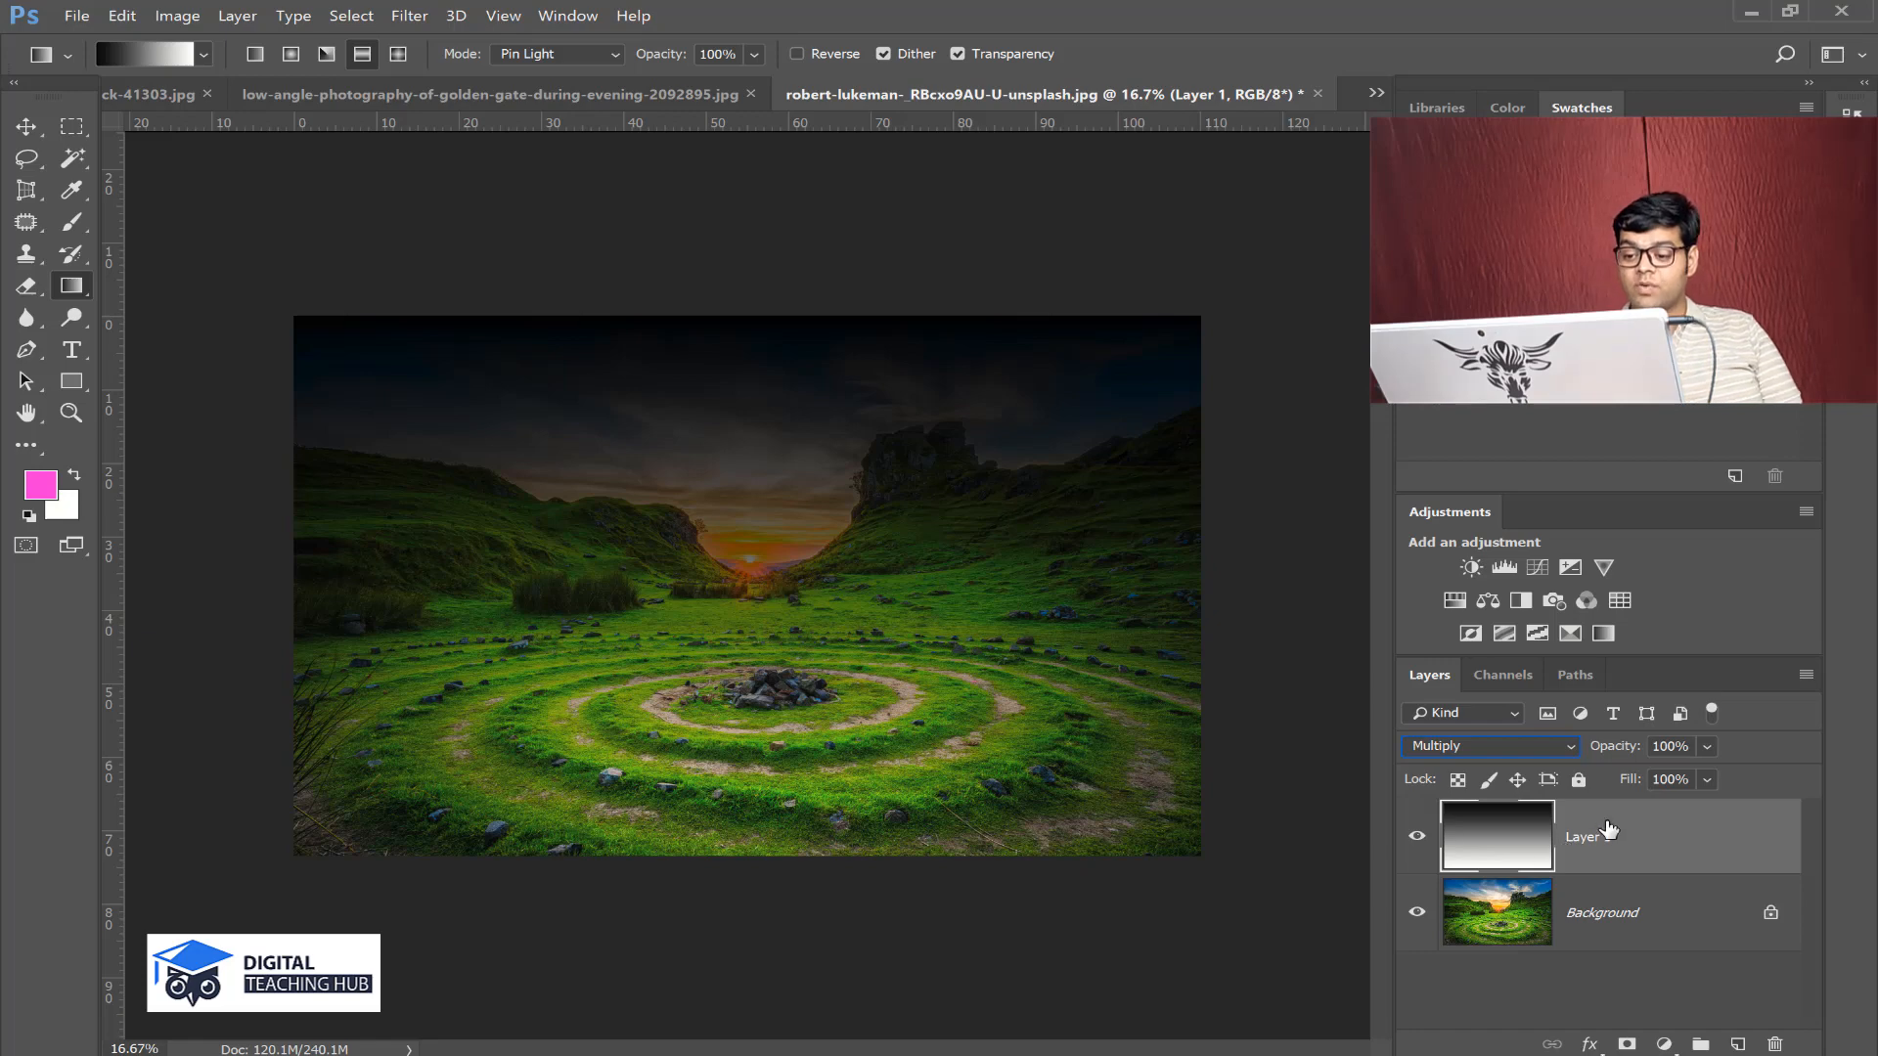
- Delete the gradient layer and add a new empty layer above the Background
{"action": "left_click_drag", "start_coordinate": [1648, 840], "coordinate": [1767, 1045]}
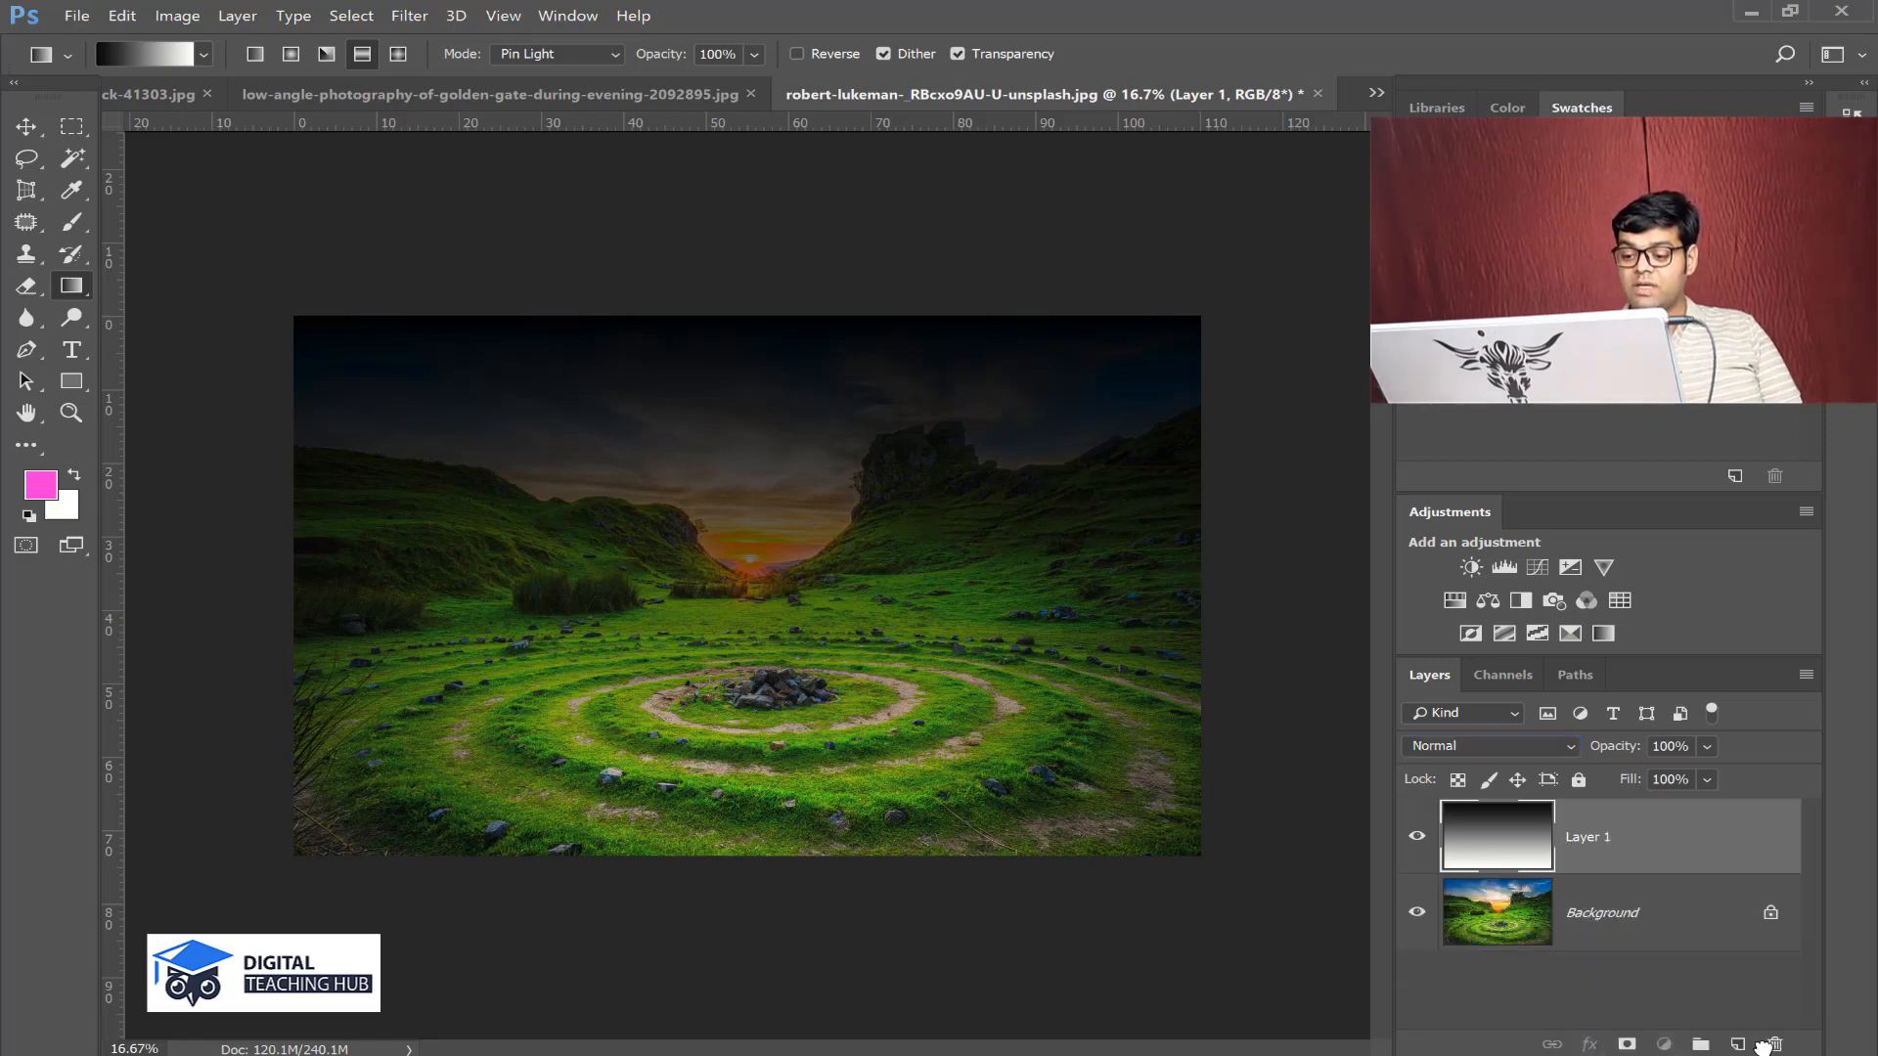
{"action": "left_click", "coordinate": [1737, 1043]}
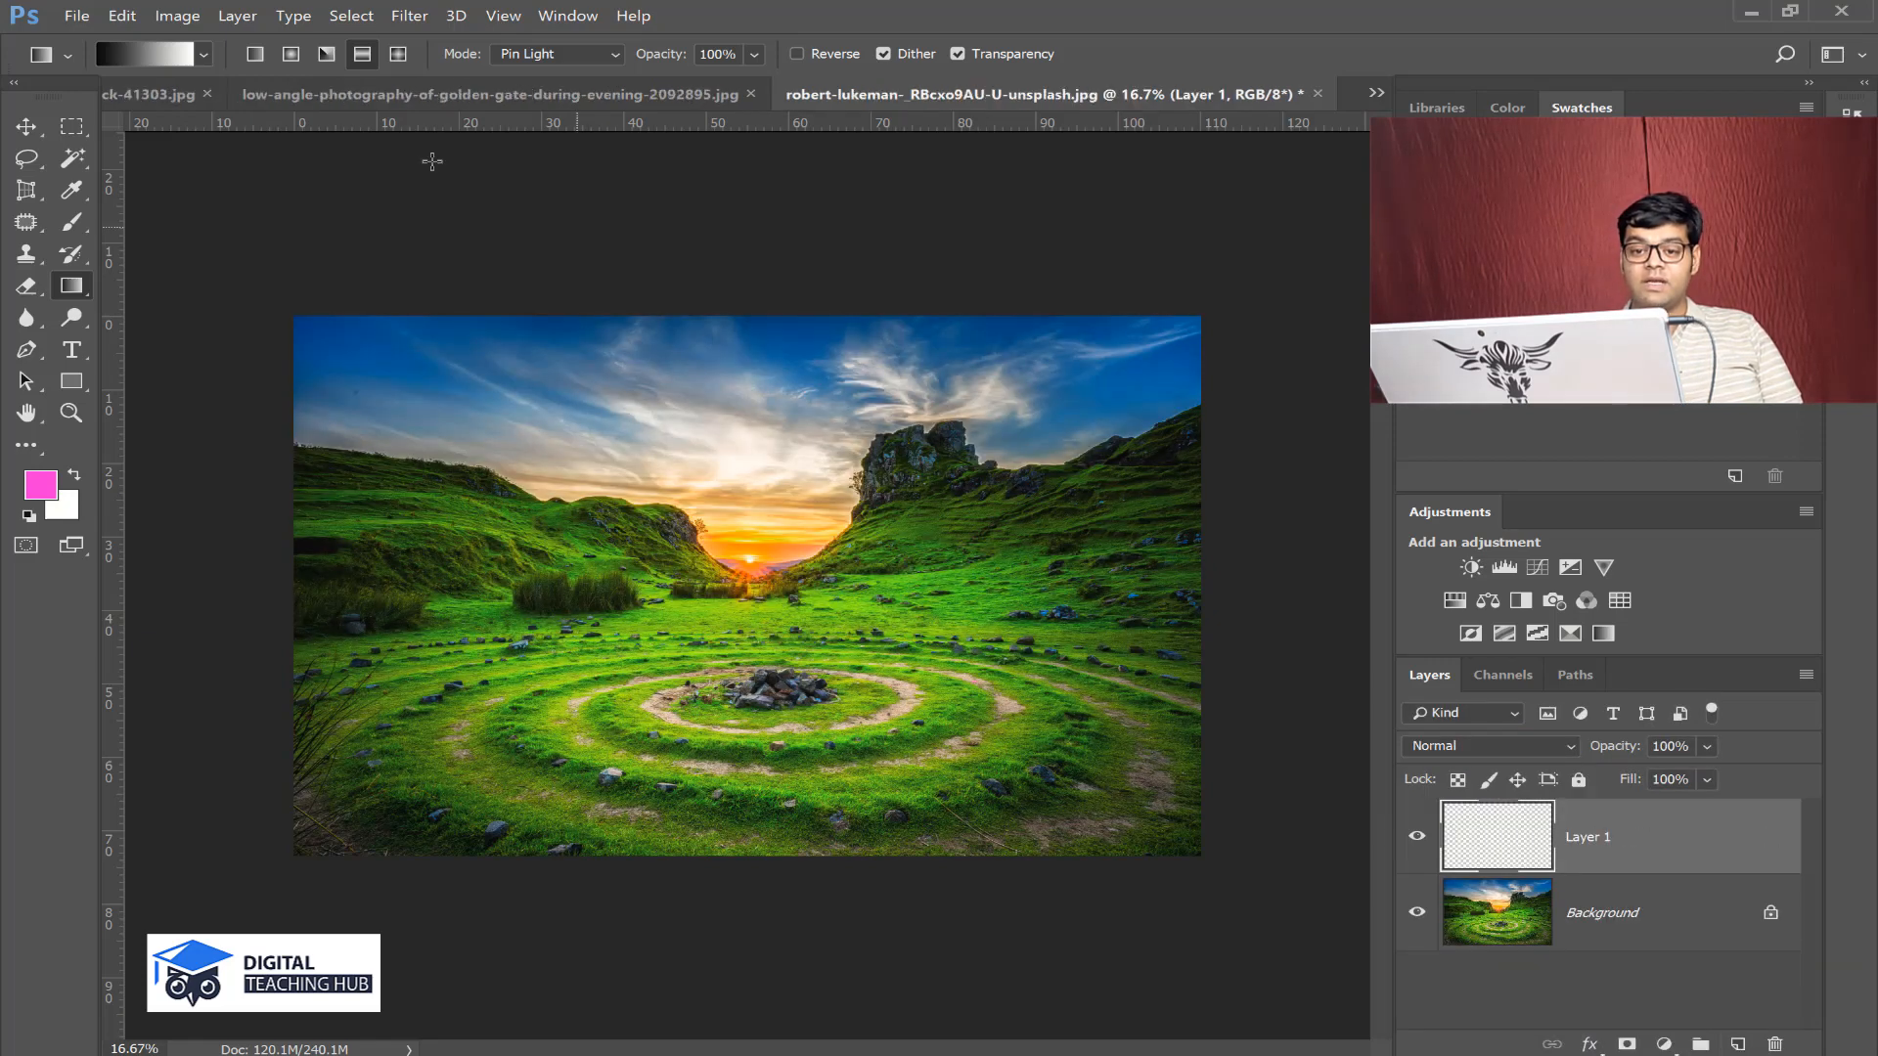
- Fill the empty layer with a reversed radial gradient, white at the centre fading to black corners, and set its blend mode to Multiply
{"action": "left_click", "coordinate": [299, 52]}
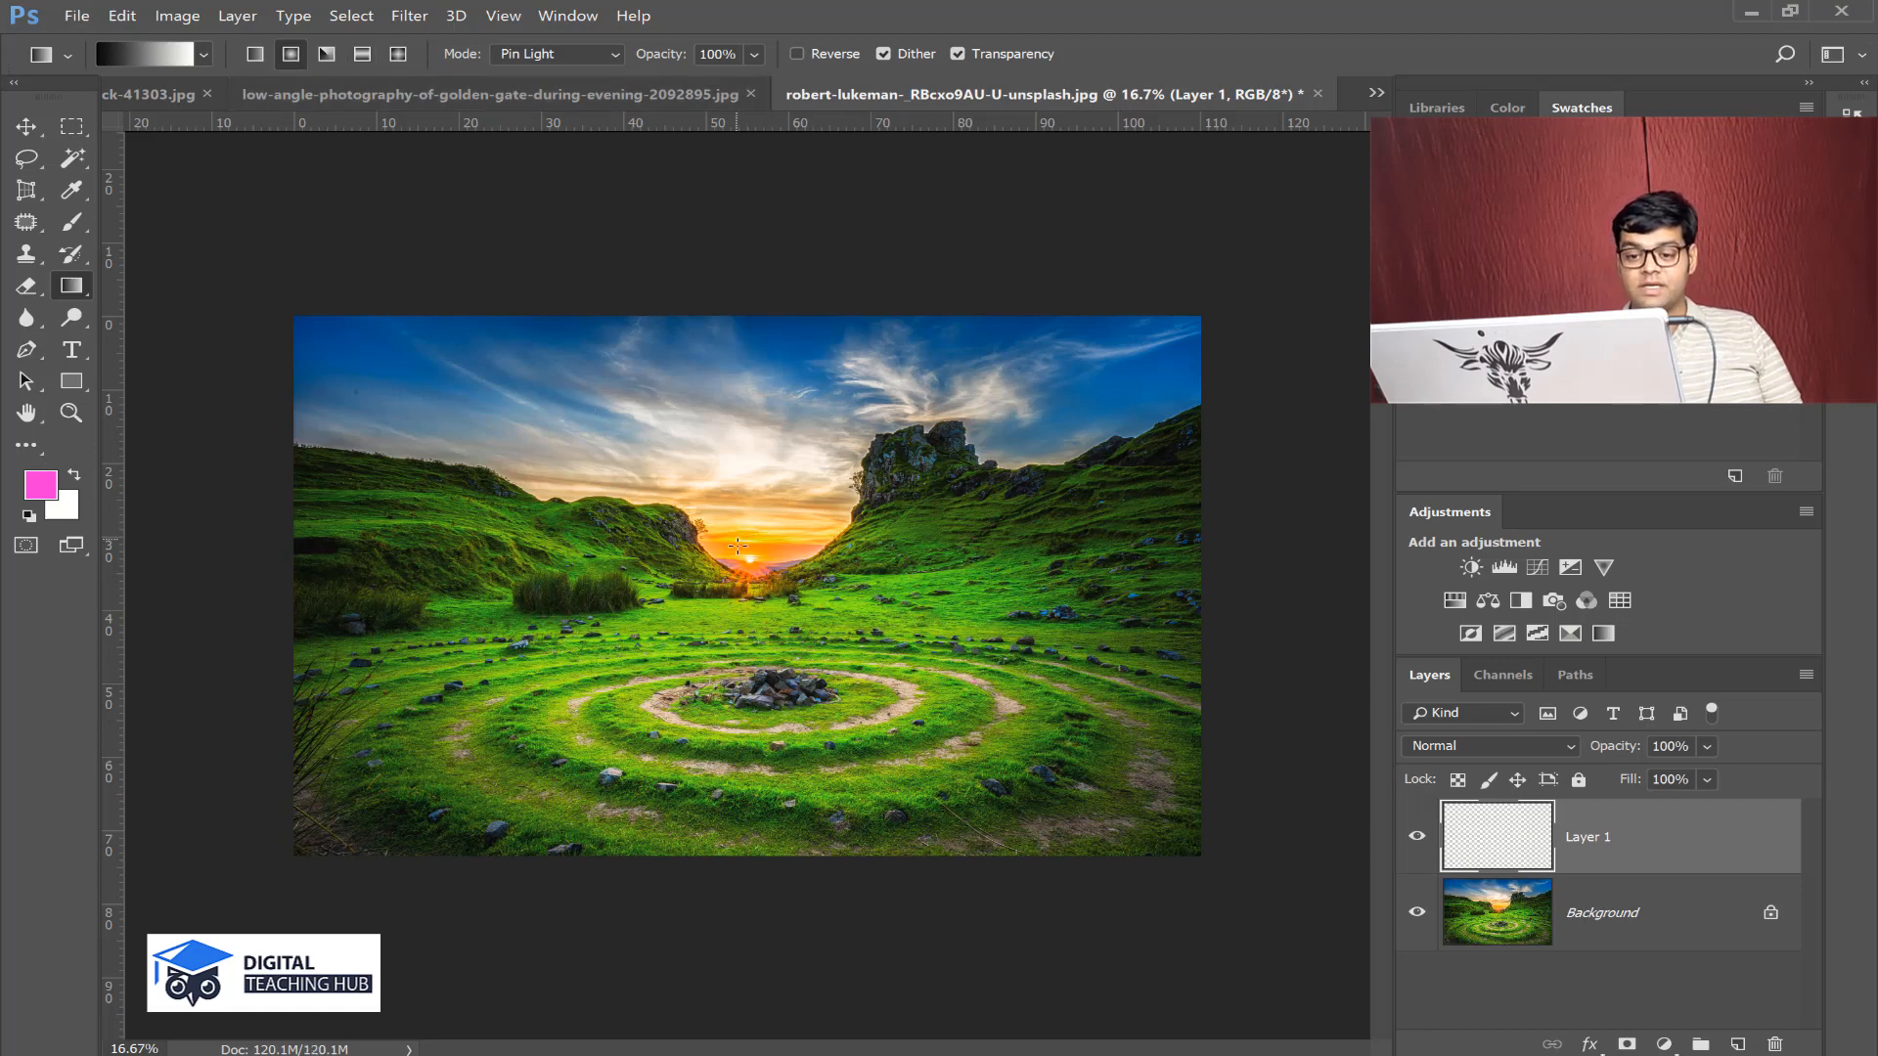
{"action": "left_click", "coordinate": [796, 54]}
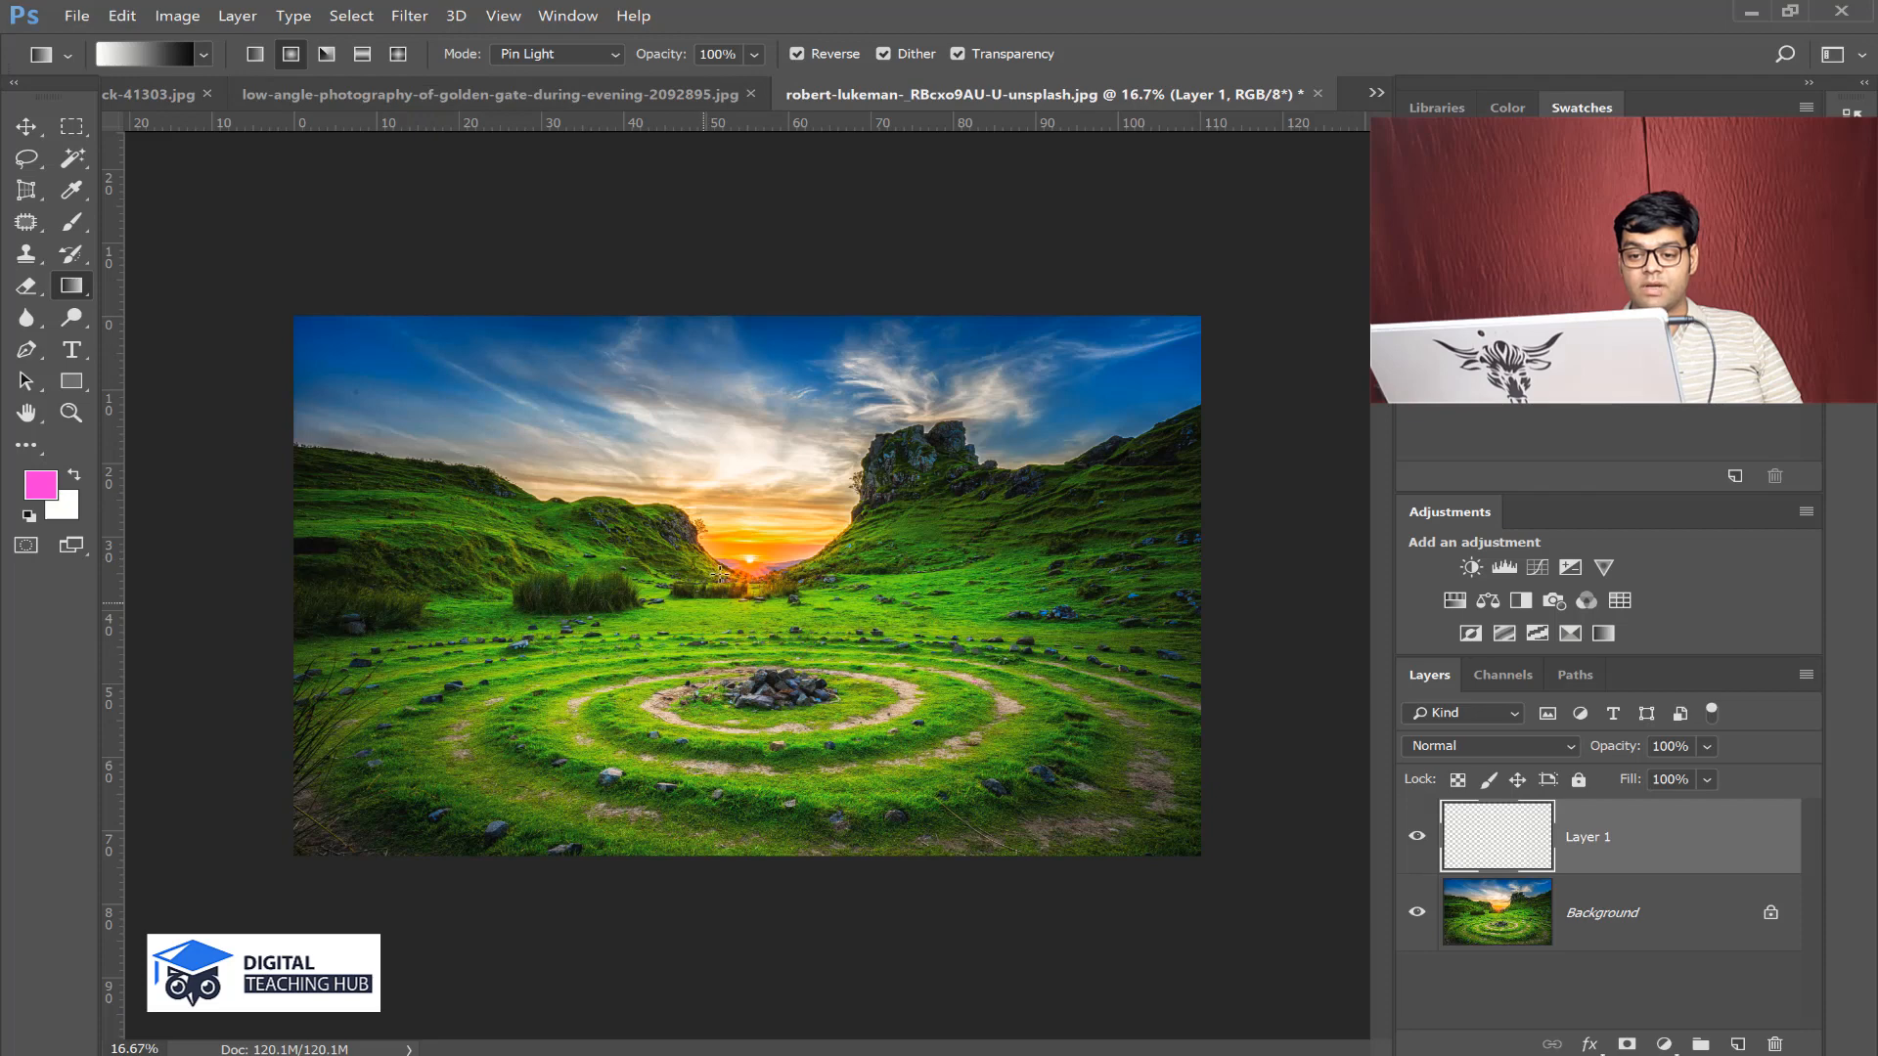
{"action": "left_click_drag", "start_coordinate": [736, 542], "coordinate": [1137, 858]}
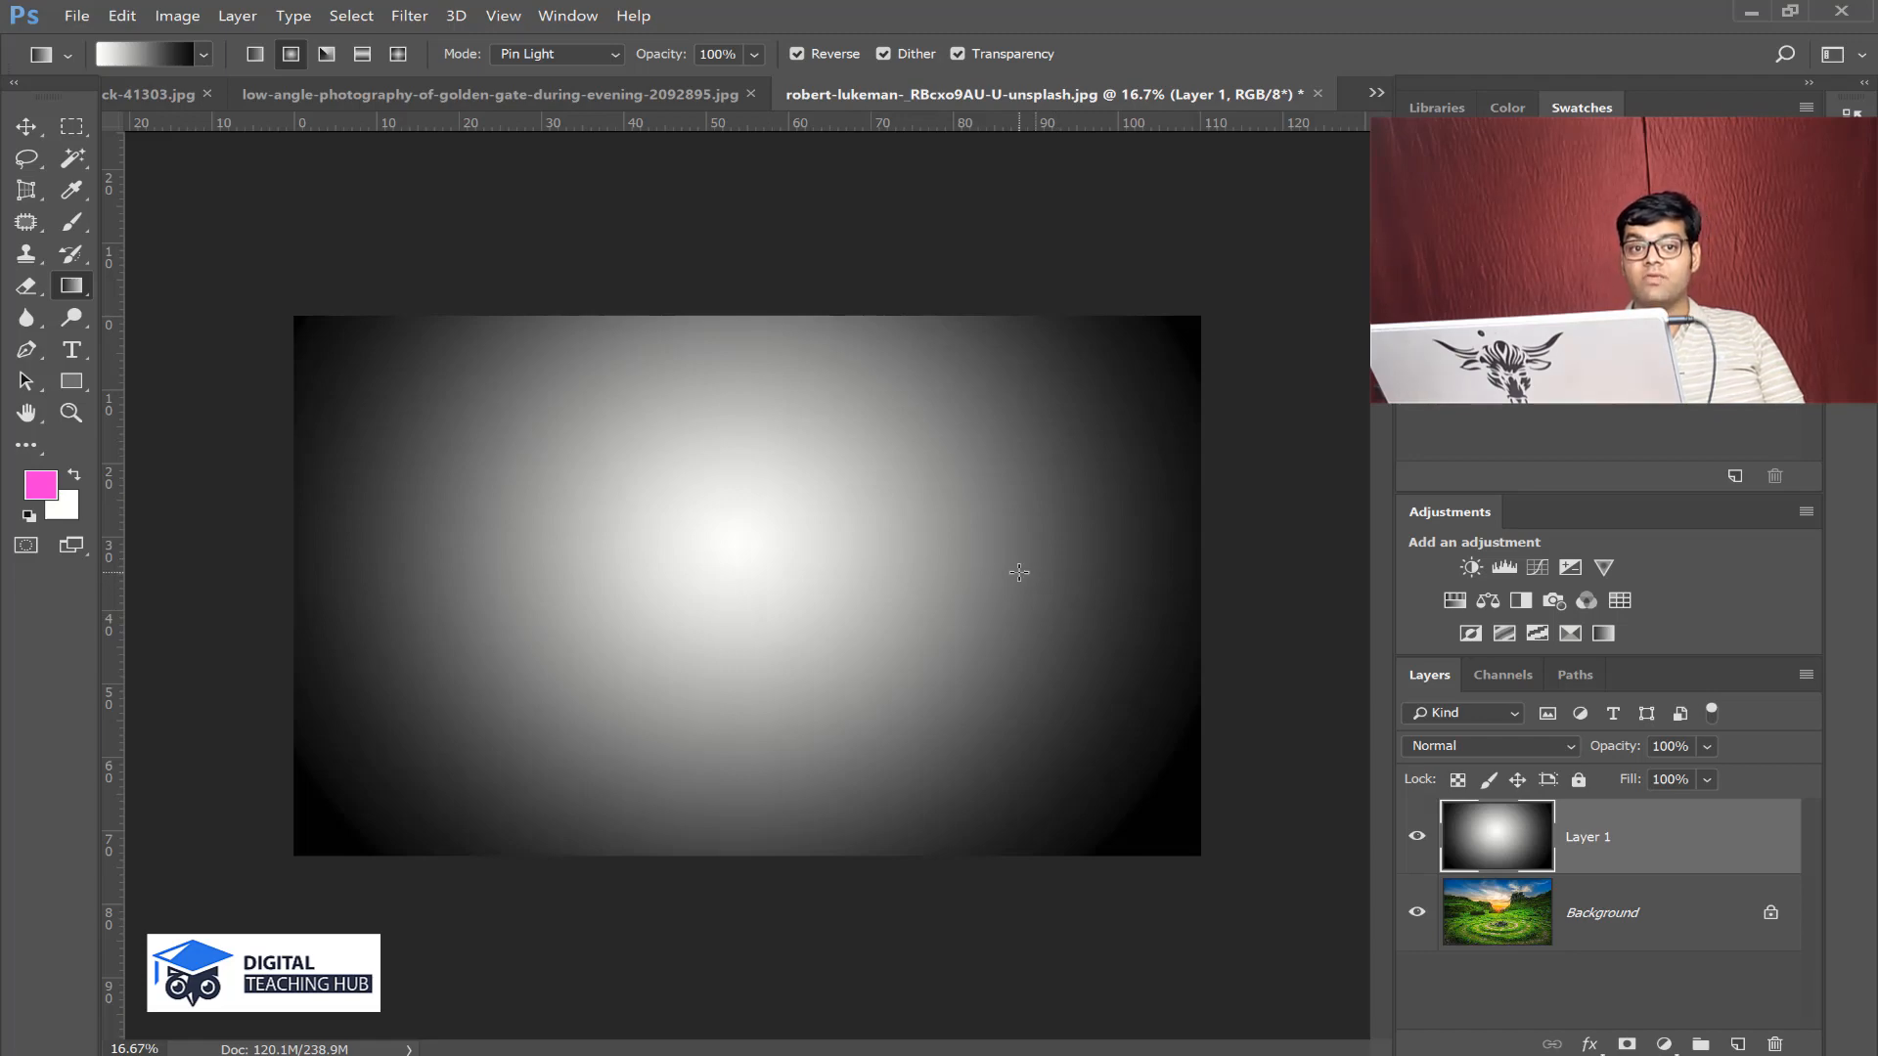
{"action": "left_click", "coordinate": [1485, 743]}
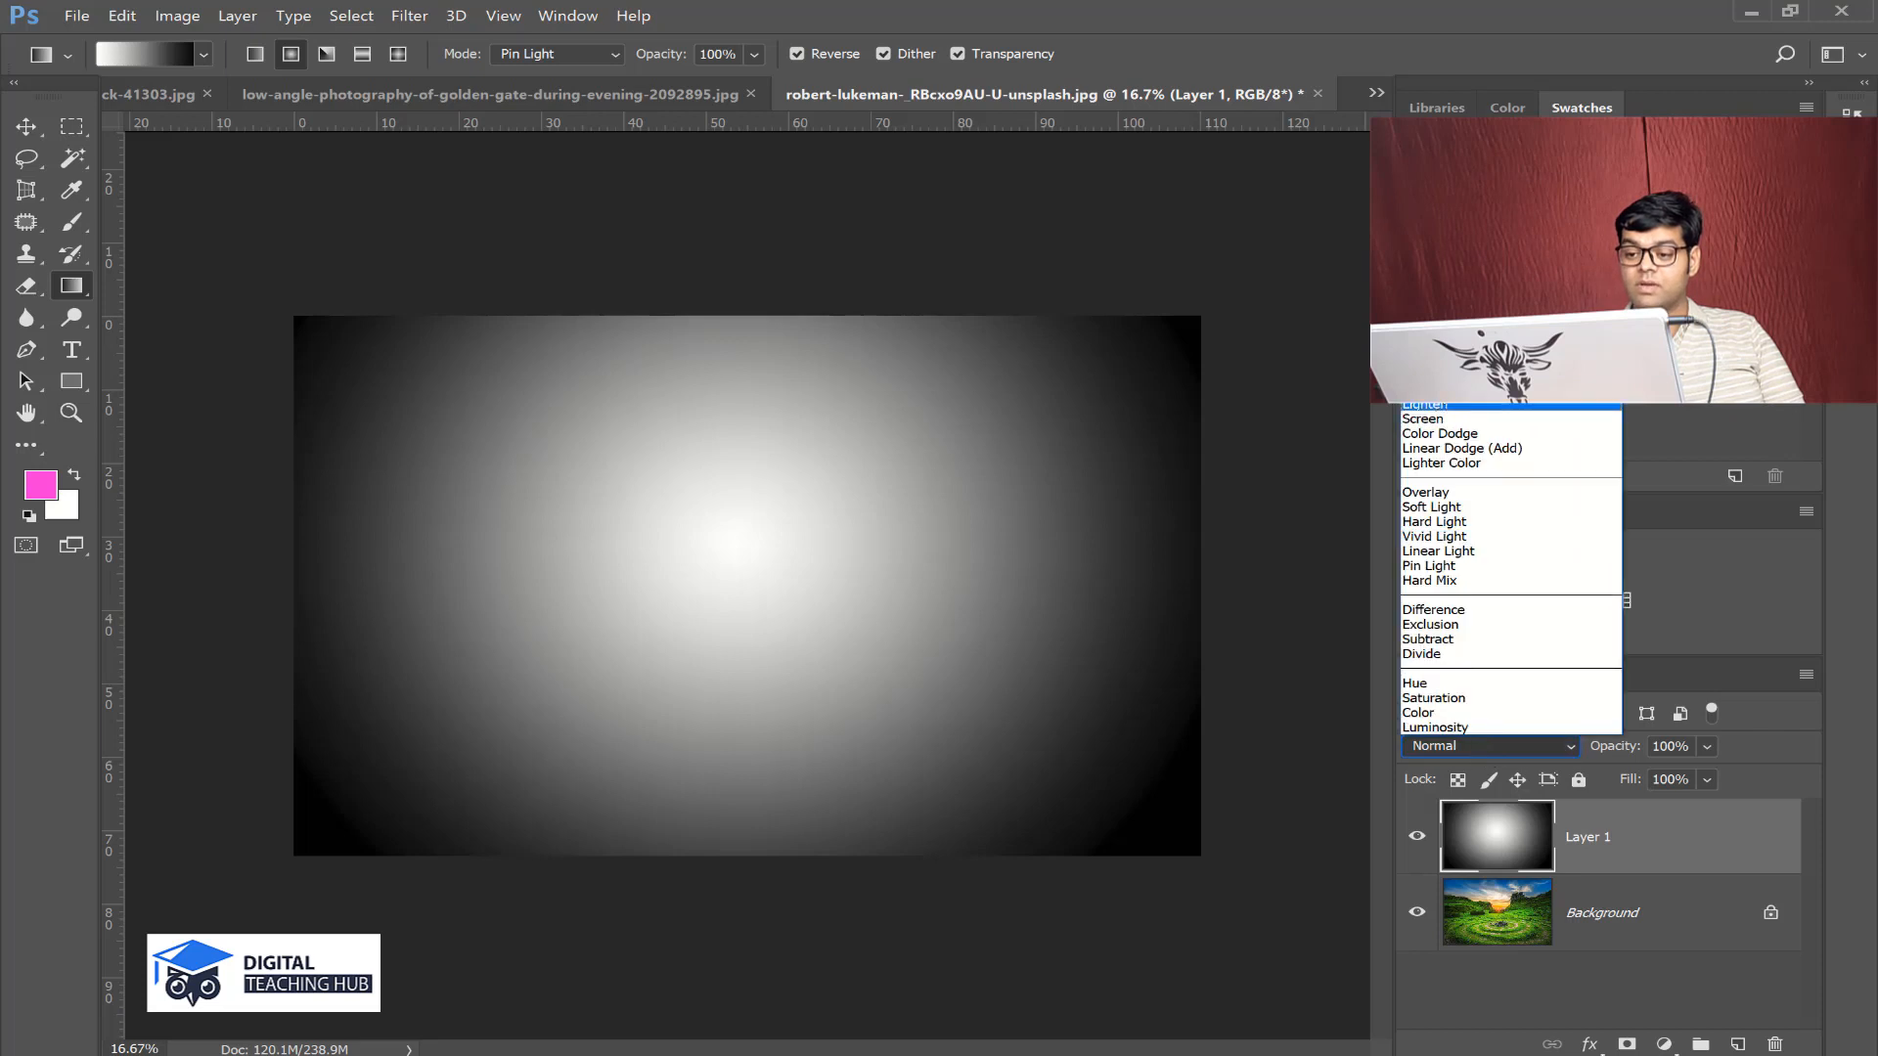
{"action": "left_click", "coordinate": [1437, 331]}
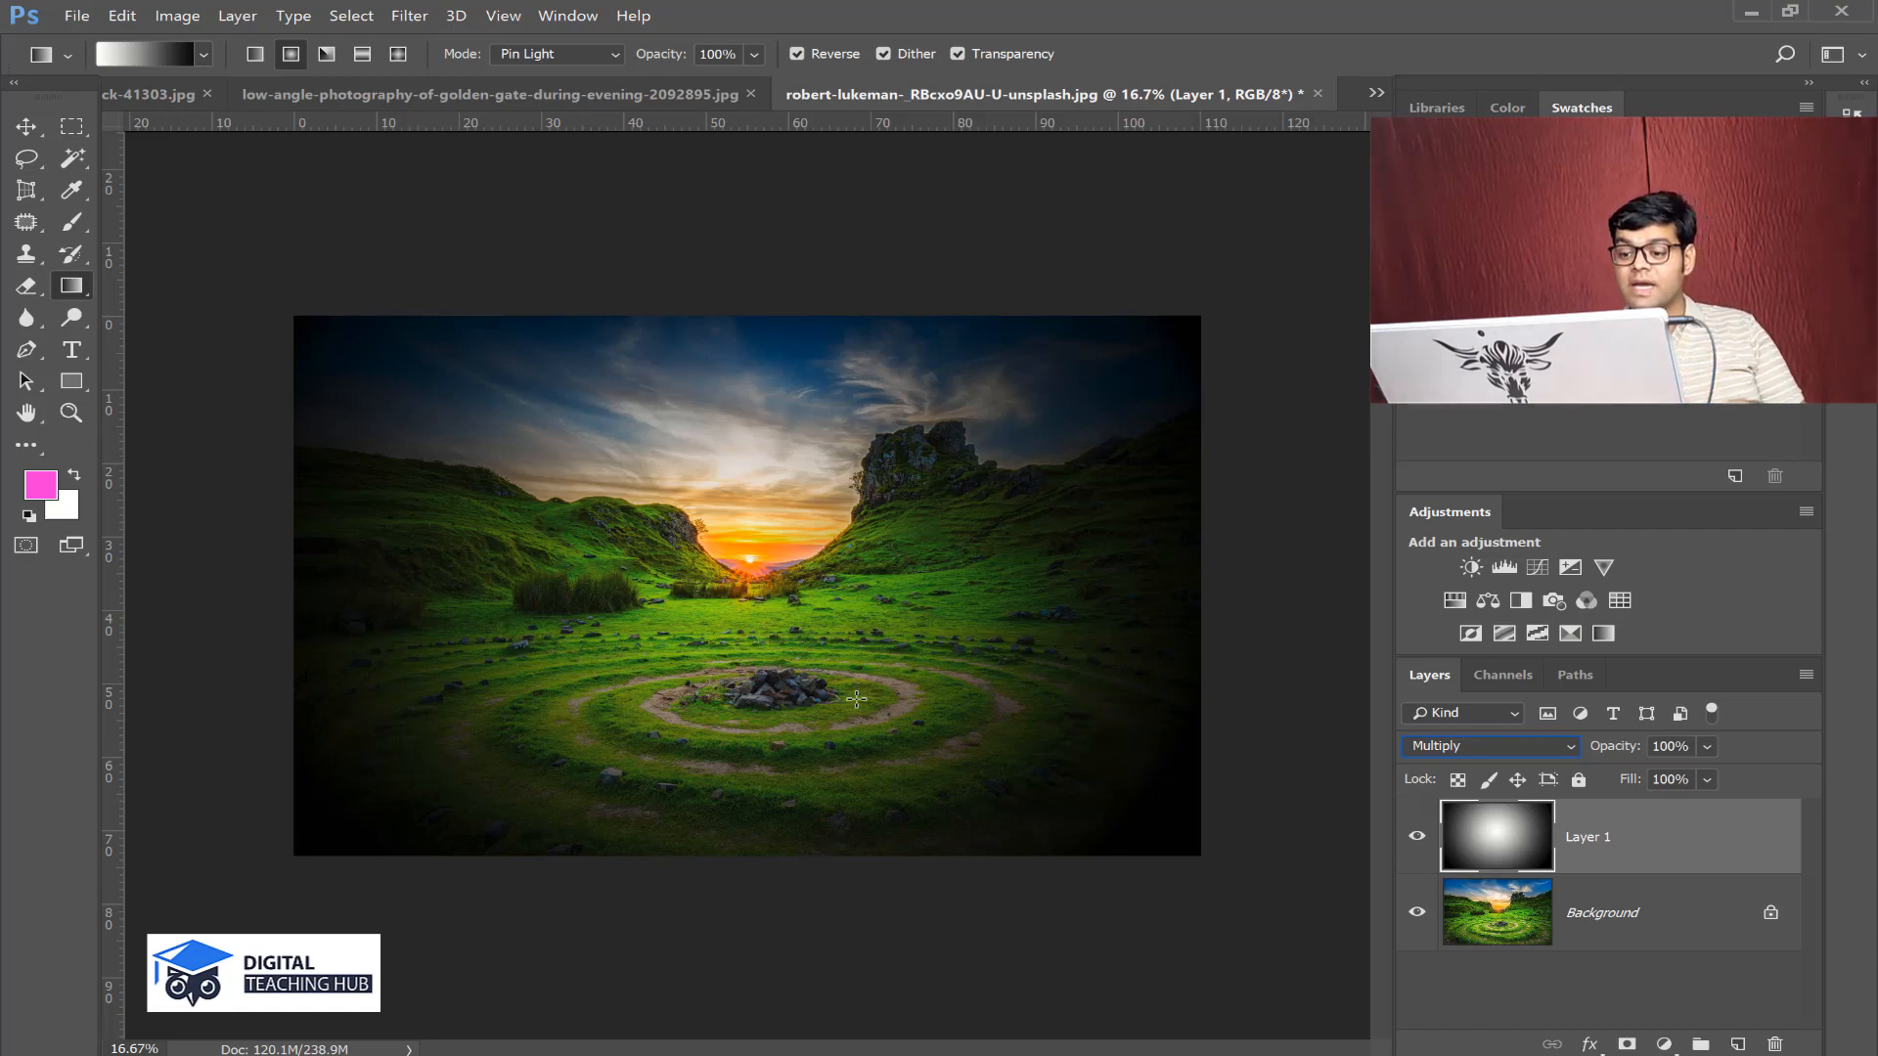
- Replace the radial gradient layer with a new layer holding a linear gradient from white at the top to black near the bottom
{"action": "left_click_drag", "start_coordinate": [1676, 858], "coordinate": [1776, 1045]}
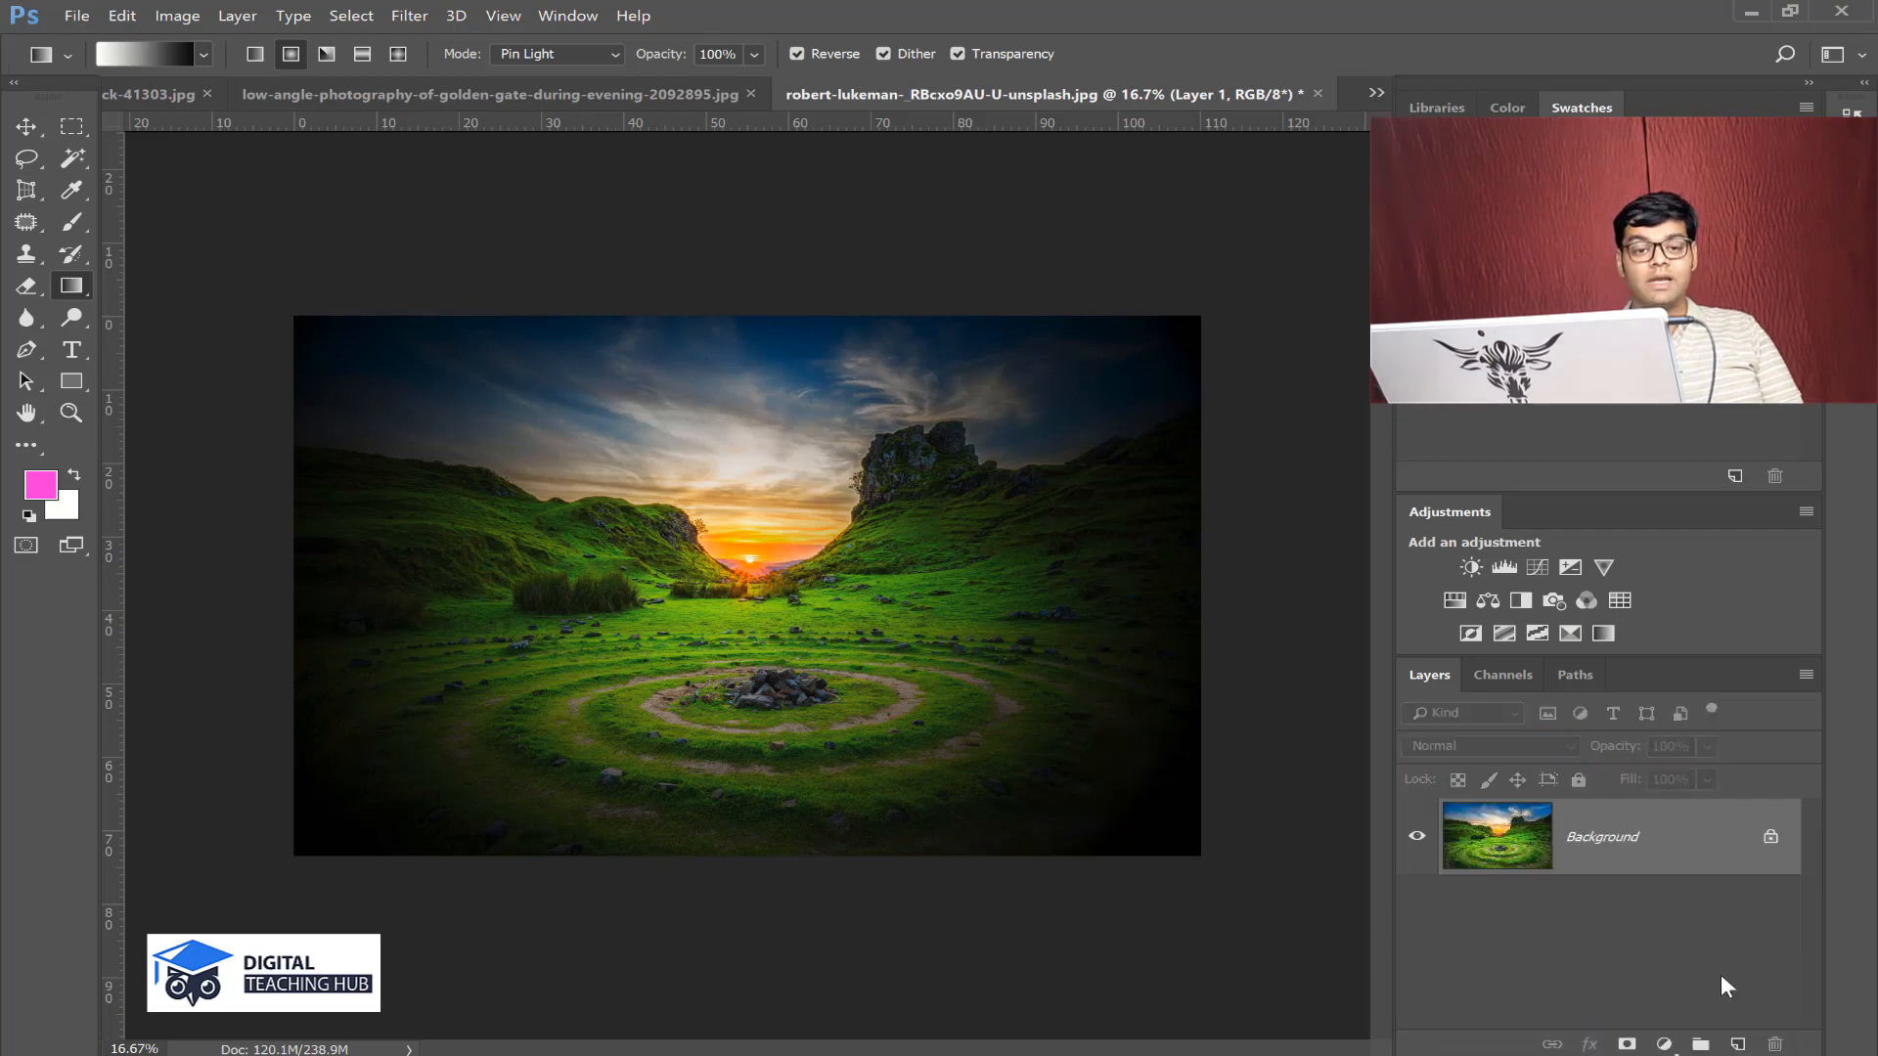
{"action": "left_click", "coordinate": [1735, 1044]}
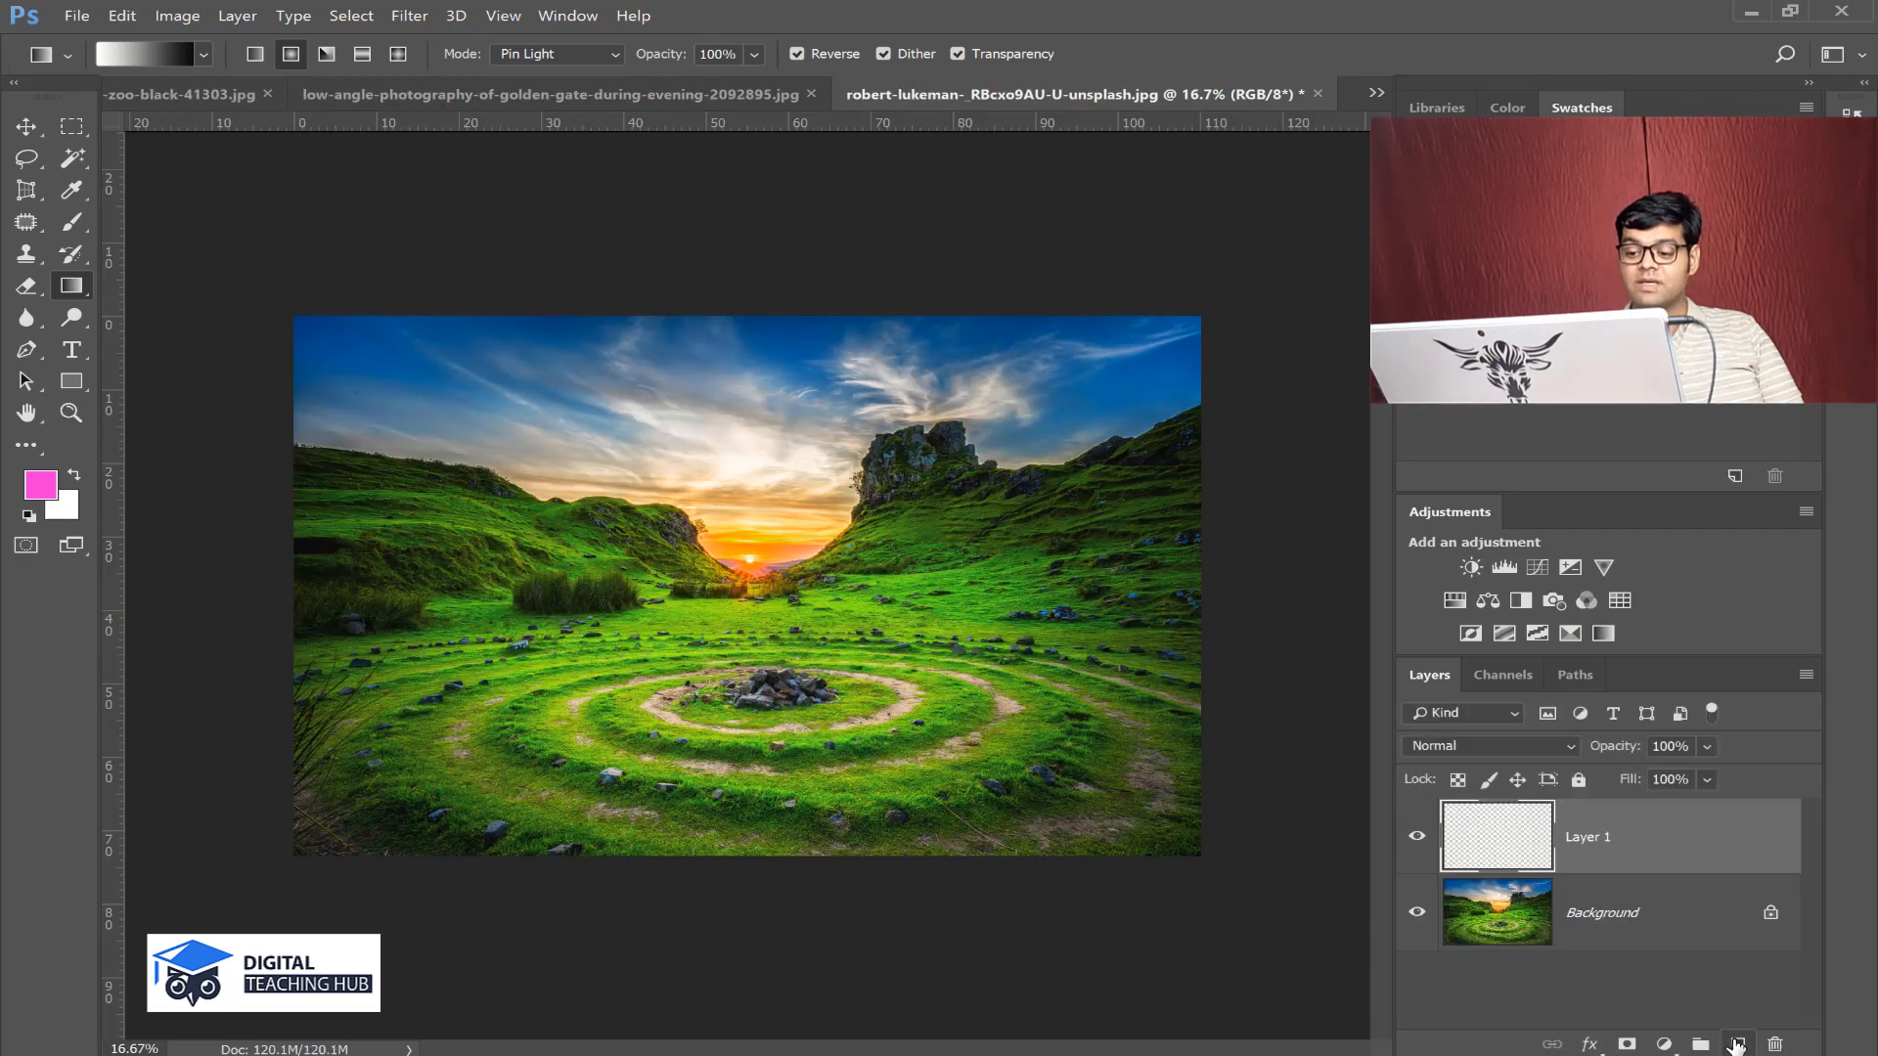
{"action": "left_click", "coordinate": [254, 54]}
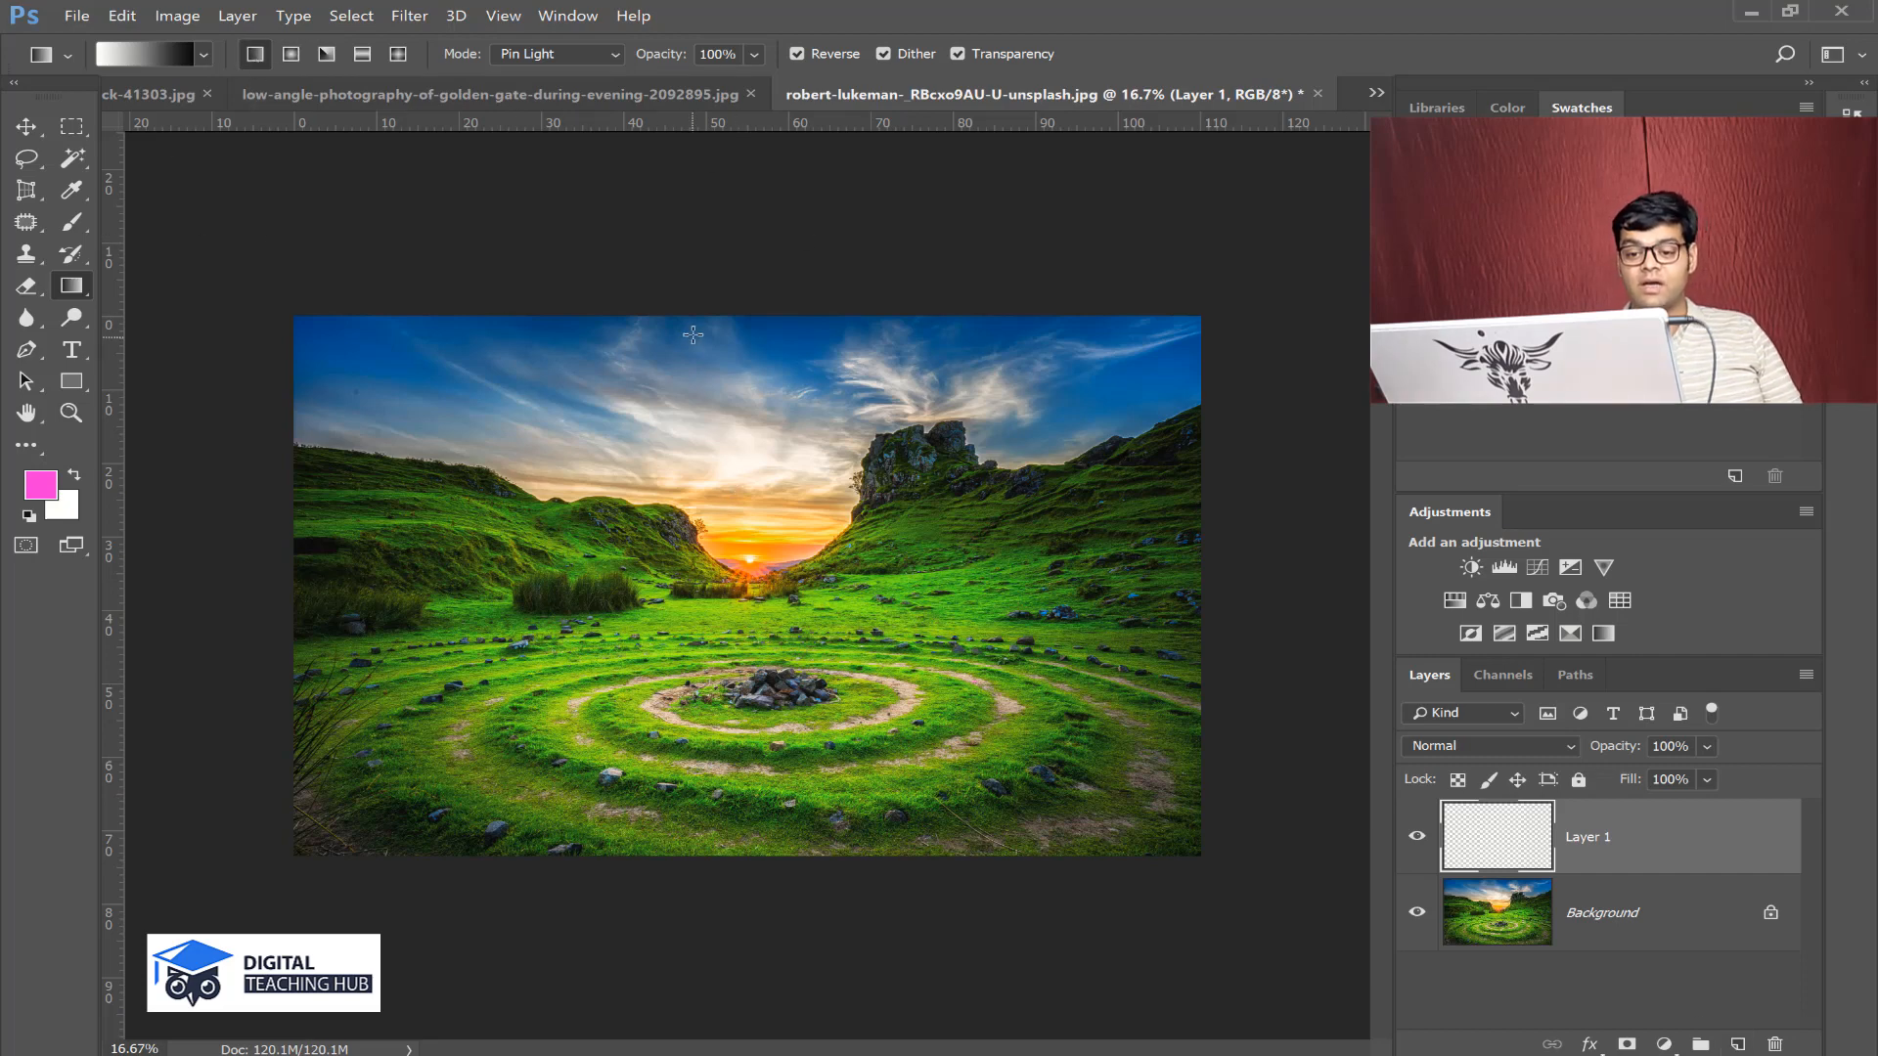
{"action": "left_click_drag", "start_coordinate": [737, 314], "coordinate": [729, 794]}
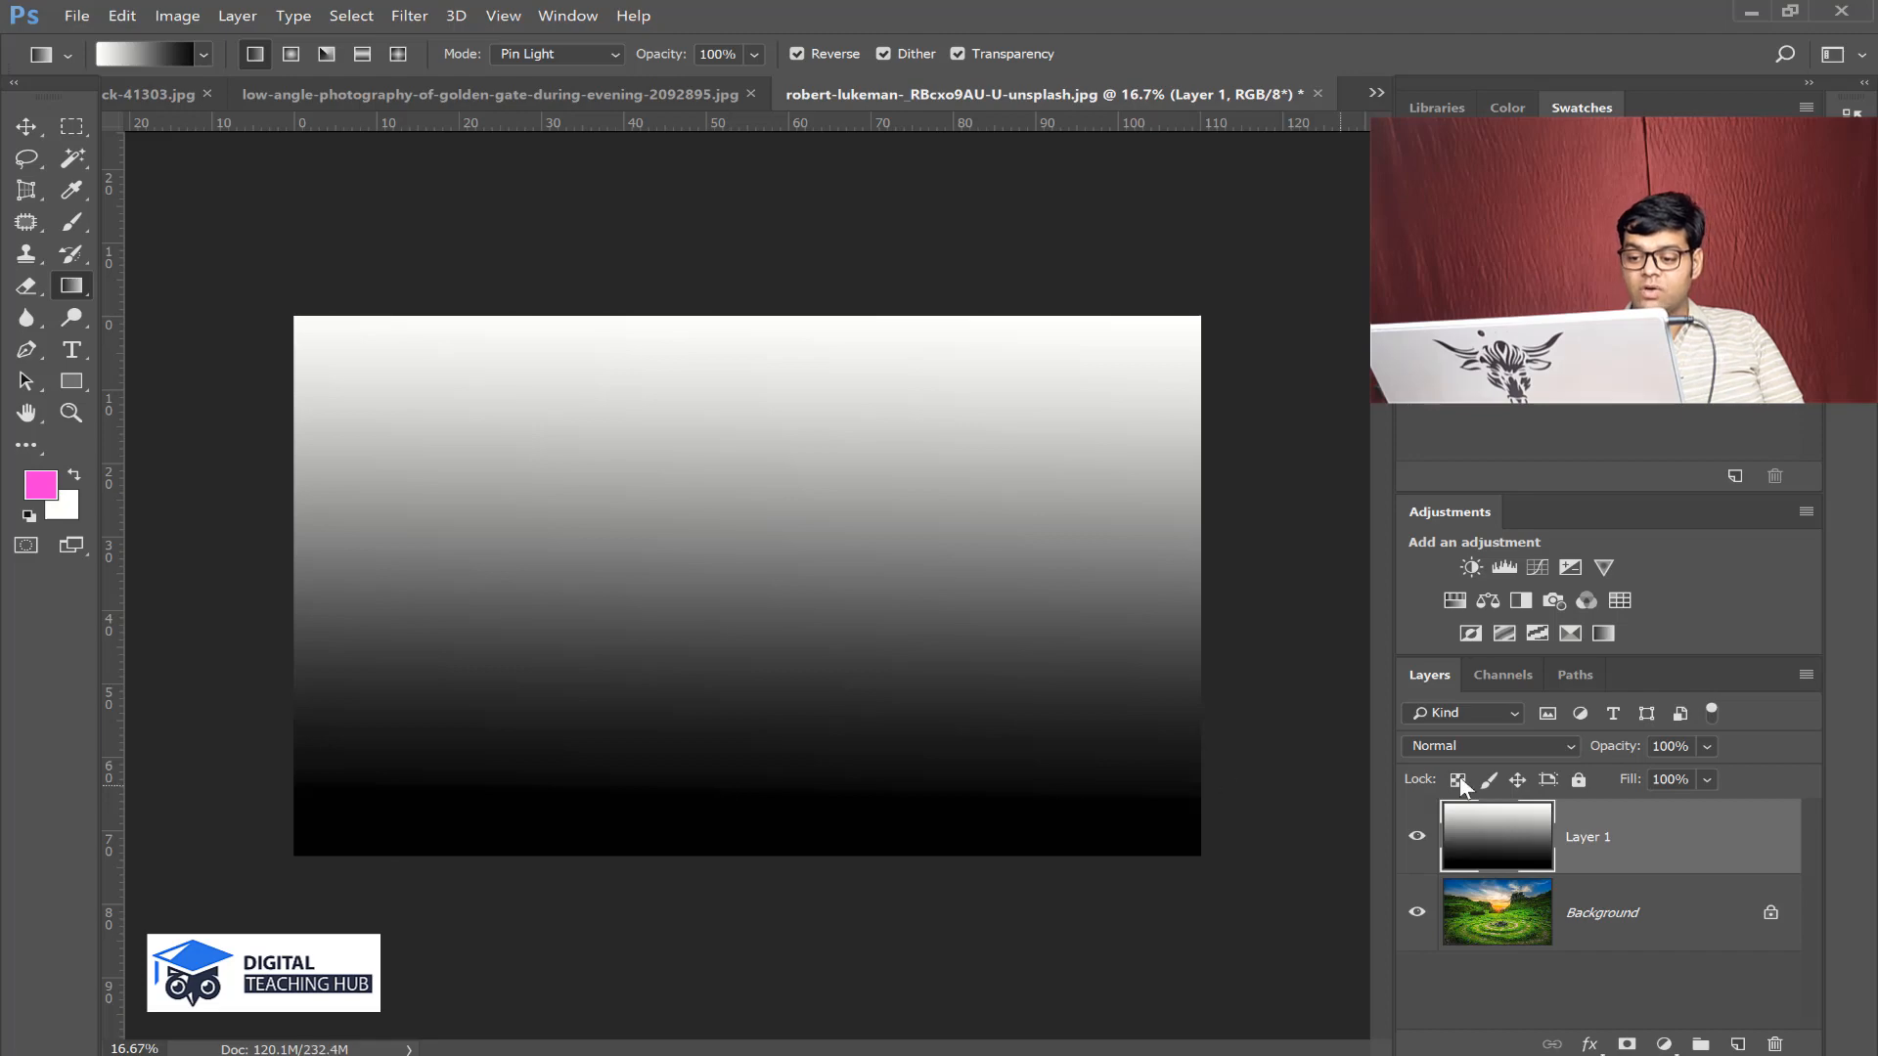
- Set the linear gradient layer's blend mode to Screen and hide and reshow it to compare the effect
{"action": "left_click", "coordinate": [1512, 745]}
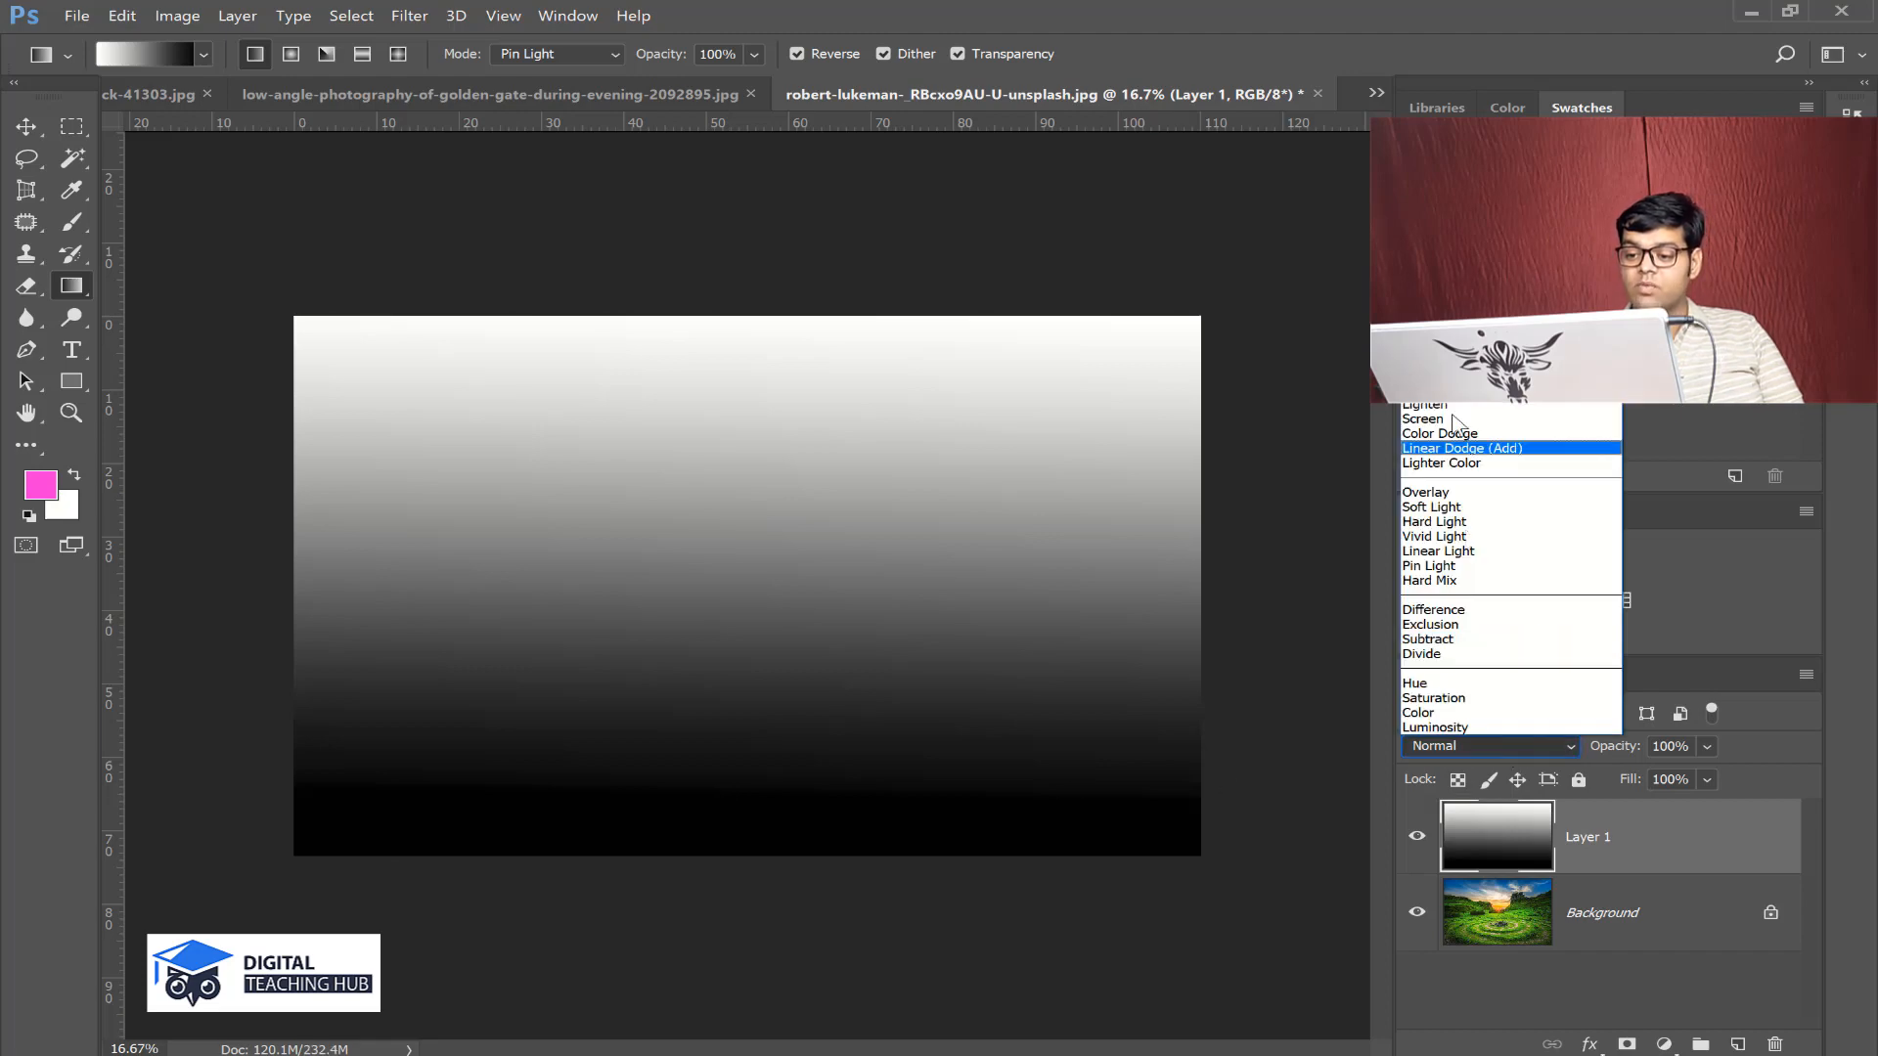
{"action": "left_click", "coordinate": [1451, 420]}
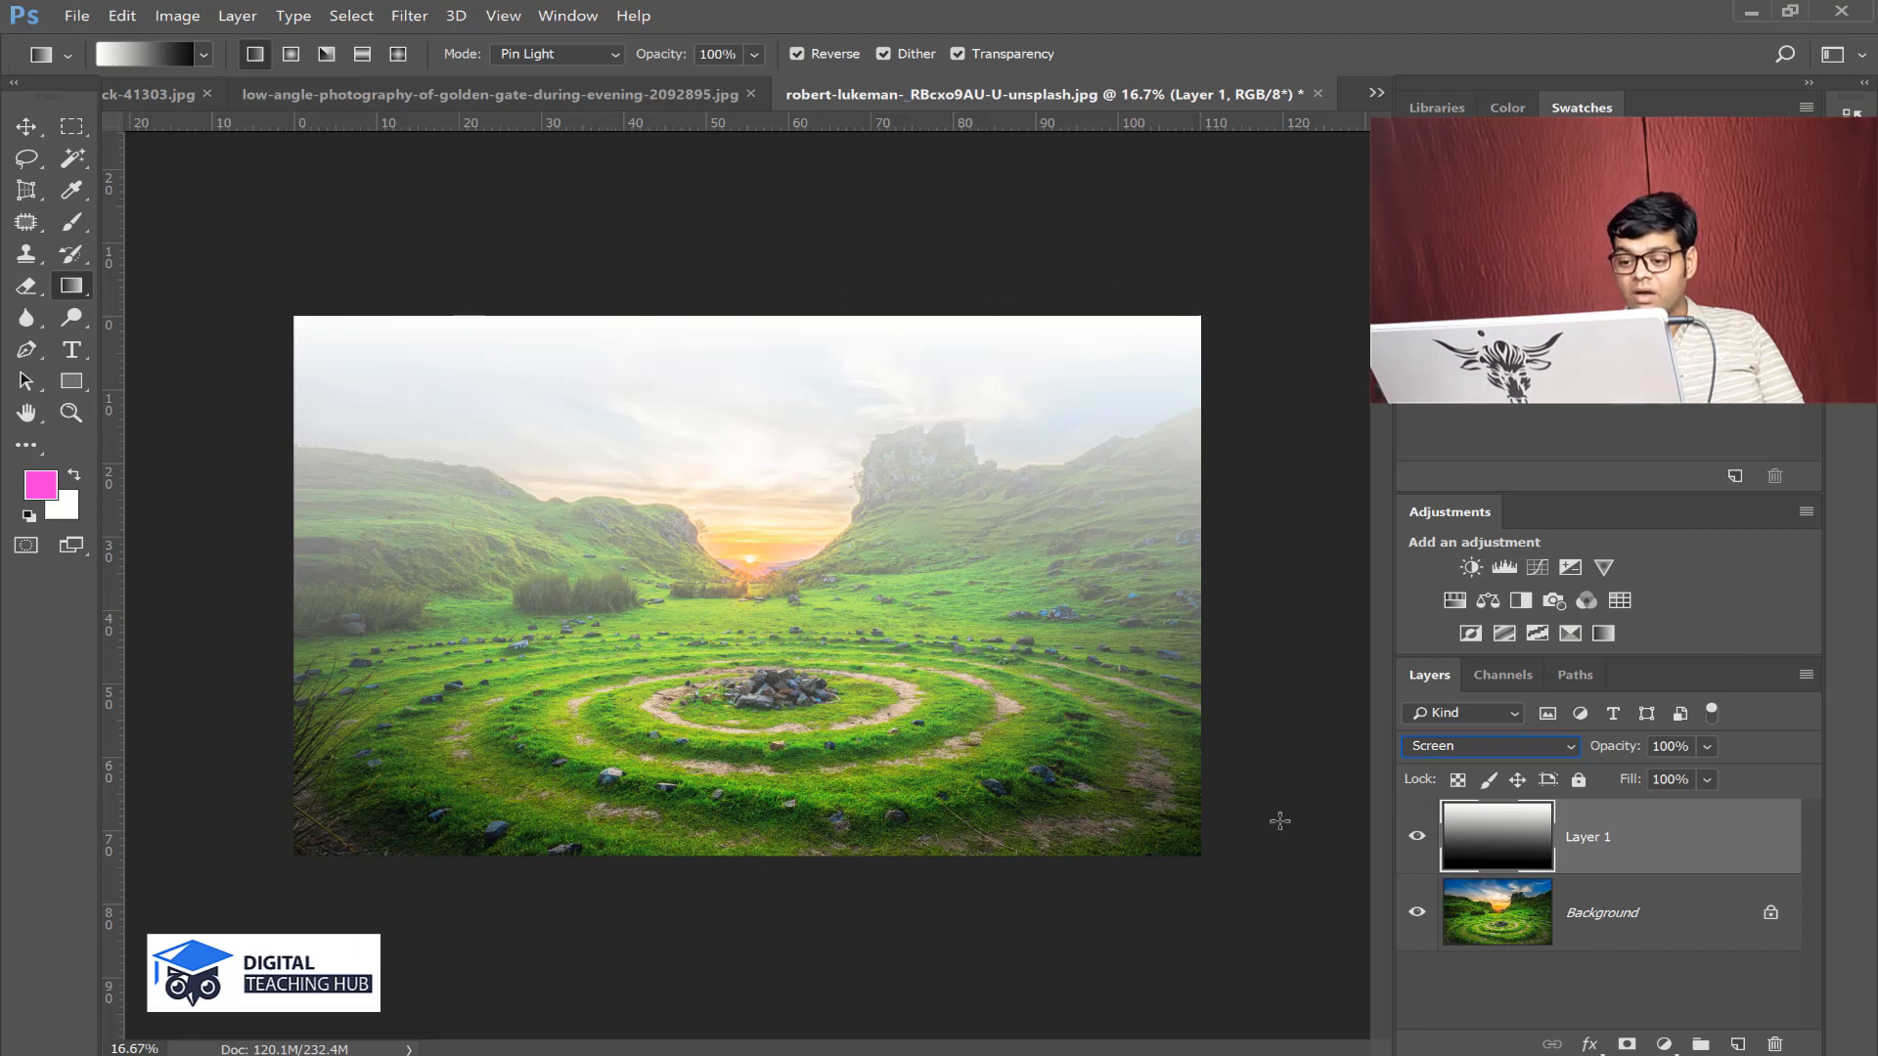
{"action": "left_click", "coordinate": [1416, 837]}
{"action": "left_click", "coordinate": [1416, 837]}
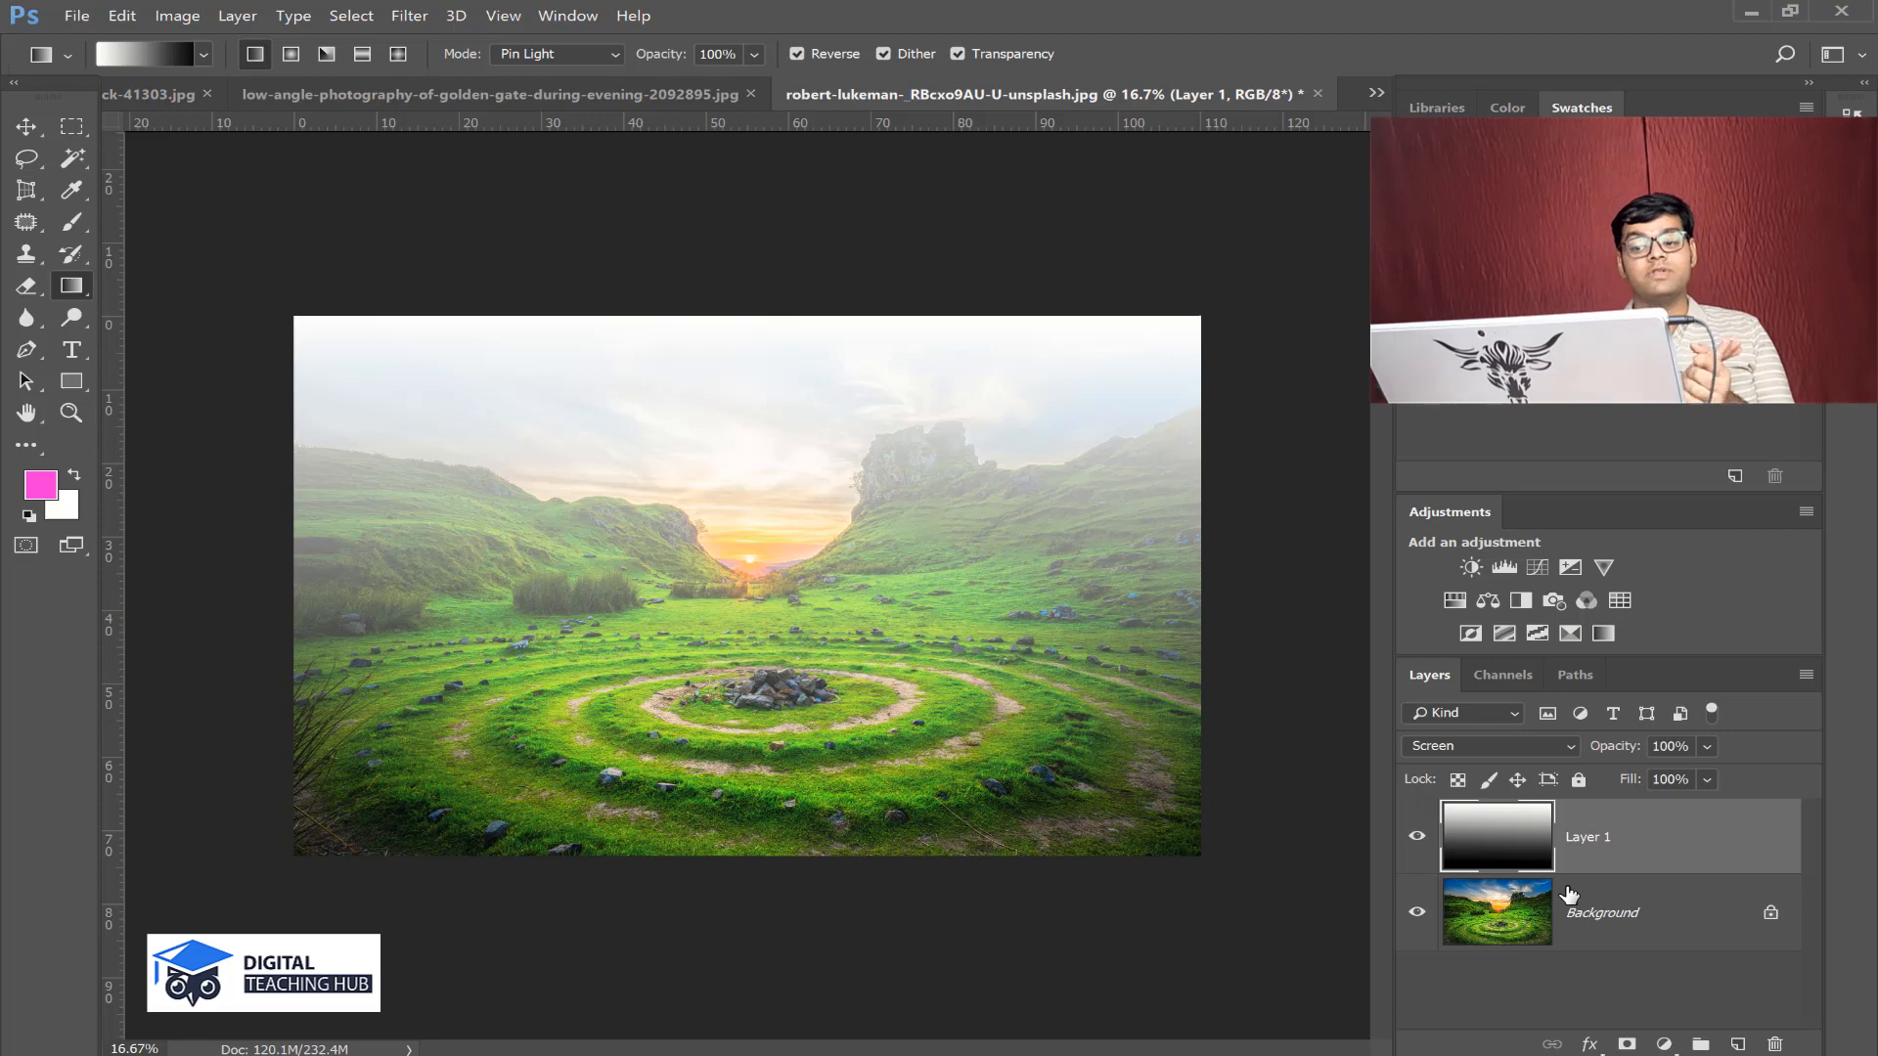
- Replace the linear gradient layer with a new white-centred radial gradient layer and set its blend mode to Screen
{"action": "left_click_drag", "start_coordinate": [1697, 843], "coordinate": [1778, 1045]}
{"action": "left_click", "coordinate": [1739, 1044]}
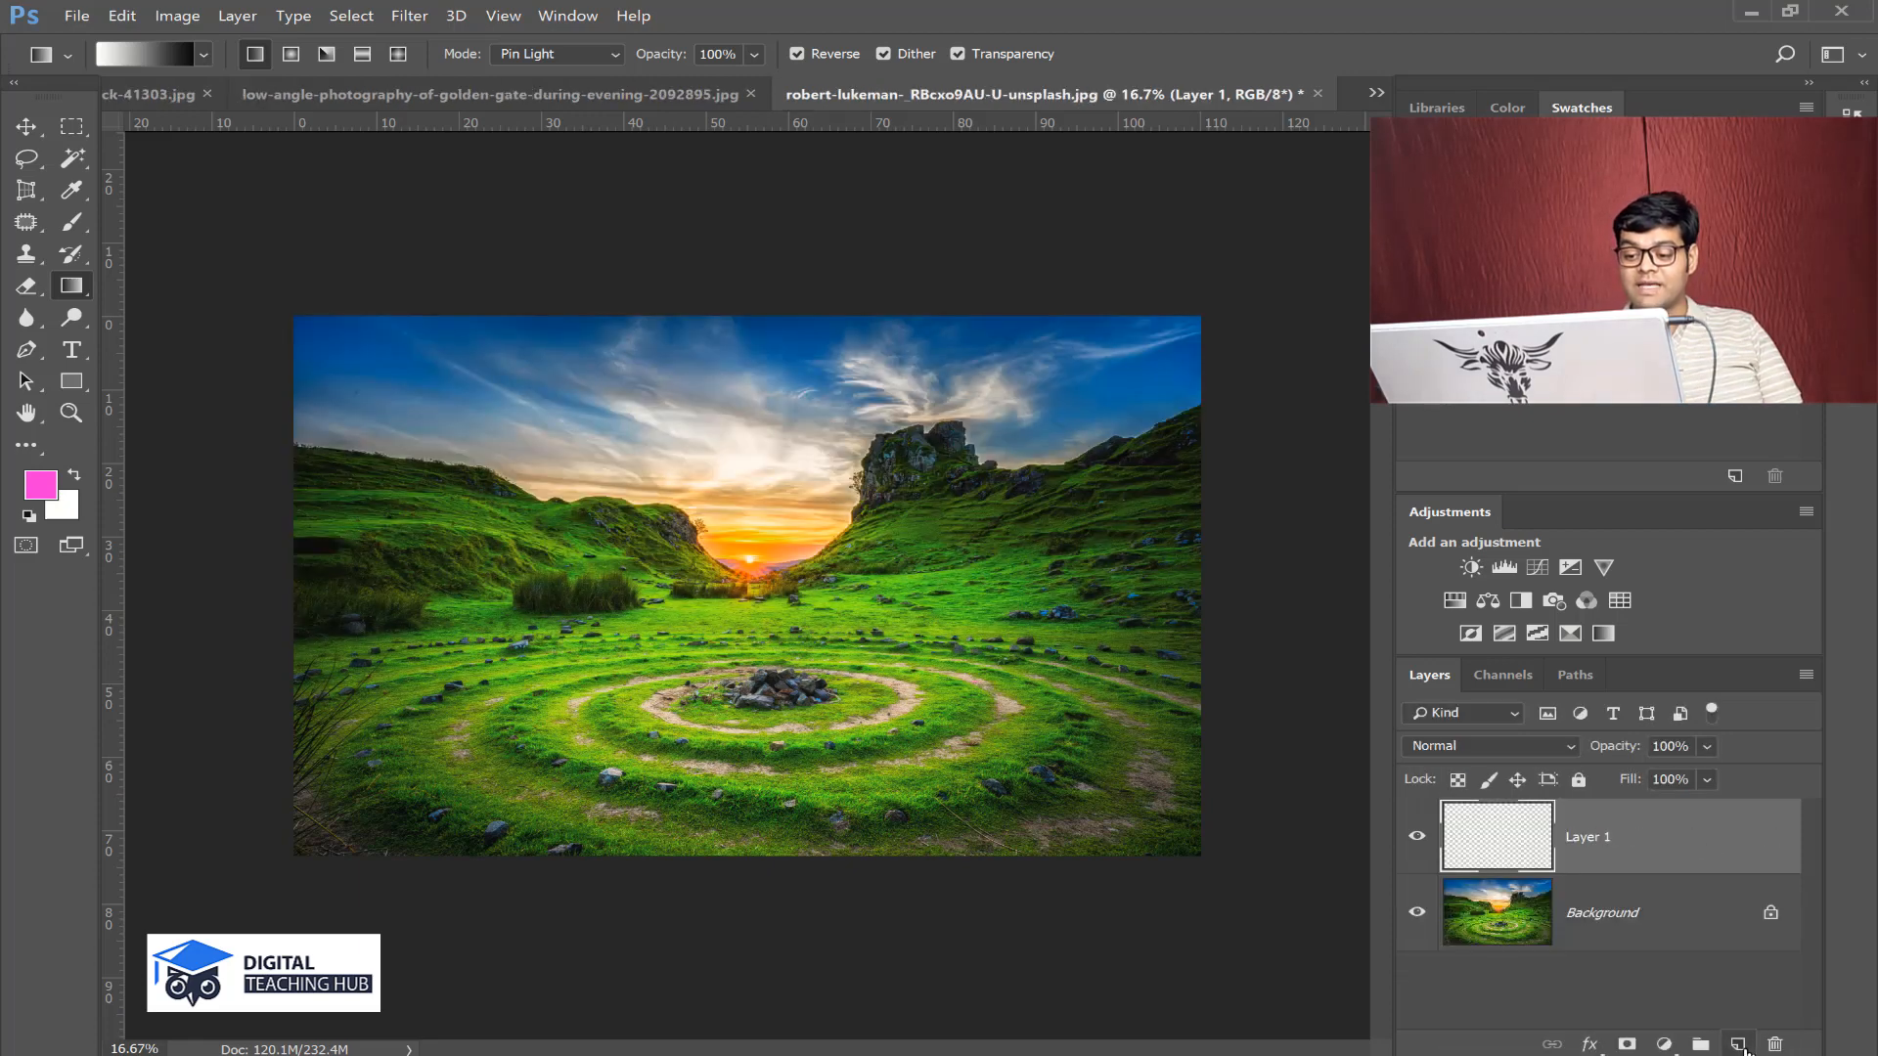
{"action": "left_click", "coordinate": [291, 52]}
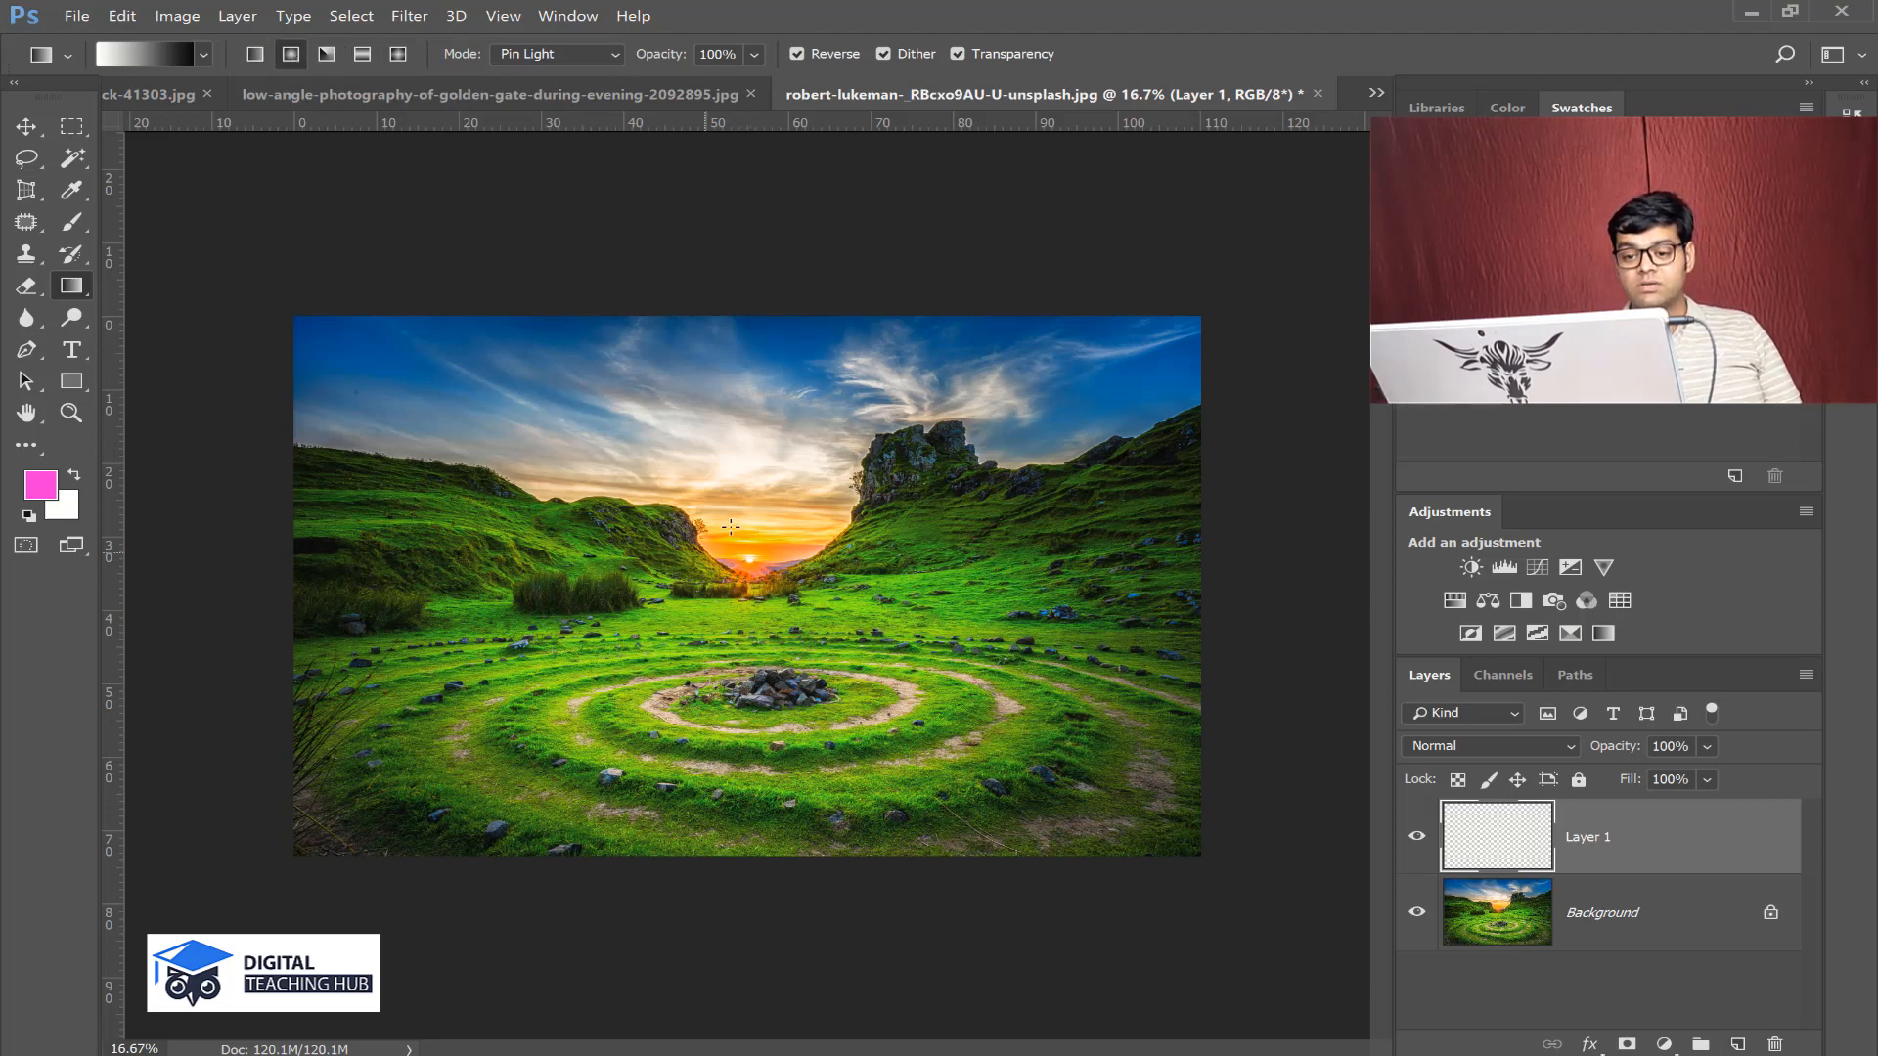
{"action": "left_click_drag", "start_coordinate": [732, 567], "coordinate": [1162, 870]}
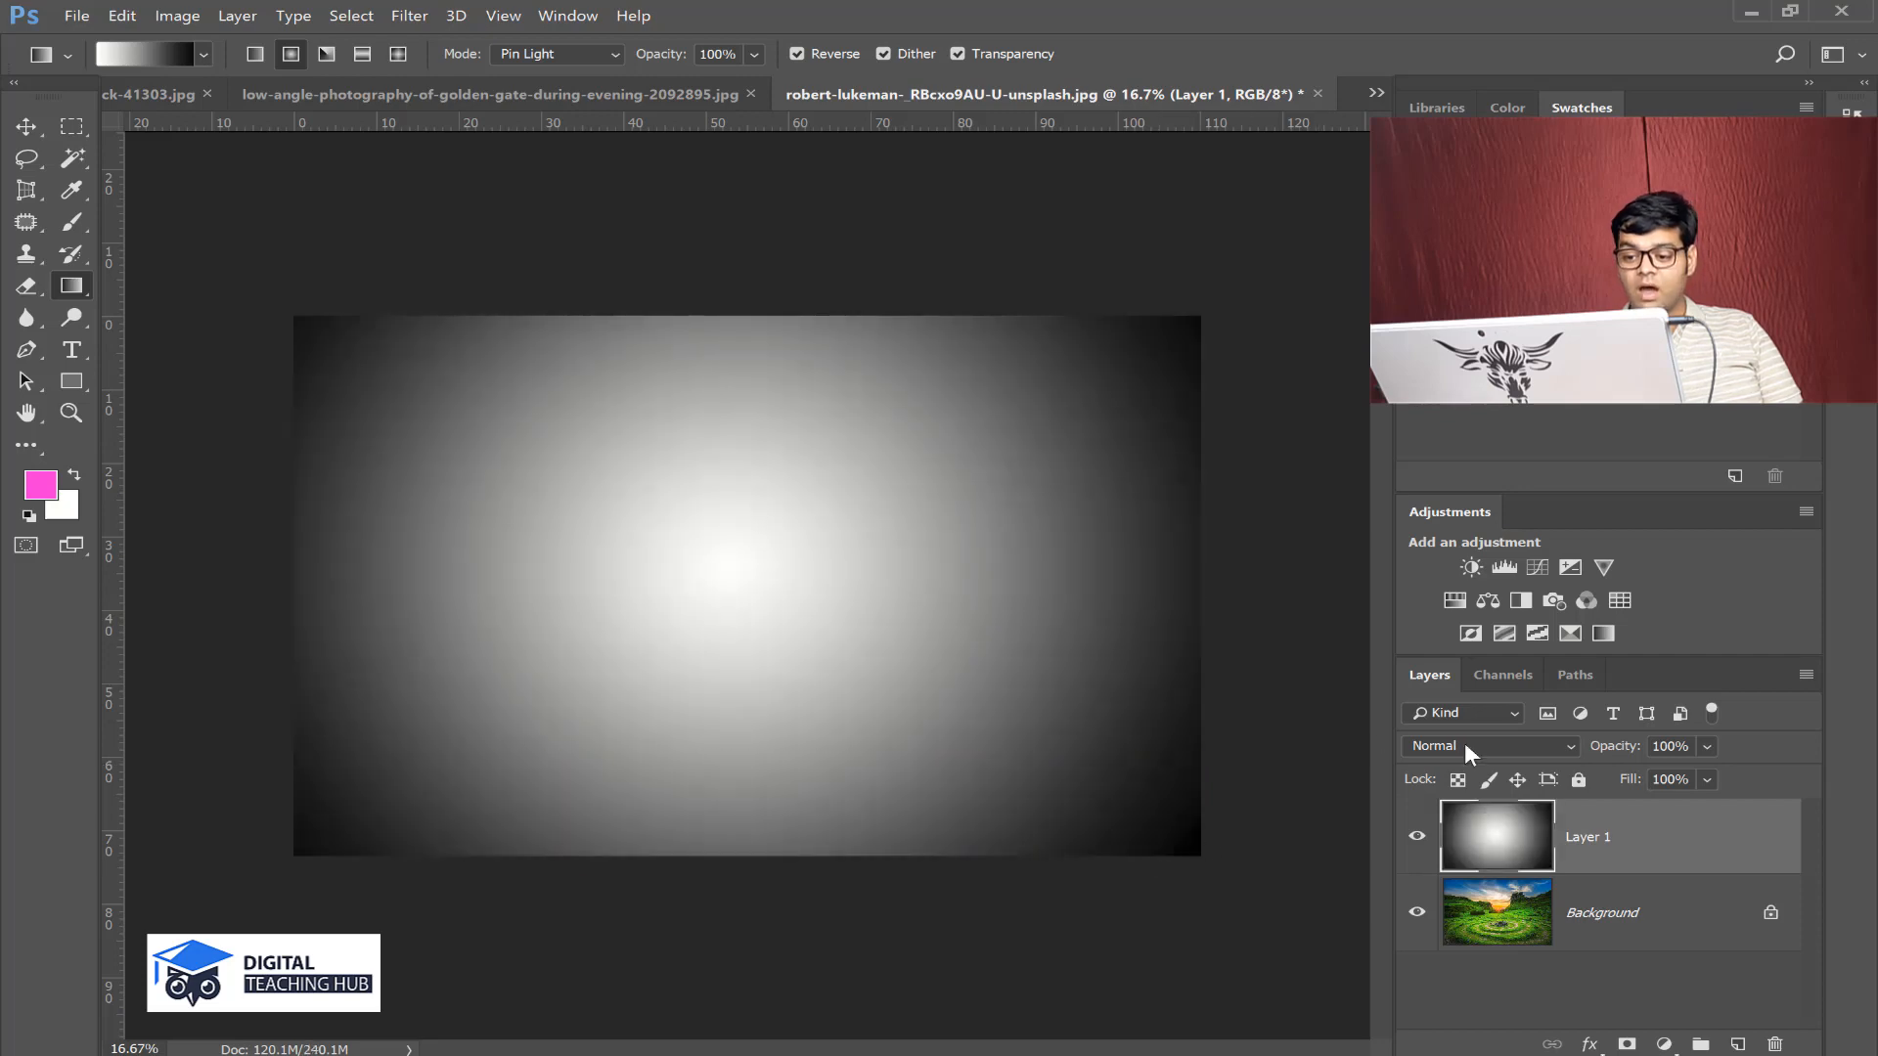
{"action": "left_click", "coordinate": [1493, 747]}
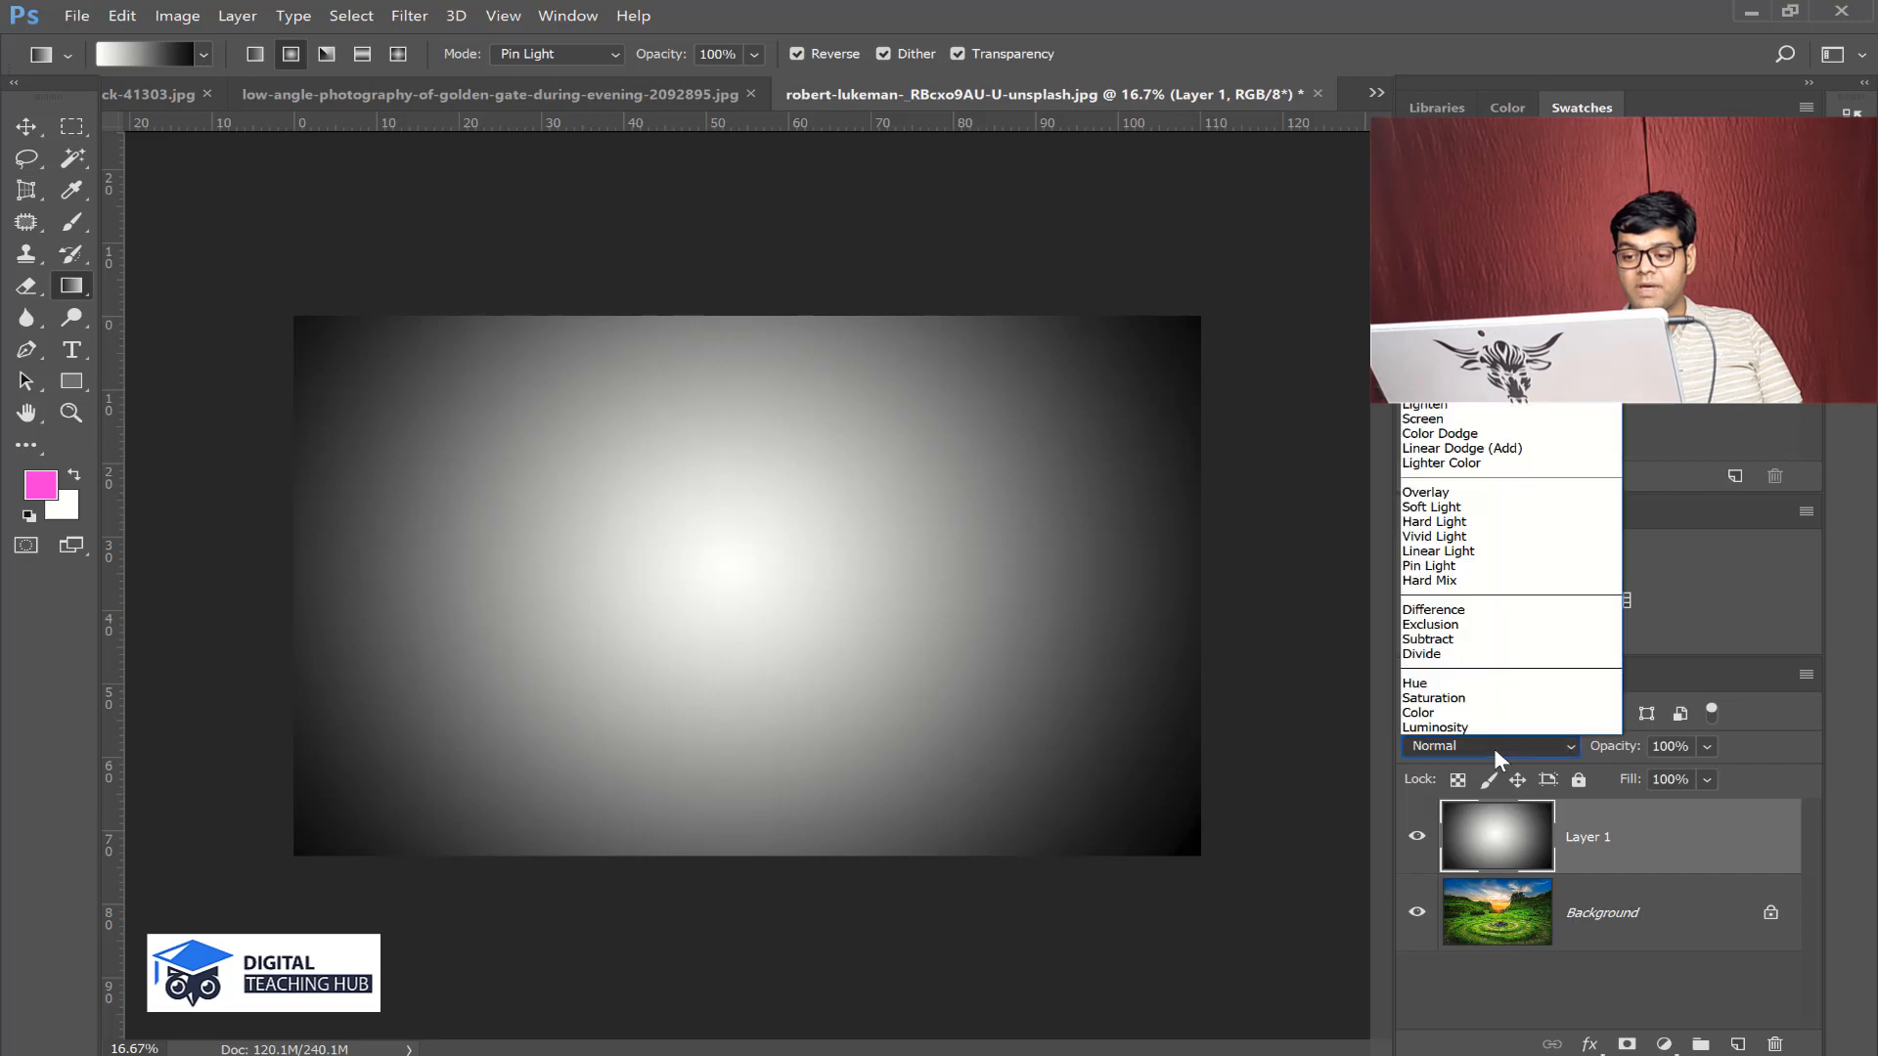
{"action": "left_click", "coordinate": [1456, 418]}
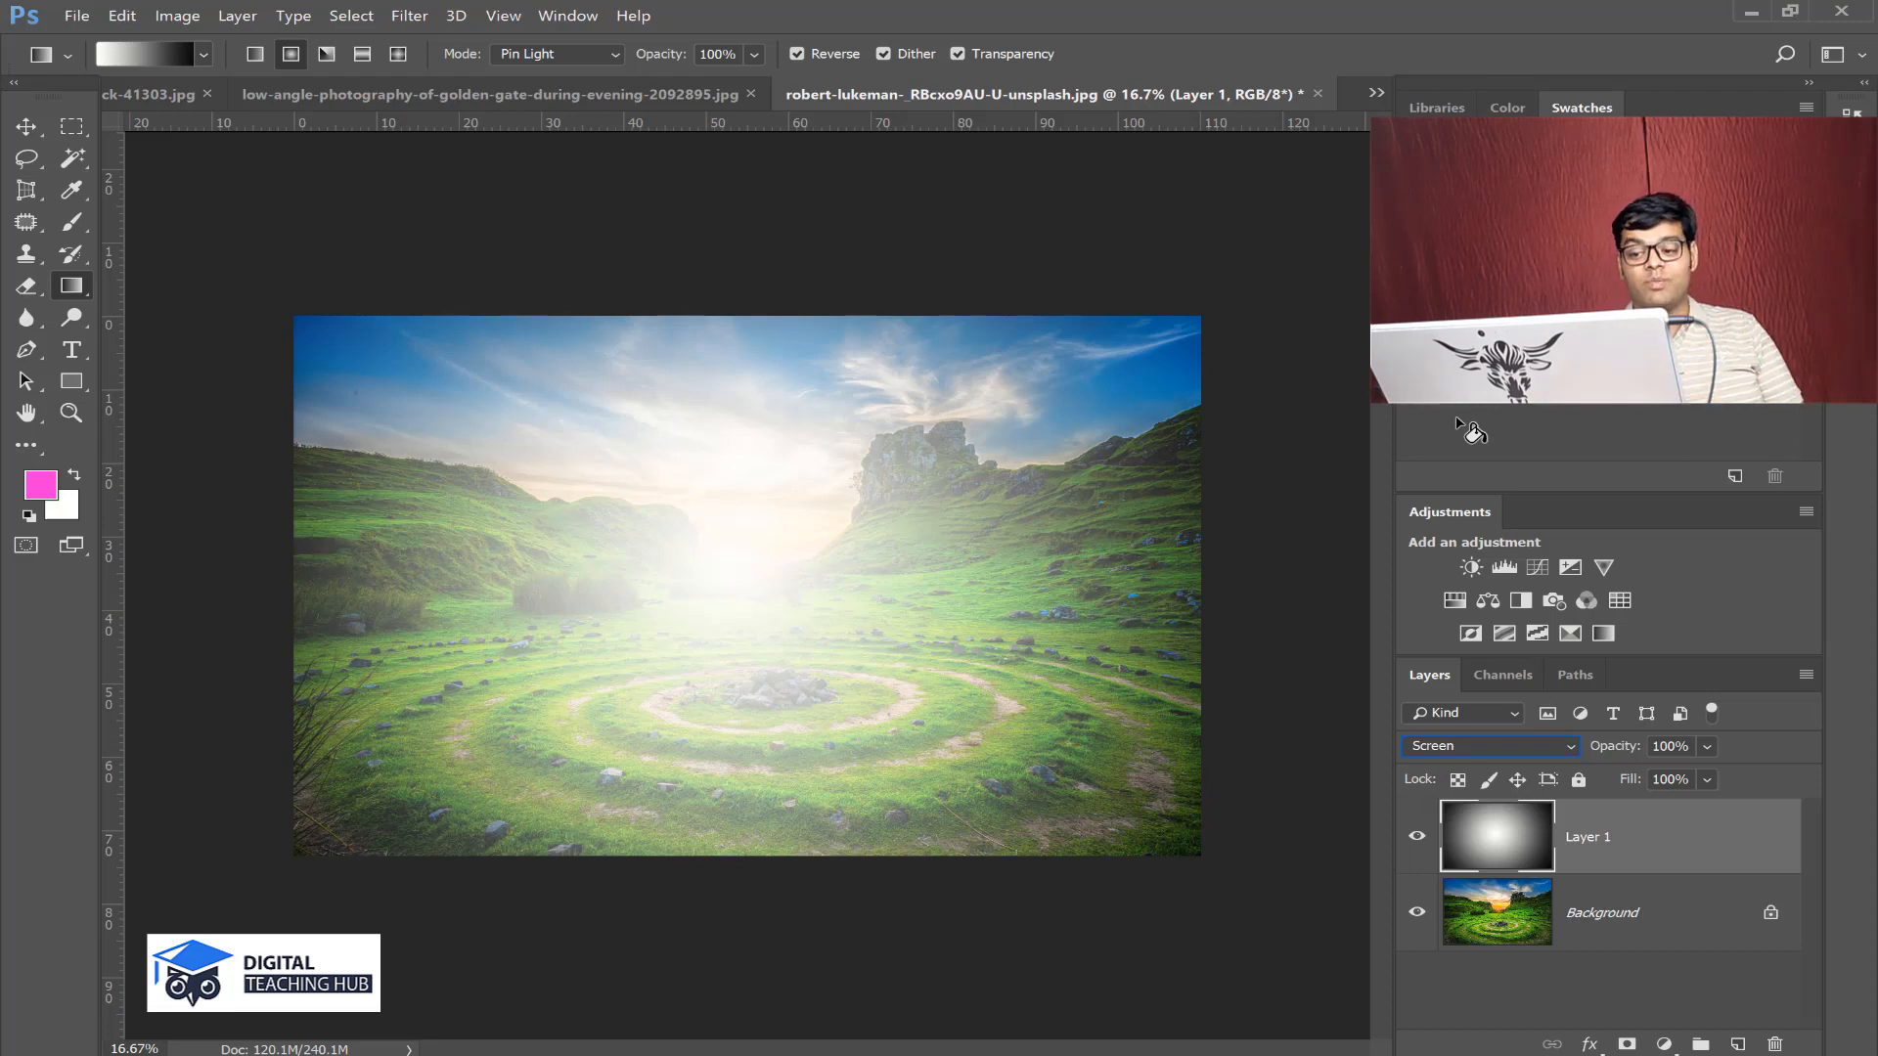
- Replace the layer with a new unreversed radial gradient layer, black at the centre and white at the edges, in Screen mode
{"action": "left_click_drag", "start_coordinate": [1672, 852], "coordinate": [1775, 1044]}
{"action": "left_click", "coordinate": [1737, 1045]}
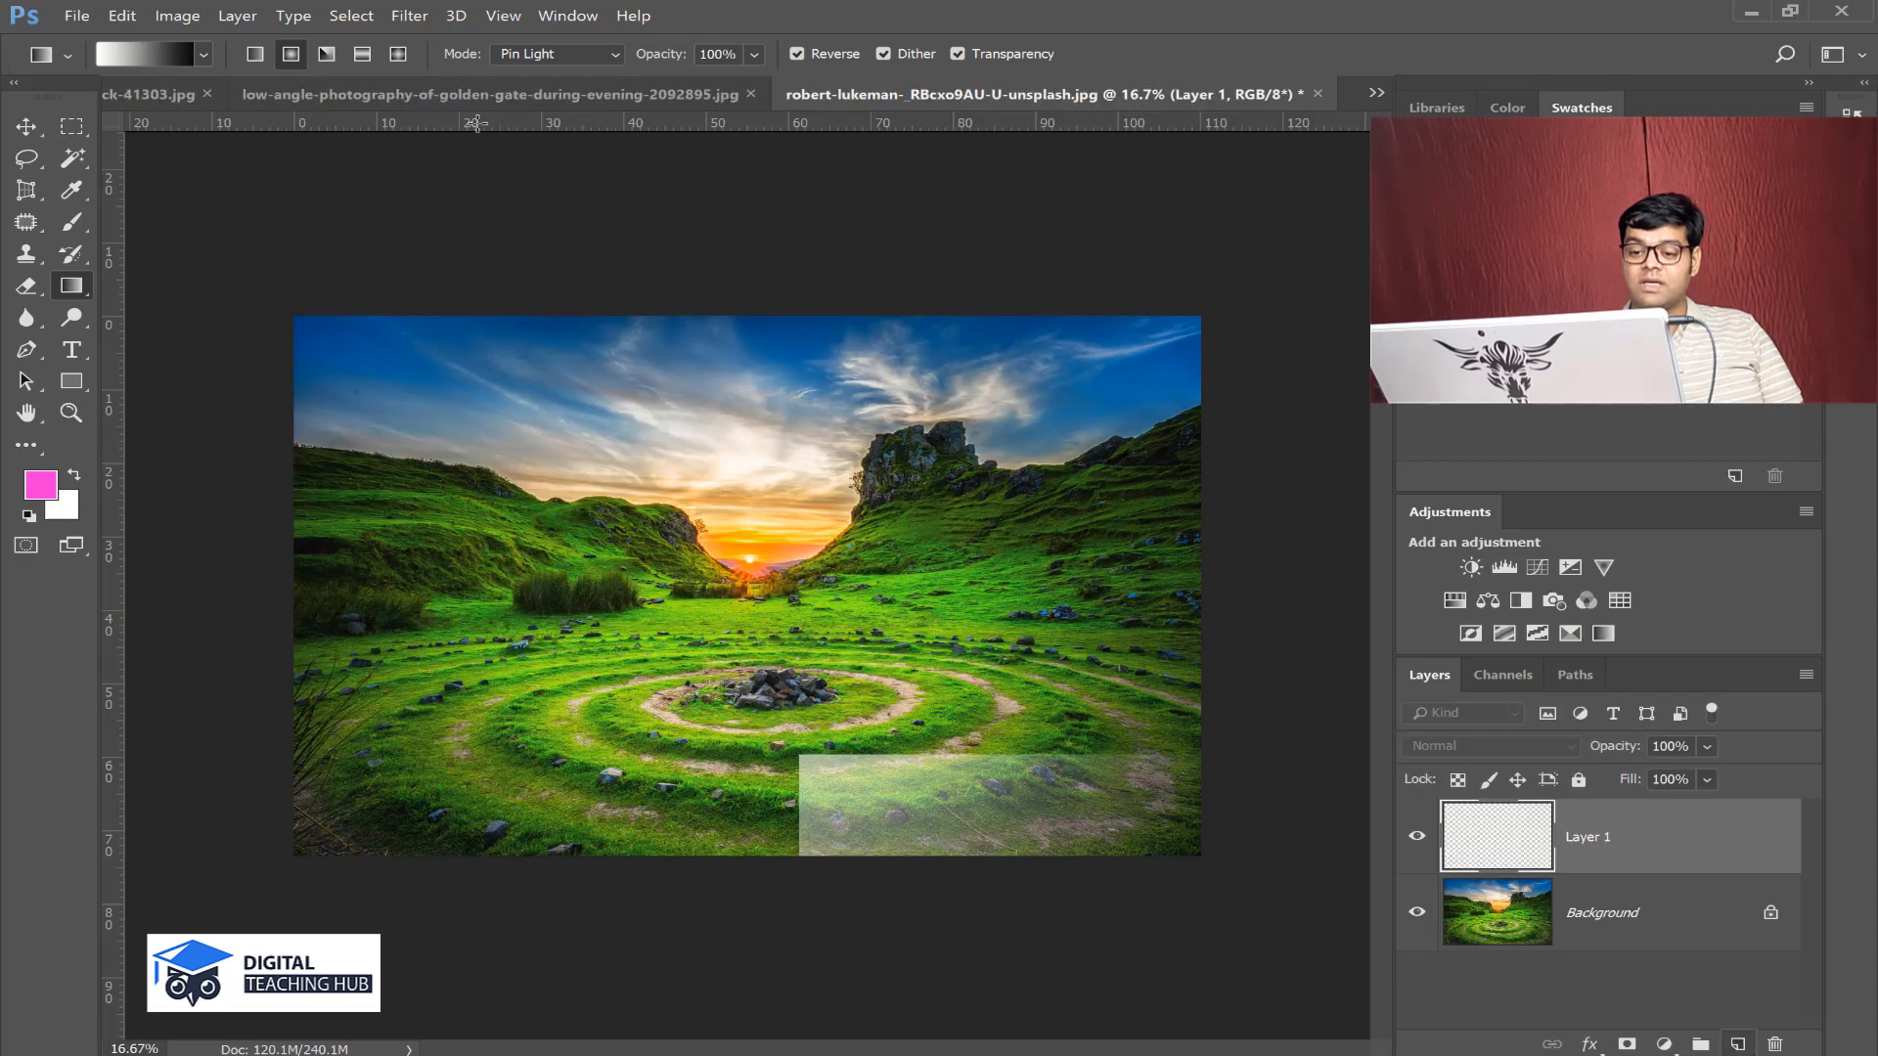
{"action": "left_click", "coordinate": [798, 54]}
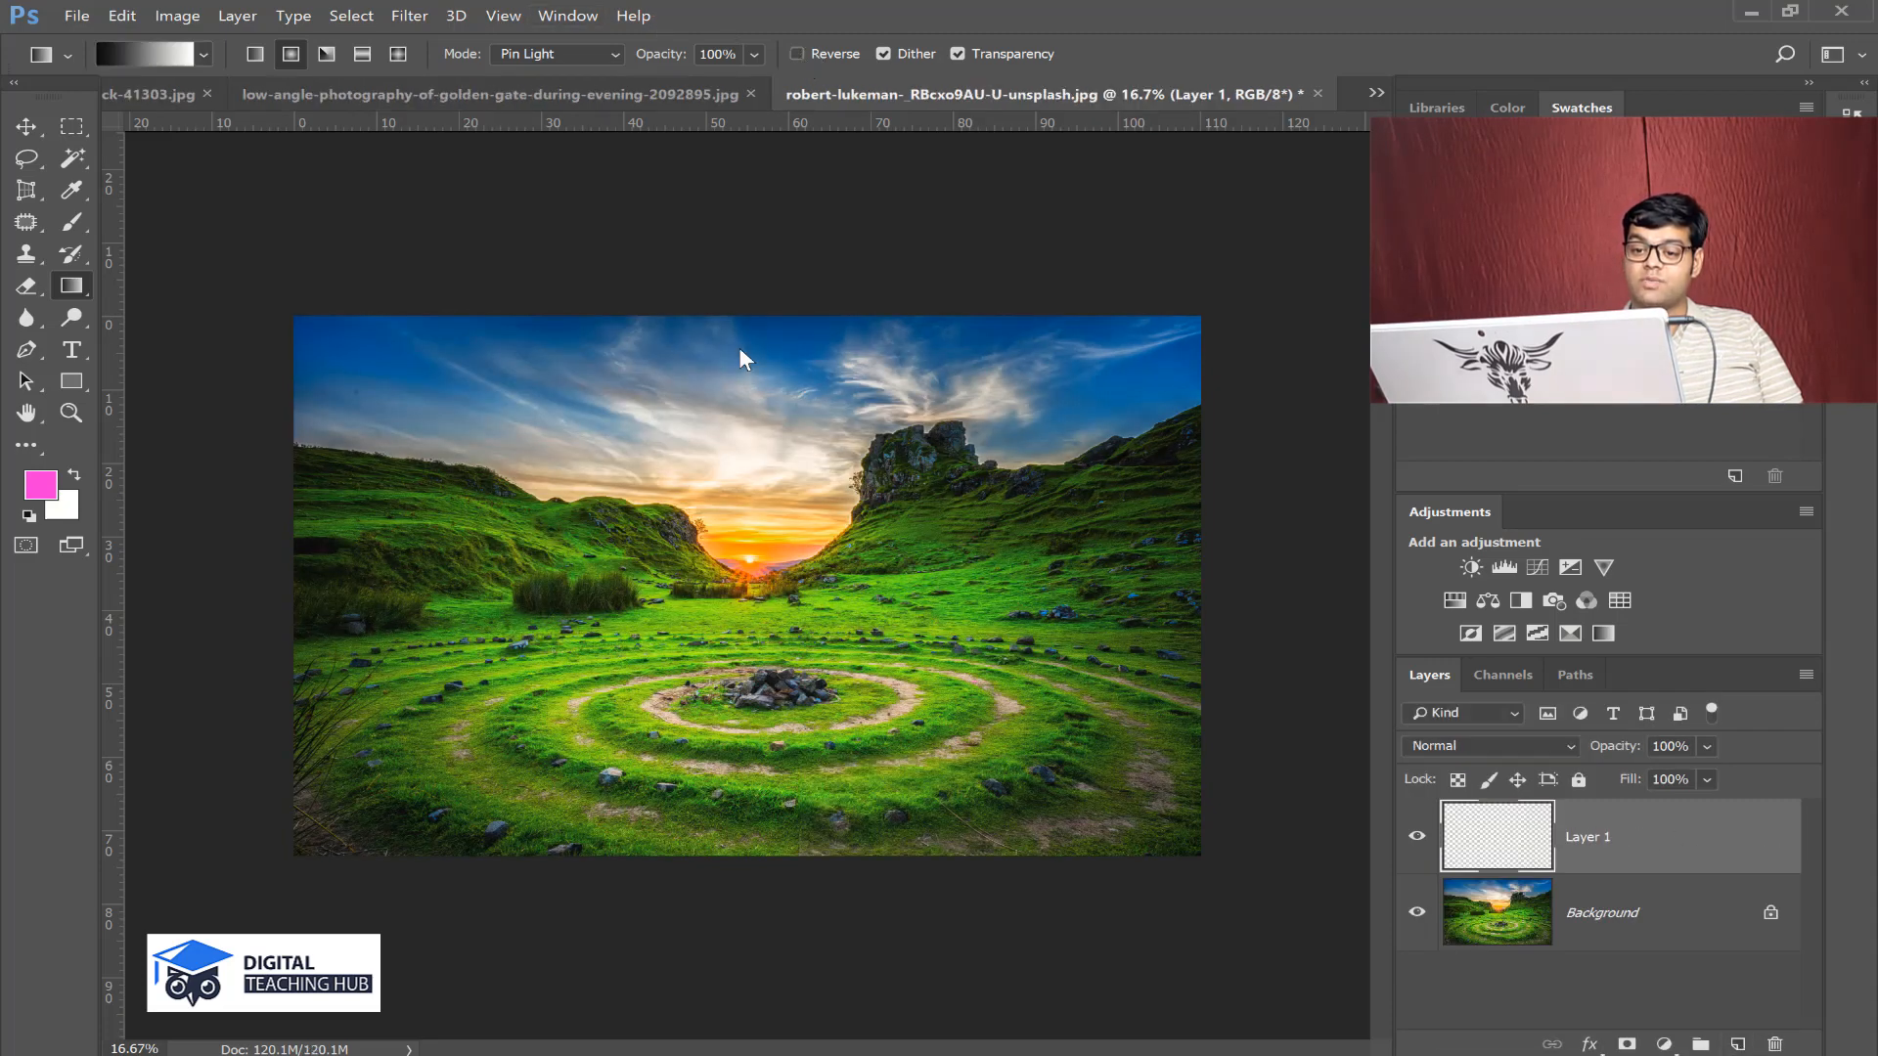
{"action": "left_click_drag", "start_coordinate": [740, 525], "coordinate": [1183, 859]}
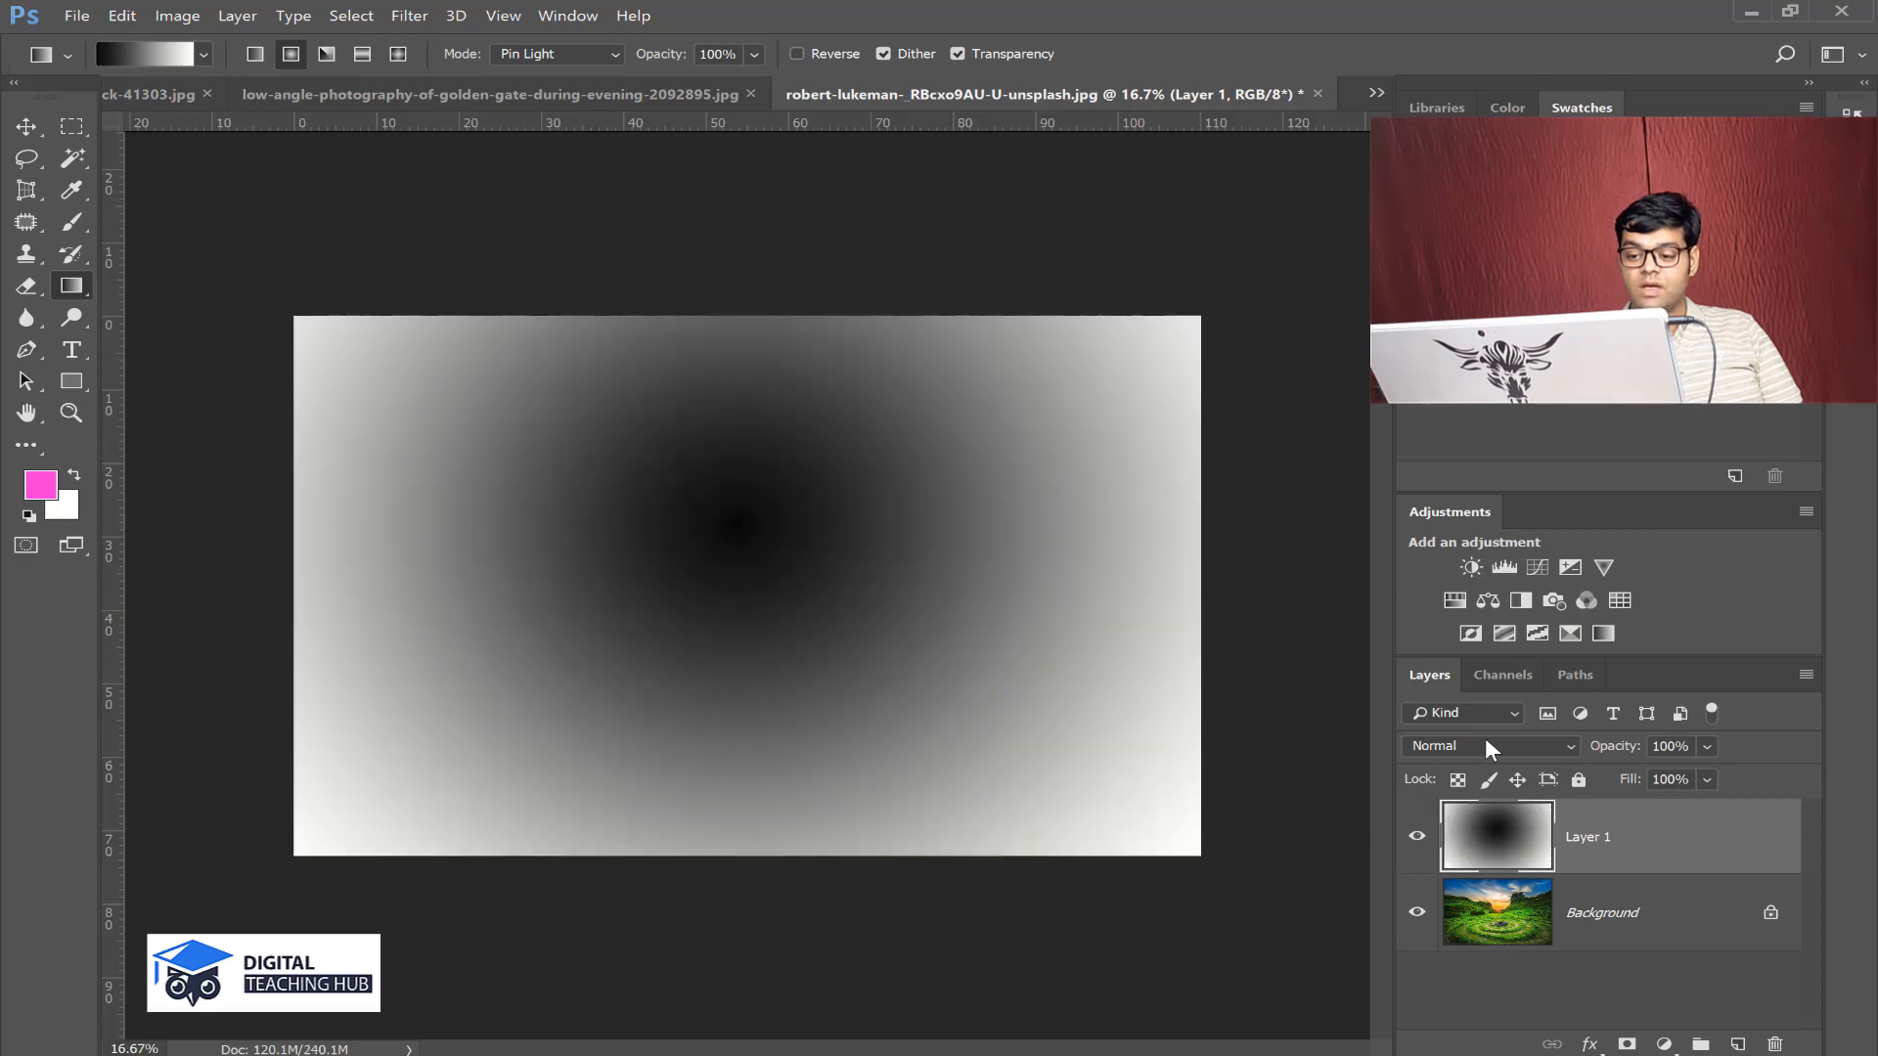
{"action": "left_click", "coordinate": [1487, 738]}
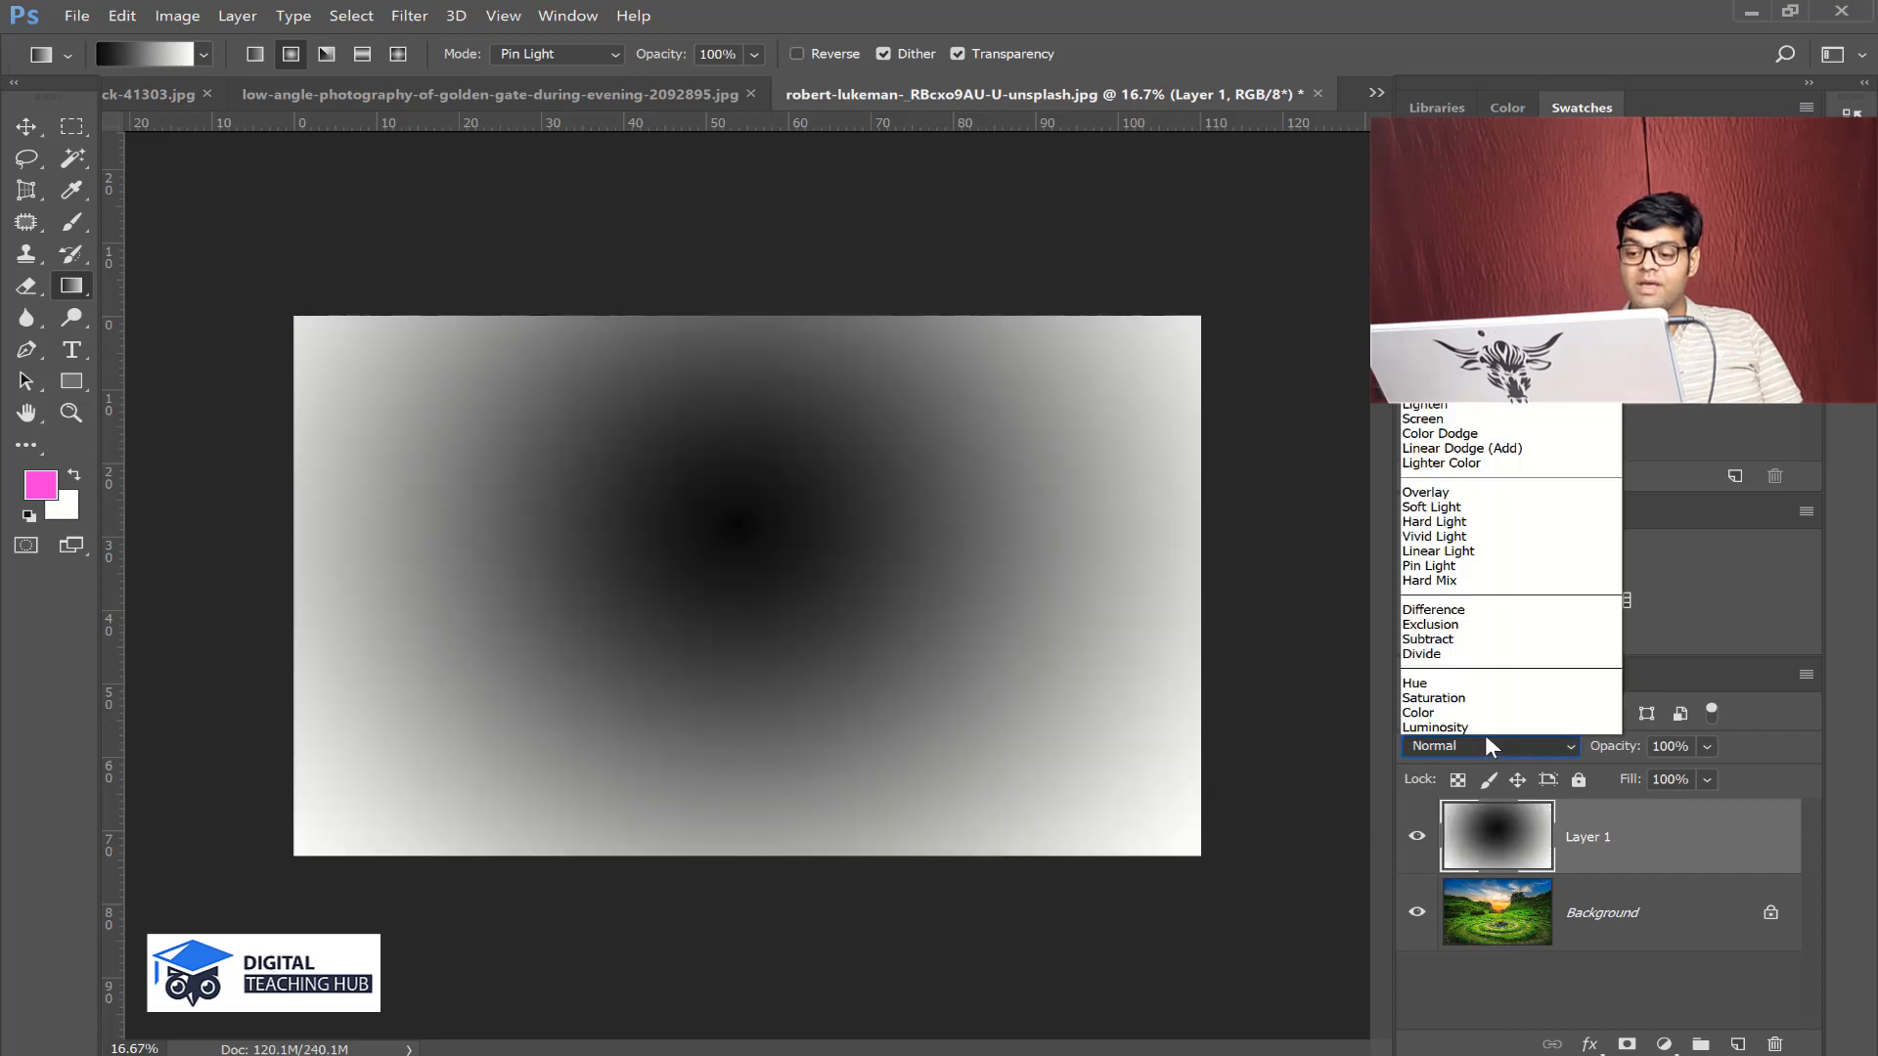
{"action": "left_click", "coordinate": [1472, 421]}
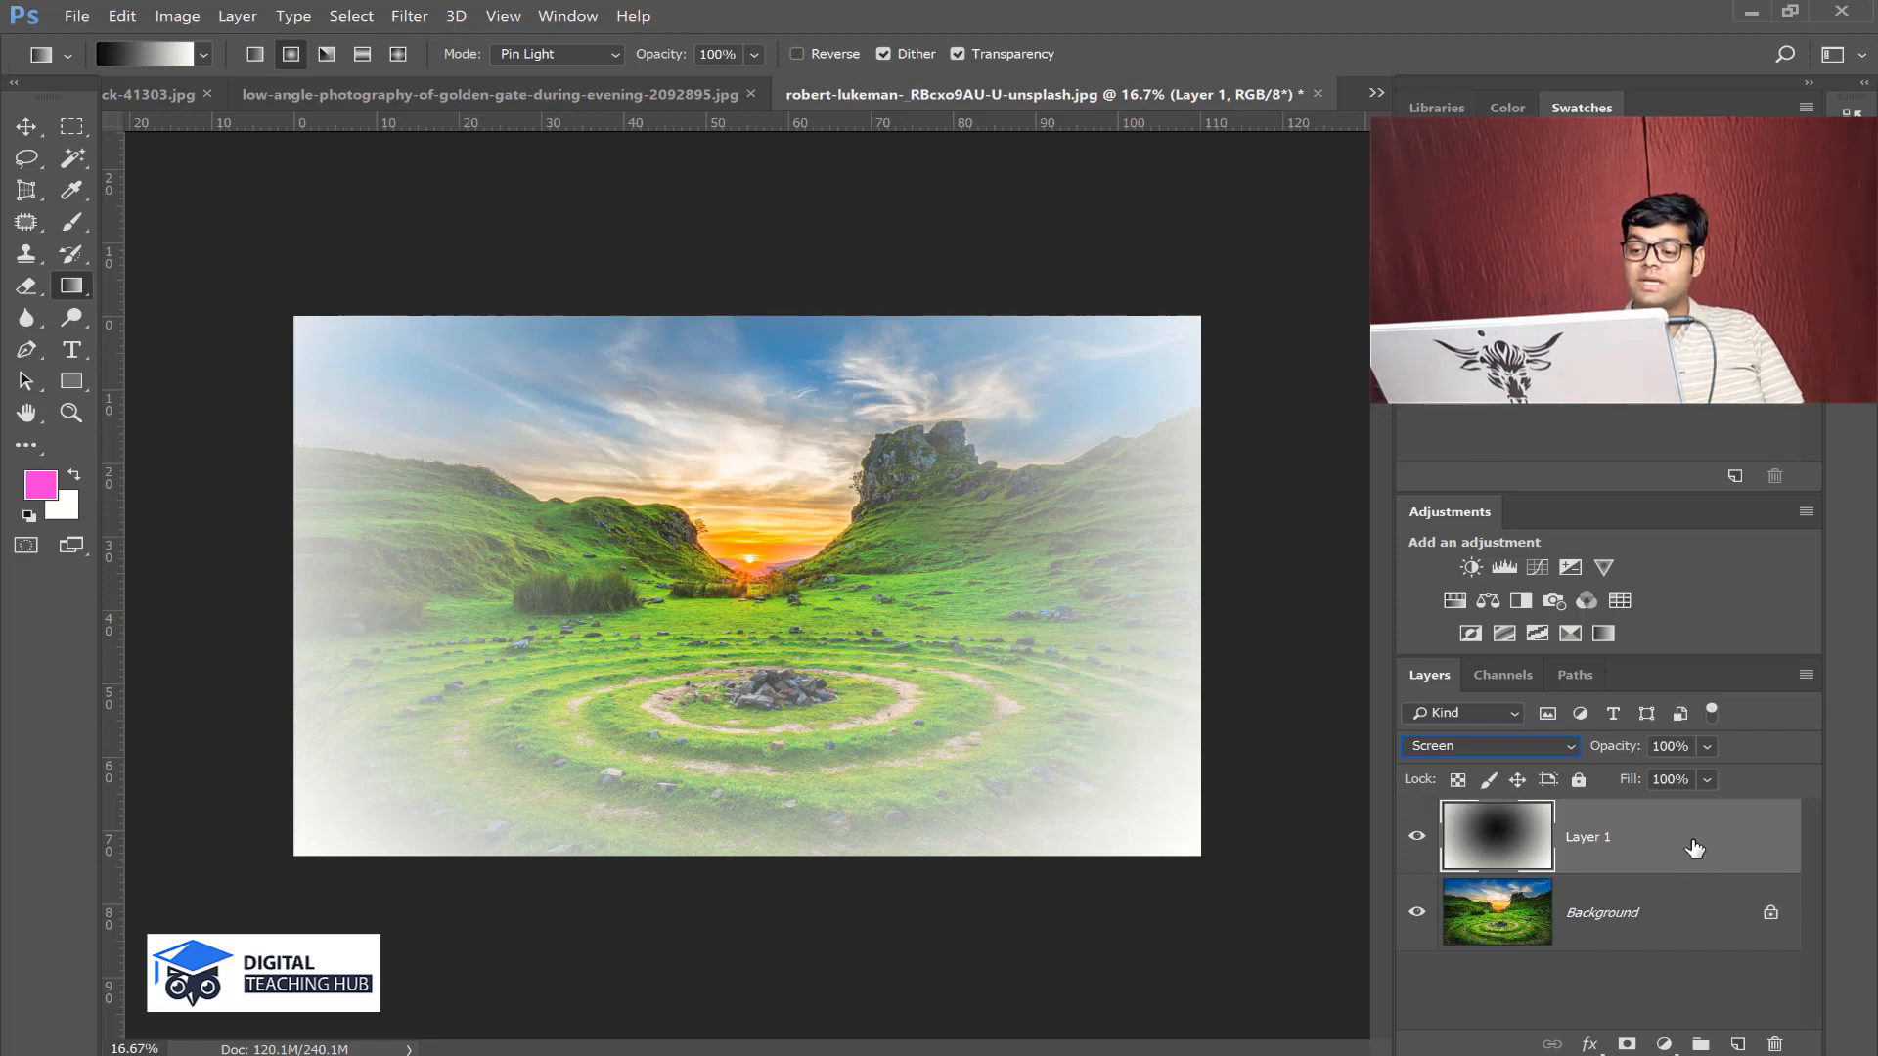
- Lower the black-centred gradient layer's opacity to 63%, and delete the layer after viewing the softened effect
{"action": "left_click", "coordinate": [1705, 747]}
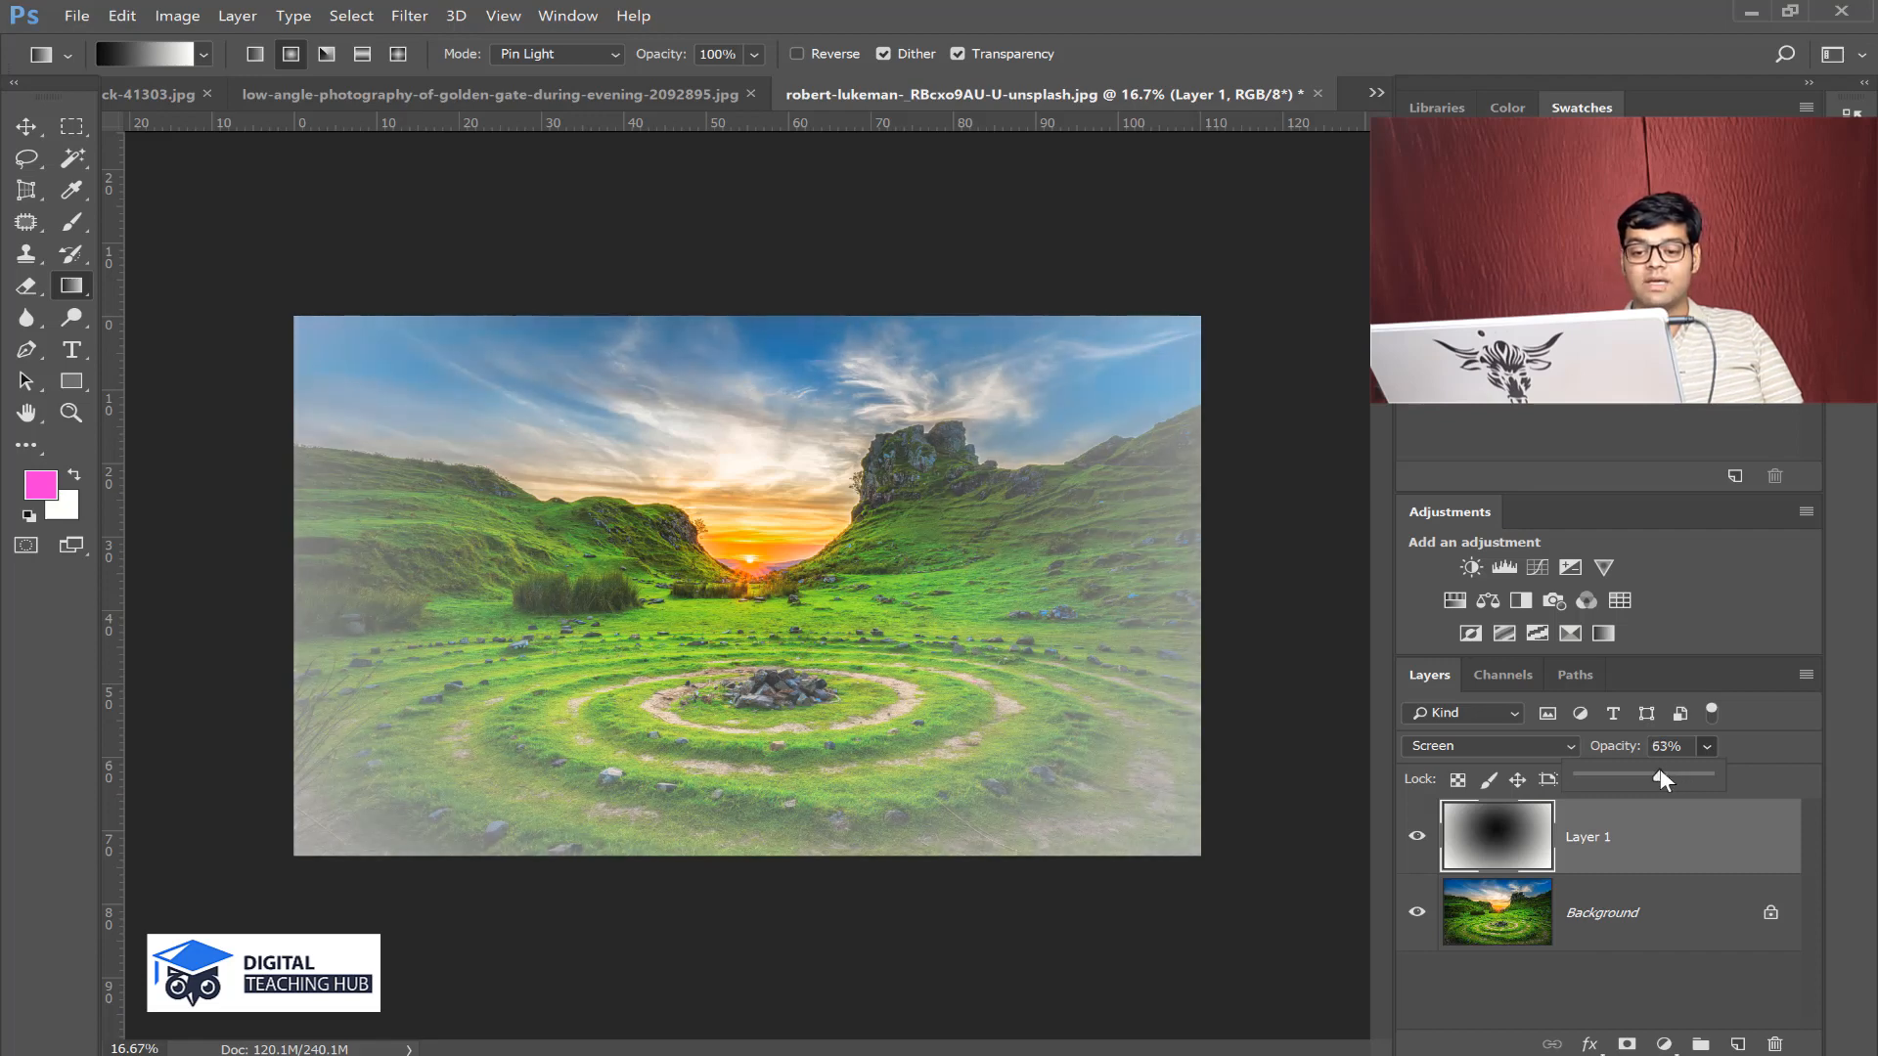
{"action": "left_click", "coordinate": [1803, 726]}
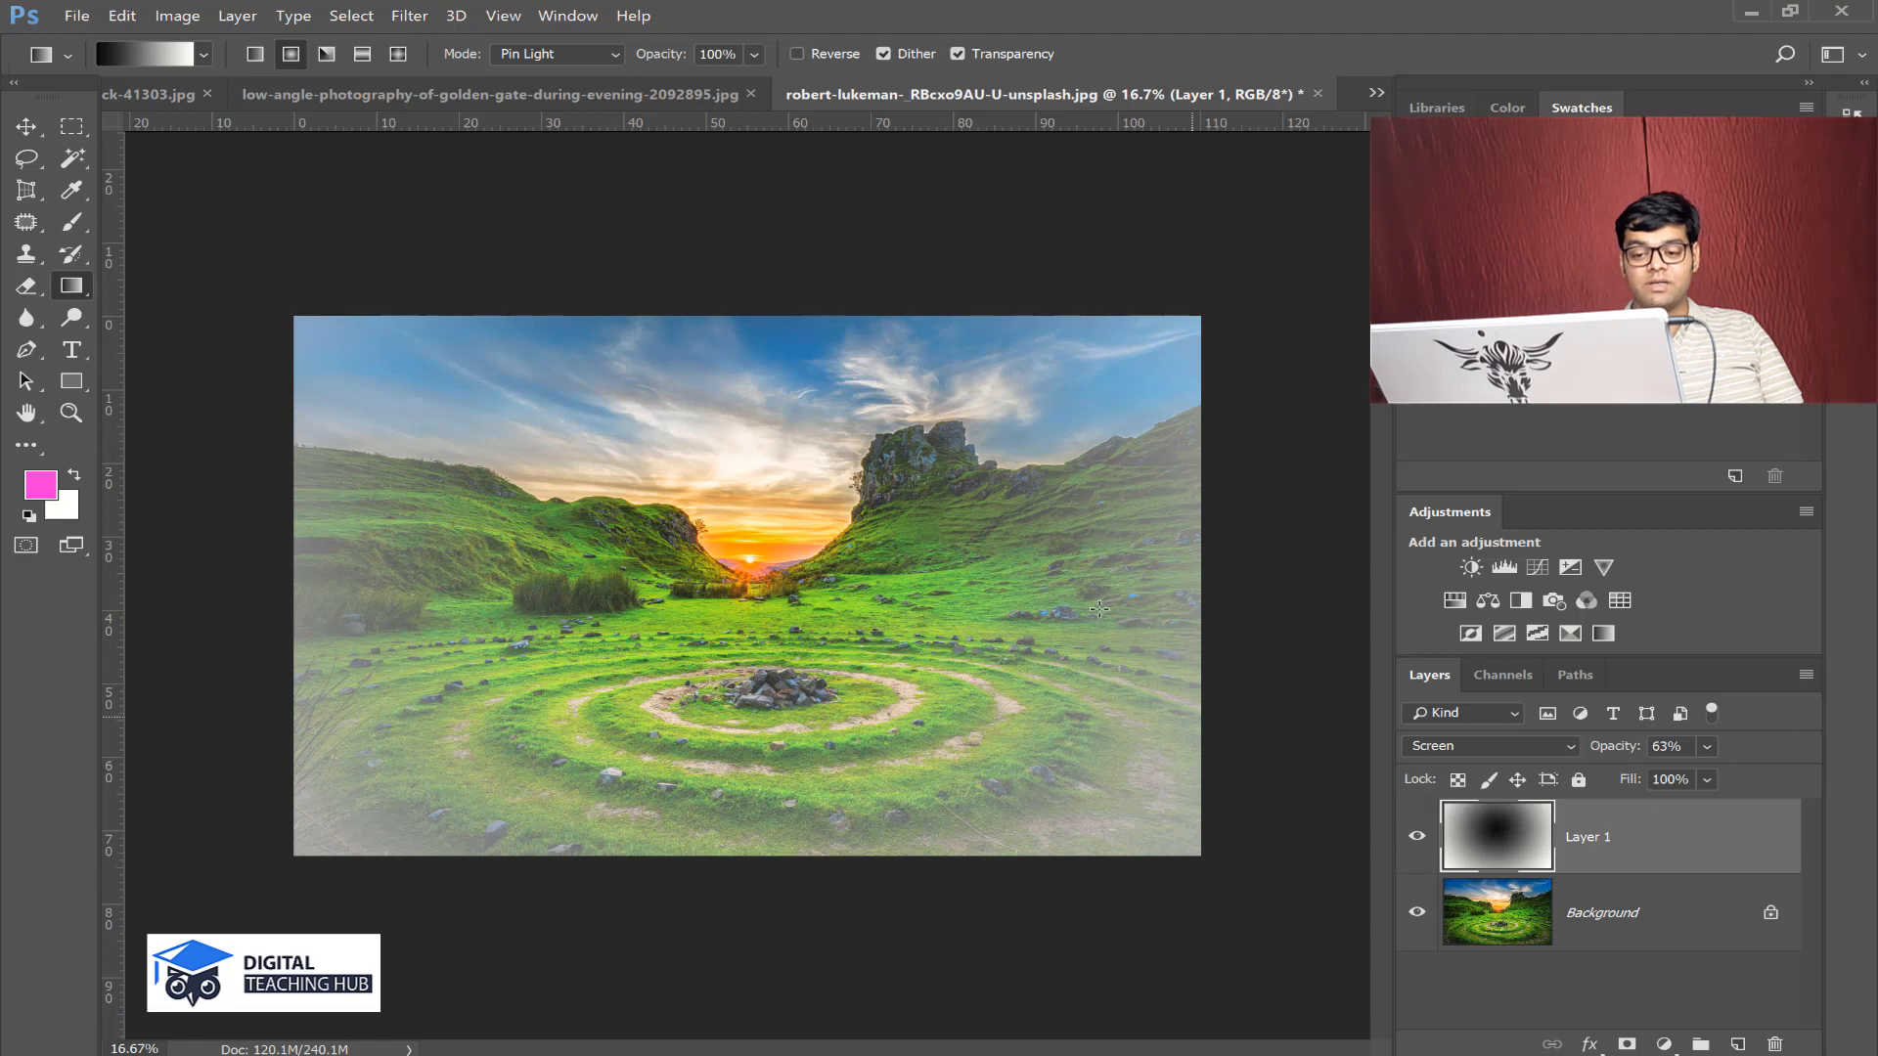
{"action": "left_click_drag", "start_coordinate": [1665, 842], "coordinate": [1775, 1042]}
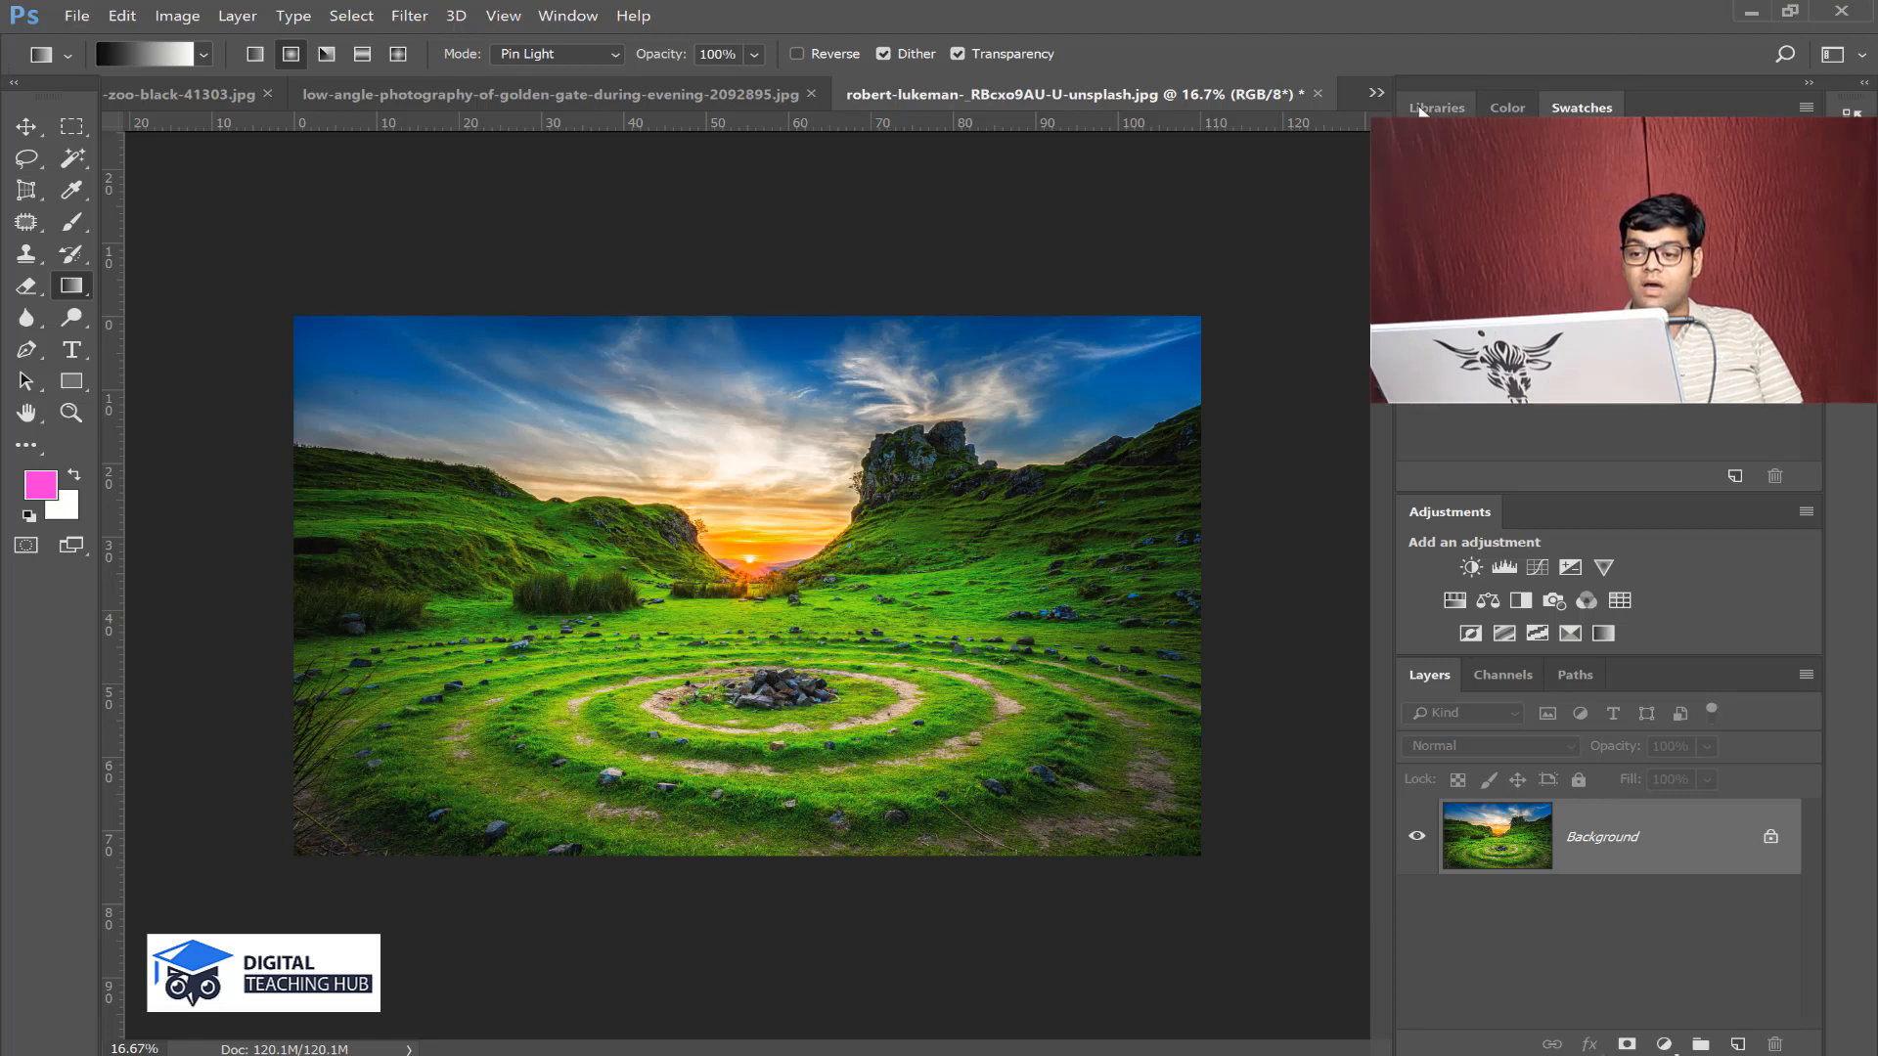
- Switch to the open document blue-and-white-smoke-digital-wallpaper-604684.jpg
{"action": "left_click", "coordinate": [1376, 94]}
{"action": "left_click", "coordinate": [1376, 94]}
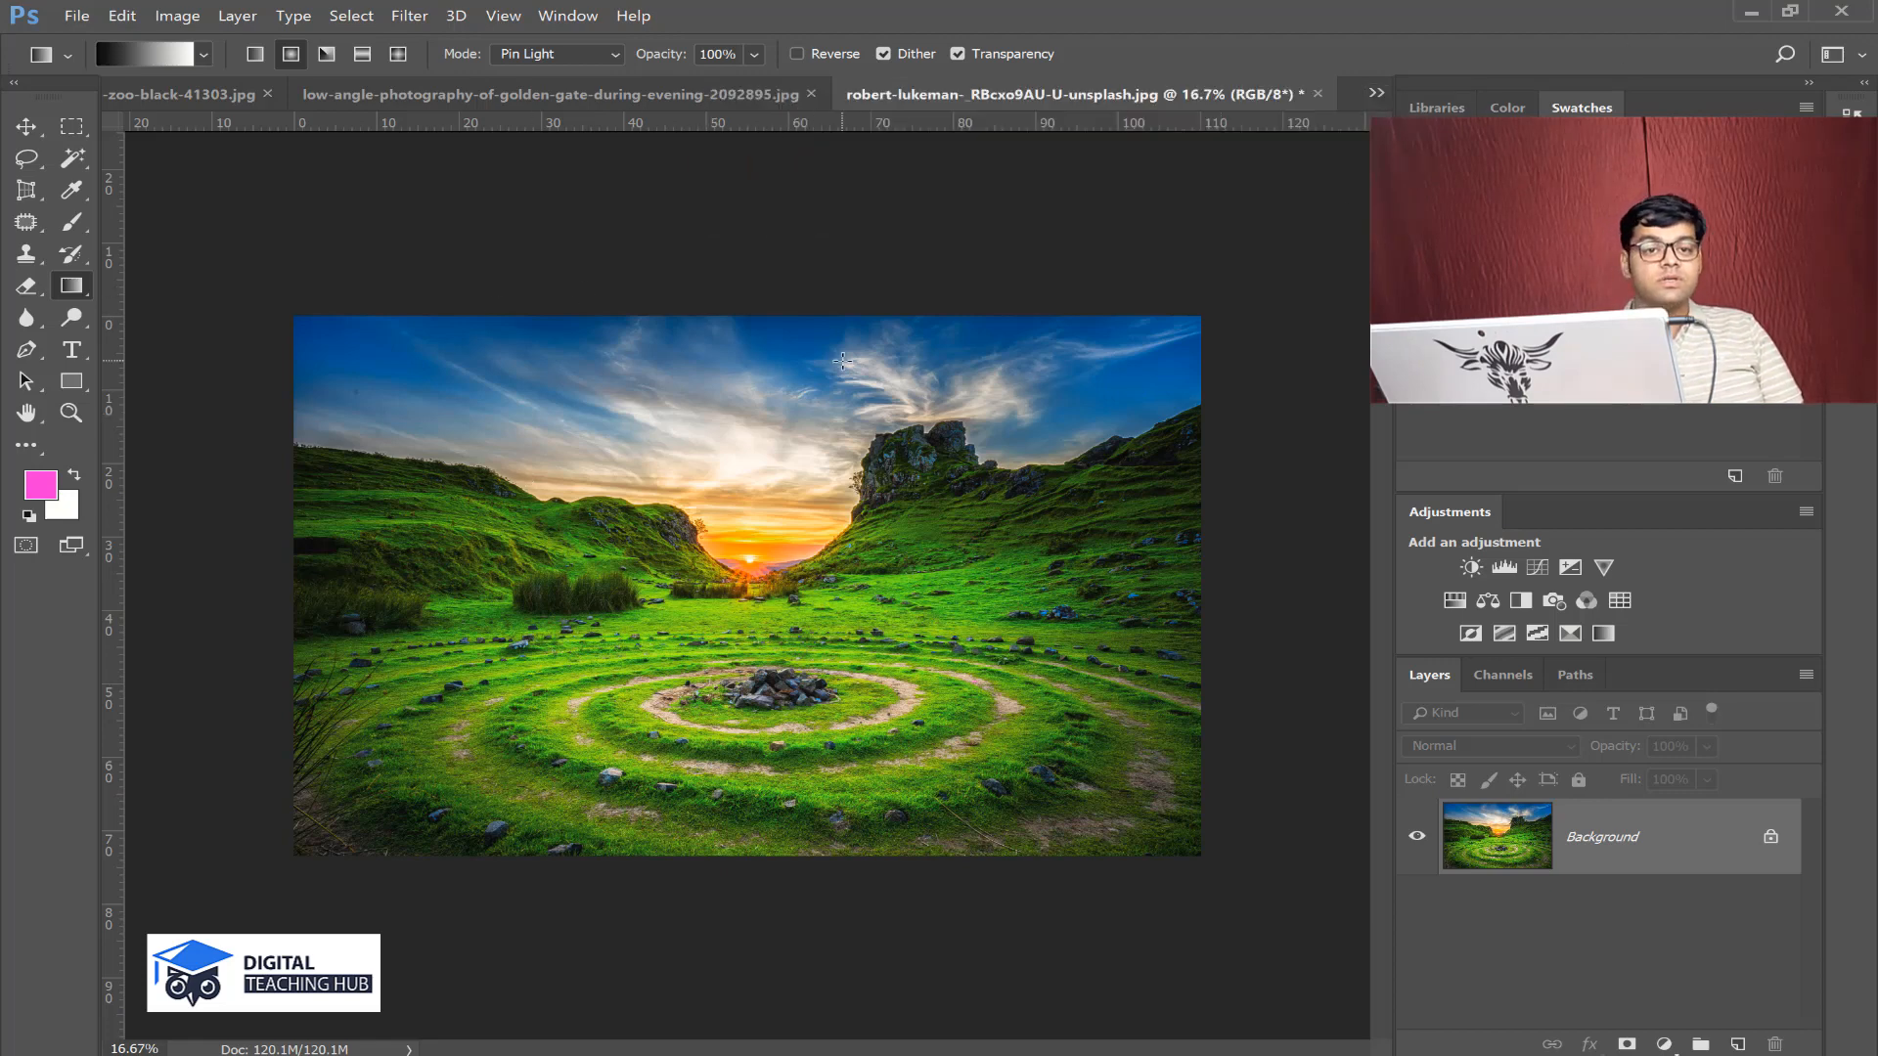
{"action": "left_click", "coordinate": [1375, 92]}
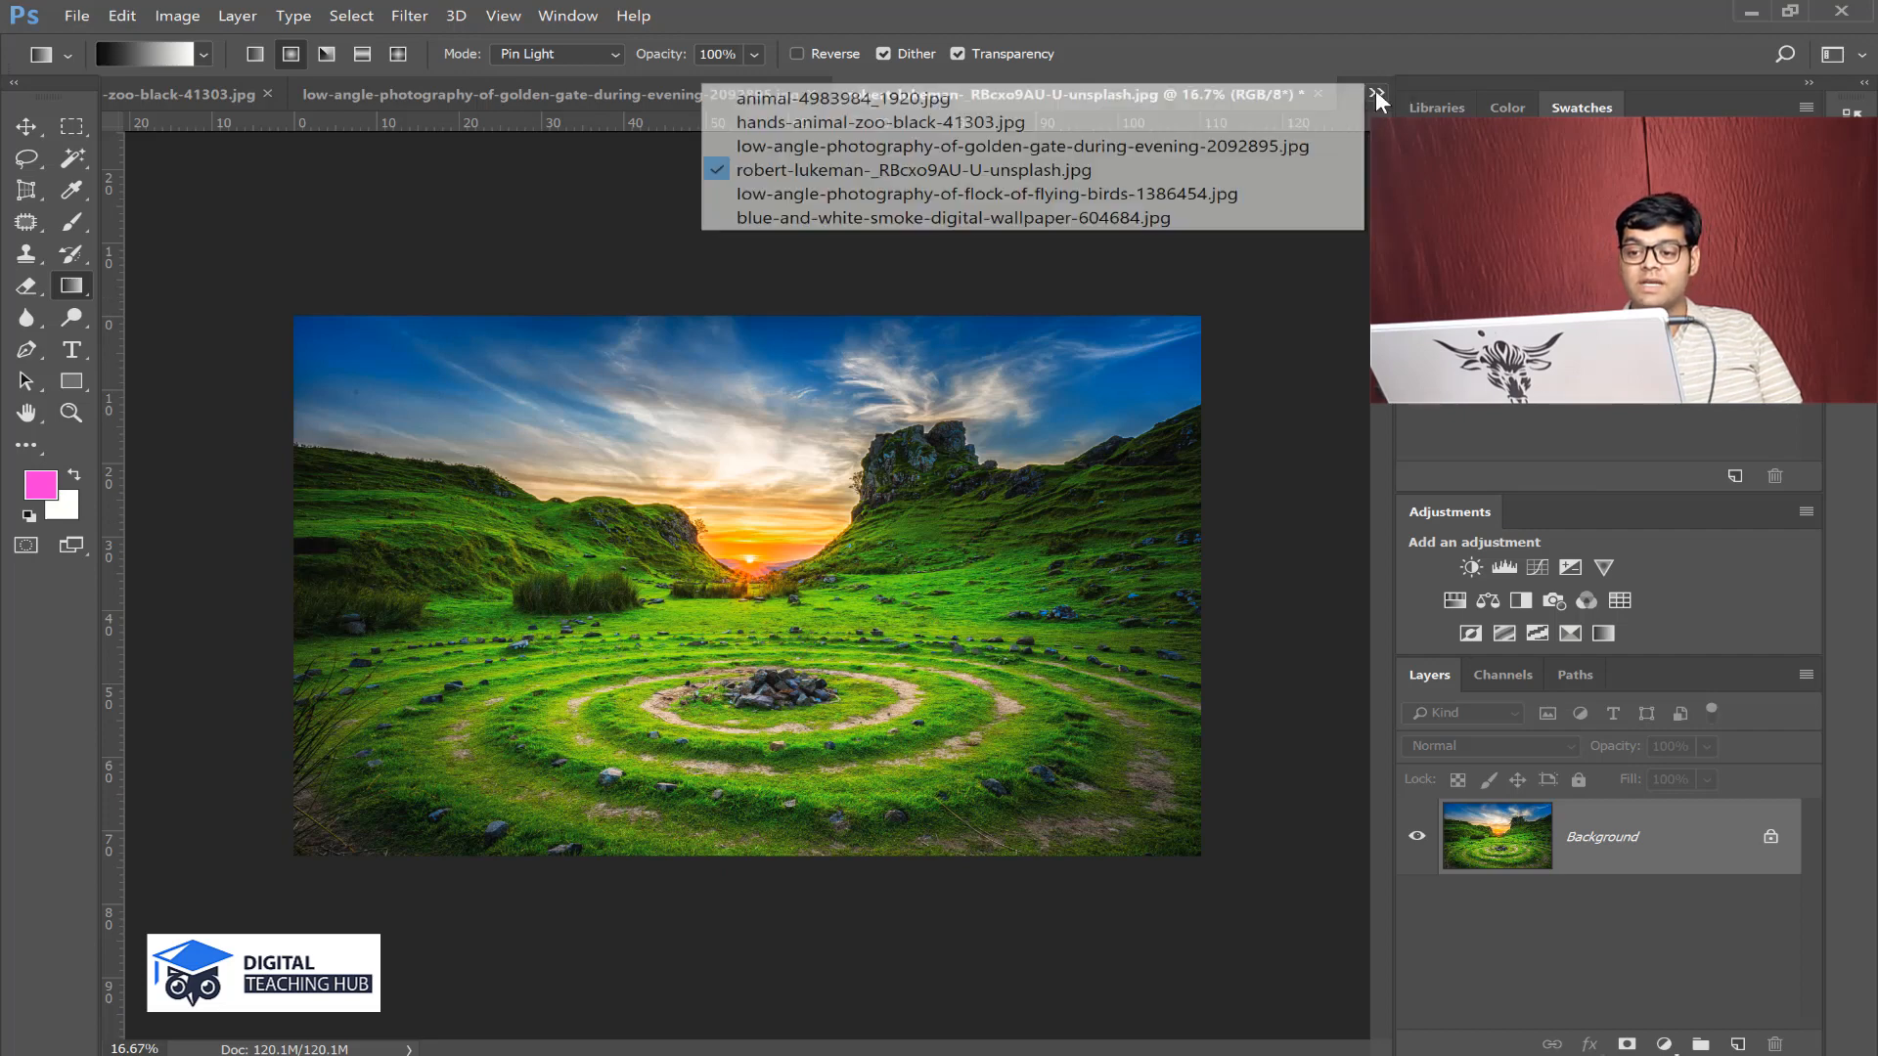
{"action": "left_click", "coordinate": [1030, 218]}
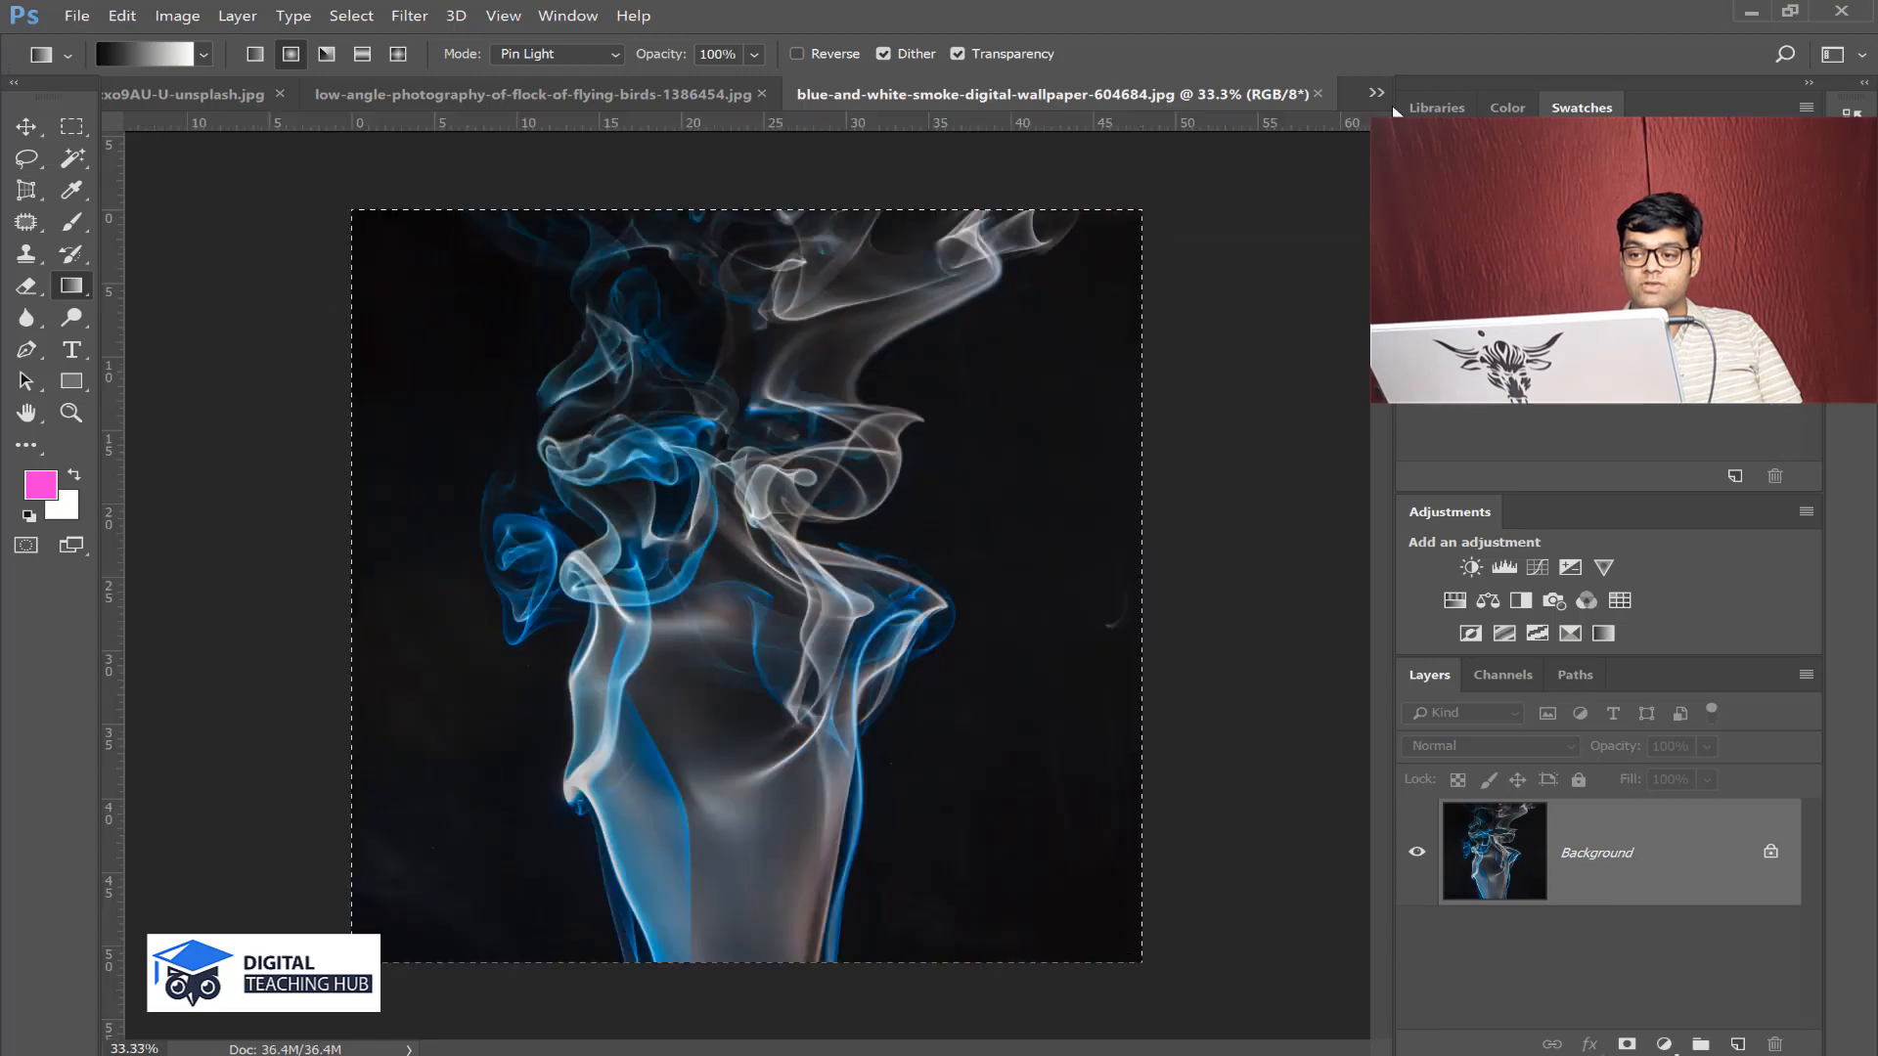
- Bring the image from low-angle-photography-of-flock-of-flying-birds-1386454.jpg into the landscape document as a layer near the centre and set it to Multiply
{"action": "left_click", "coordinate": [1374, 90]}
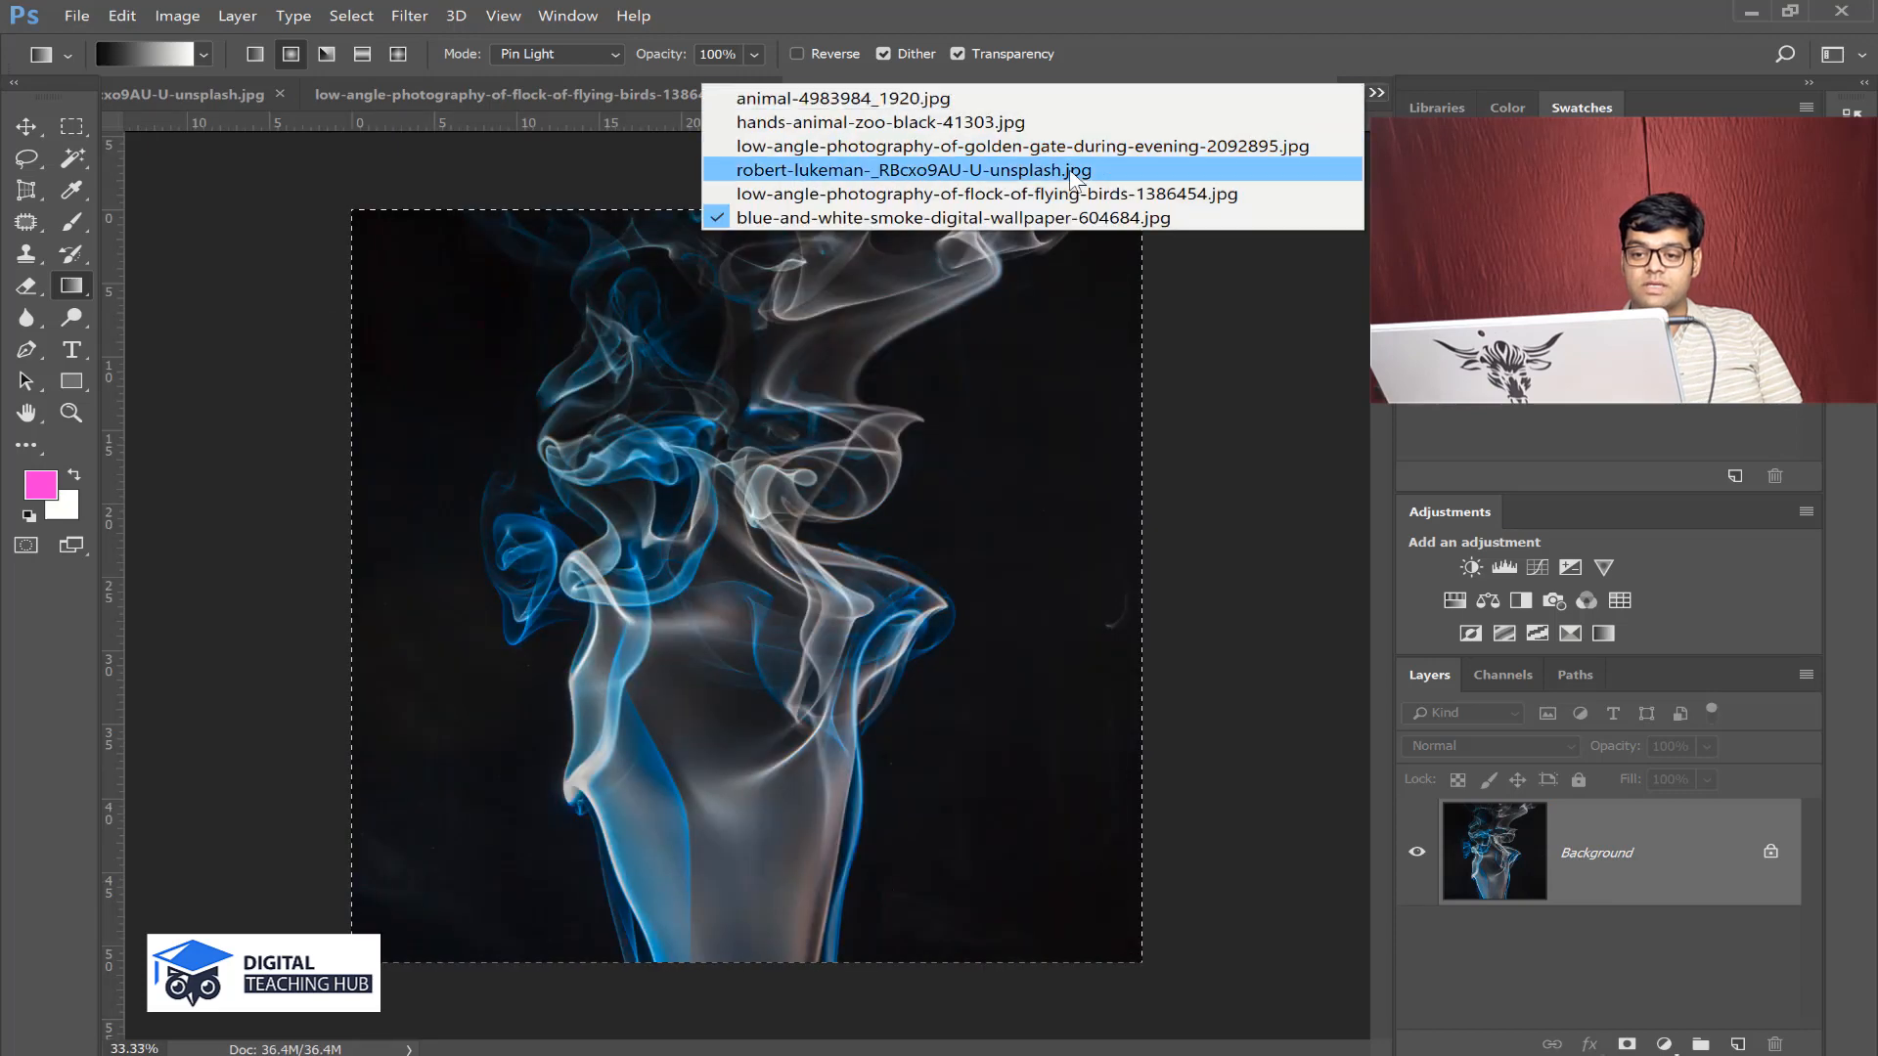
{"action": "left_click", "coordinate": [1043, 194]}
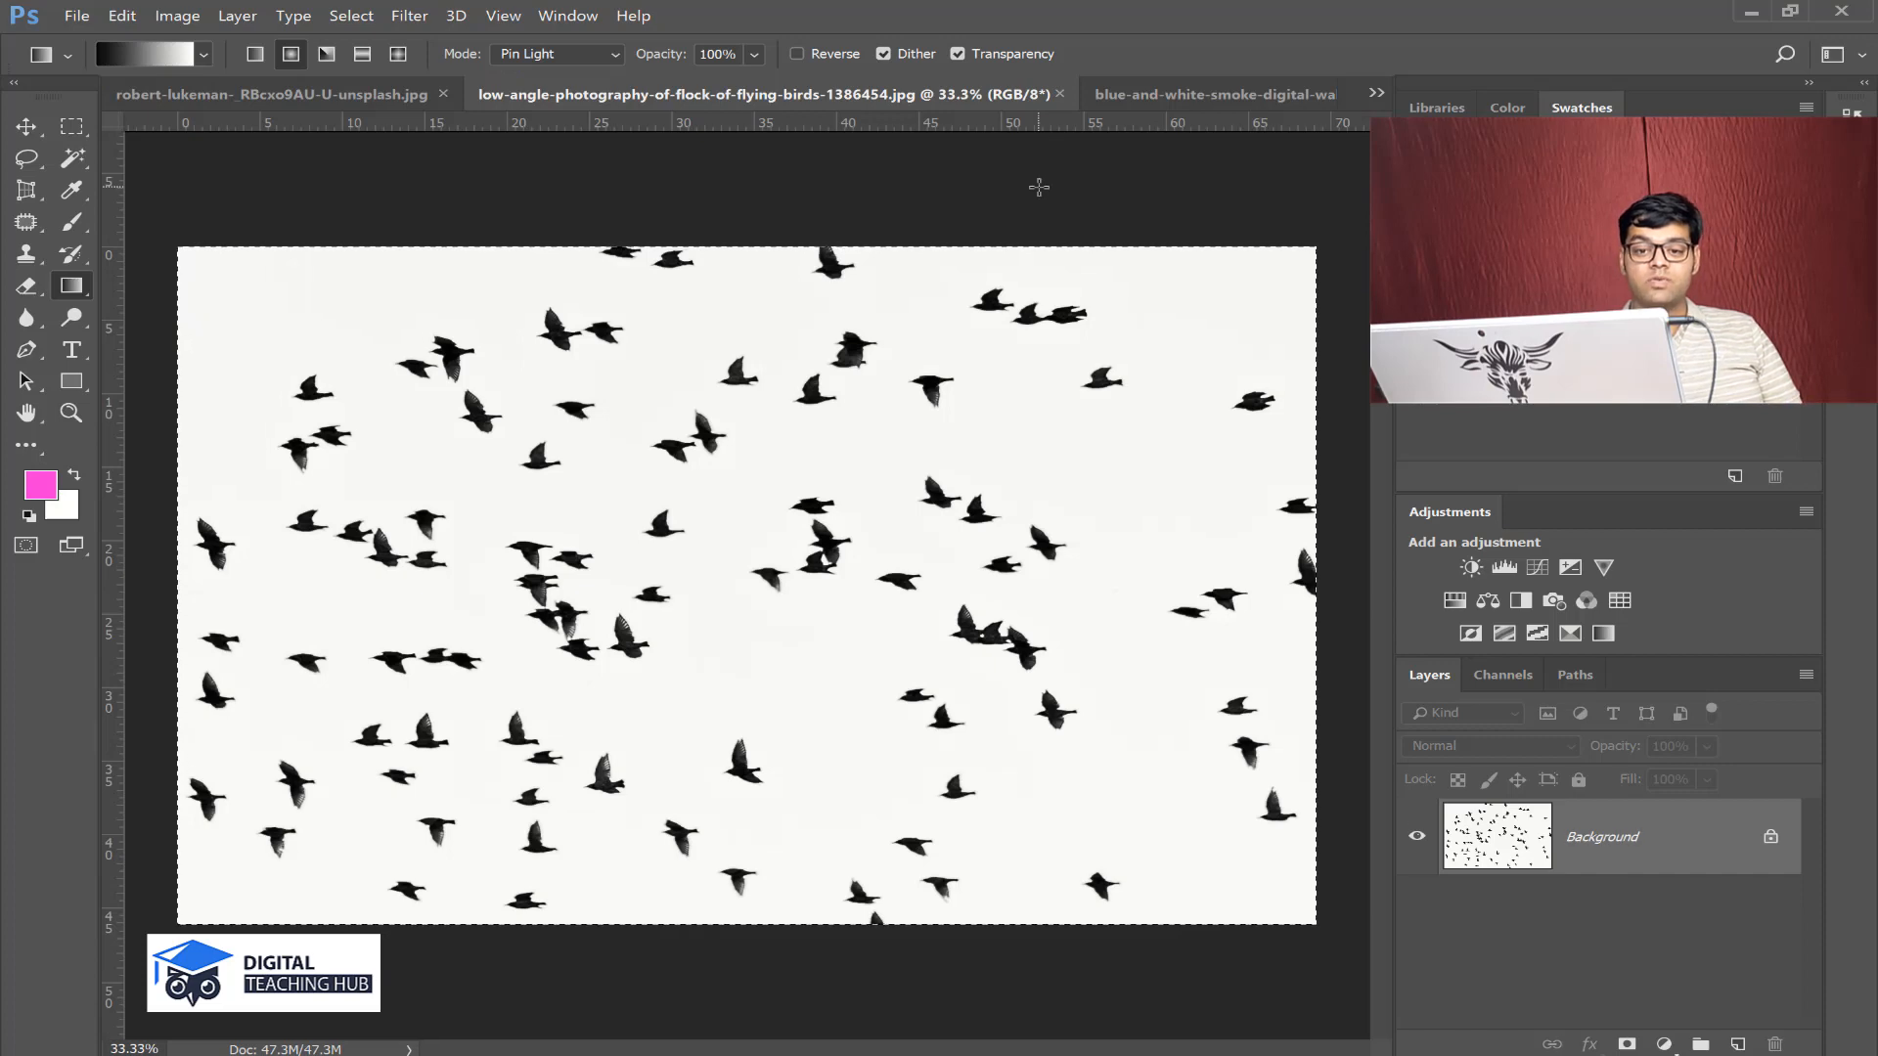
{"action": "left_click", "coordinate": [39, 120]}
{"action": "left_click_drag", "start_coordinate": [499, 354], "coordinate": [677, 623]}
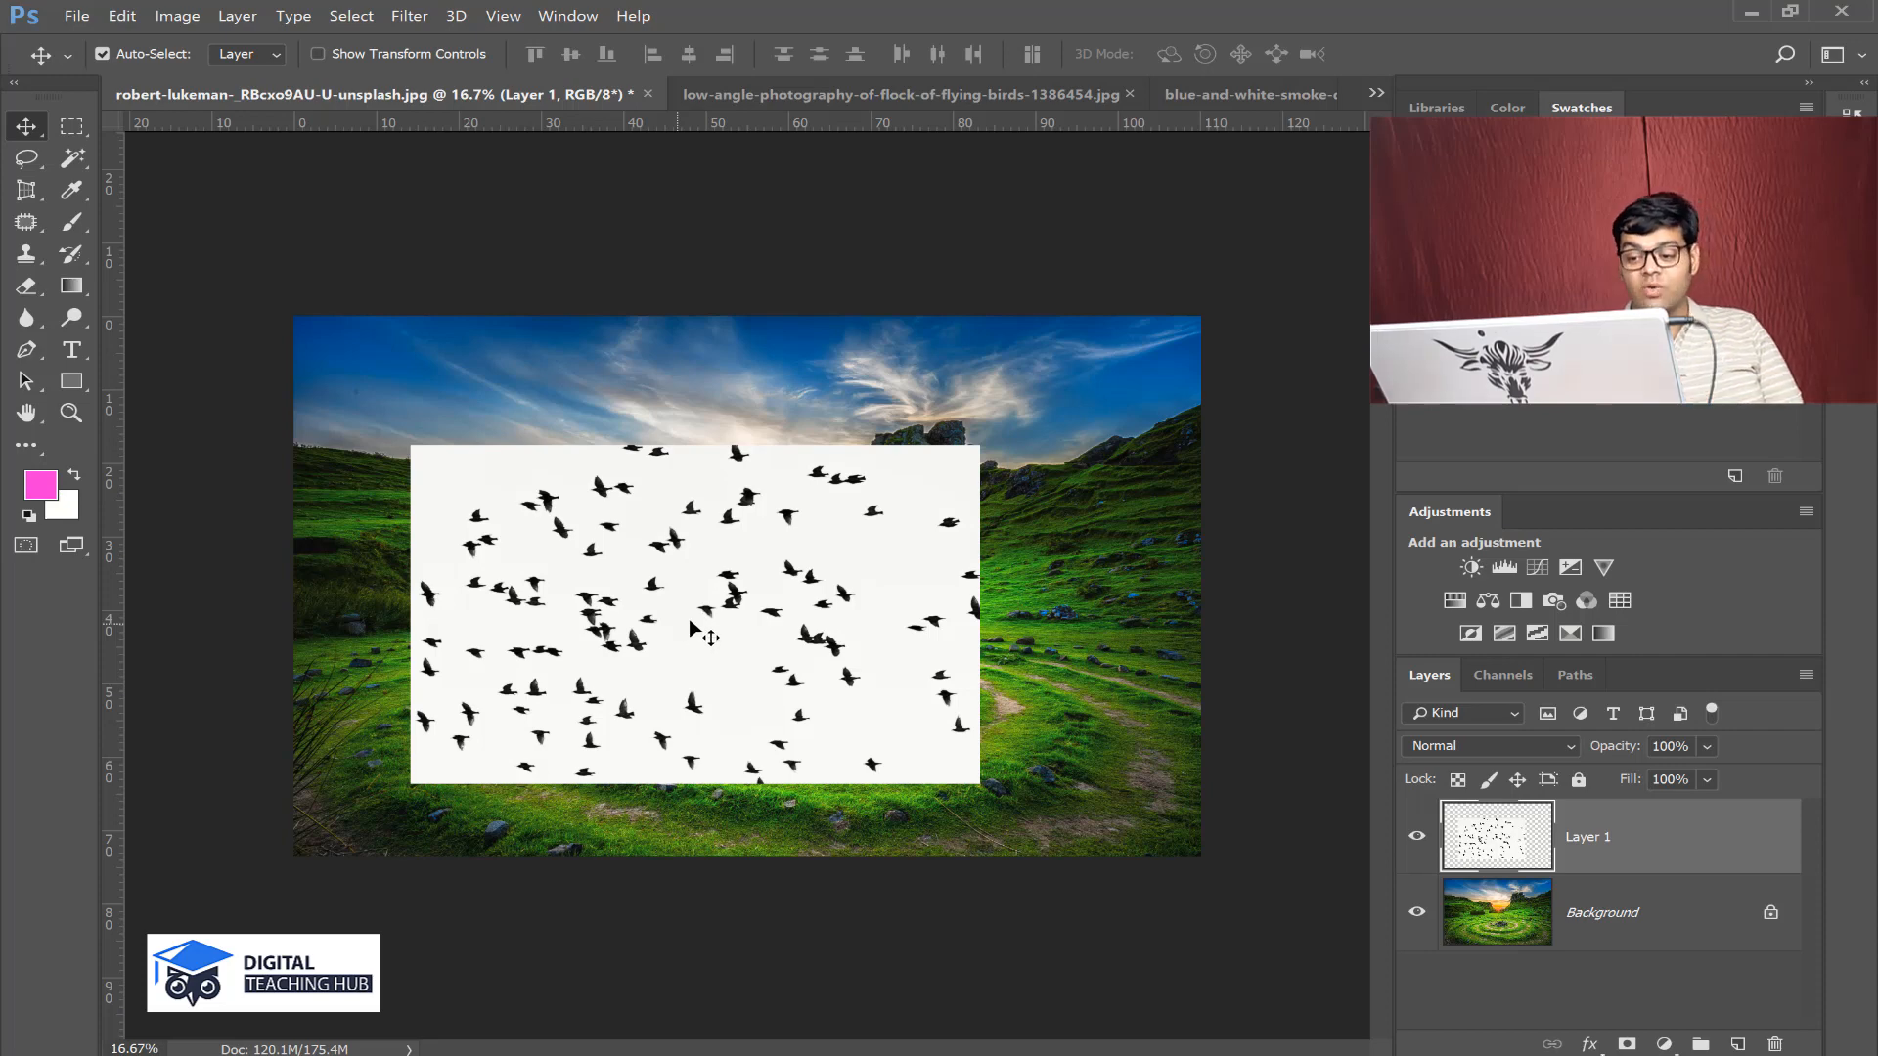
{"action": "left_click", "coordinate": [1443, 745]}
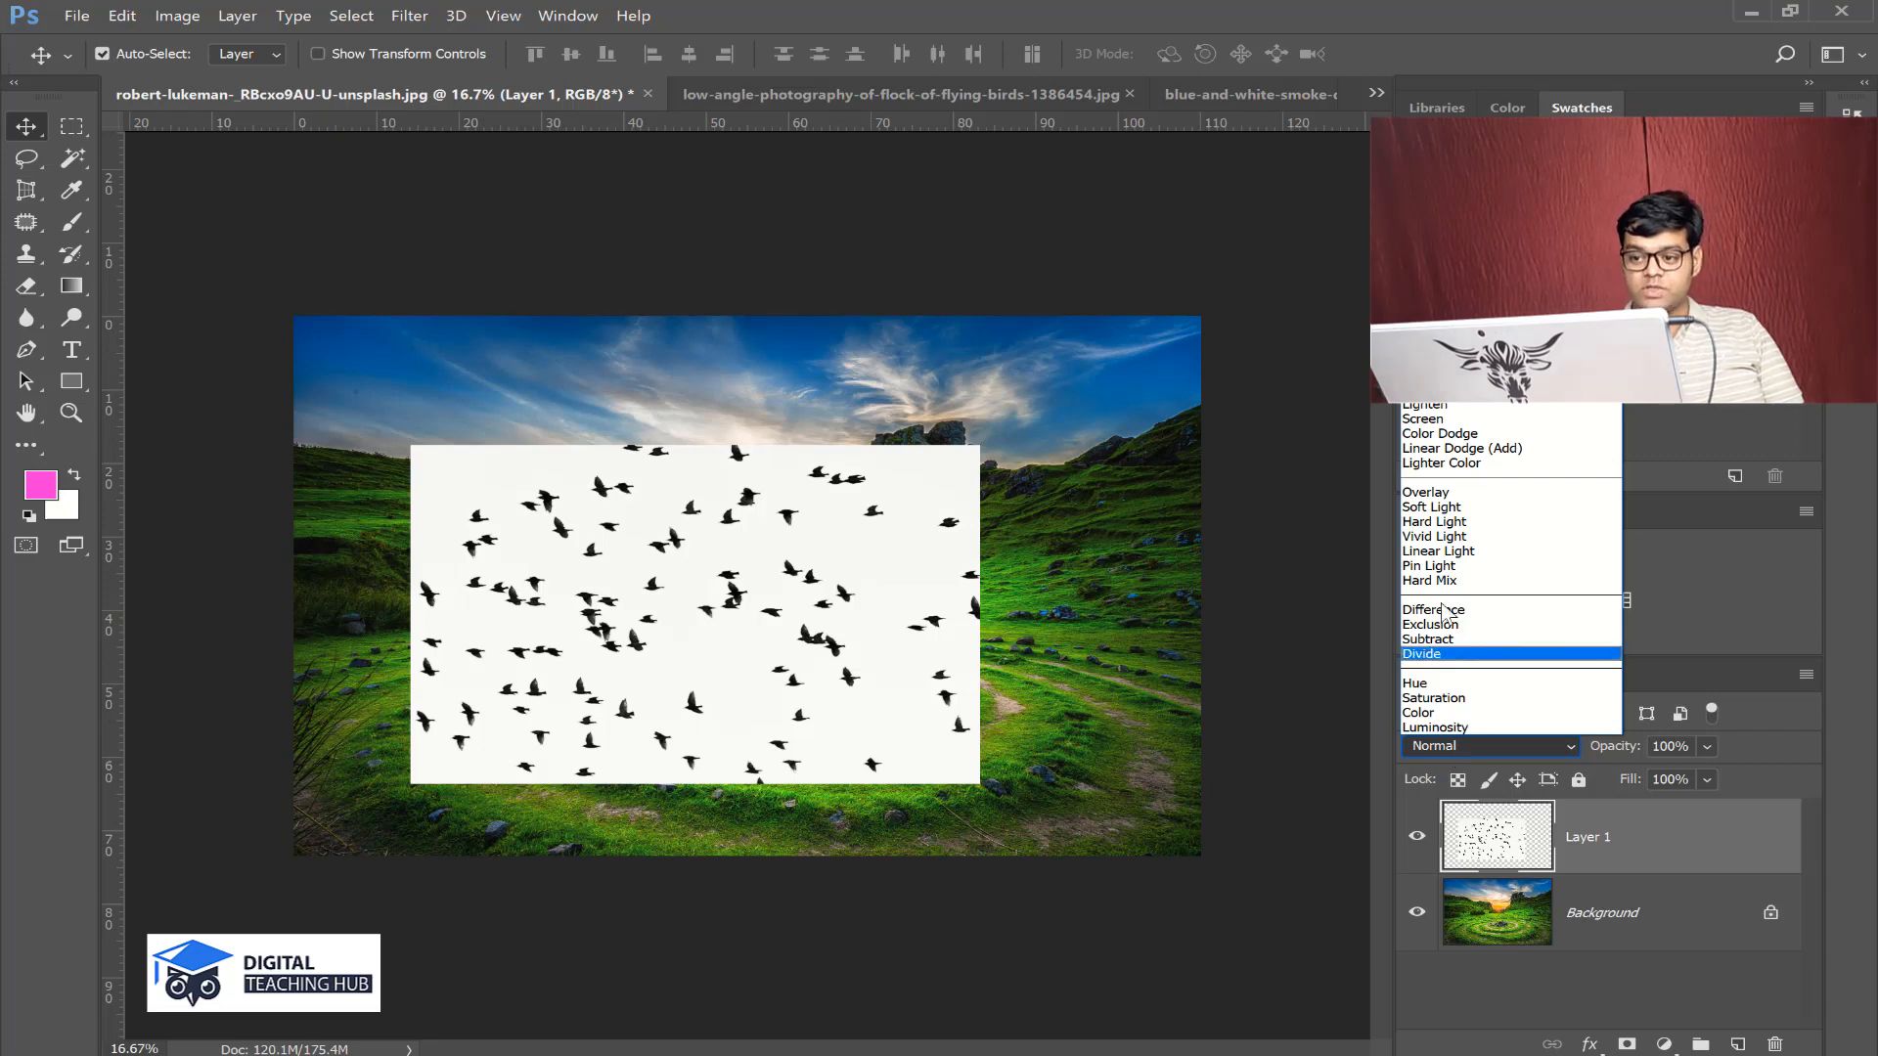
{"action": "left_click", "coordinate": [1447, 330]}
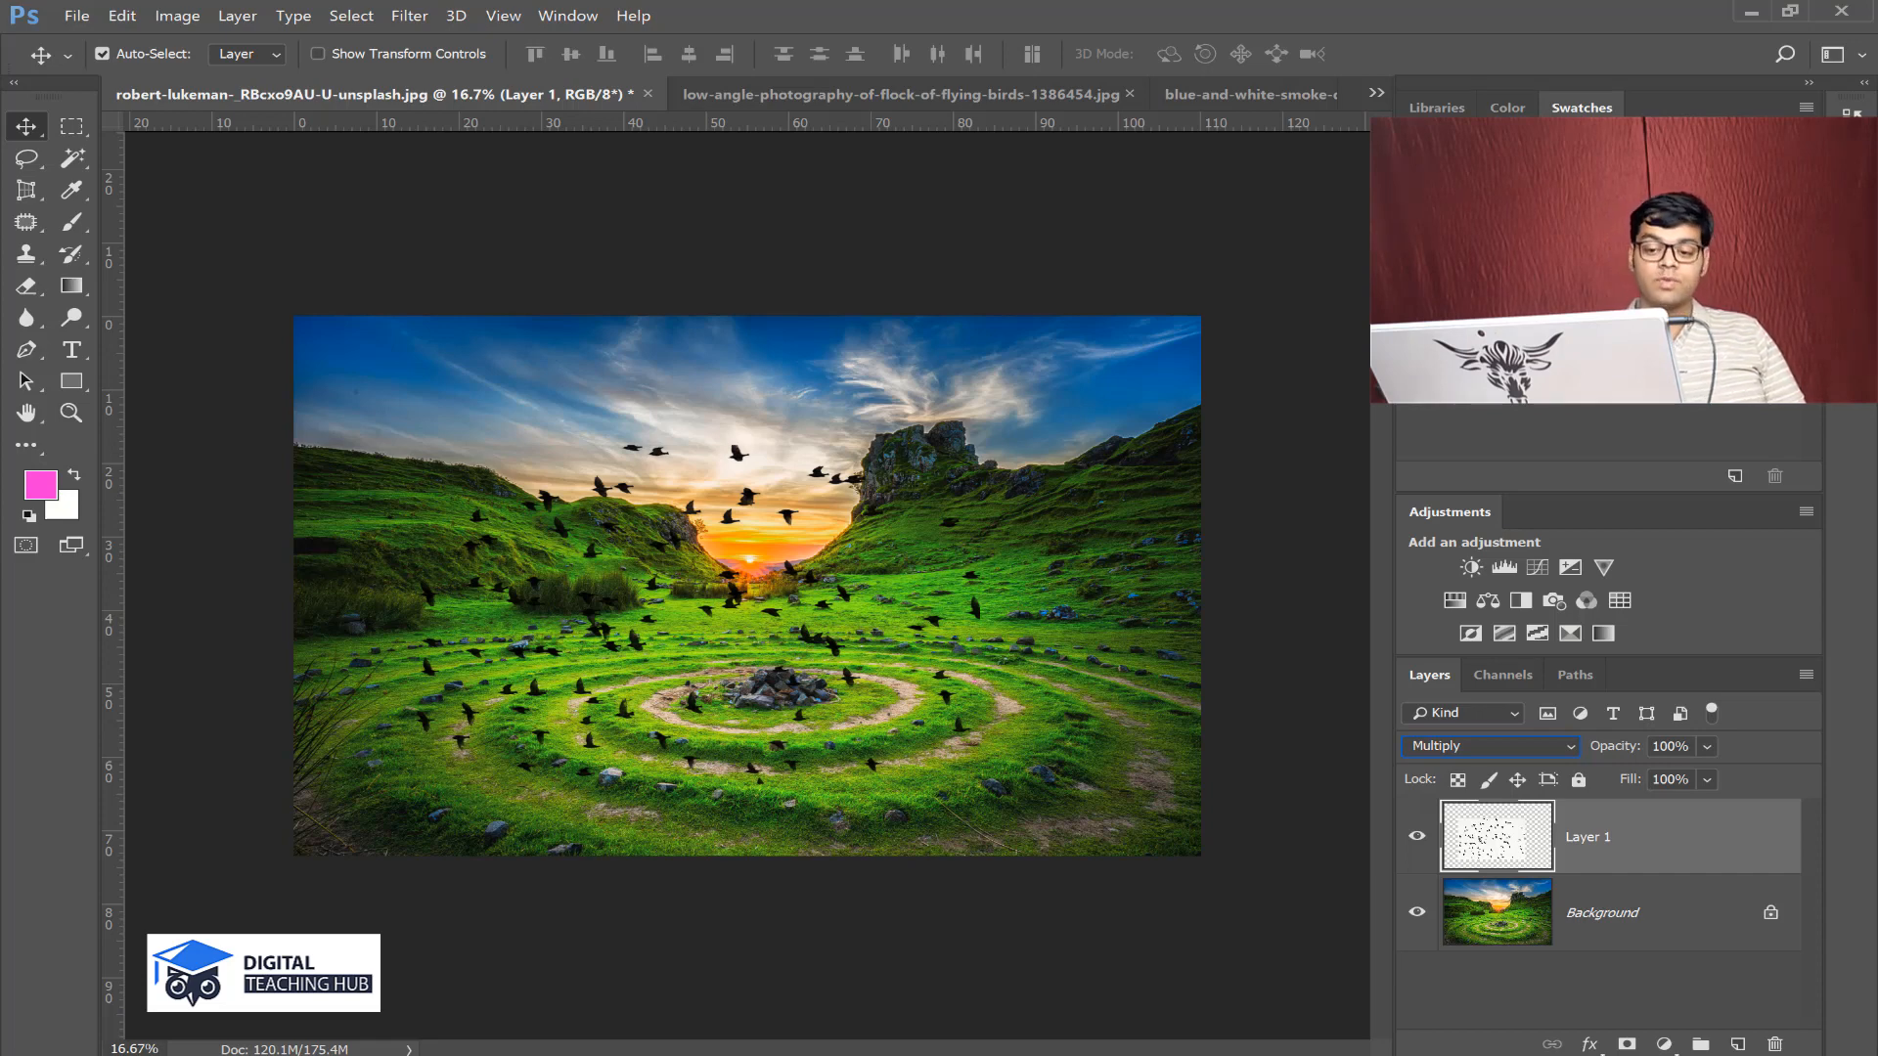
- Apply a Perspective transform to the flock-of-birds layer, spreading its upper edge far beyond both sides of the landscape
{"action": "key", "text": "ctrl+t"}
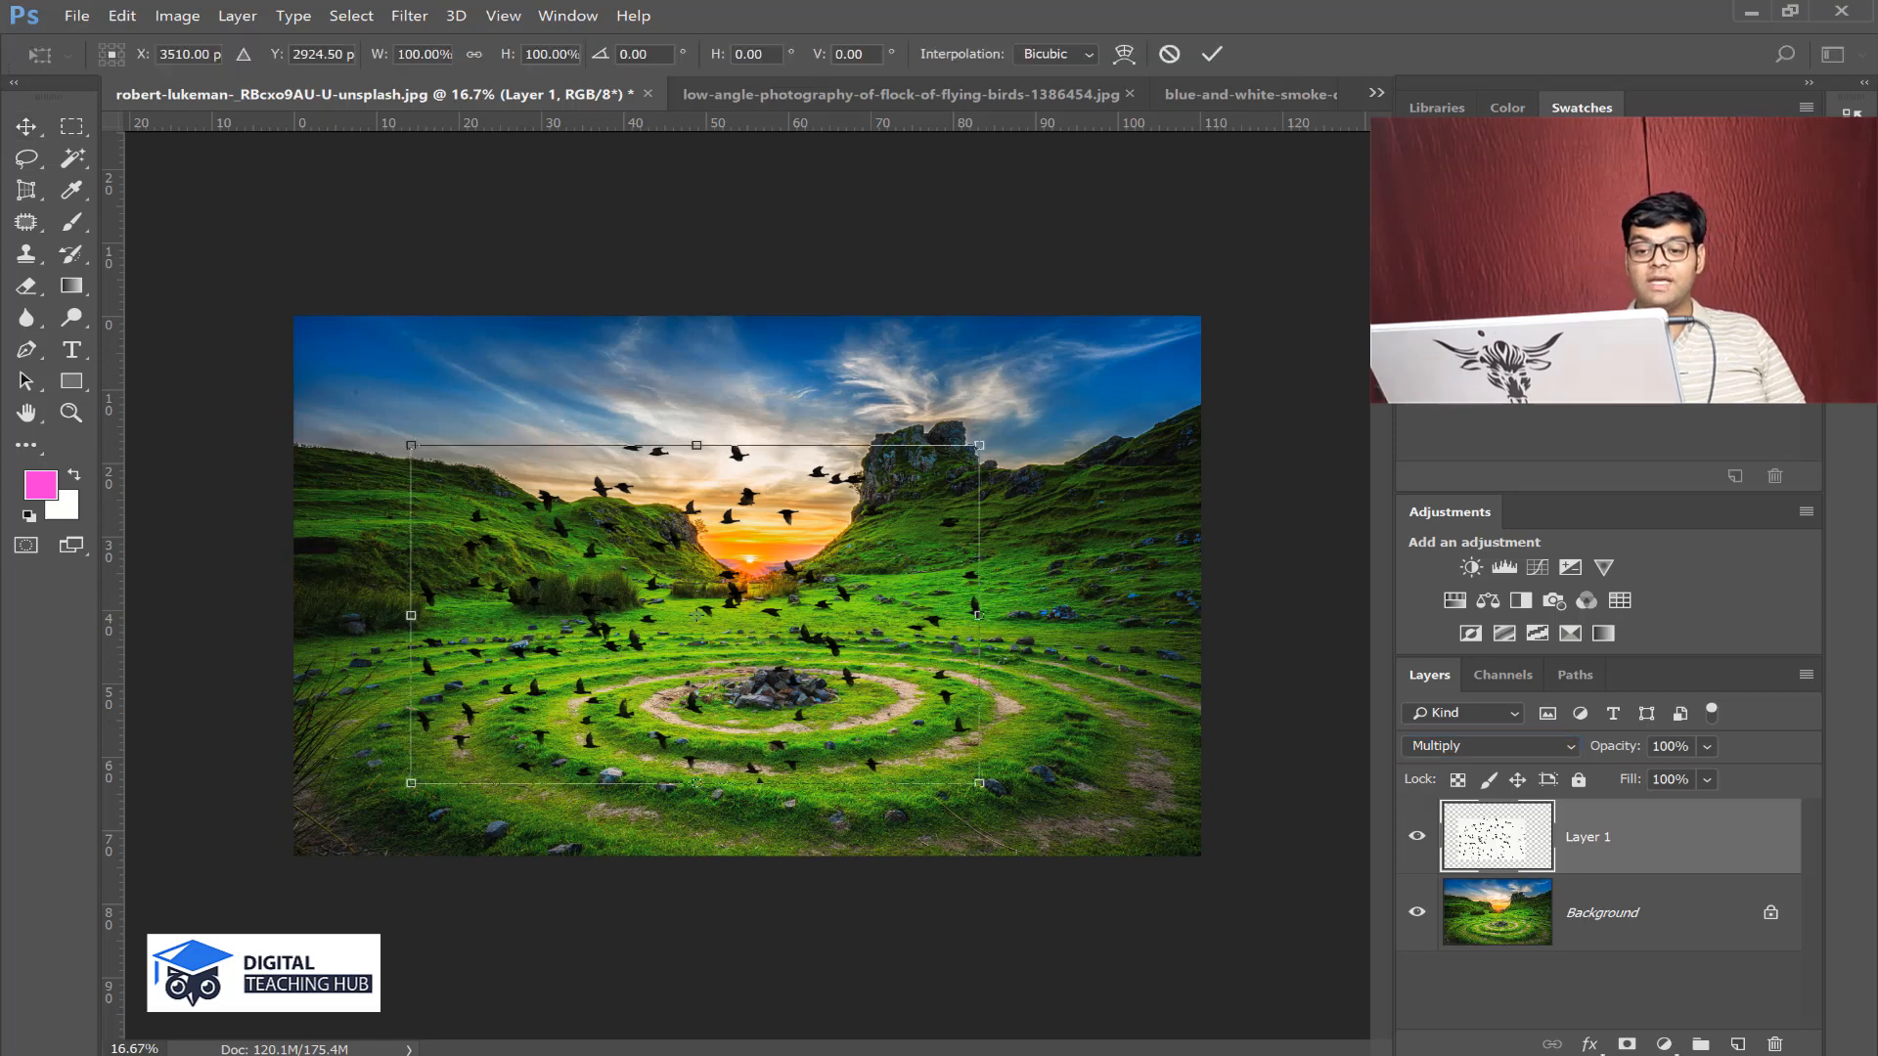
{"action": "right_click", "coordinate": [883, 515]}
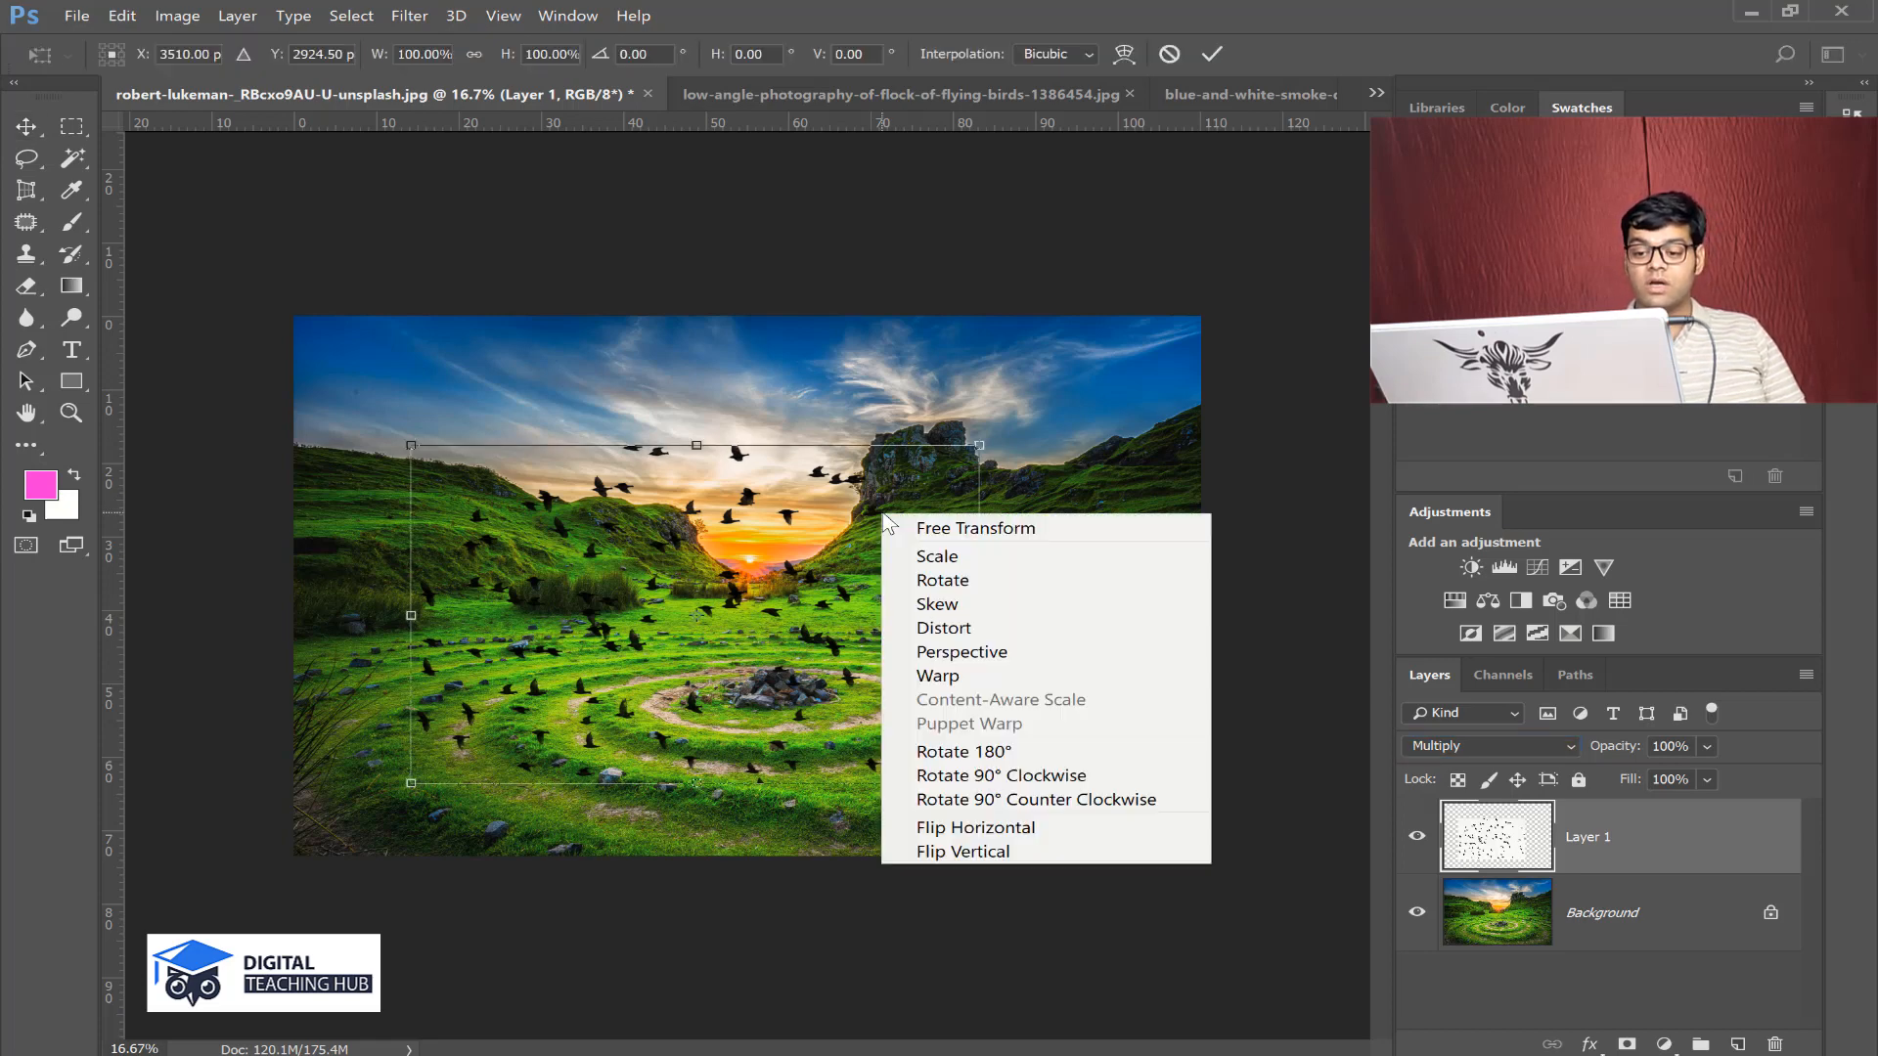
{"action": "left_click", "coordinate": [985, 652]}
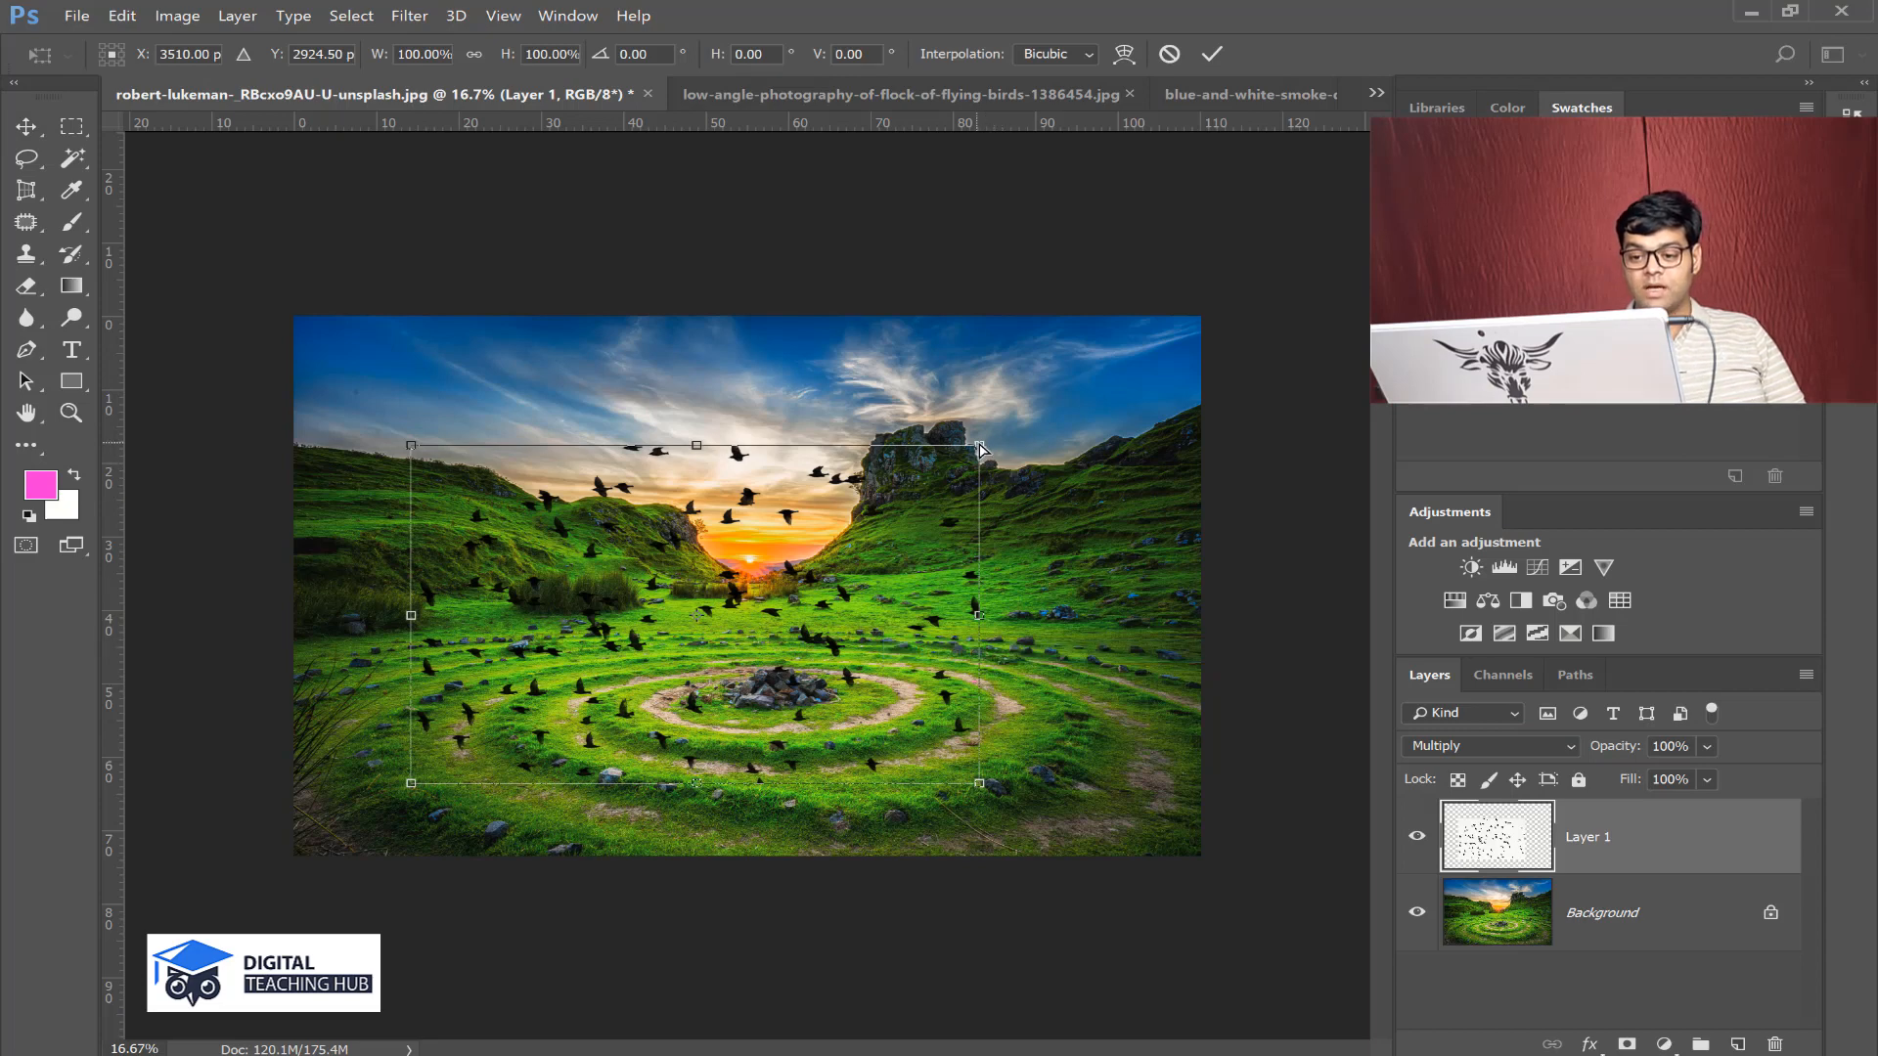
{"action": "left_click_drag", "start_coordinate": [983, 449], "coordinate": [1620, 602]}
{"action": "key", "text": "Return"}
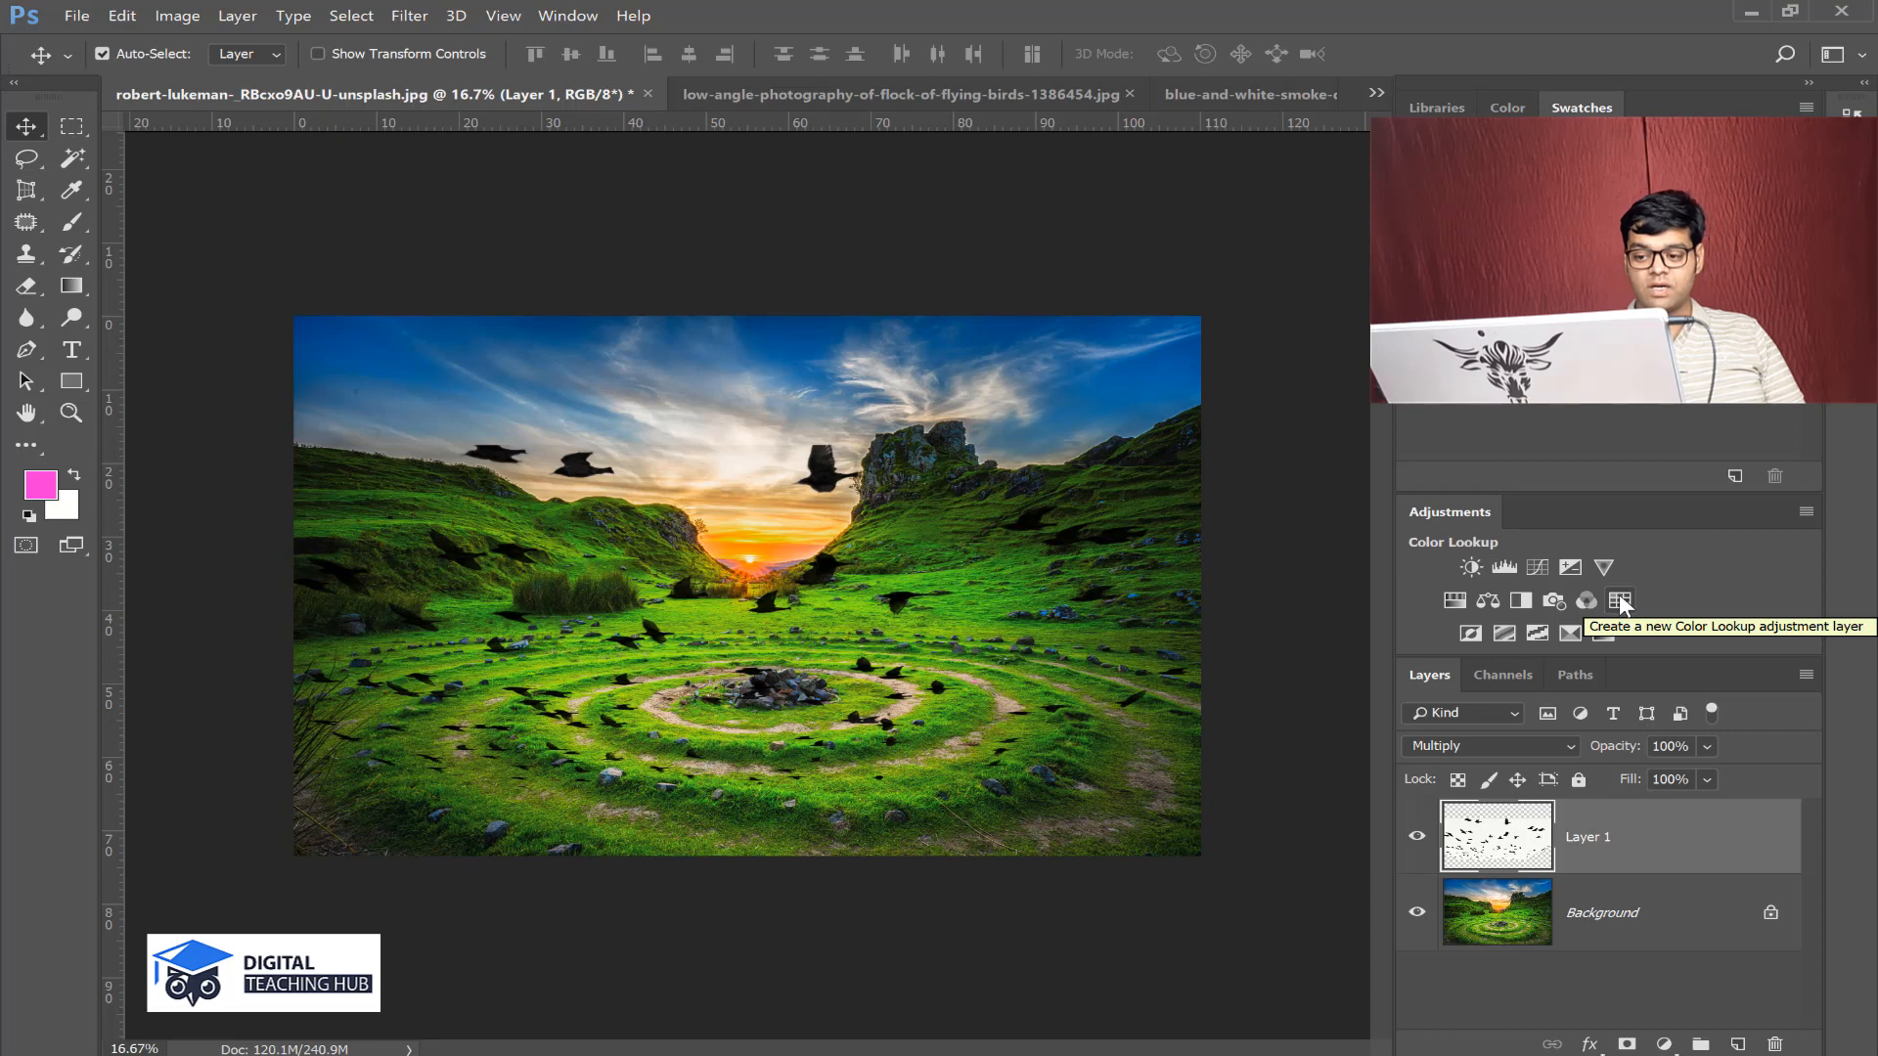
- Scale the flock-of-birds layer to about 54% and move it up into the sky above the hills
{"action": "key", "text": "ctrl+0"}
{"action": "key", "text": "ctrl+t"}
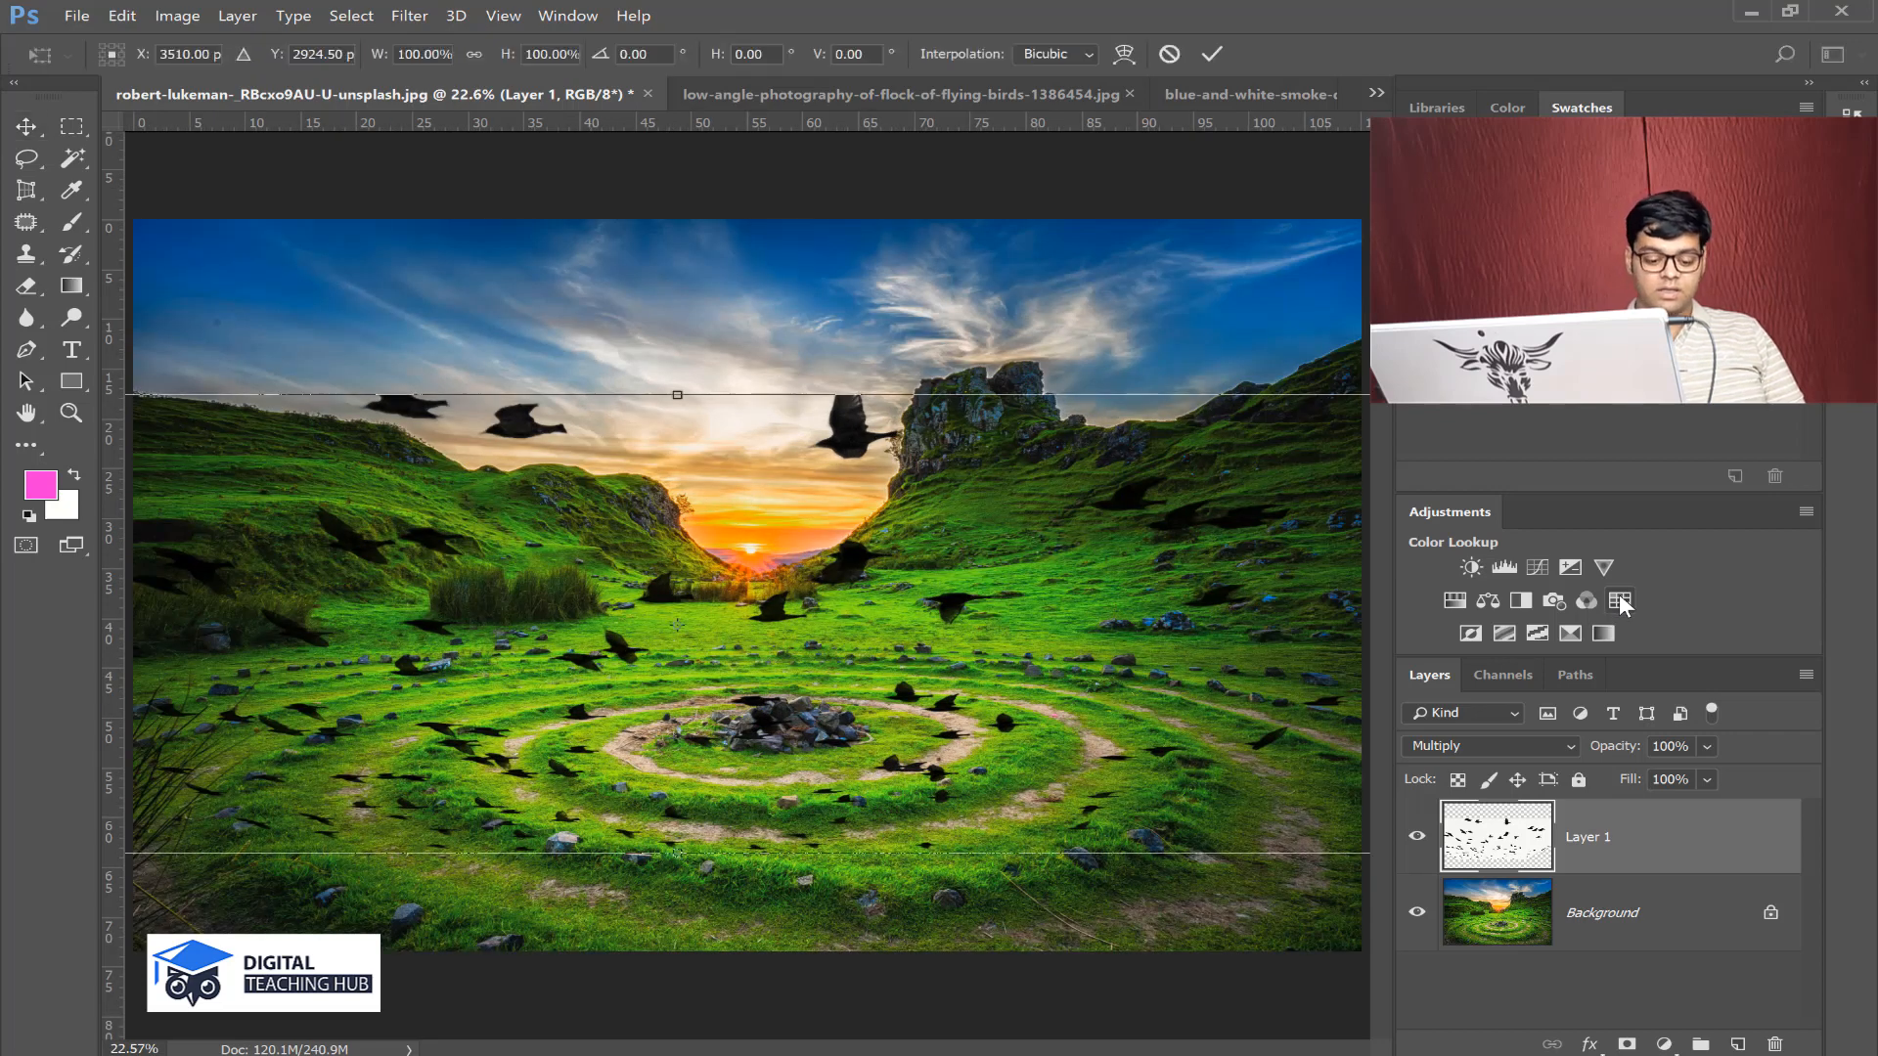
{"action": "key", "text": "ctrl+0"}
{"action": "left_click_drag", "start_coordinate": [1278, 705], "coordinate": [1028, 600]}
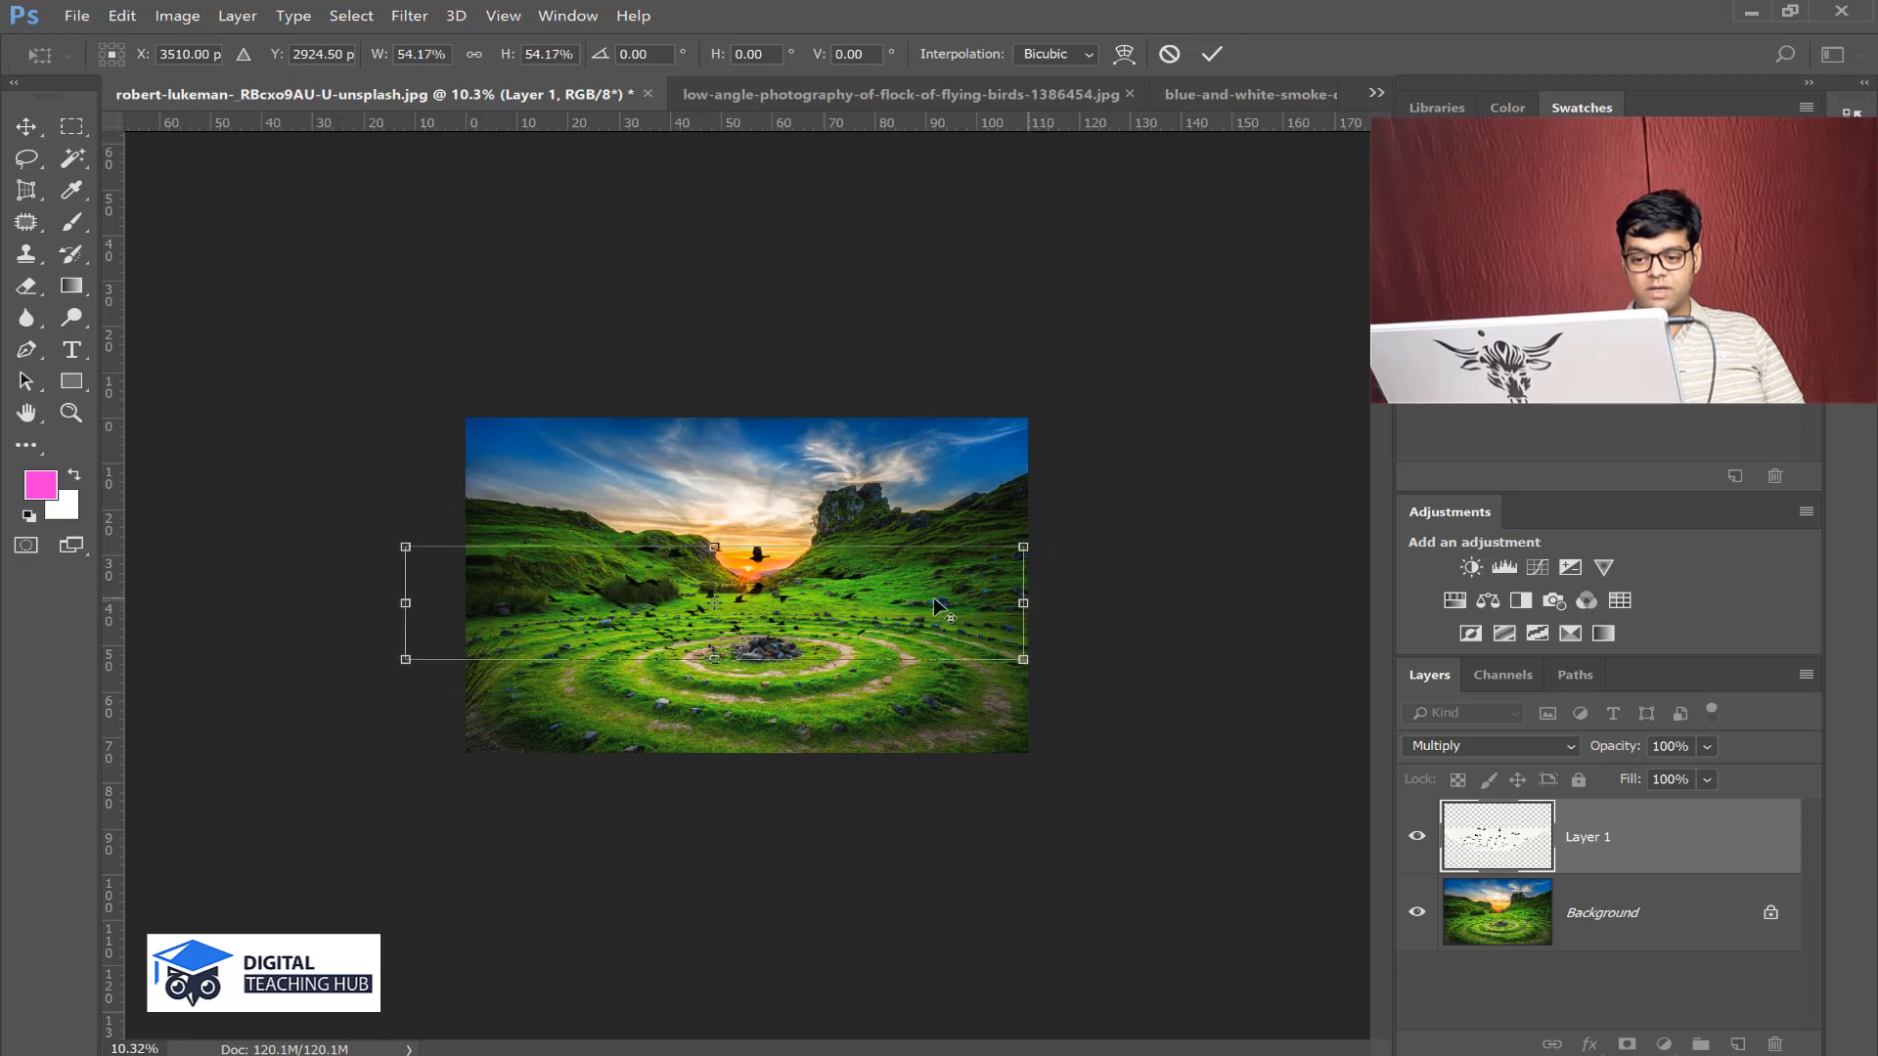
{"action": "left_click_drag", "start_coordinate": [906, 595], "coordinate": [917, 455]}
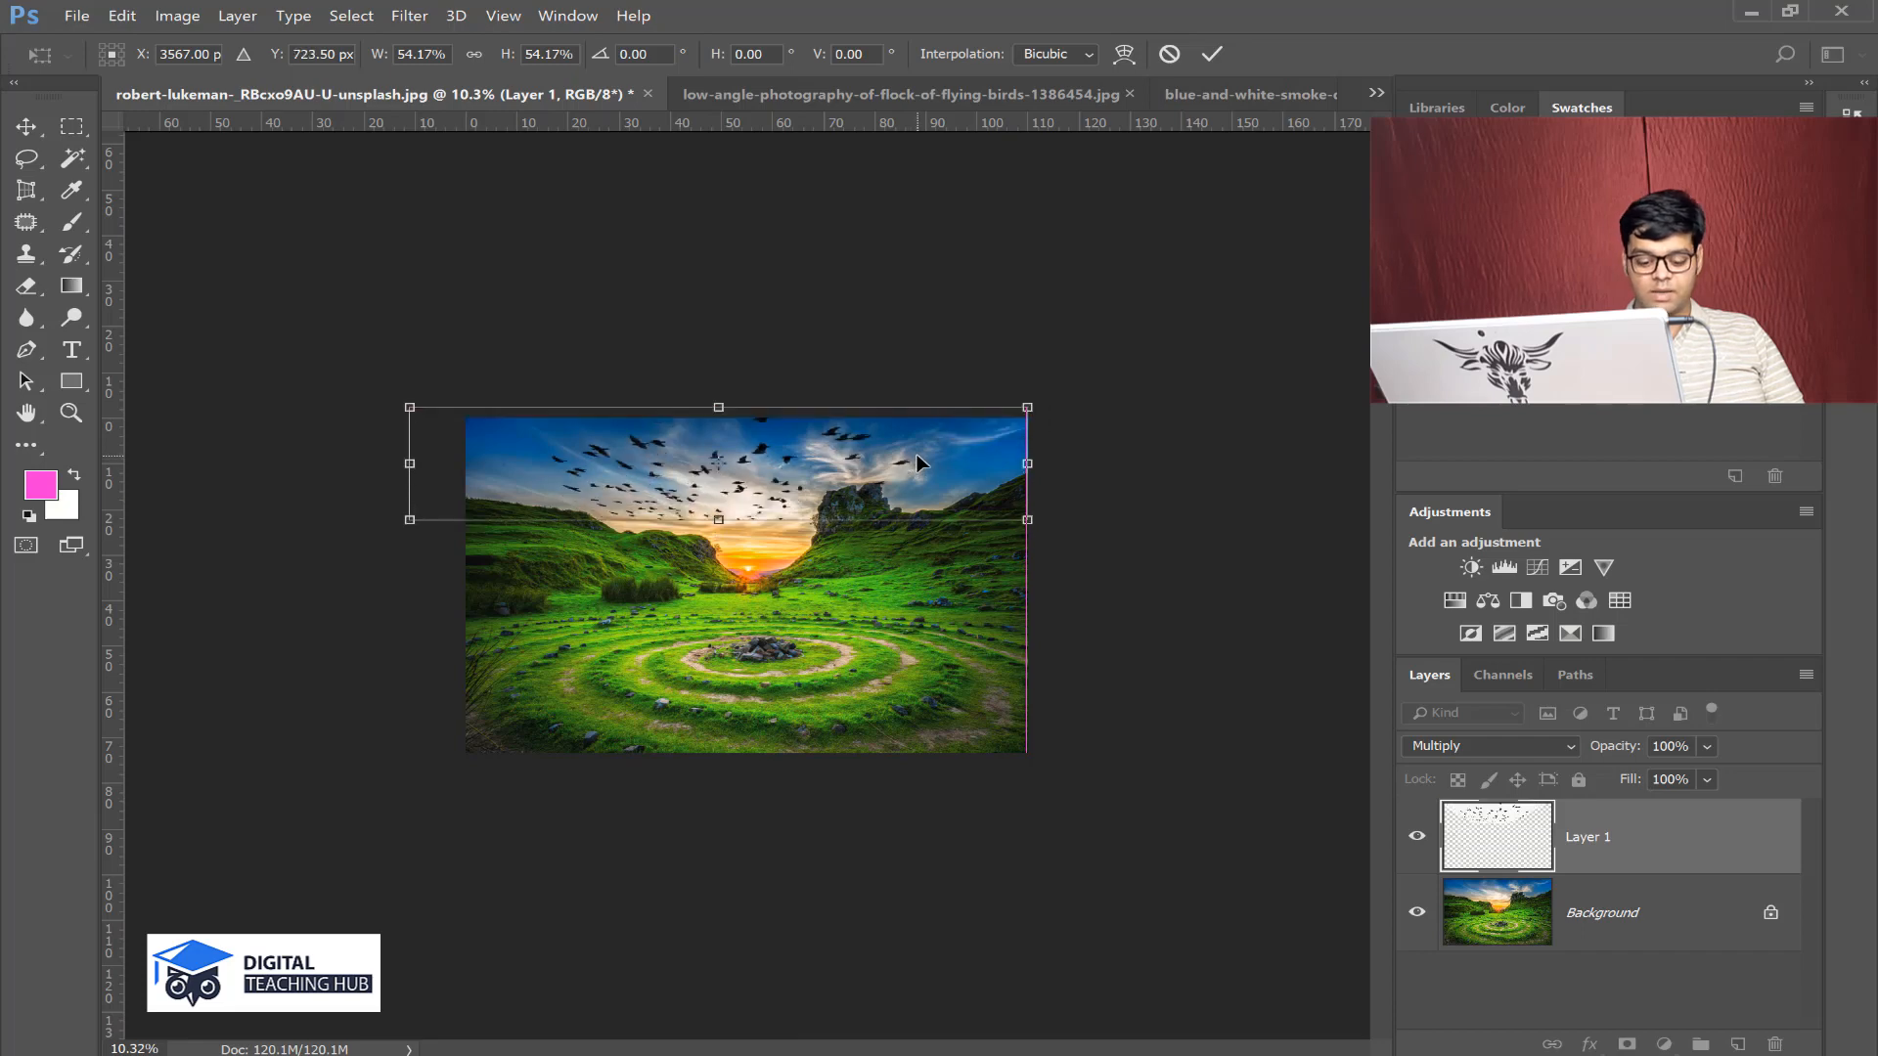
{"action": "key", "text": "Return"}
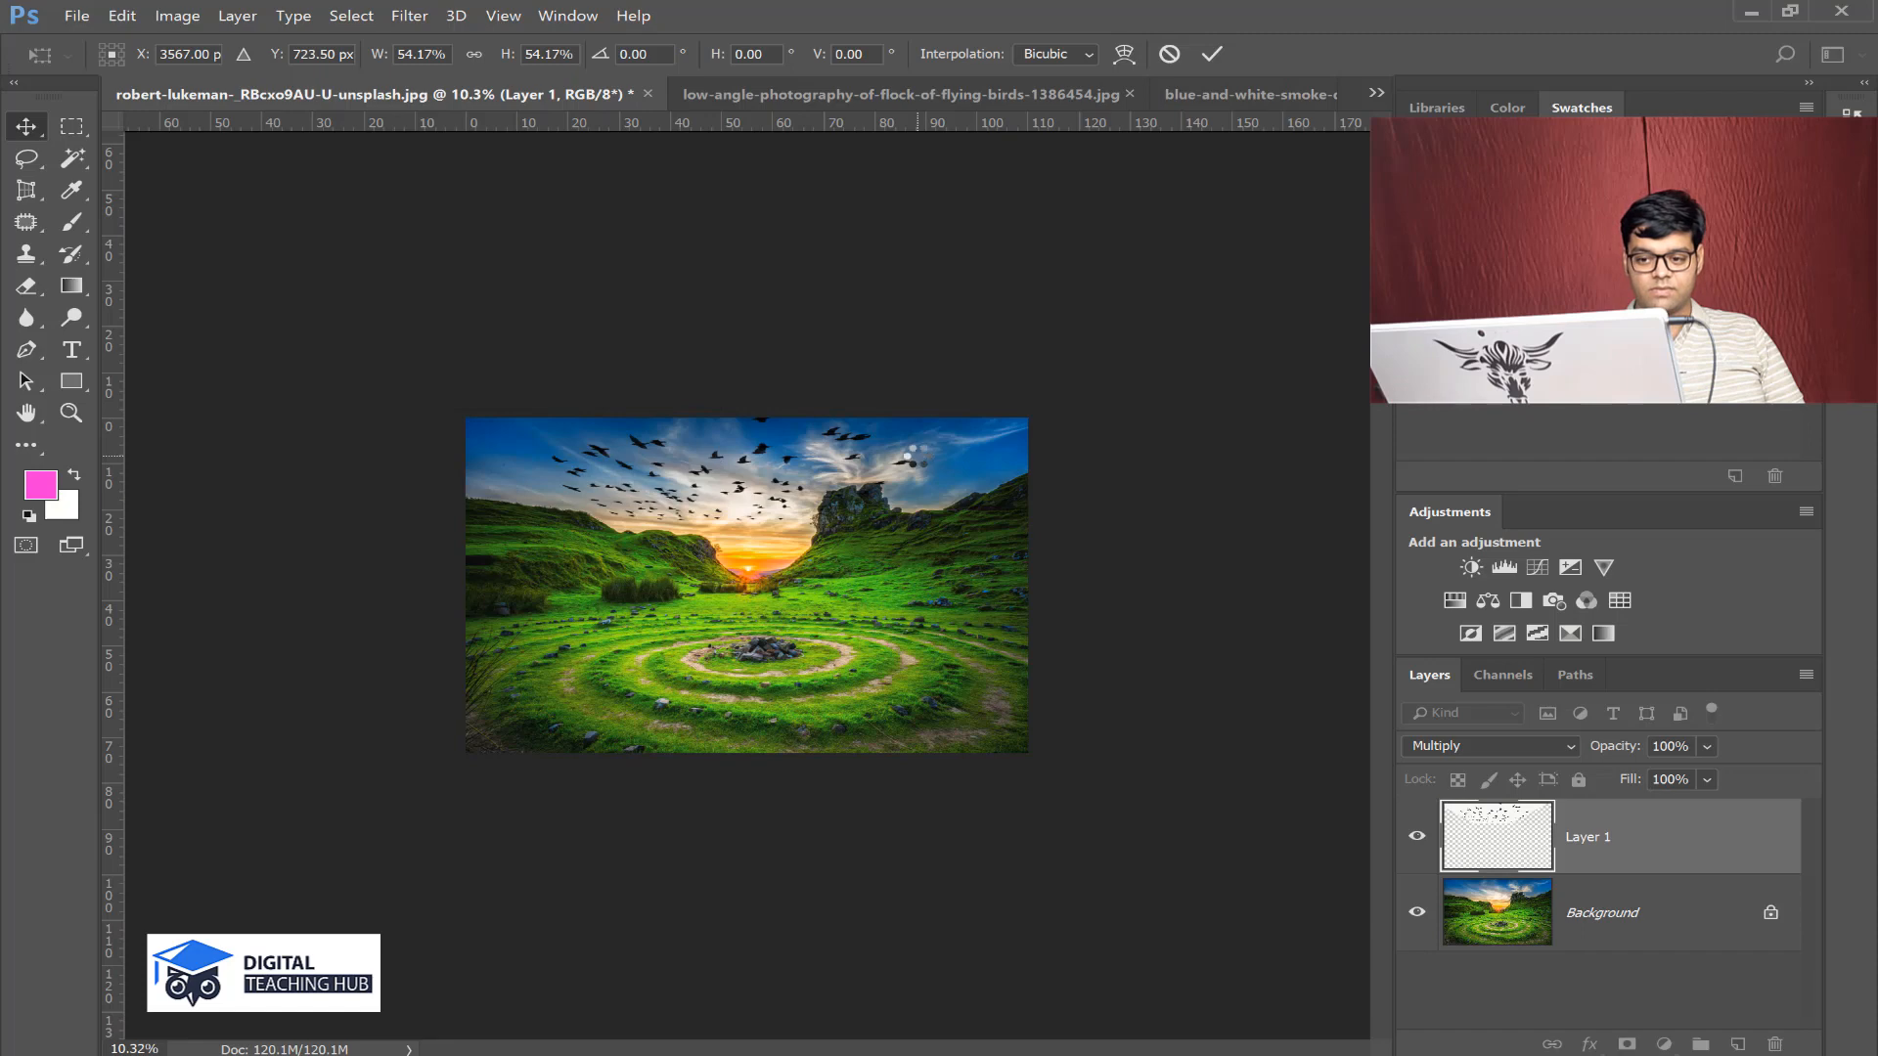
{"action": "key", "text": "ctrl+0"}
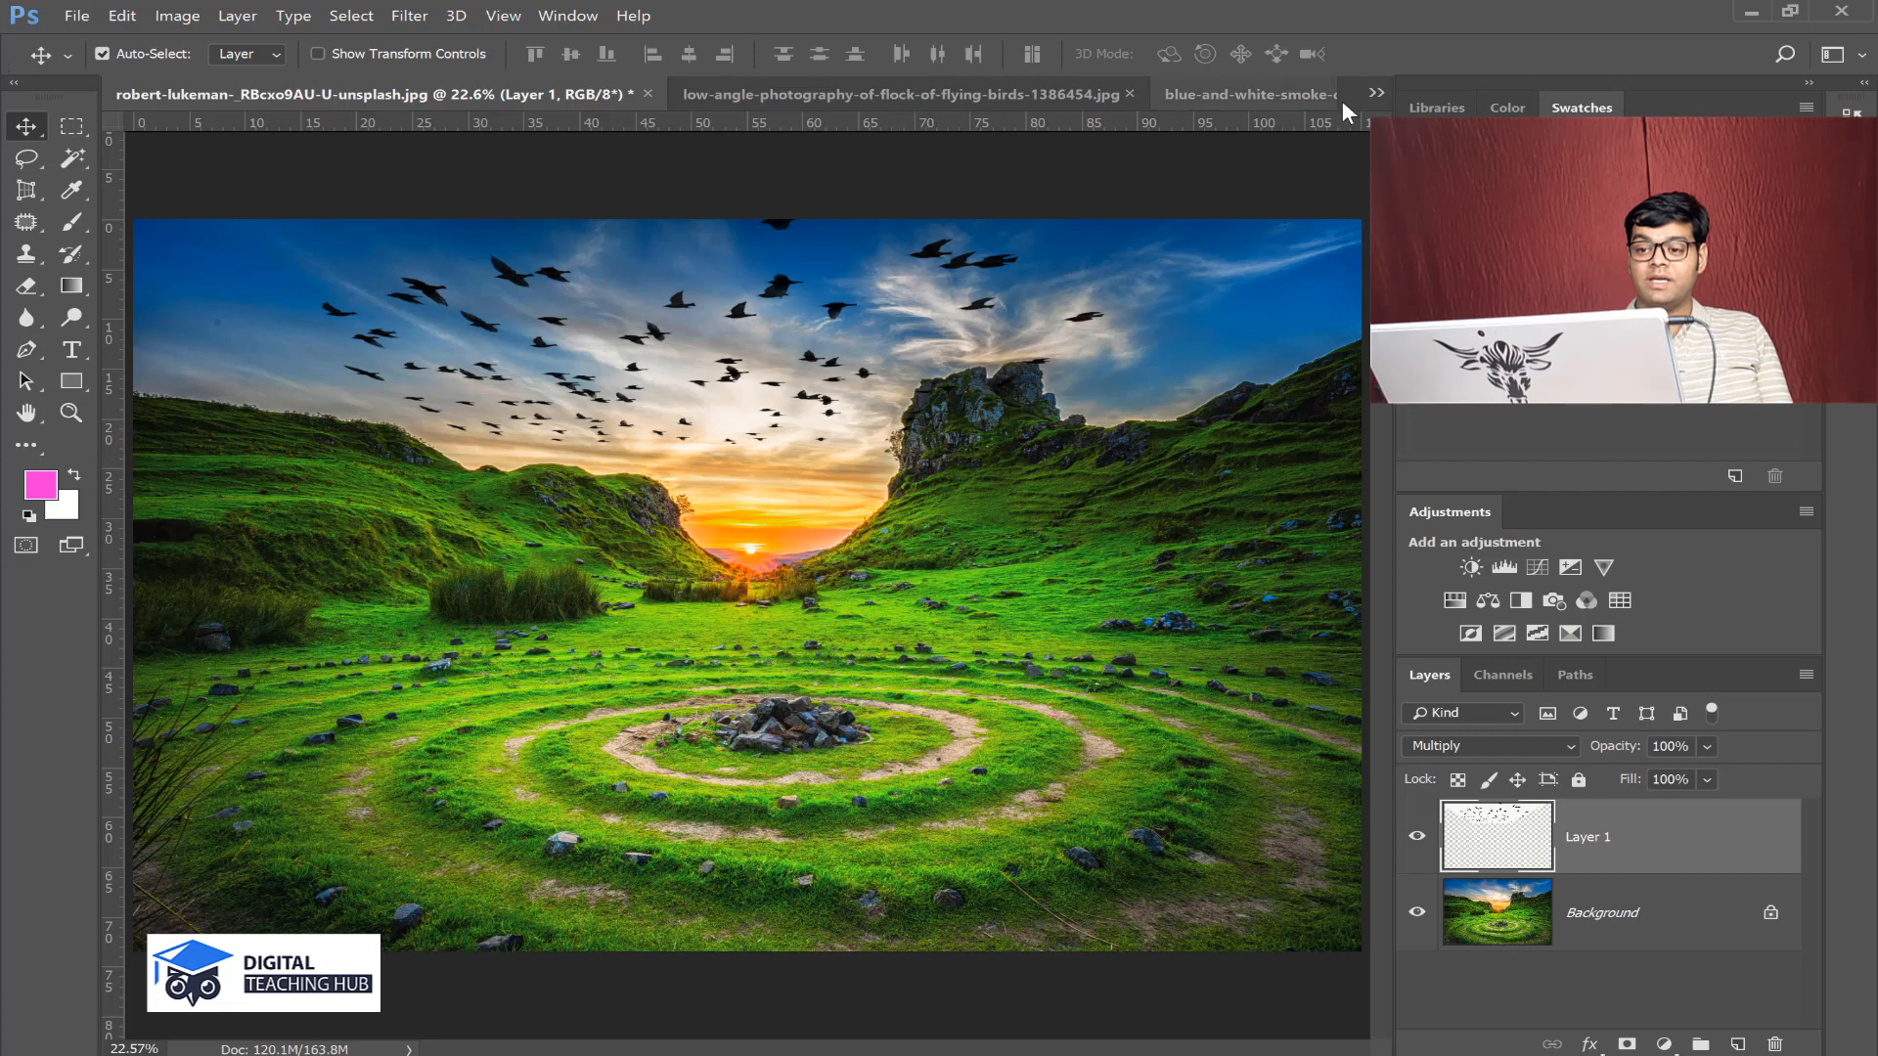
- Copy a rectangular area around the eagle from animal-4983984_1920.jpg and paste it into the landscape document as a new layer
{"action": "left_click", "coordinate": [1377, 91]}
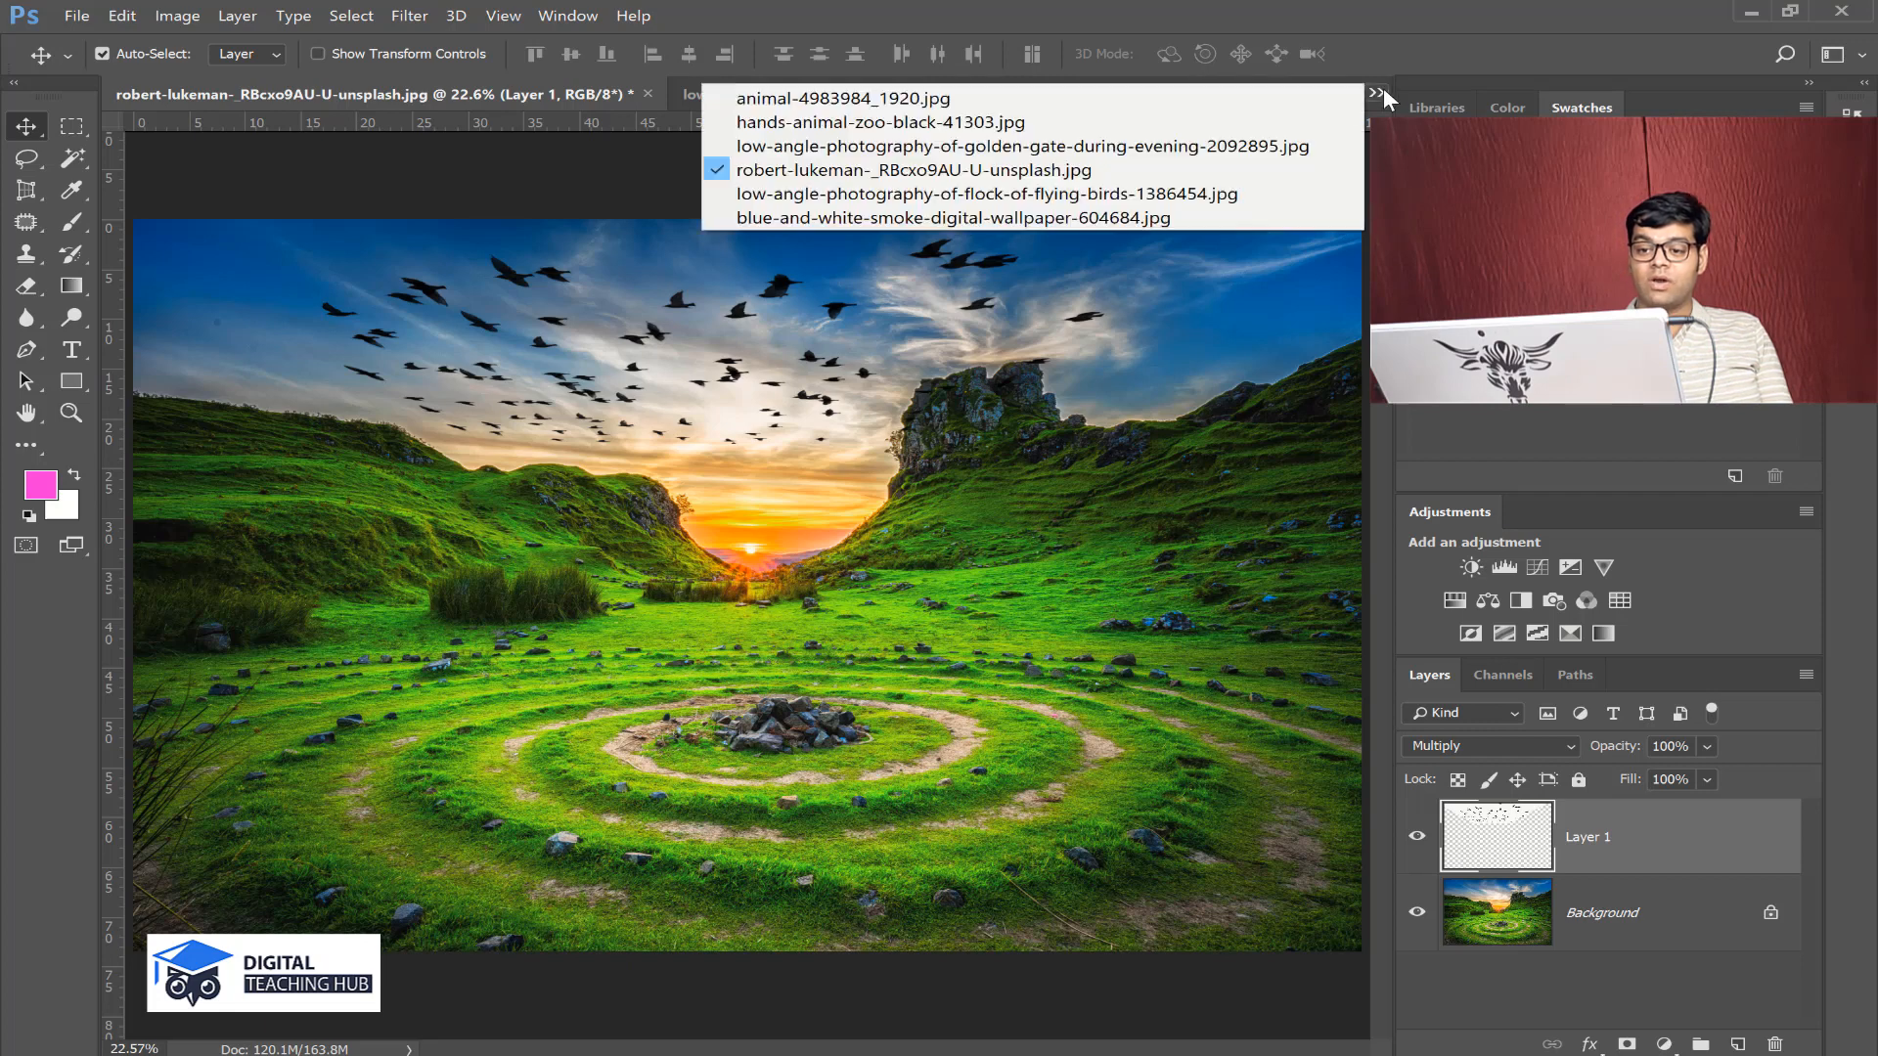
{"action": "left_click", "coordinate": [1114, 98]}
{"action": "key", "text": "m"}
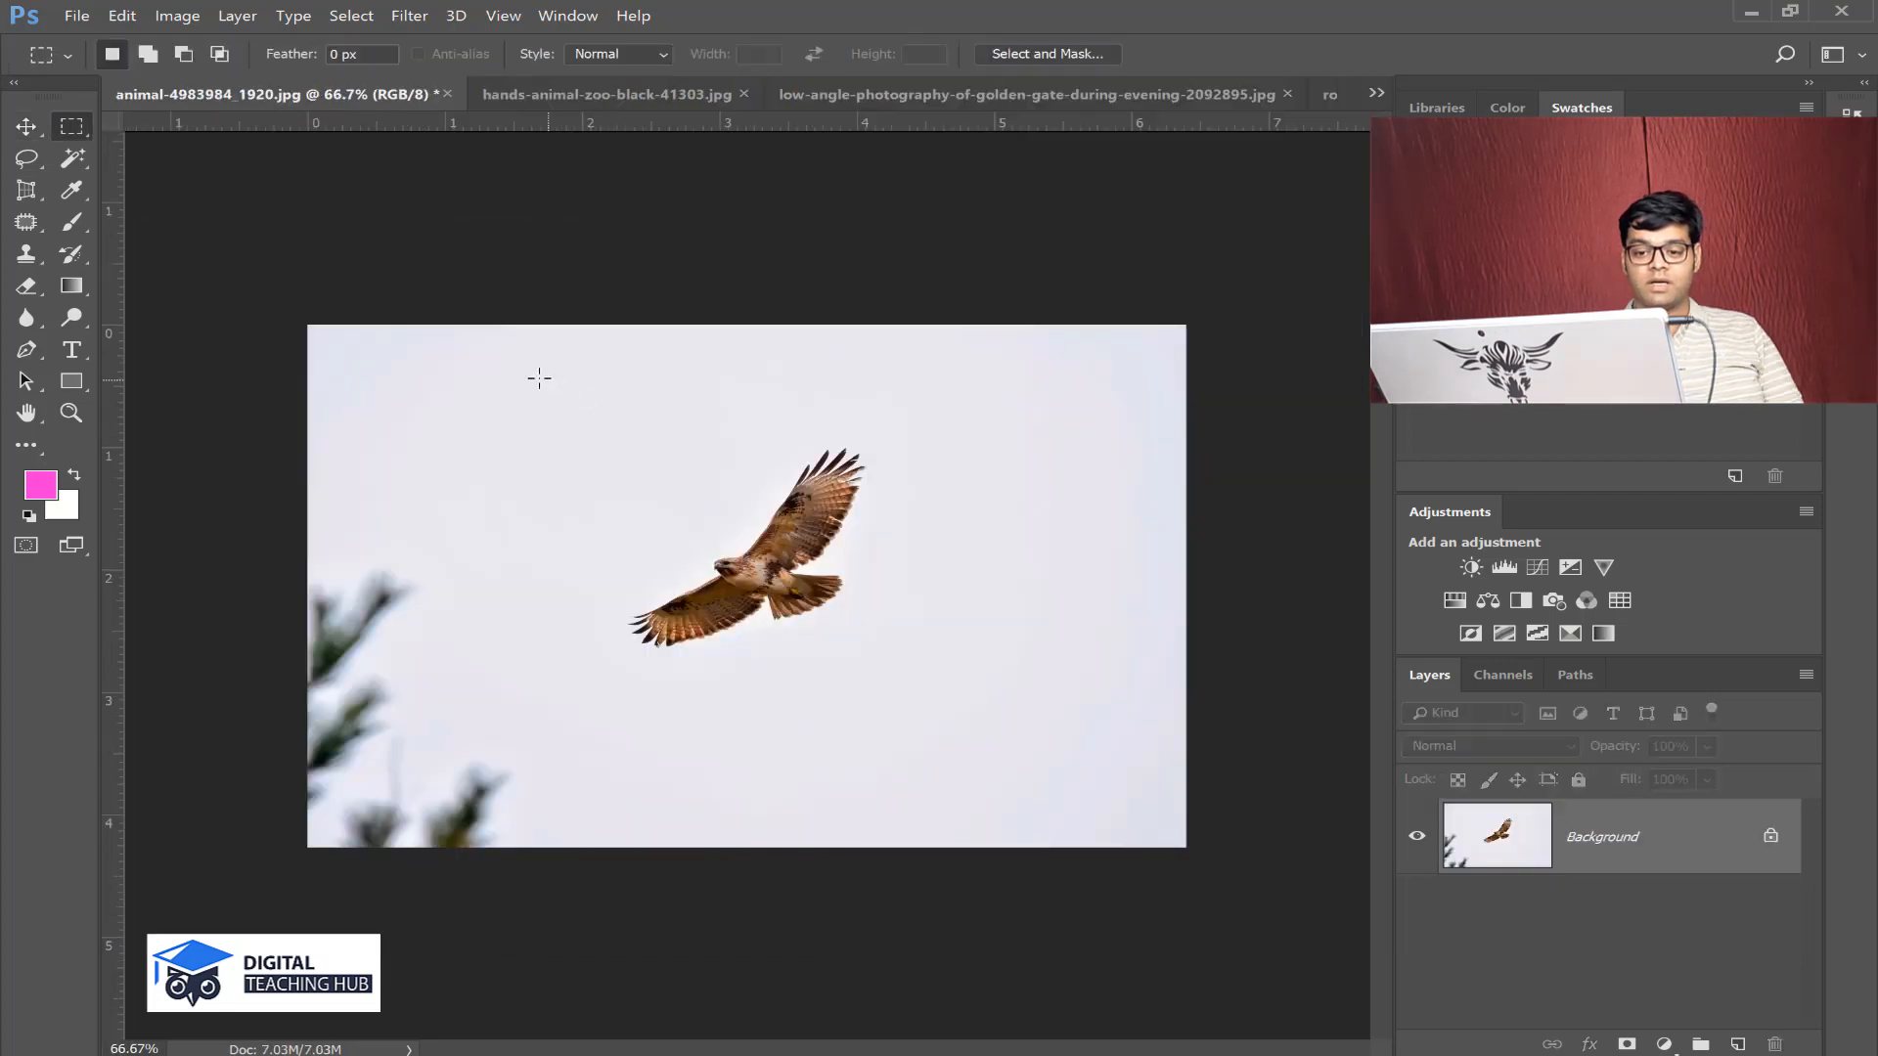
{"action": "left_click_drag", "start_coordinate": [741, 565], "coordinate": [989, 697]}
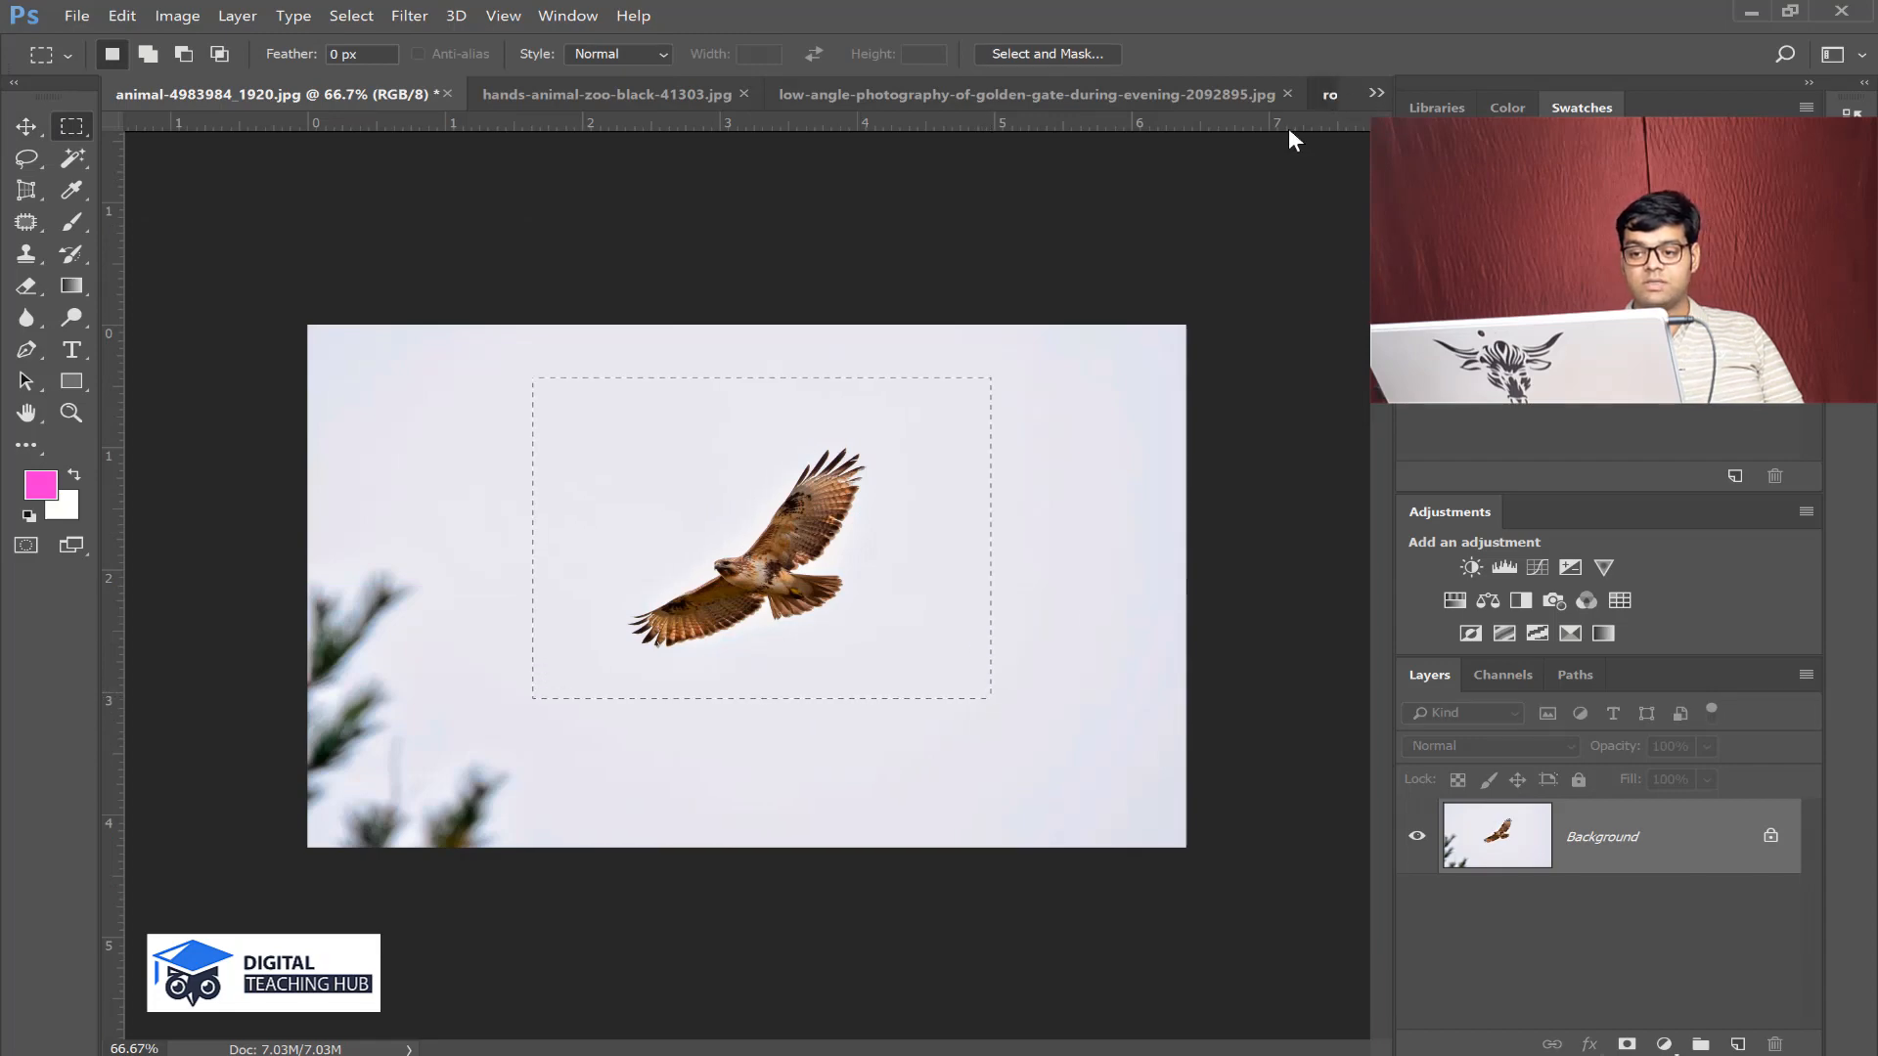
{"action": "key", "text": "ctrl+v"}
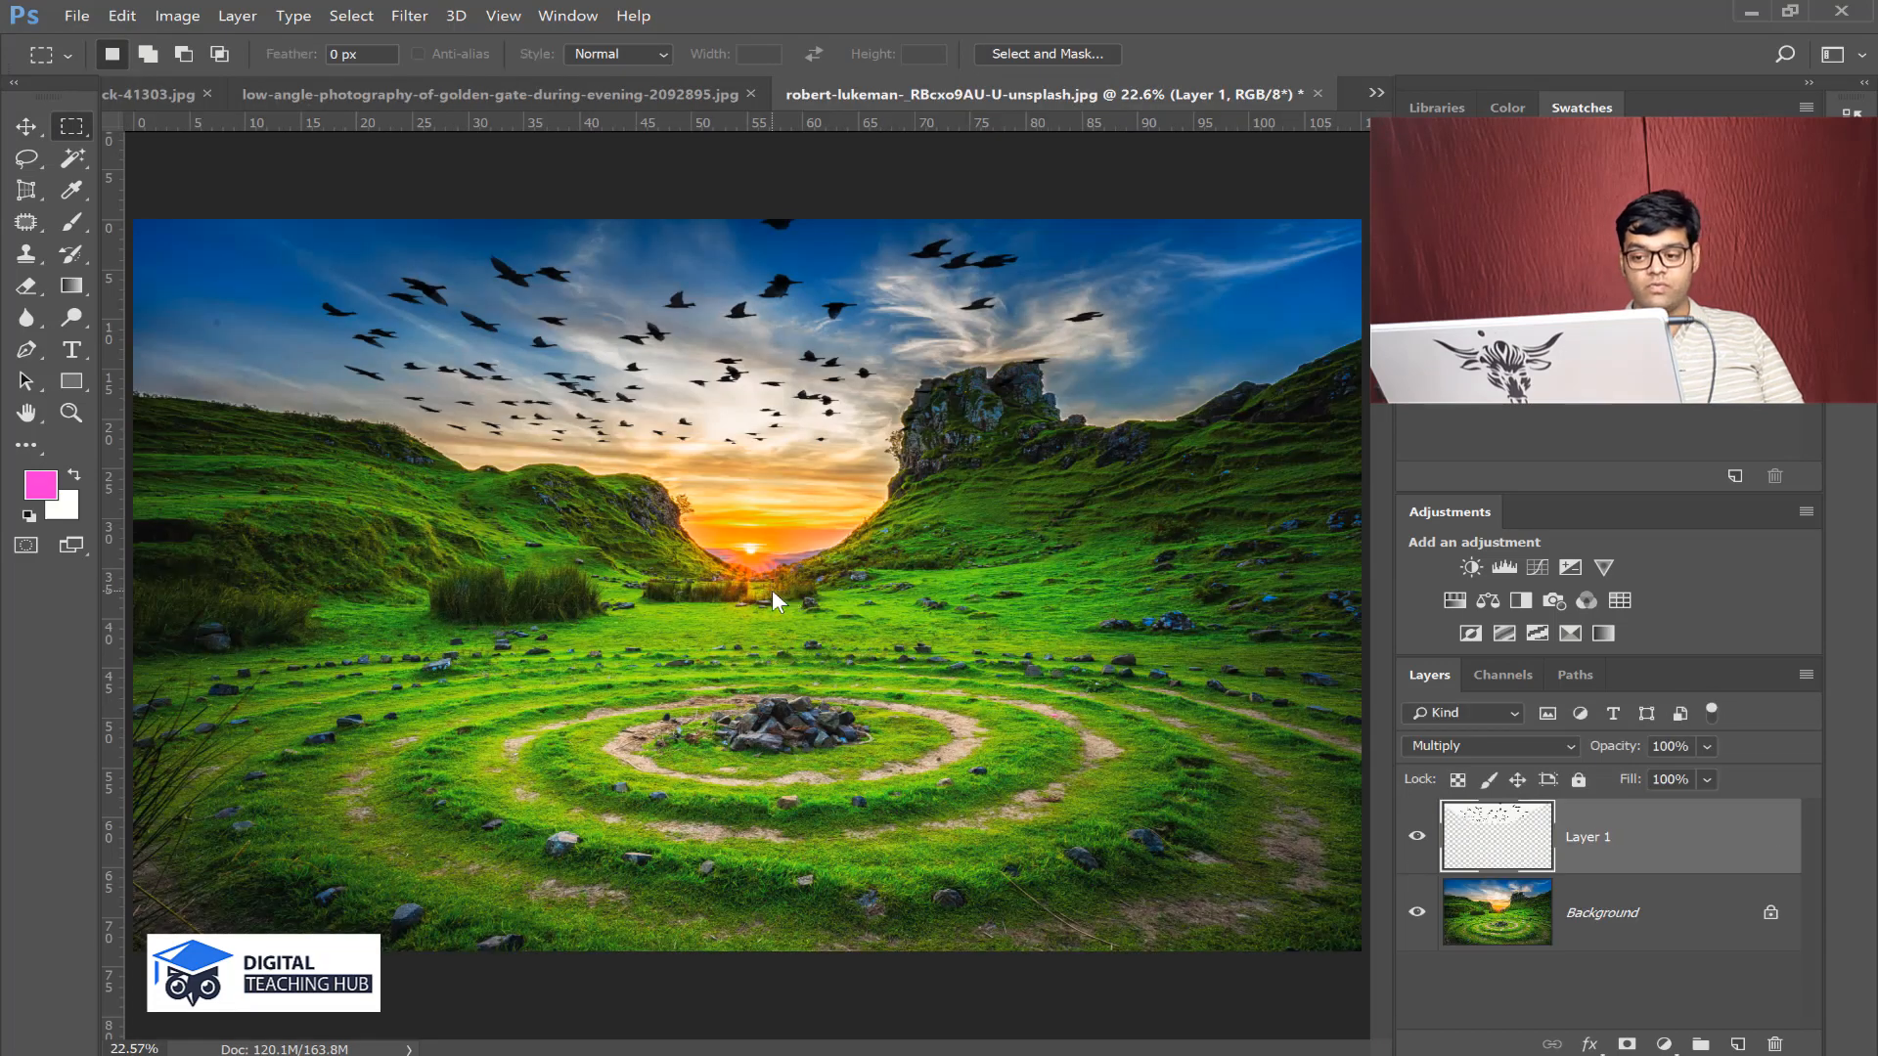
{"action": "left_click", "coordinate": [1083, 541]}
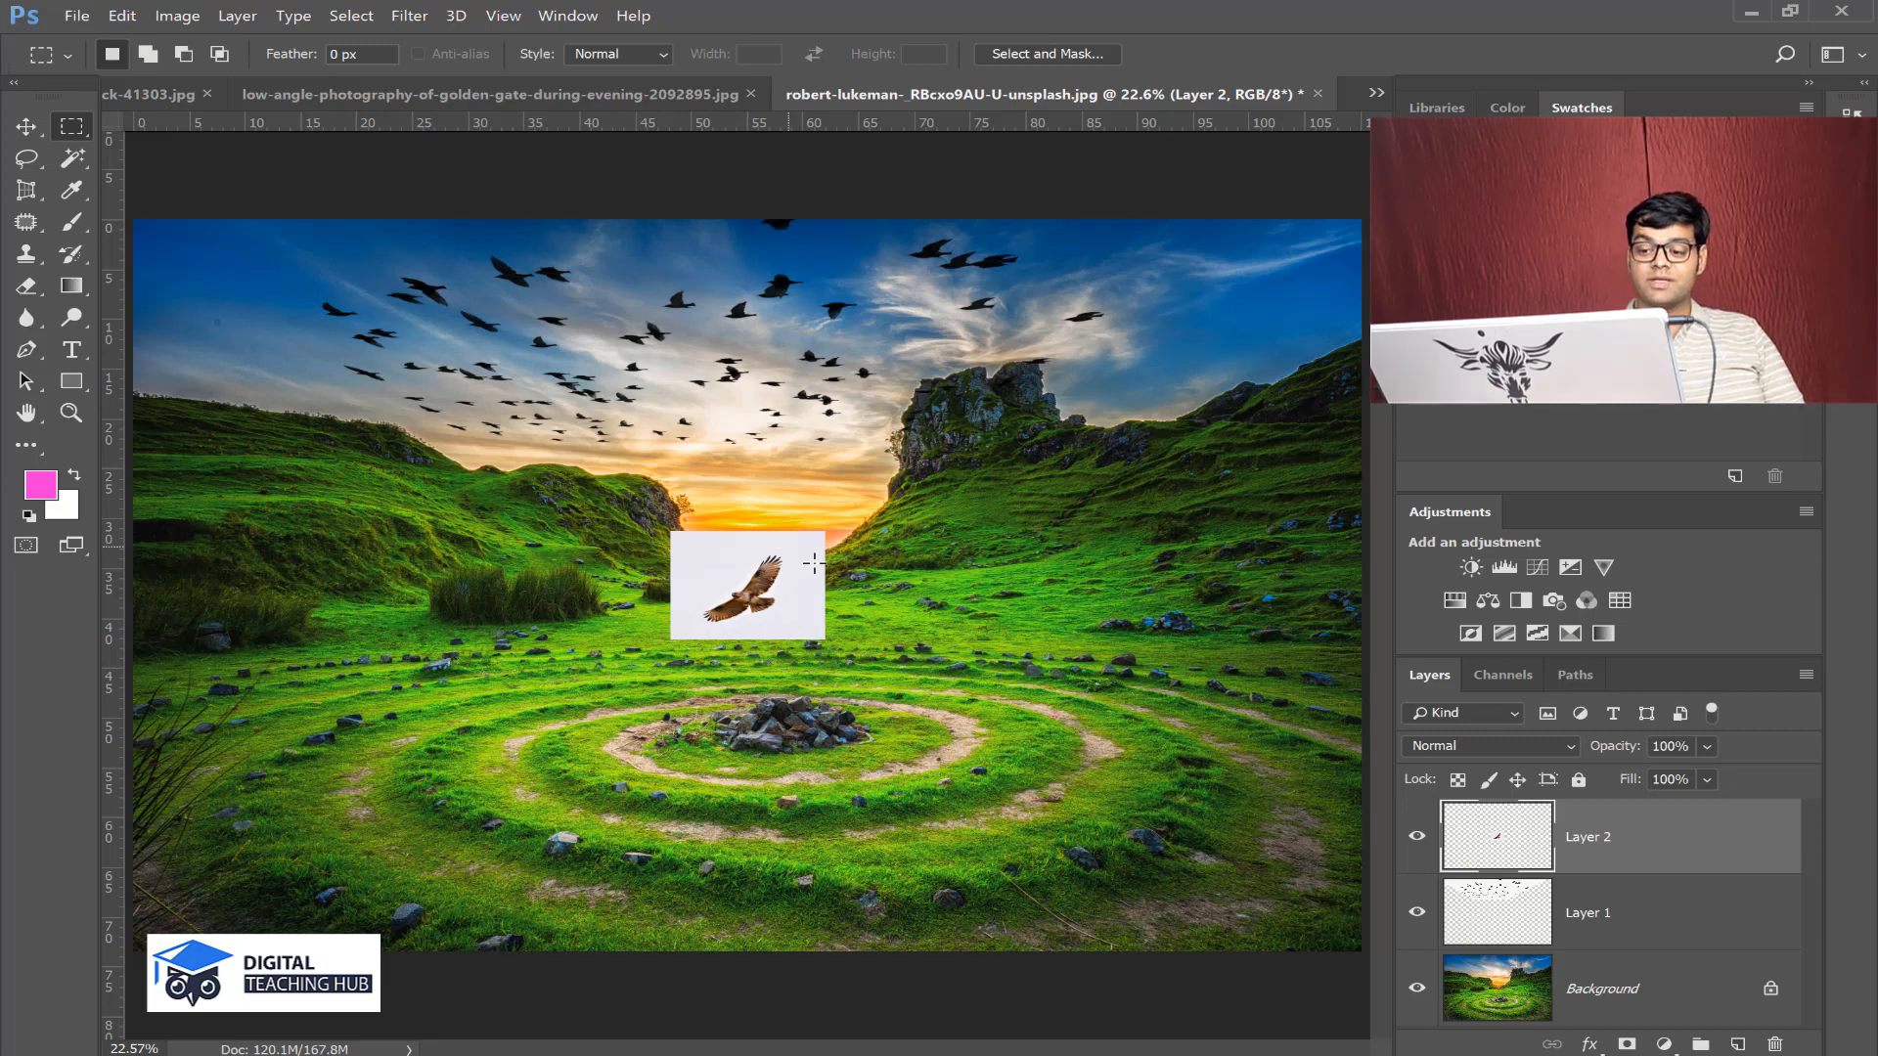
- Set the pasted eagle layer to Multiply and move the eagle just above the setting sun
{"action": "left_click", "coordinate": [1539, 751]}
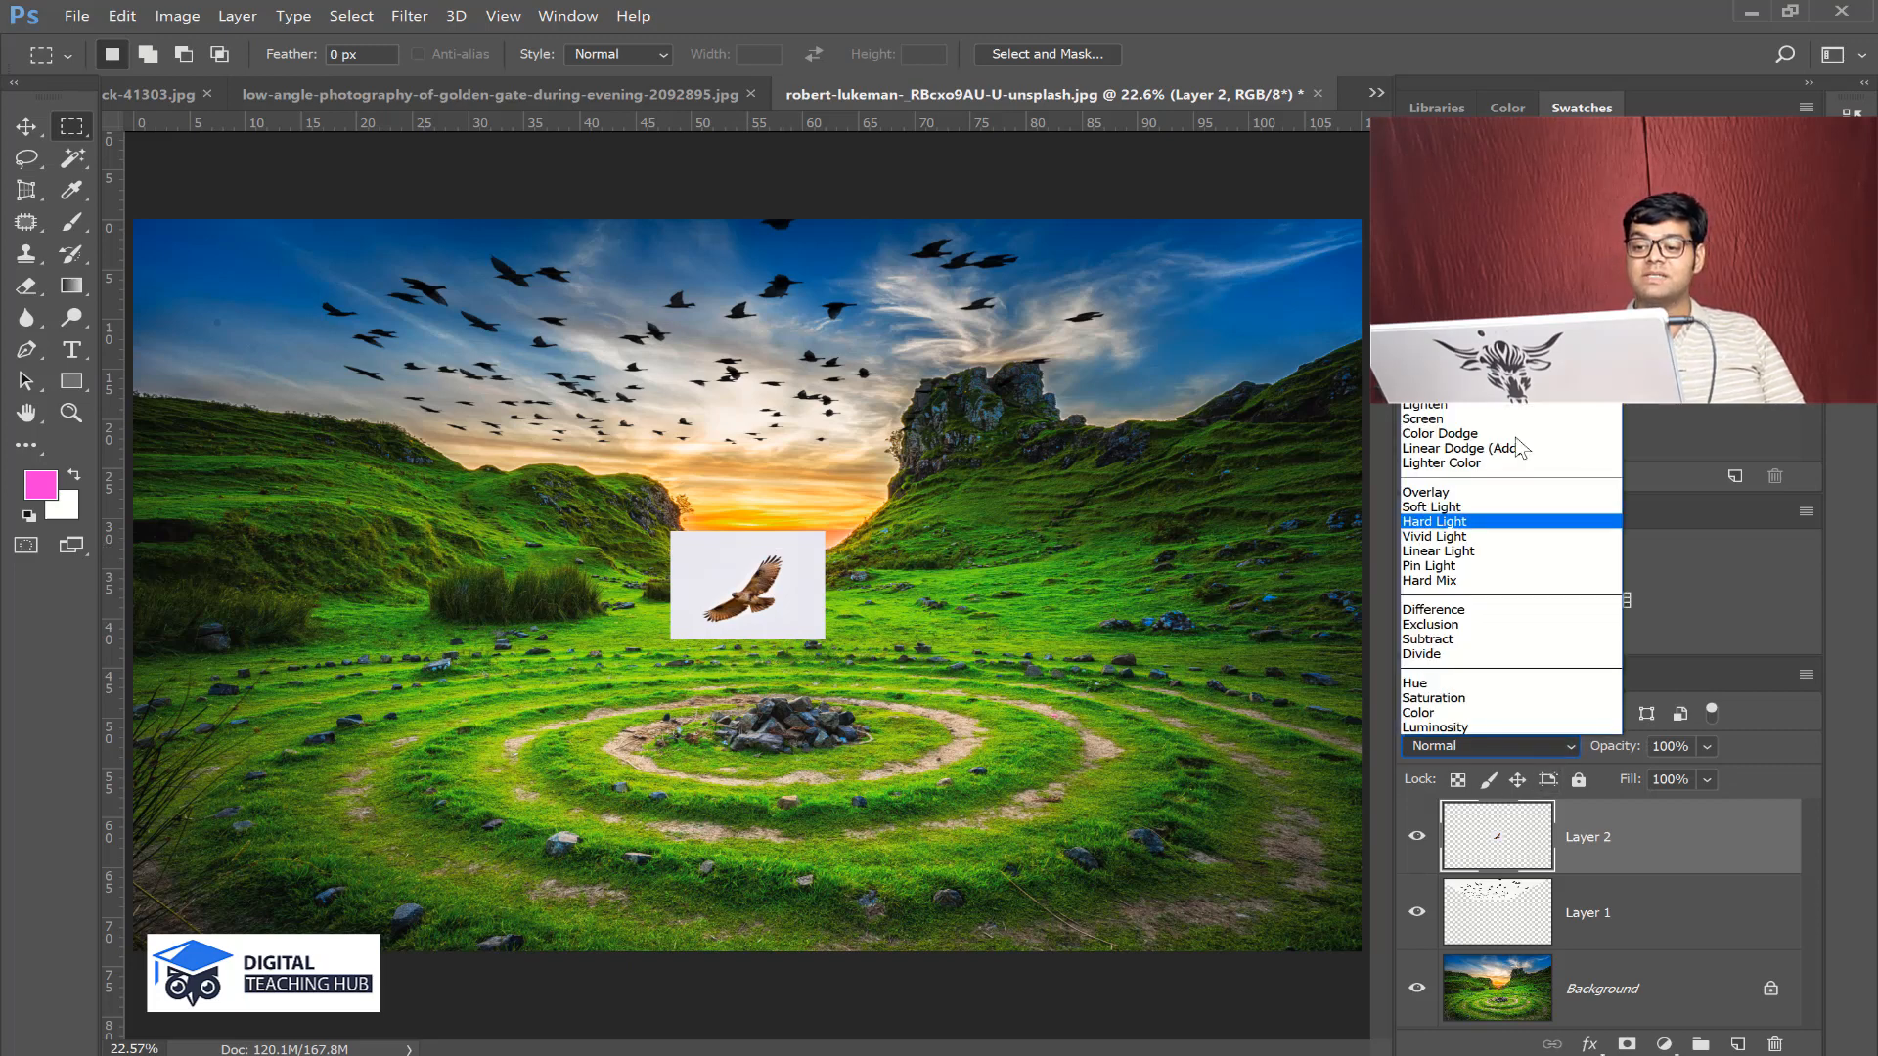
{"action": "left_click", "coordinate": [1448, 331]}
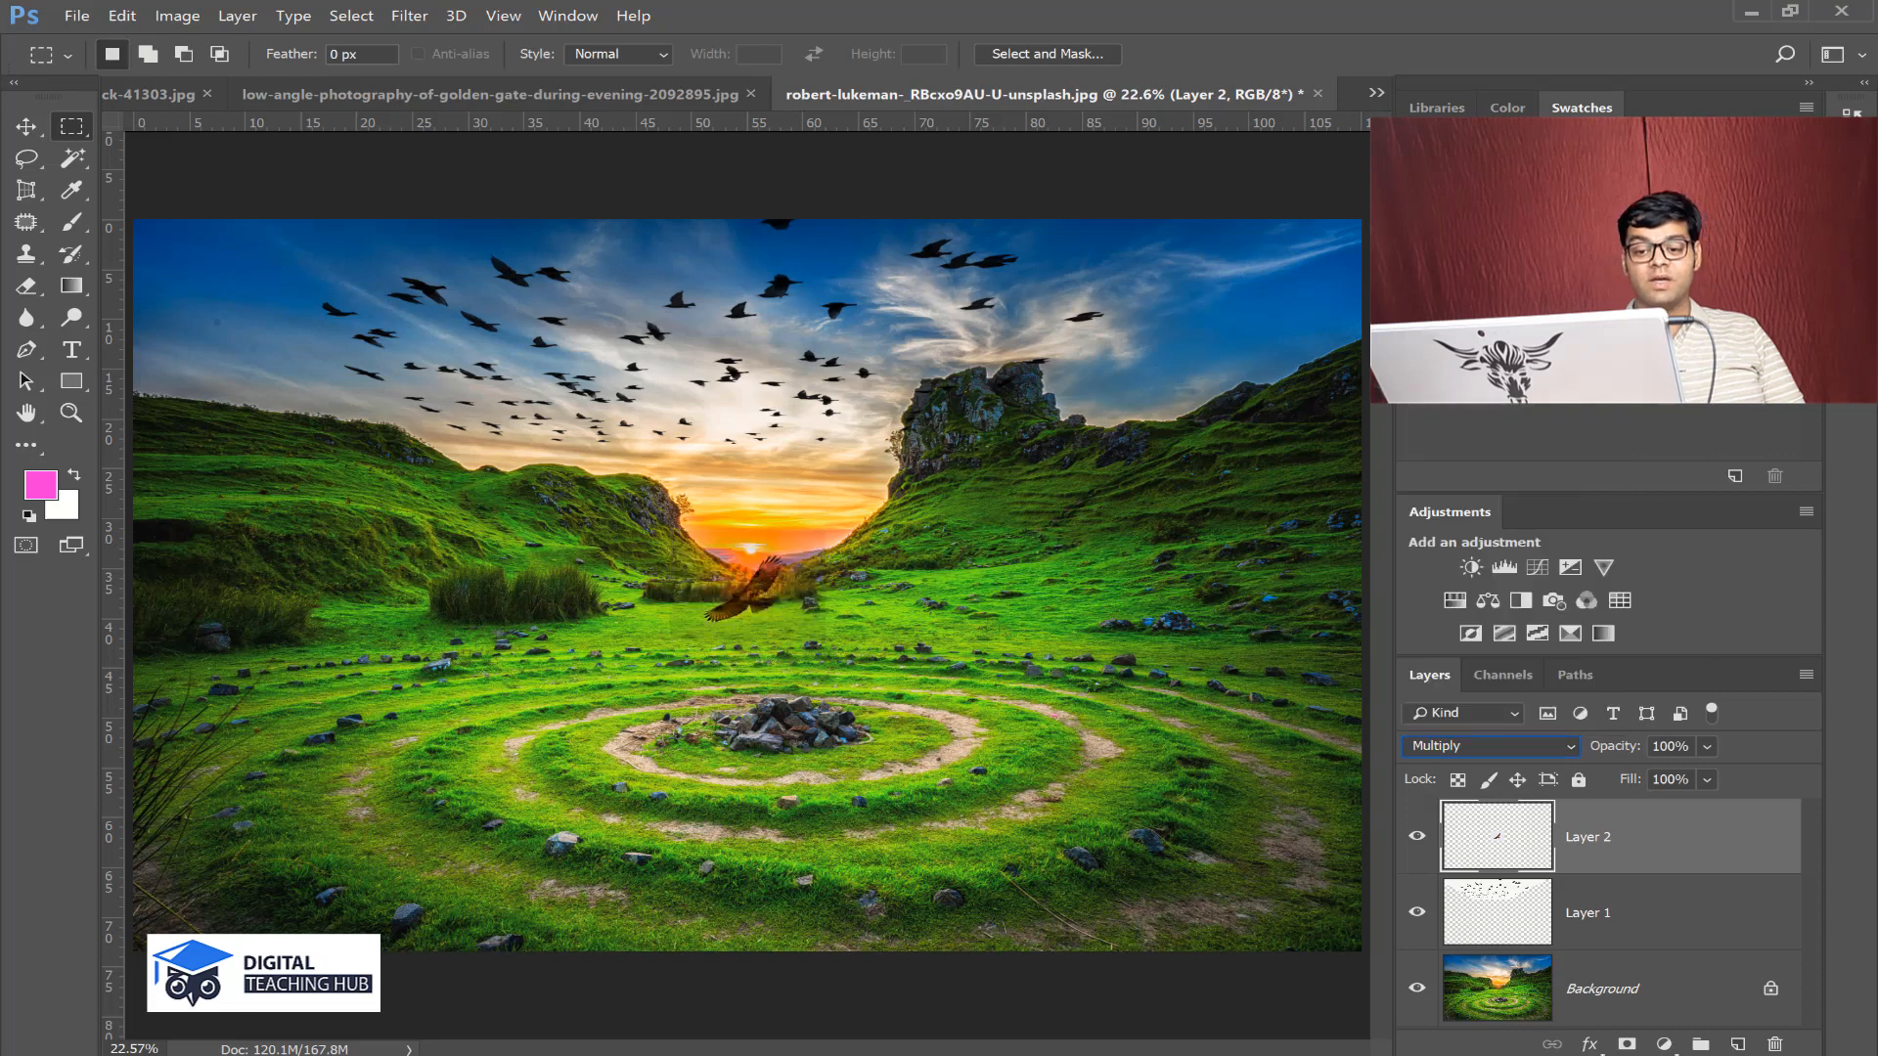
{"action": "left_click", "coordinate": [26, 126]}
{"action": "left_click_drag", "start_coordinate": [789, 620], "coordinate": [830, 517]}
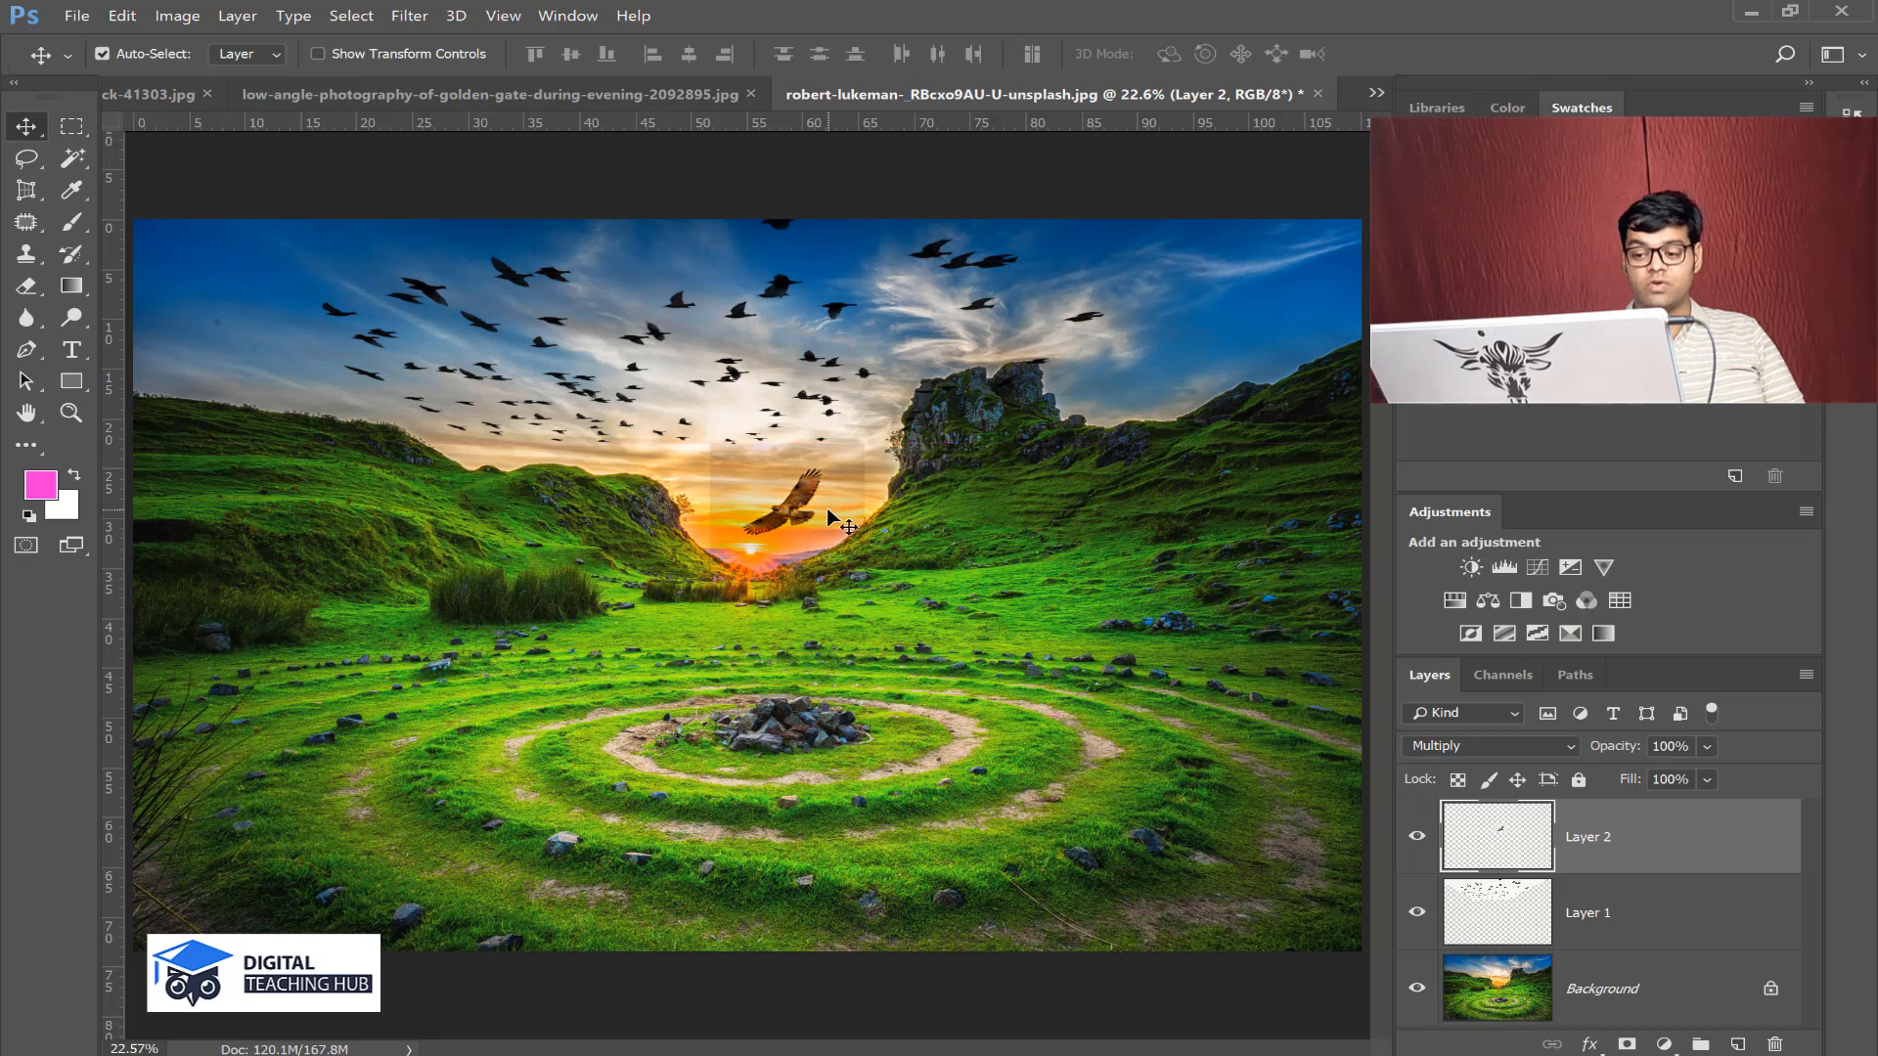
- Add a Levels adjustment clipped to the eagle layer and set its white input level to 235
{"action": "left_click", "coordinate": [1504, 569]}
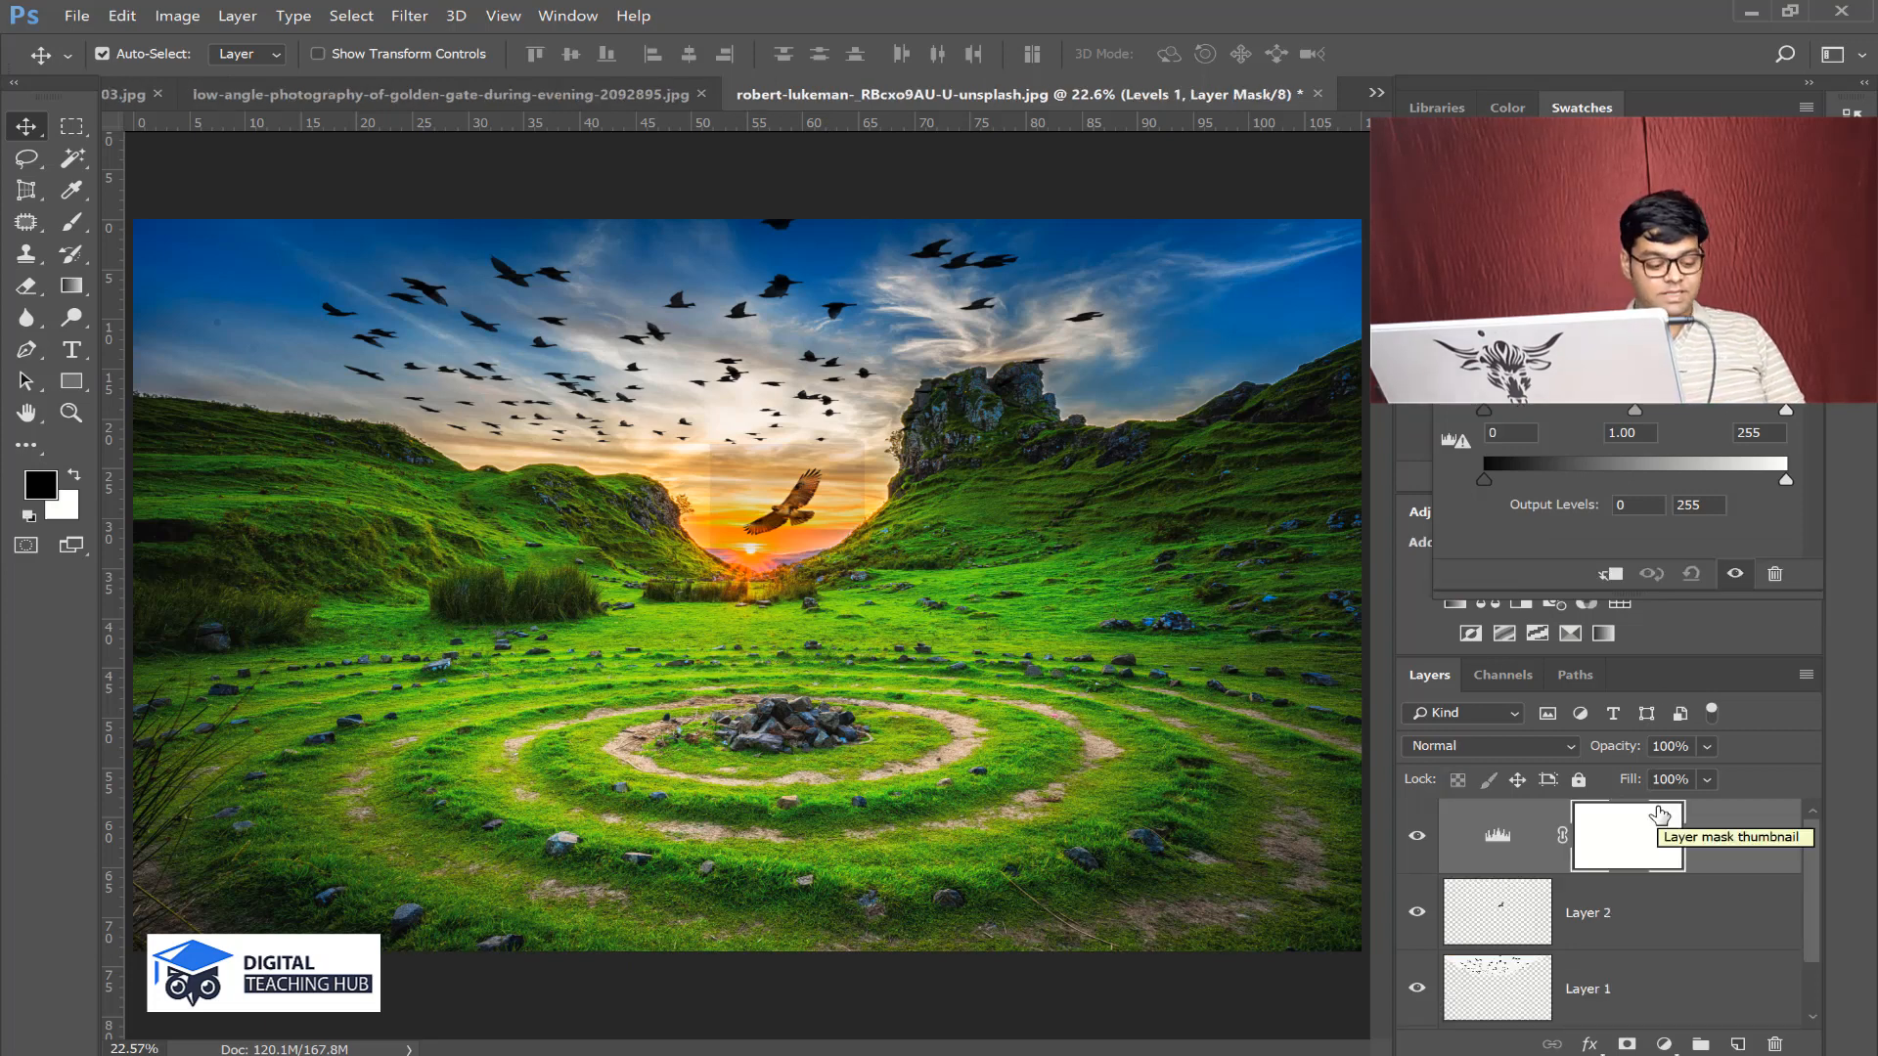
{"action": "left_click", "coordinate": [1633, 871], "text": "alt"}
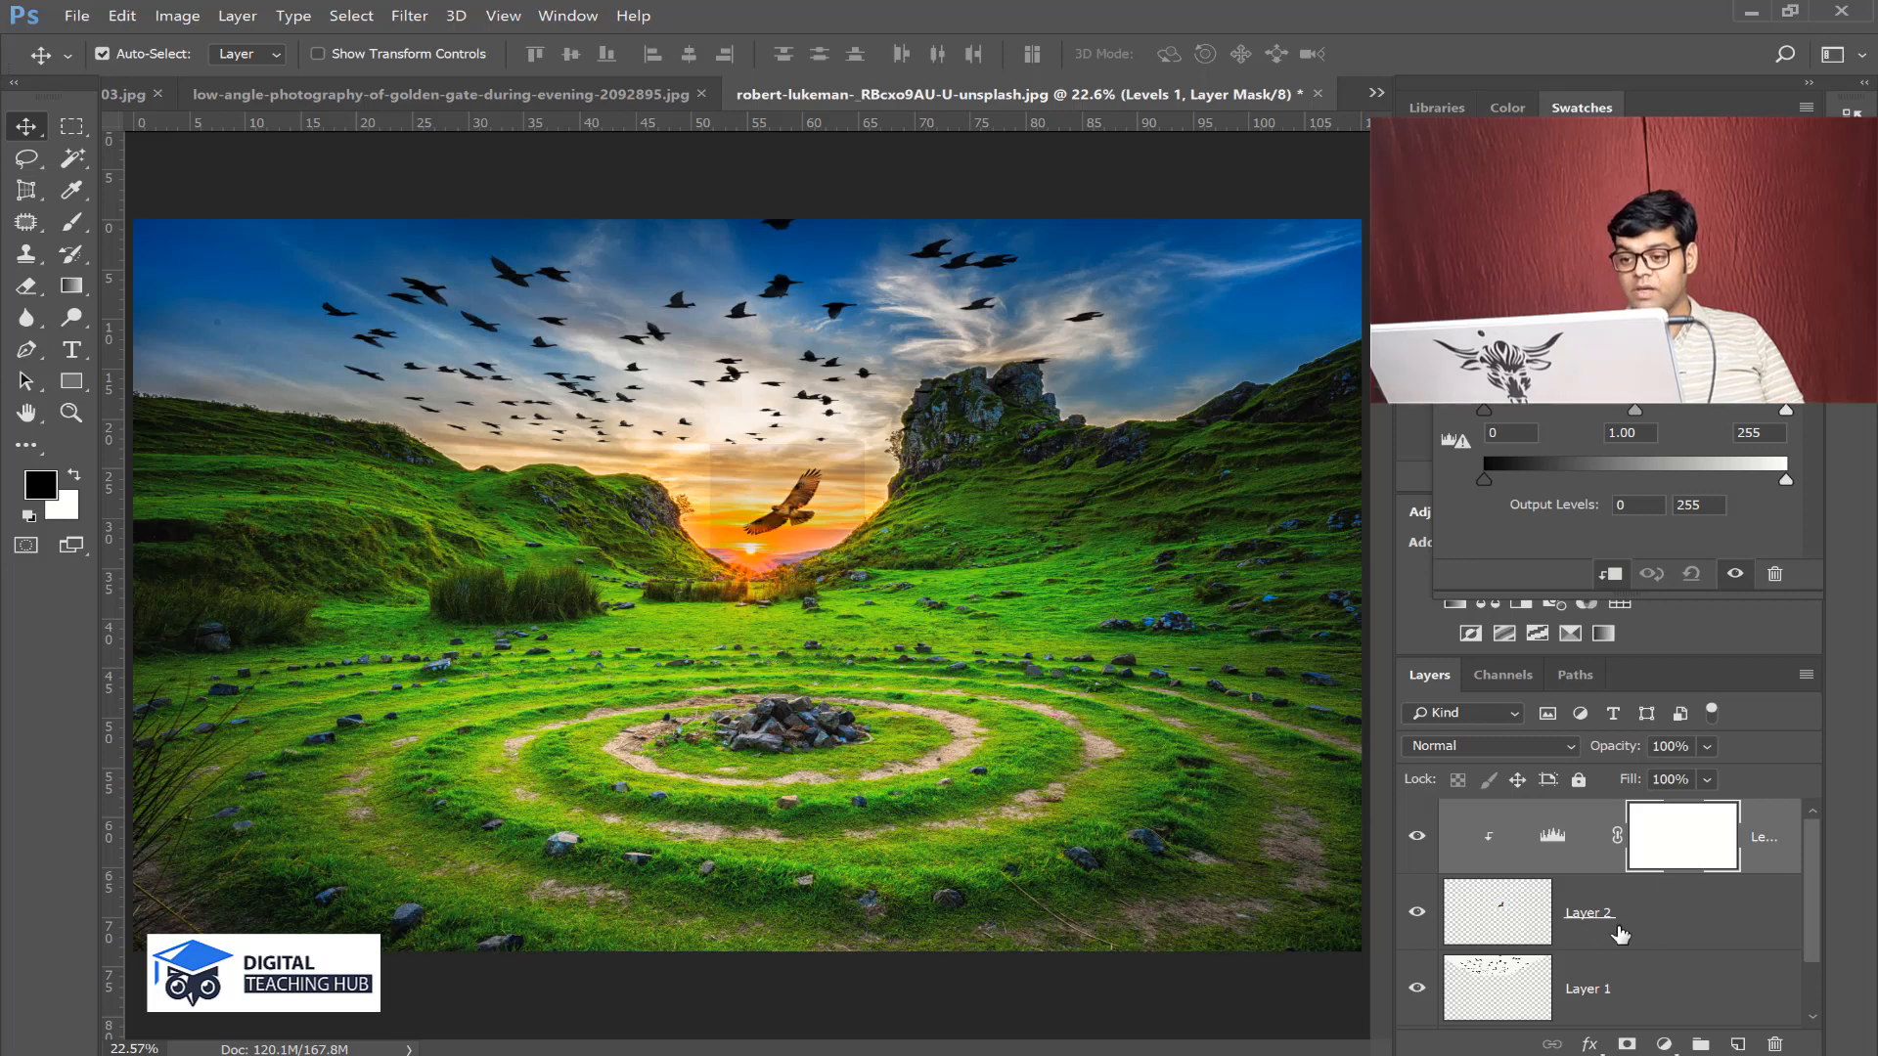
{"action": "left_click_drag", "start_coordinate": [1784, 409], "coordinate": [1763, 405]}
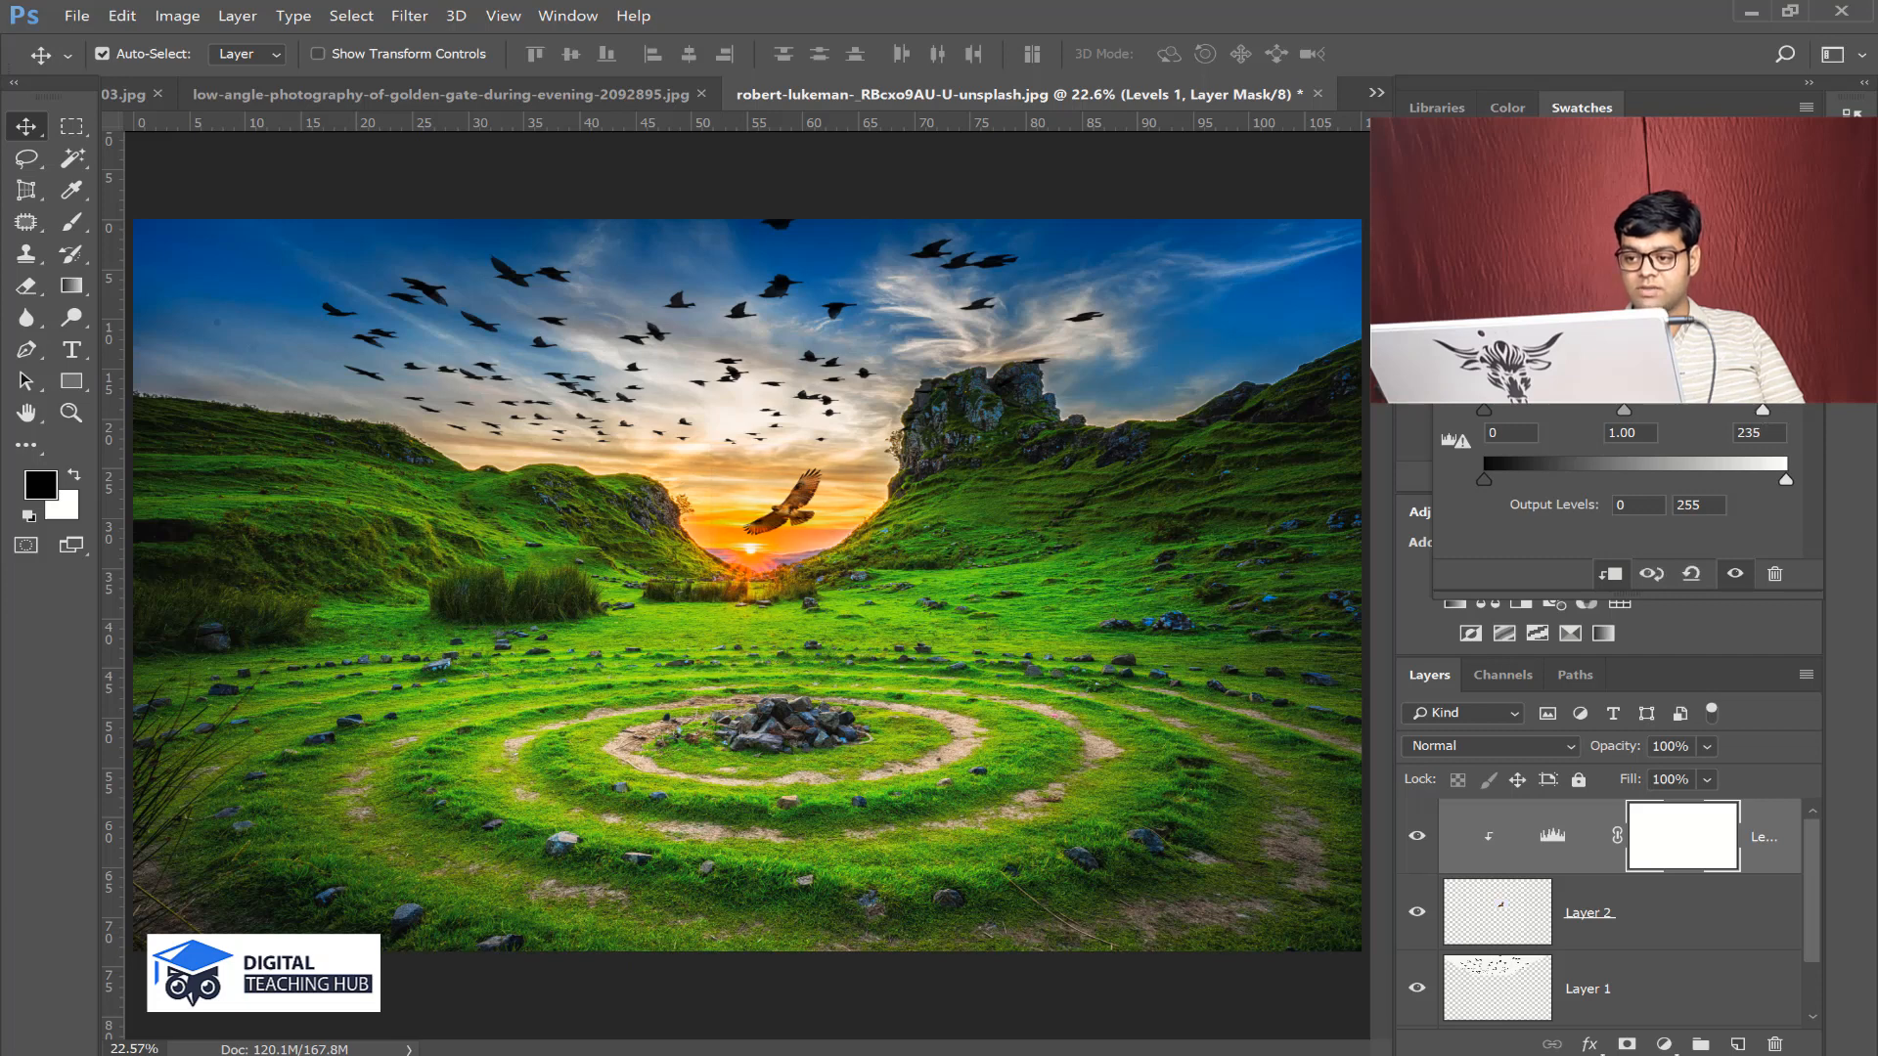
{"action": "left_click", "coordinate": [1783, 149]}
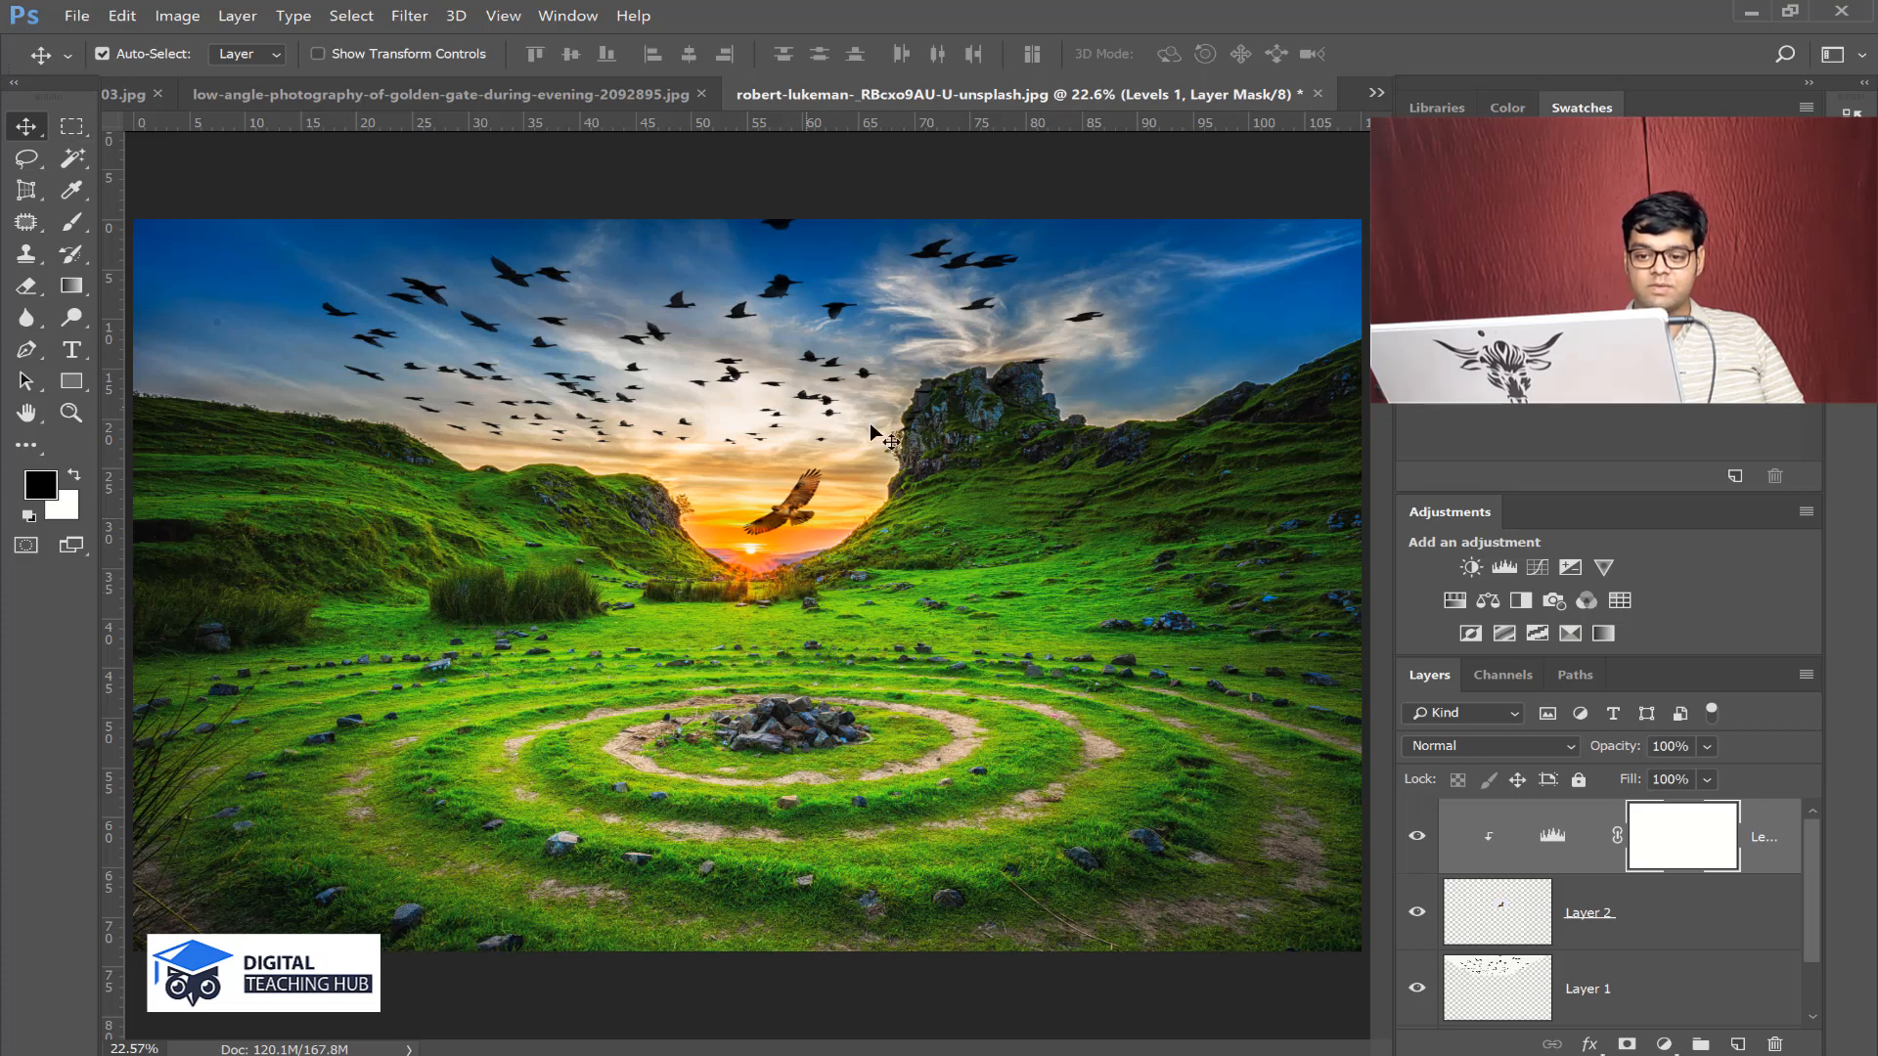
- Move the eagle into the blue sky above the right-hand hill and widen its layer's upper edge with a Perspective transform
{"action": "left_click", "coordinate": [806, 501]}
{"action": "left_click_drag", "start_coordinate": [1037, 391], "coordinate": [1180, 313]}
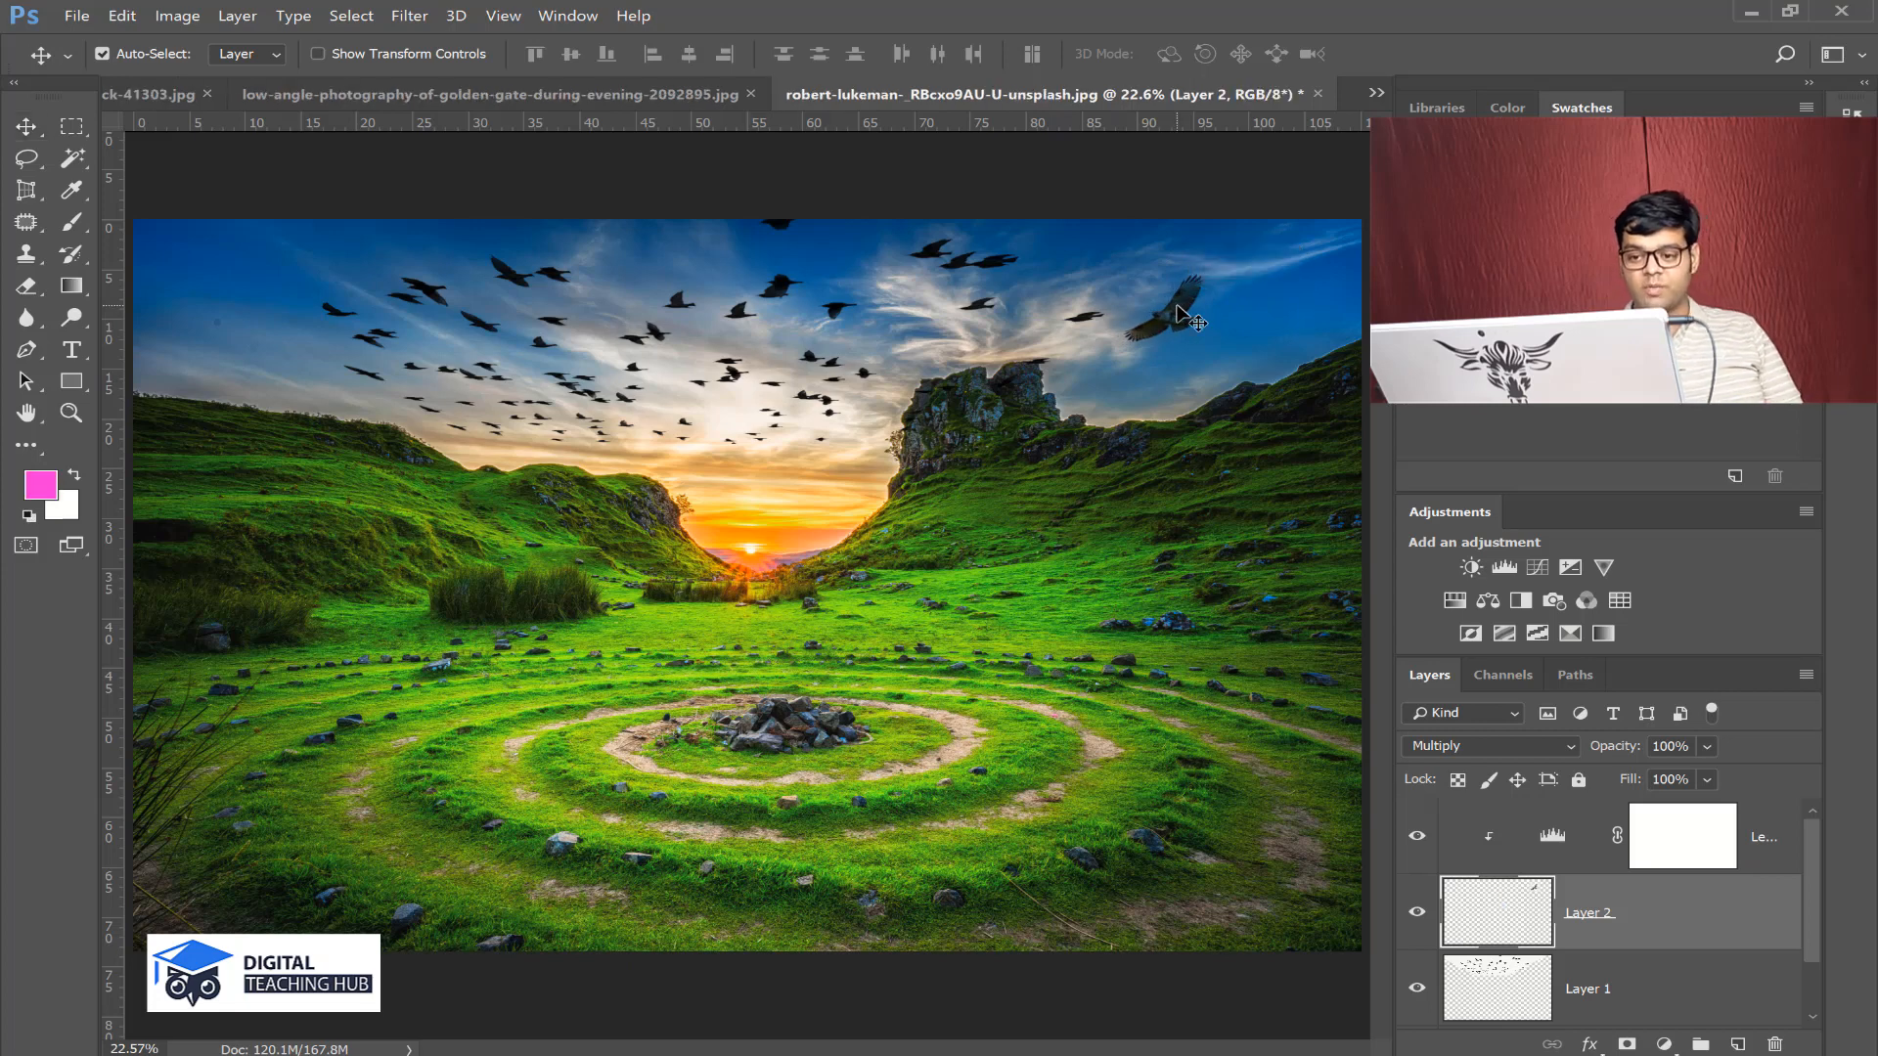
{"action": "key", "text": "ctrl+t"}
{"action": "right_click", "coordinate": [1206, 280]}
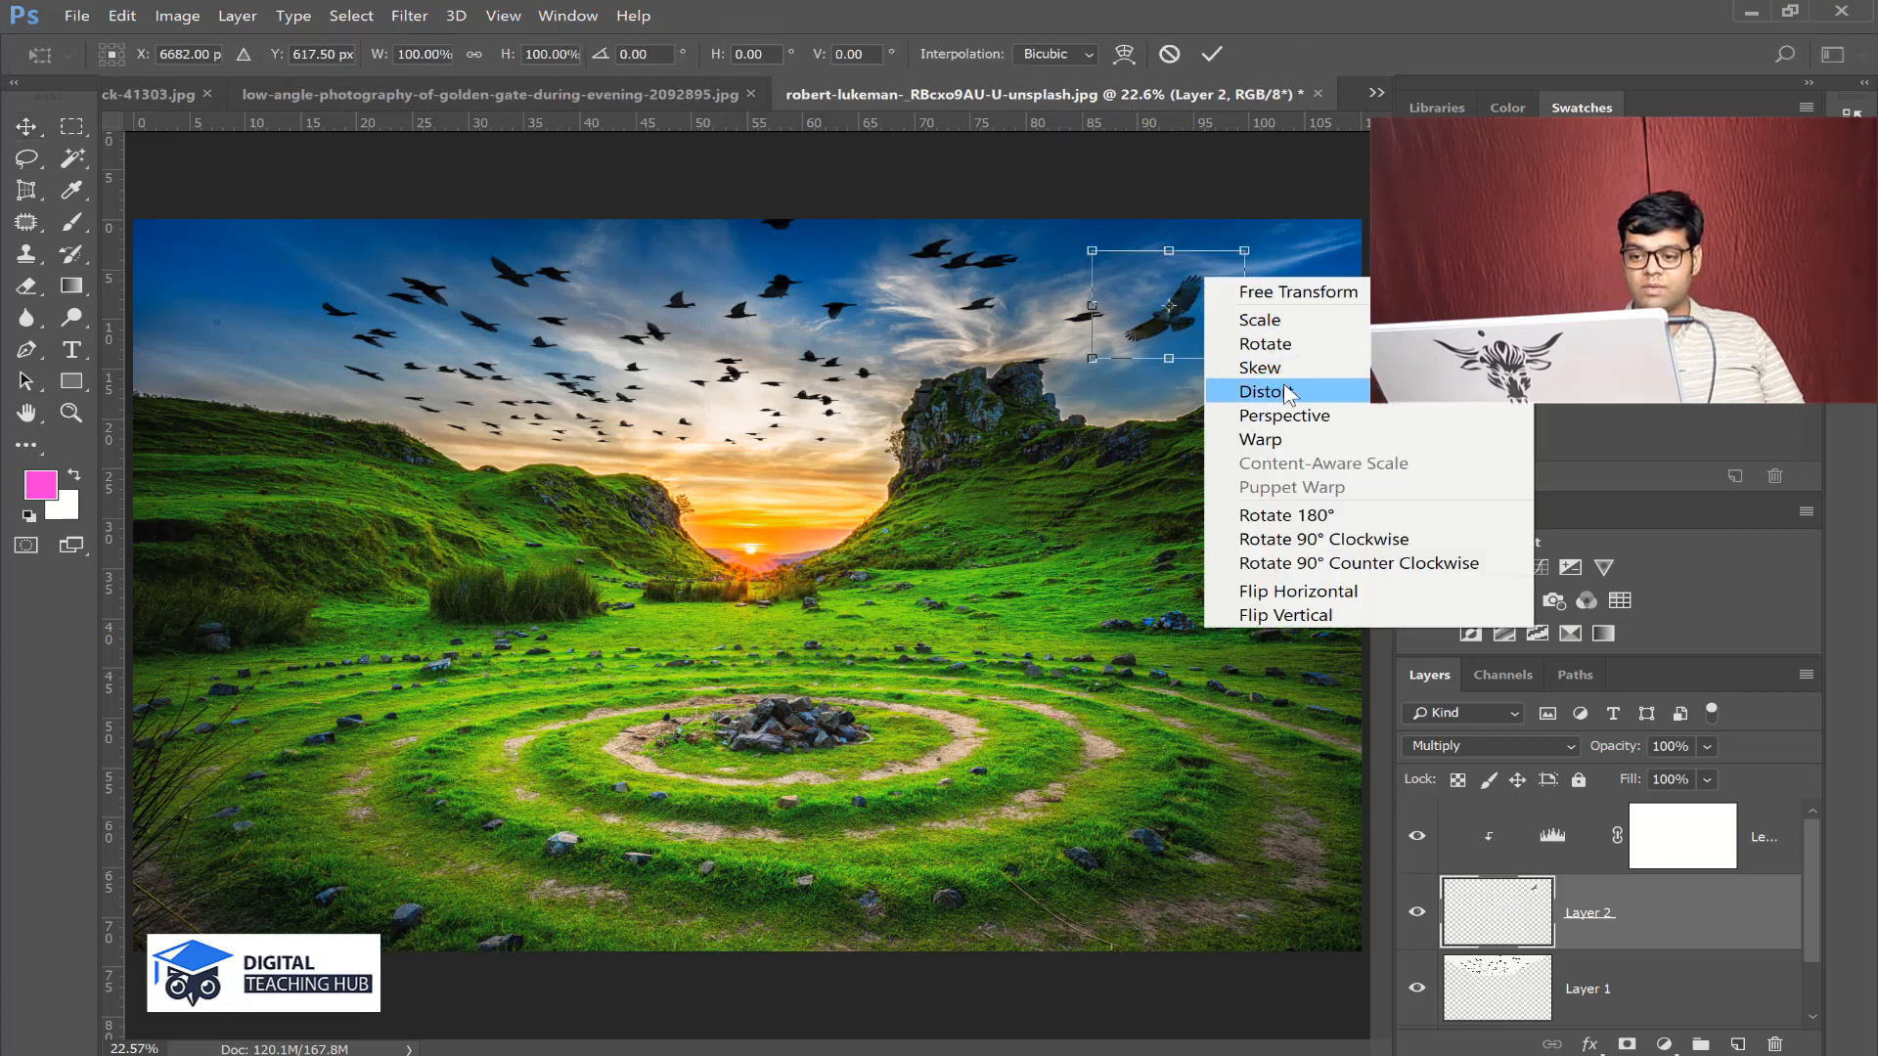
{"action": "left_click", "coordinate": [1271, 414]}
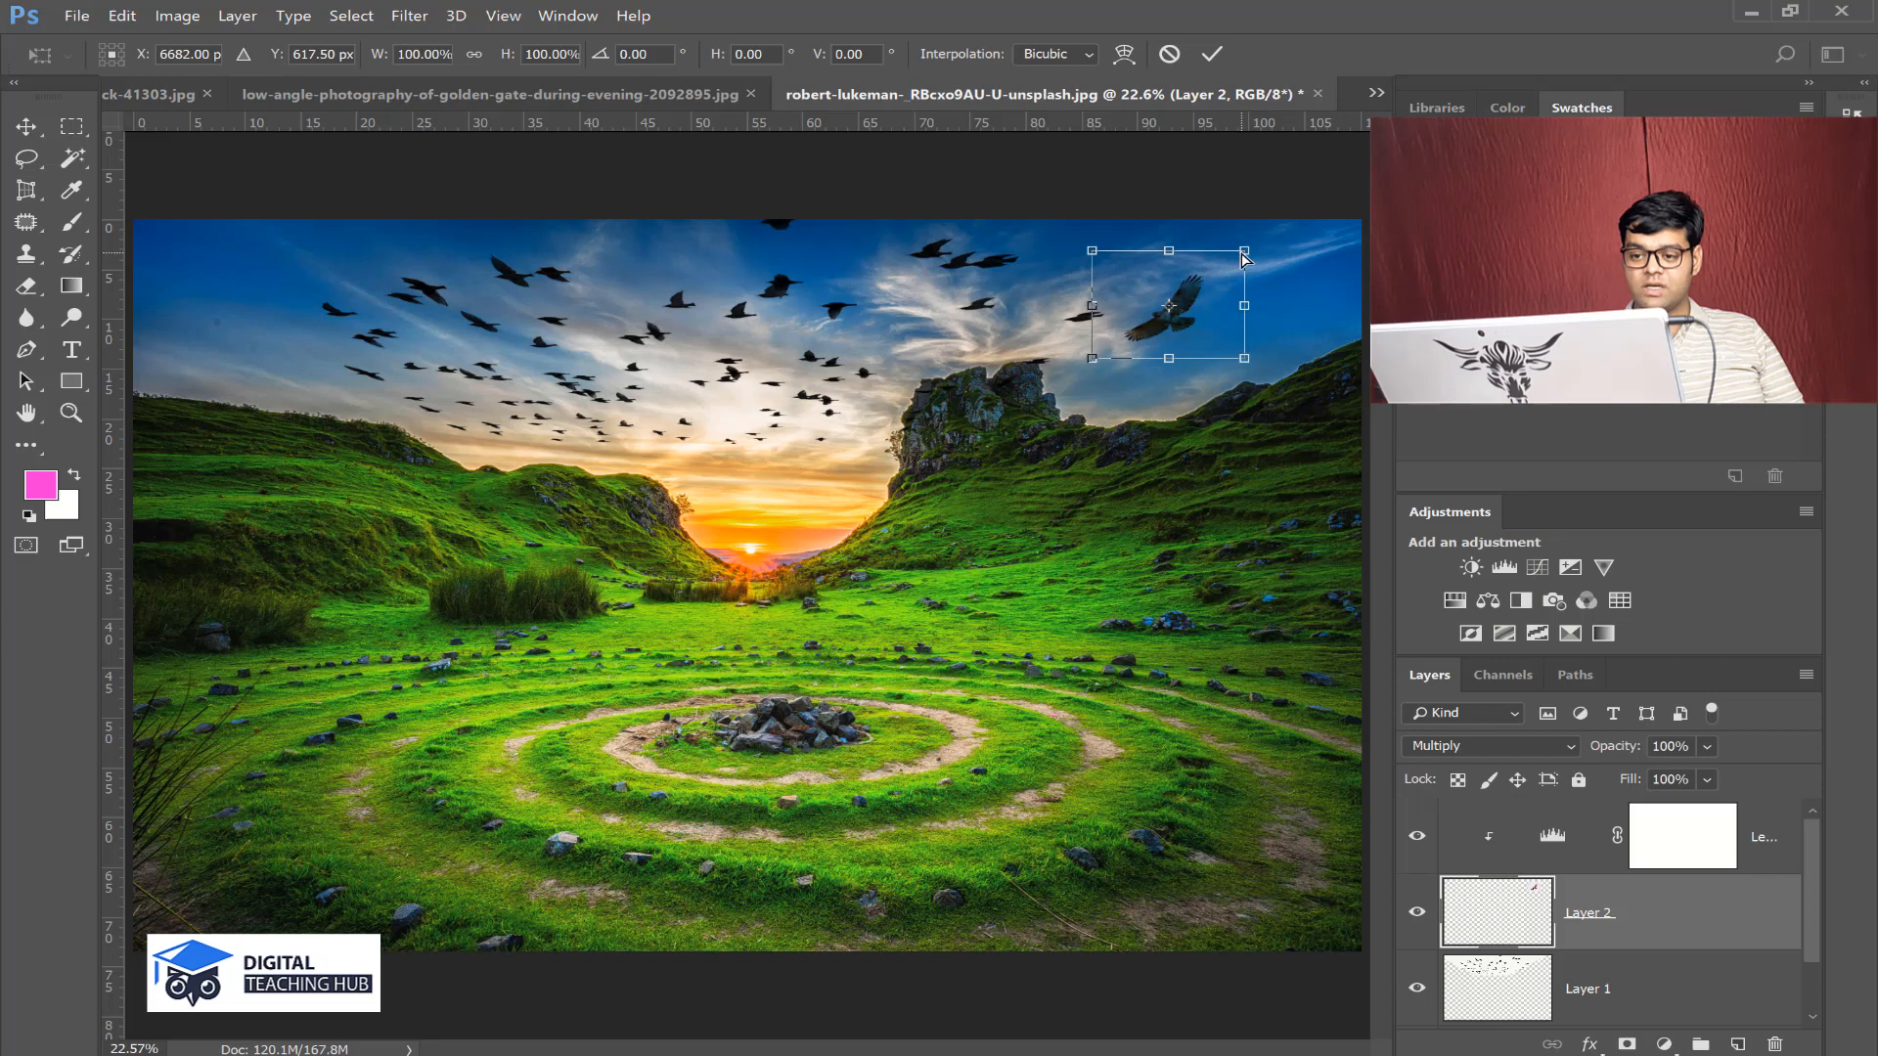
{"action": "left_click_drag", "start_coordinate": [1244, 251], "coordinate": [1296, 249]}
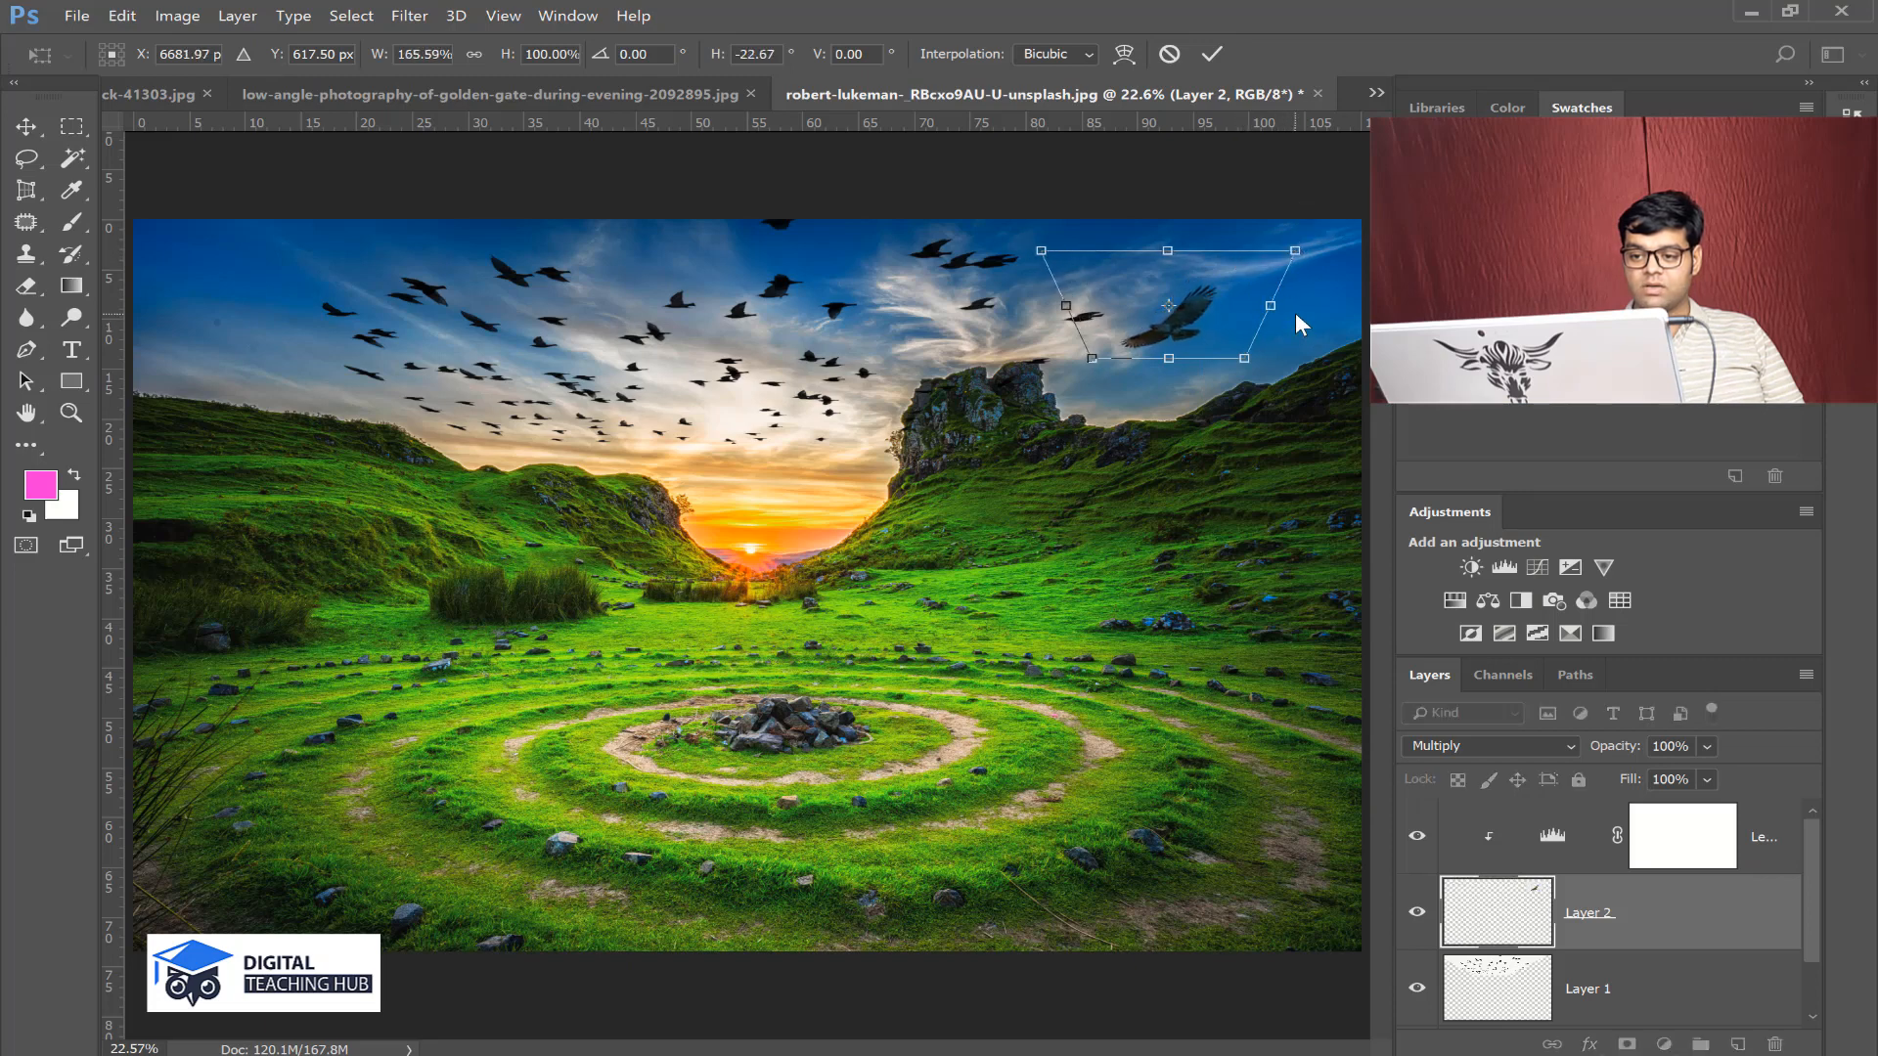
{"action": "key", "text": "Return"}
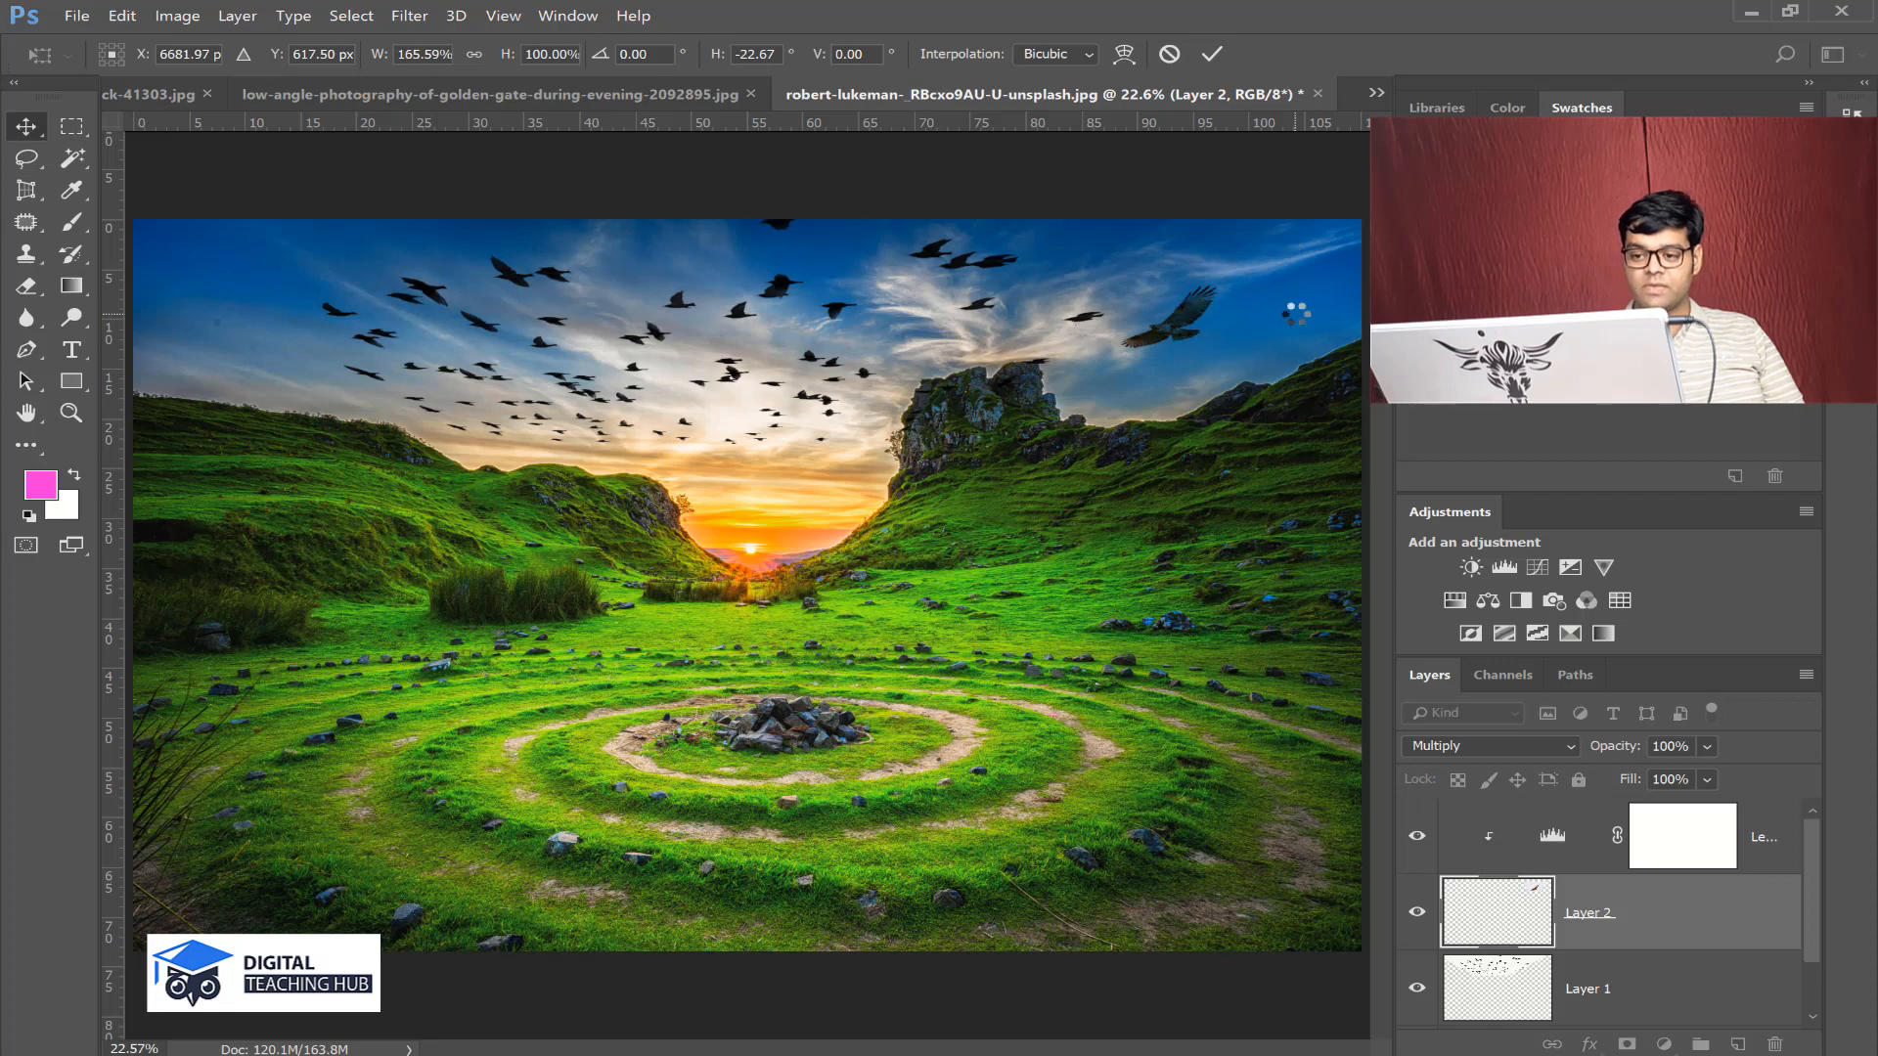
- Rotate the eagle layer about 30° counter-clockwise and enlarge it to about 148% width and 135% height in the sky
{"action": "key", "text": "ctrl+t"}
{"action": "left_click_drag", "start_coordinate": [1324, 283], "coordinate": [1301, 222]}
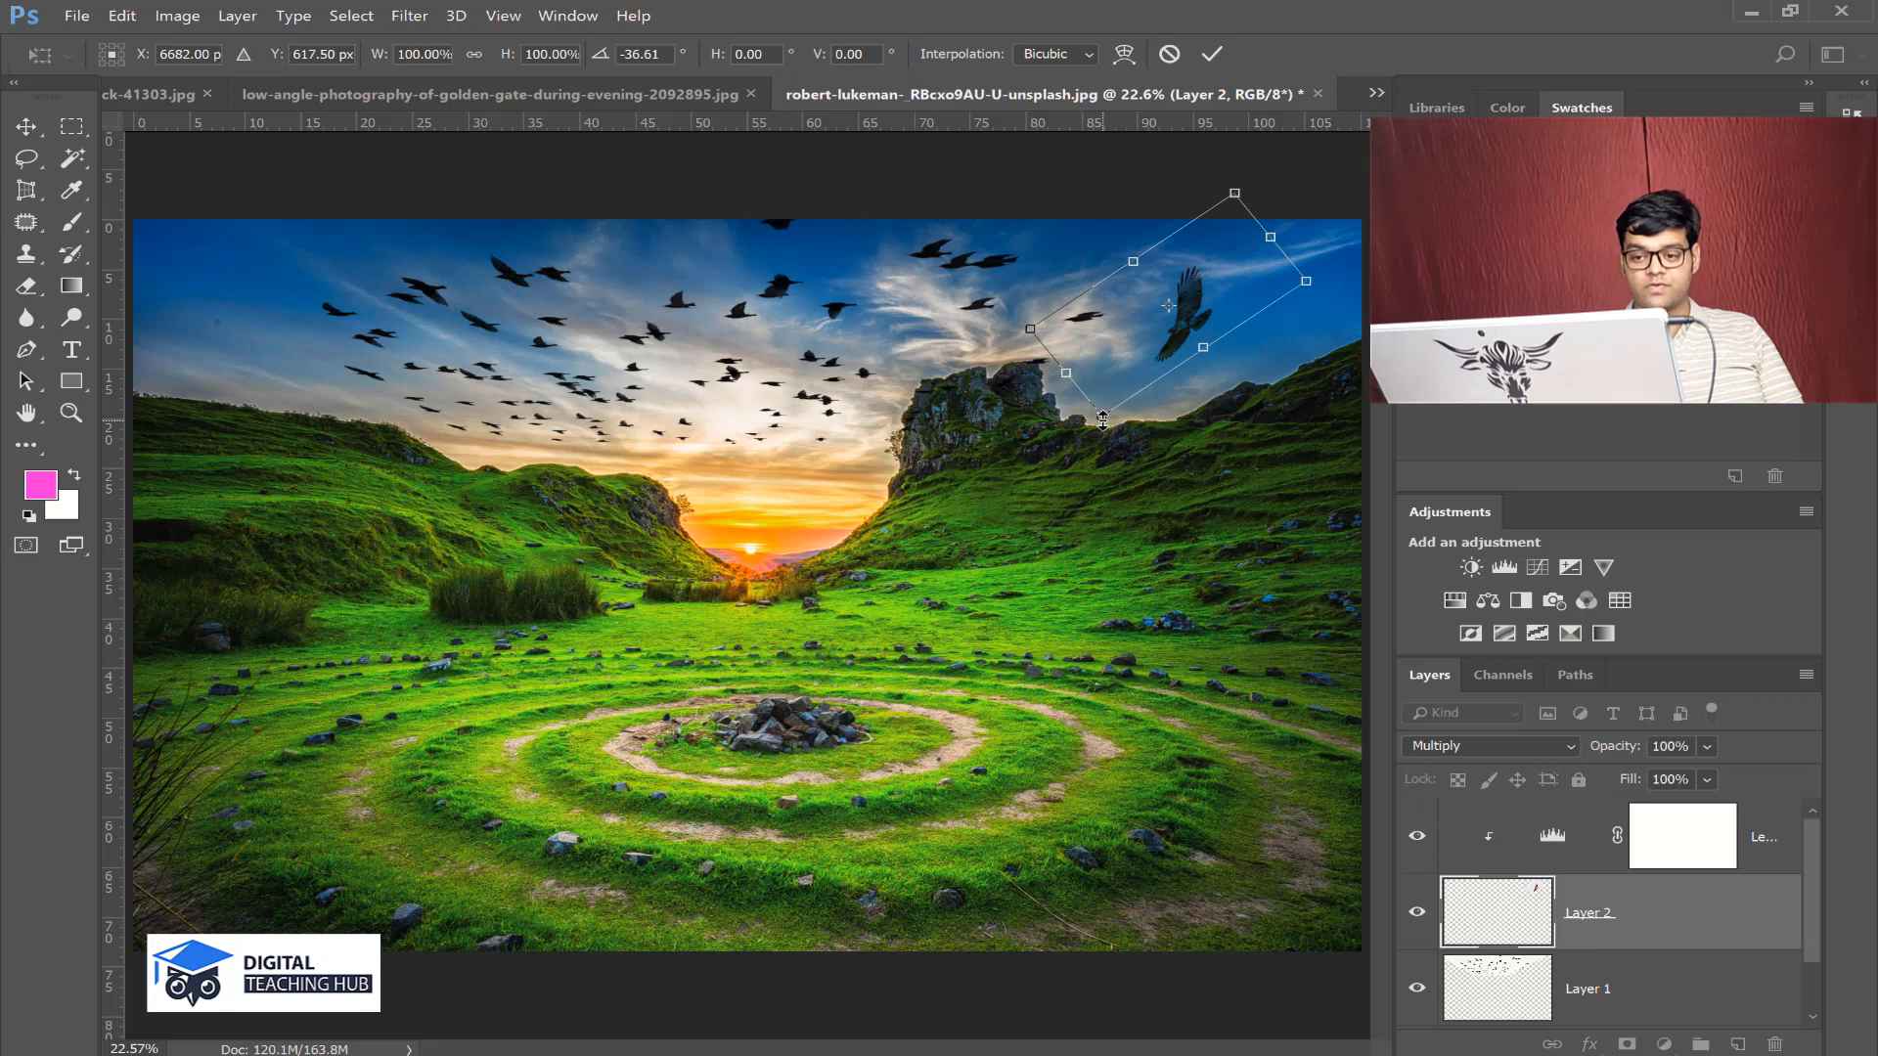
{"action": "left_click_drag", "start_coordinate": [1102, 420], "coordinate": [1091, 442]}
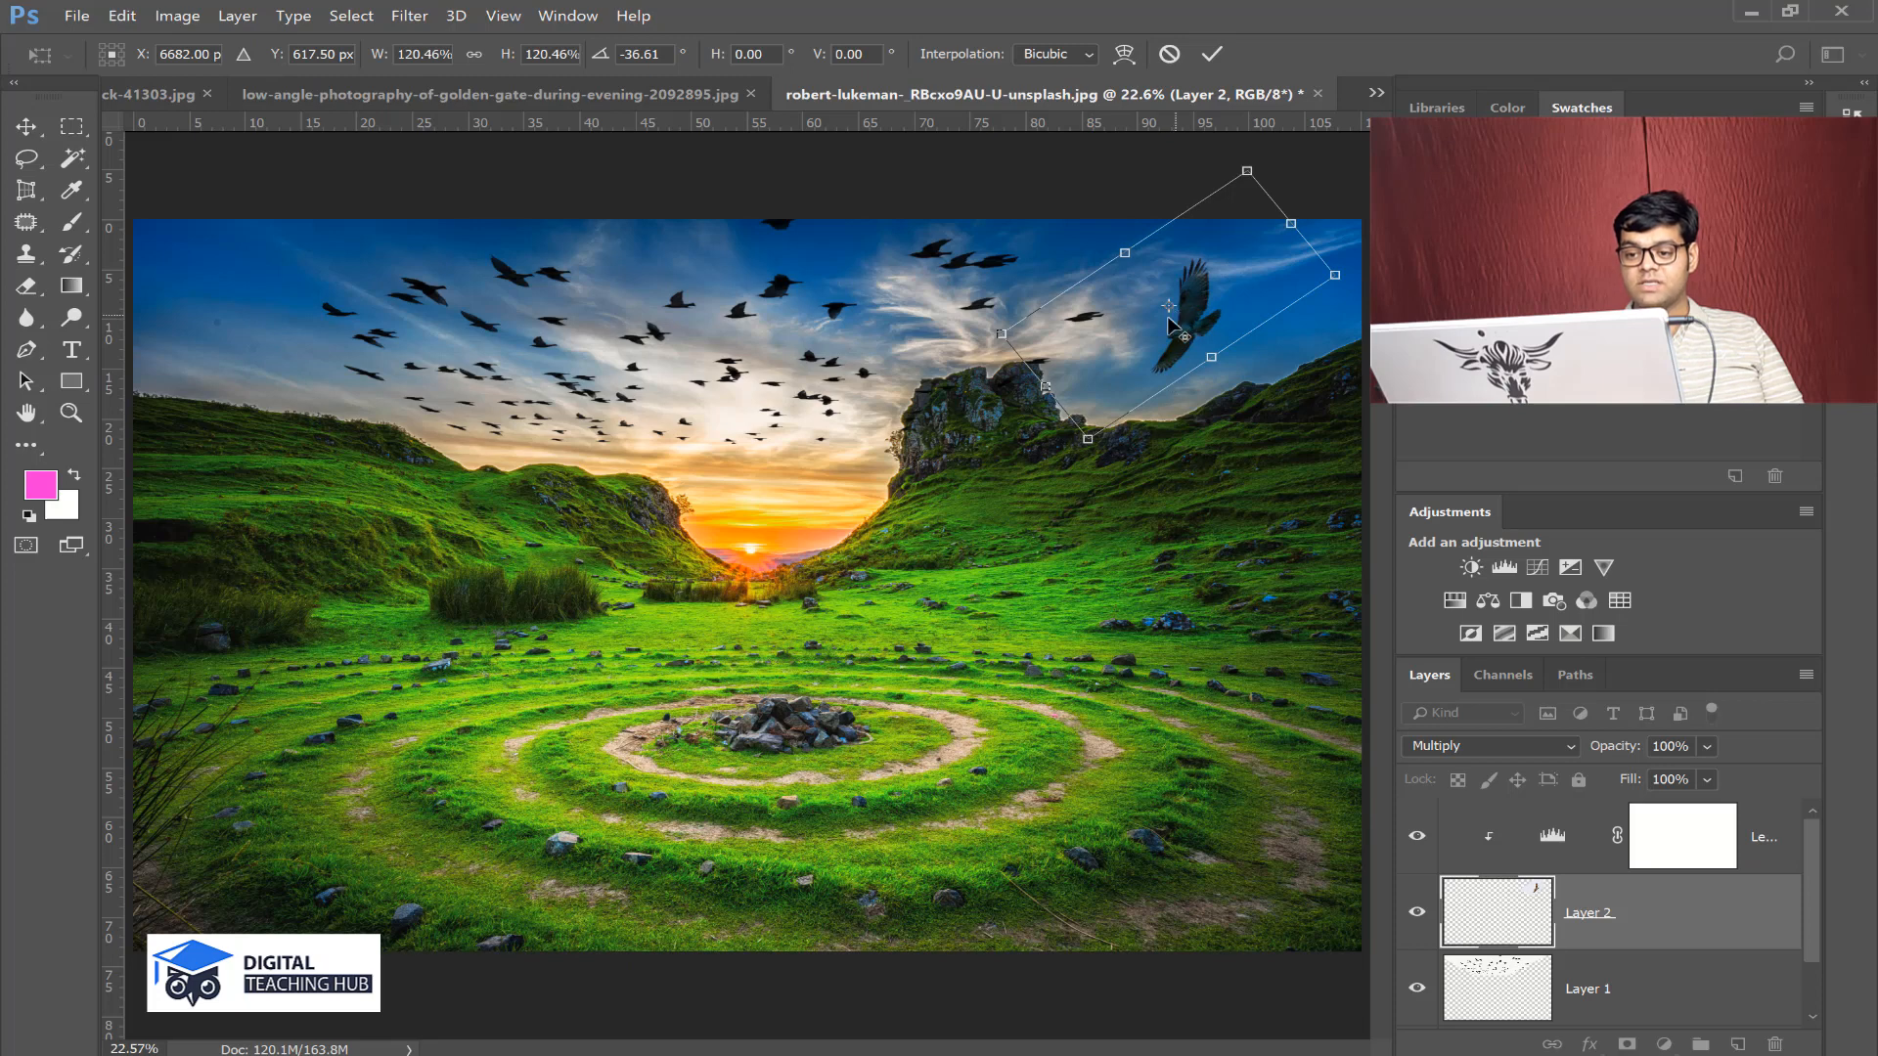
{"action": "left_click_drag", "start_coordinate": [1171, 313], "coordinate": [1116, 355]}
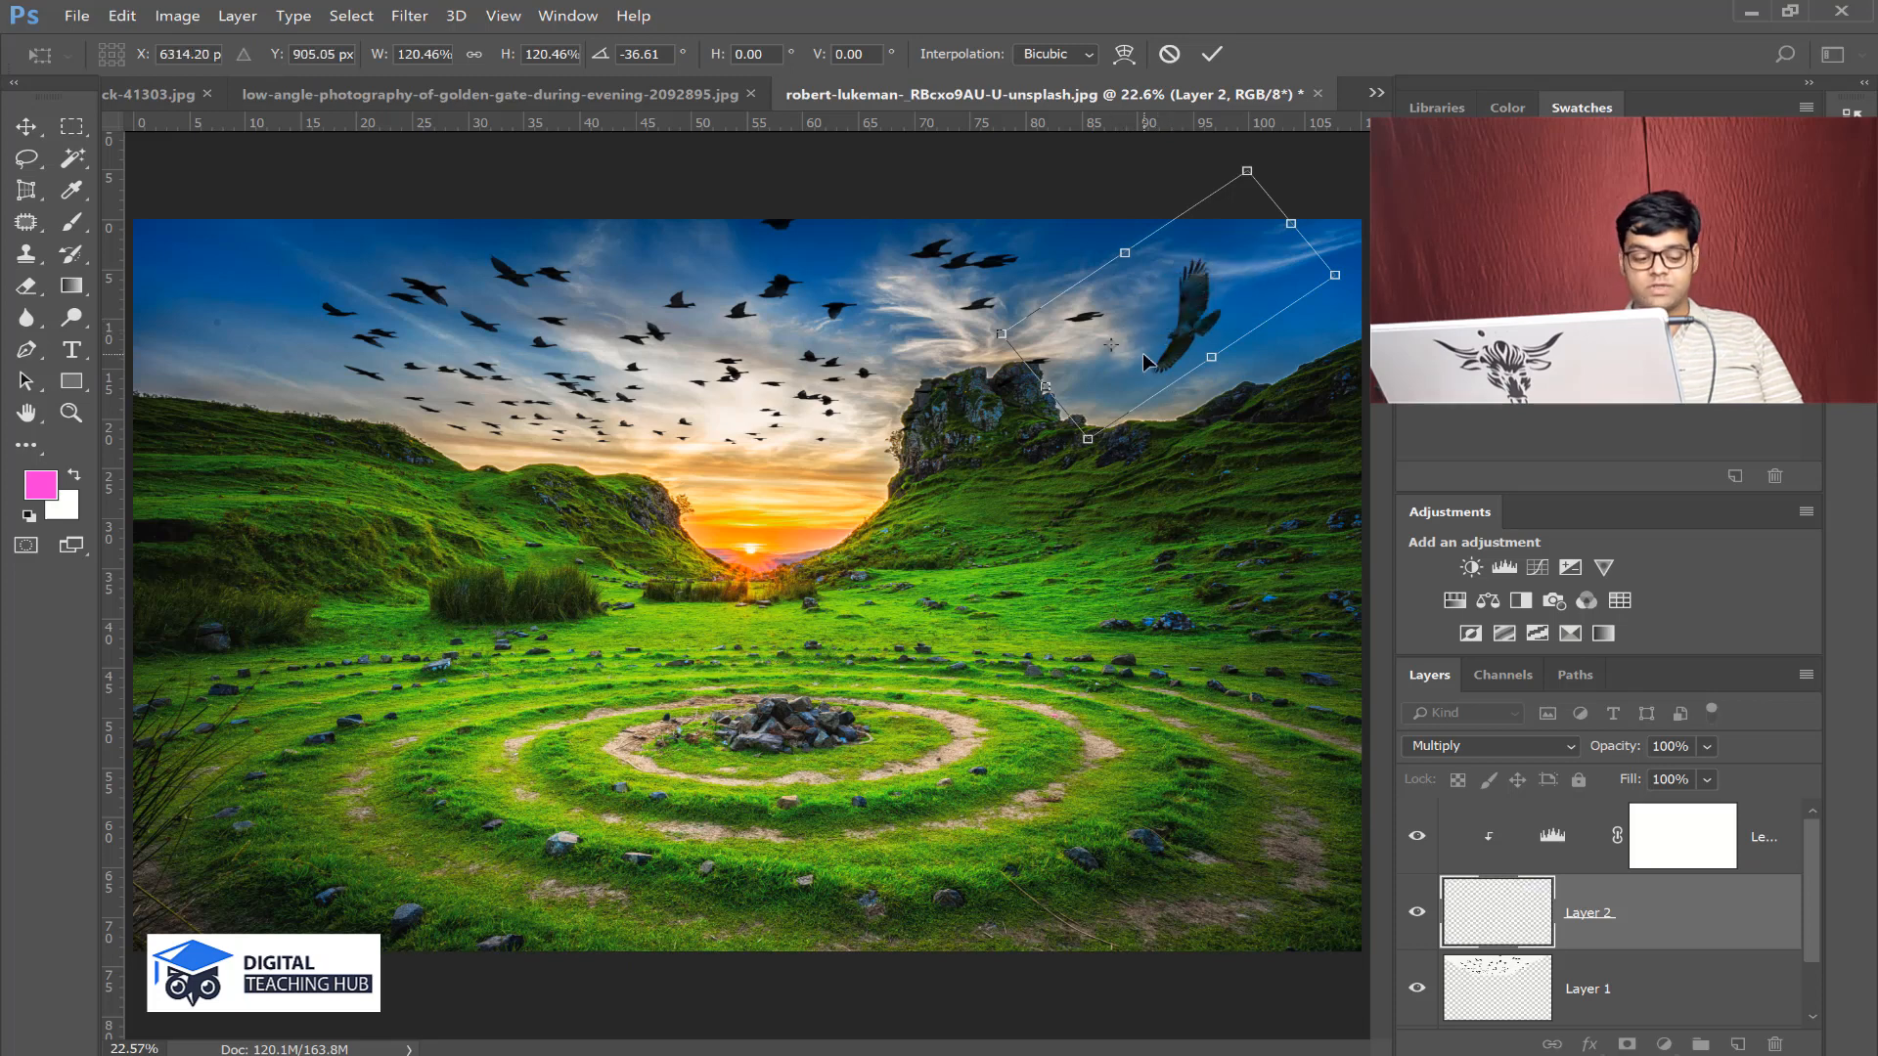
{"action": "mouse_move", "coordinate": [1088, 436]}
{"action": "left_mouse_down"}
{"action": "mouse_move", "coordinate": [1087, 467]}
{"action": "mouse_move", "coordinate": [1082, 442]}
{"action": "left_mouse_up"}
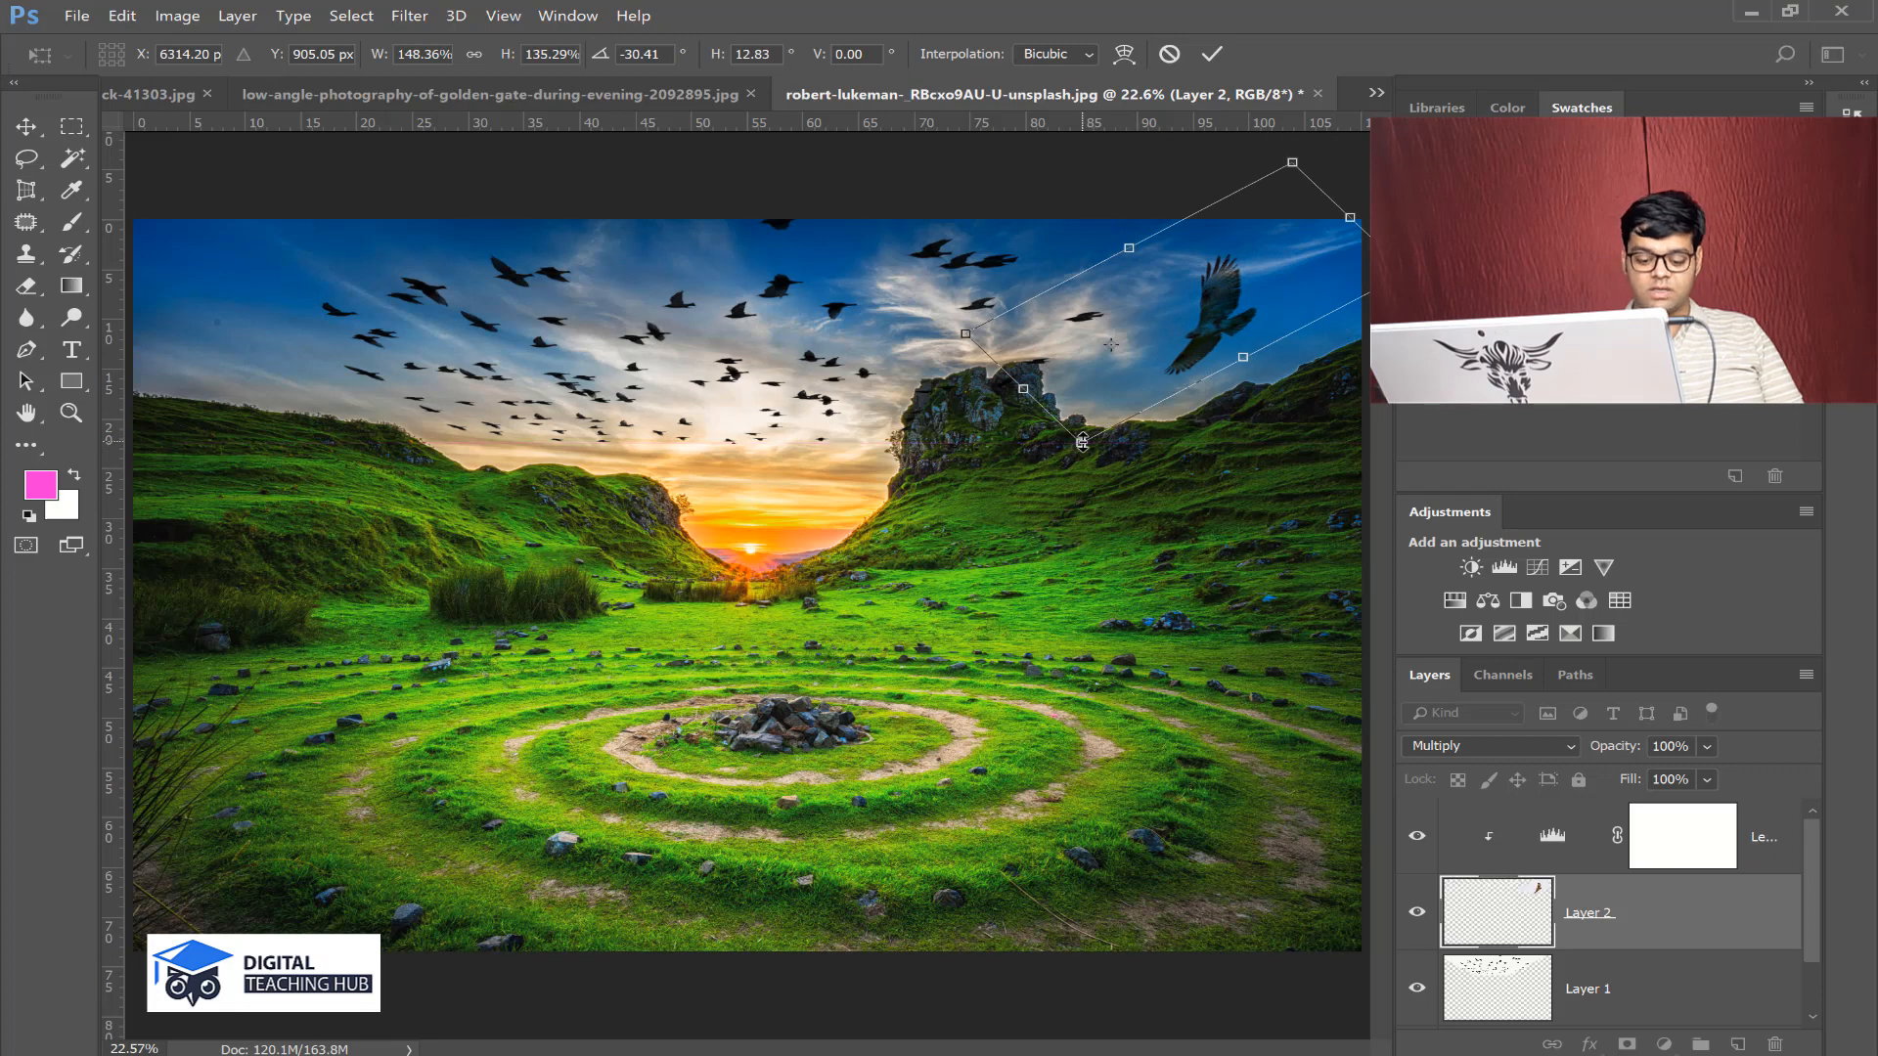
{"action": "key", "text": "Return"}
{"action": "key", "text": "ctrl"}
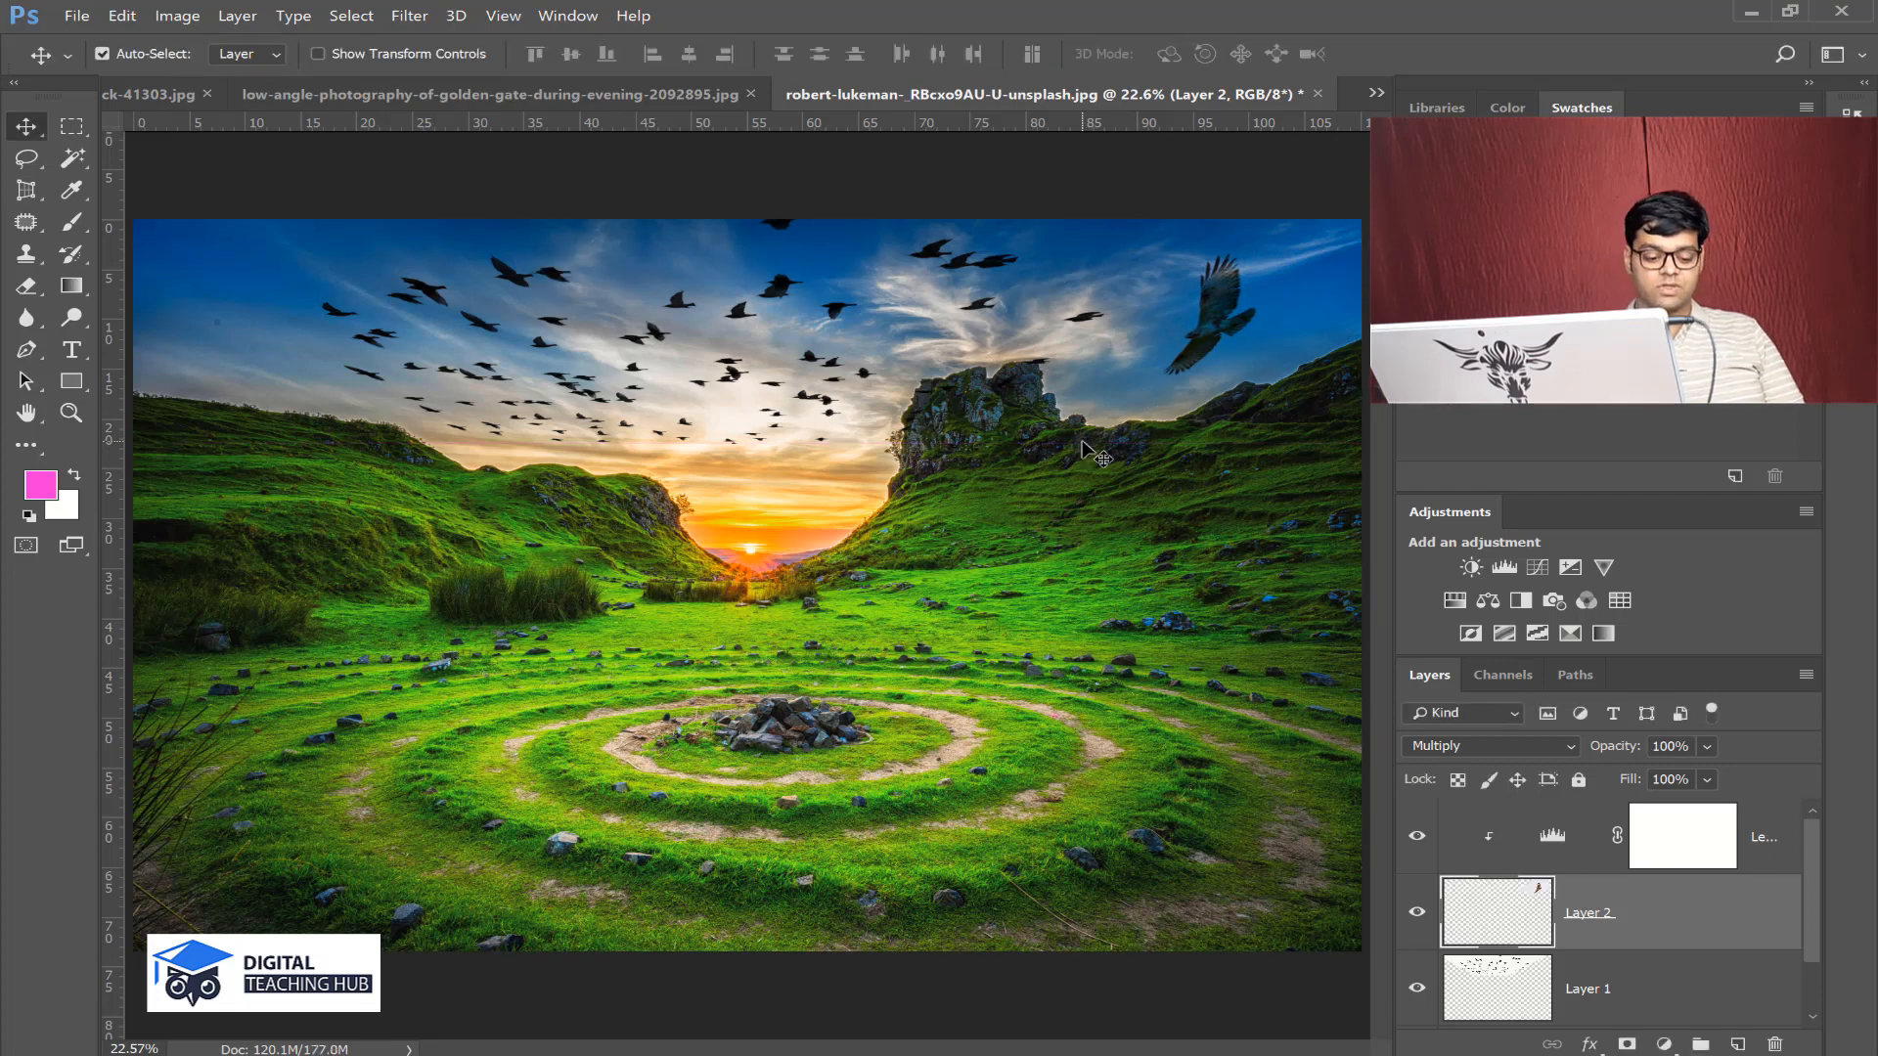
{"action": "key", "text": "ctrl+minus"}
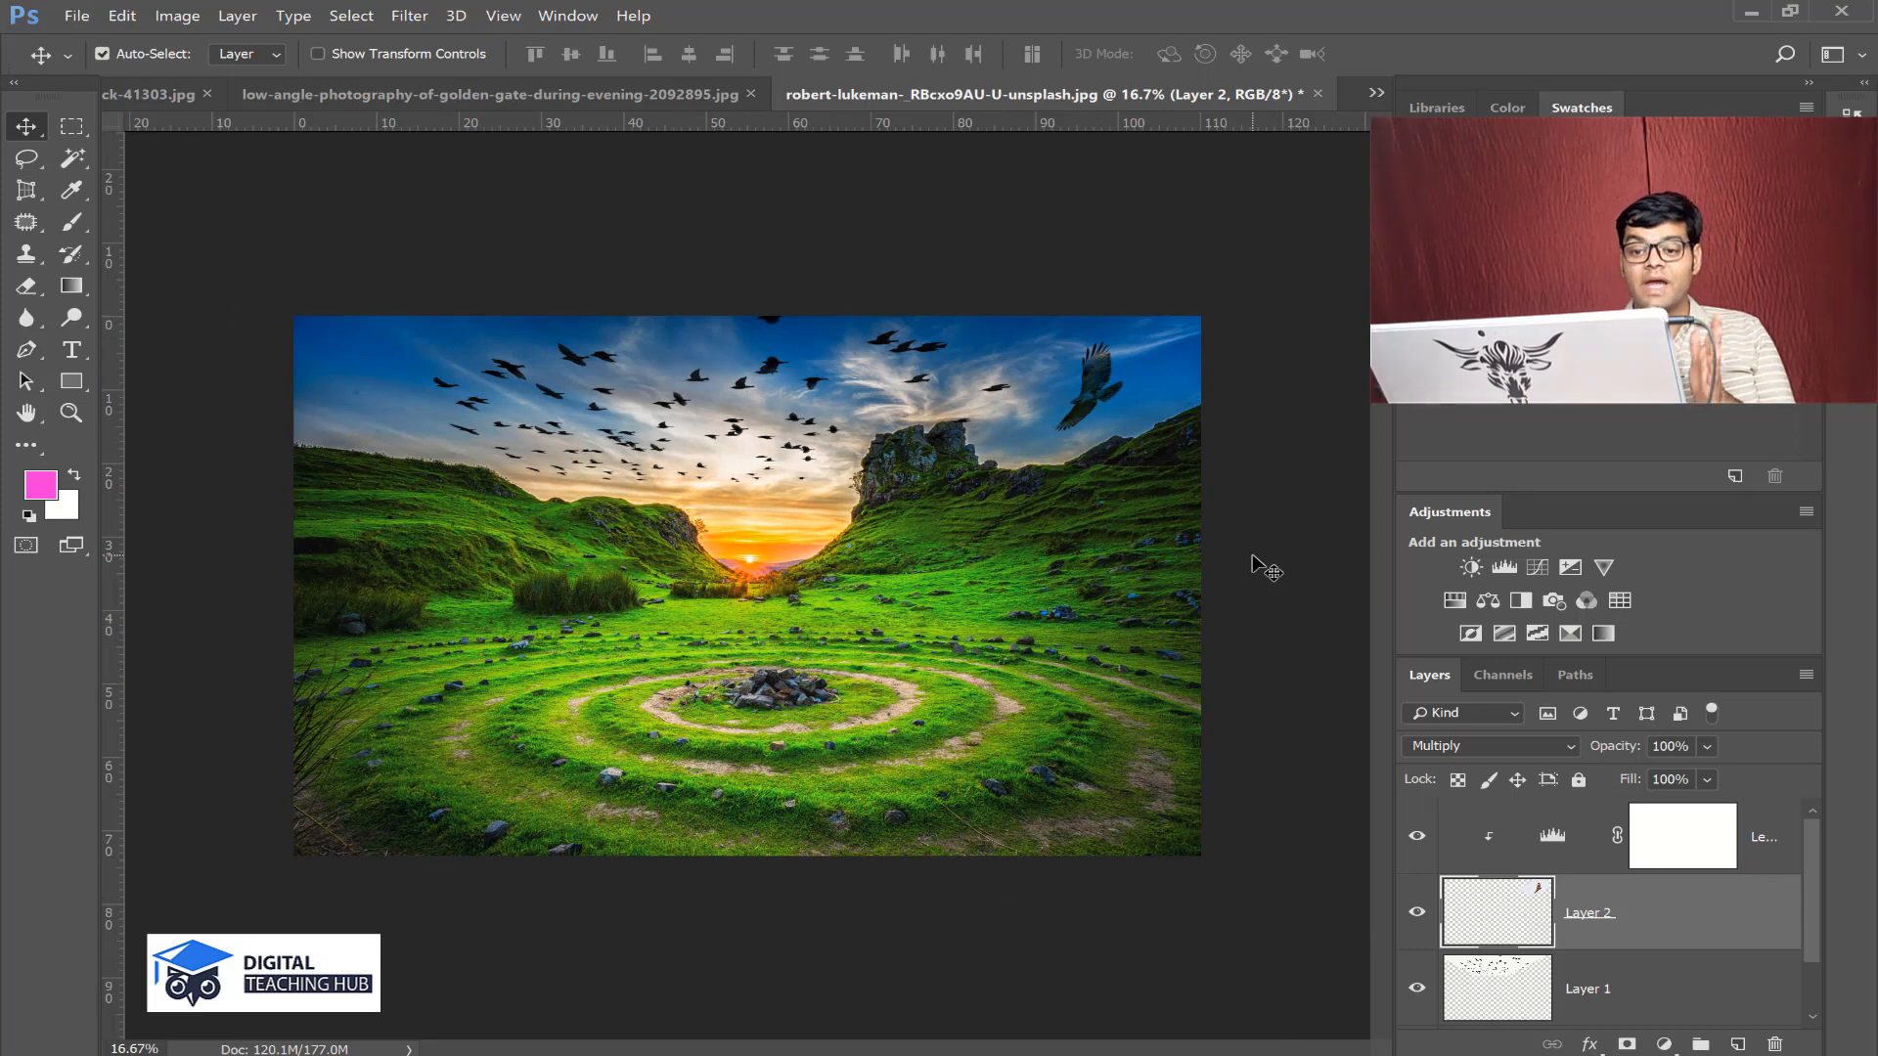
- Show only the flock-of-birds layer, and turn the eagle layer's visibility back on to view their original backgrounds
{"action": "scroll", "coordinate": [1556, 926], "scroll_direction": "down", "scroll_amount": 1}
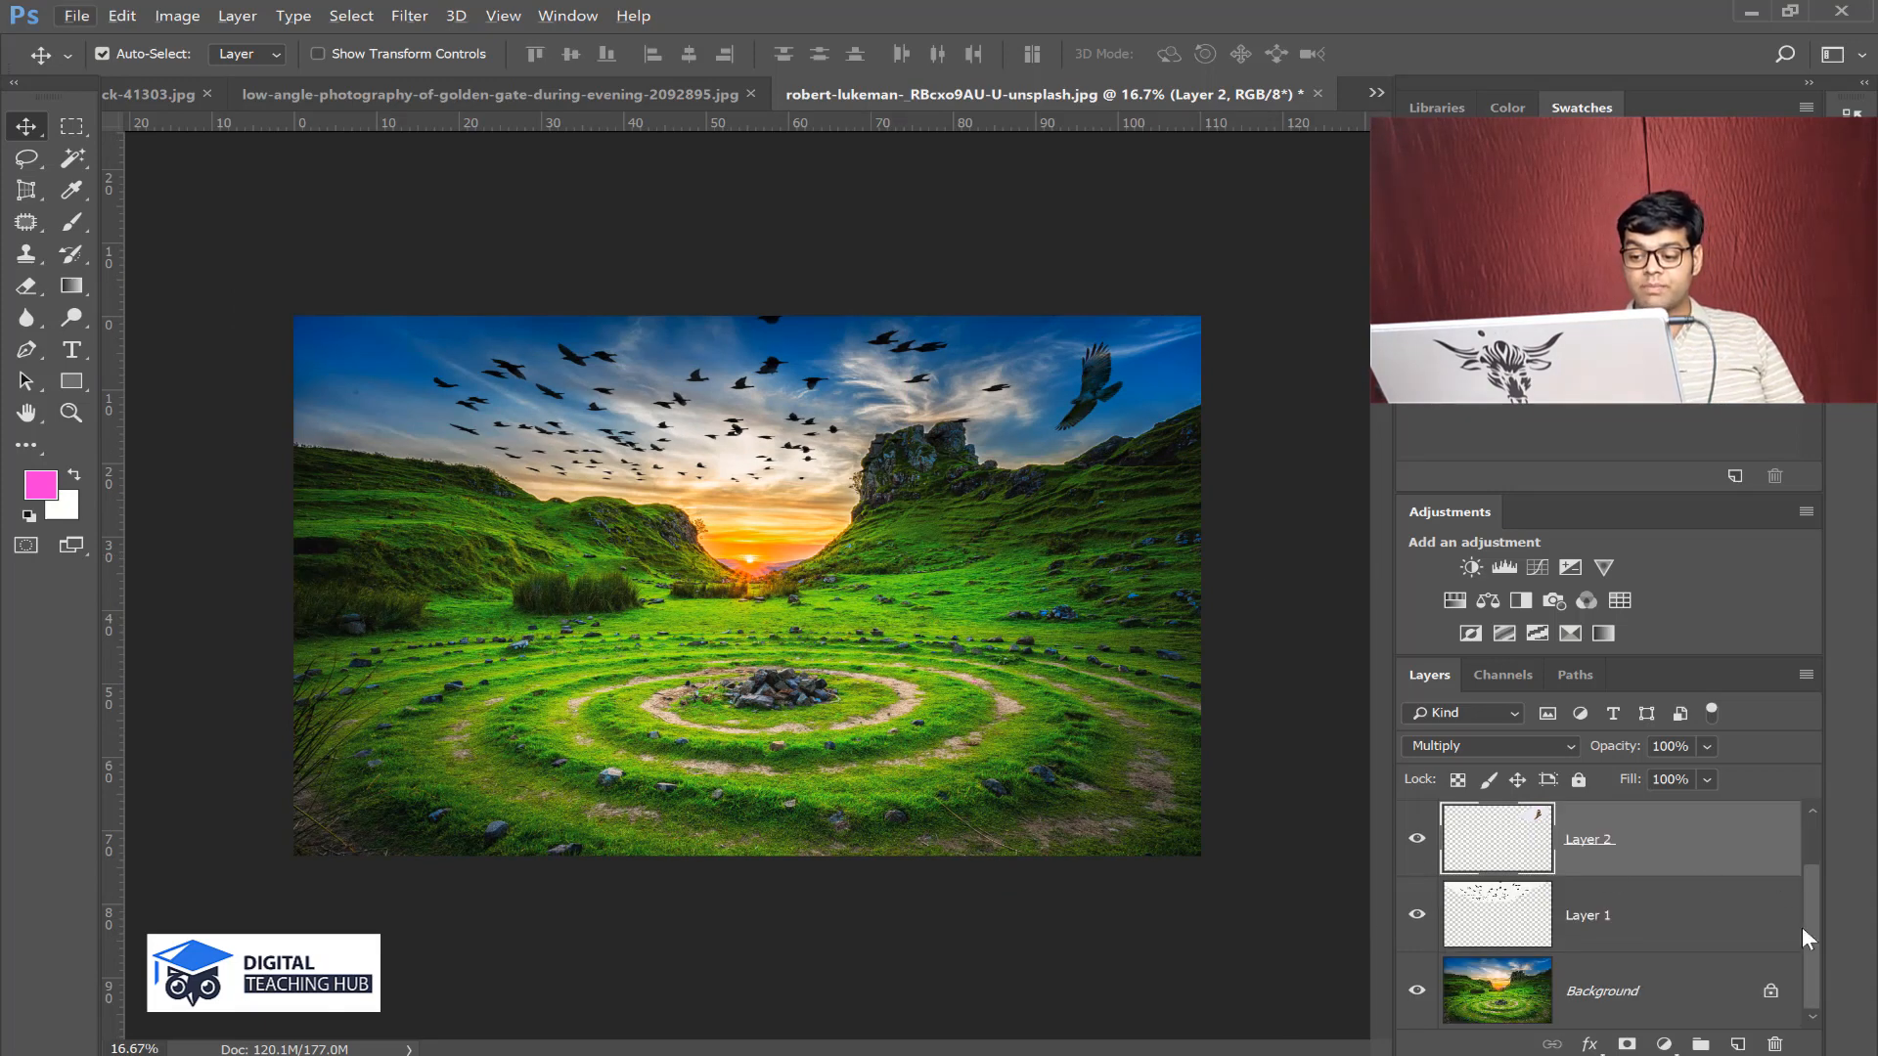
{"action": "left_click", "coordinate": [1416, 917], "text": "alt"}
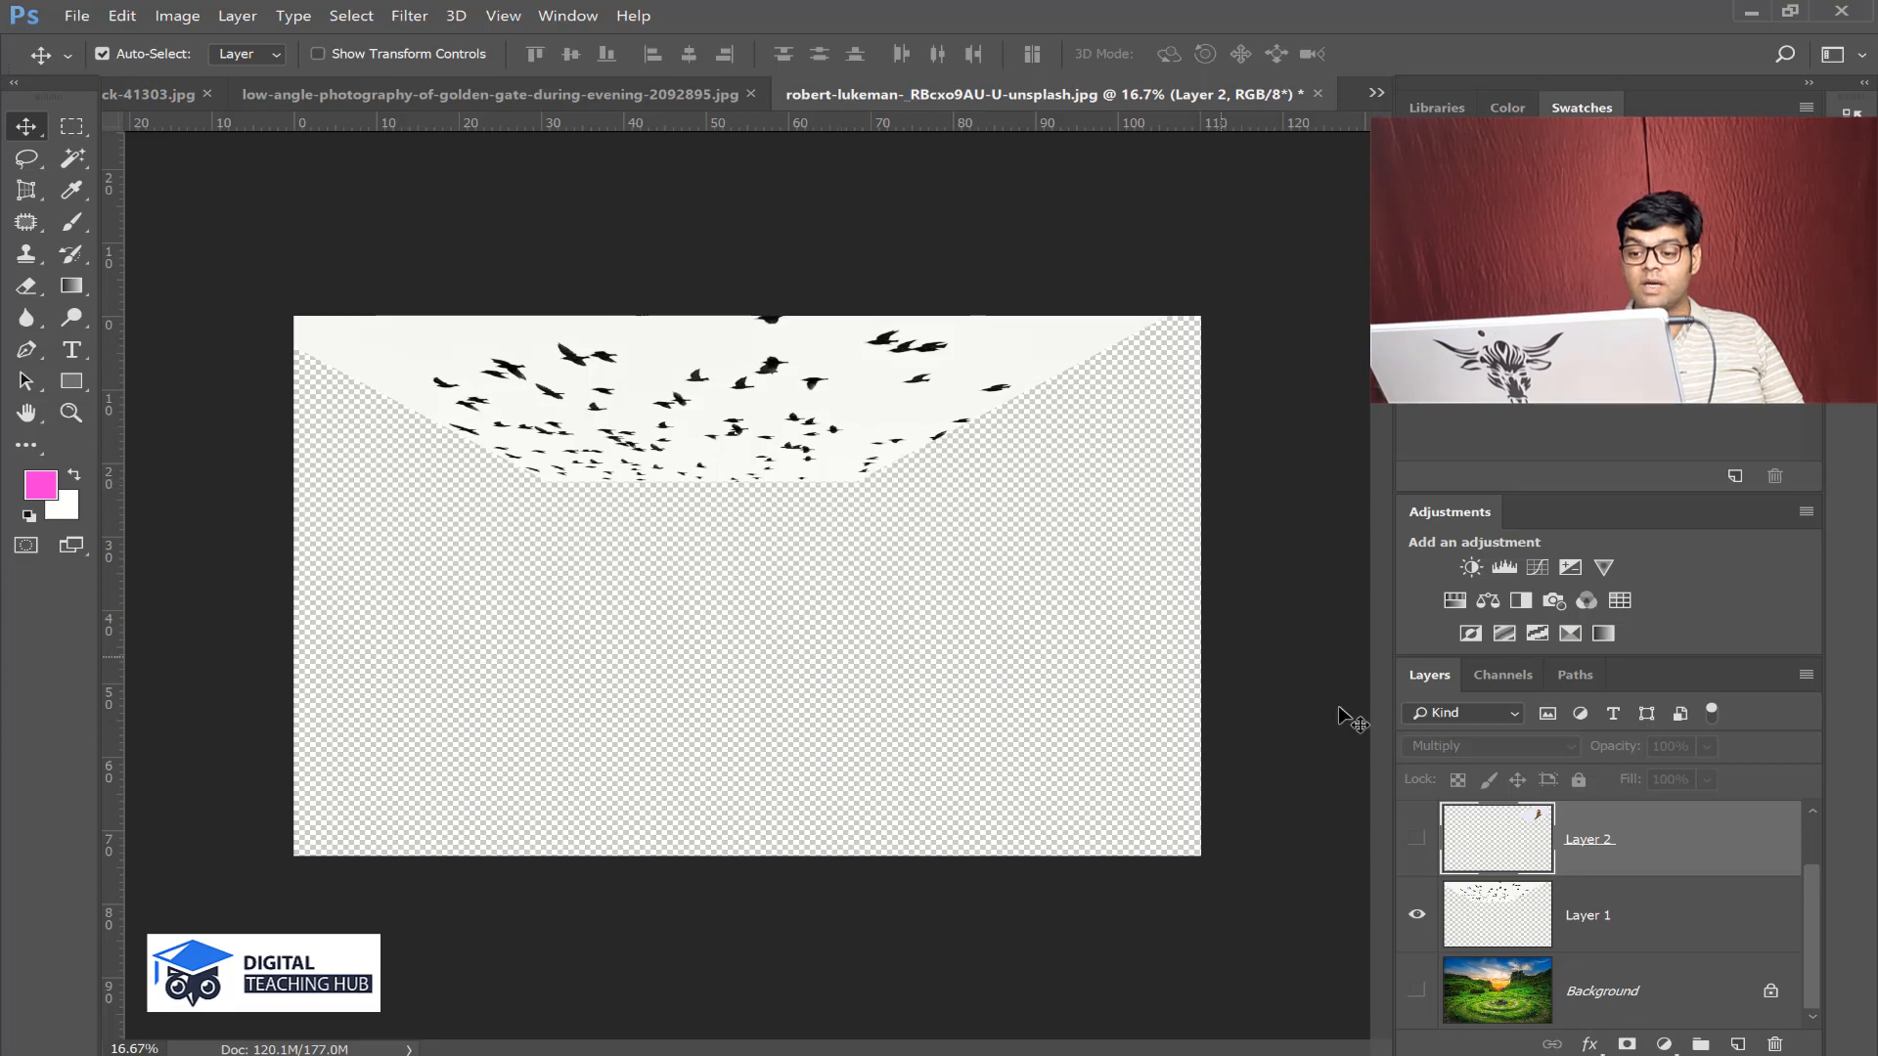
{"action": "left_click", "coordinate": [1413, 839]}
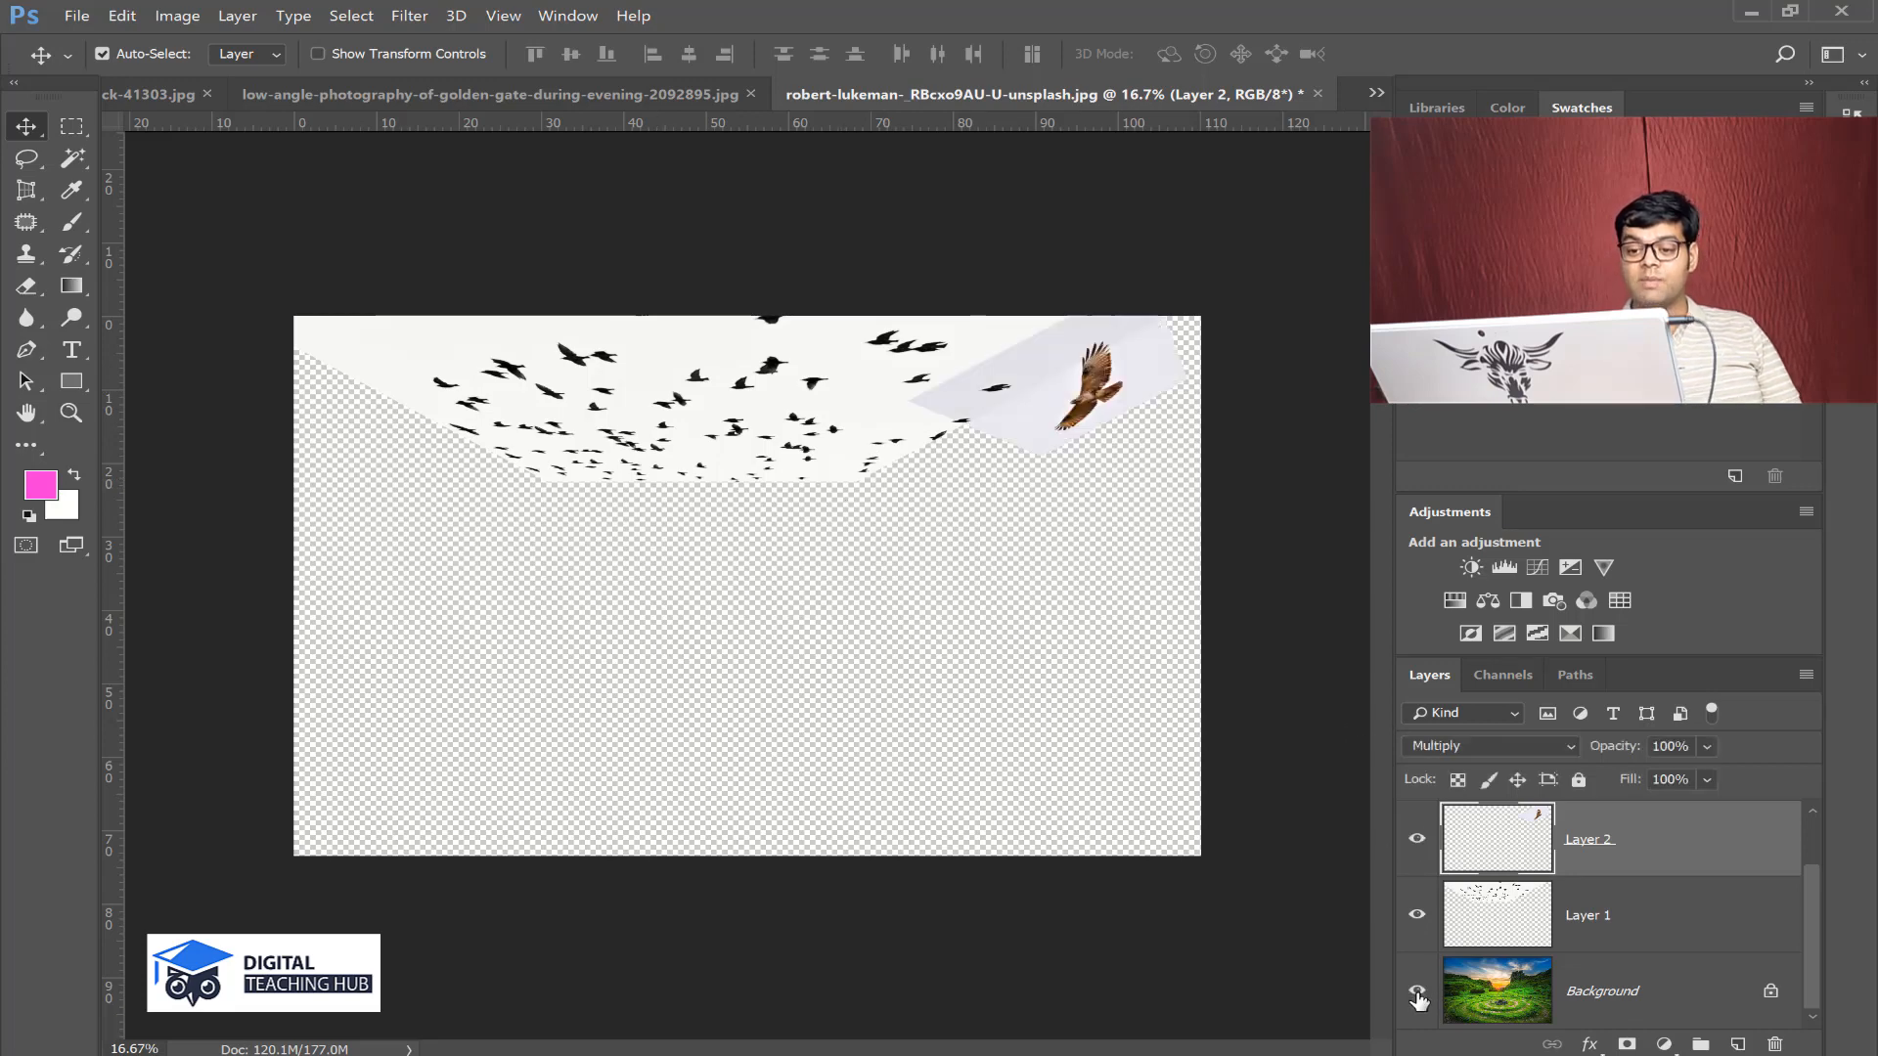
- Turn the Background layer's visibility back on and delete the Levels adjustment, eagle and flock-of-birds layers
{"action": "left_click", "coordinate": [1416, 993]}
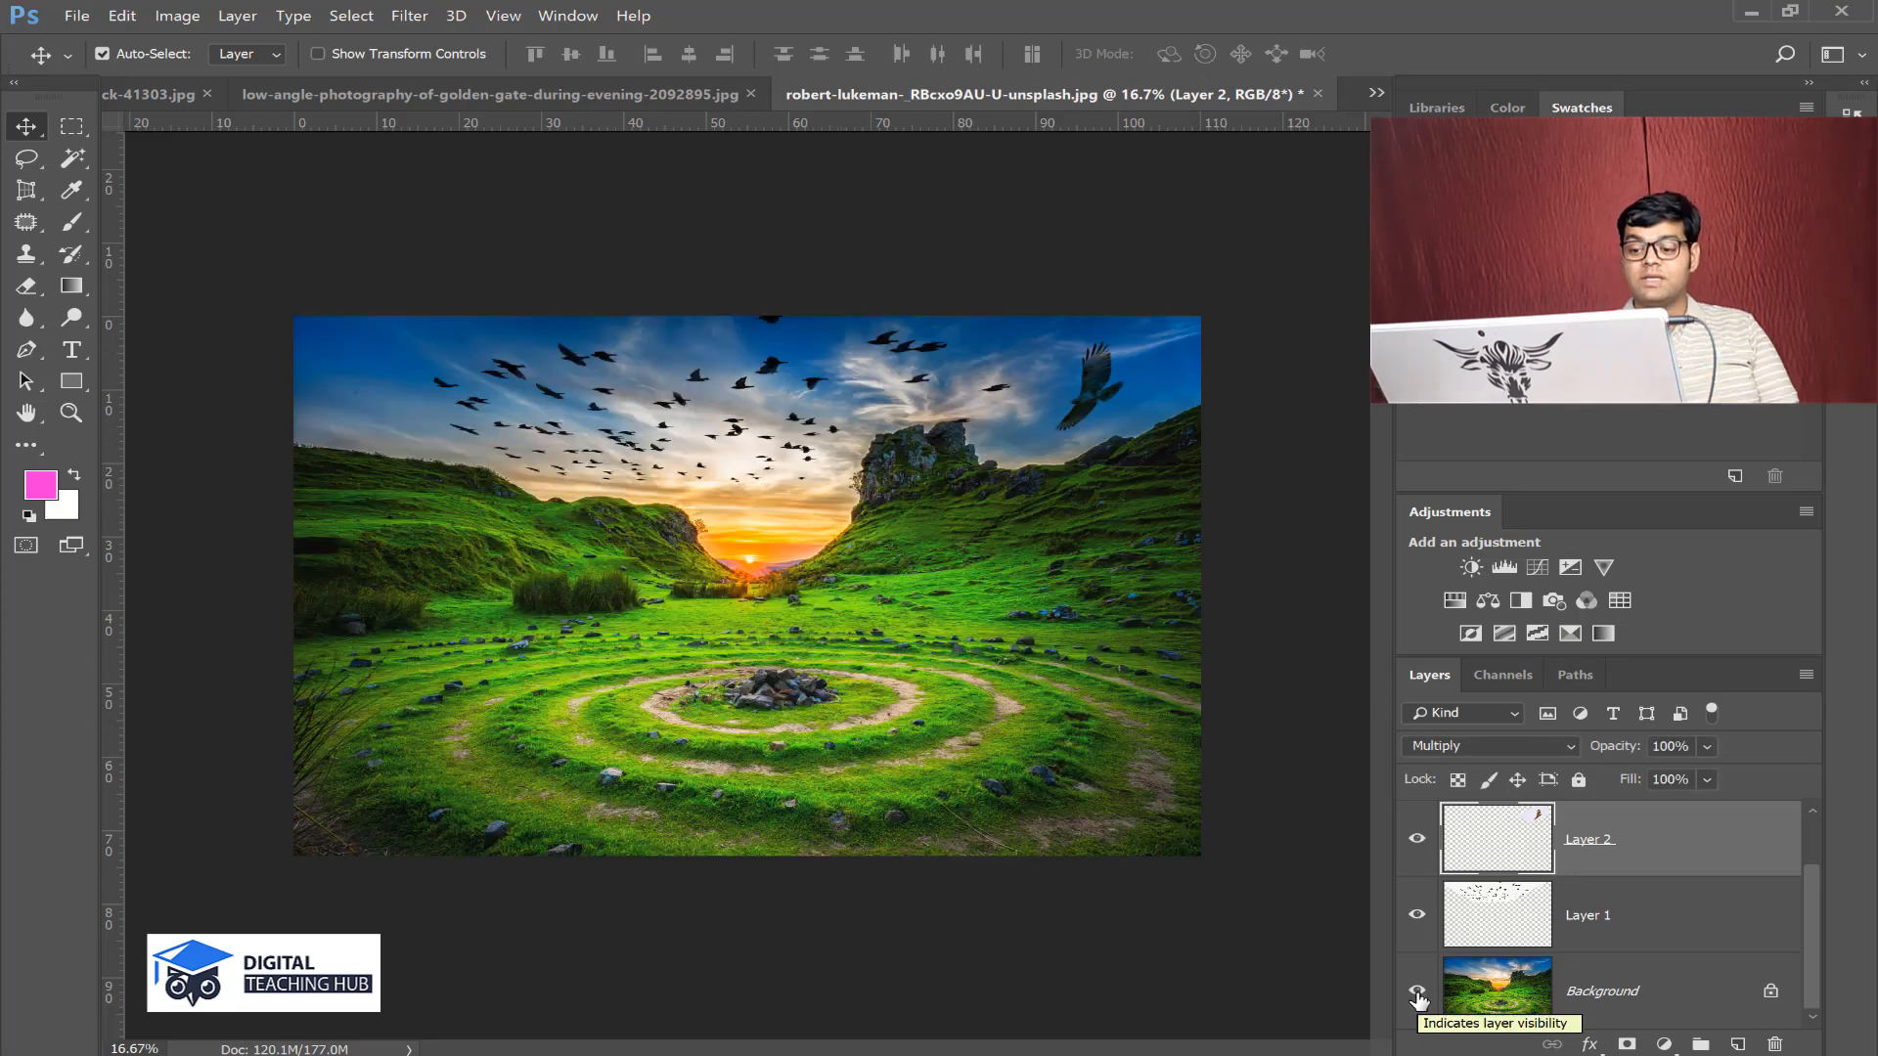
{"action": "scroll", "coordinate": [1649, 972], "scroll_direction": "up", "scroll_amount": 1}
{"action": "left_click", "coordinate": [1733, 834]}
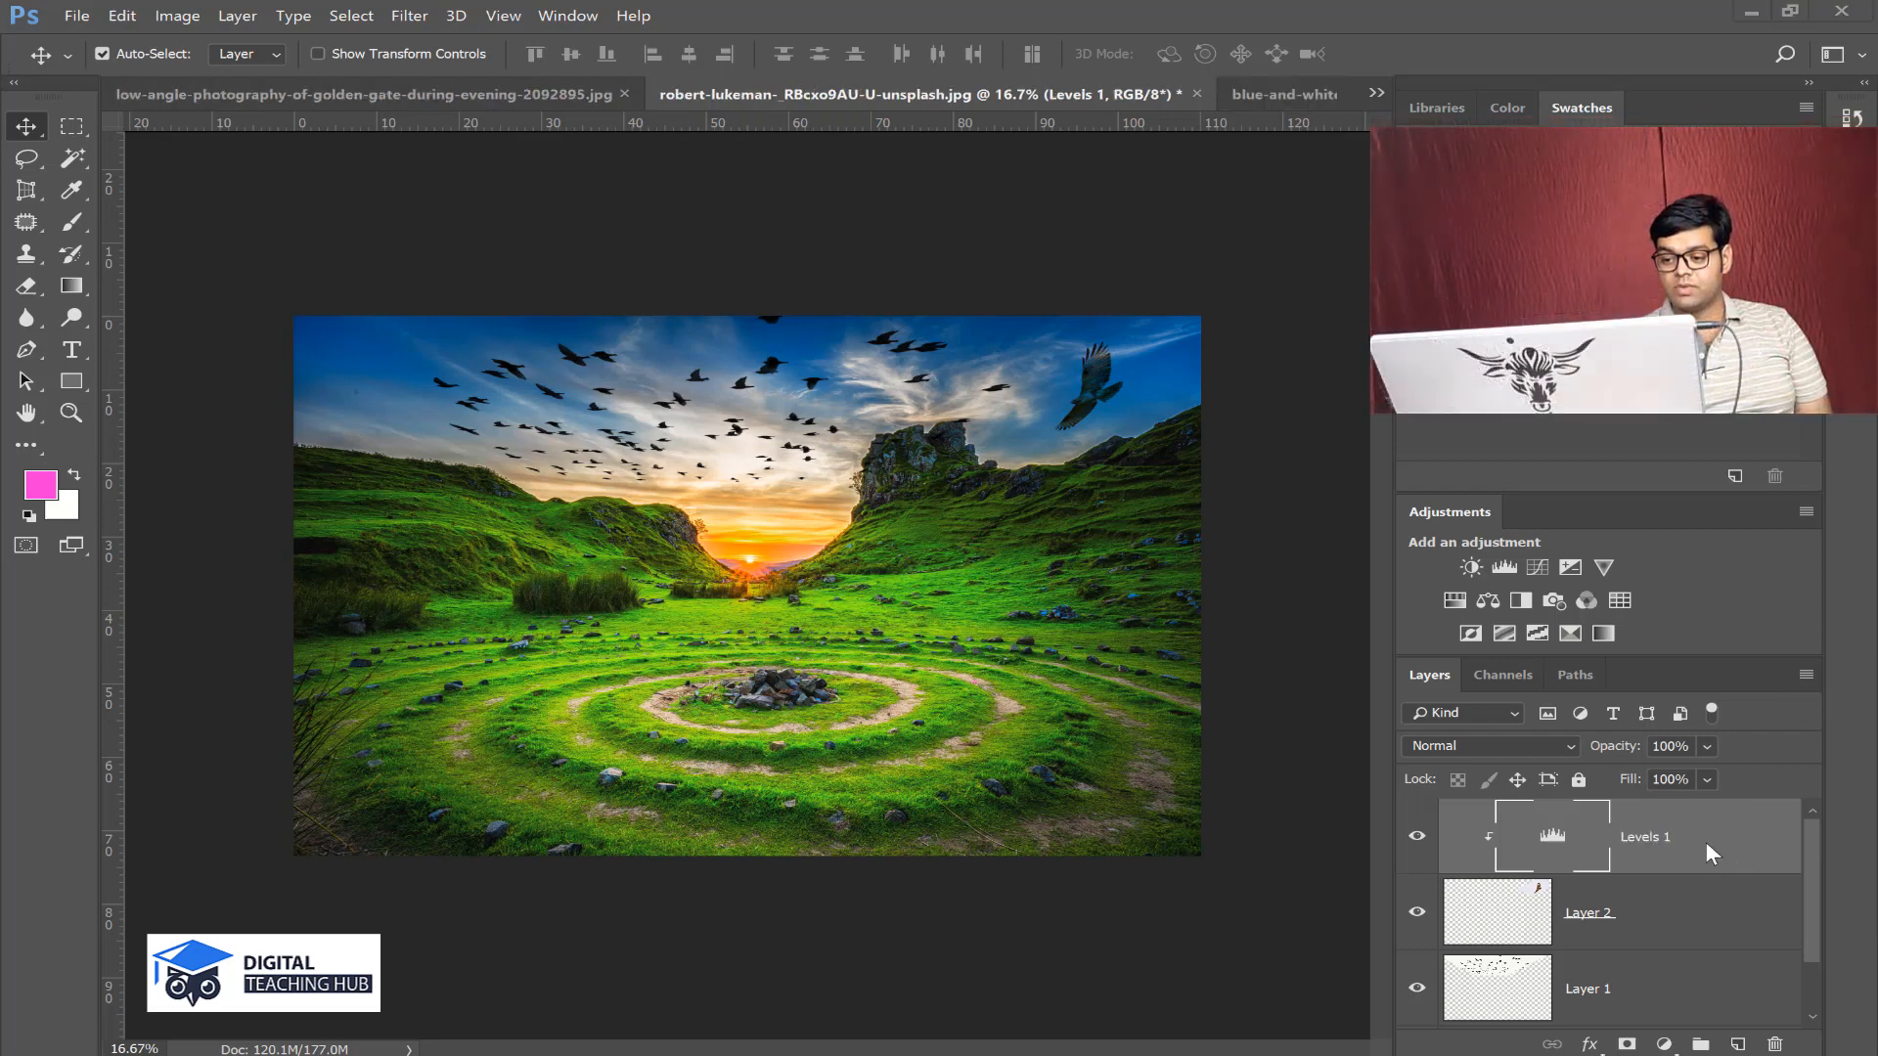
{"action": "left_click", "coordinate": [1774, 1044]}
{"action": "key", "text": "Return"}
{"action": "left_click_drag", "start_coordinate": [1672, 845], "coordinate": [1775, 1044]}
{"action": "left_click_drag", "start_coordinate": [1677, 859], "coordinate": [1775, 1044]}
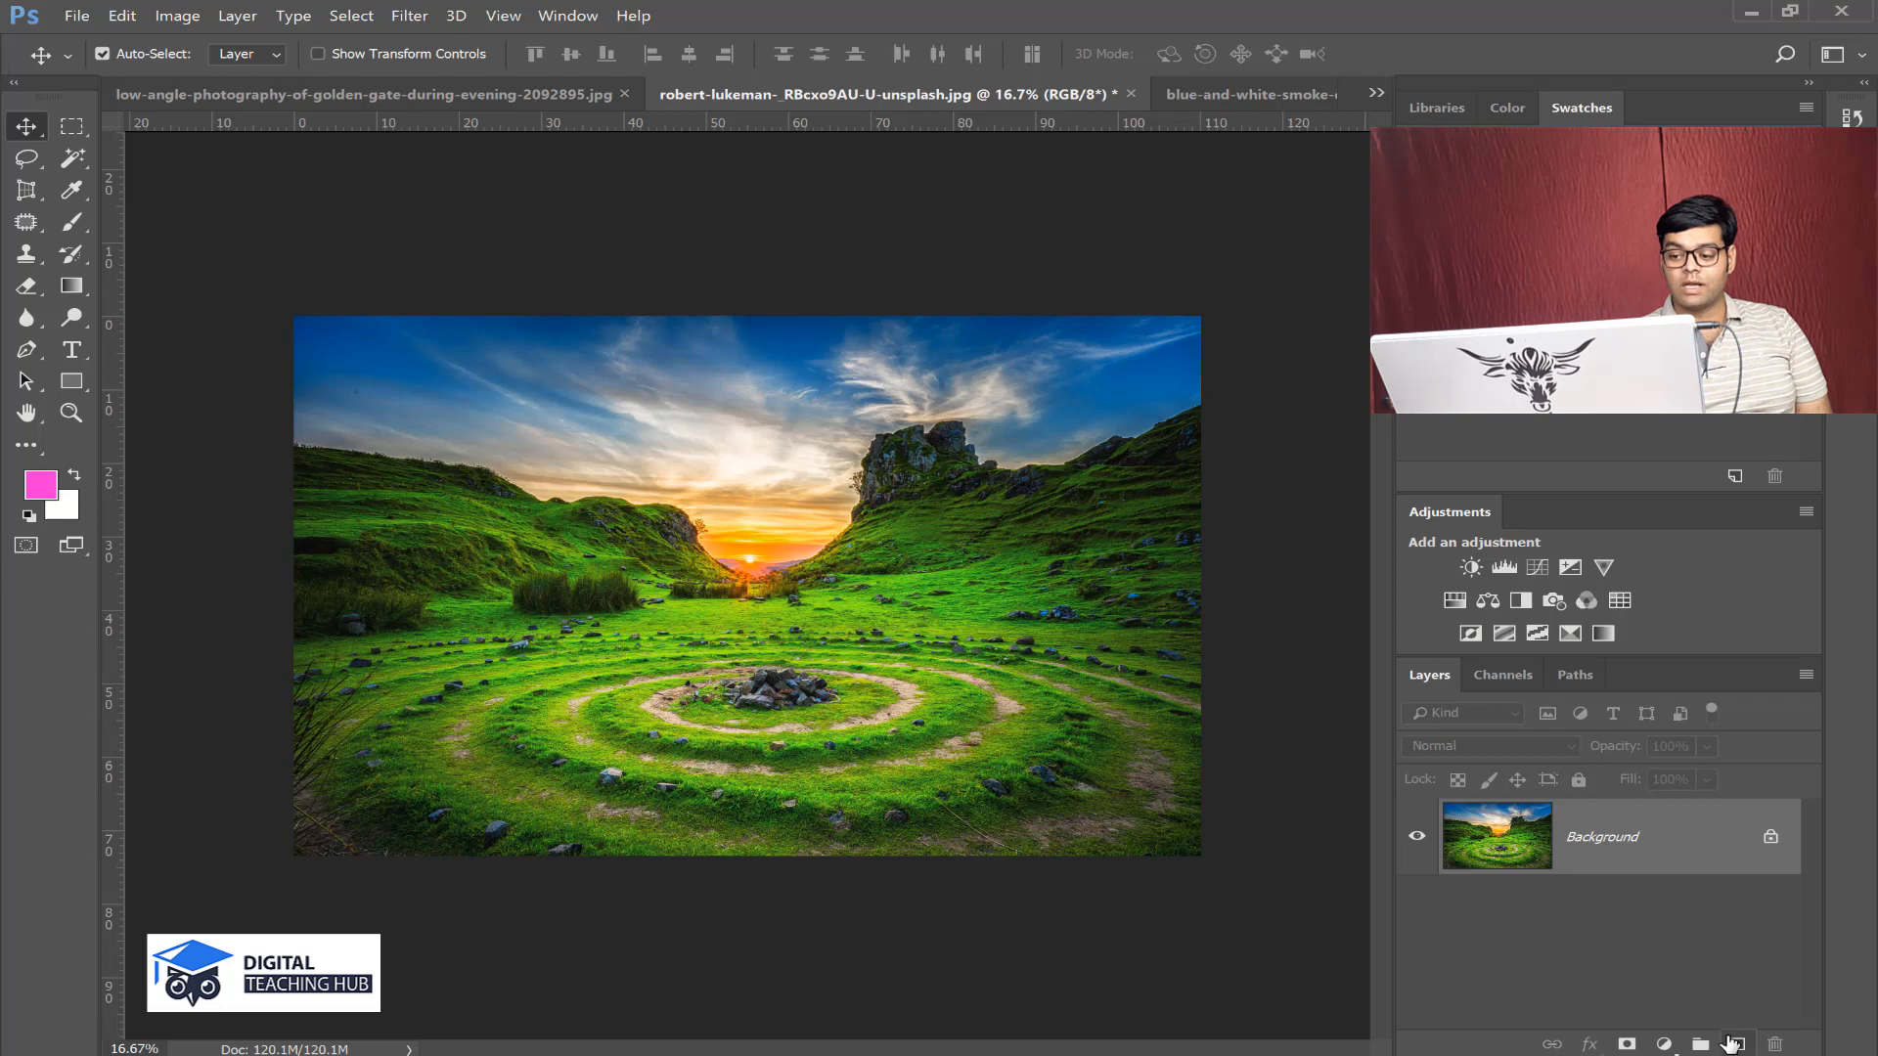
- Add a new layer above the Background and fill it with a linear black-to-white gradient running down the image
{"action": "left_click", "coordinate": [1733, 1044]}
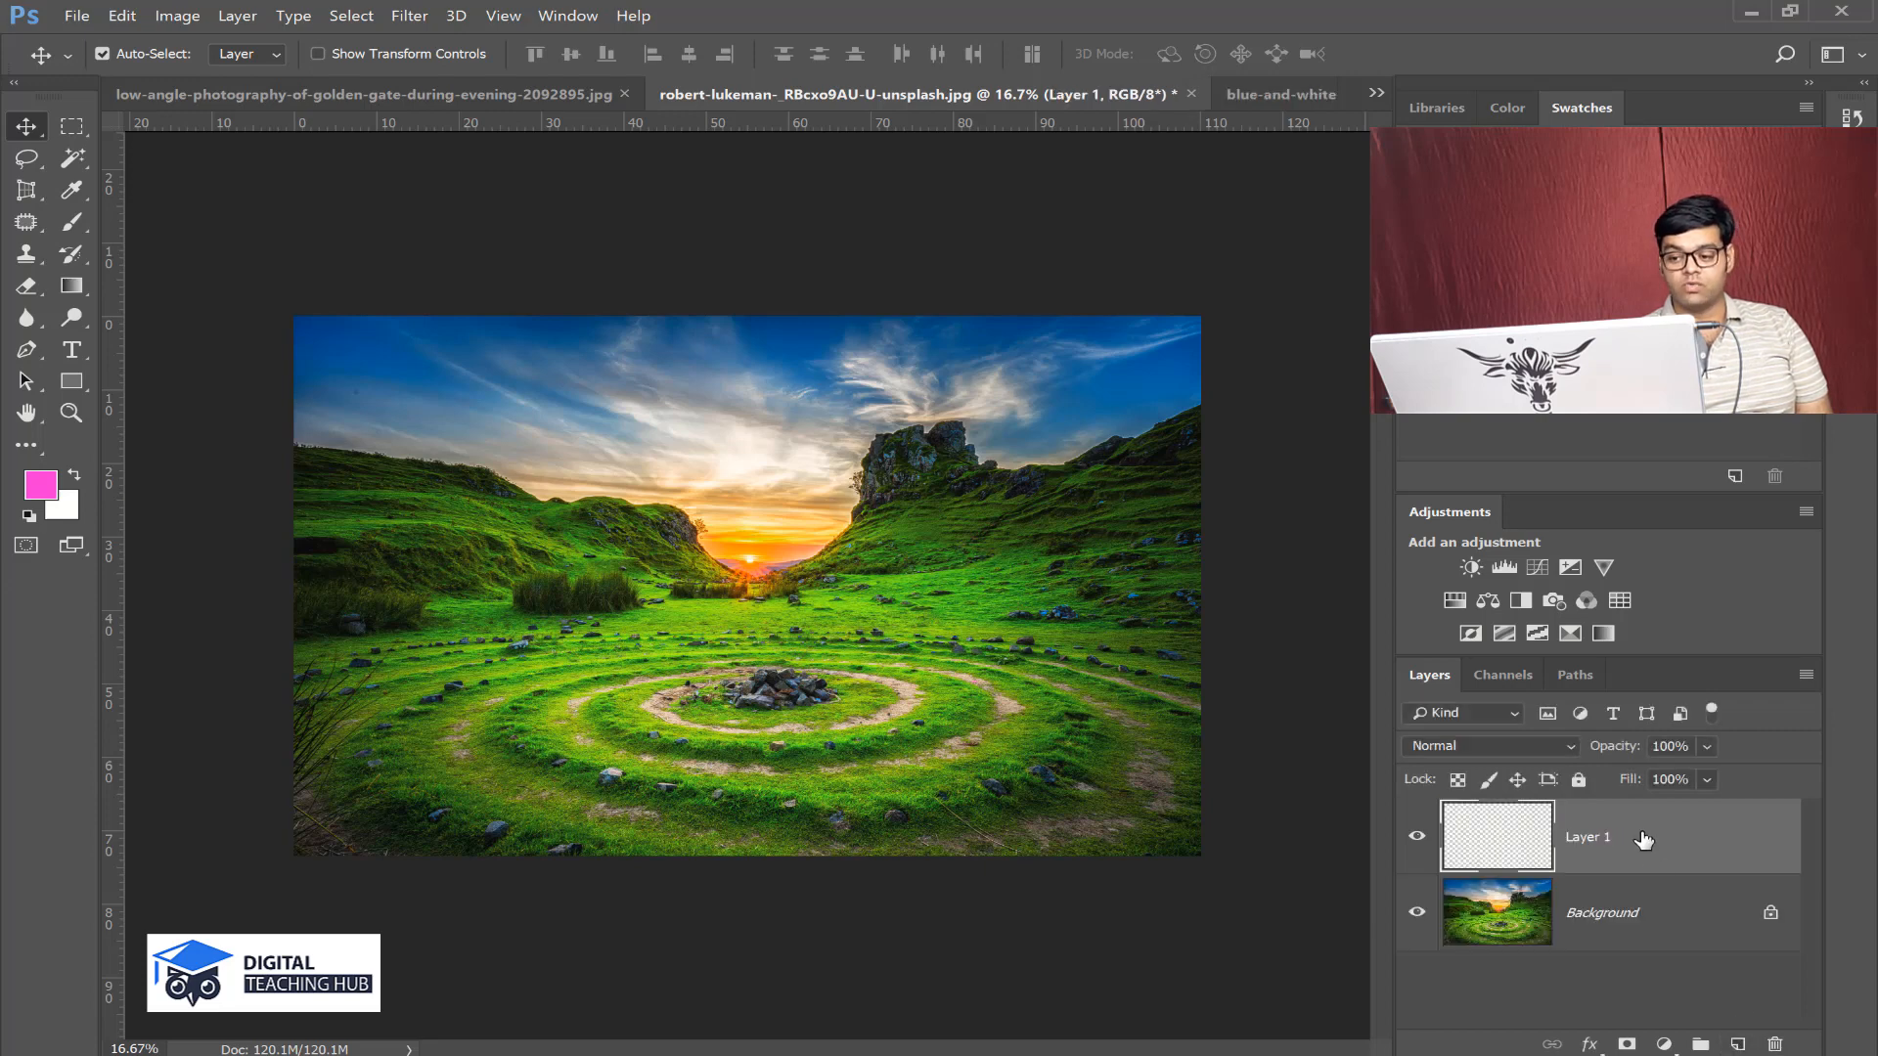
{"action": "left_click", "coordinate": [86, 280]}
{"action": "left_click_drag", "start_coordinate": [742, 313], "coordinate": [759, 847]}
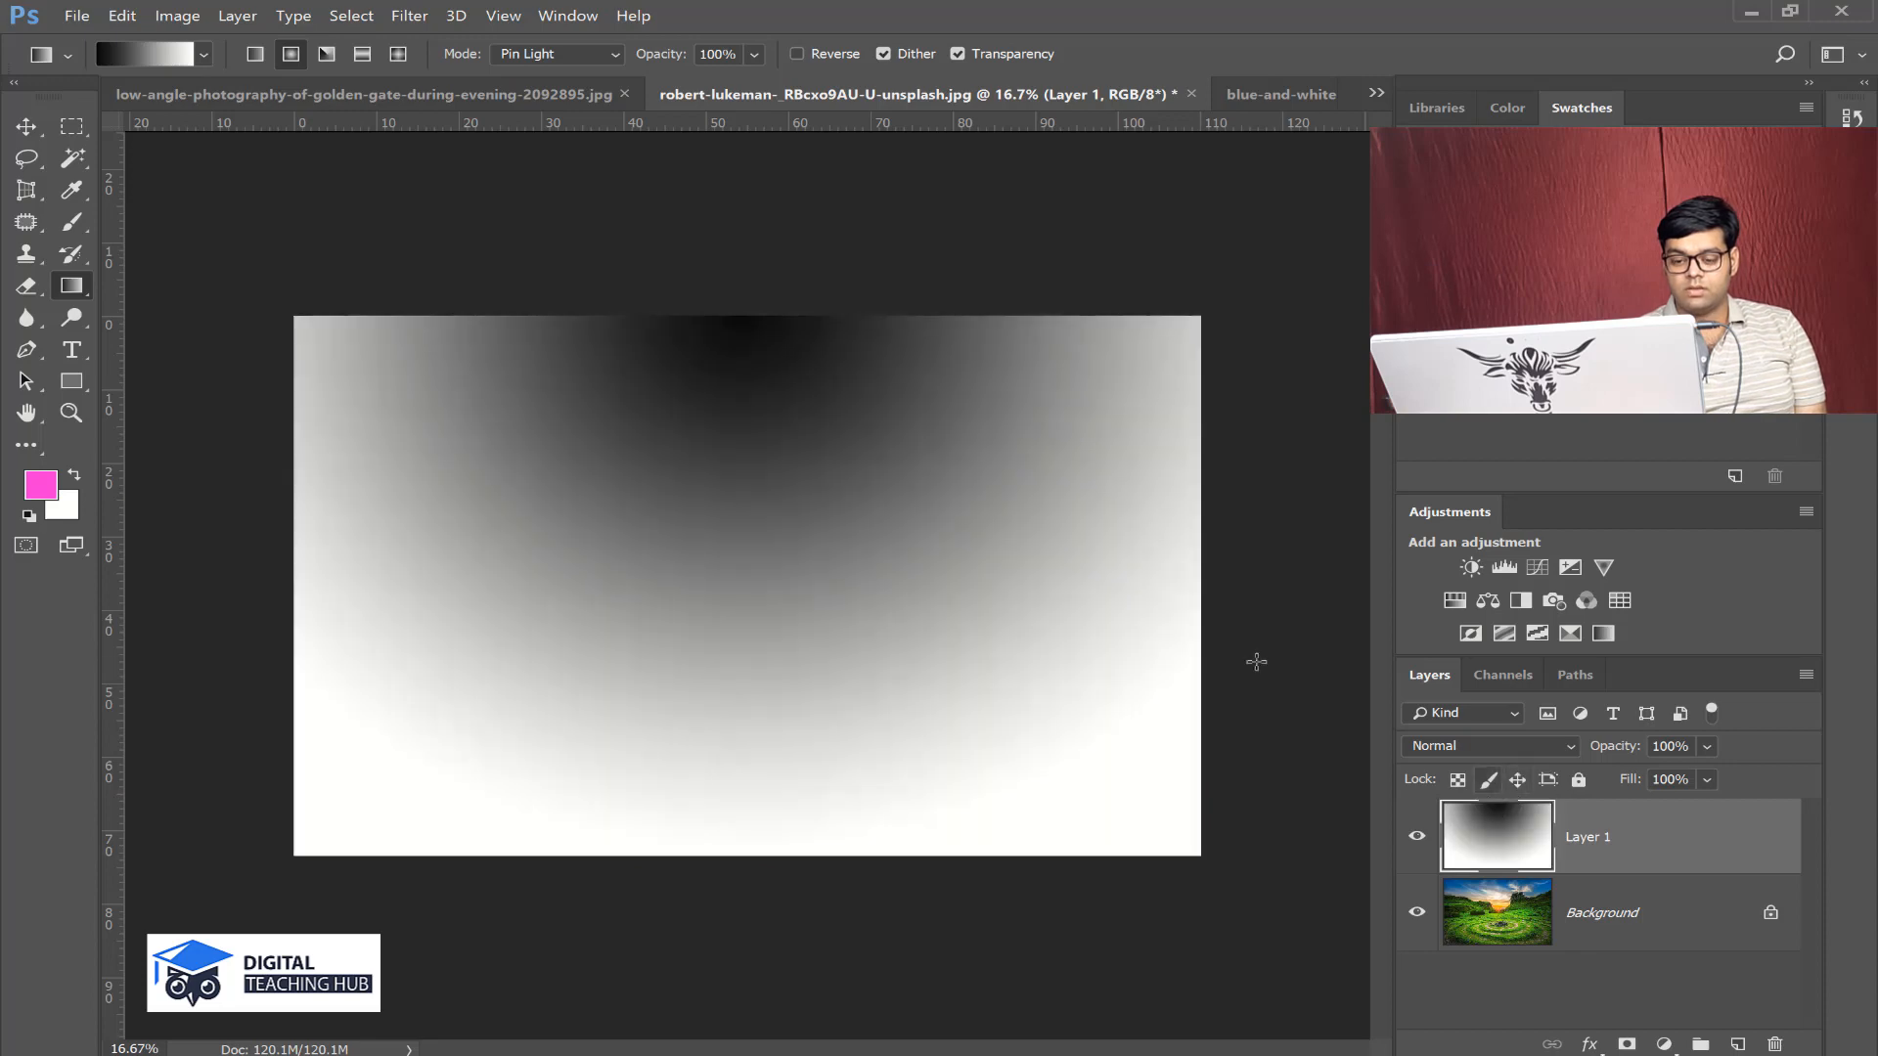
{"action": "key", "text": "ctrl+z"}
{"action": "left_click", "coordinate": [254, 52]}
{"action": "left_click_drag", "start_coordinate": [752, 315], "coordinate": [733, 865]}
- Set the gradient layer's blend mode to Soft Light and compare the landscape with and without it
{"action": "left_click", "coordinate": [1457, 749]}
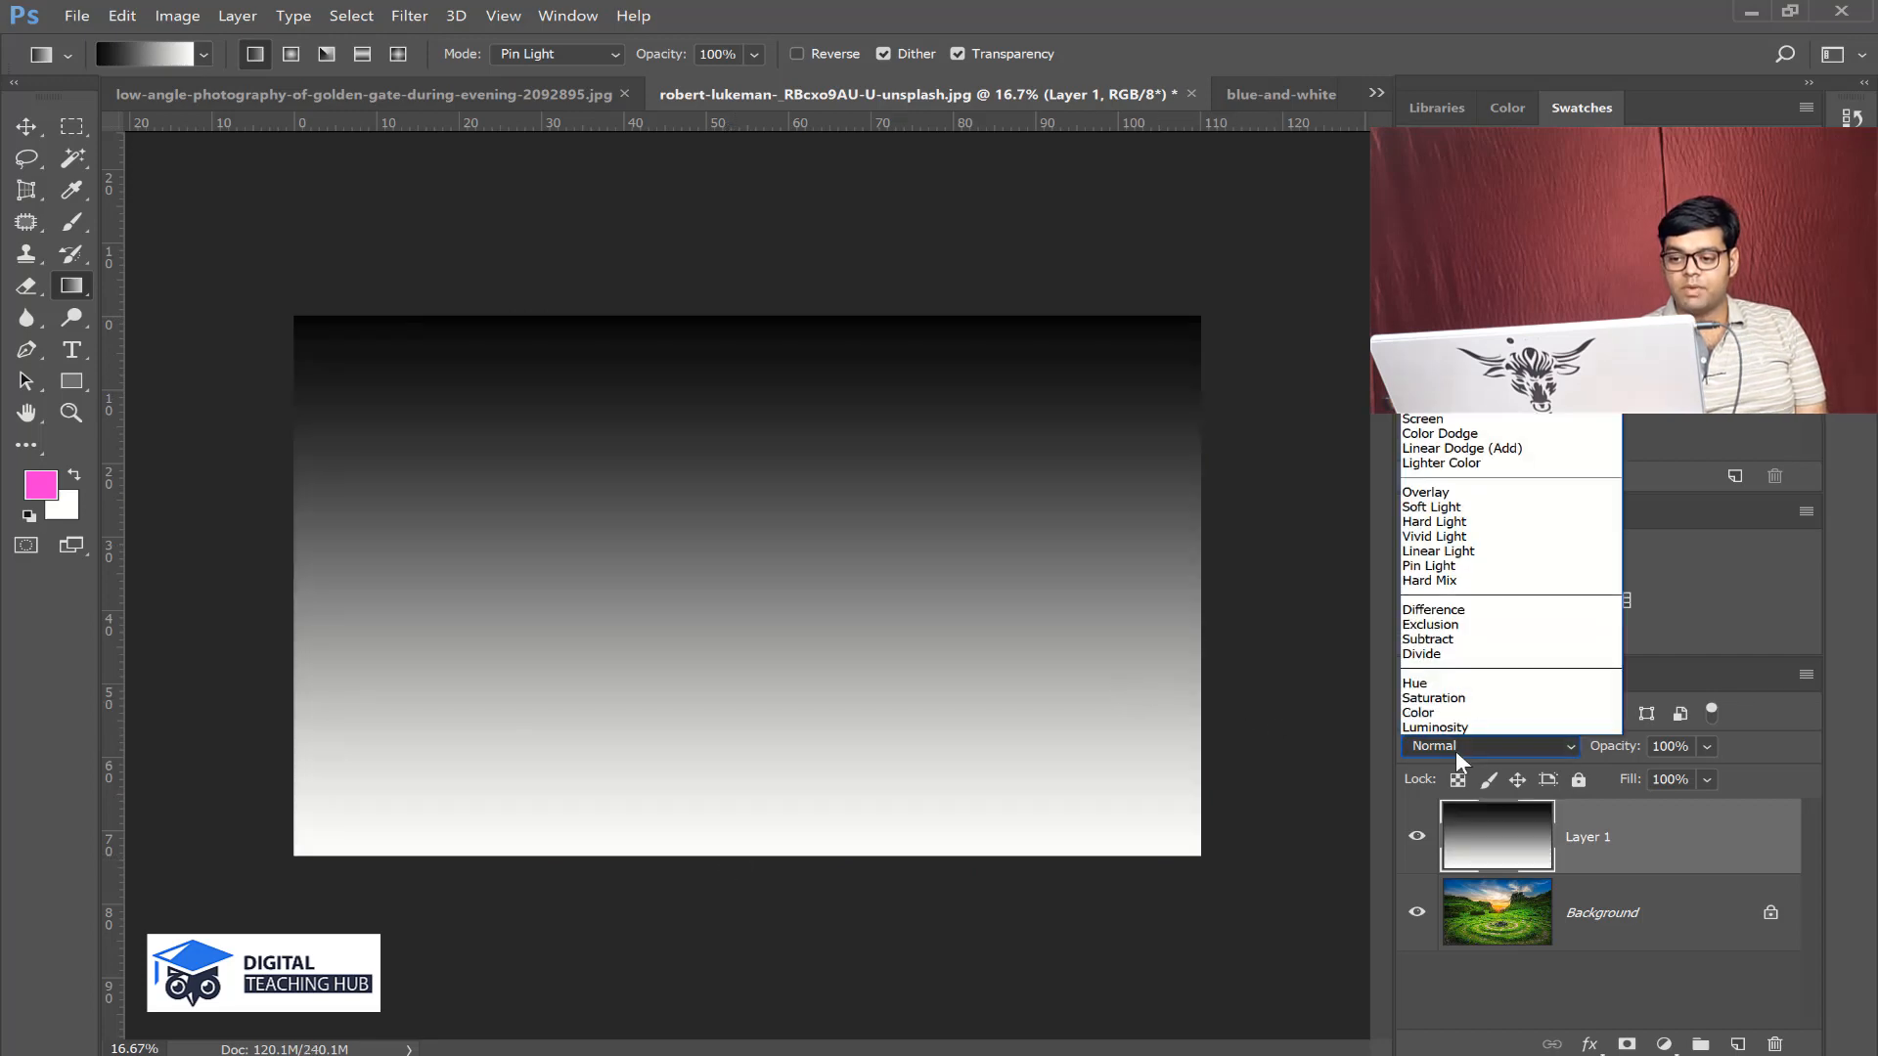
{"action": "left_click", "coordinate": [1414, 508]}
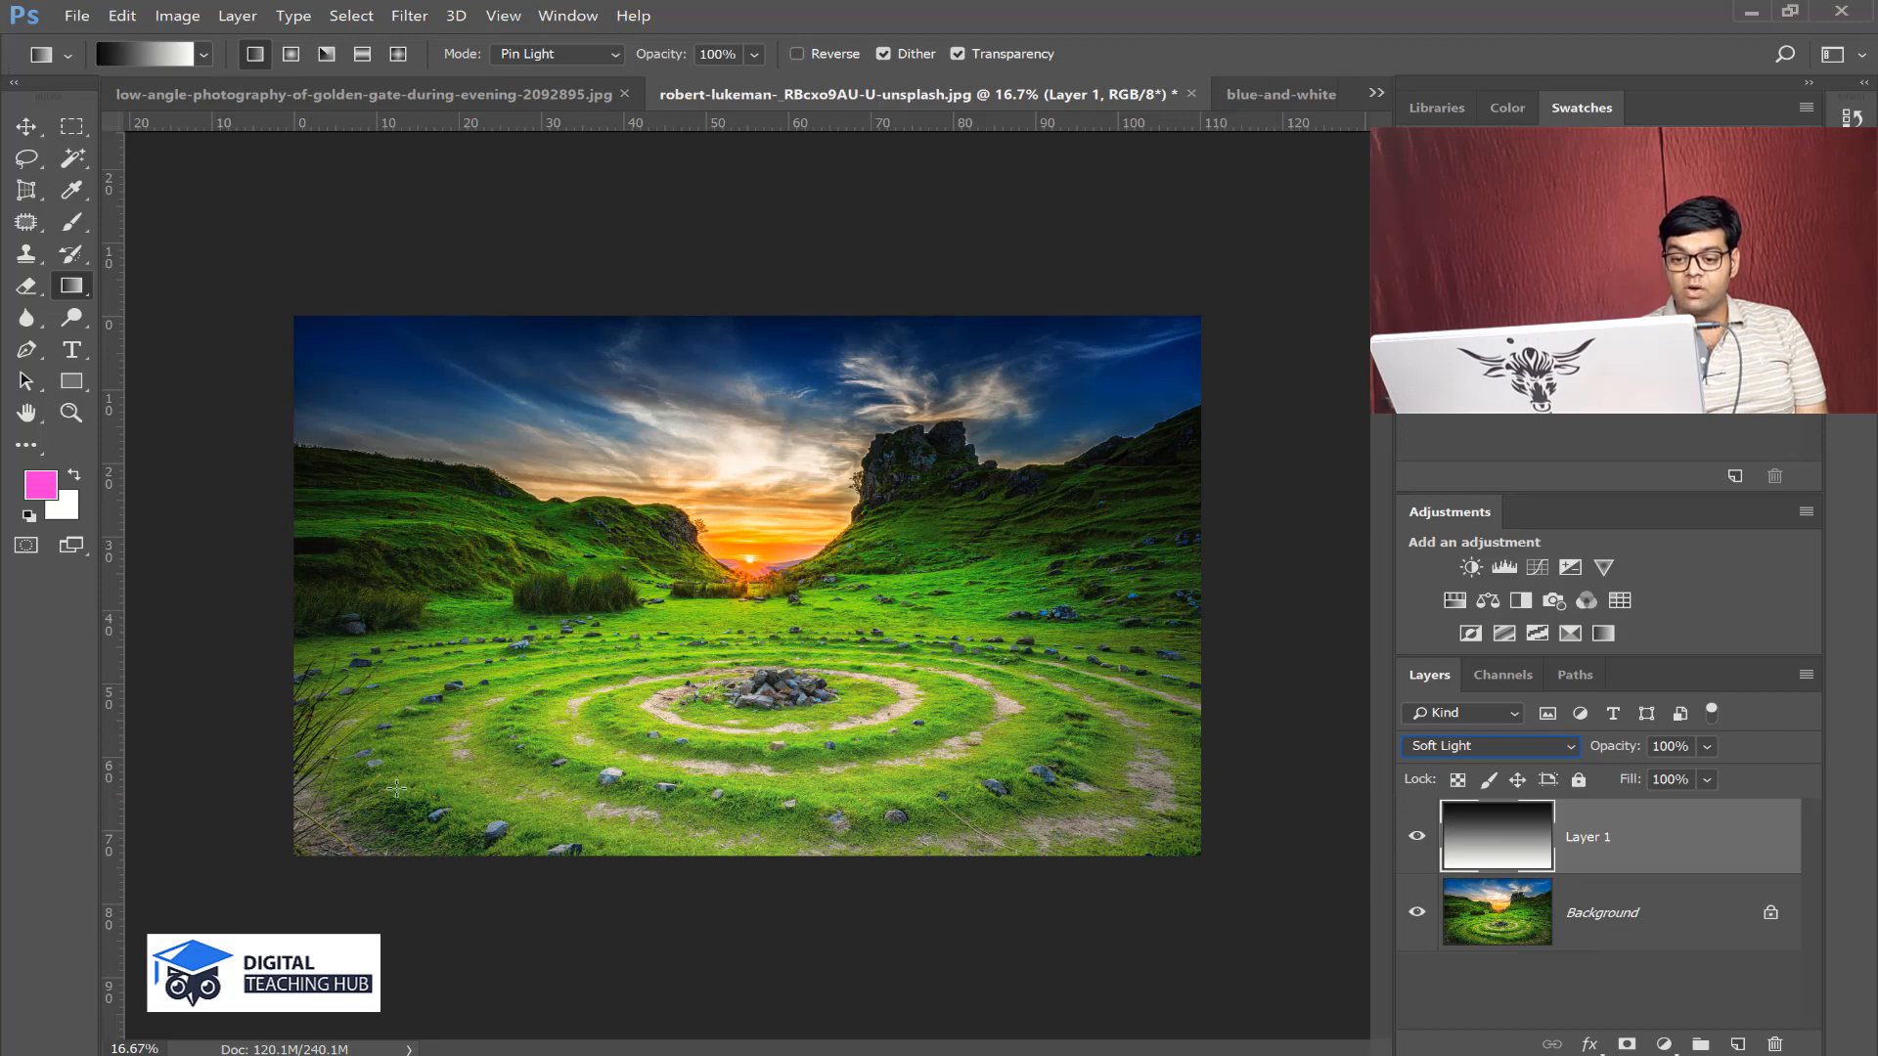
{"action": "left_click", "coordinate": [1417, 839]}
{"action": "left_click", "coordinate": [1417, 839]}
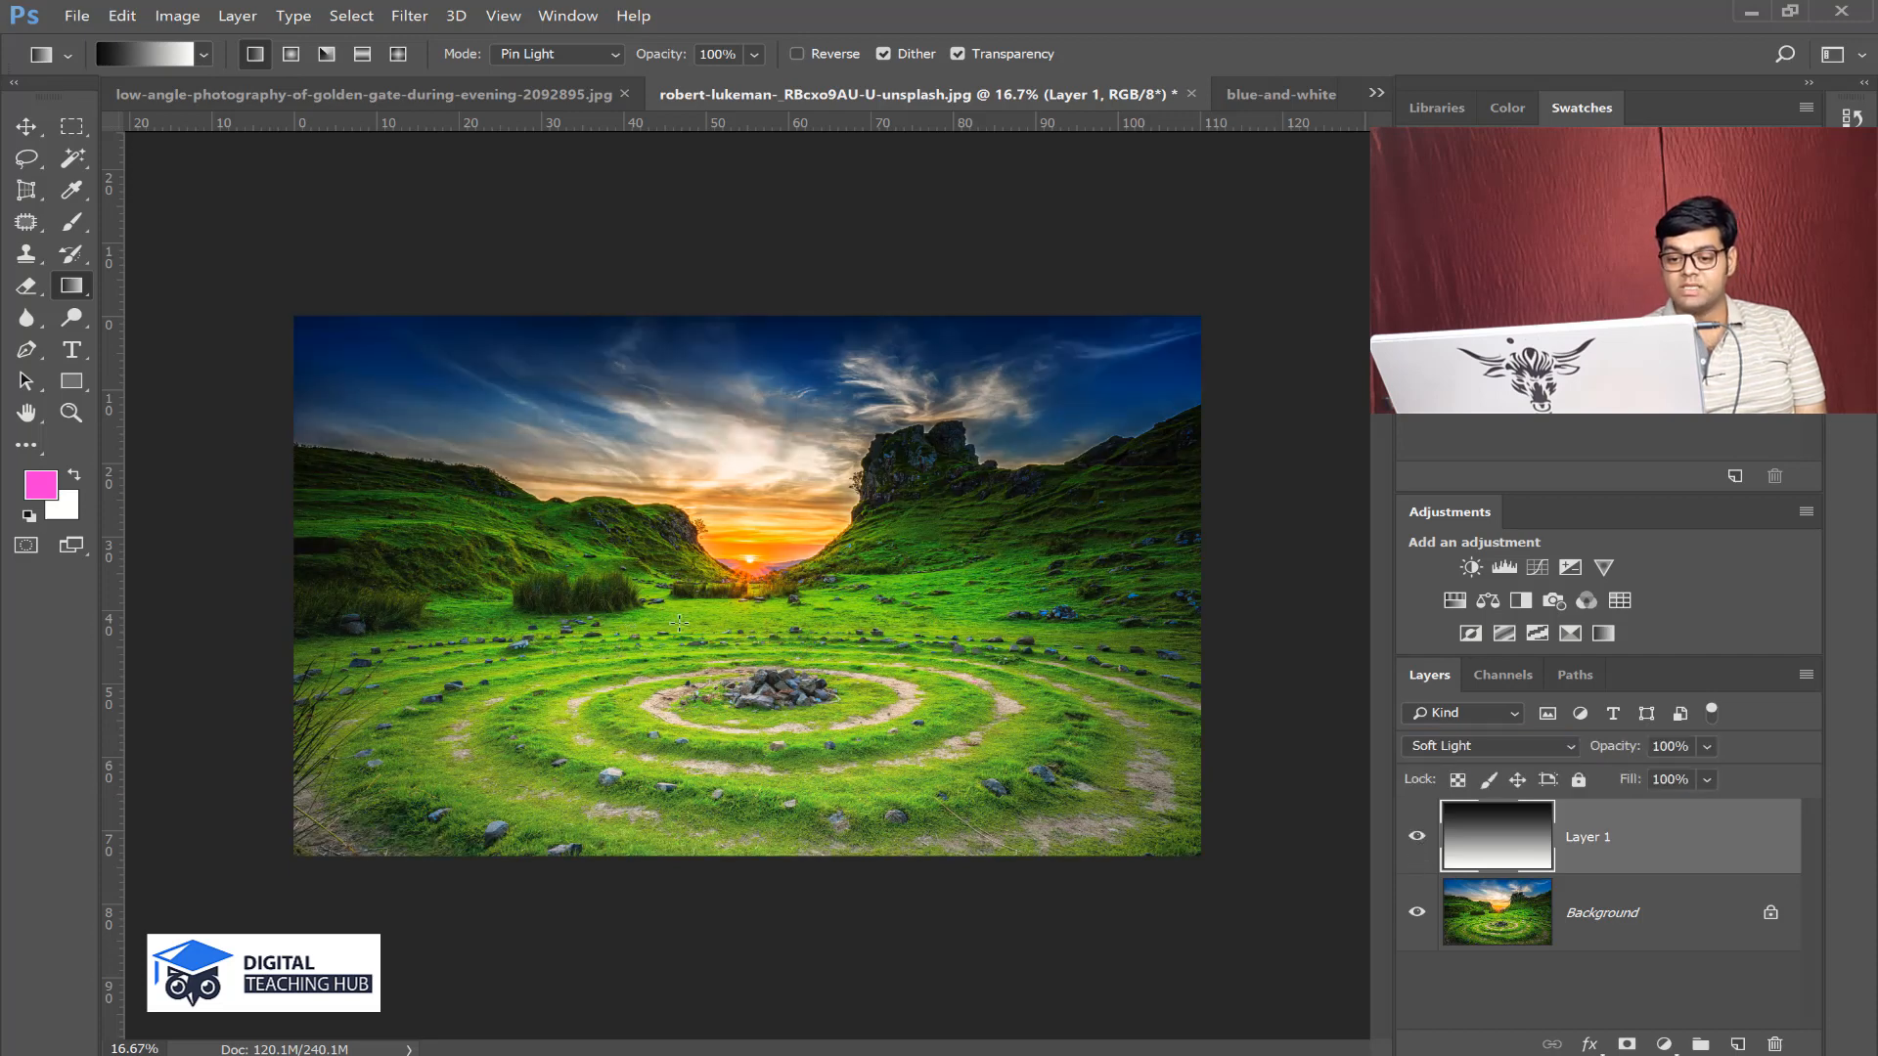
{"action": "left_click", "coordinate": [1408, 841]}
{"action": "left_click", "coordinate": [1409, 843]}
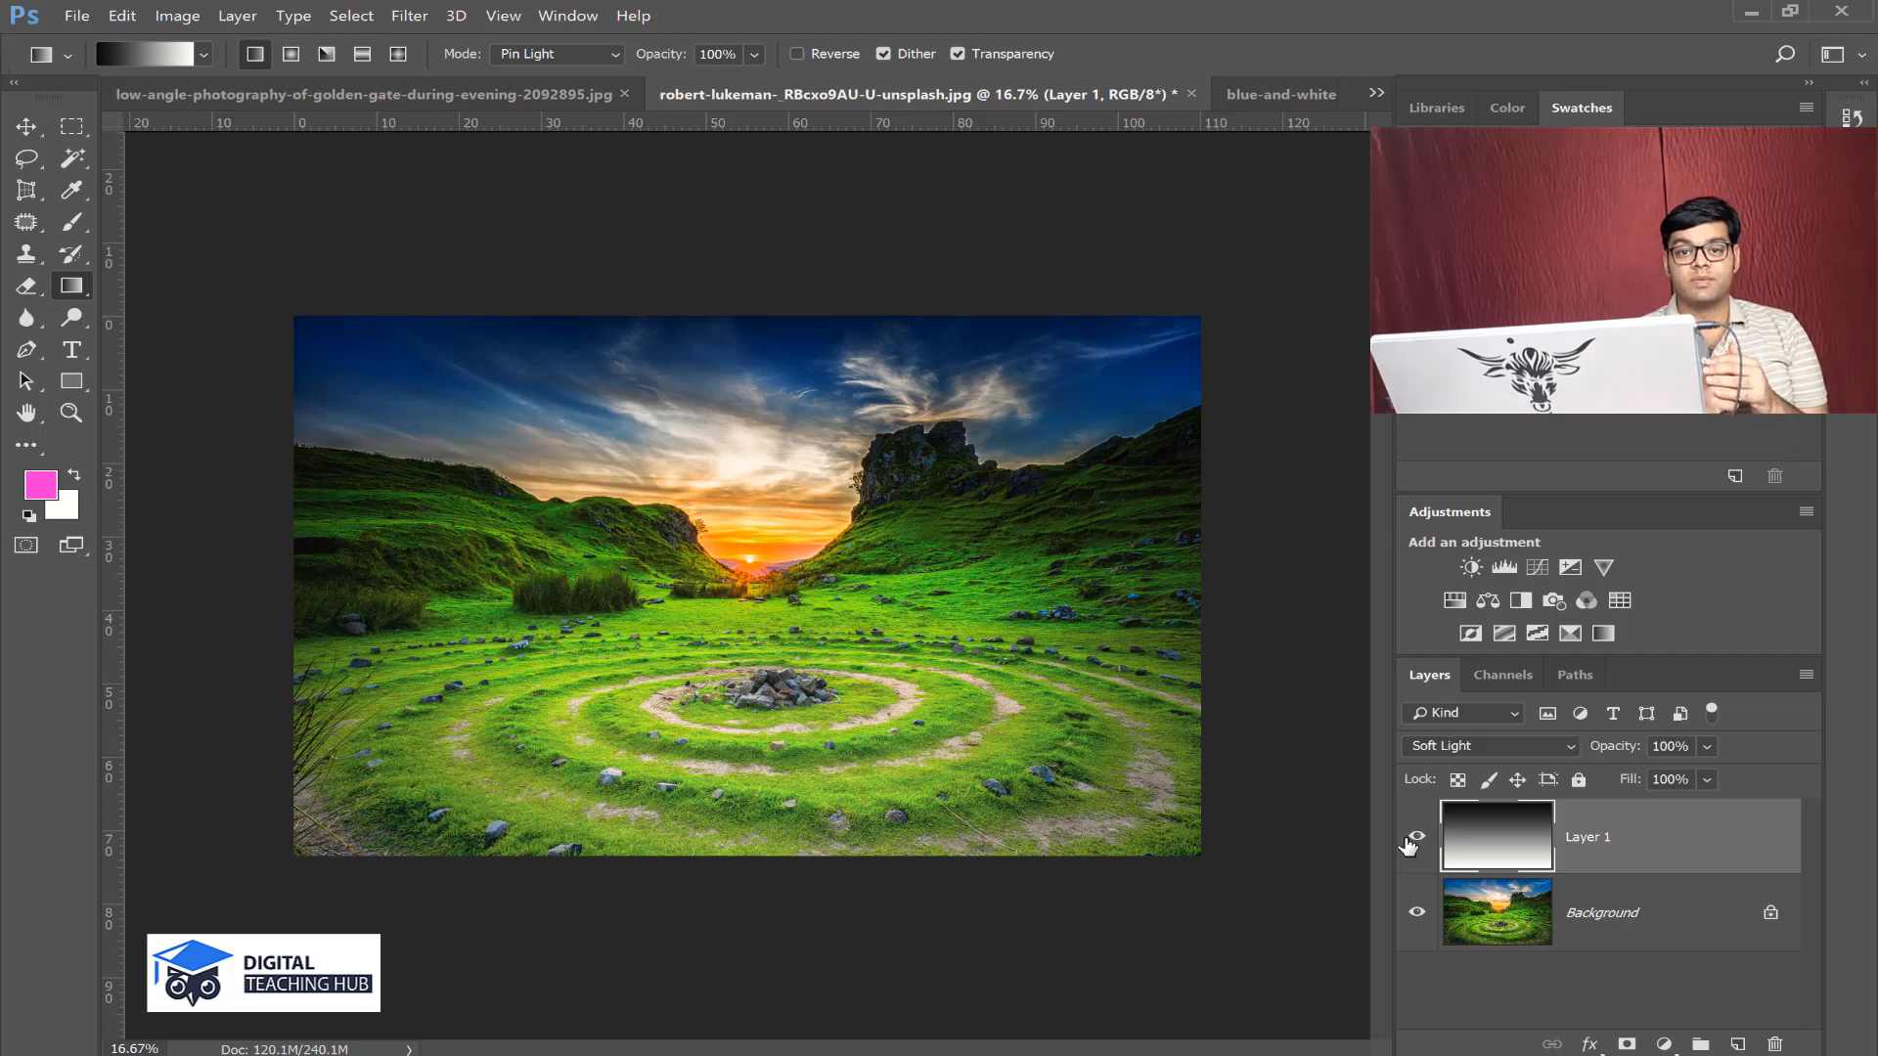
- Replace the gradient layer with a duplicate of the Background set to Soft Light
{"action": "left_click_drag", "start_coordinate": [1678, 834], "coordinate": [1775, 1044]}
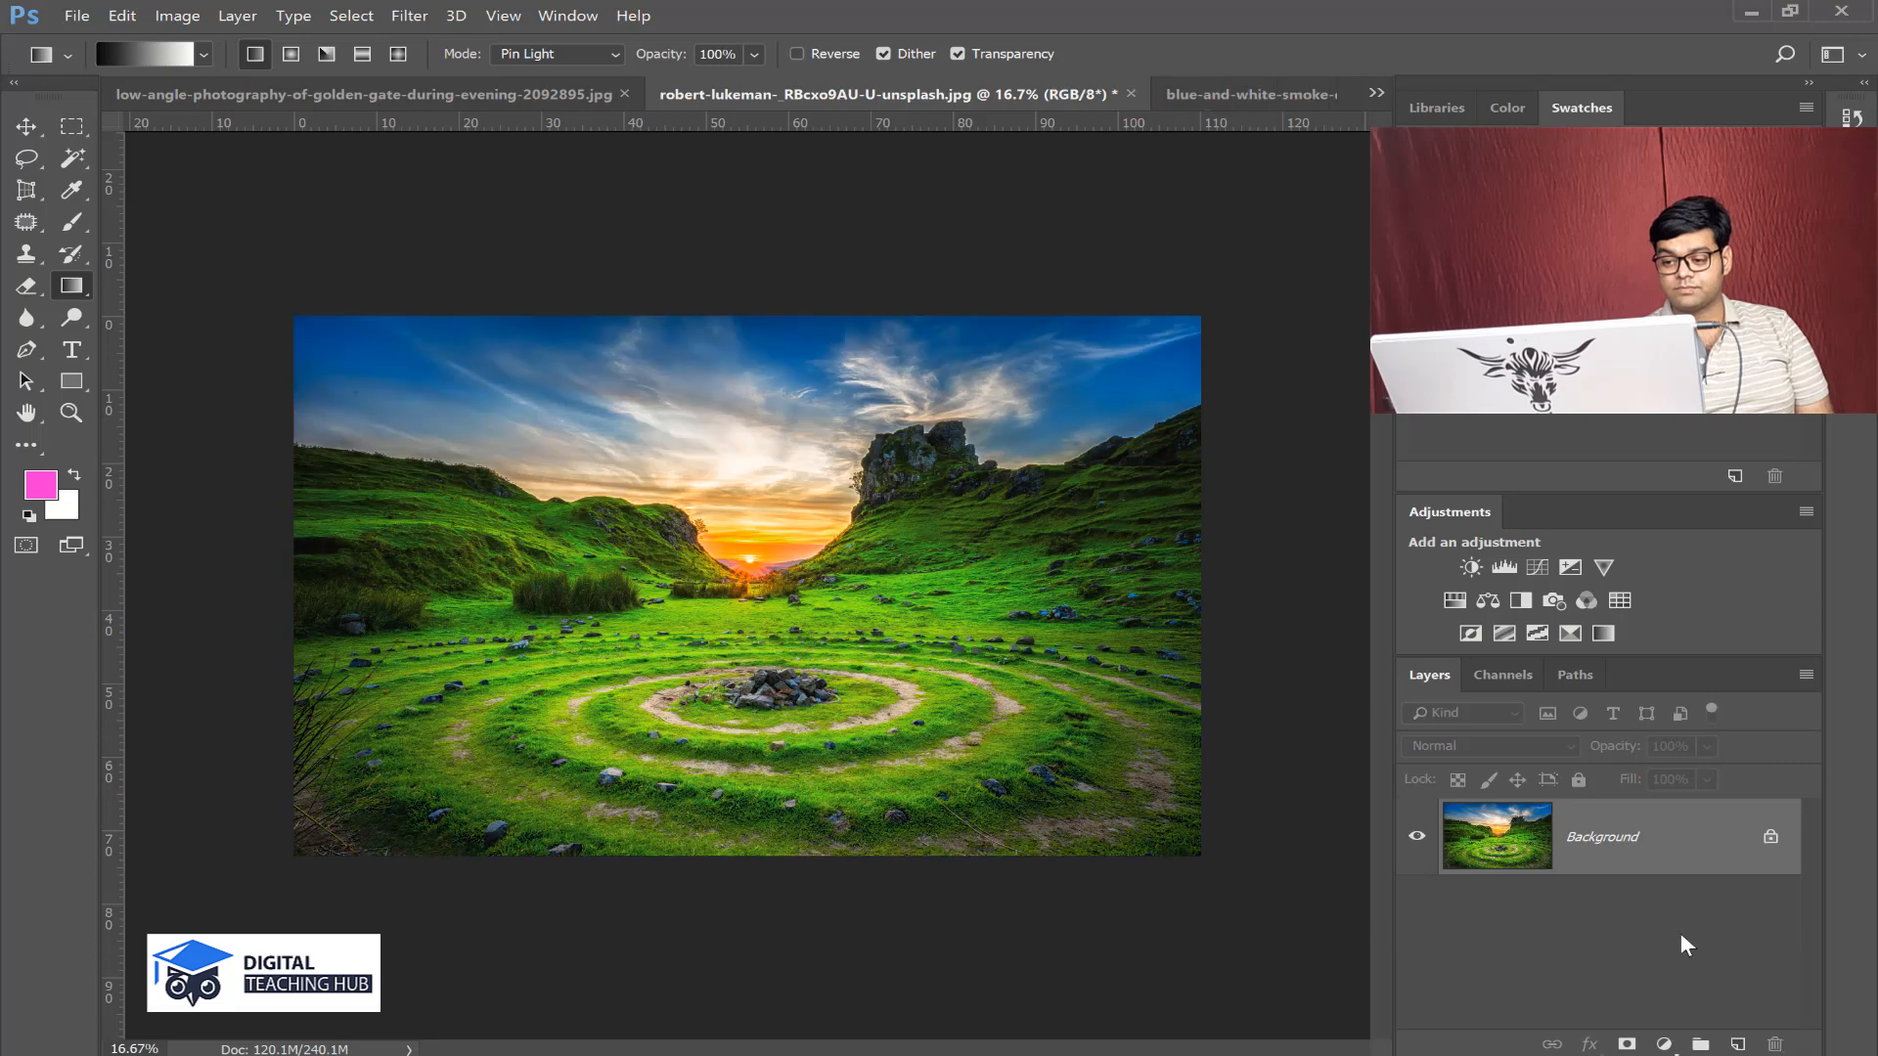
{"action": "key", "text": "ctrl+j"}
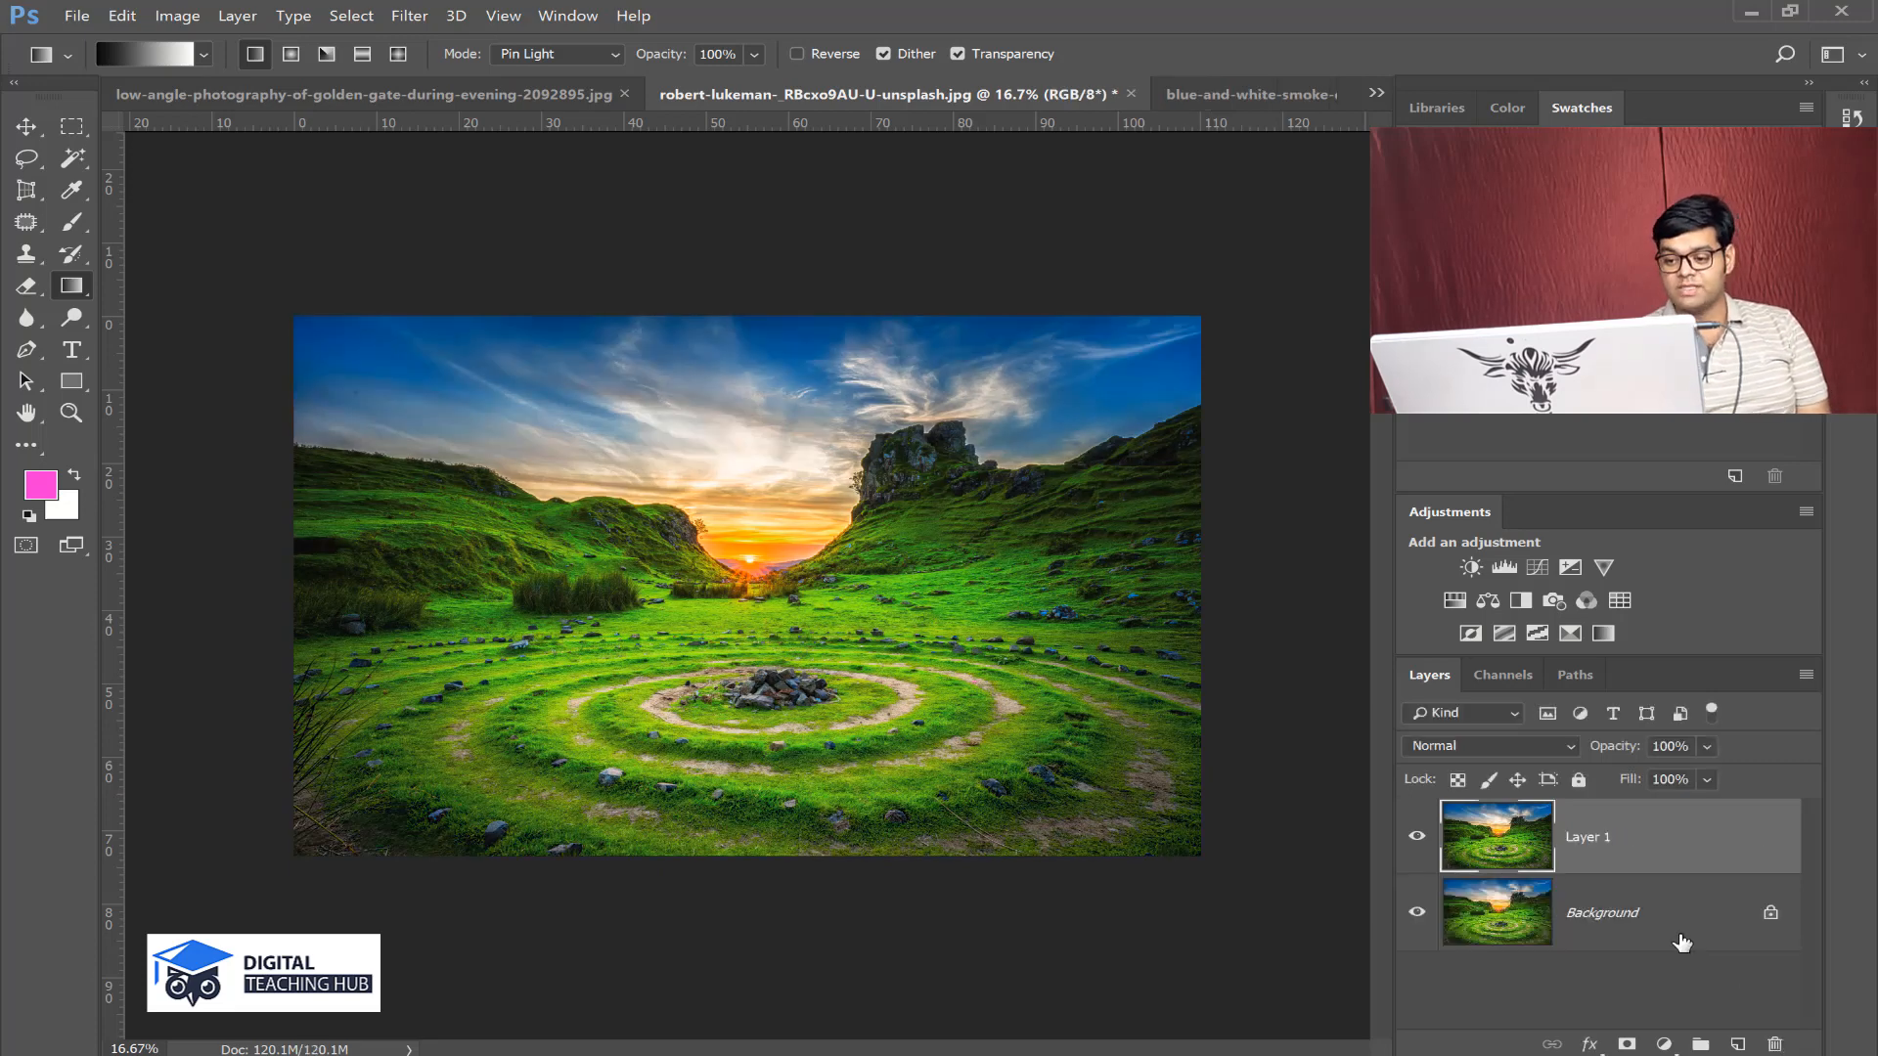
{"action": "left_click", "coordinate": [1551, 745]}
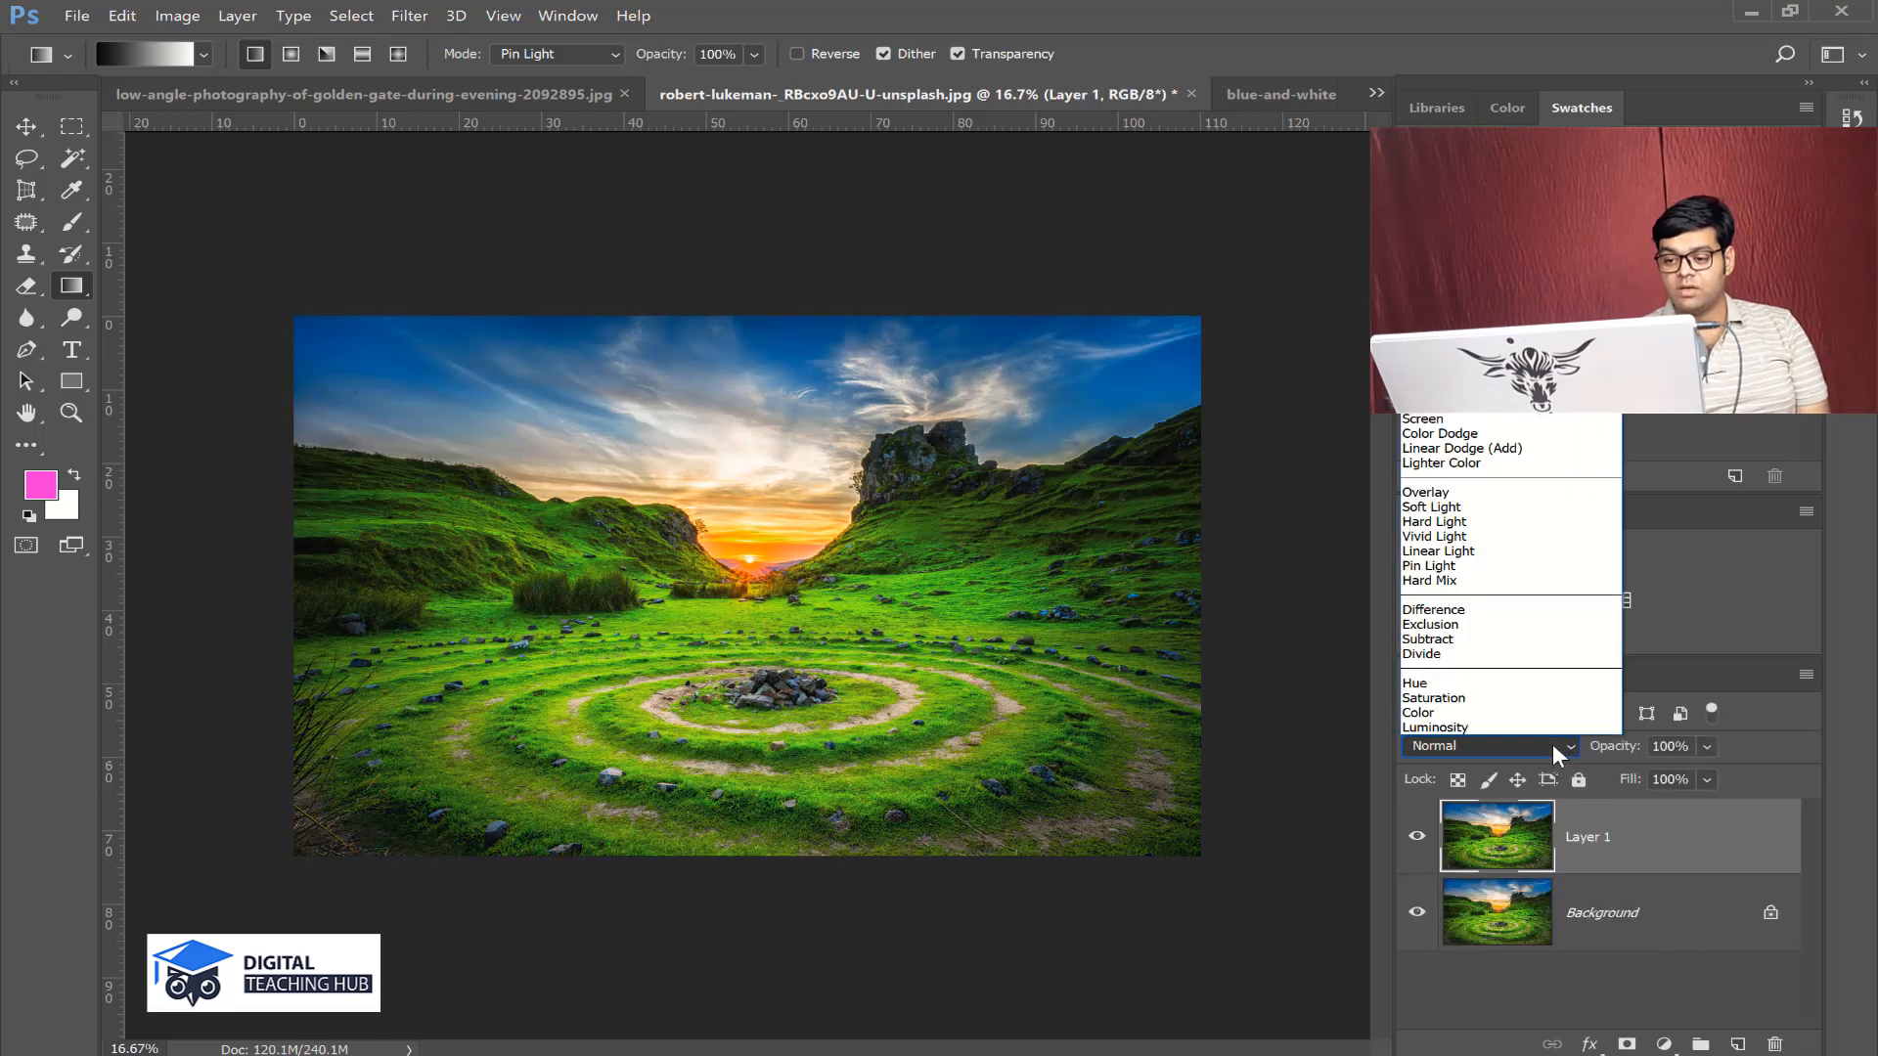
{"action": "left_click", "coordinate": [1488, 509]}
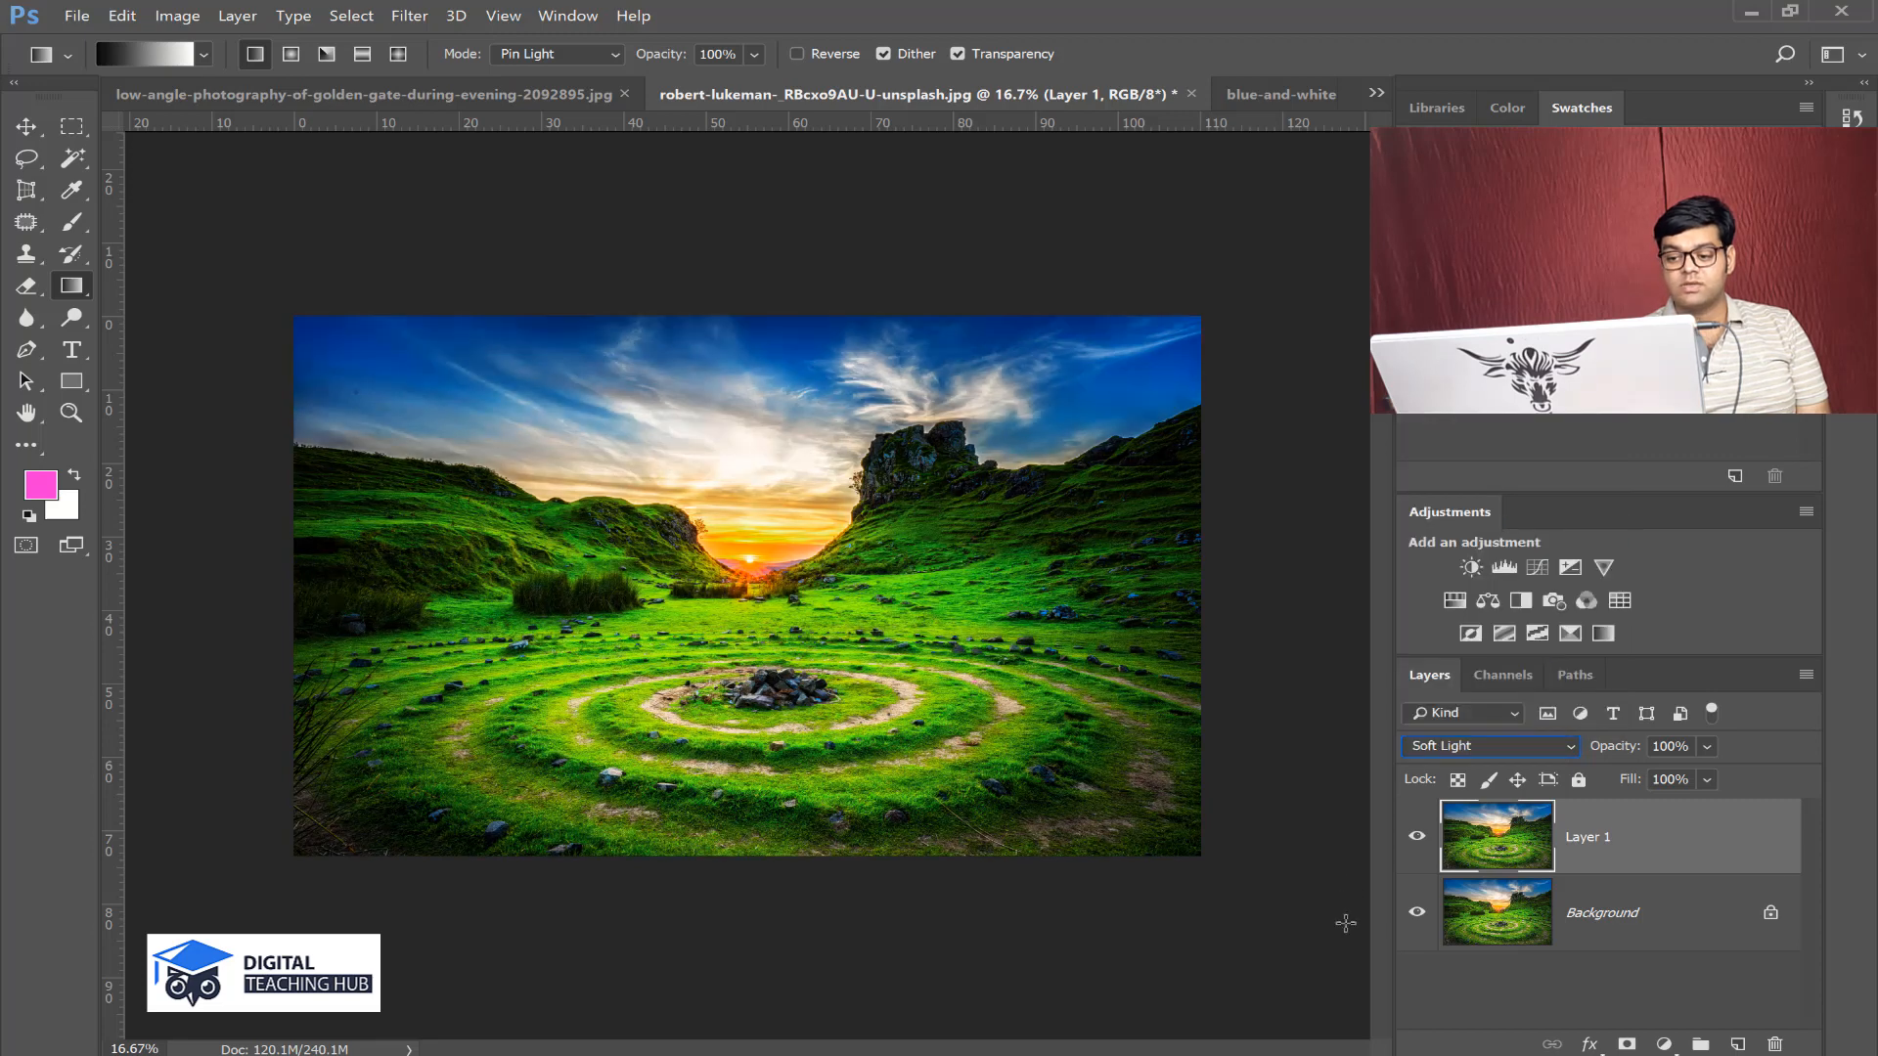
- Toggle the Soft Light duplicate's visibility to compare the landscape's contrast and colour with and without it
{"action": "left_click", "coordinate": [1417, 837]}
{"action": "left_click", "coordinate": [1417, 837]}
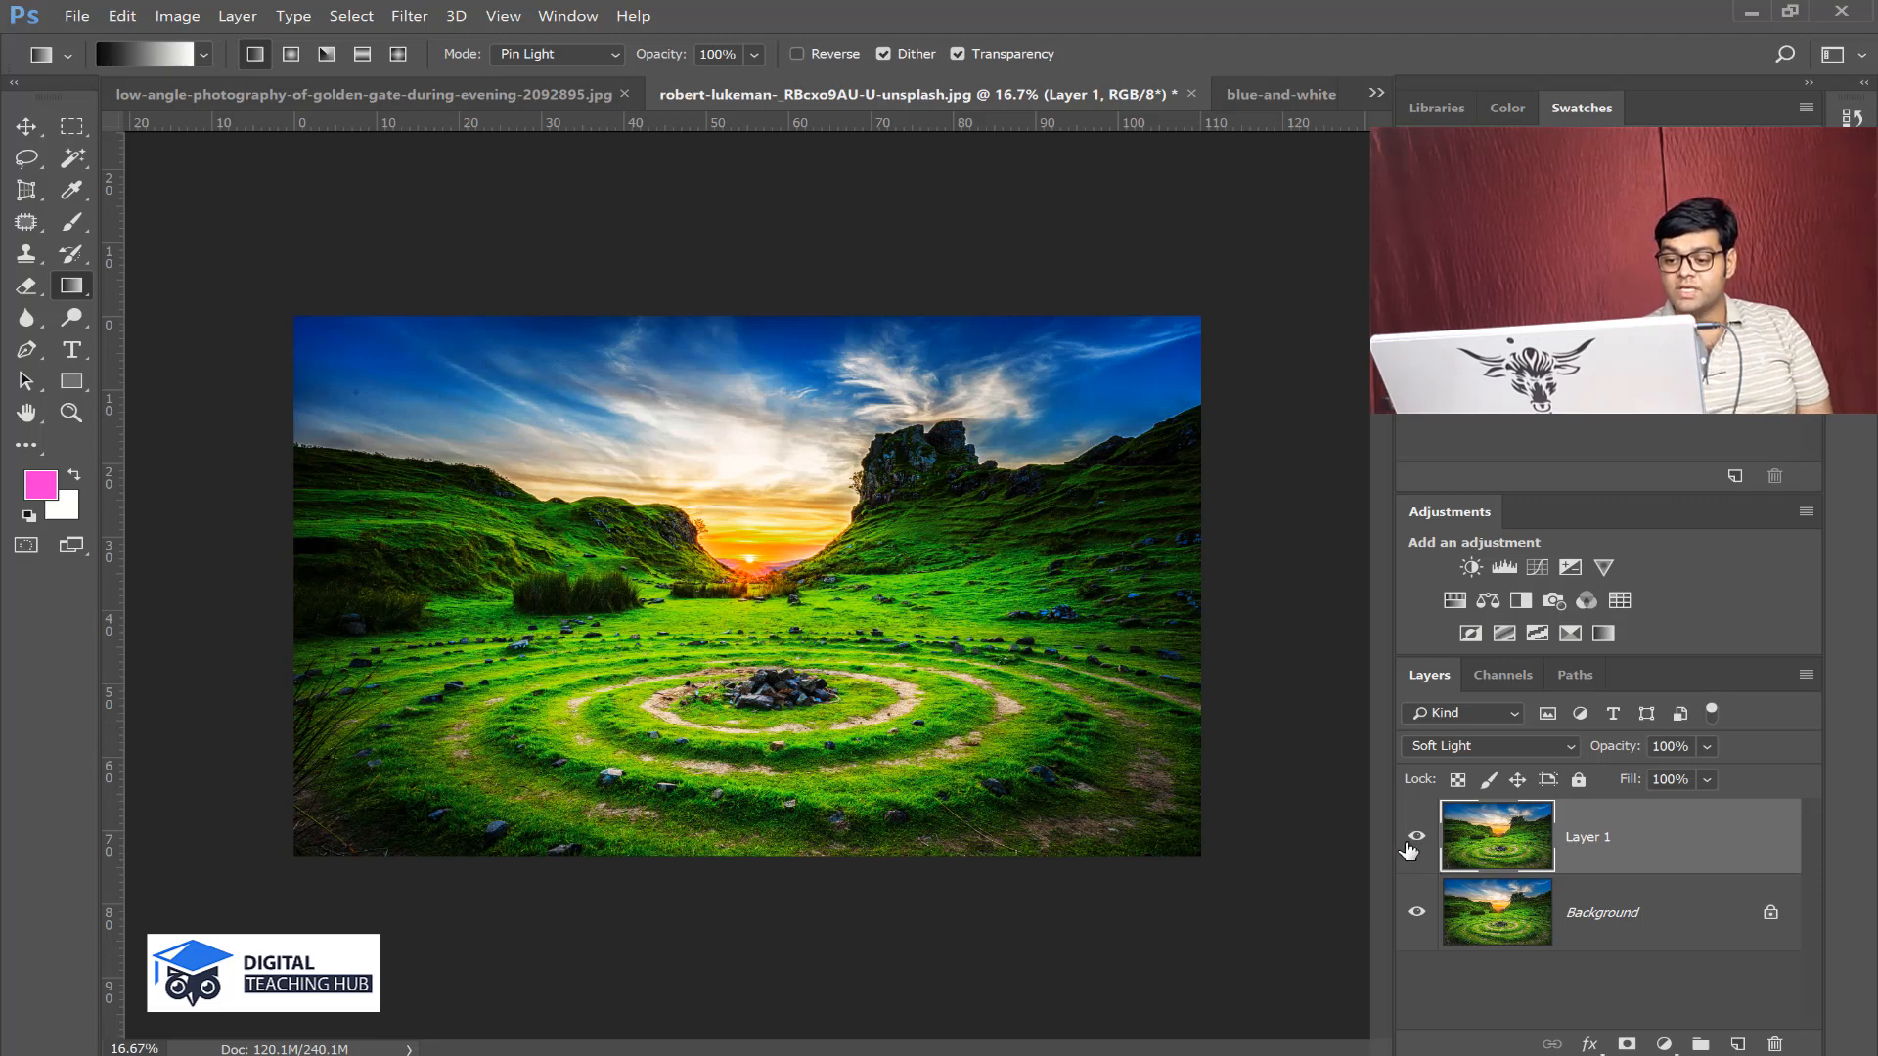
{"action": "left_click", "coordinate": [1415, 839]}
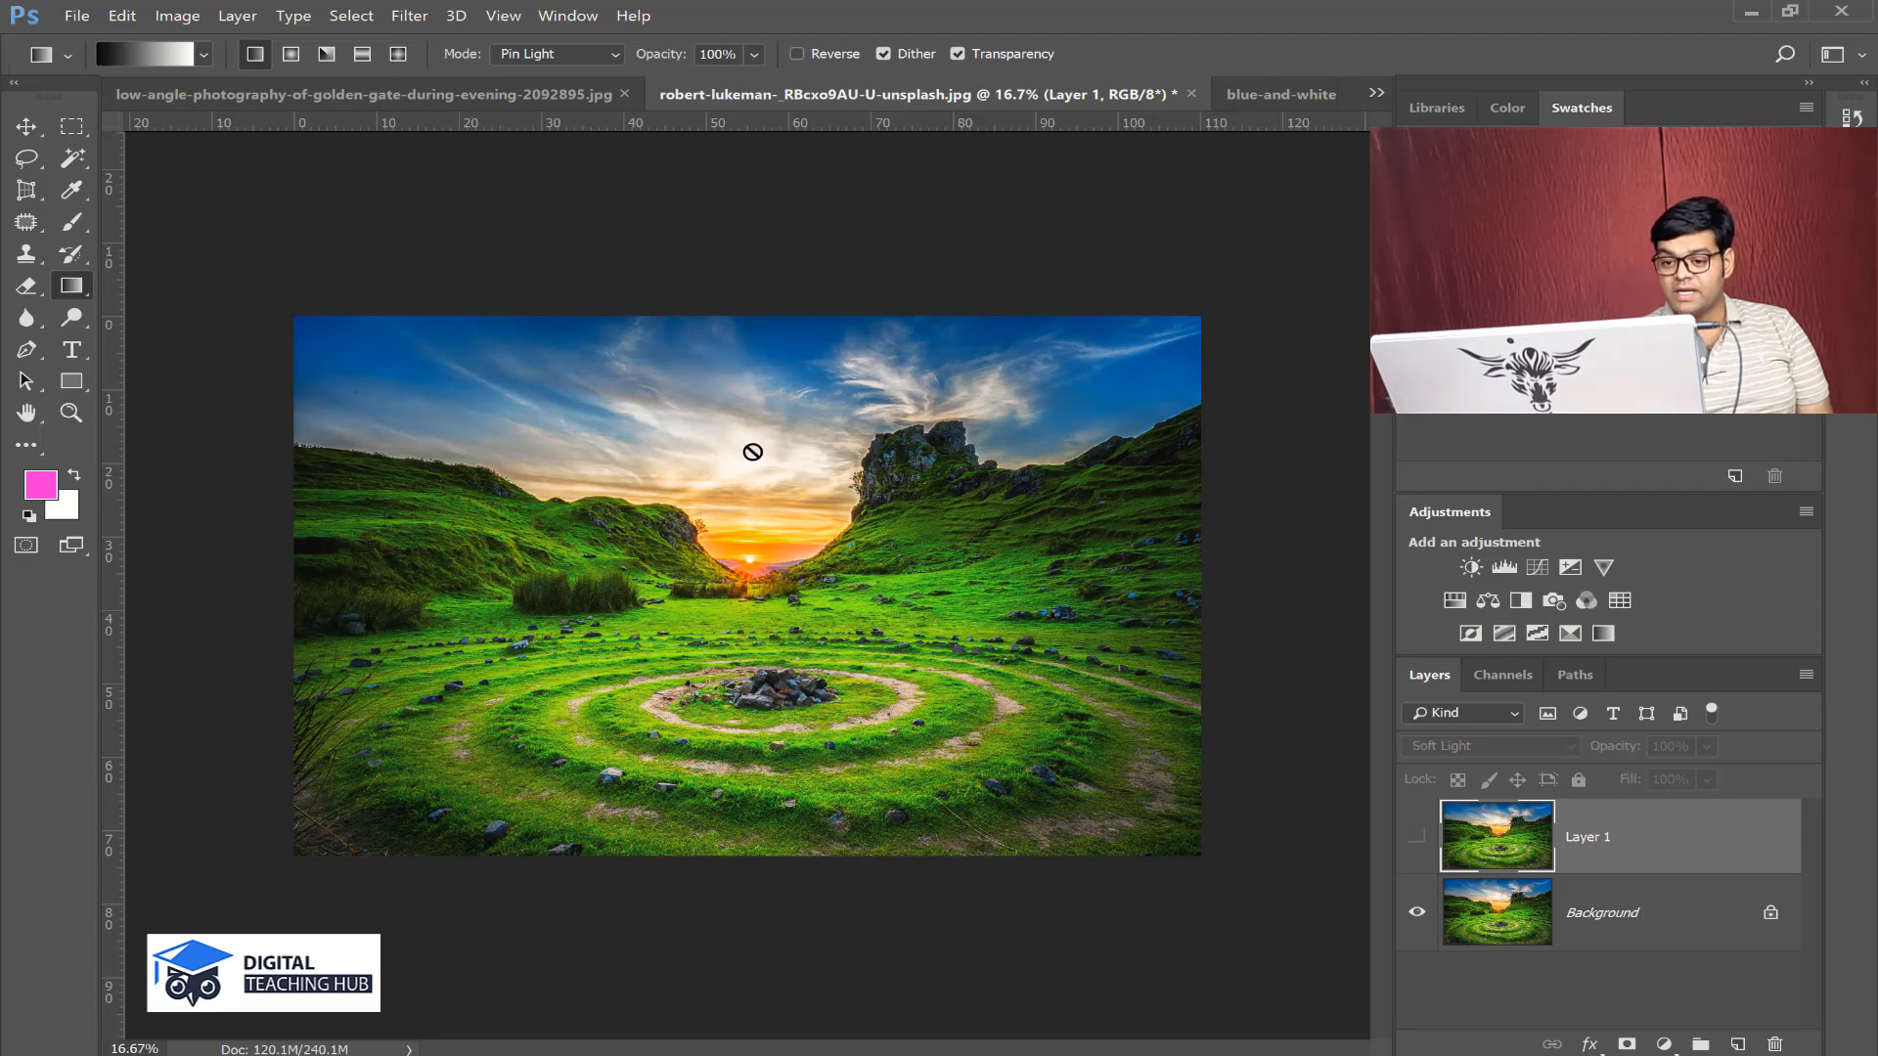
{"action": "left_click", "coordinate": [1416, 839]}
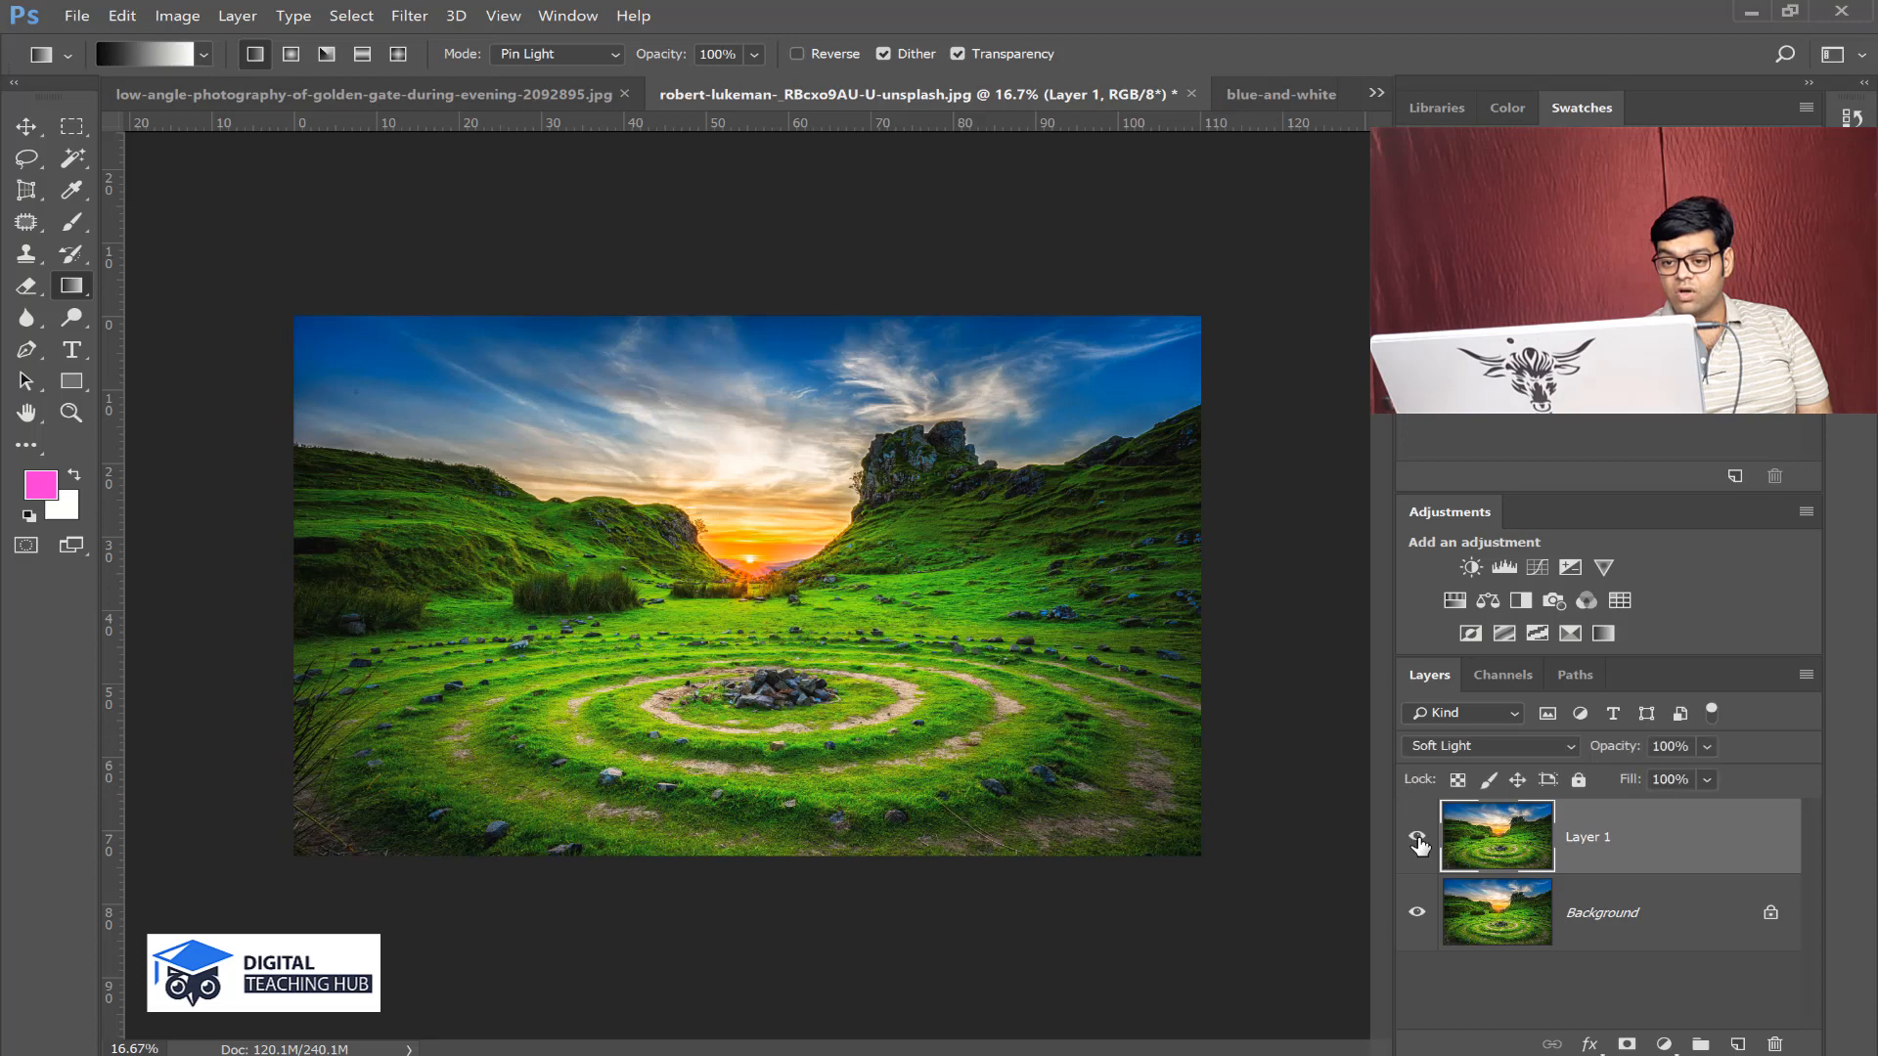
{"action": "left_click", "coordinate": [1416, 837]}
{"action": "left_click", "coordinate": [1420, 841]}
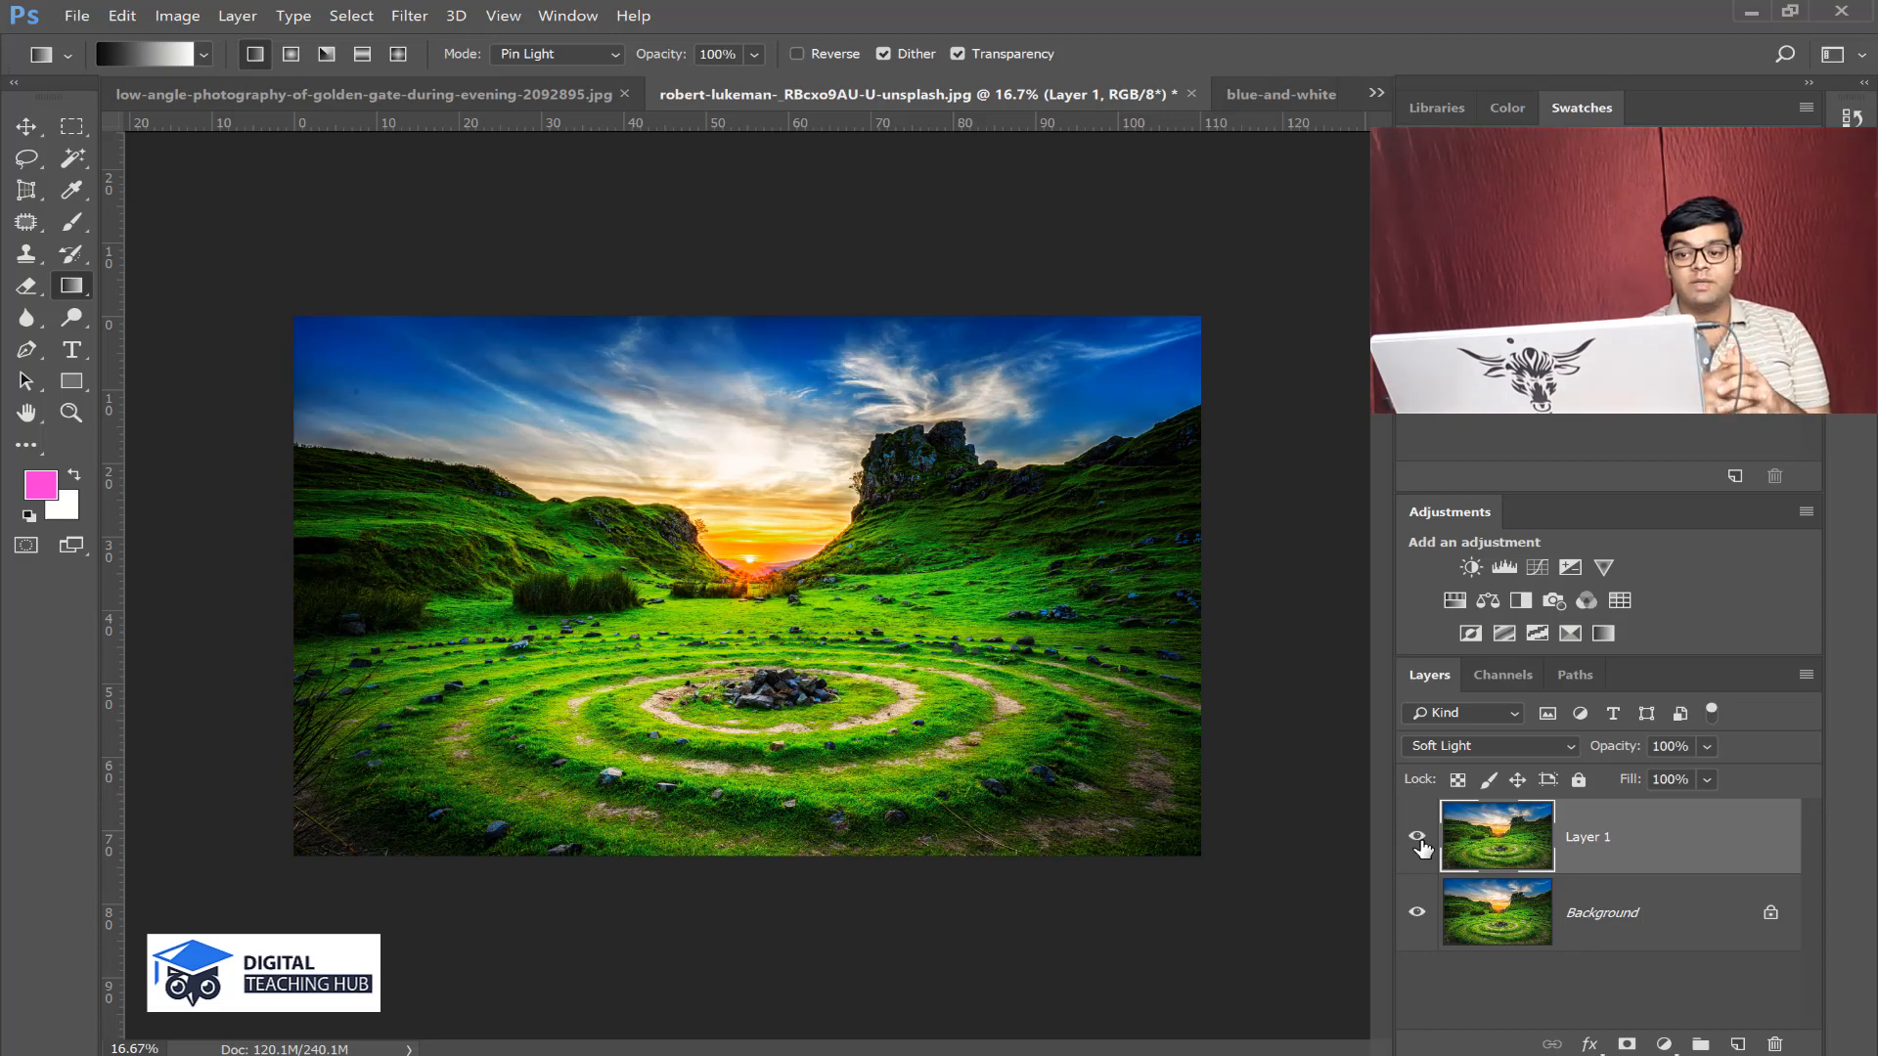
- Lower the Soft Light duplicate's opacity to 58% and compare the landscape with and without it
{"action": "left_click", "coordinate": [1707, 746]}
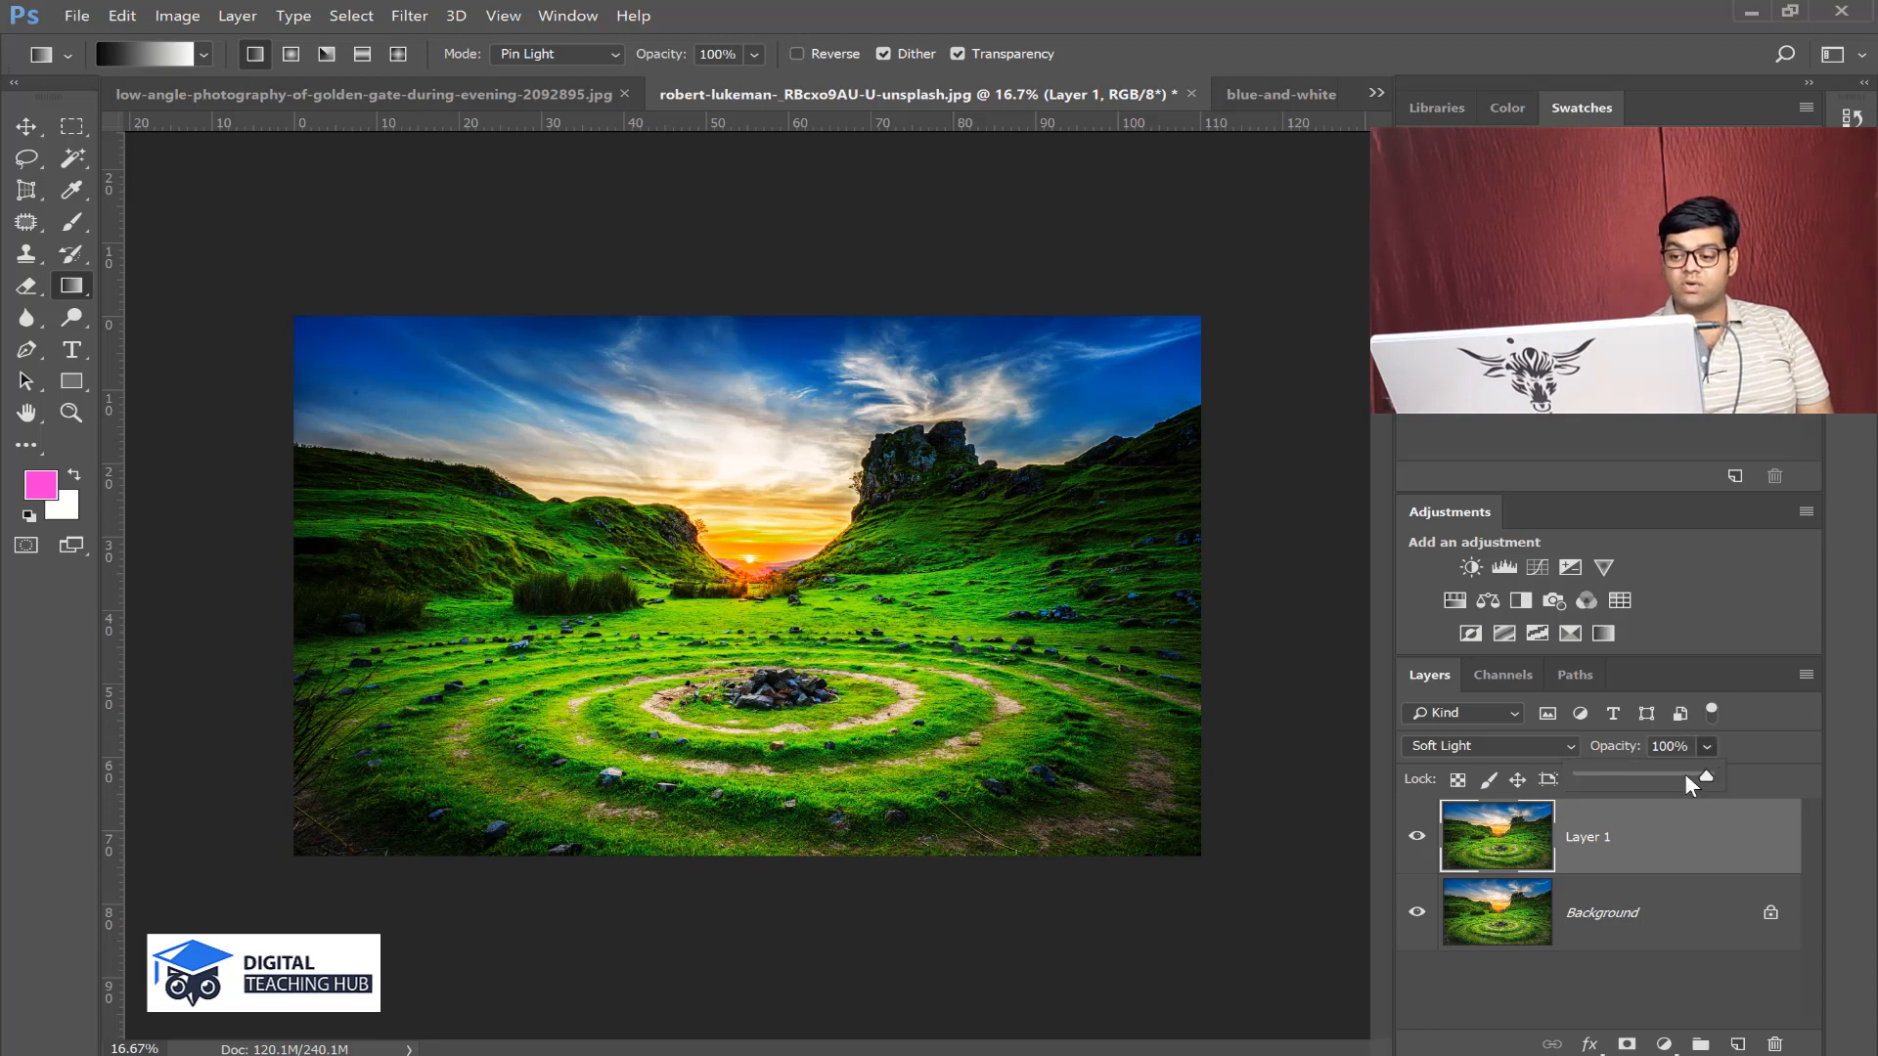
{"action": "left_click", "coordinate": [1682, 775]}
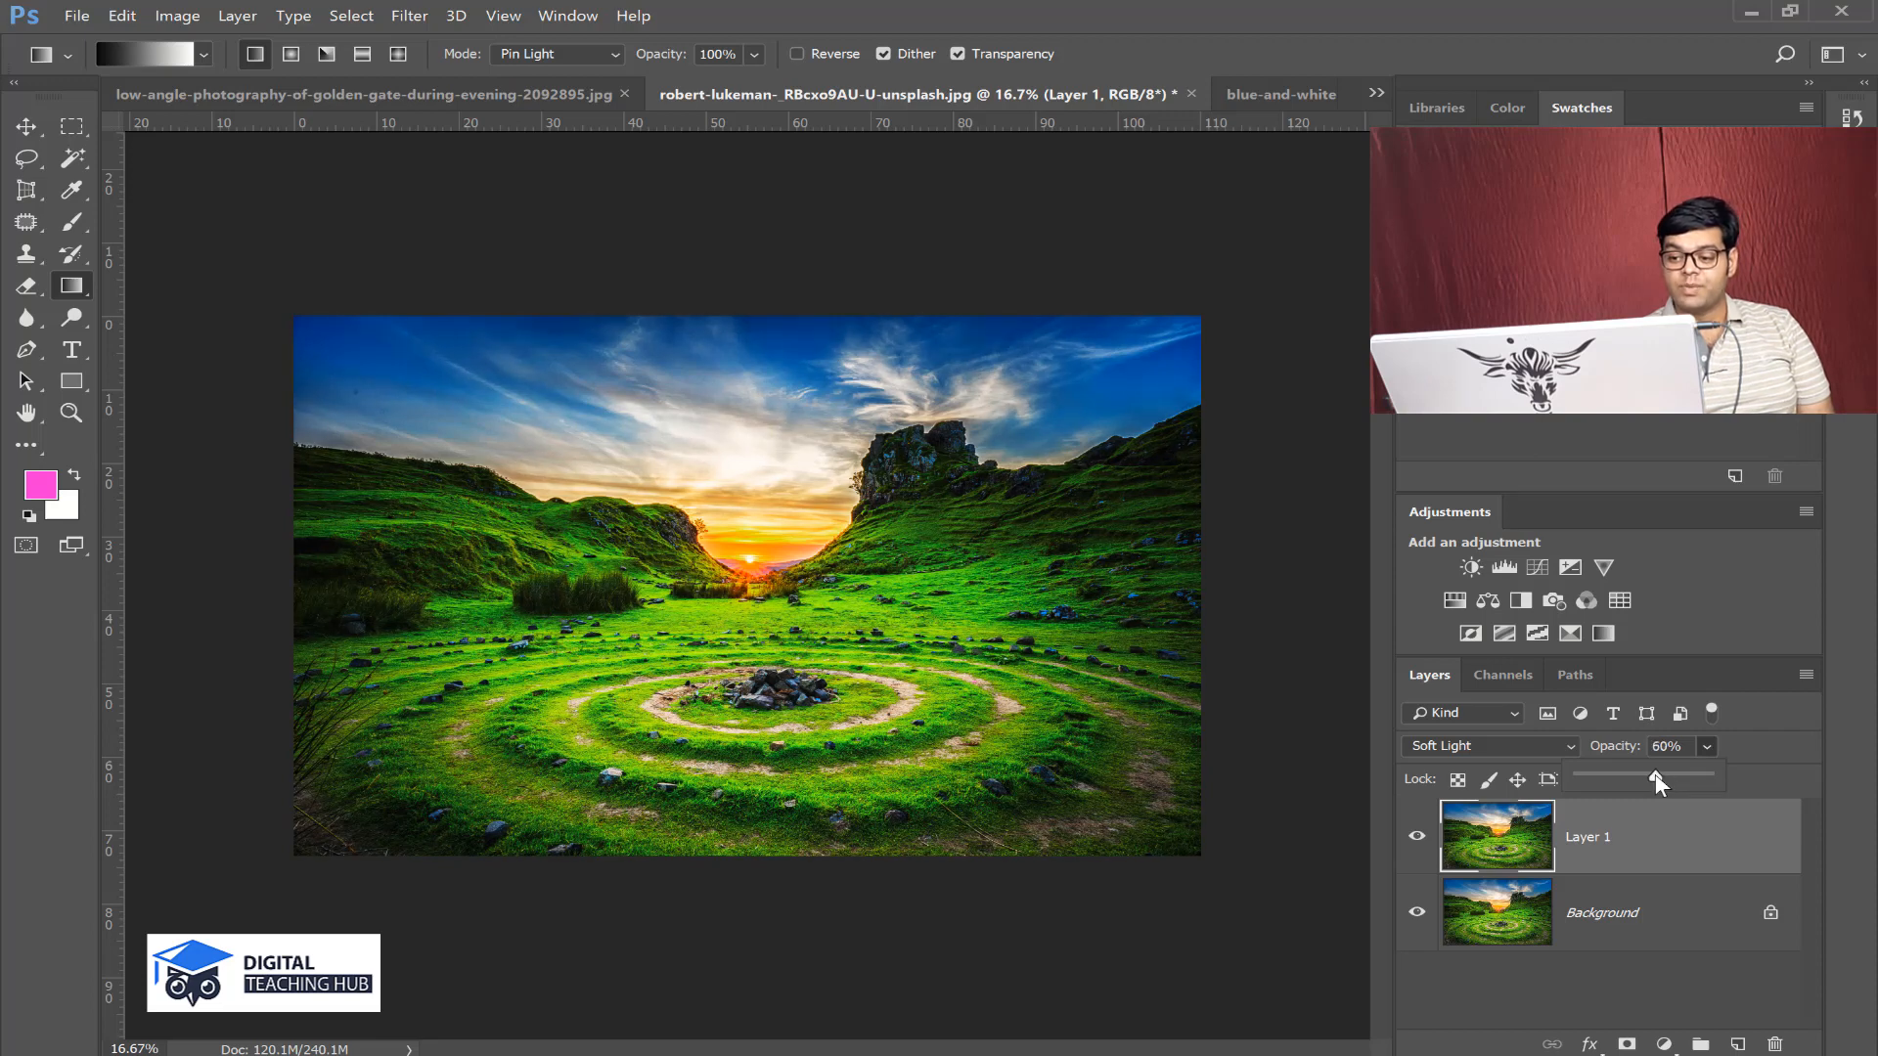
{"action": "left_click_drag", "start_coordinate": [1623, 772], "coordinate": [1592, 773]}
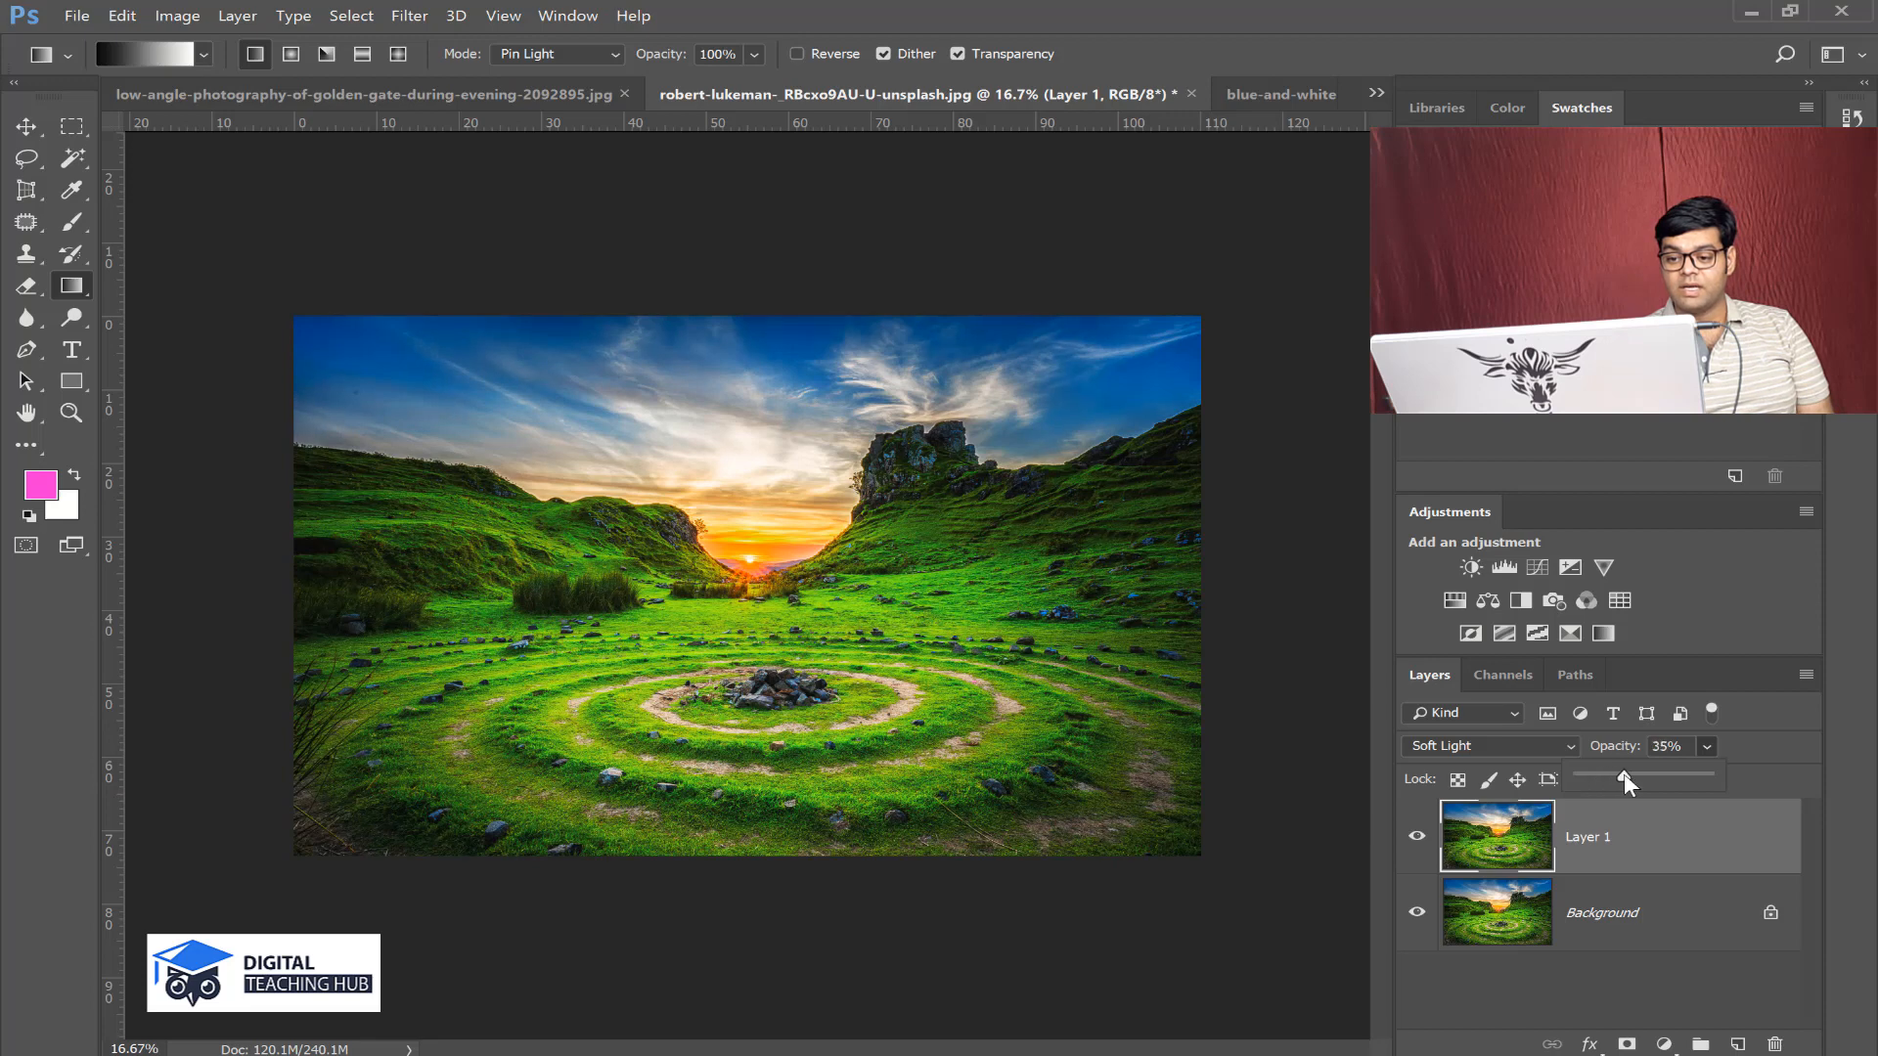
{"action": "left_click", "coordinate": [1417, 837]}
{"action": "left_click", "coordinate": [1417, 839]}
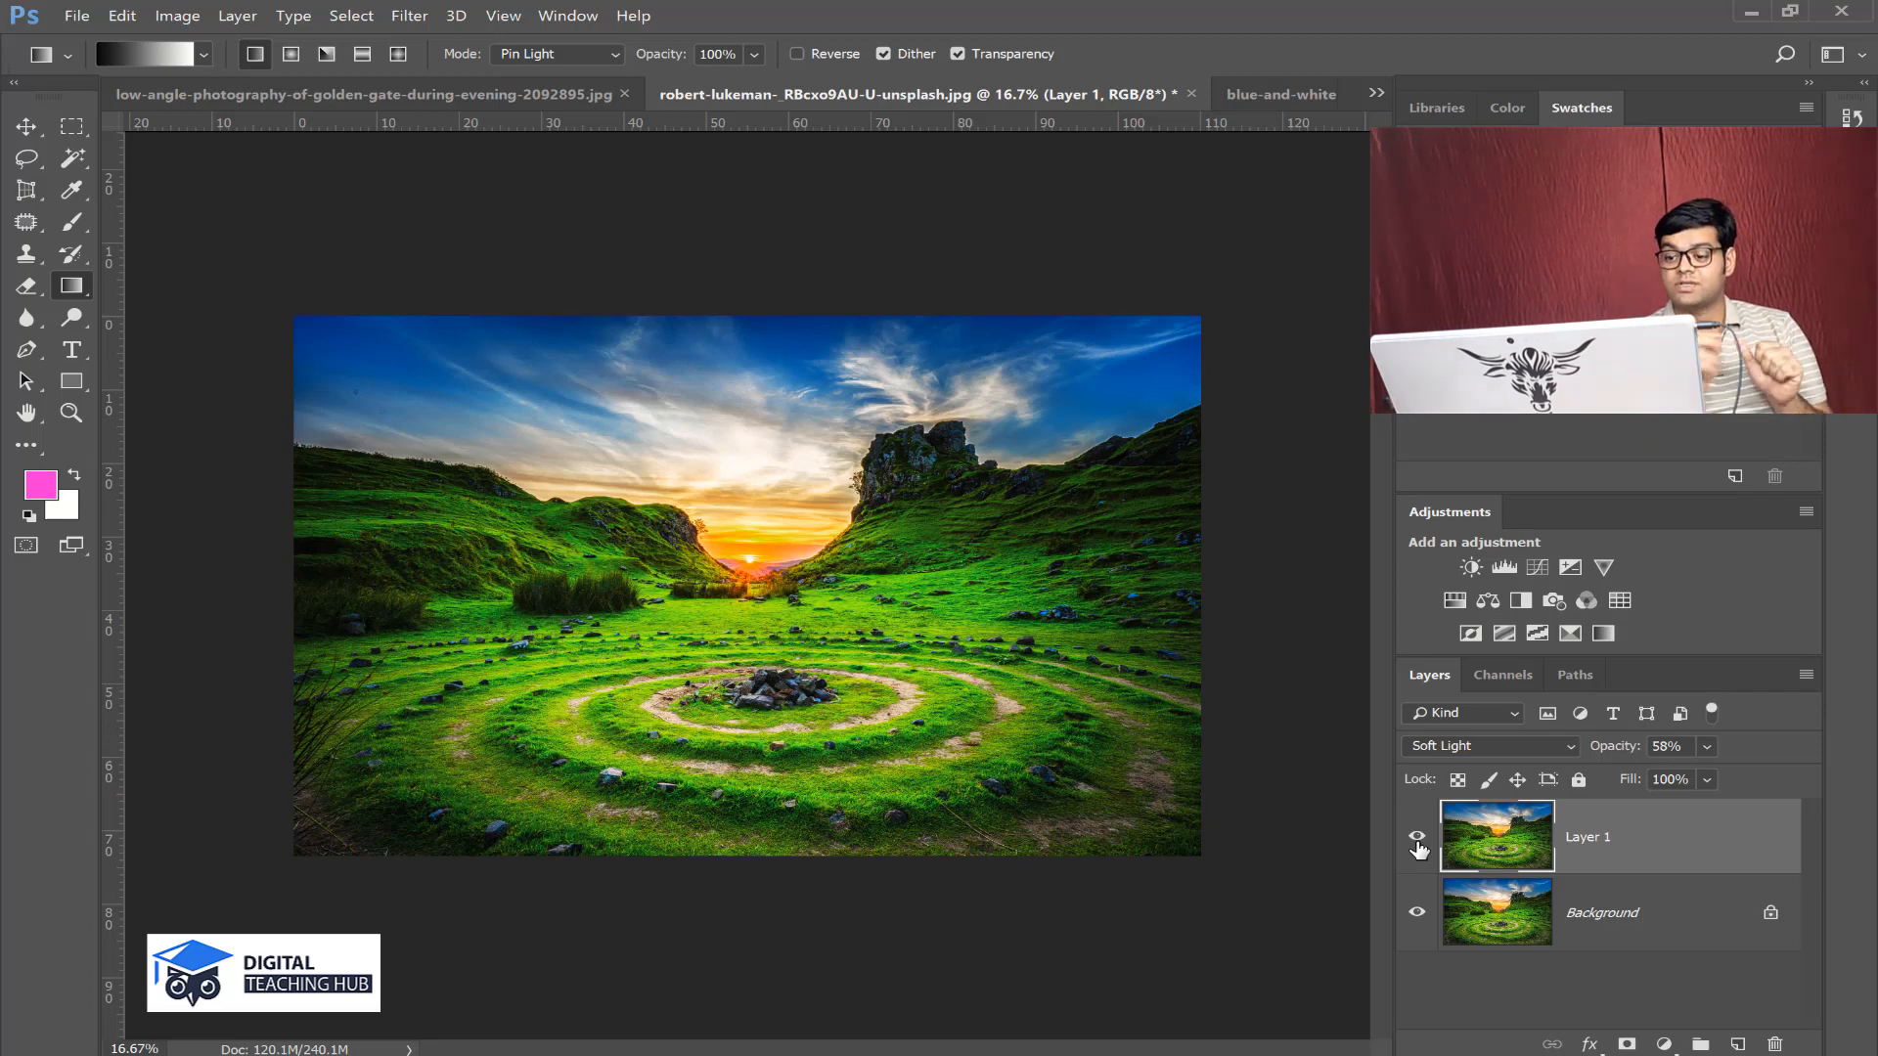
- Replace the Soft Light copy with a fresh duplicate of the Background and apply High Pass to it with a radius of 29.1 pixels
{"action": "left_click_drag", "start_coordinate": [1702, 842], "coordinate": [1774, 1045]}
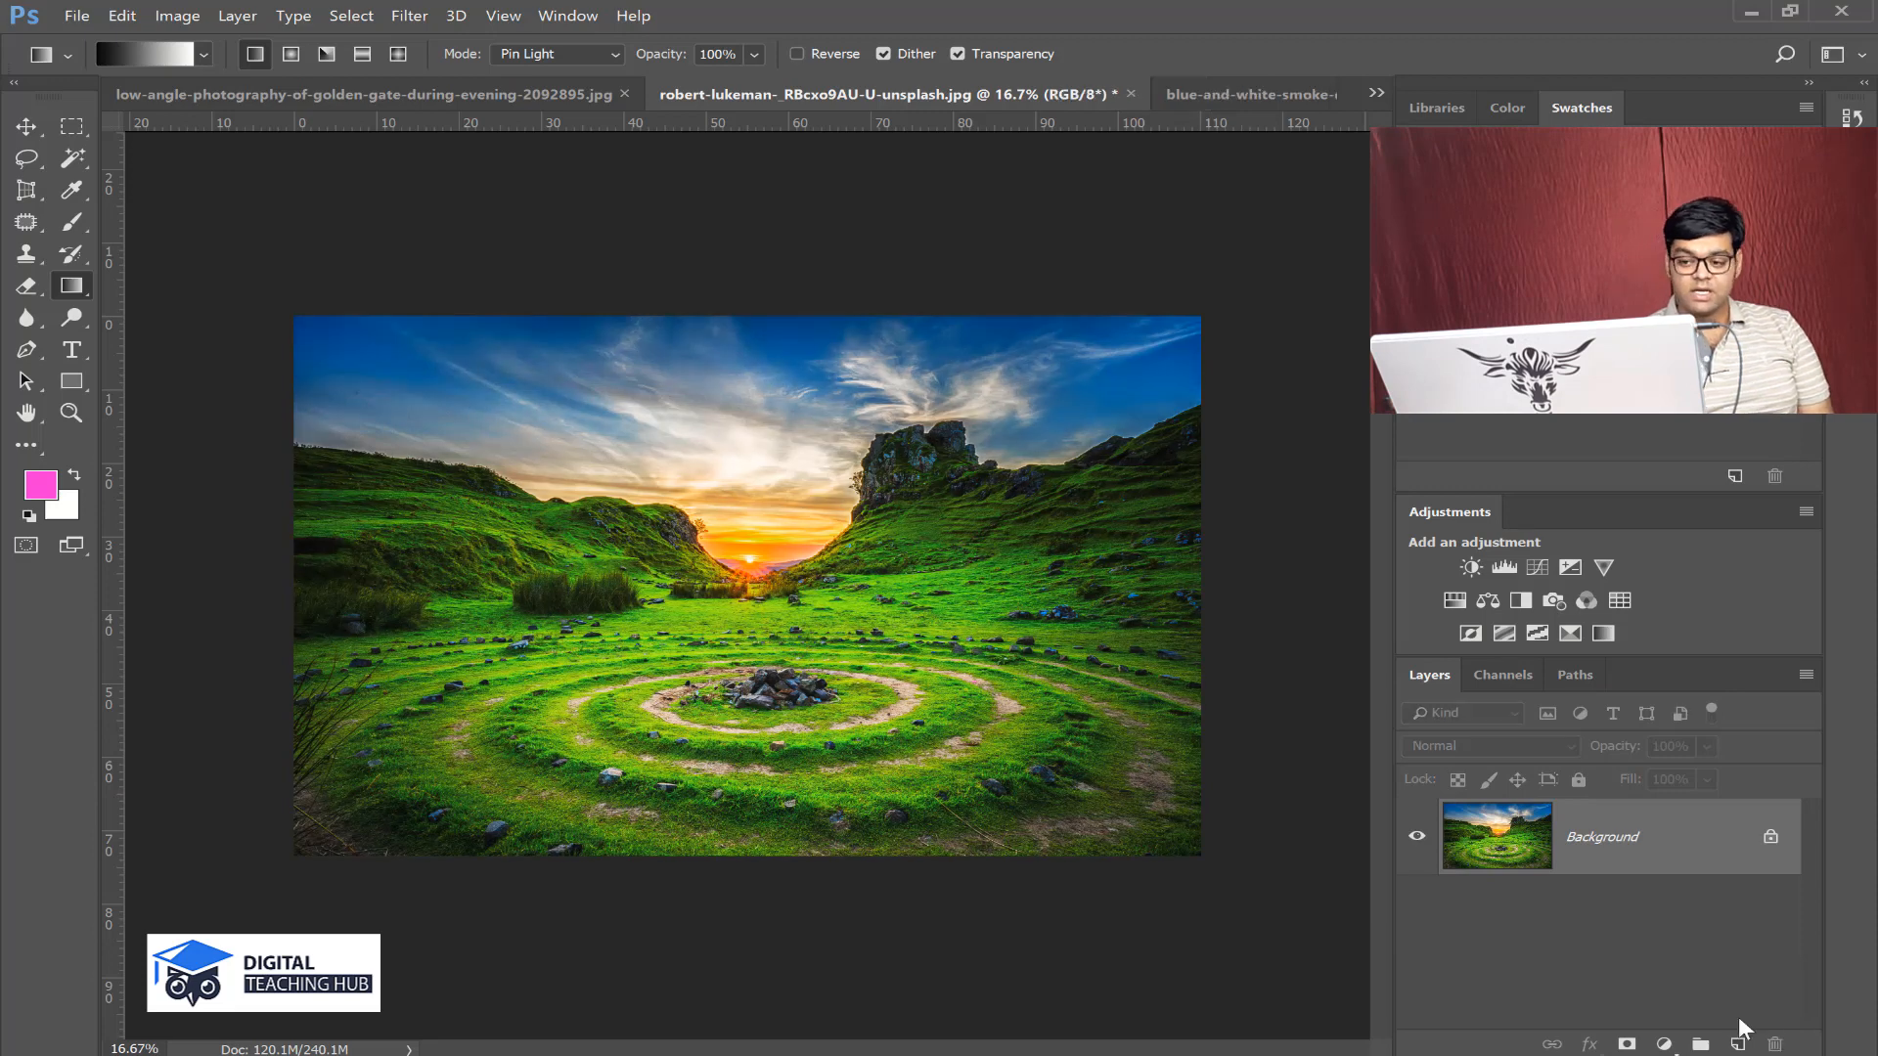
{"action": "key", "text": "ctrl+j"}
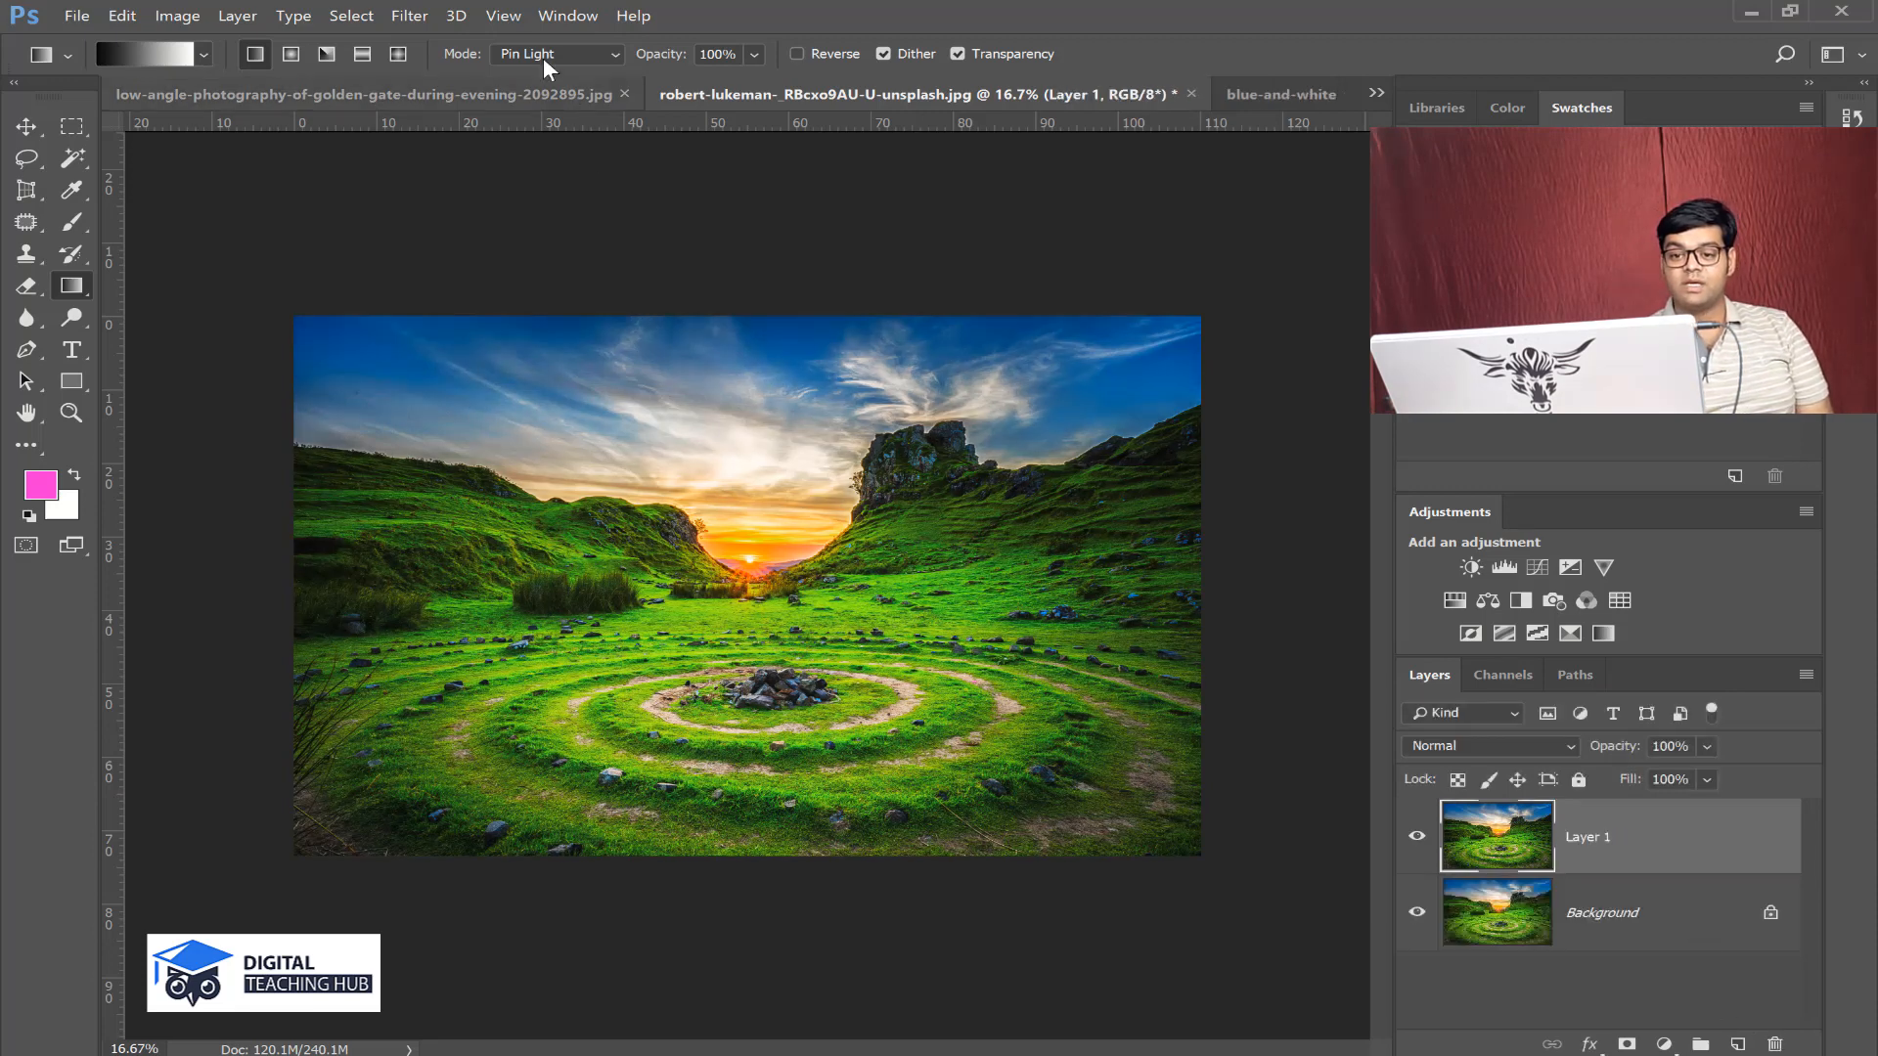
{"action": "left_click", "coordinate": [391, 15]}
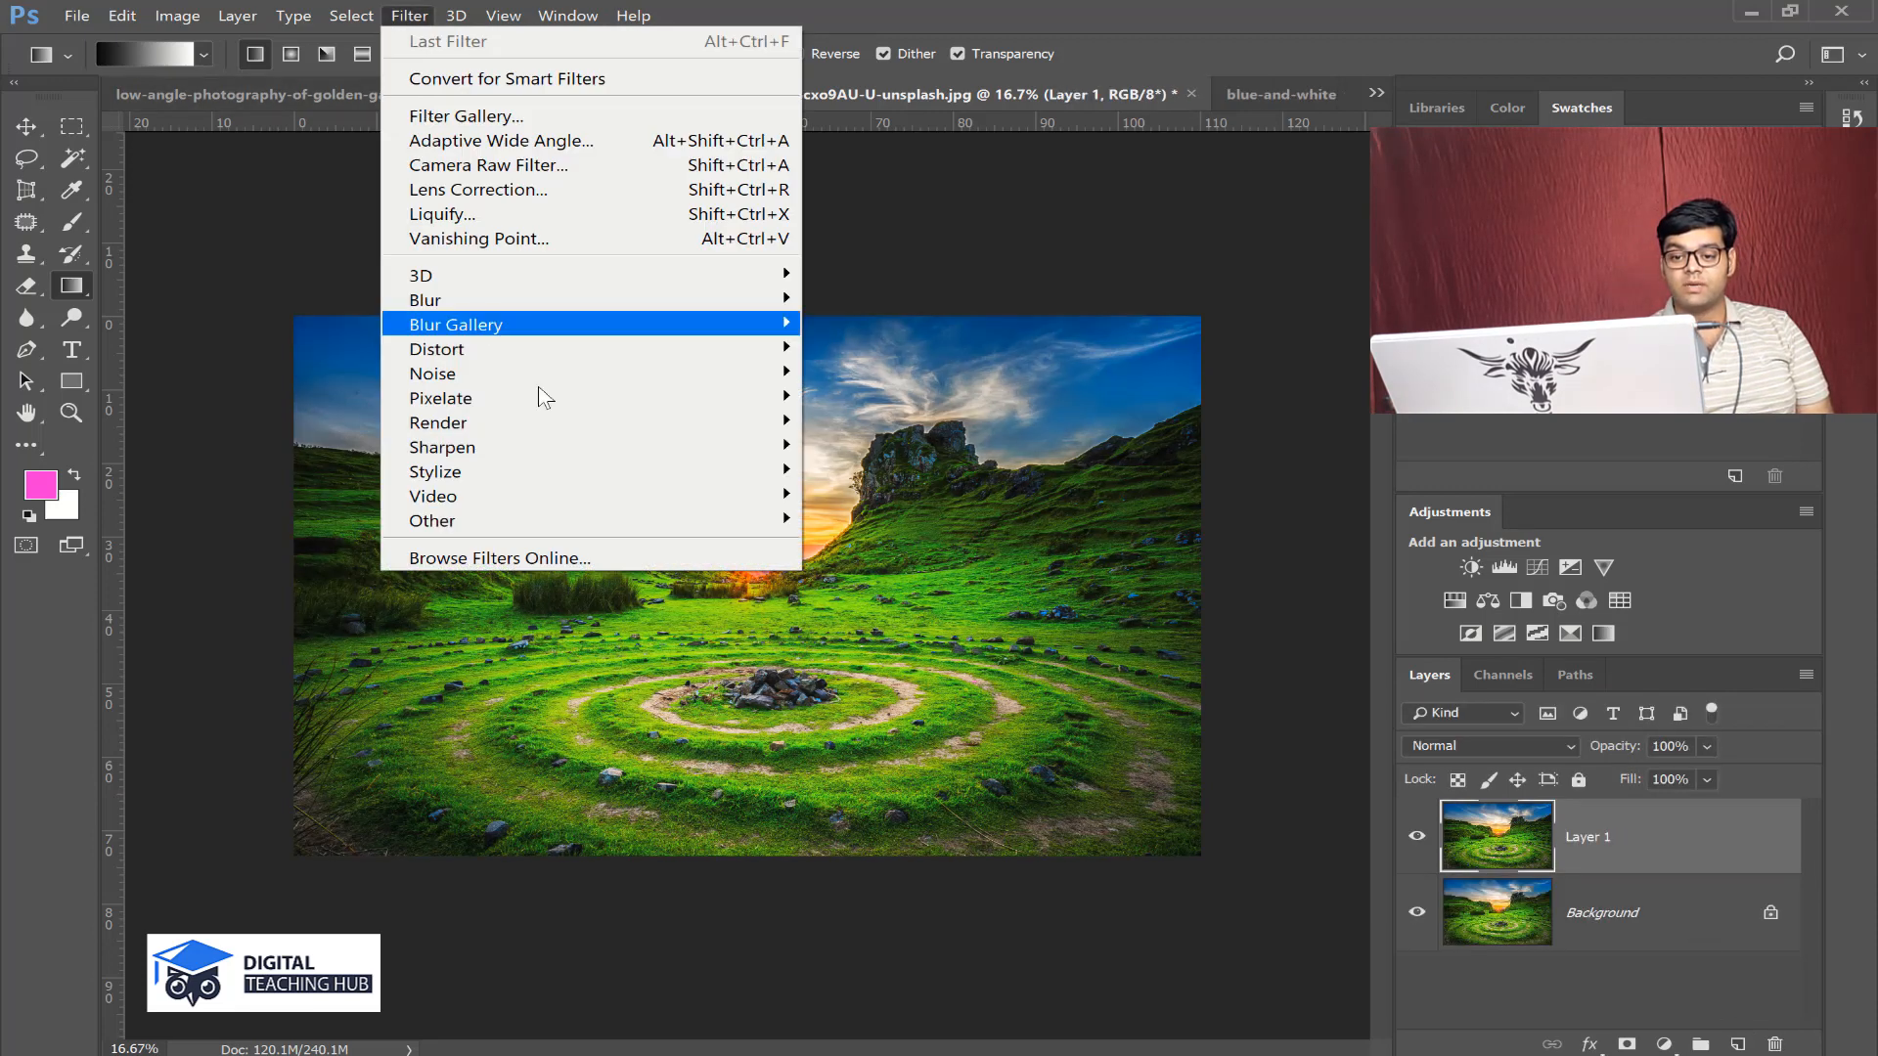
{"action": "mouse_move", "coordinate": [606, 524]}
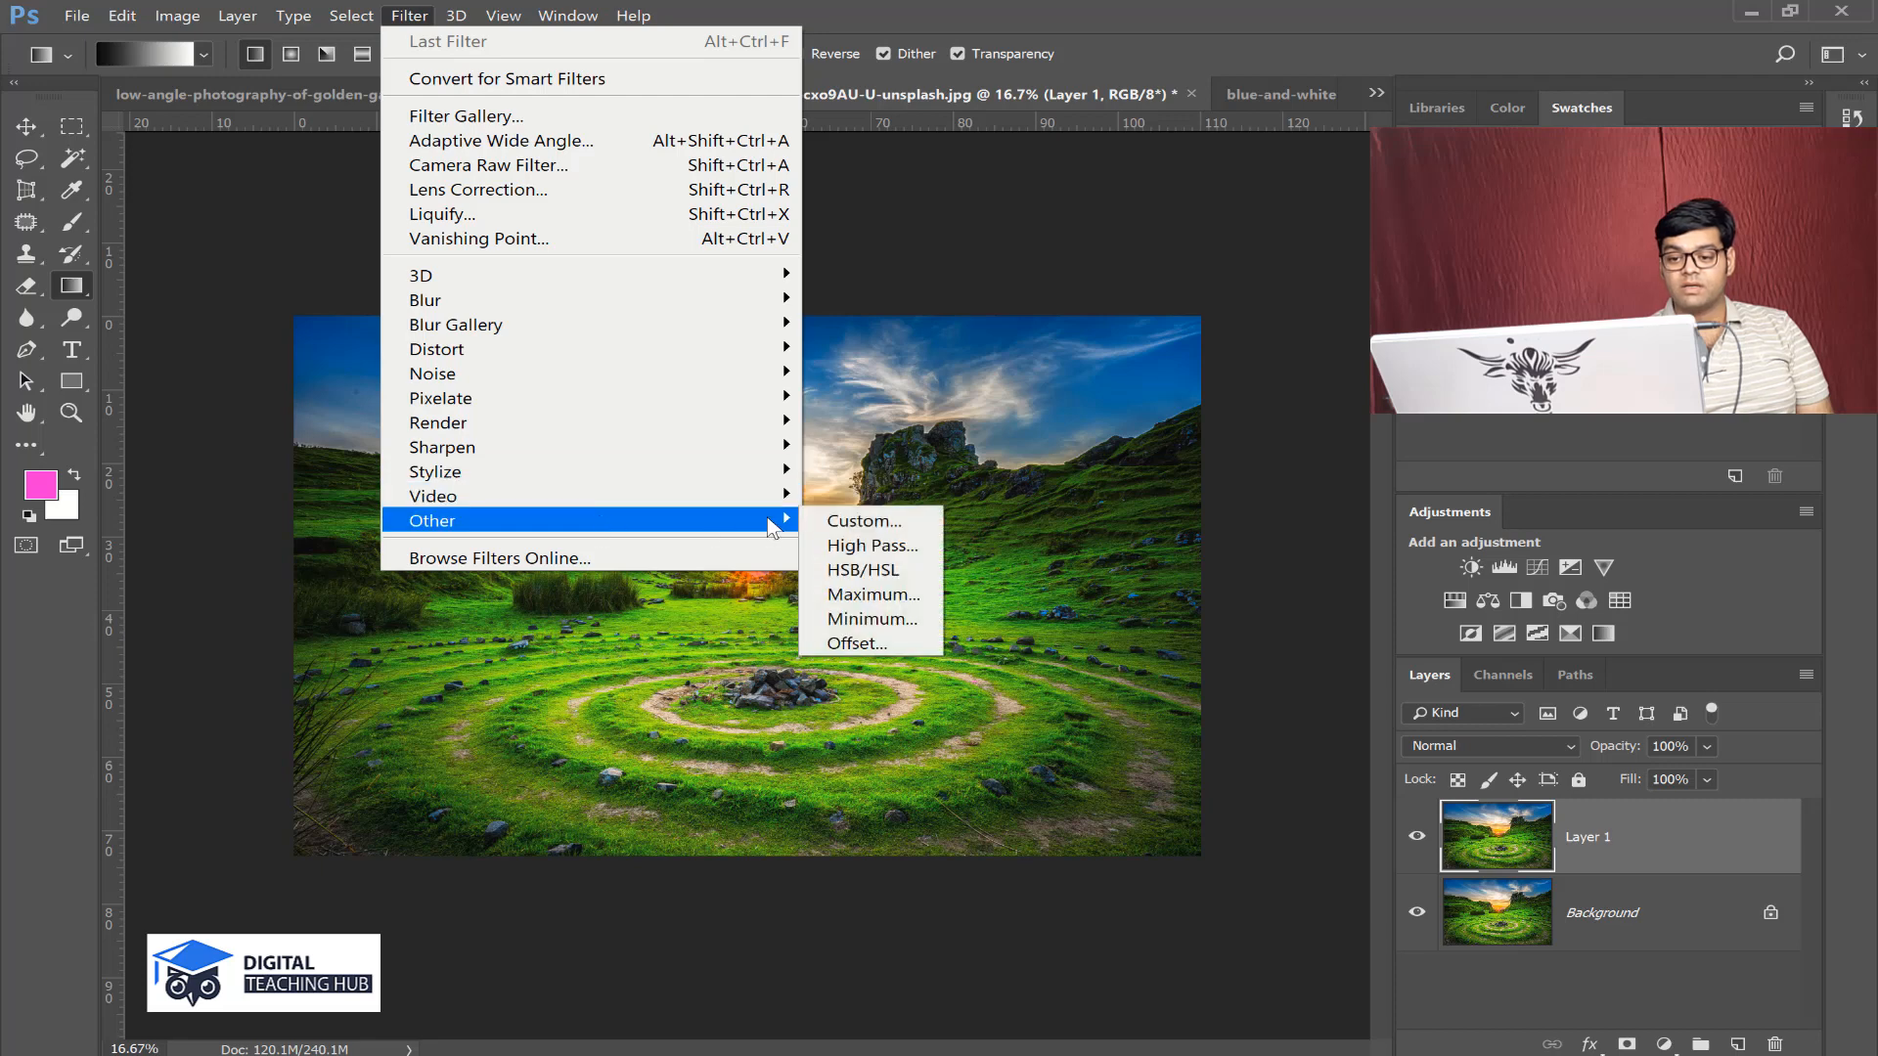
{"action": "left_click", "coordinate": [858, 546]}
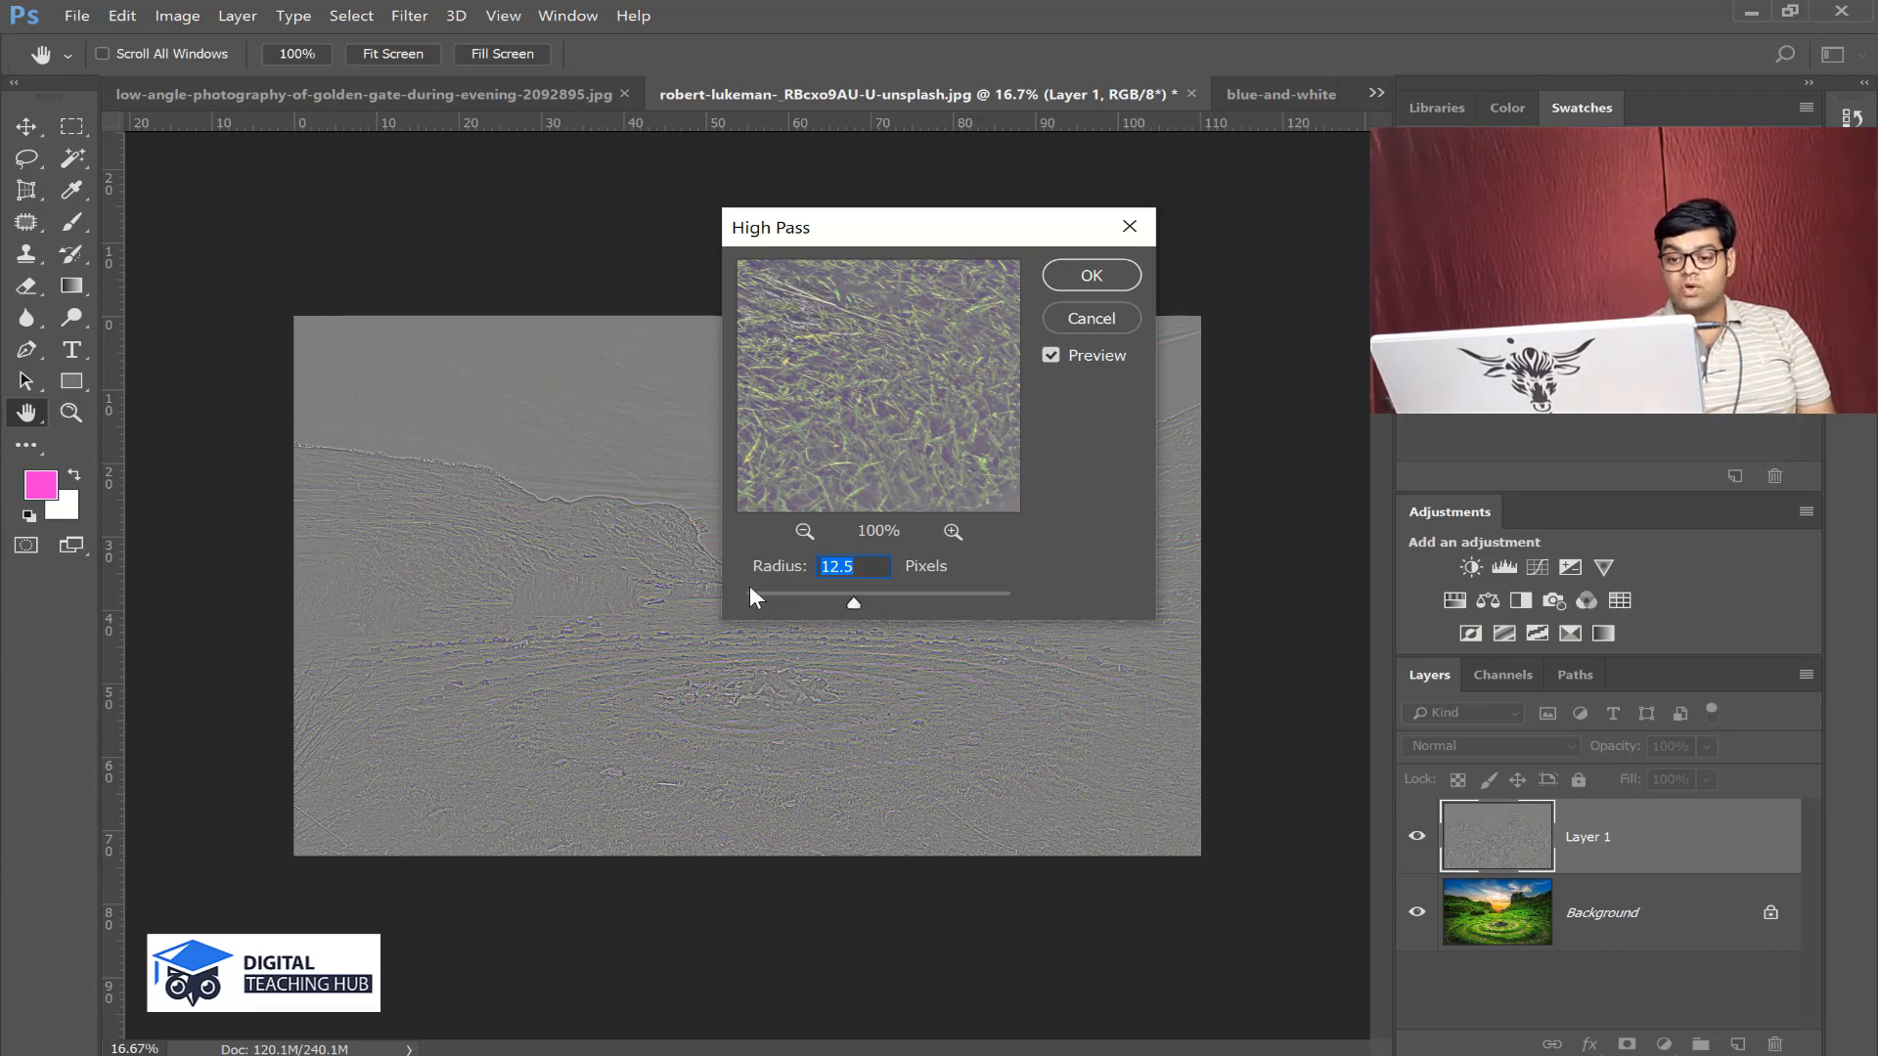
{"action": "left_click_drag", "start_coordinate": [753, 590], "coordinate": [860, 606]}
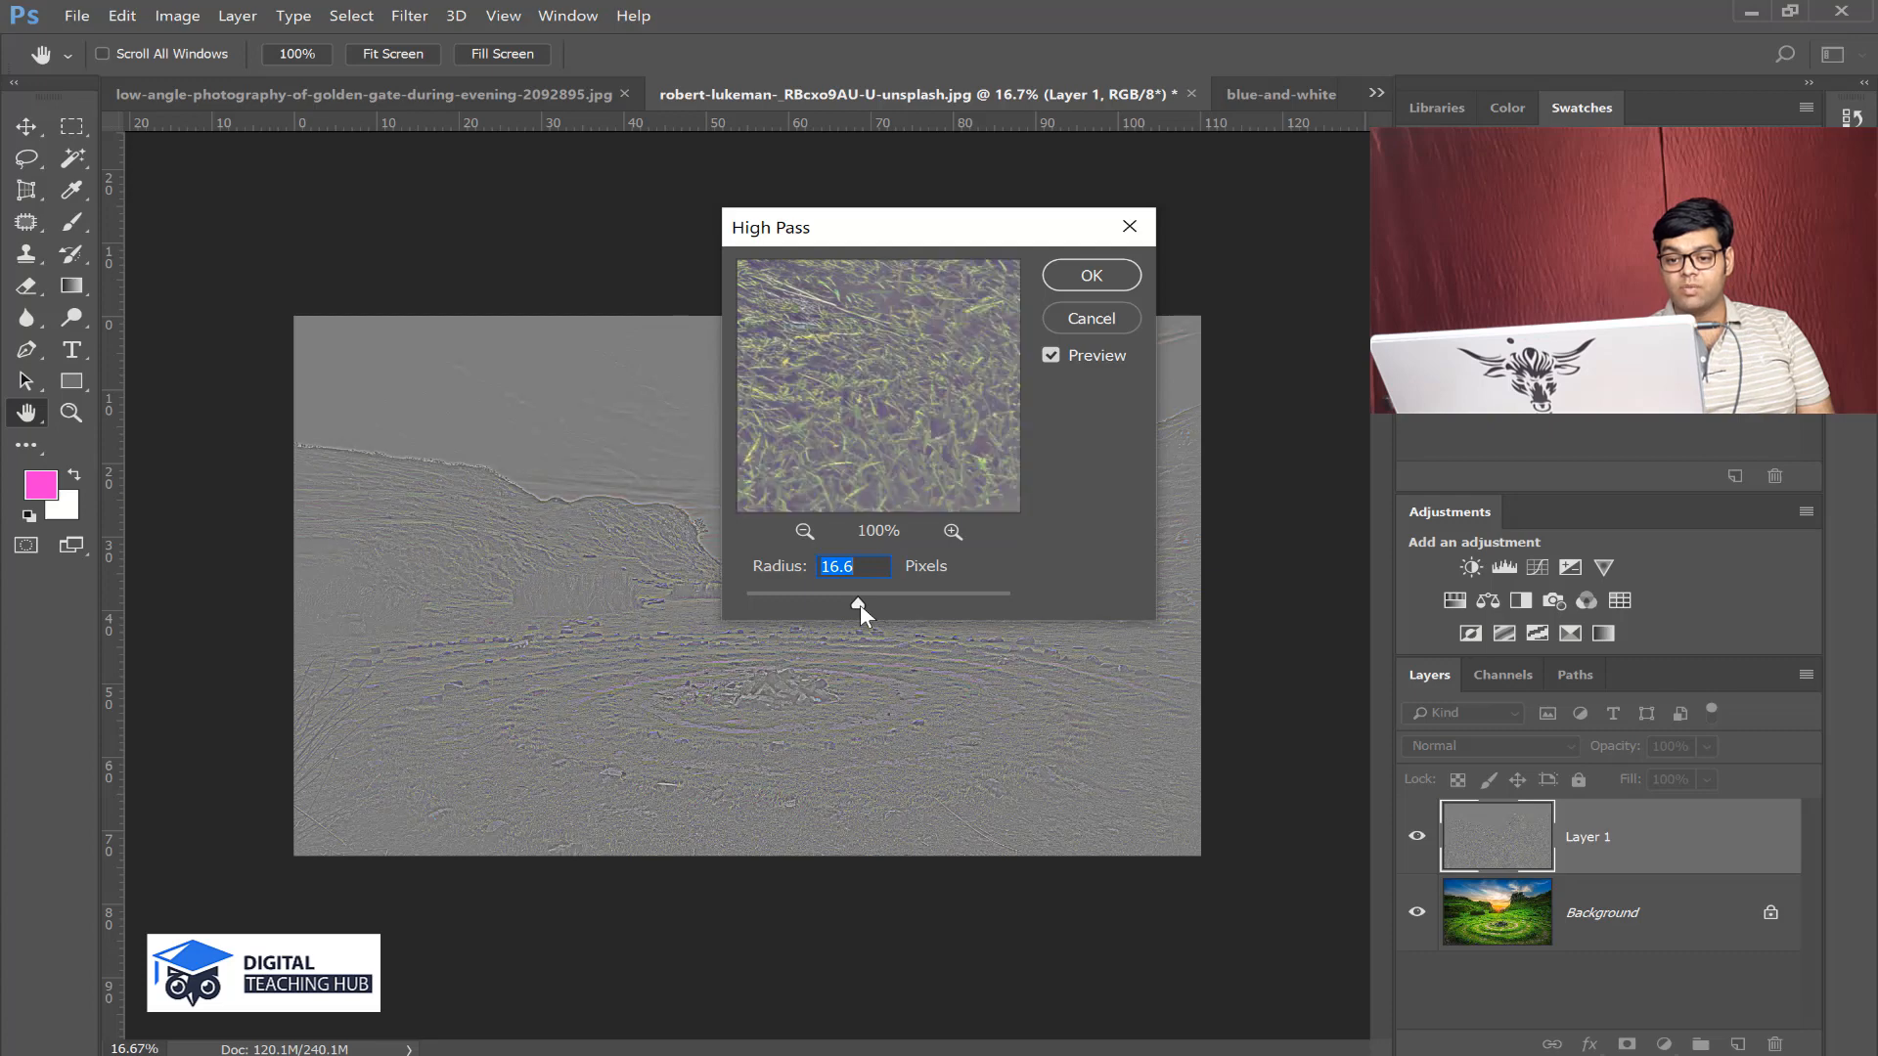
{"action": "left_click_drag", "start_coordinate": [860, 602], "coordinate": [869, 602]}
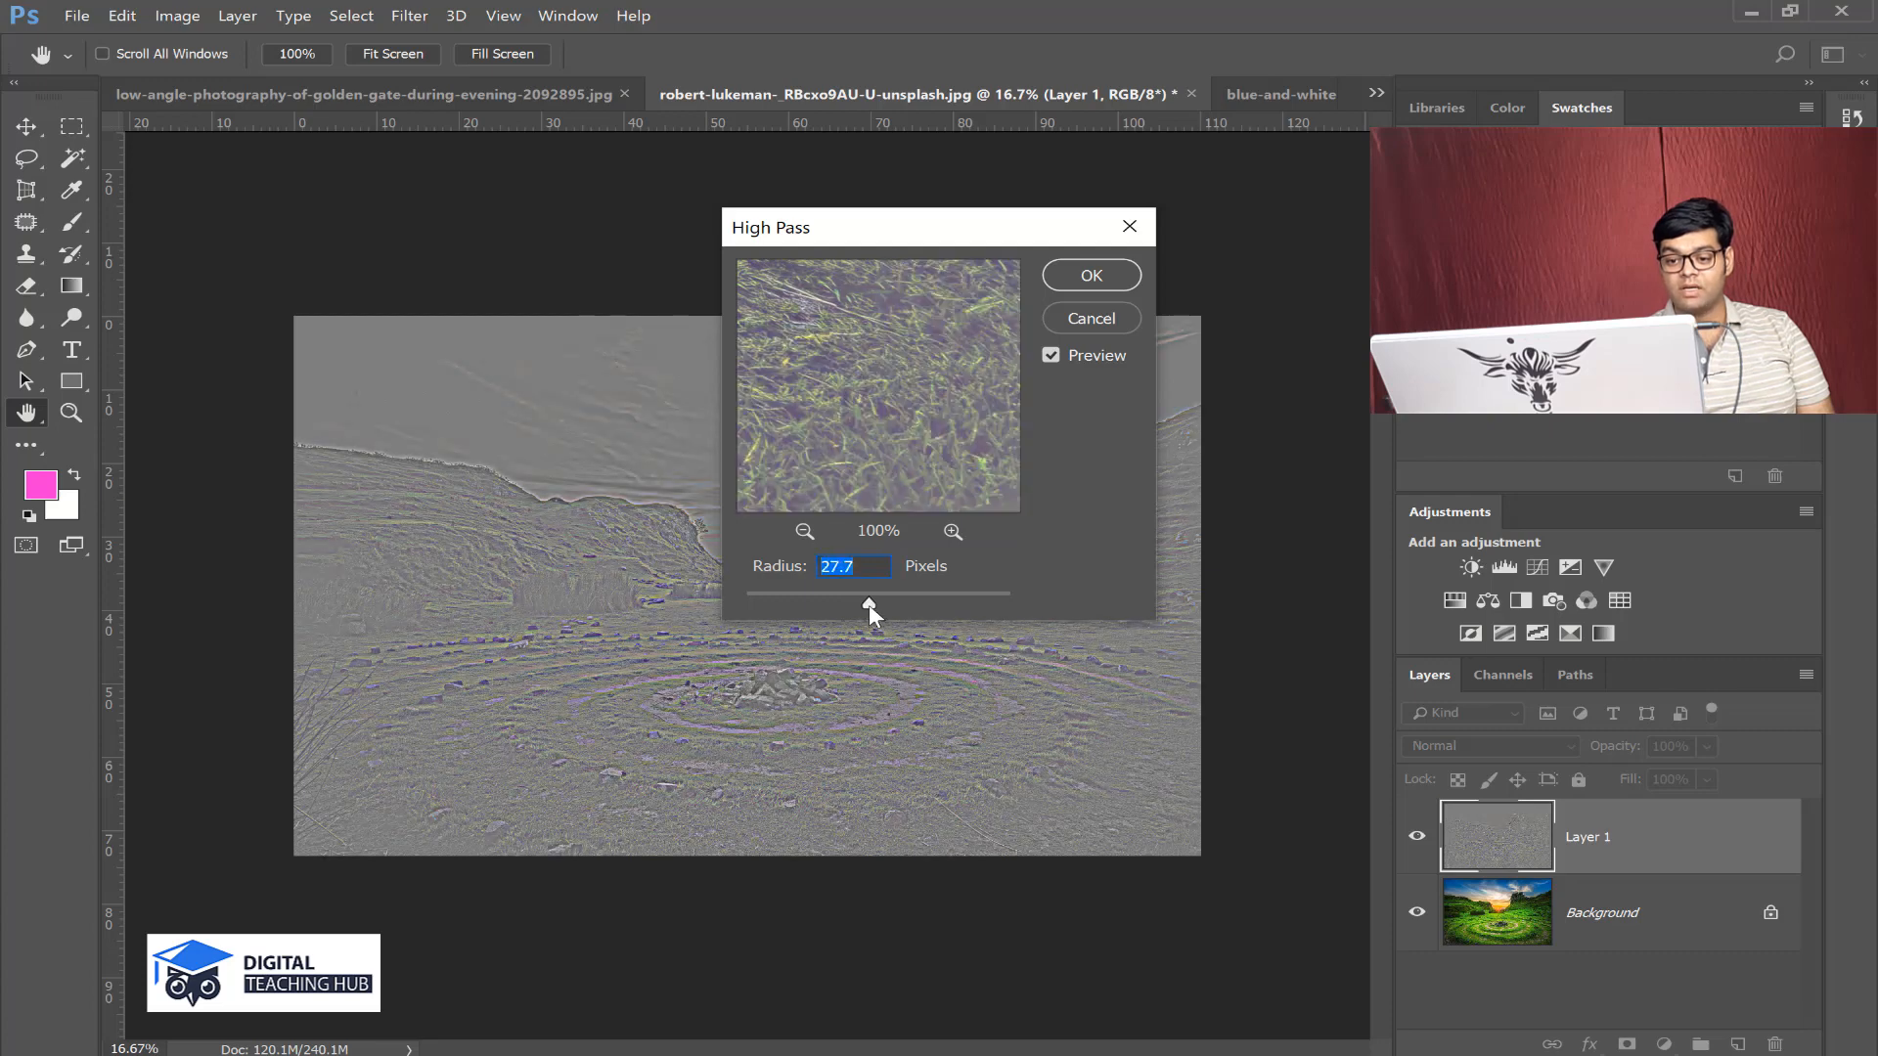
{"action": "left_click_drag", "start_coordinate": [870, 603], "coordinate": [870, 603]}
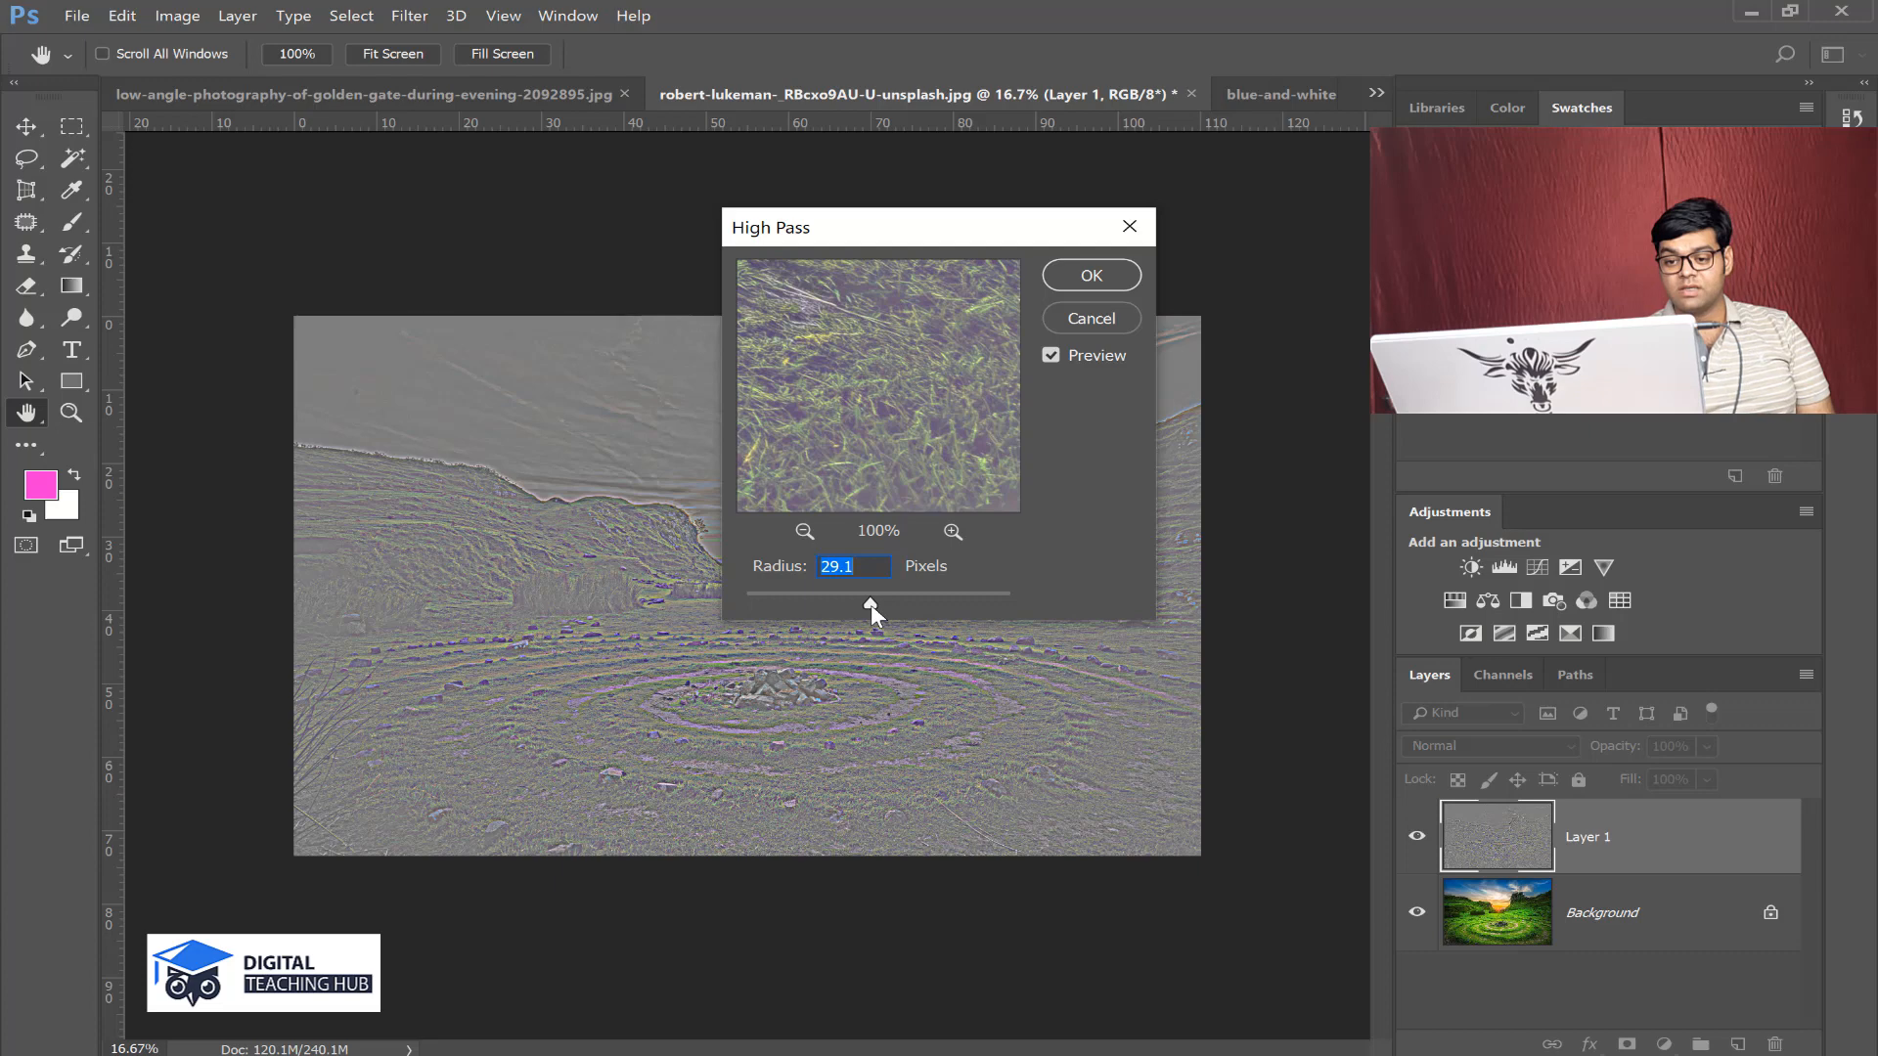
{"action": "key", "text": "g"}
{"action": "left_click", "coordinate": [1063, 281]}
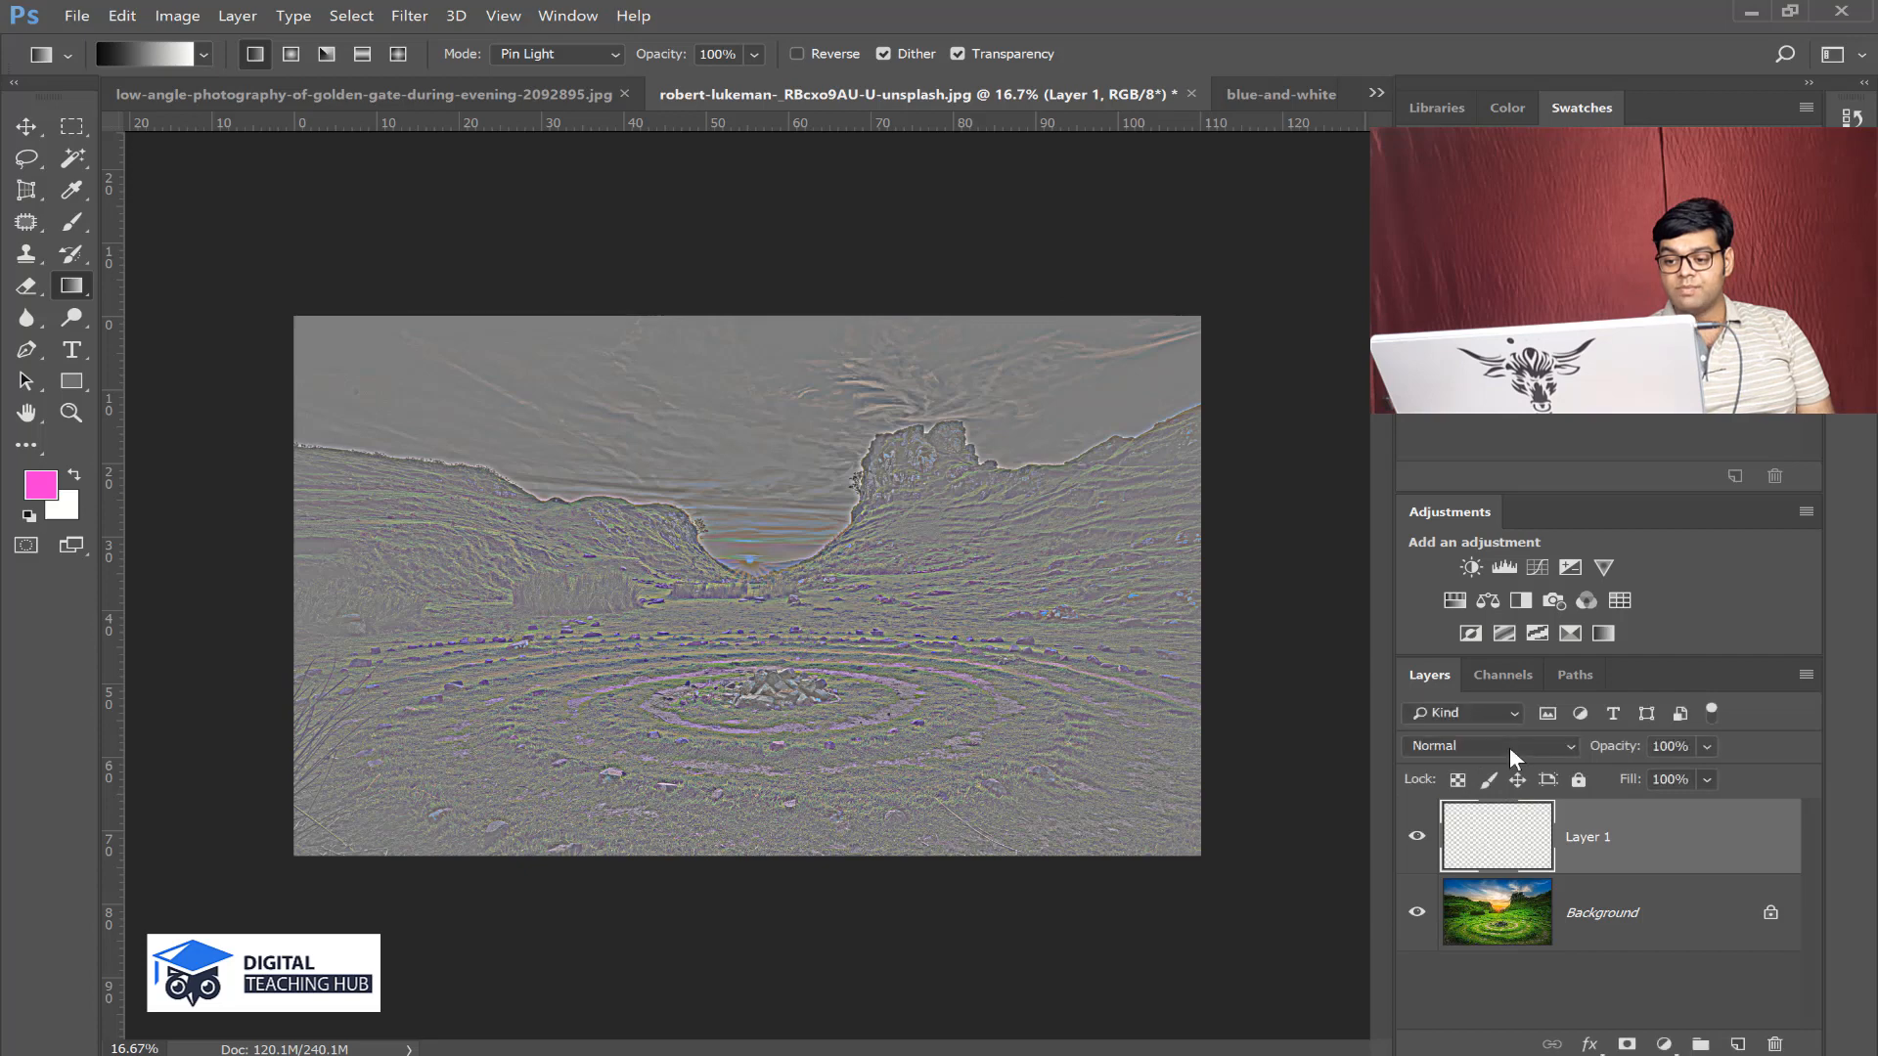
- Set the High Pass layer to Soft Light and toggle its visibility to compare the landscape's sharpness with and without it
{"action": "left_click", "coordinate": [1510, 747]}
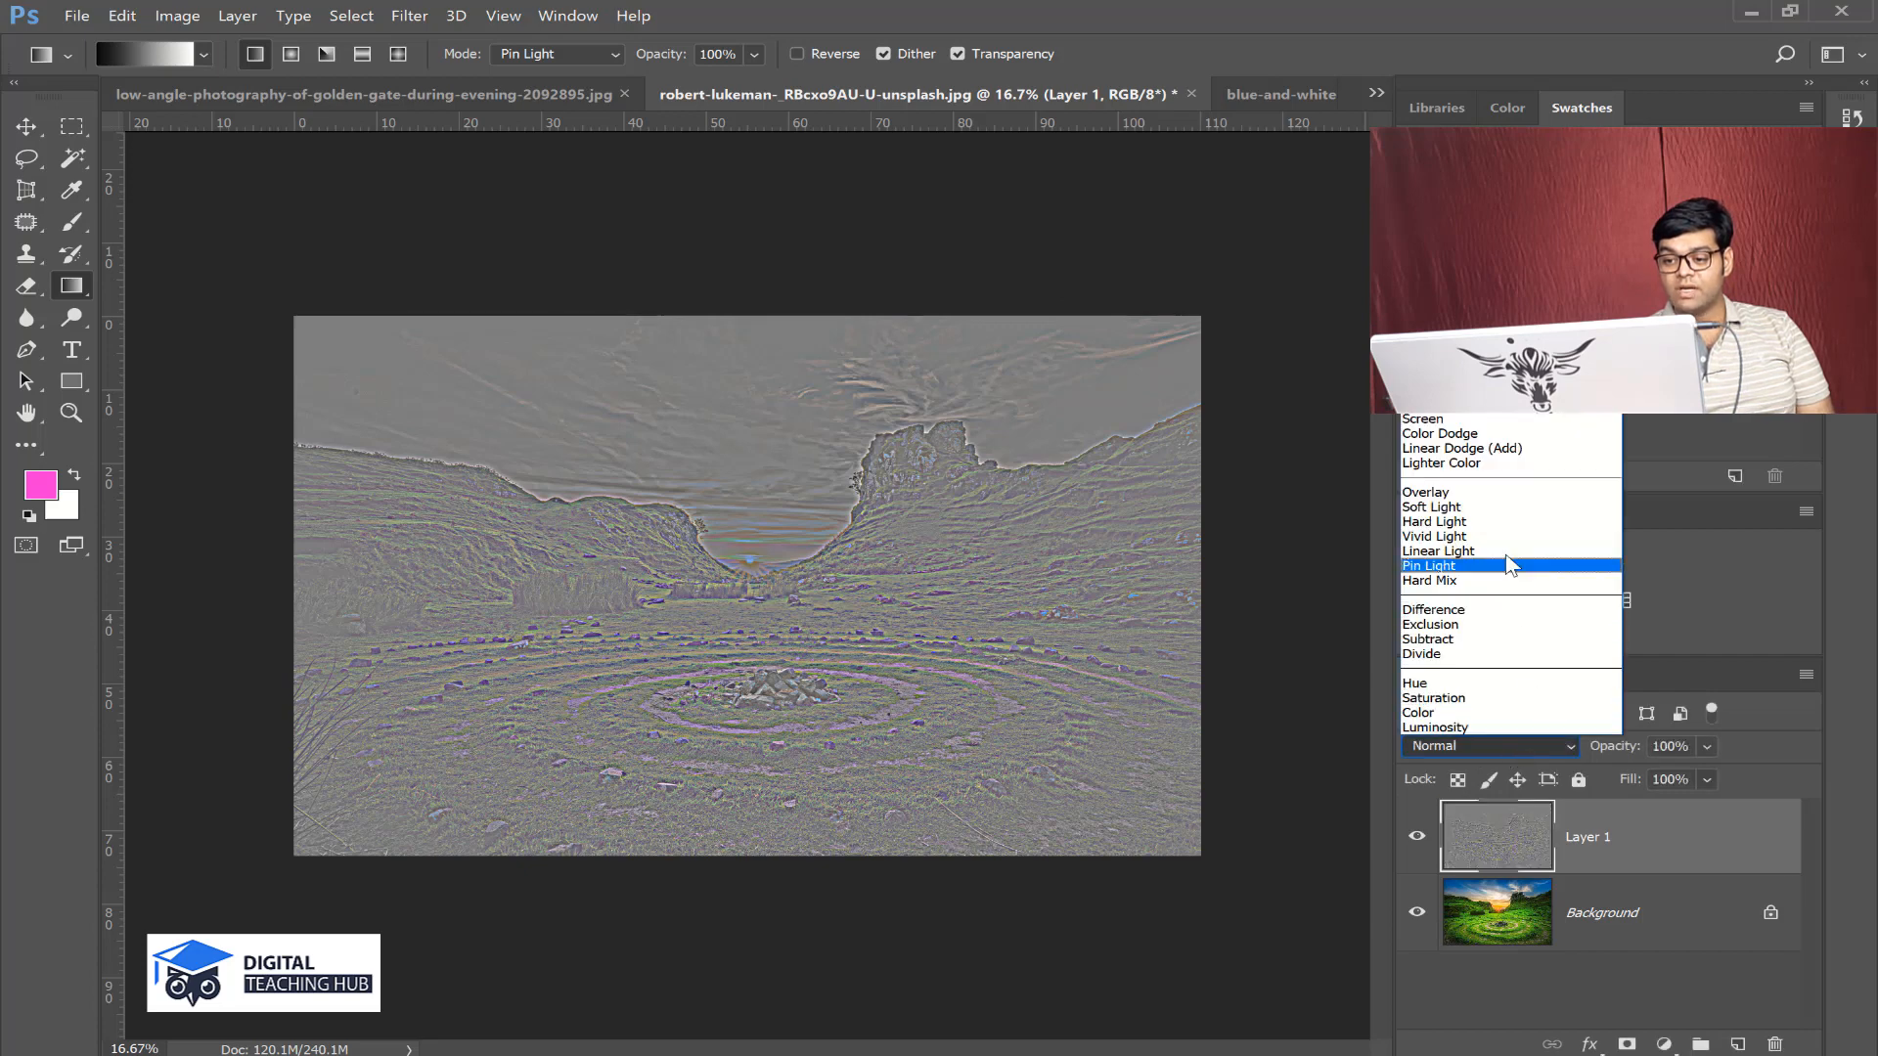
{"action": "left_click", "coordinate": [1493, 510]}
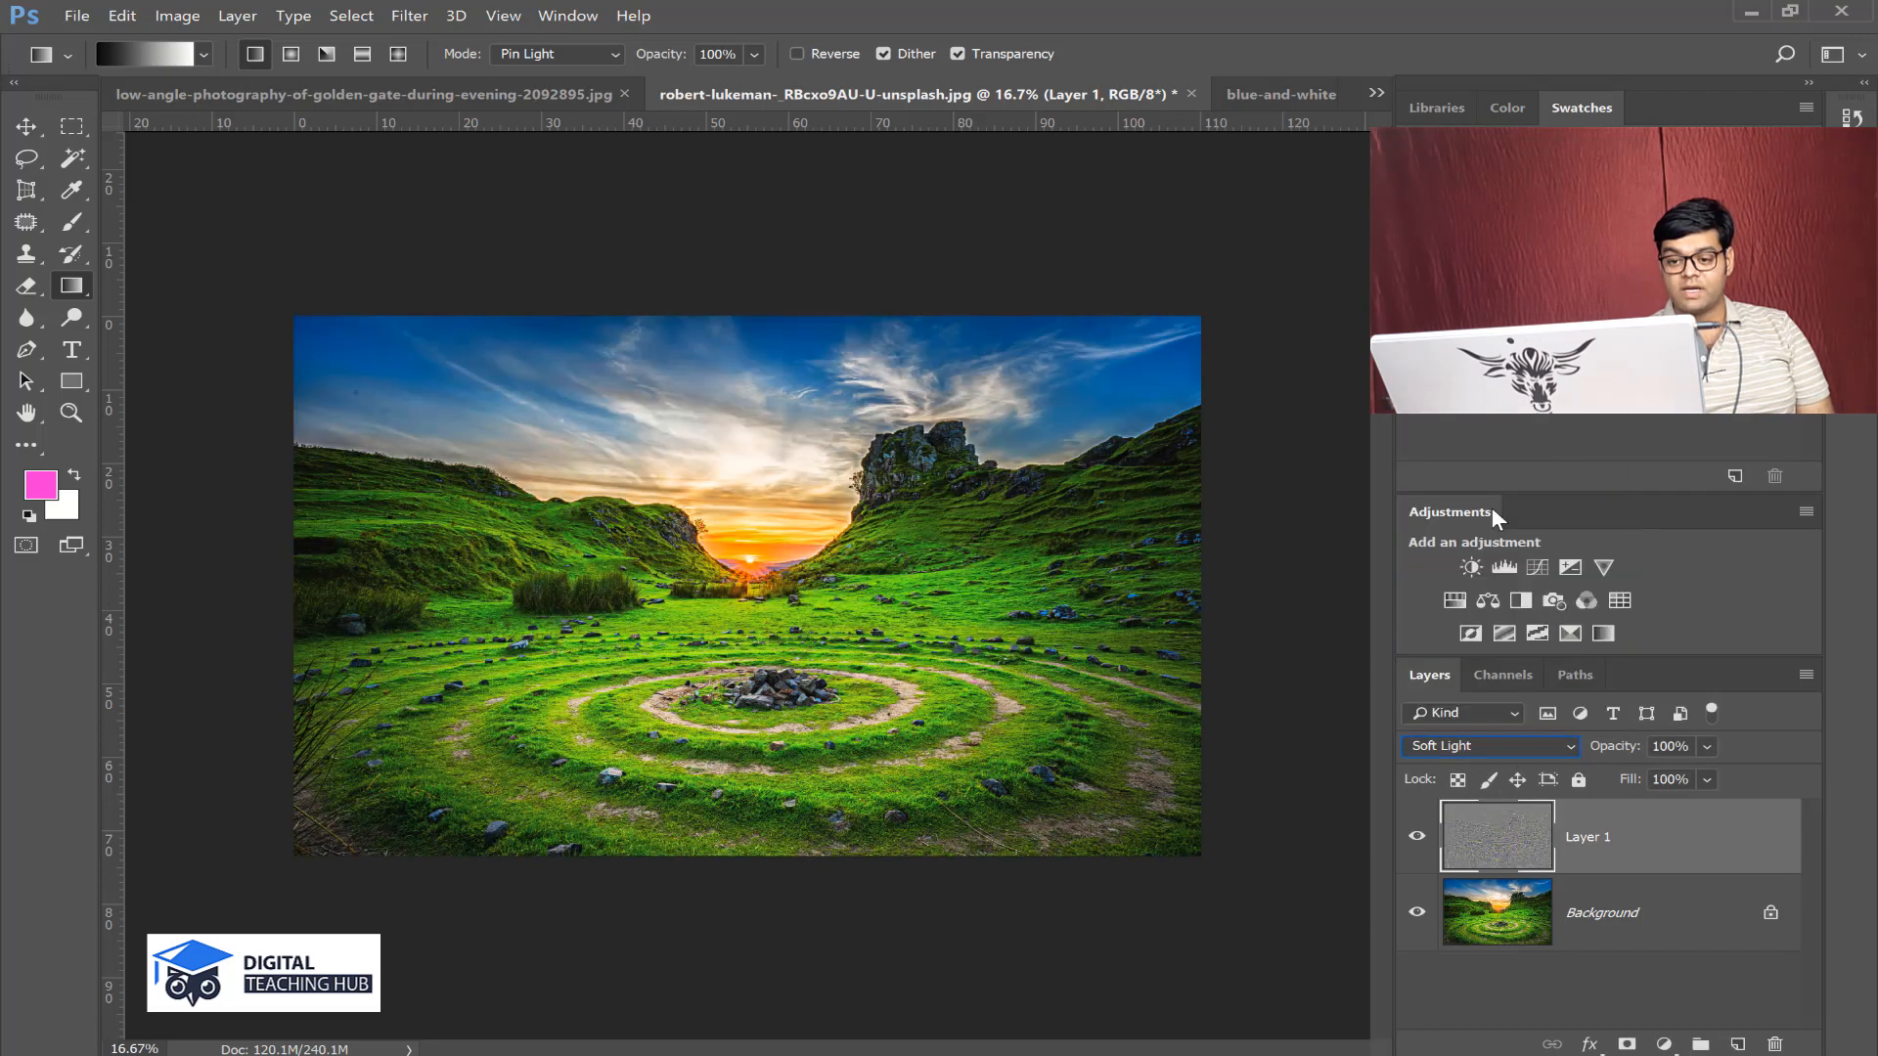
{"action": "left_click", "coordinate": [1415, 837]}
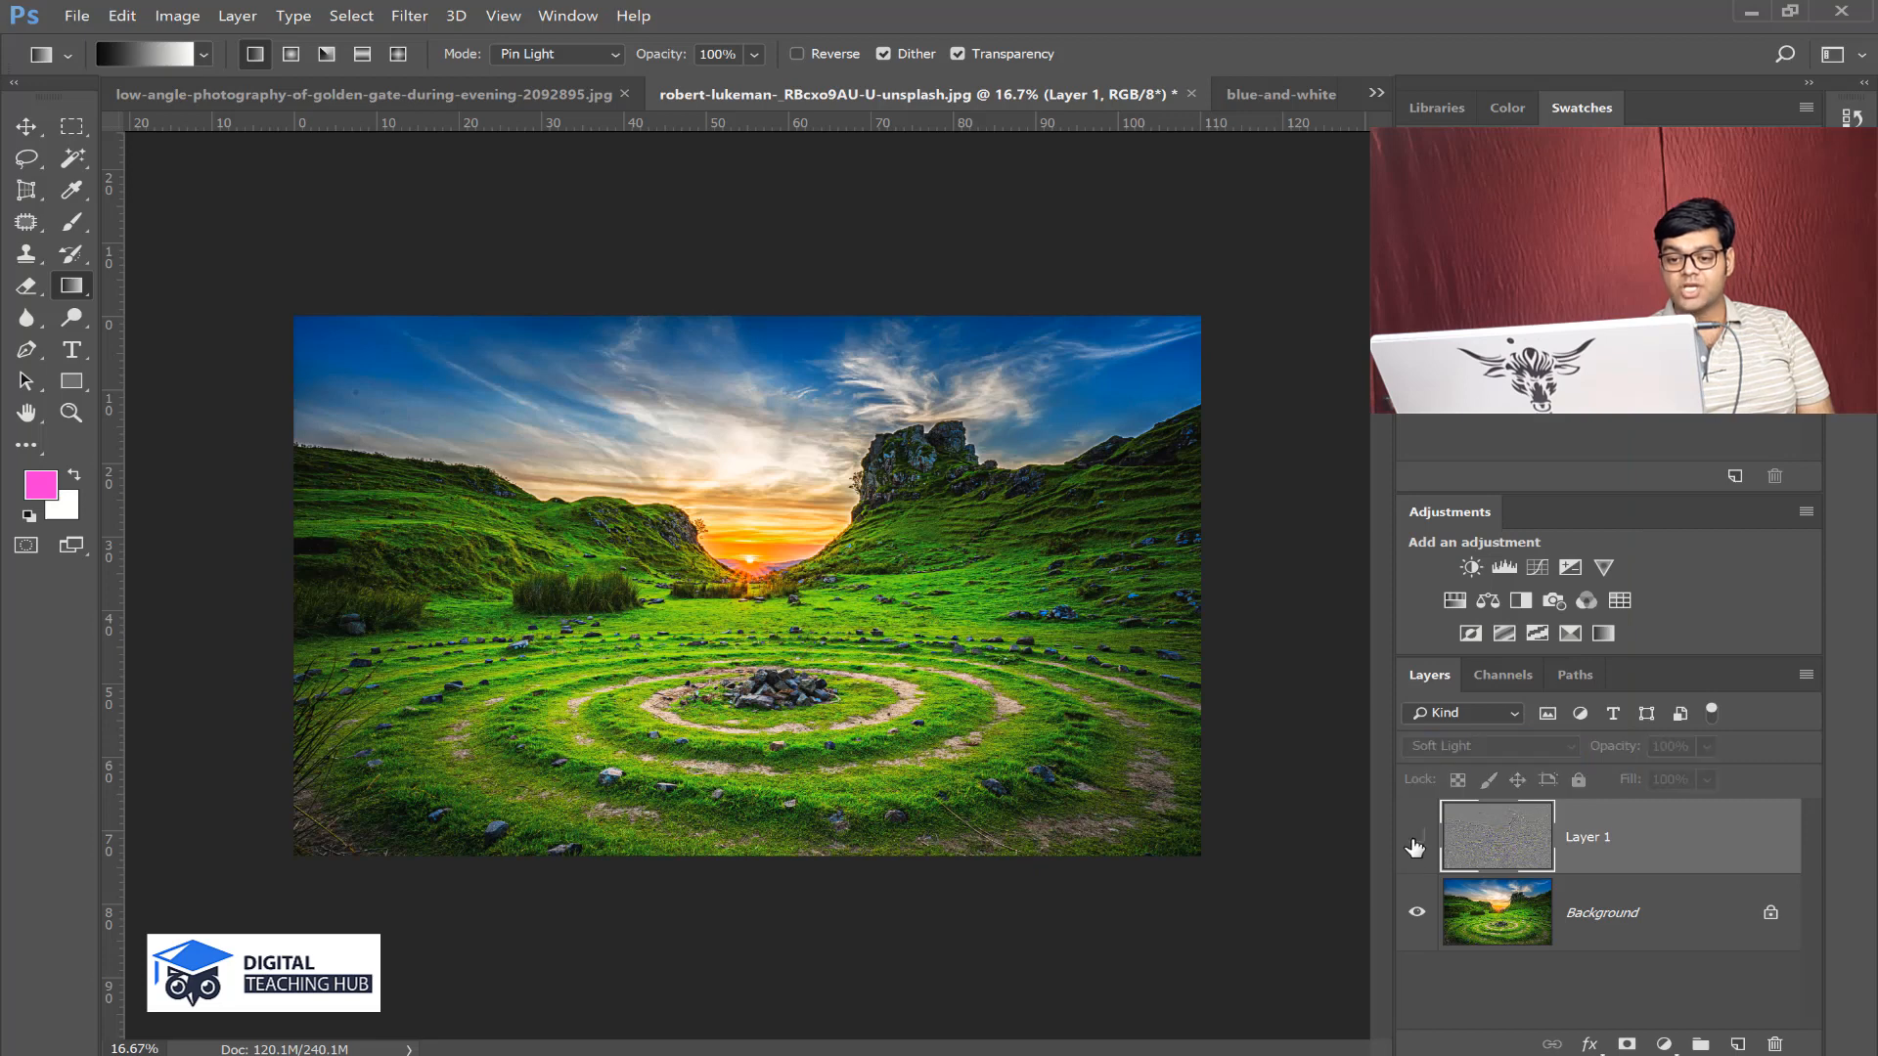
{"action": "left_click", "coordinate": [1415, 843]}
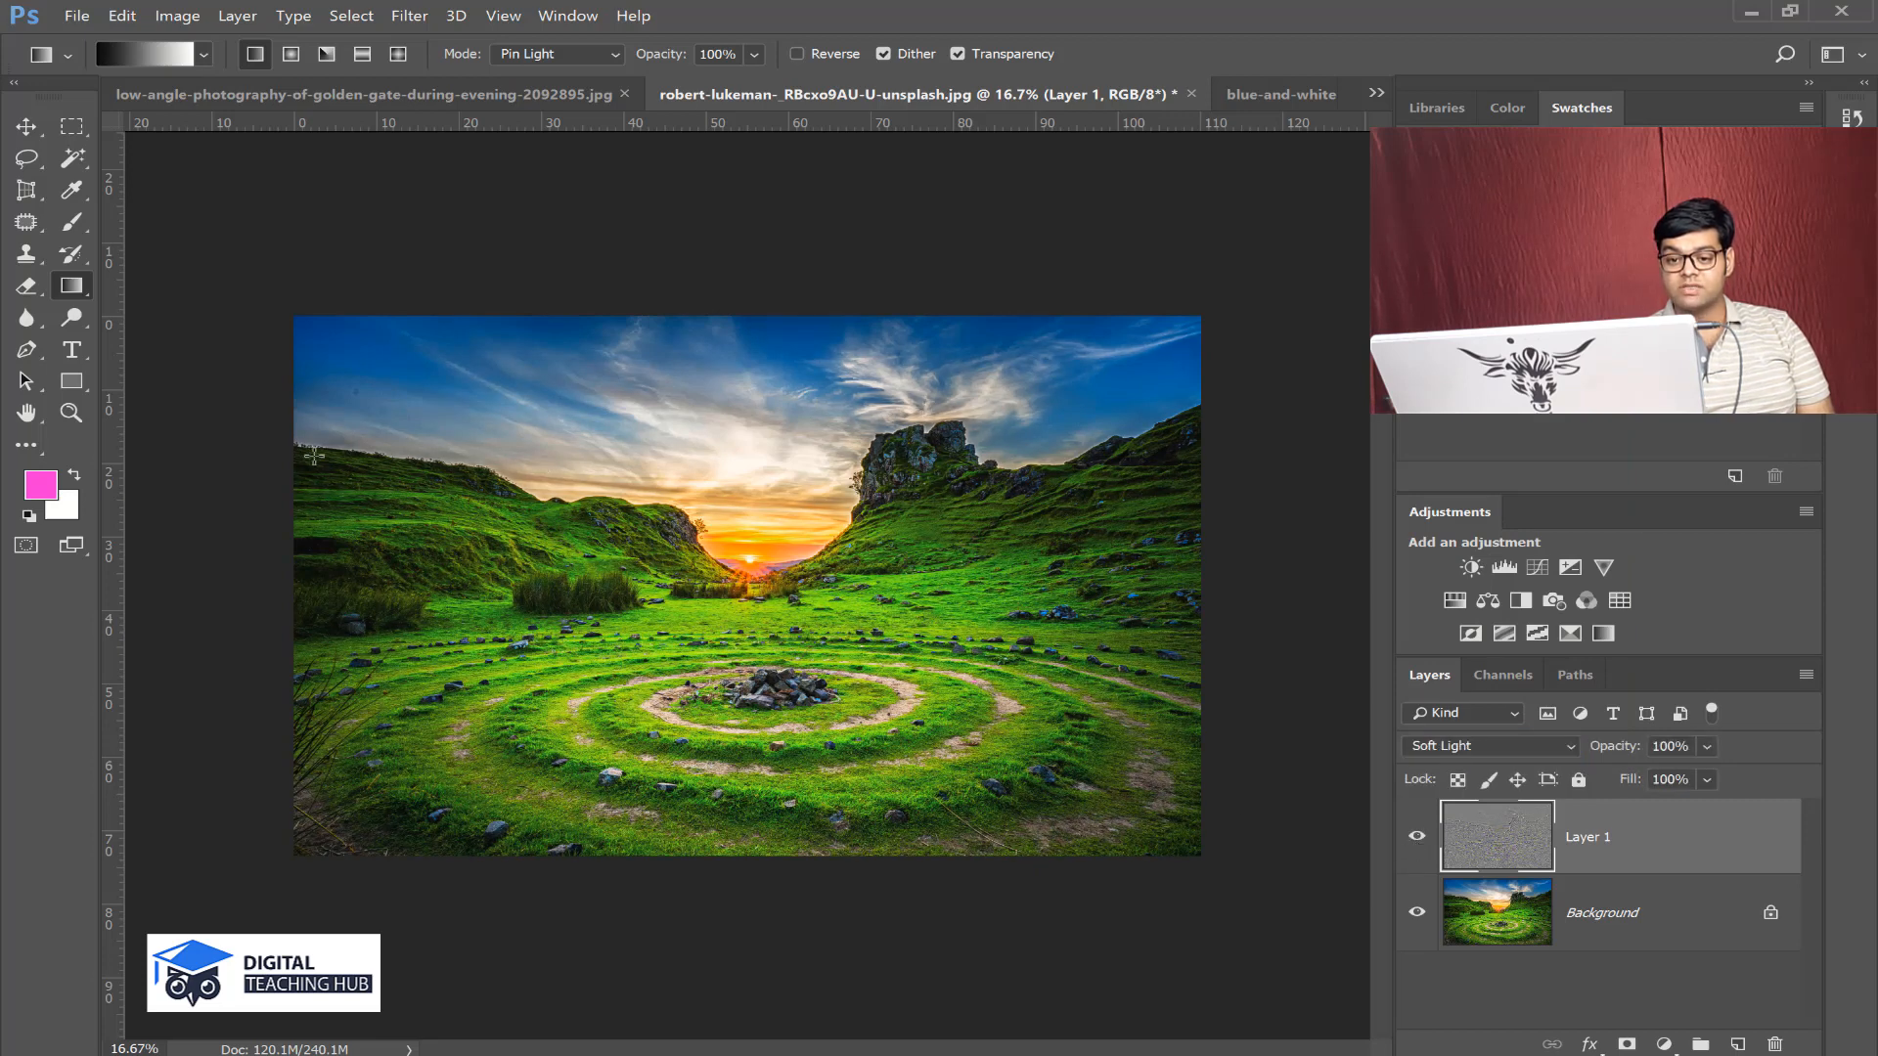
{"action": "left_click", "coordinate": [1417, 838]}
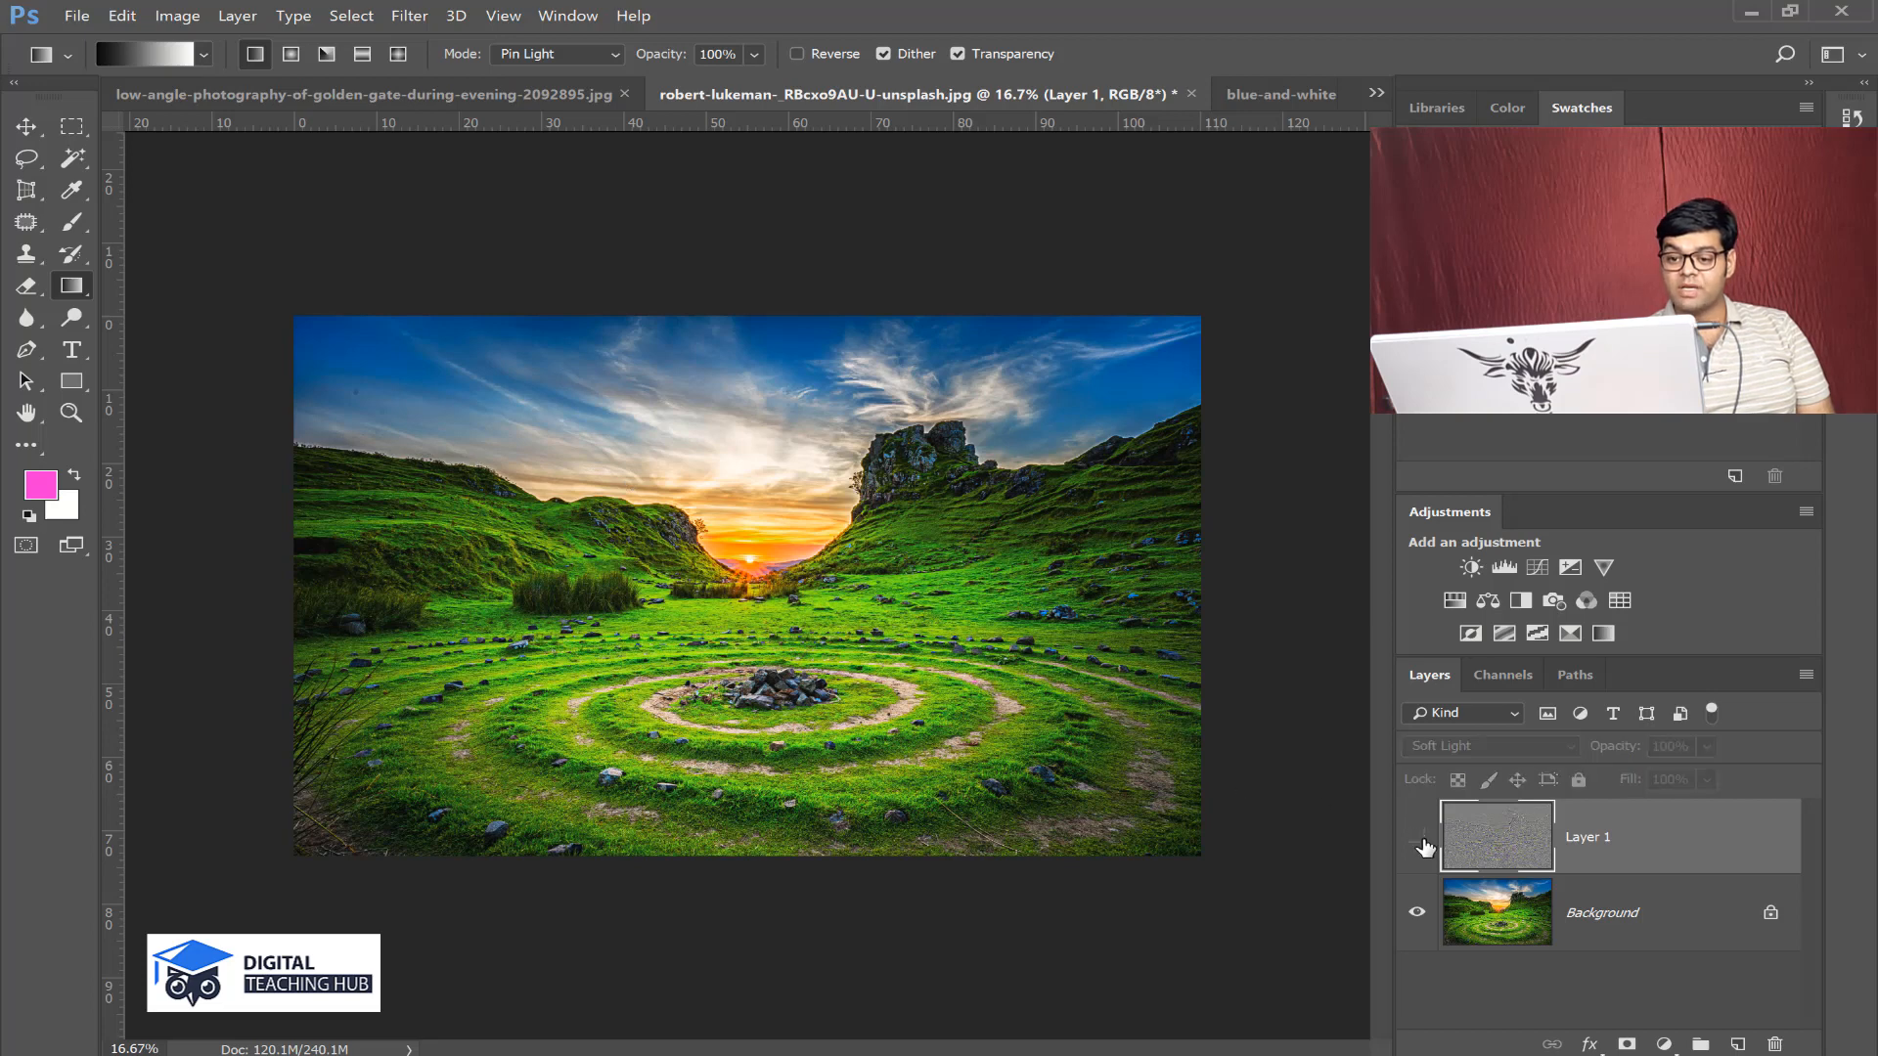
{"action": "left_click", "coordinate": [1422, 839]}
{"action": "left_click", "coordinate": [1423, 839]}
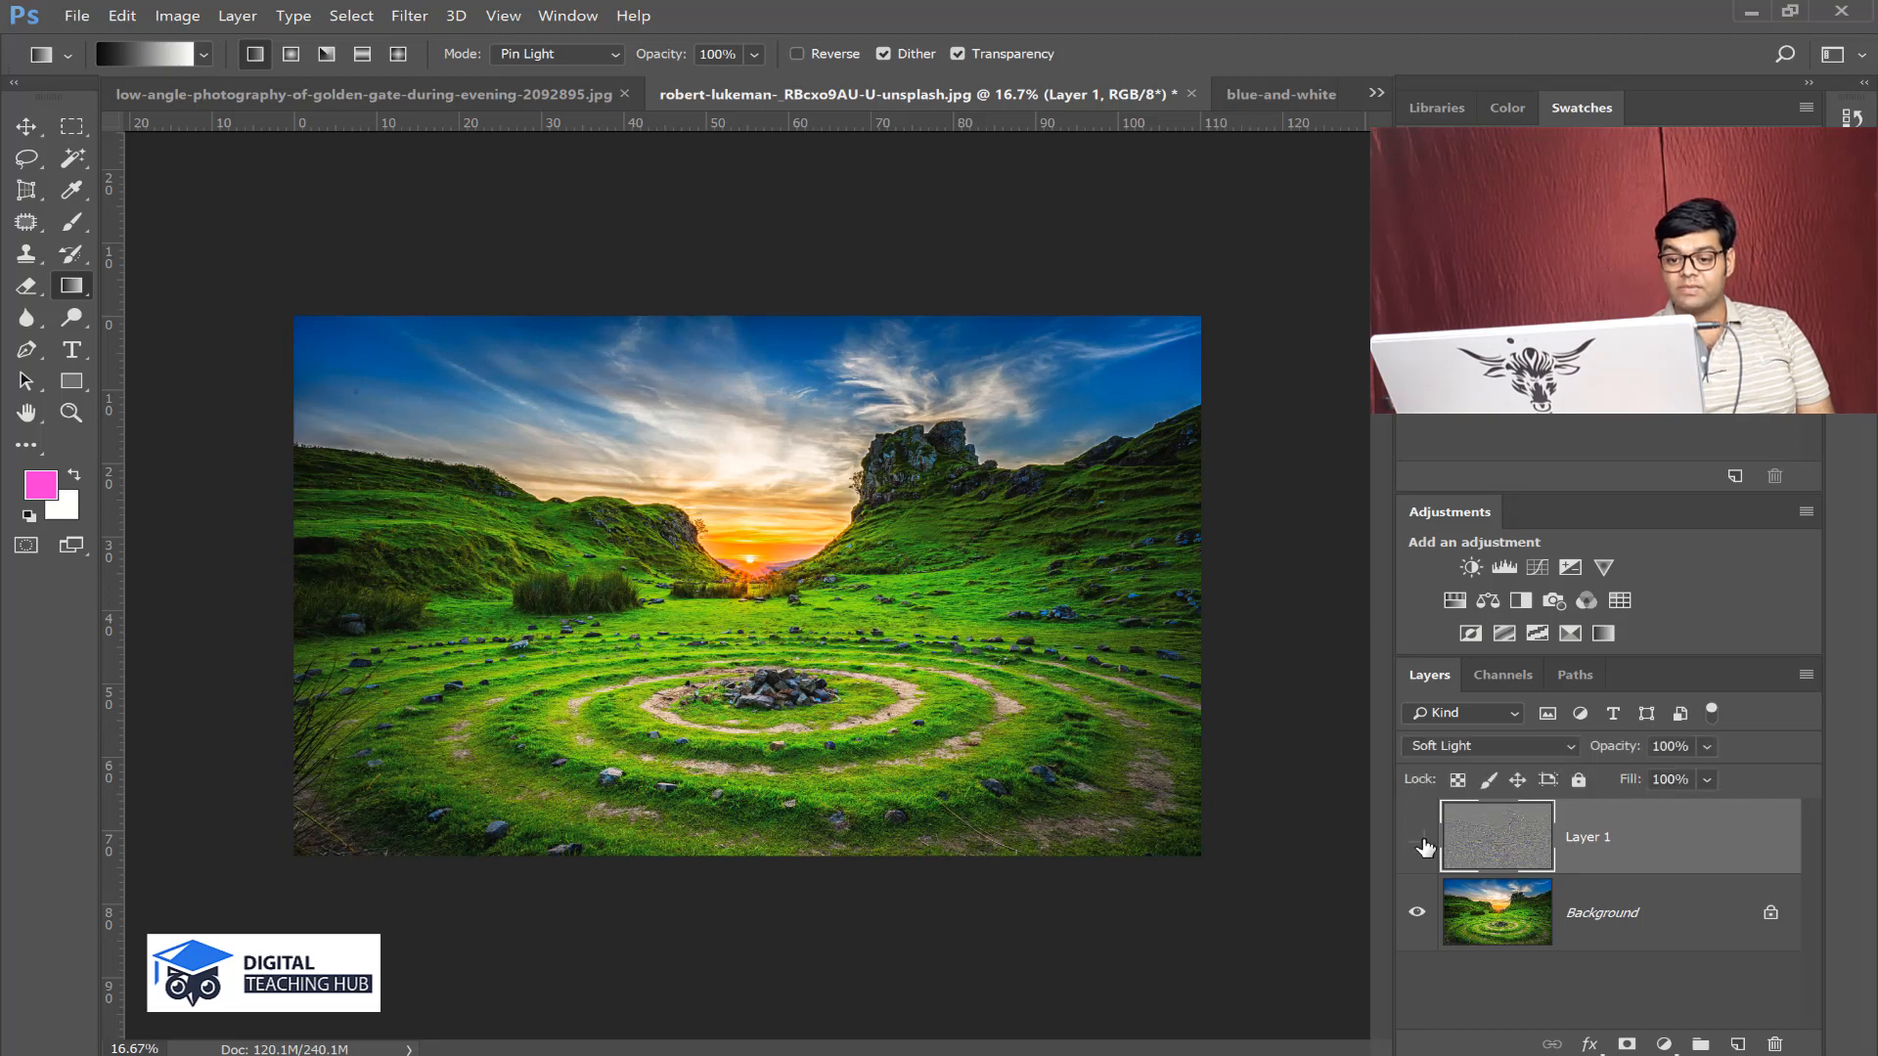
{"action": "left_click", "coordinate": [1423, 839]}
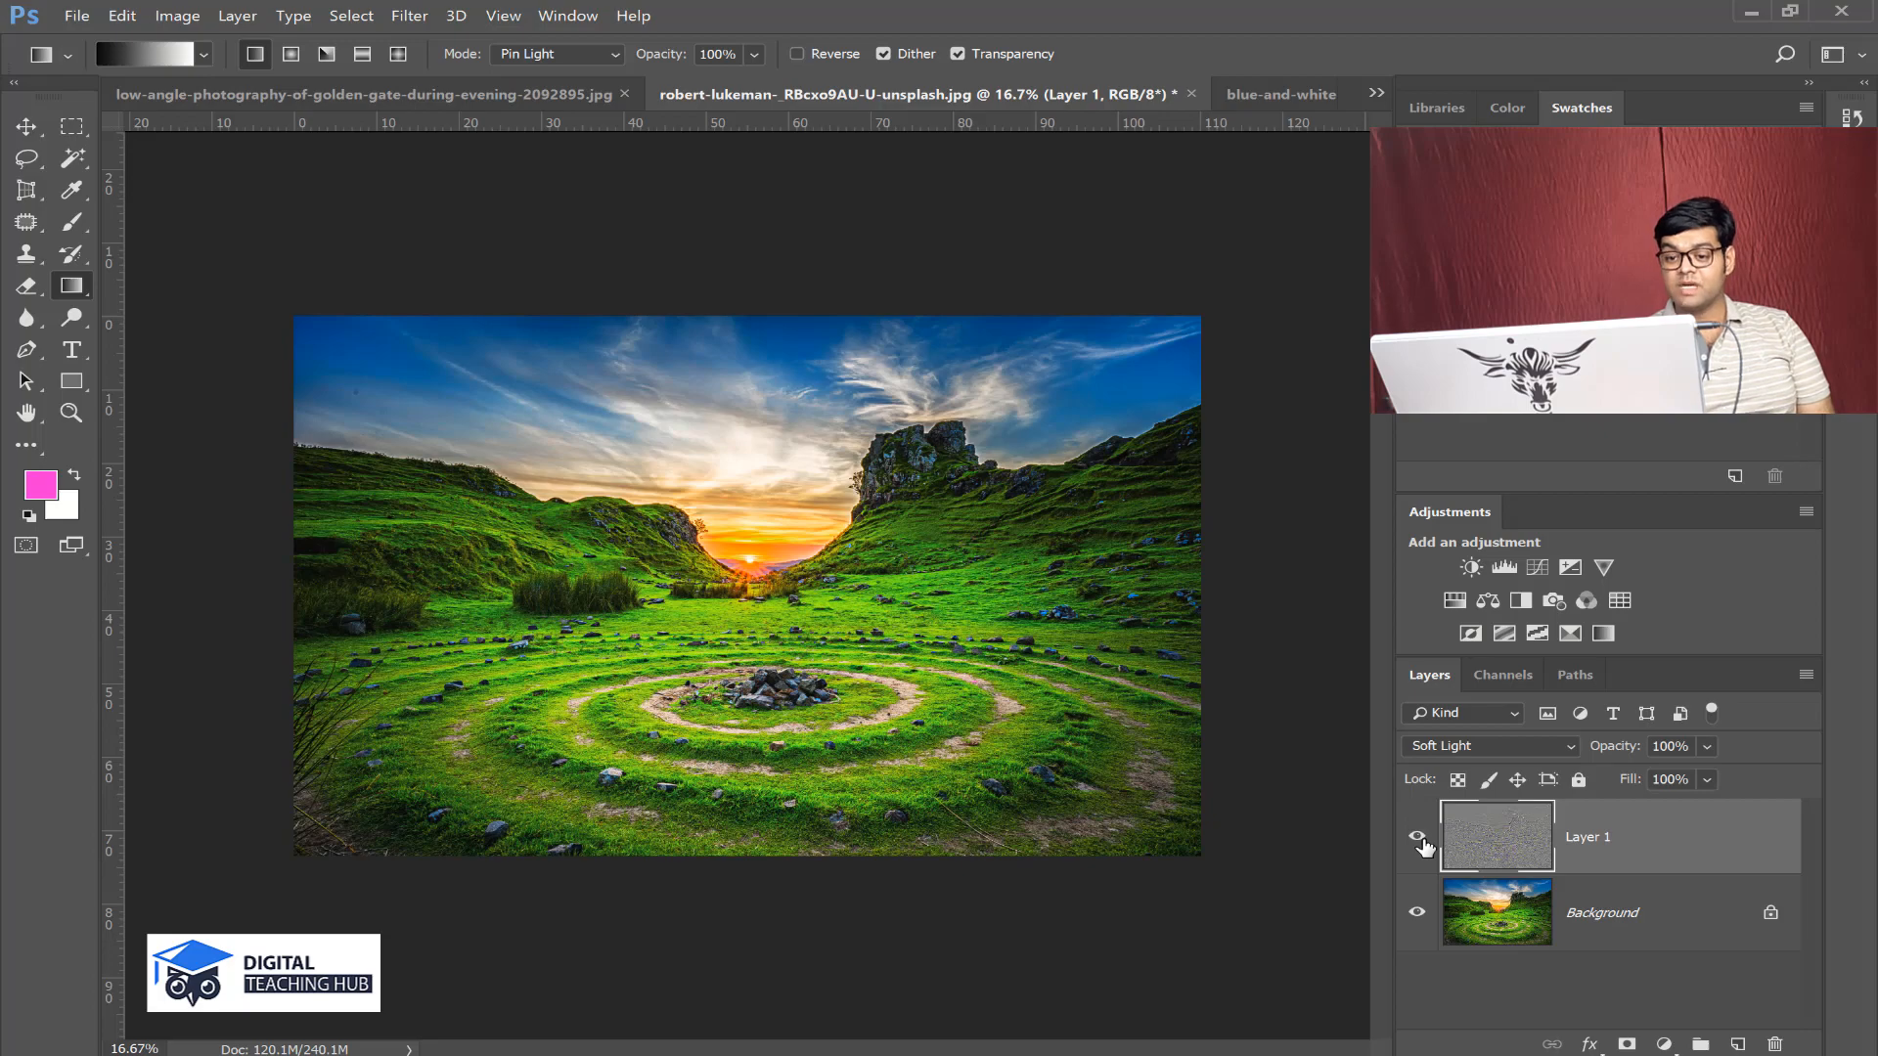
- Inspect the sharpening on the grassy hillside at 50% zoom by hiding and showing the High Pass layer
{"action": "key", "text": "ctrl+plus"}
{"action": "key", "text": "ctrl+plus"}
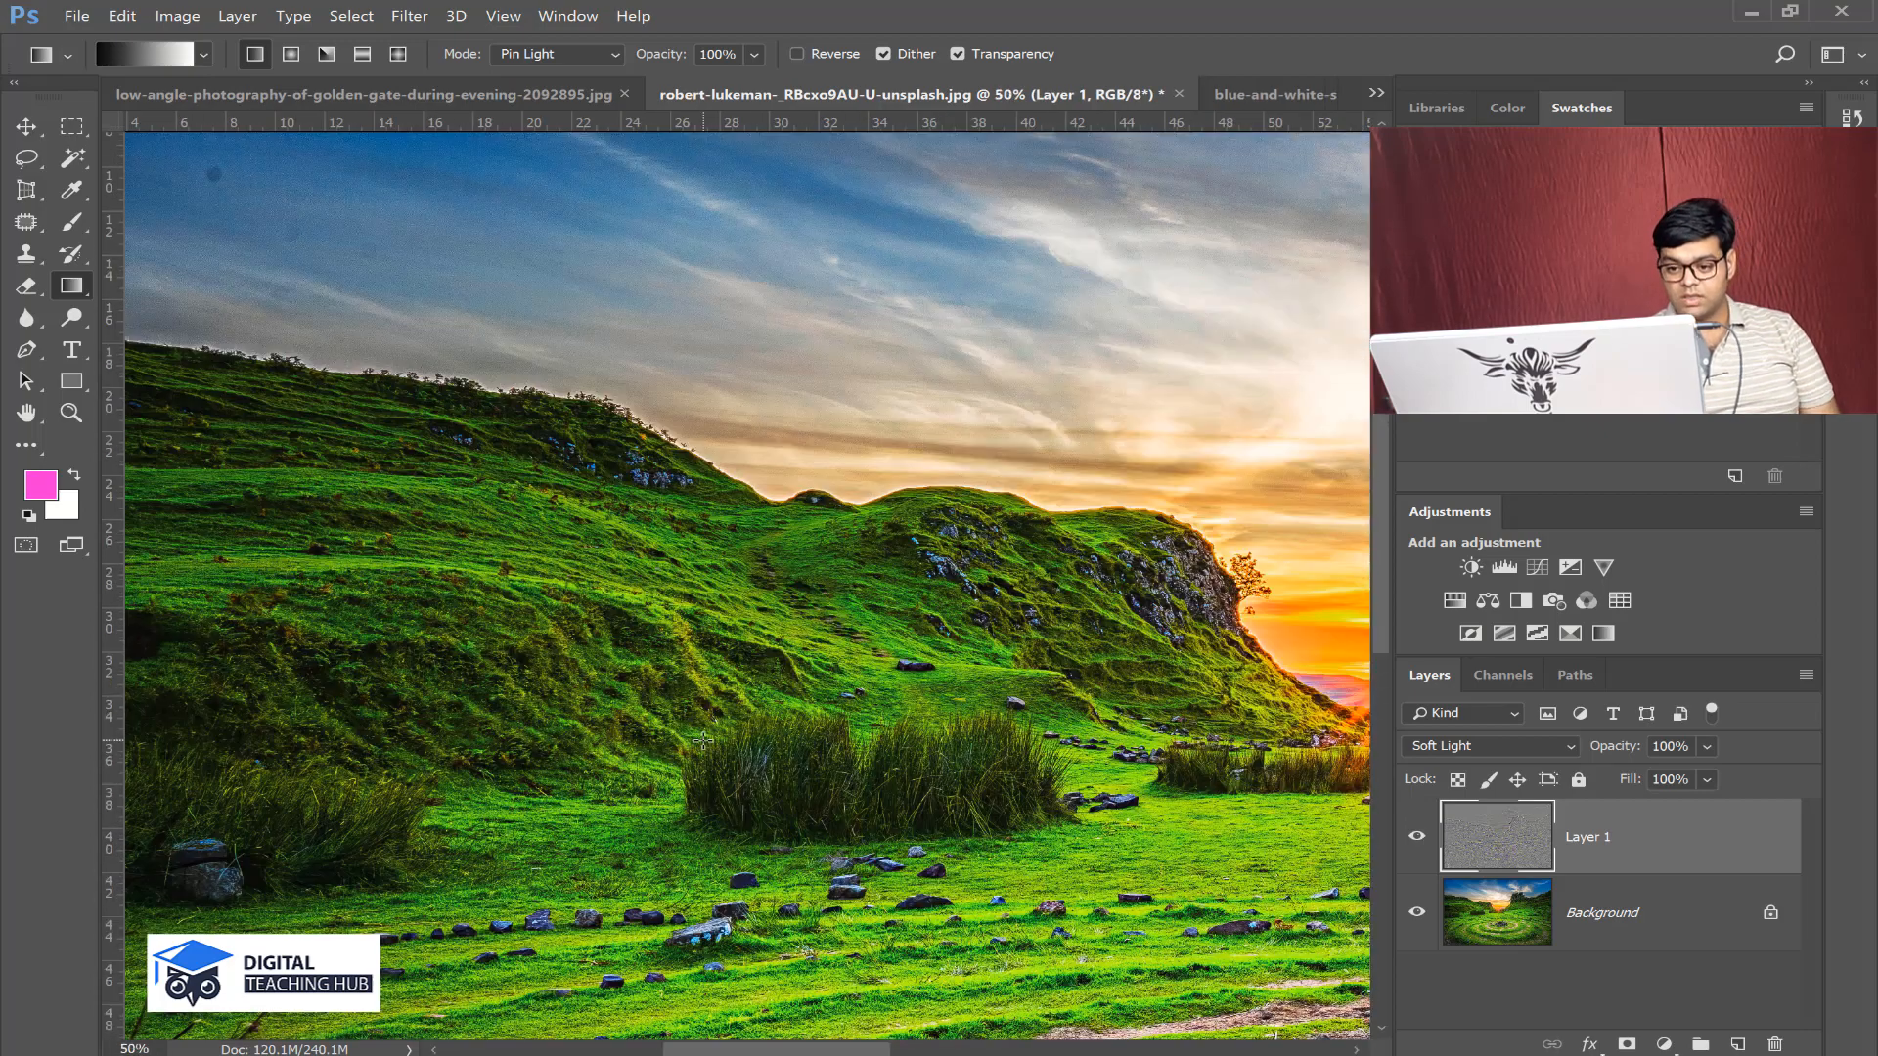
{"action": "left_click", "coordinate": [1415, 843]}
{"action": "left_click", "coordinate": [1415, 843]}
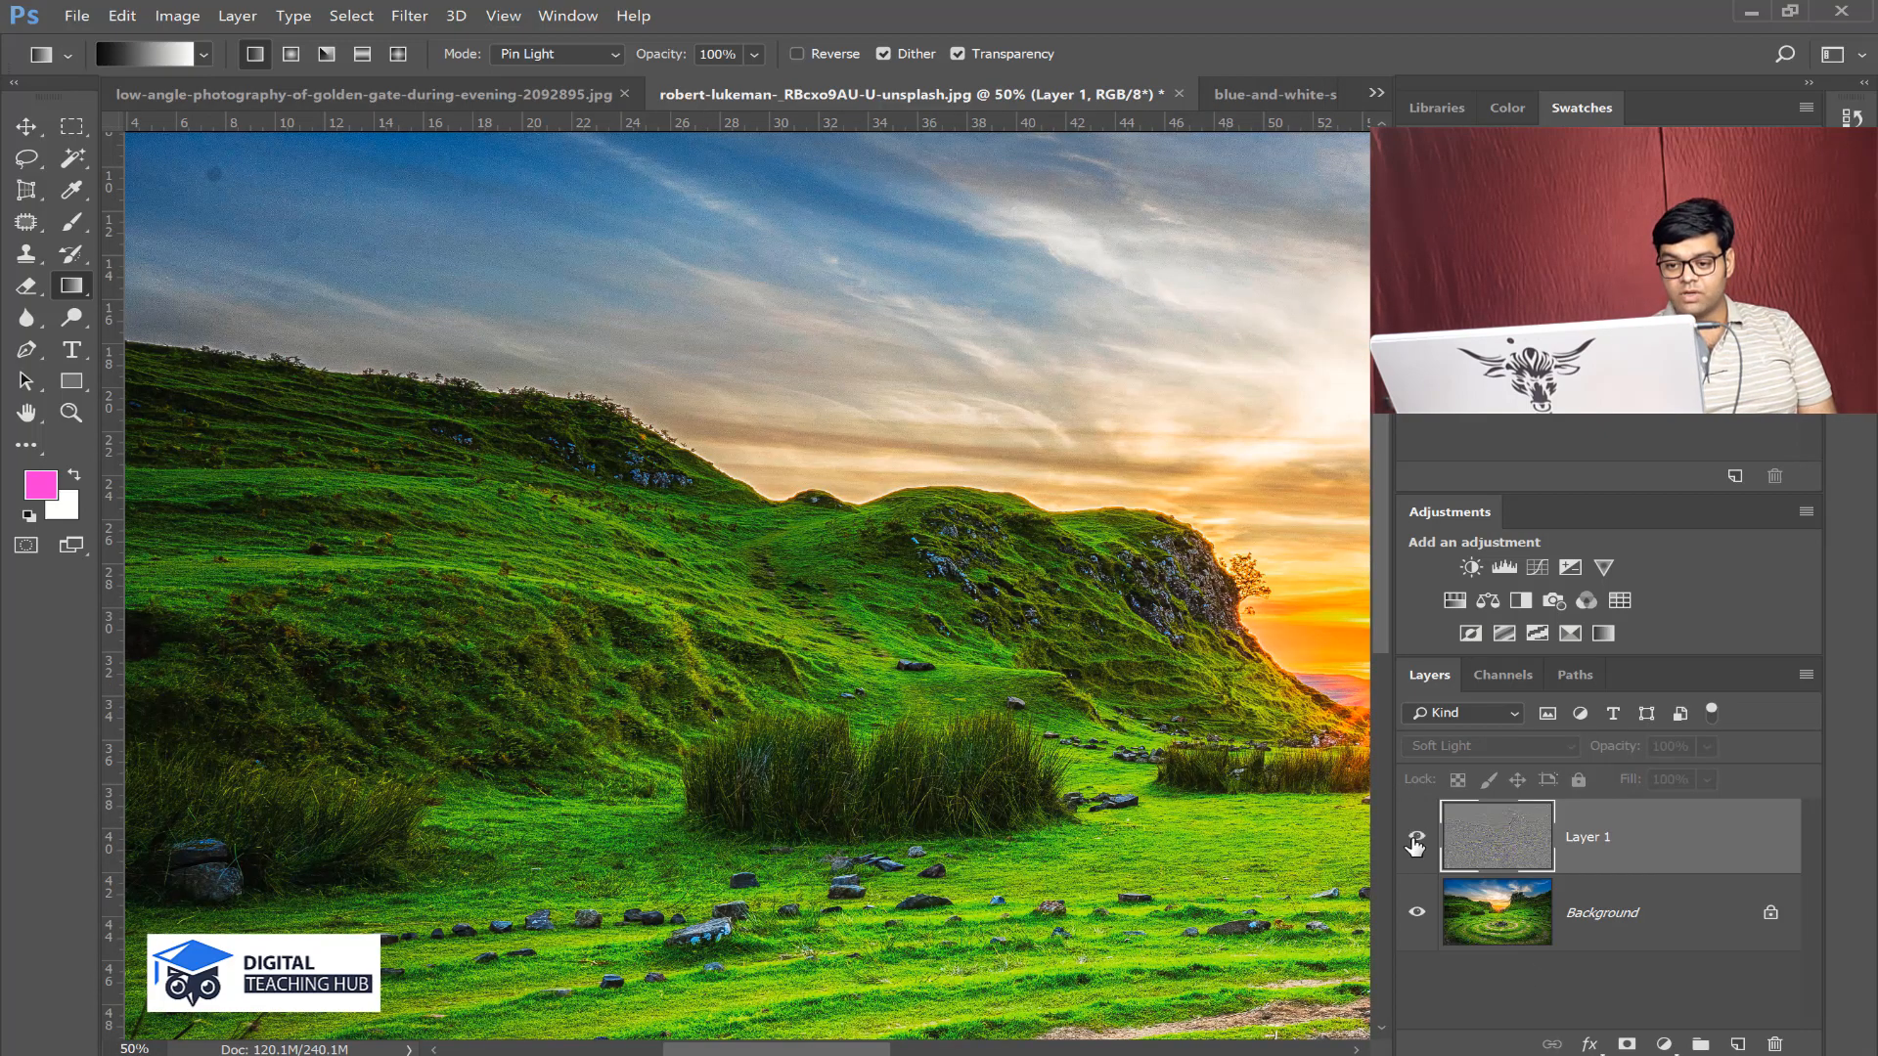
{"action": "left_click", "coordinate": [1415, 843]}
{"action": "left_click", "coordinate": [1415, 843]}
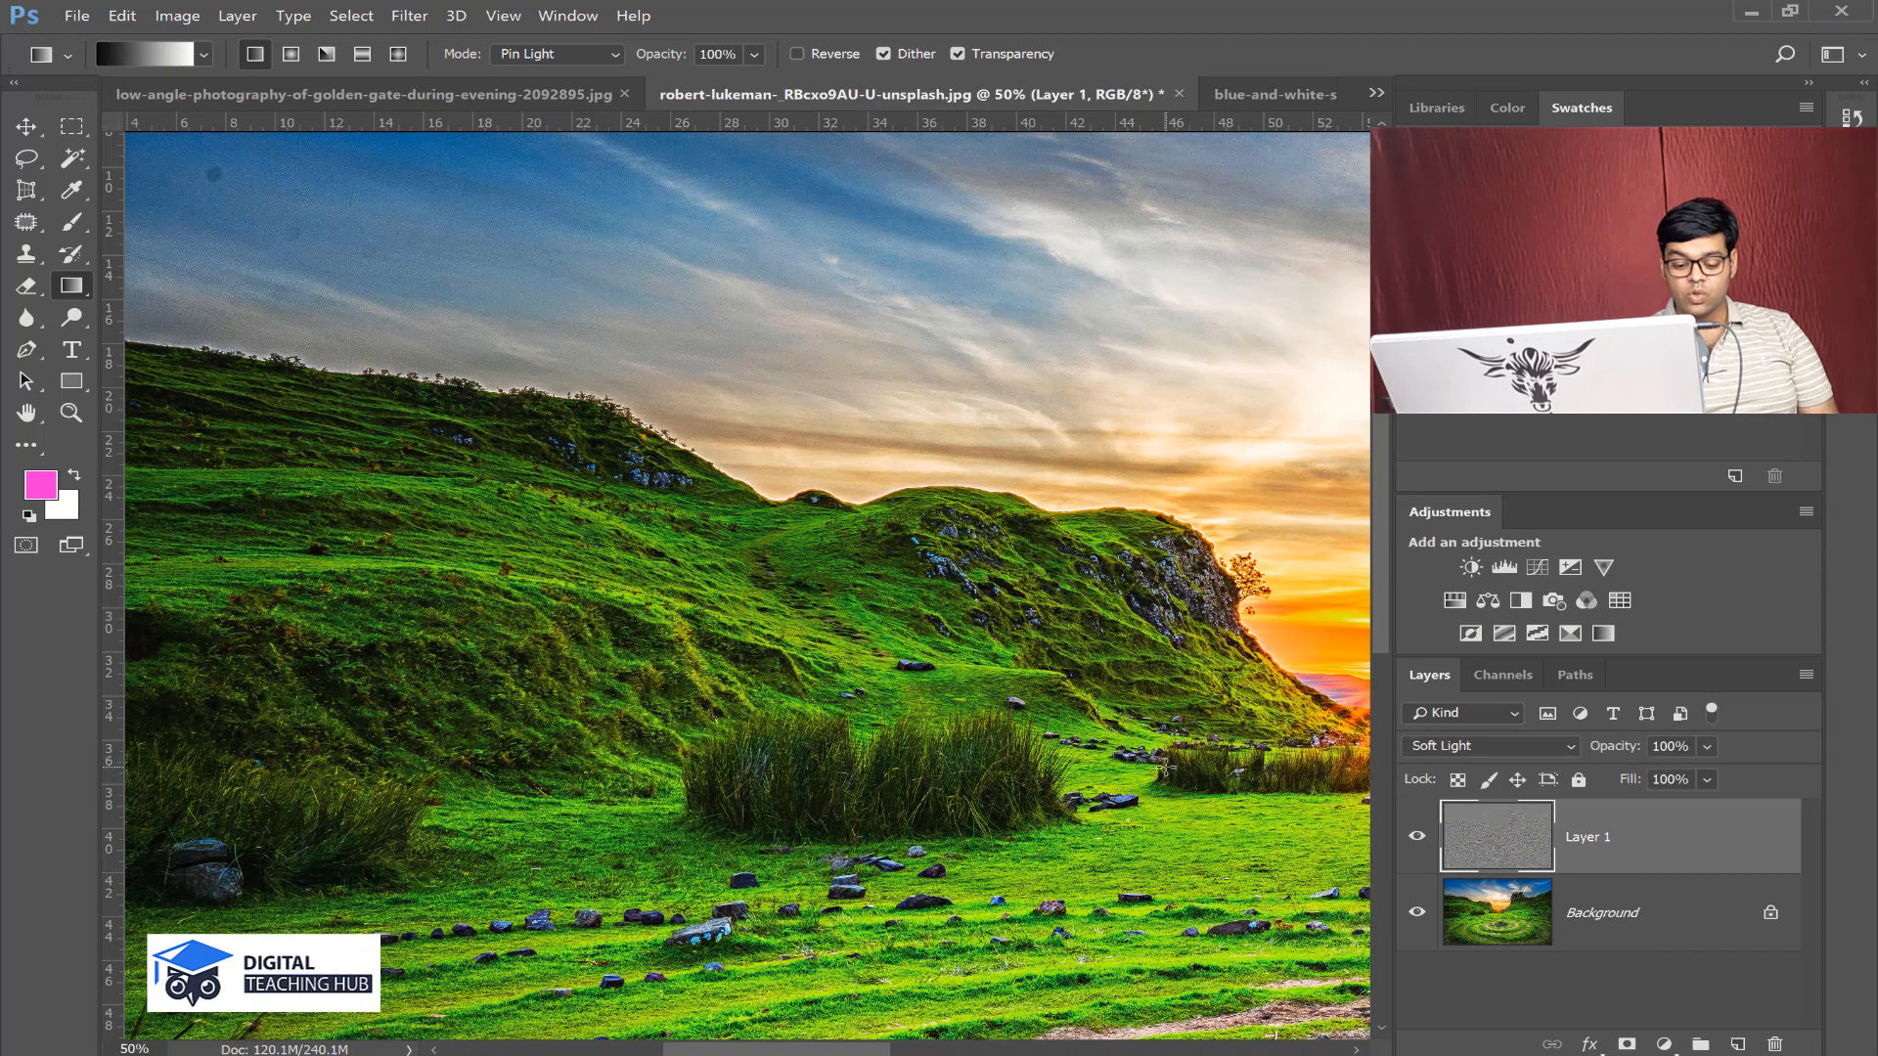
{"action": "key", "text": "ctrl+0"}
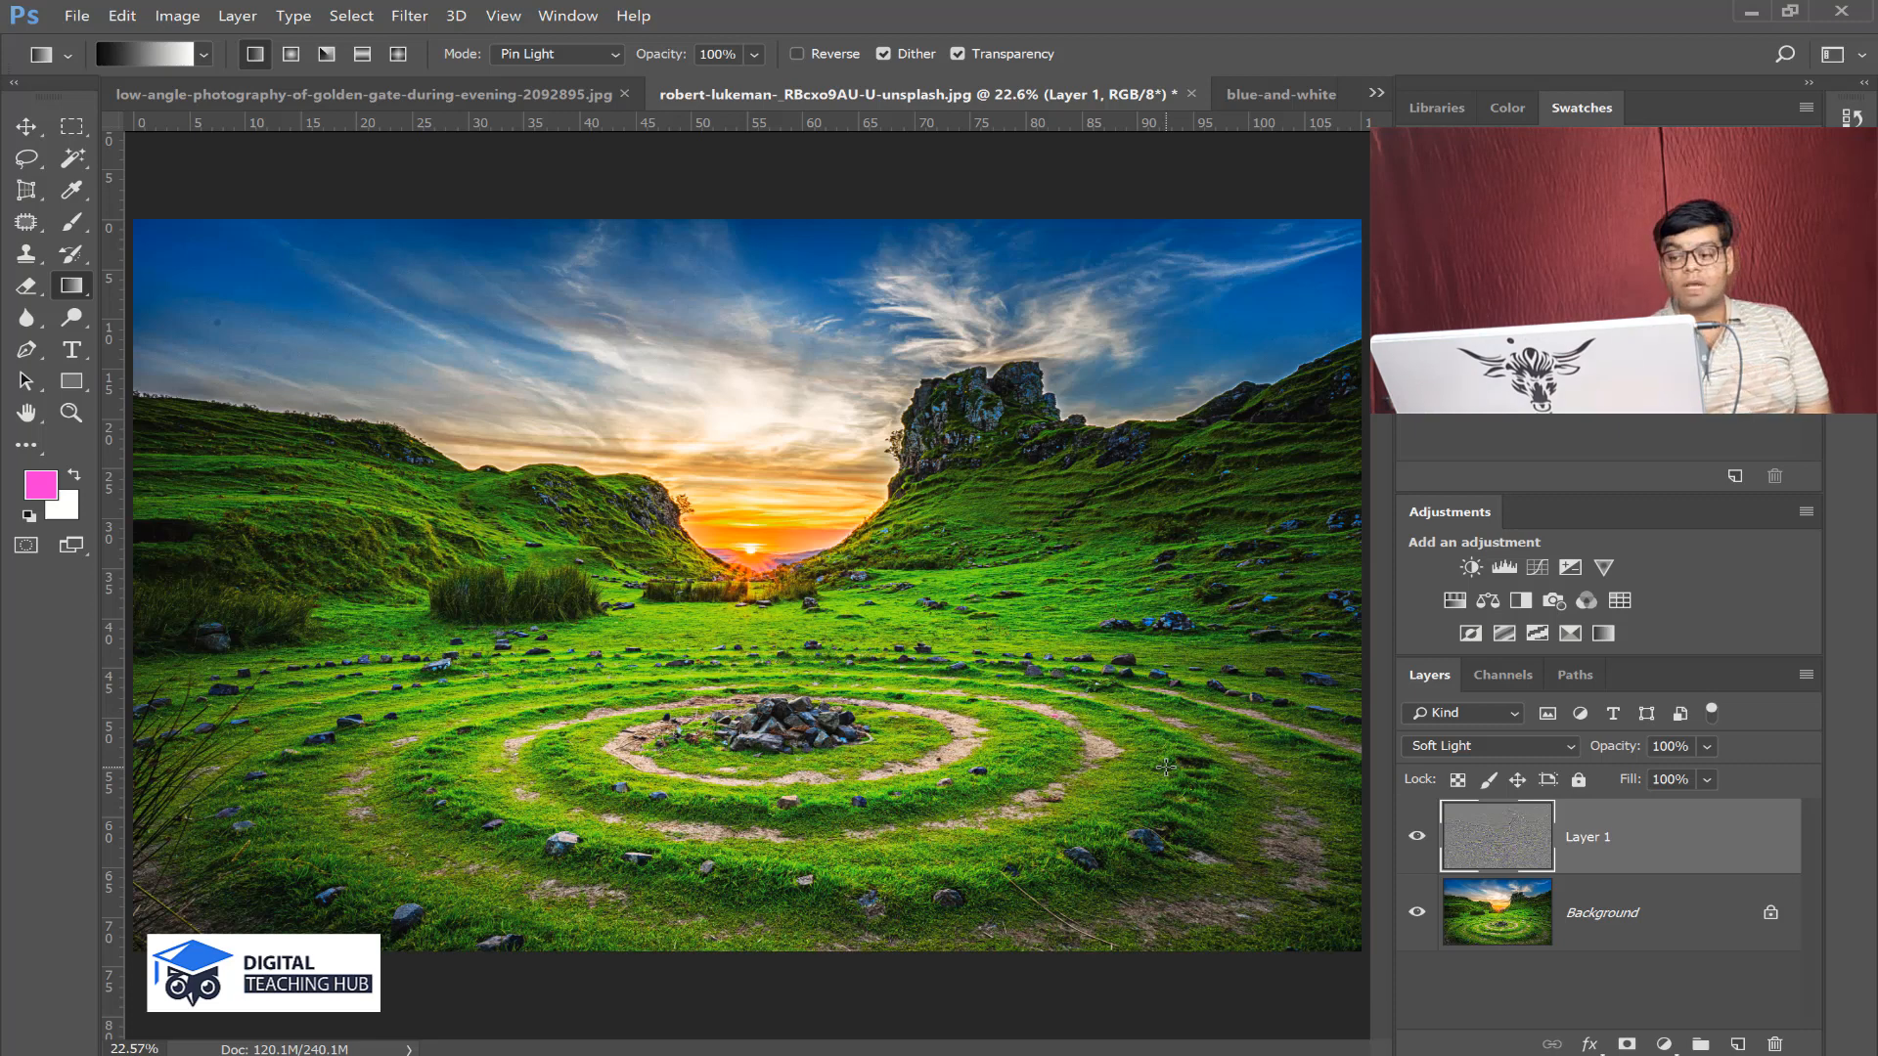
- Compare Overlay and Soft Light blending on the High Pass layer, then delete that layer from the landscape photo
{"action": "left_click", "coordinate": [1529, 747]}
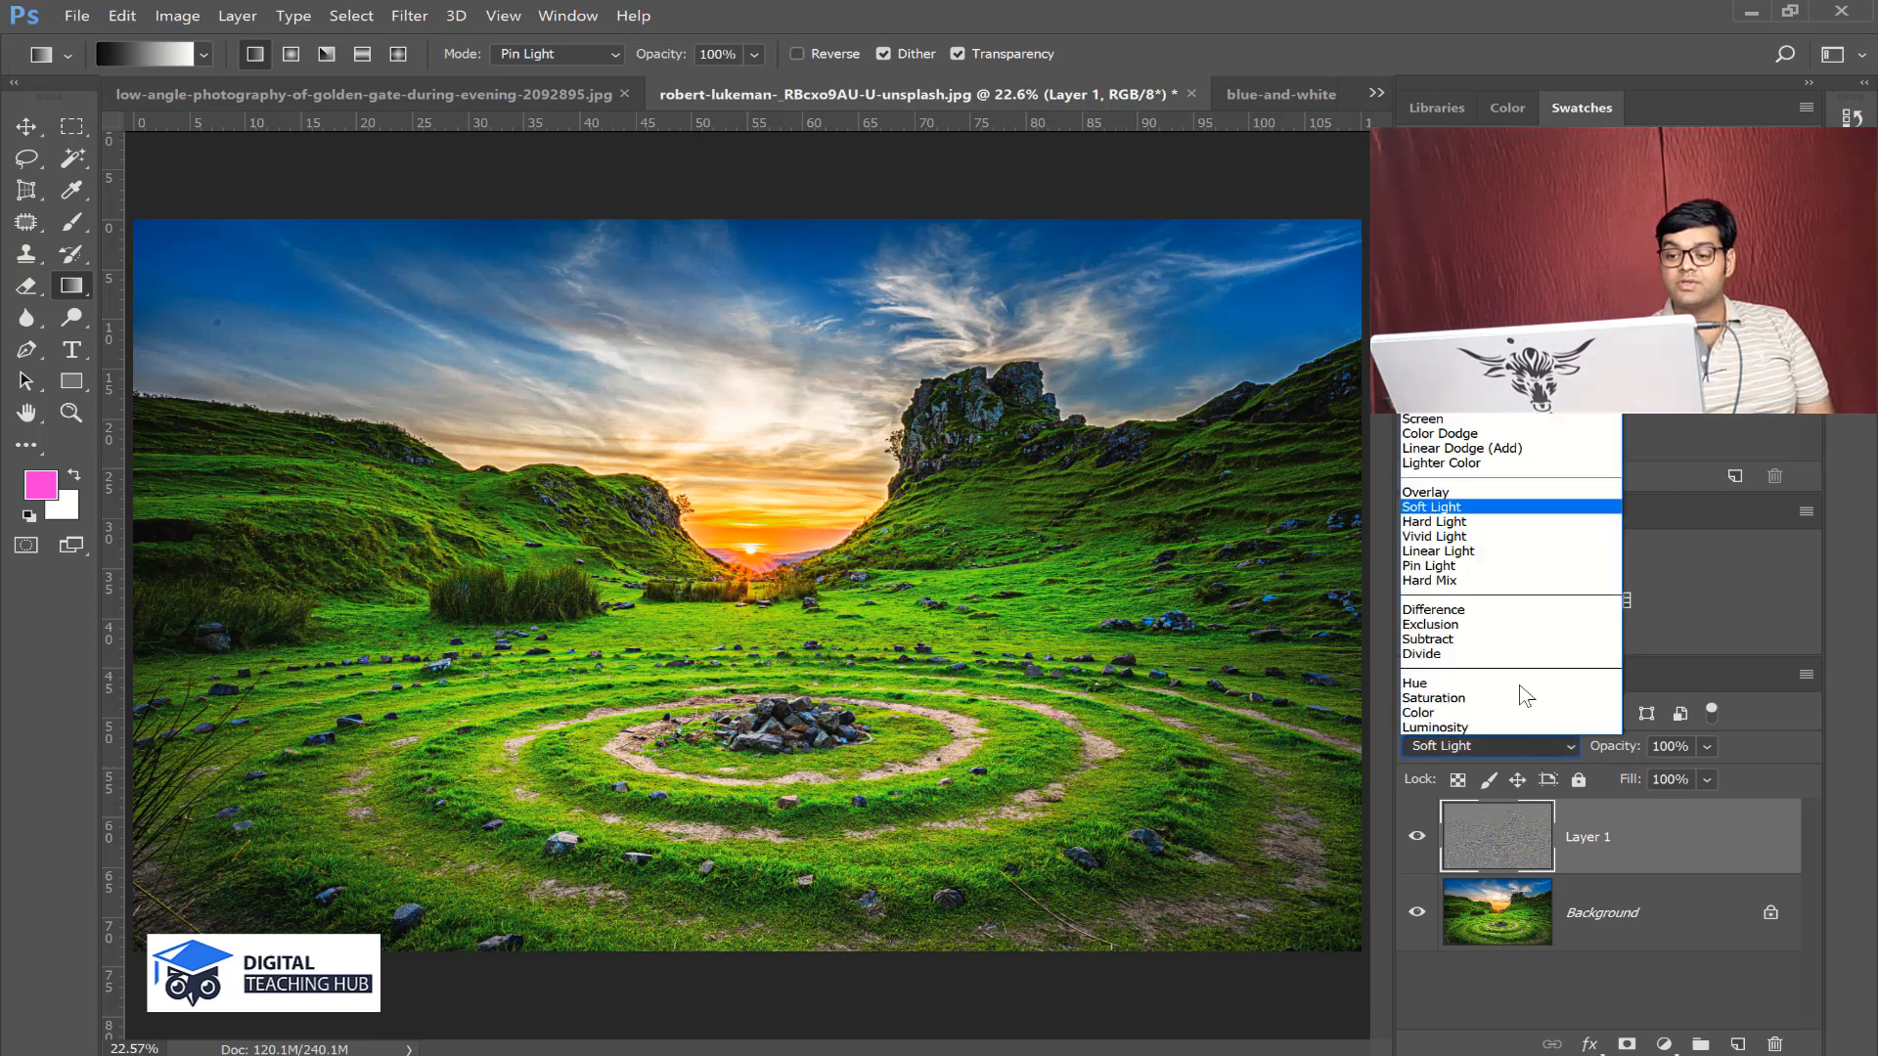
{"action": "left_click", "coordinate": [1469, 491]}
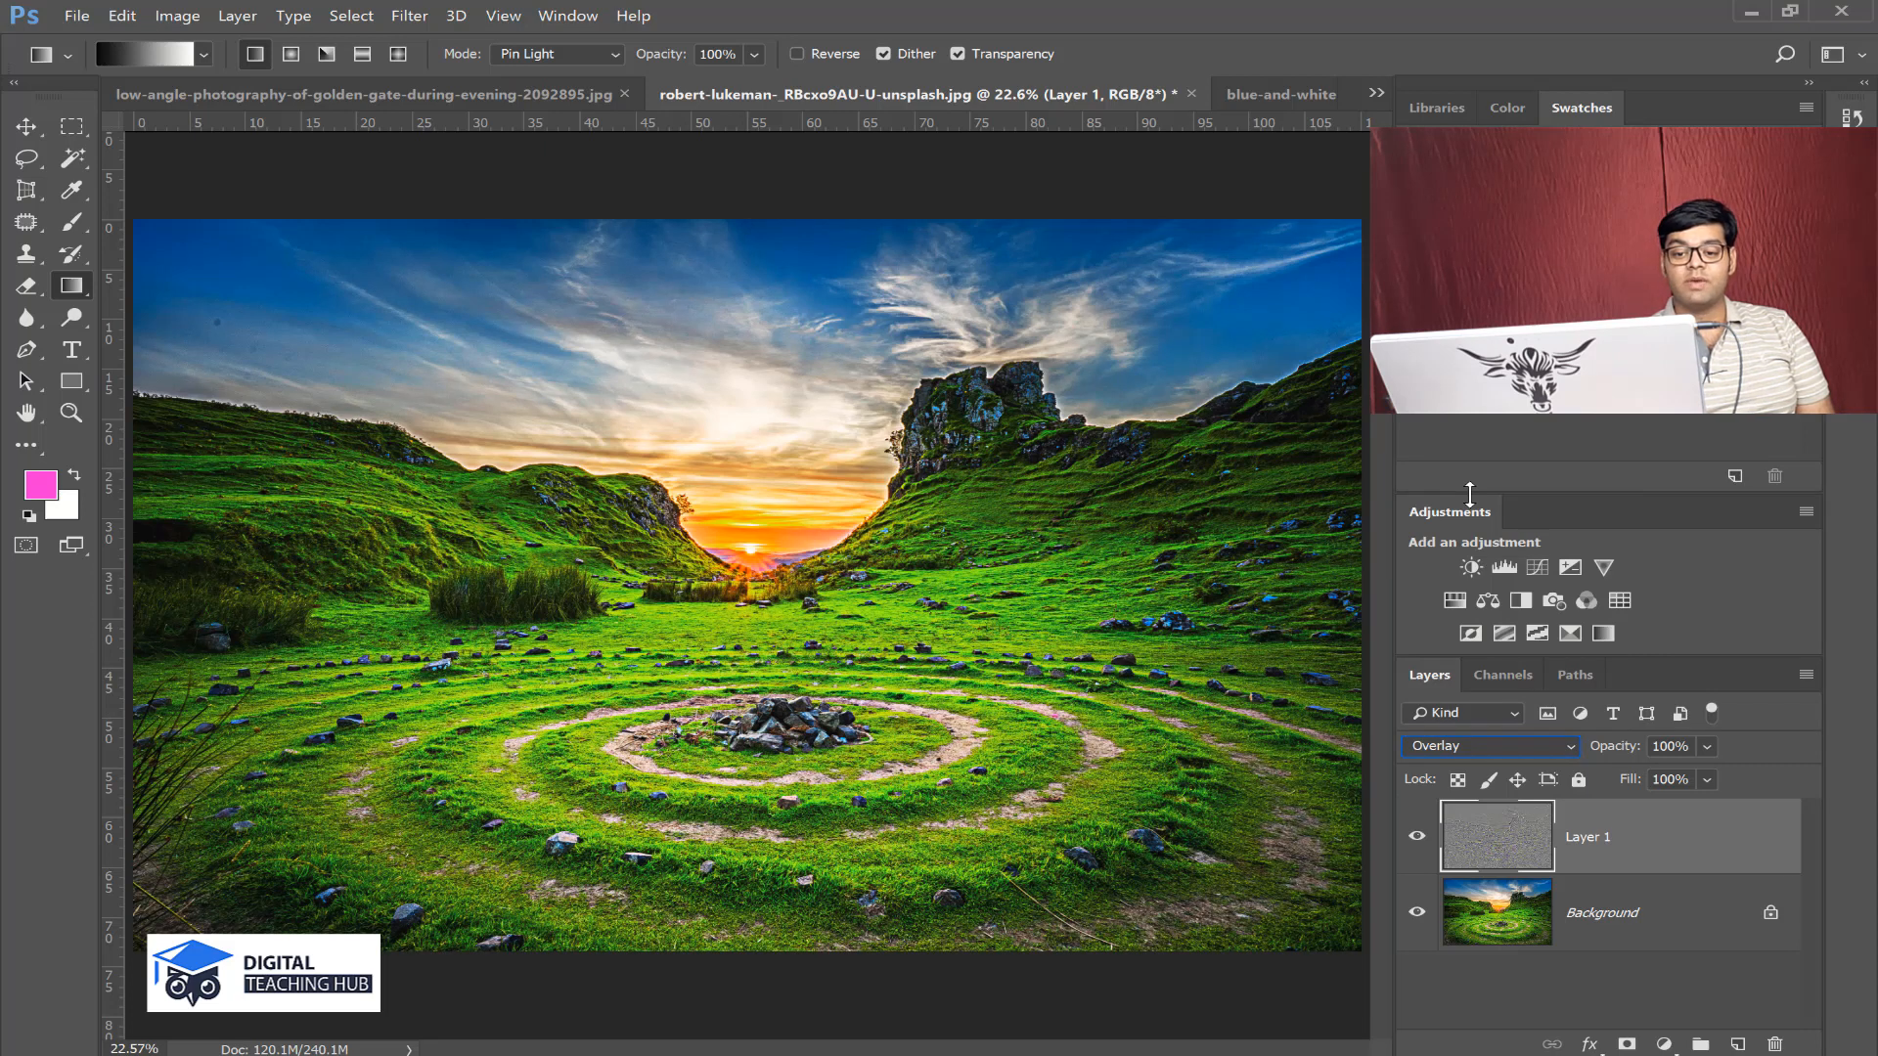
{"action": "left_click", "coordinate": [1534, 752]}
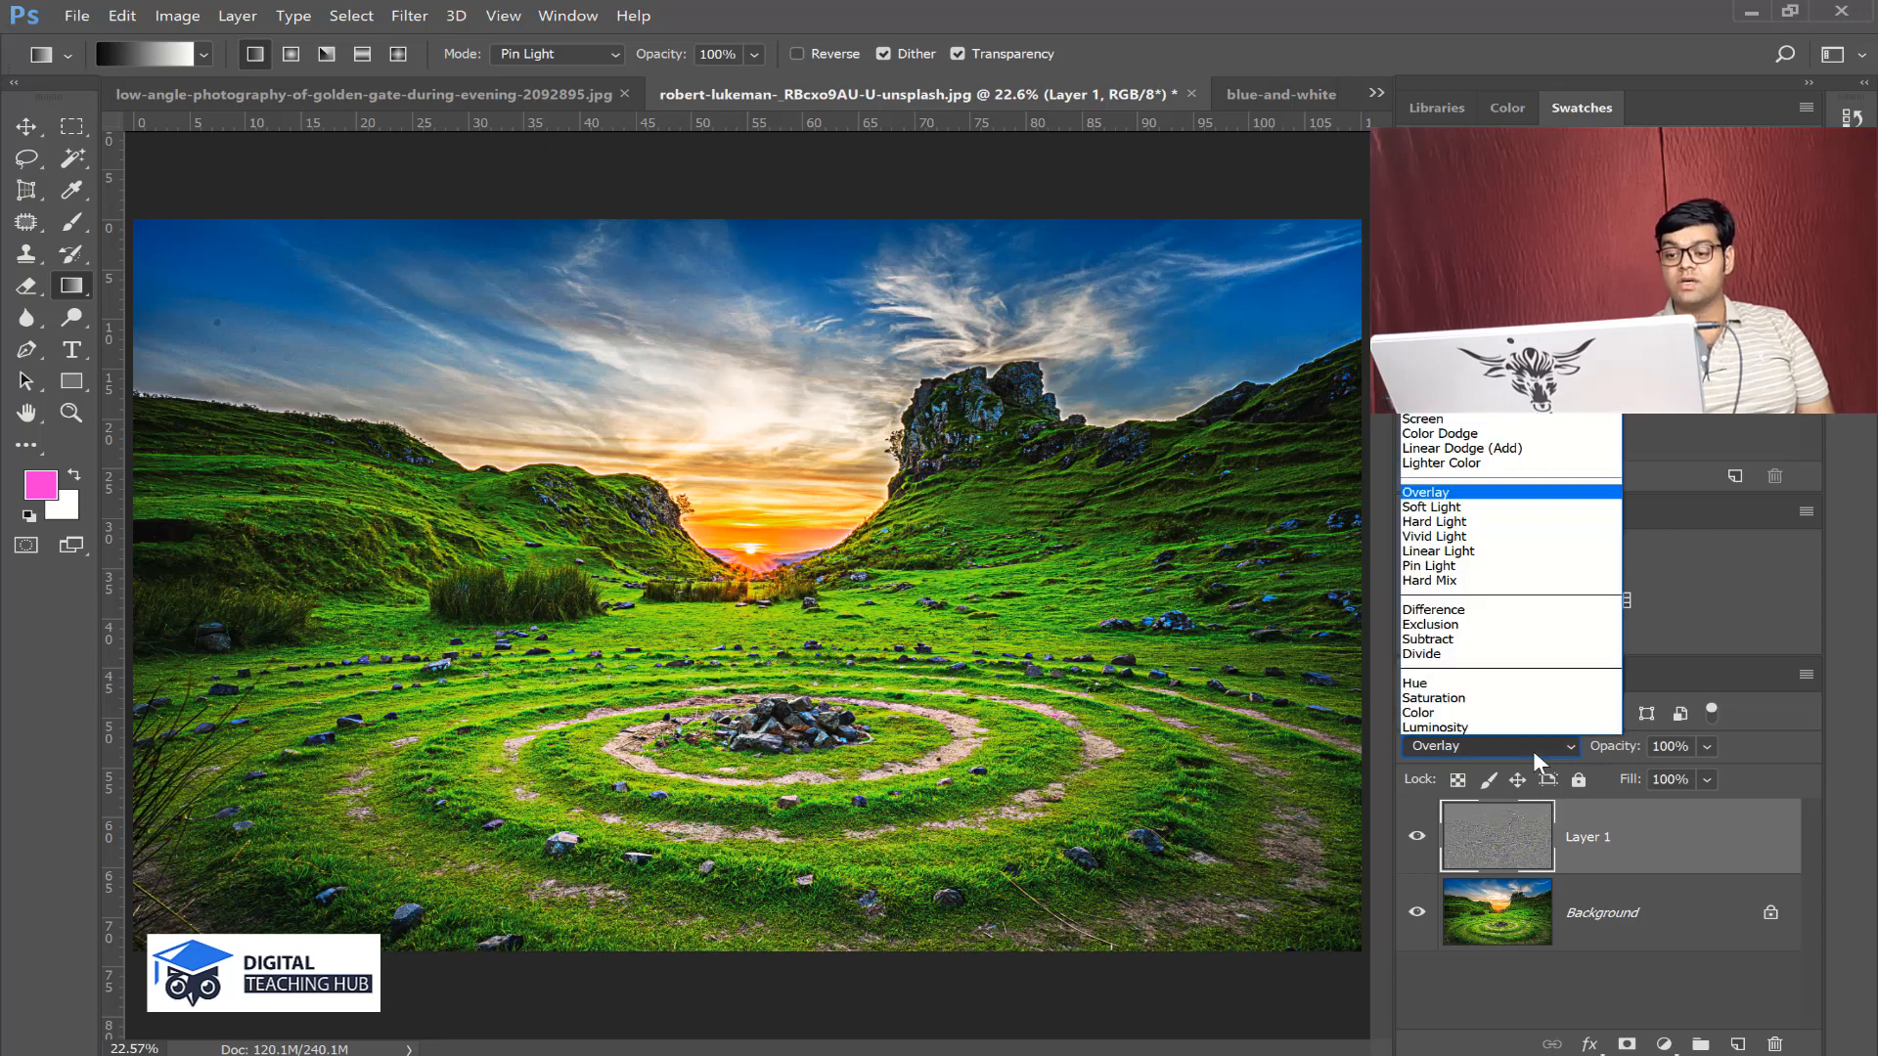
{"action": "left_click", "coordinate": [1469, 509]}
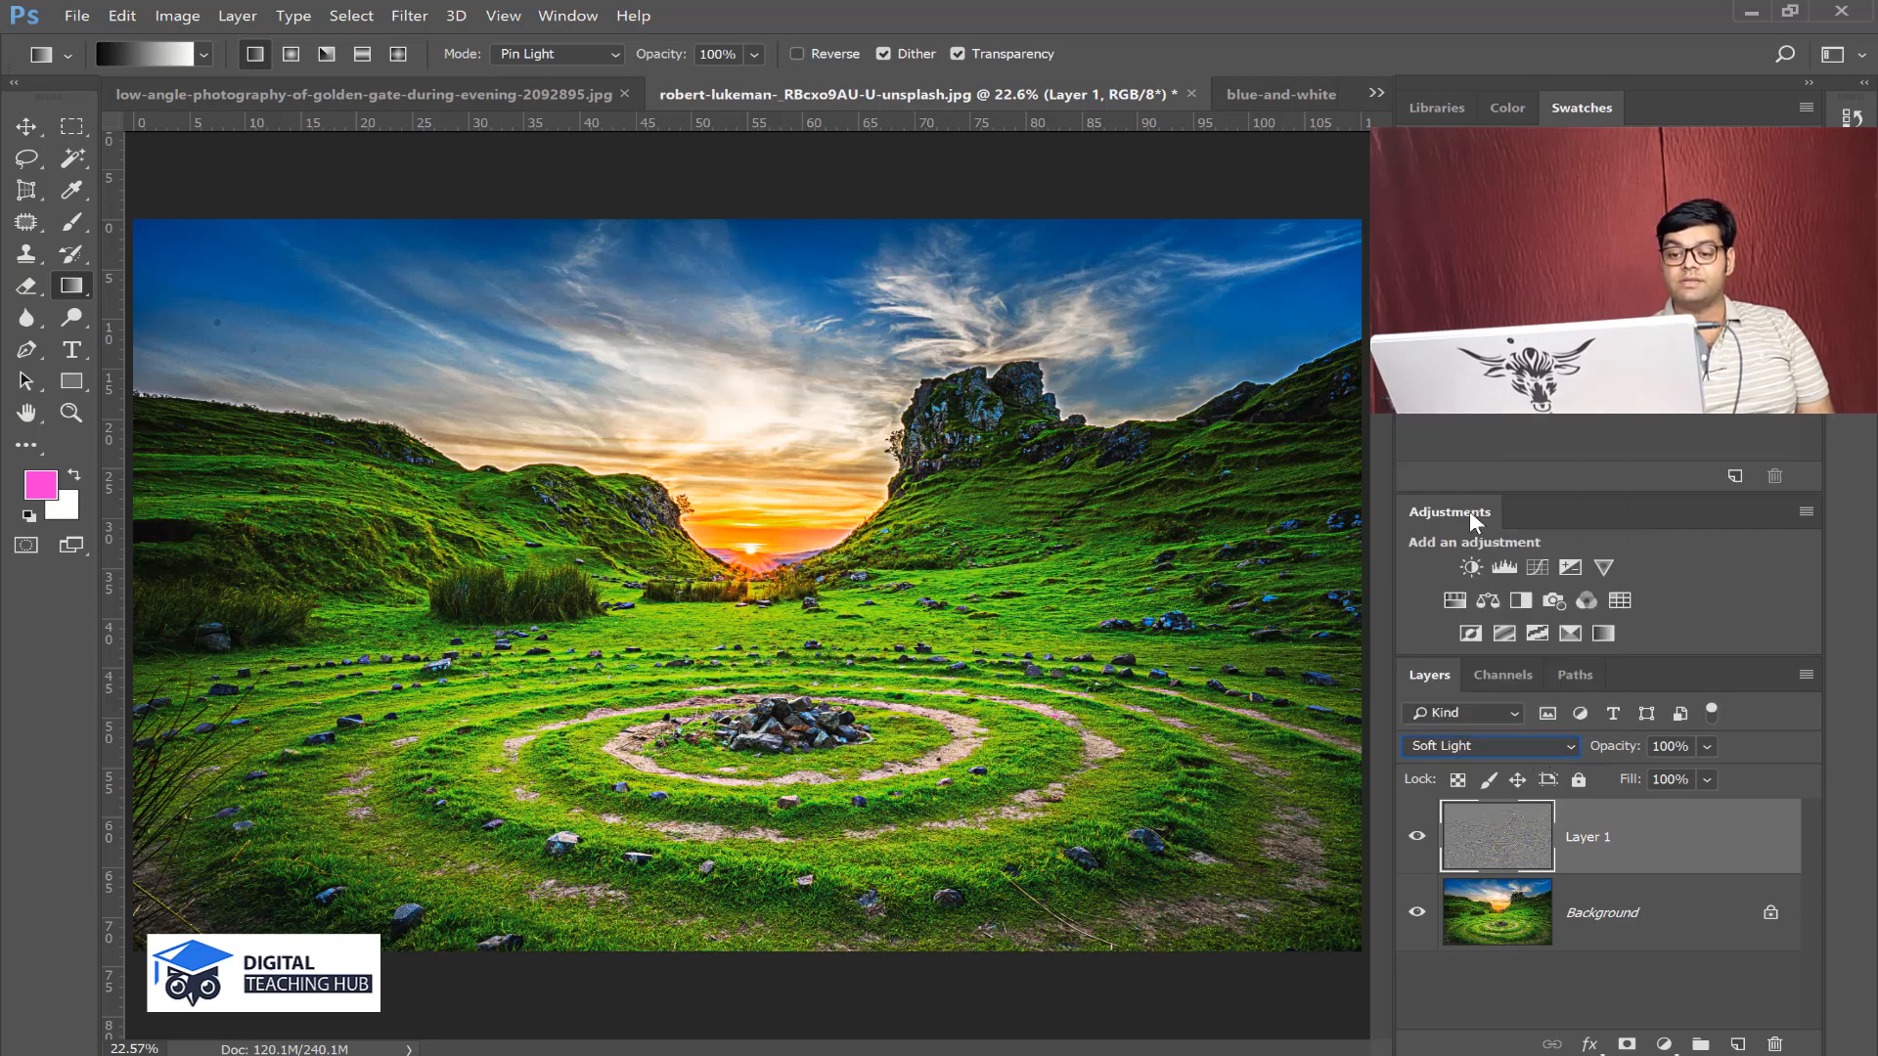
{"action": "left_click", "coordinate": [1500, 745]}
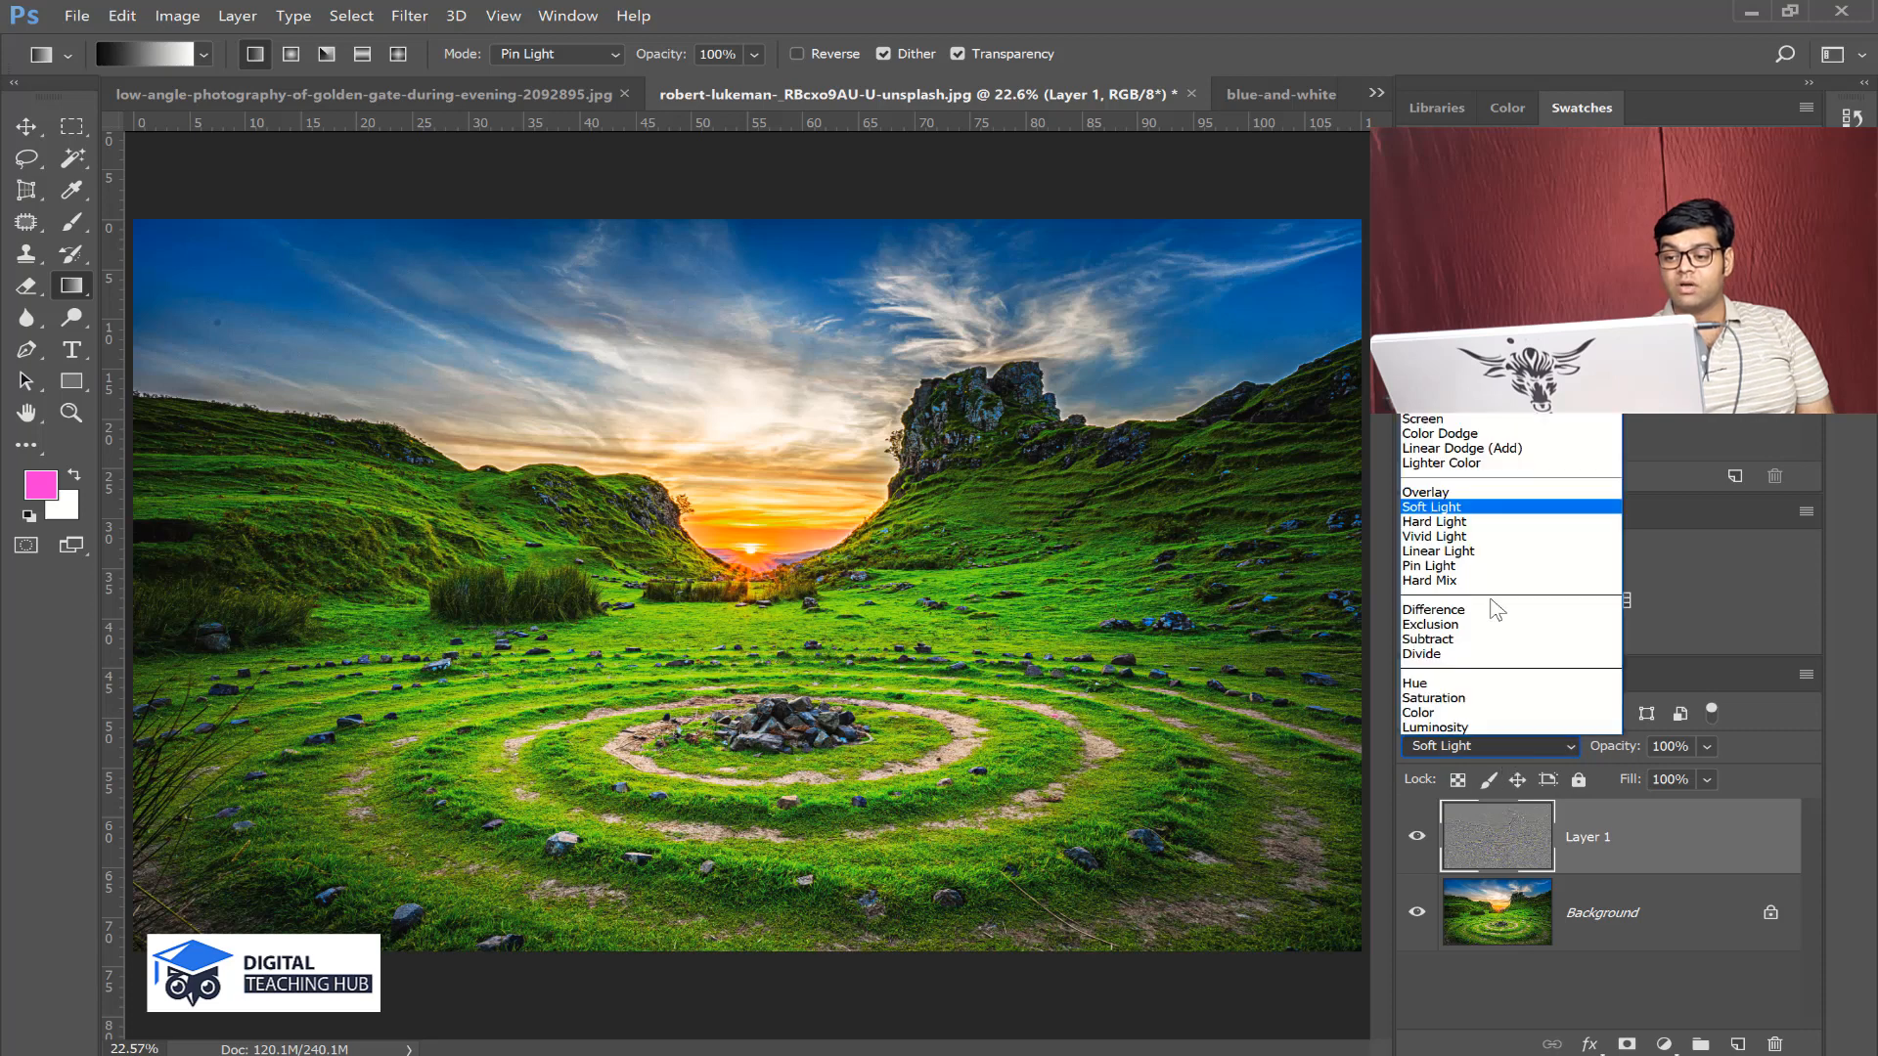
{"action": "left_click", "coordinate": [1455, 493]}
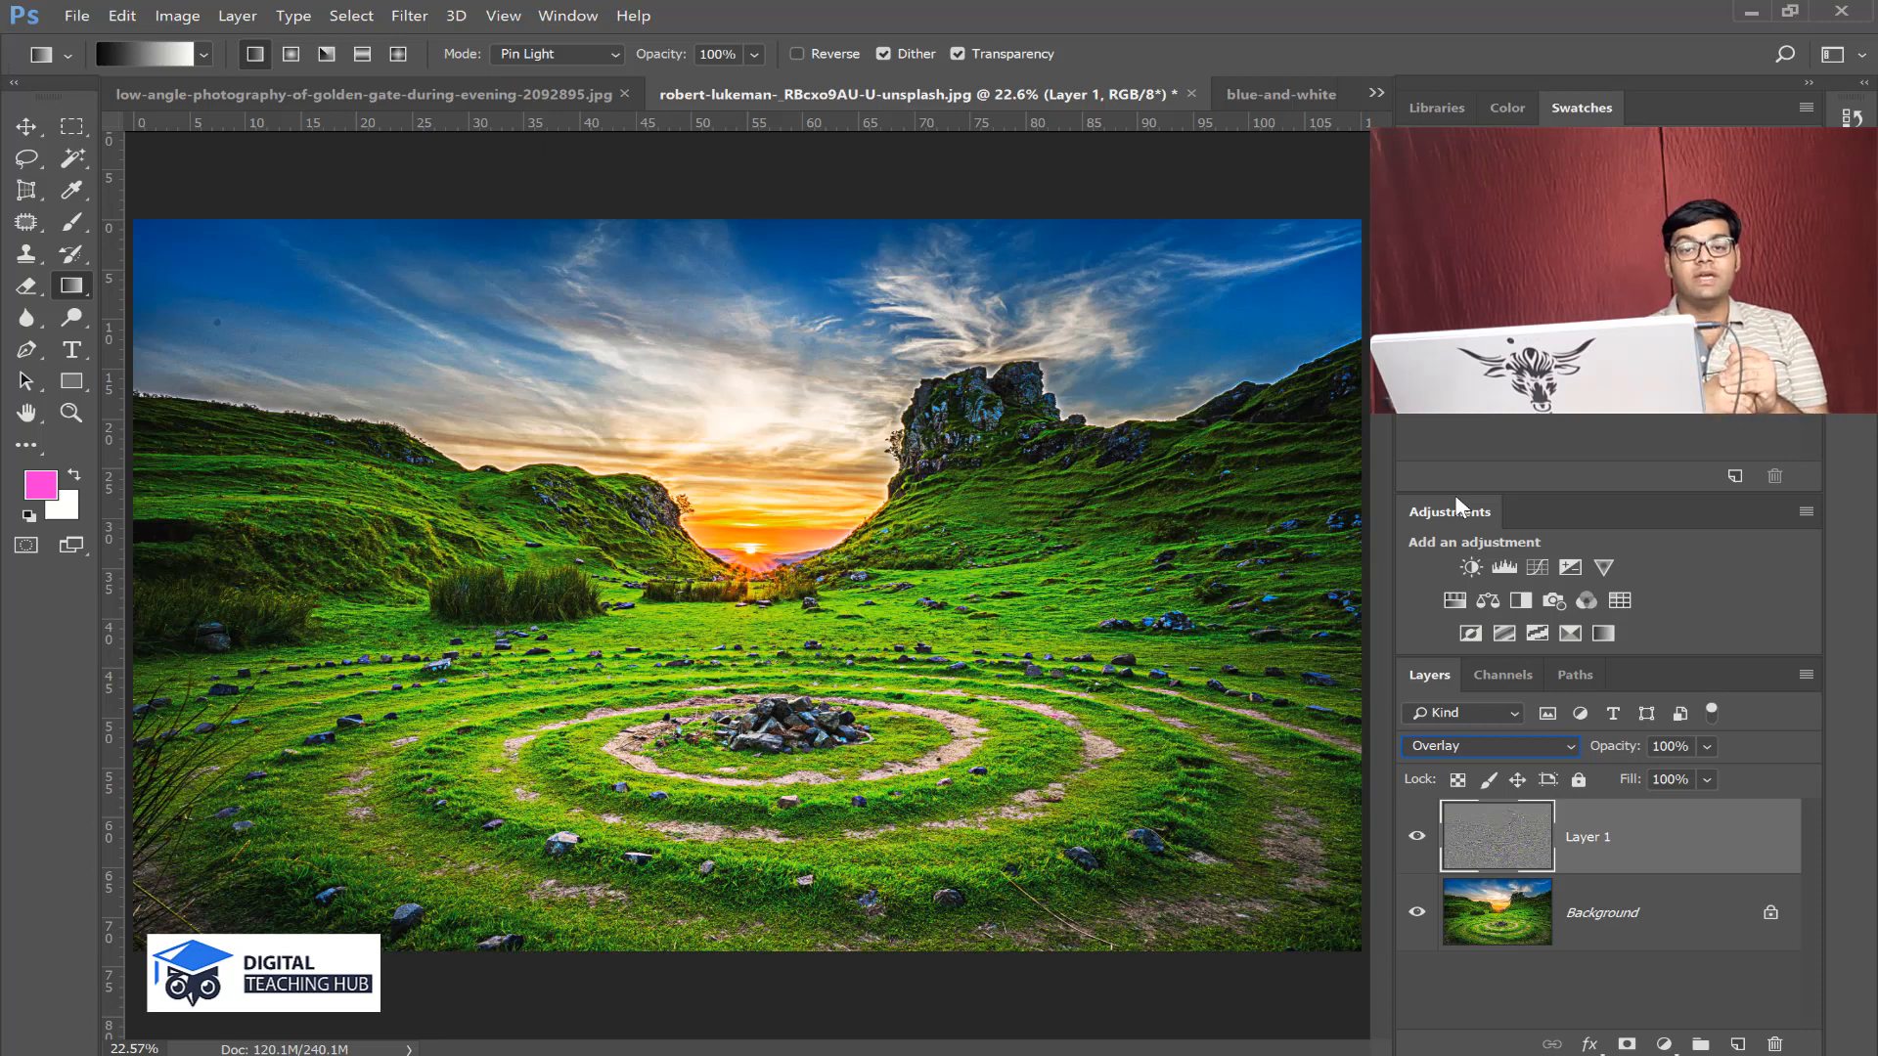
{"action": "left_click_drag", "start_coordinate": [1702, 860], "coordinate": [1778, 1045]}
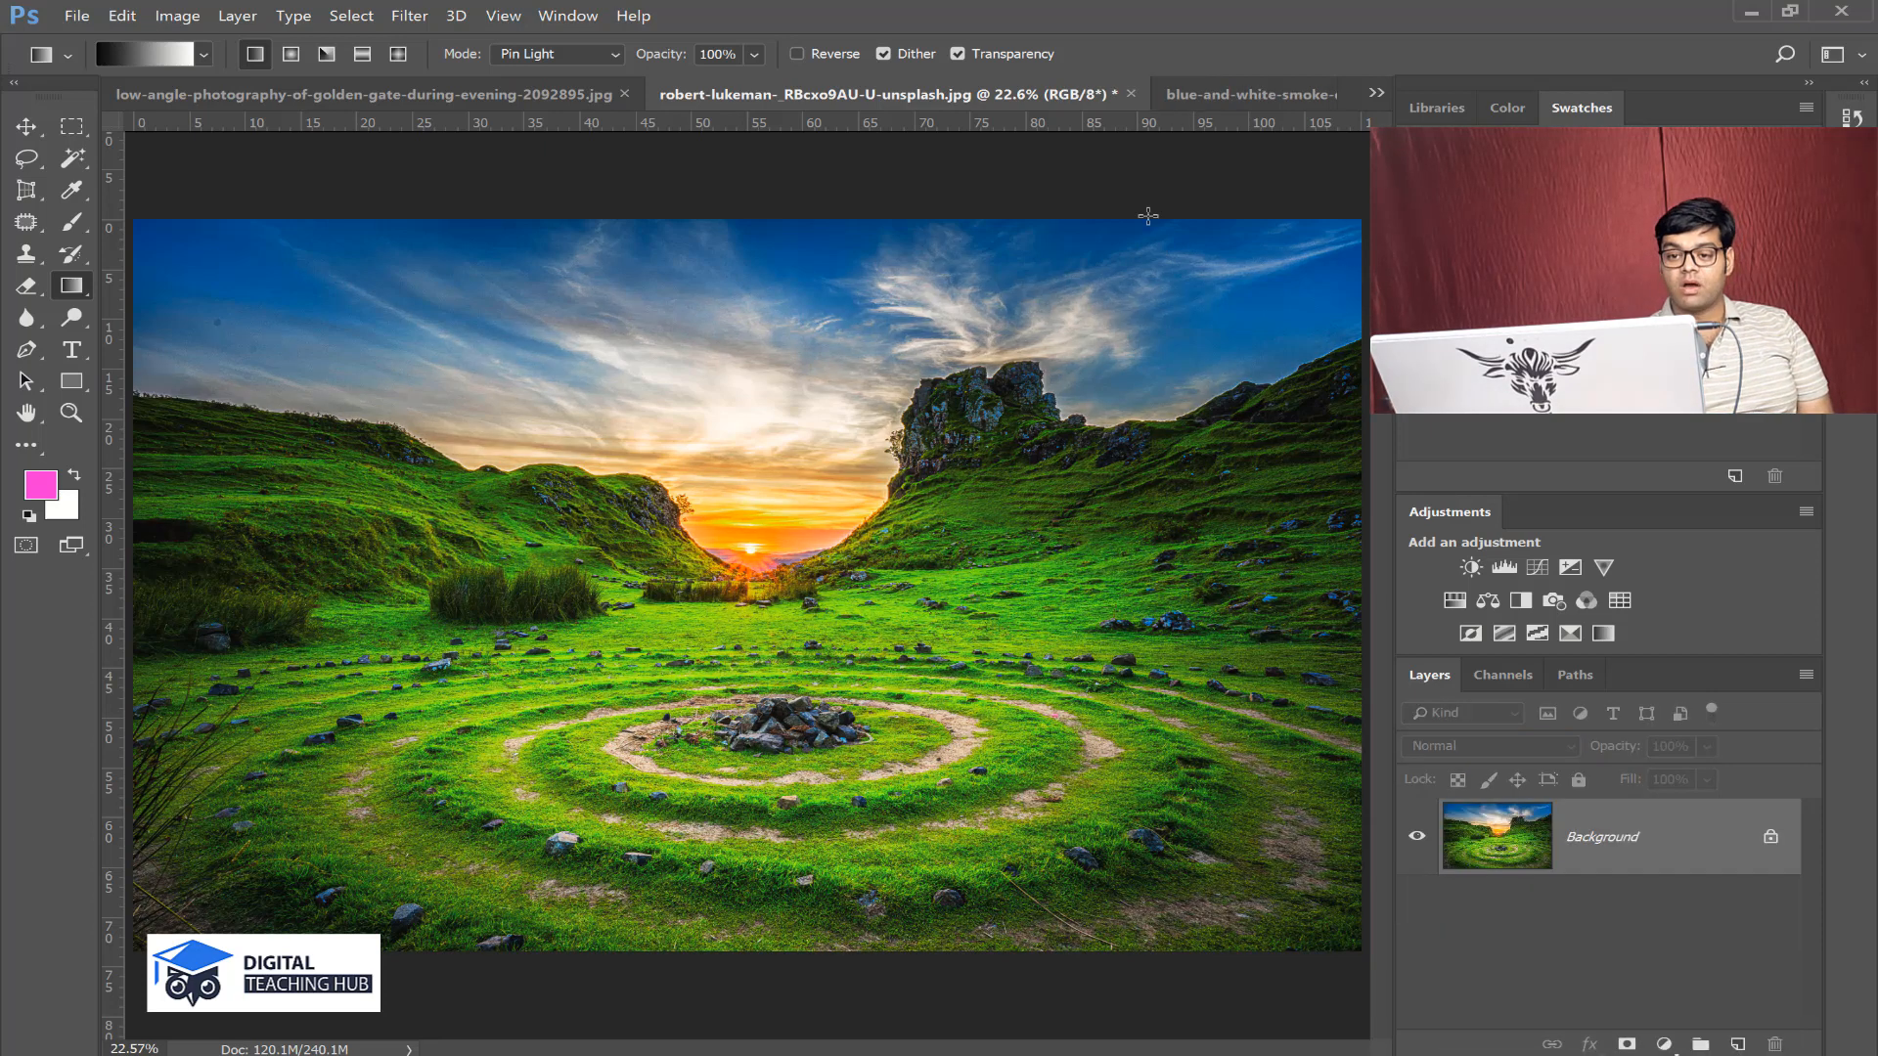
- Copy the entire blue-and-white smoke image into the golden-gate night photo as a new layer blended with Screen
{"action": "left_click", "coordinate": [491, 106]}
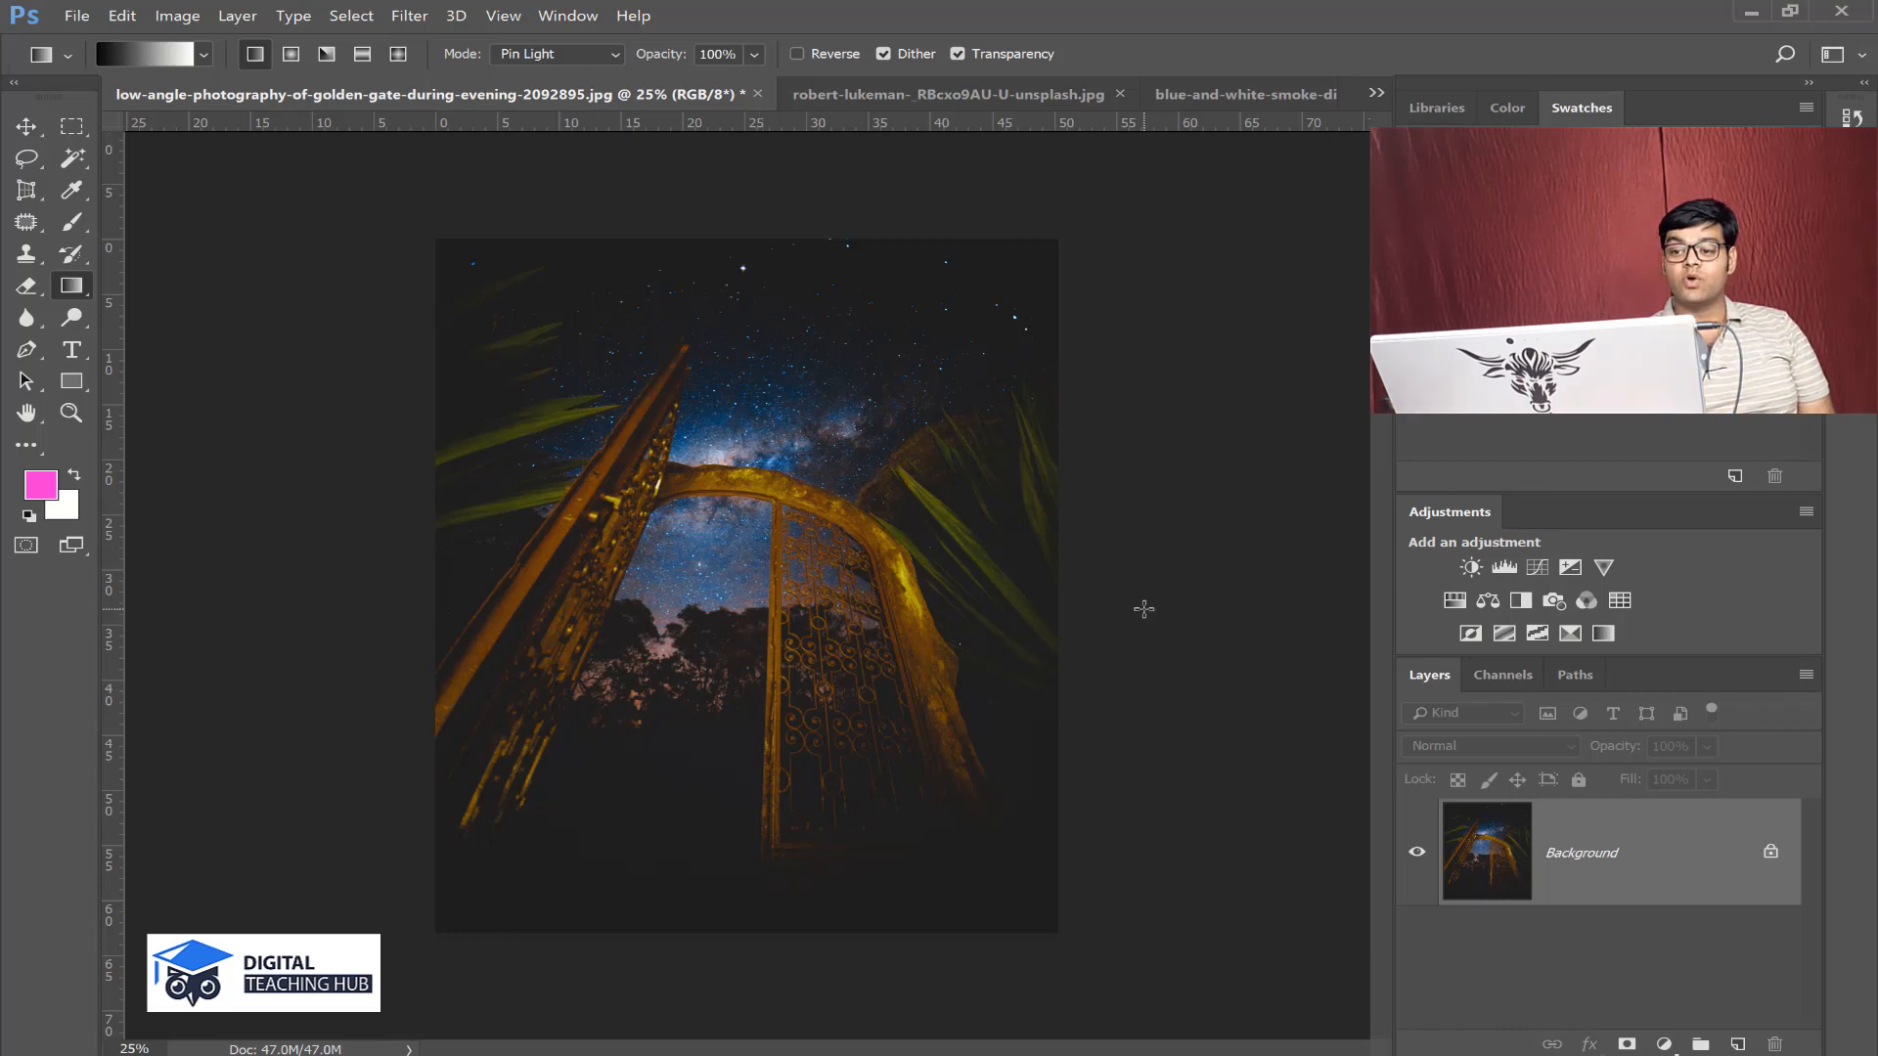
{"action": "left_click", "coordinate": [1286, 92]}
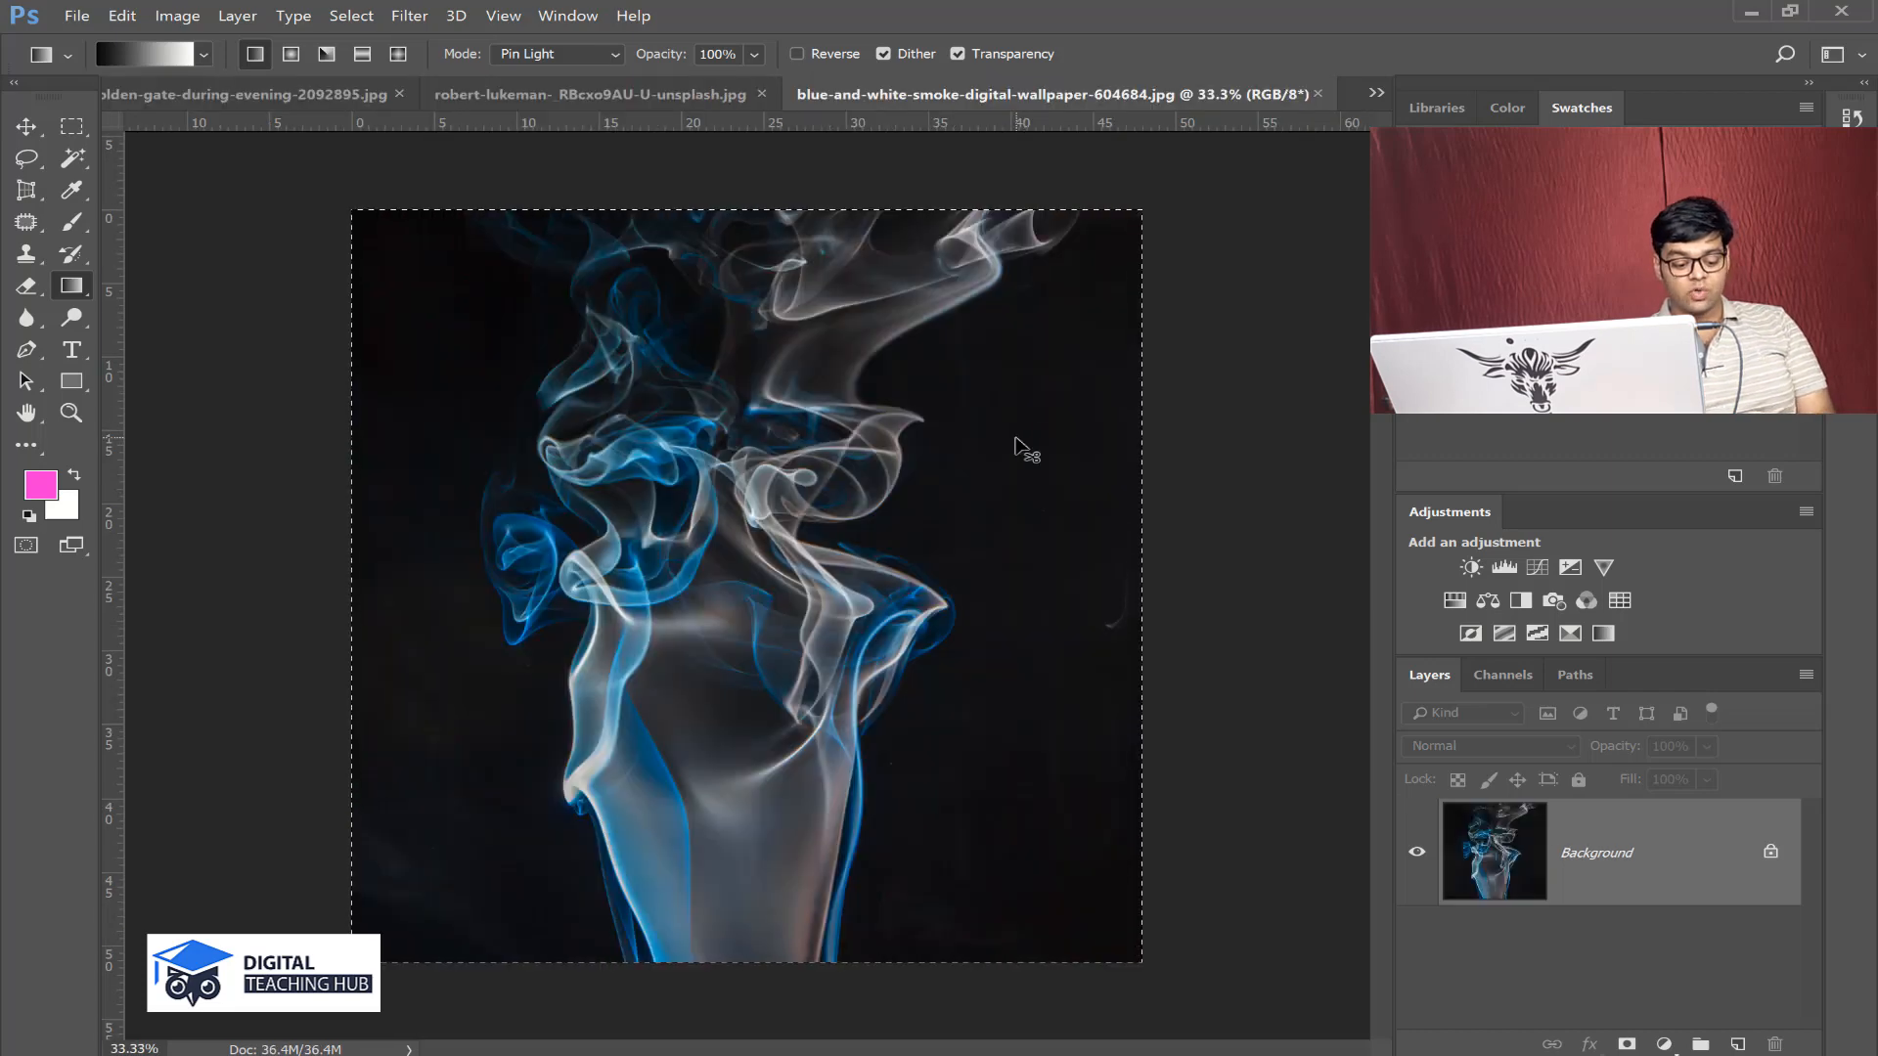
{"action": "left_click", "coordinate": [591, 93]}
{"action": "key", "text": "ctrl+shift+Tab"}
{"action": "key", "text": "ctrl+v"}
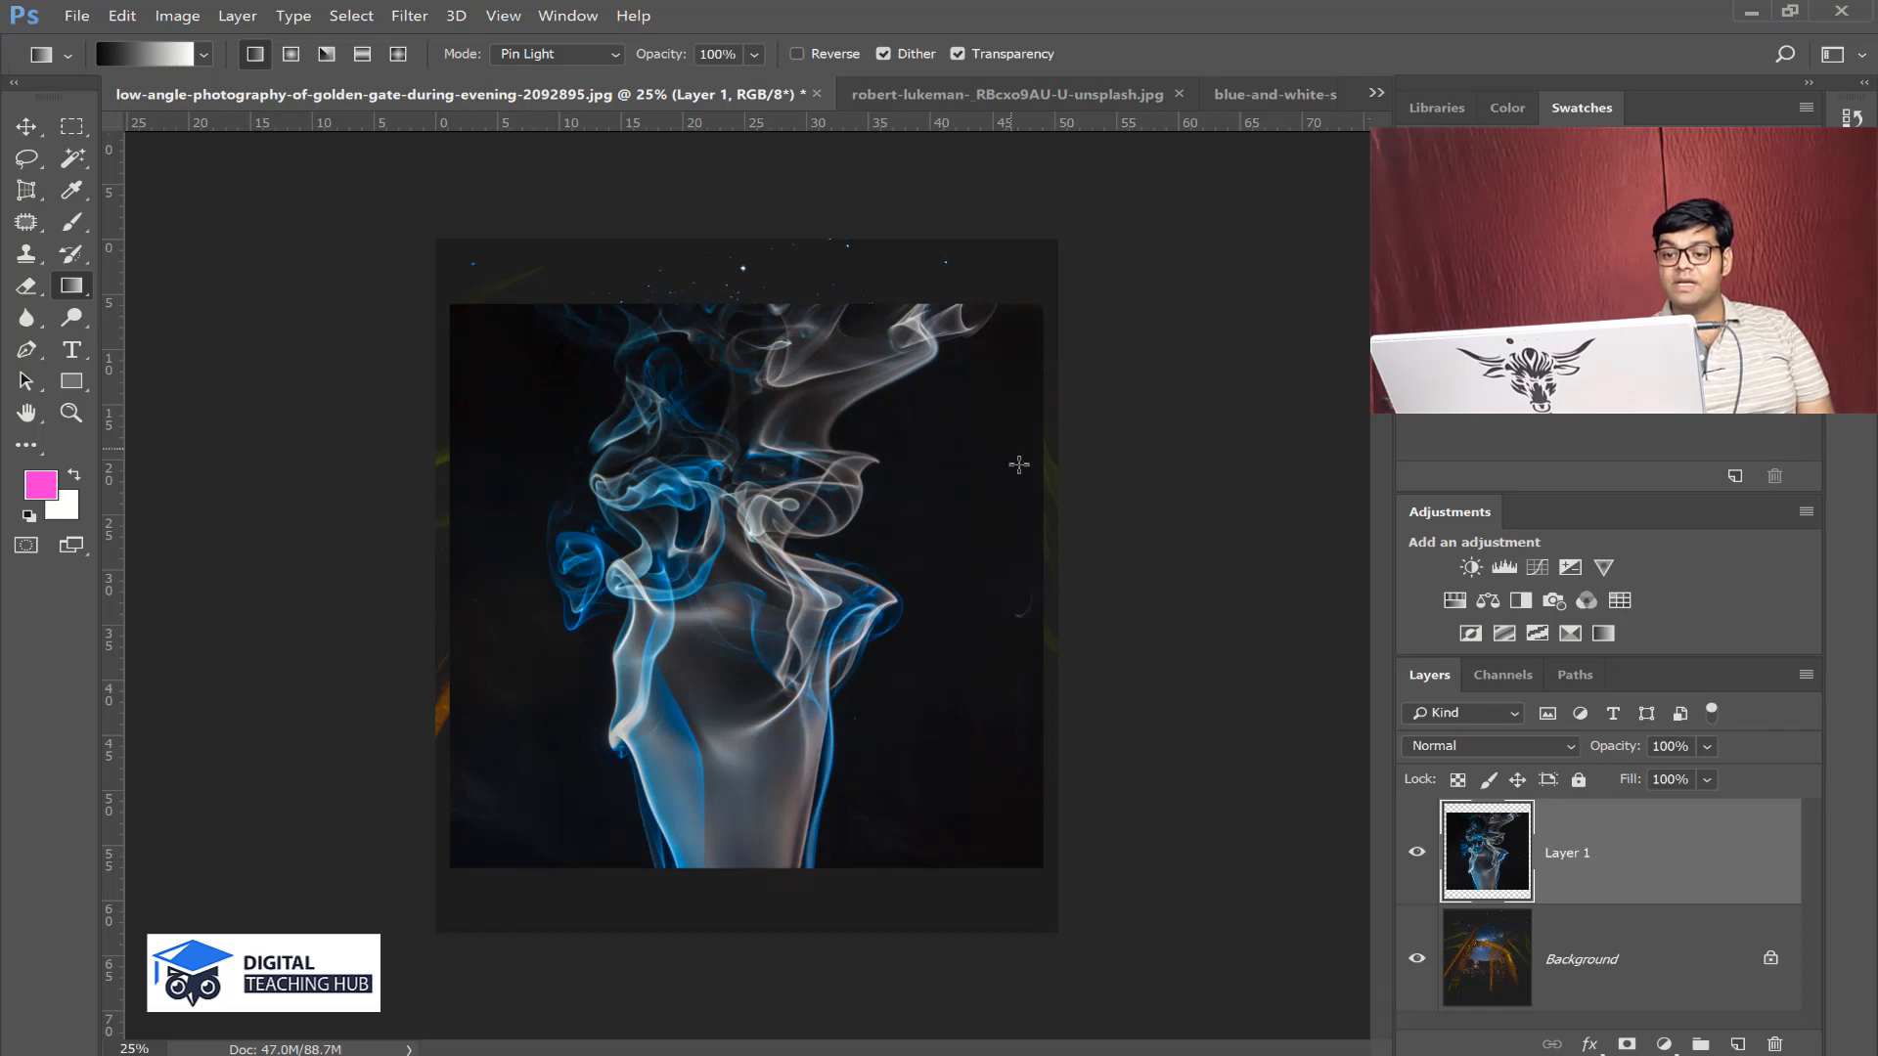
{"action": "left_click", "coordinate": [1481, 751]}
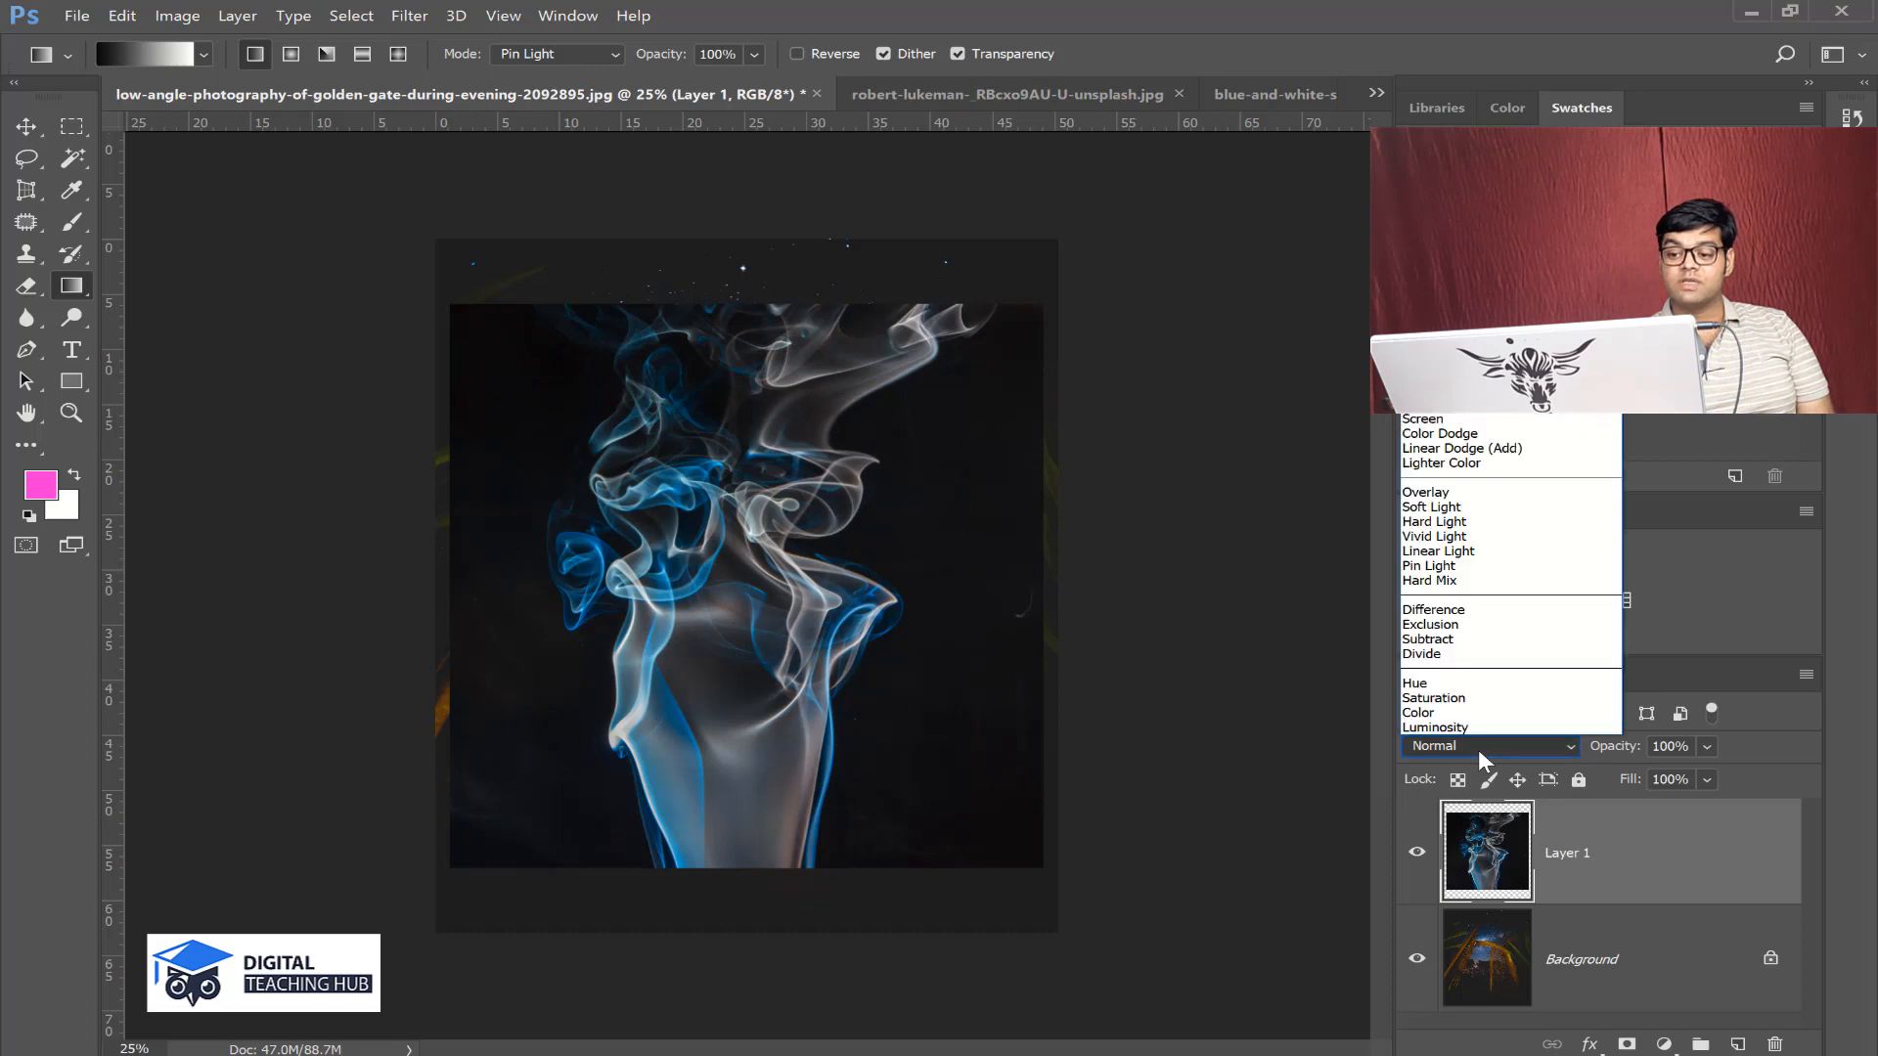
{"action": "left_click", "coordinate": [1438, 421]}
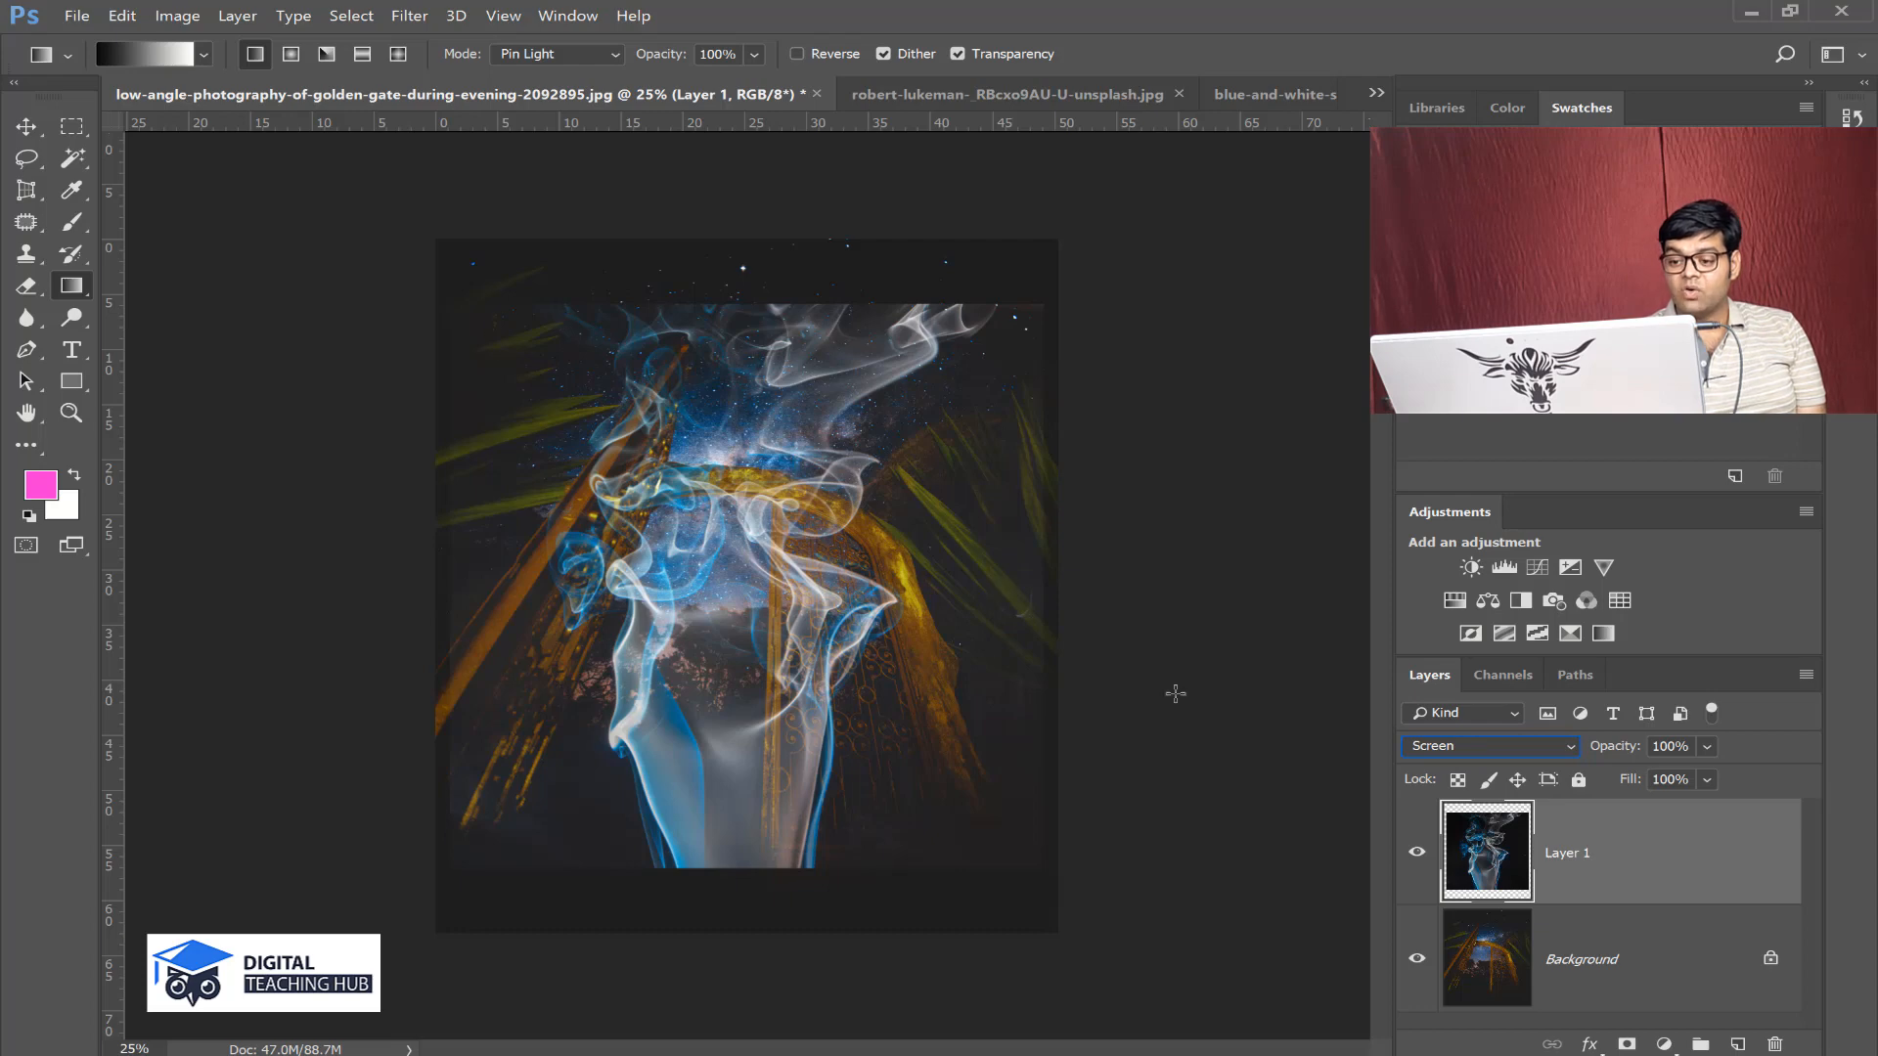
- Add a Levels adjustment clipped to the smoke layer and raise its black input level to darken the smoke's backdrop
{"action": "left_click", "coordinate": [1510, 575]}
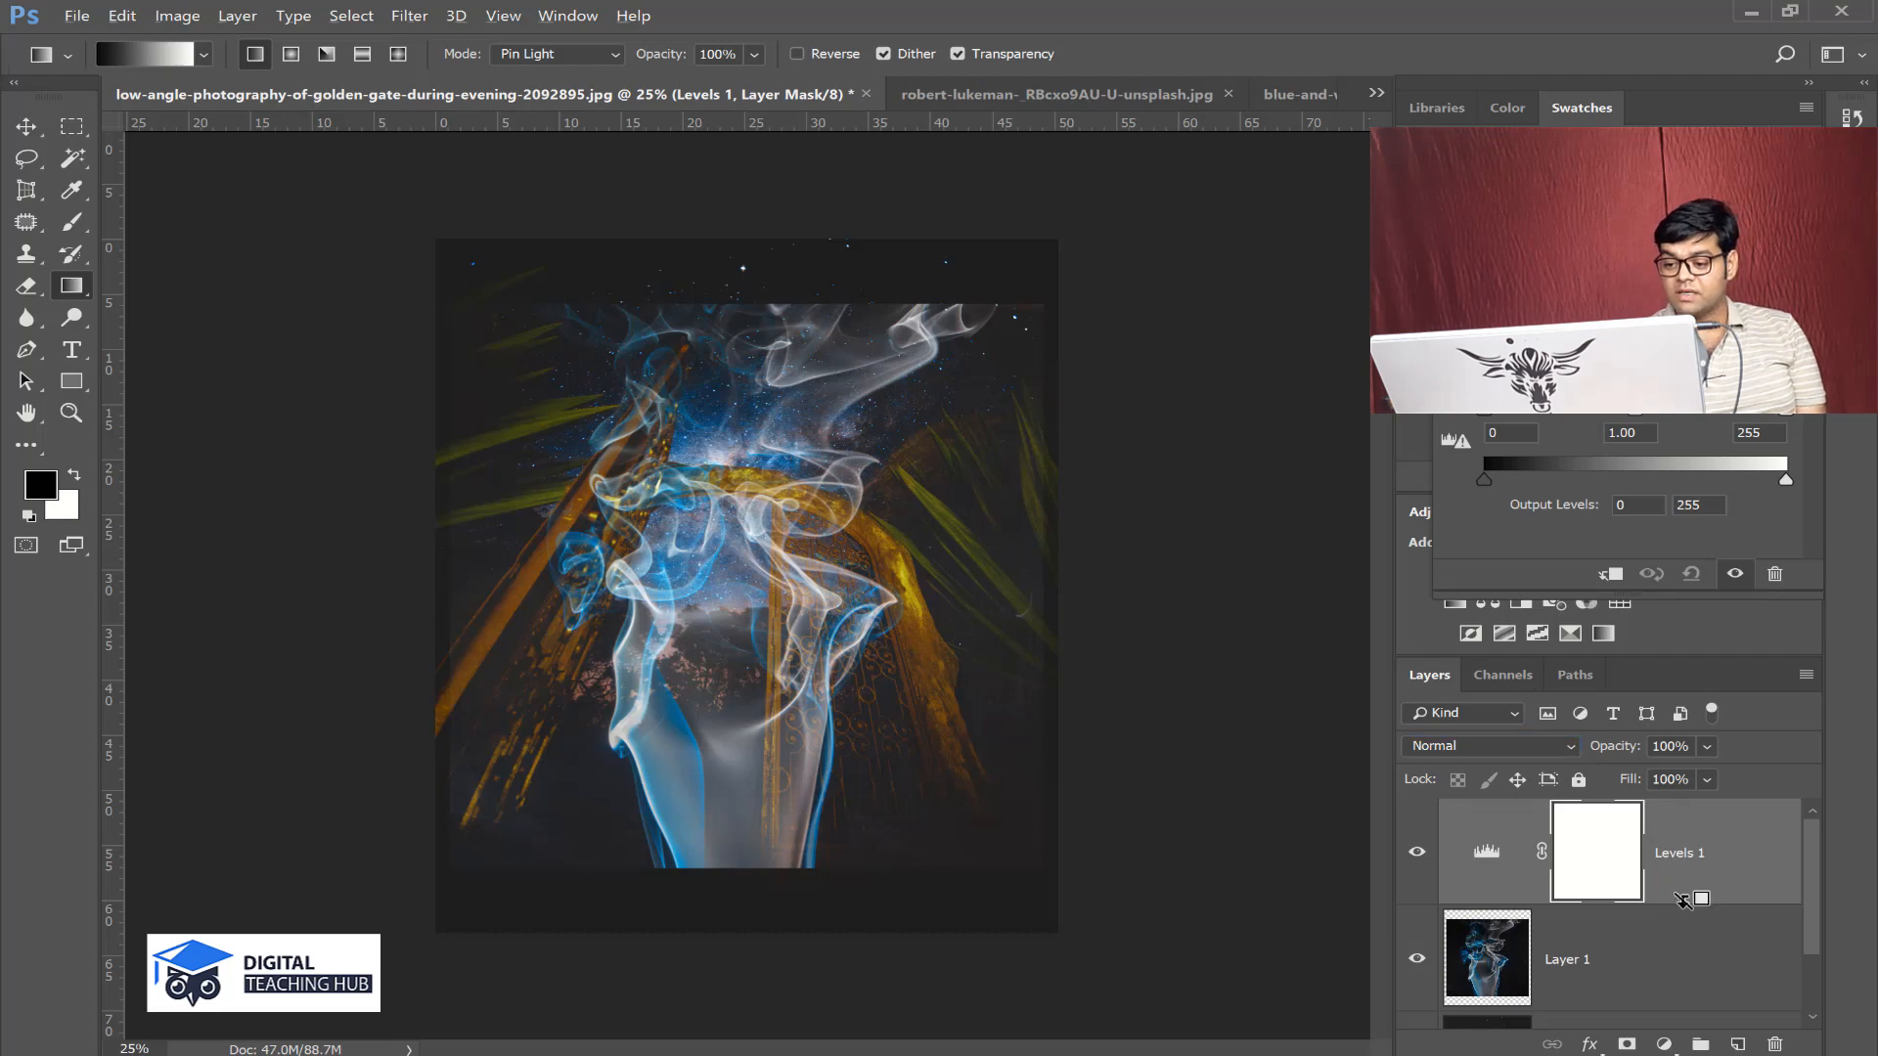
{"action": "left_click", "coordinate": [1680, 896], "text": "alt"}
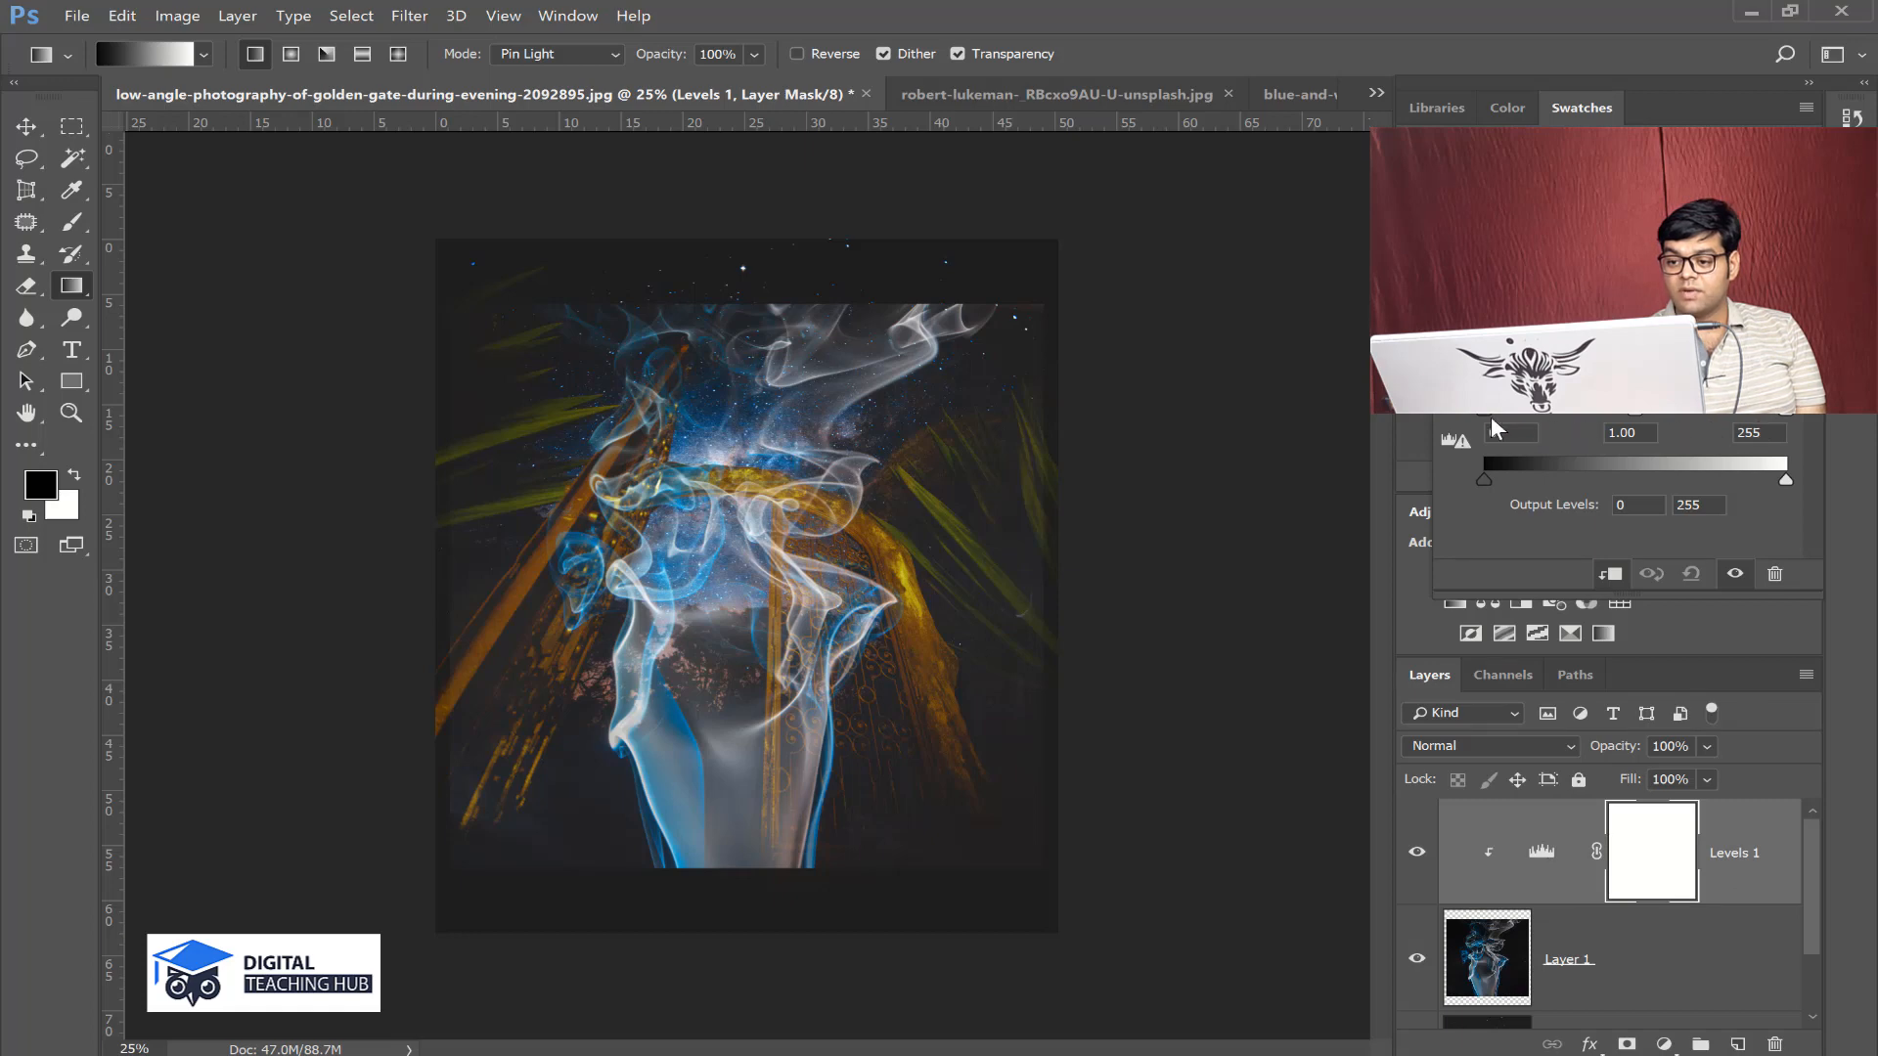
{"action": "left_click_drag", "start_coordinate": [1481, 415], "coordinate": [1524, 406]}
{"action": "left_click", "coordinate": [1783, 146]}
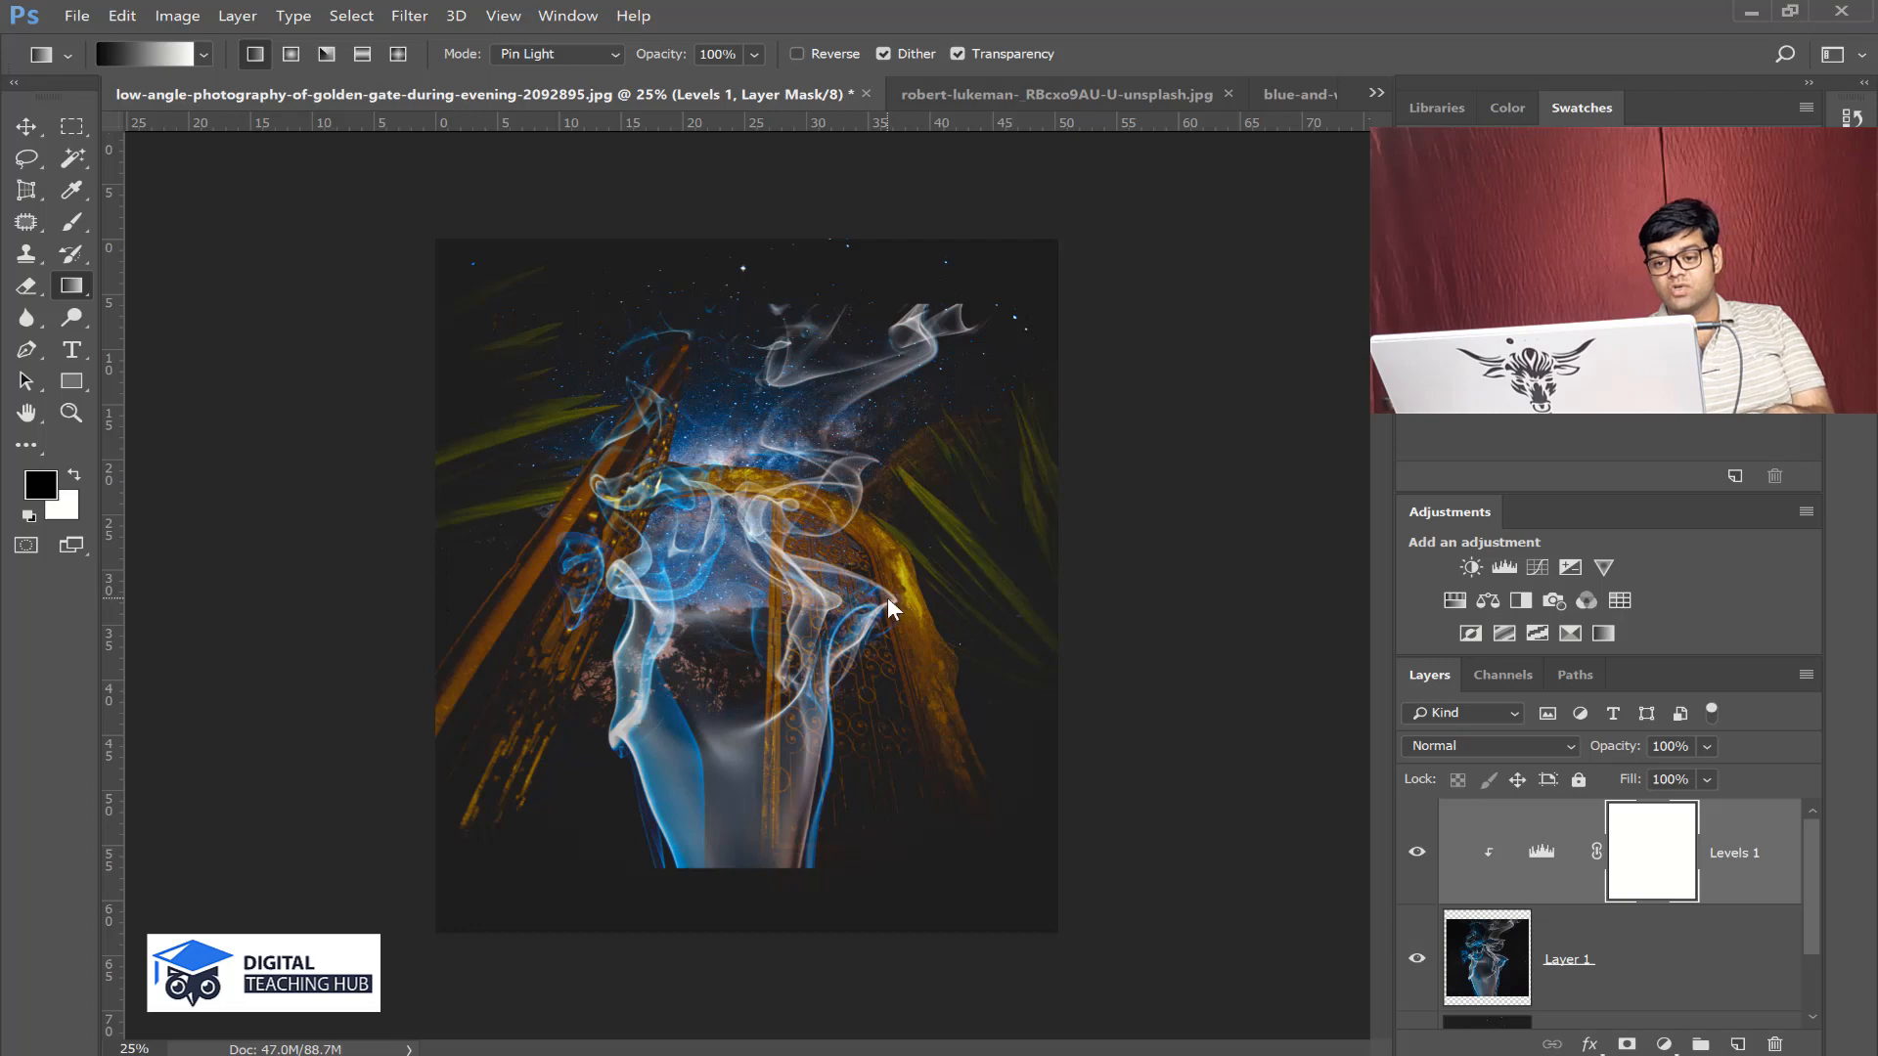
- Apply a Perspective transform to the smoke layer, spreading its upper edge symmetrically to a width of about 184%
{"action": "key", "text": "ctrl+t"}
{"action": "left_click", "coordinate": [934, 421]}
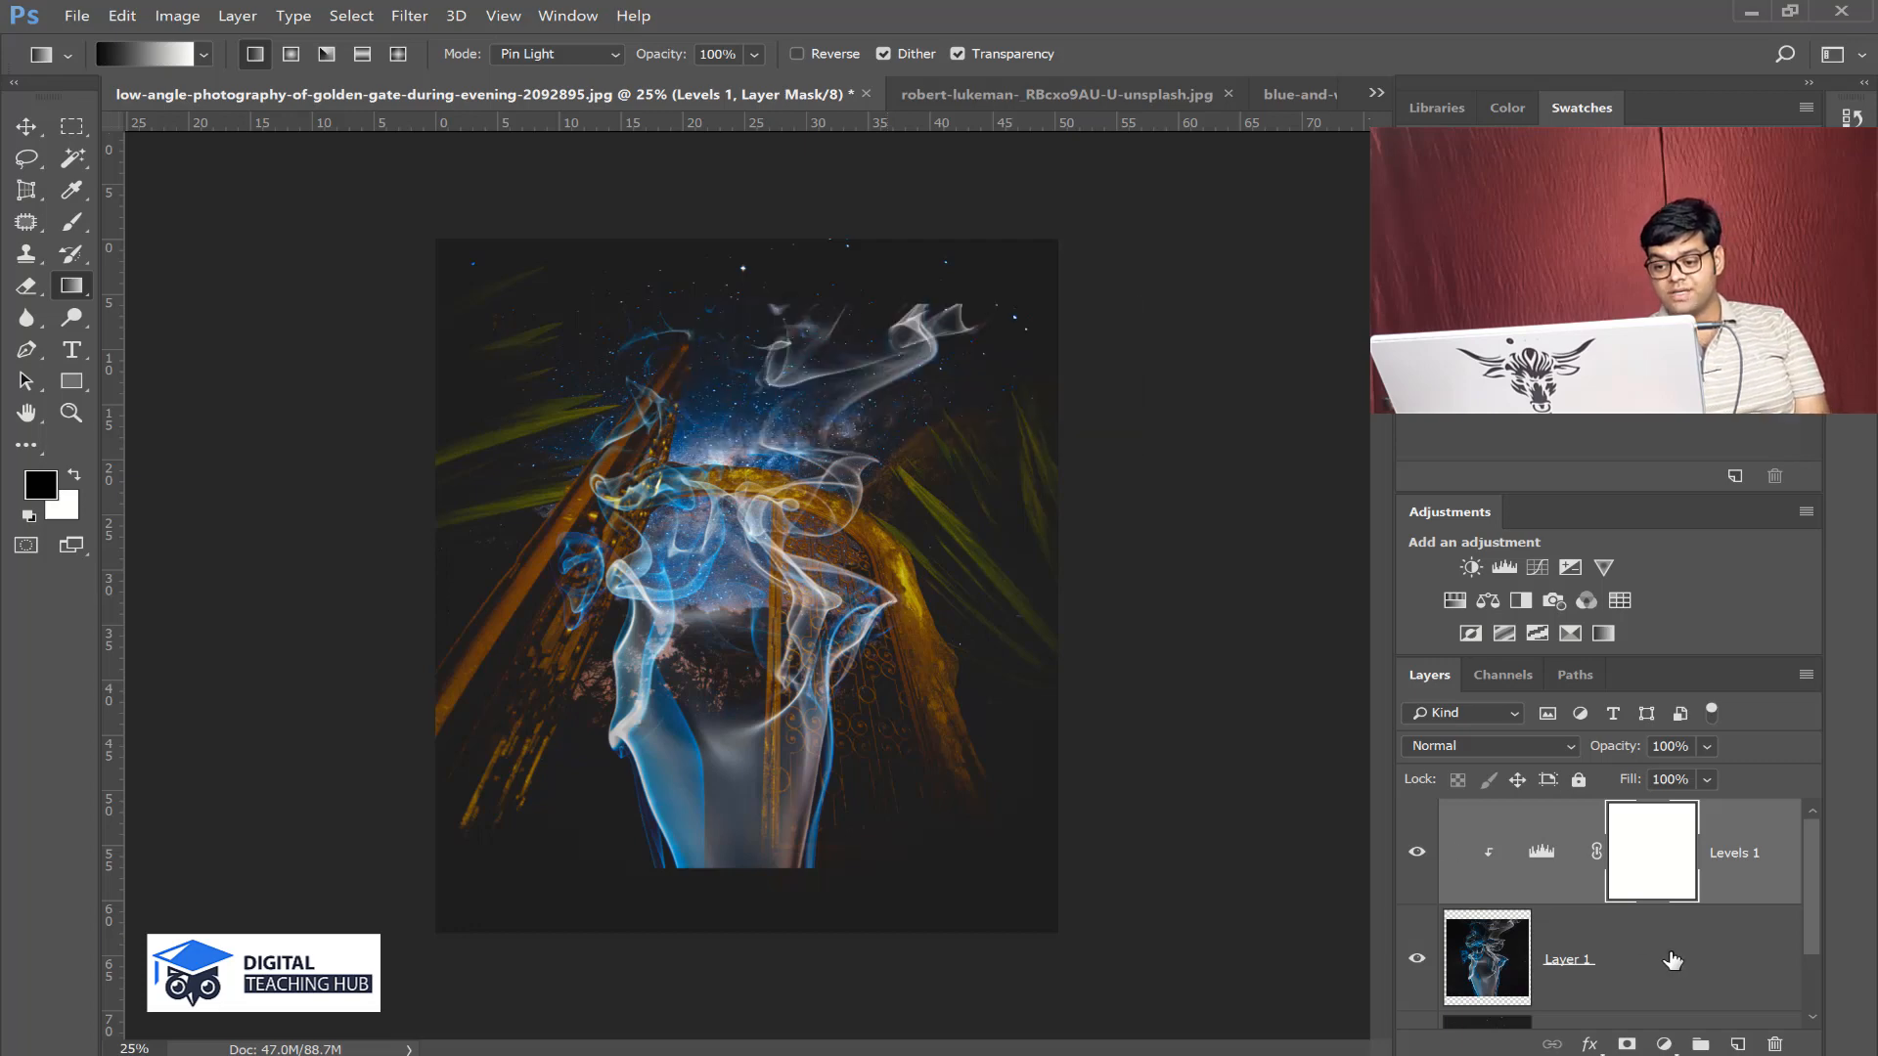
{"action": "left_click", "coordinate": [1600, 943]}
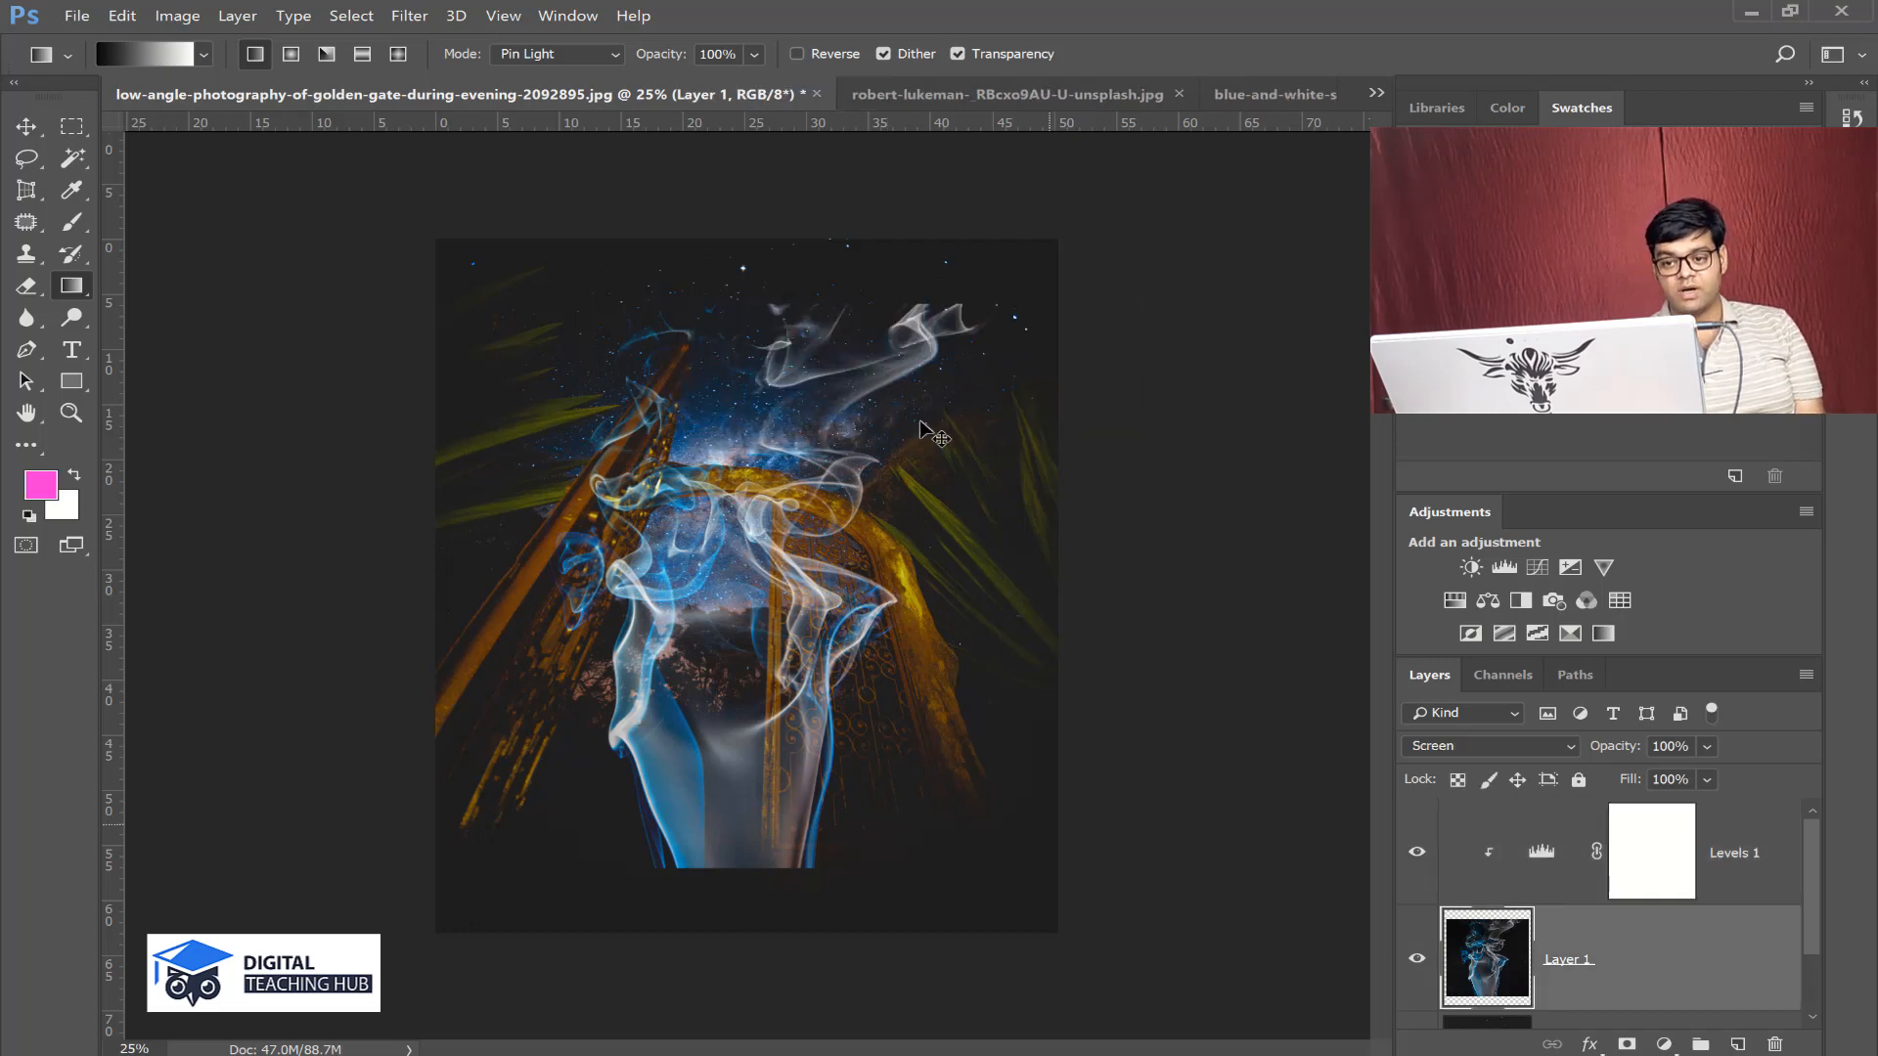
{"action": "key", "text": "ctrl+t"}
{"action": "right_click", "coordinate": [941, 373]}
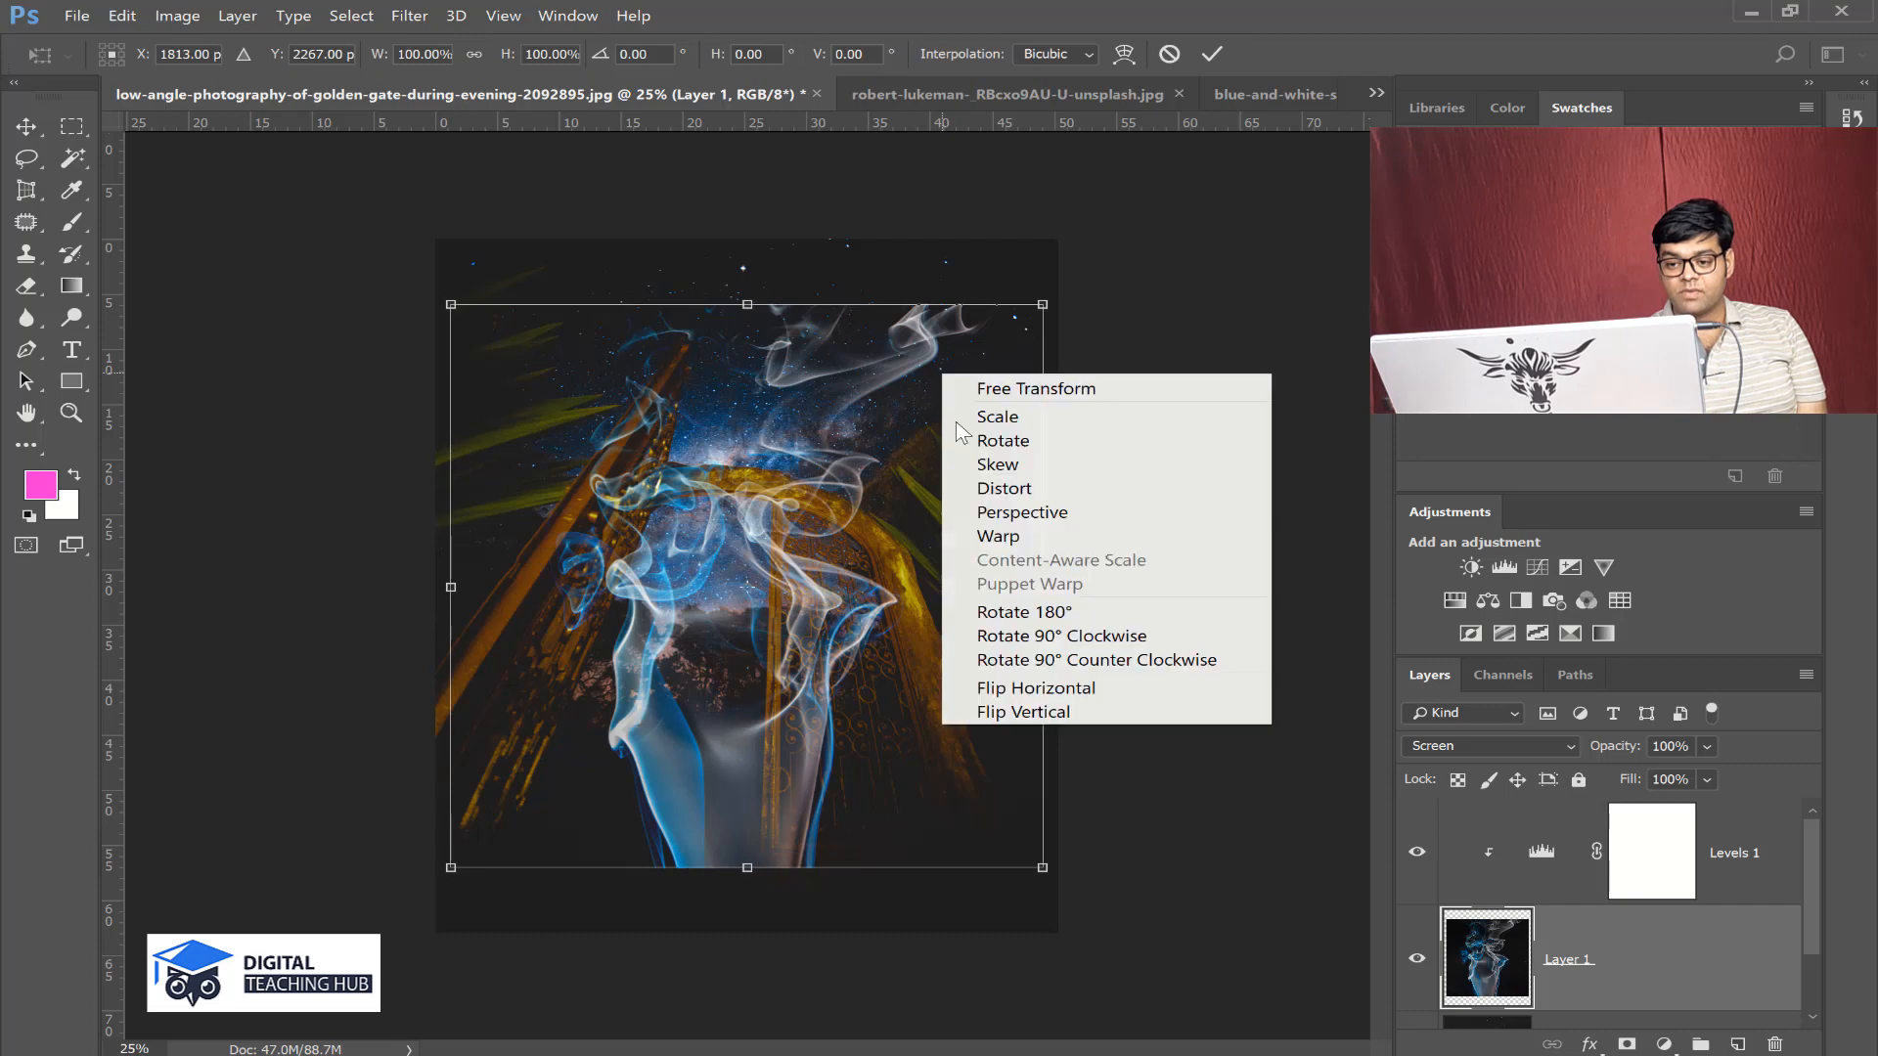
{"action": "left_click", "coordinate": [1027, 512]}
{"action": "left_click_drag", "start_coordinate": [1043, 304], "coordinate": [1296, 371]}
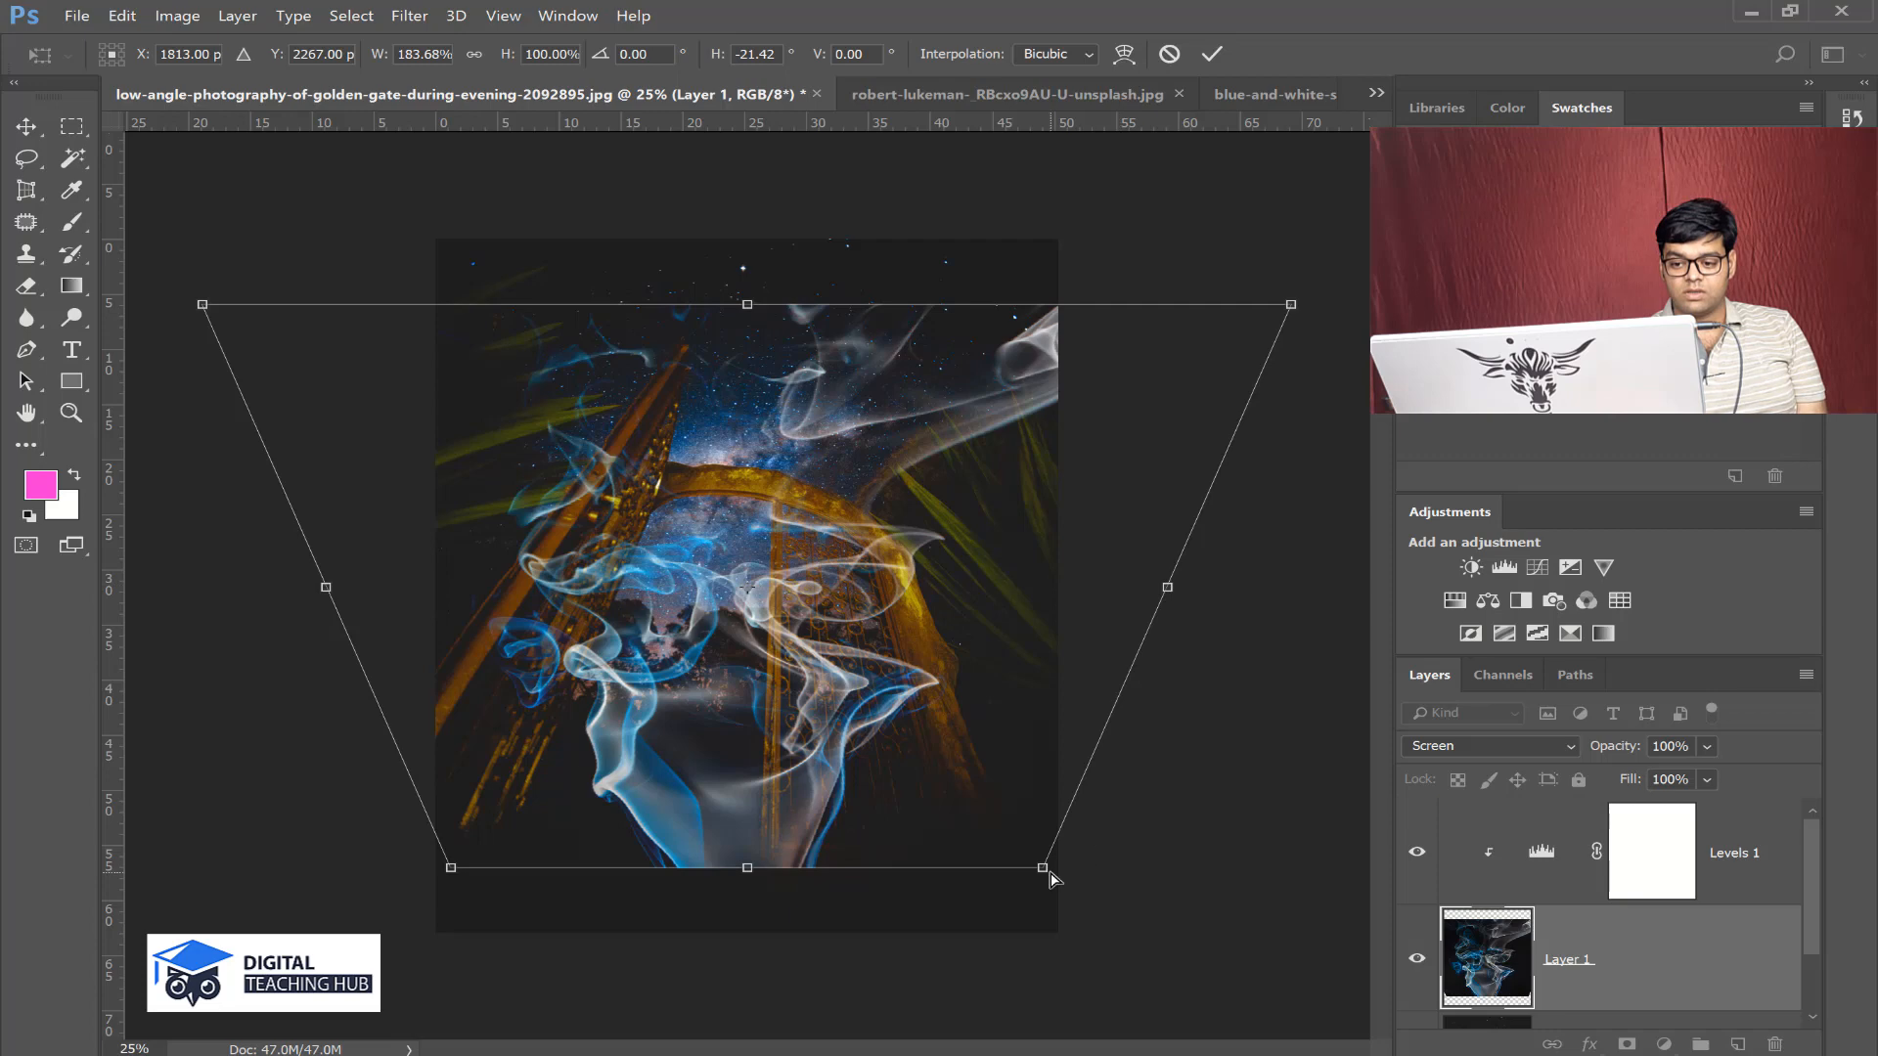
{"action": "key", "text": "Return"}
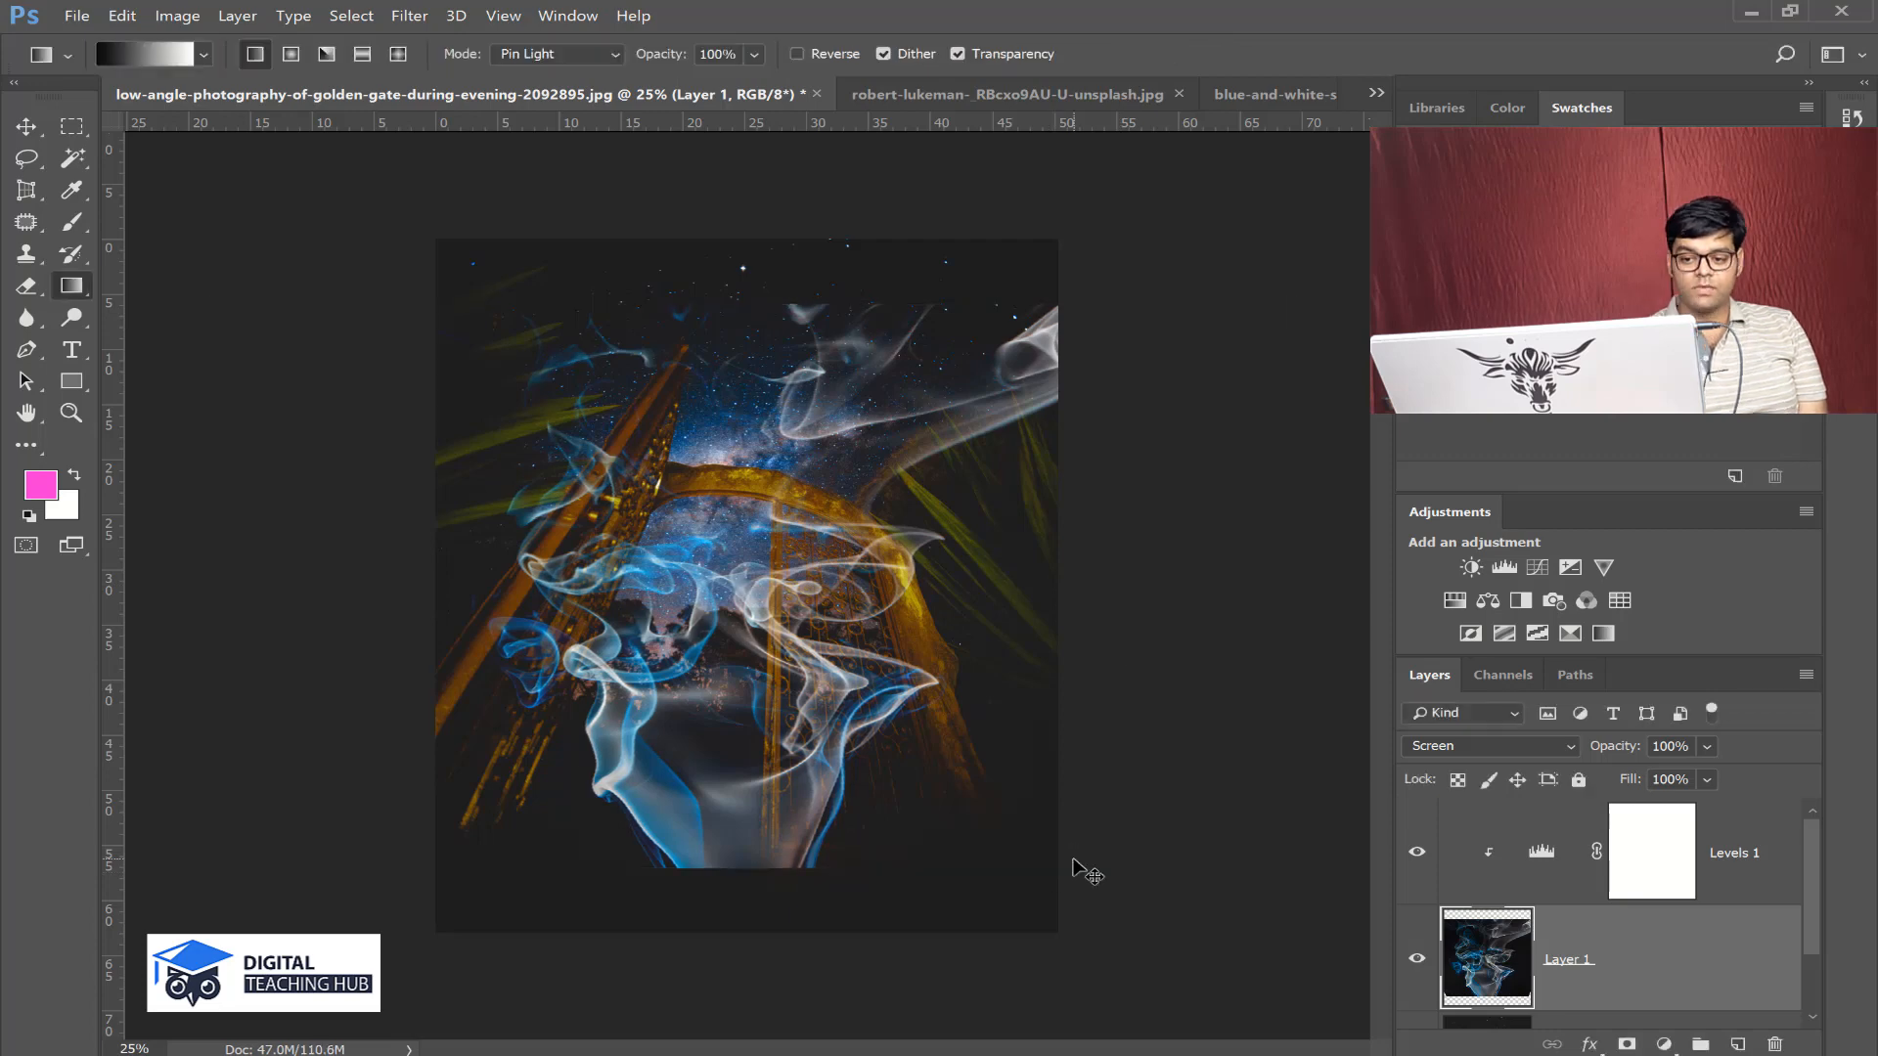
- Rotate the smoke layer clockwise by about 118° and move it over the gate's arch and right-hand door
{"action": "key", "text": "ctrl+t"}
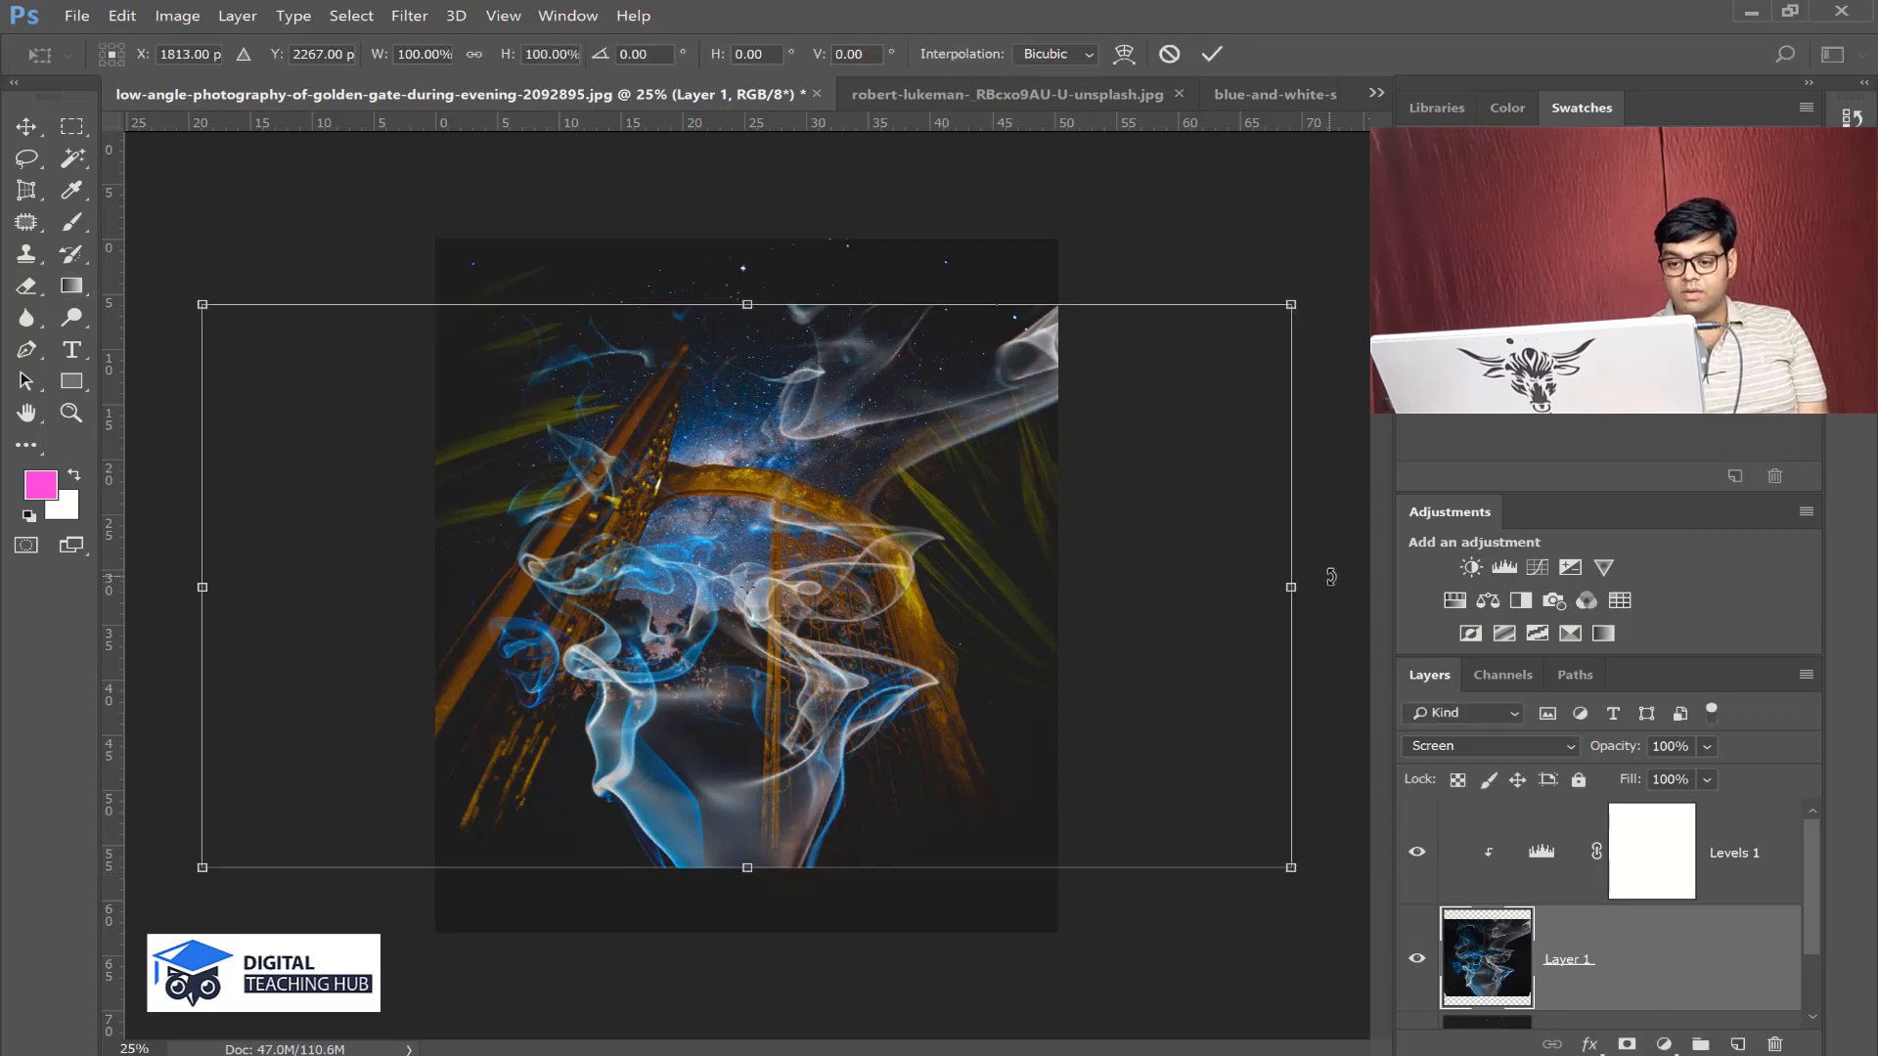
{"action": "left_click_drag", "start_coordinate": [1326, 649], "coordinate": [567, 900]}
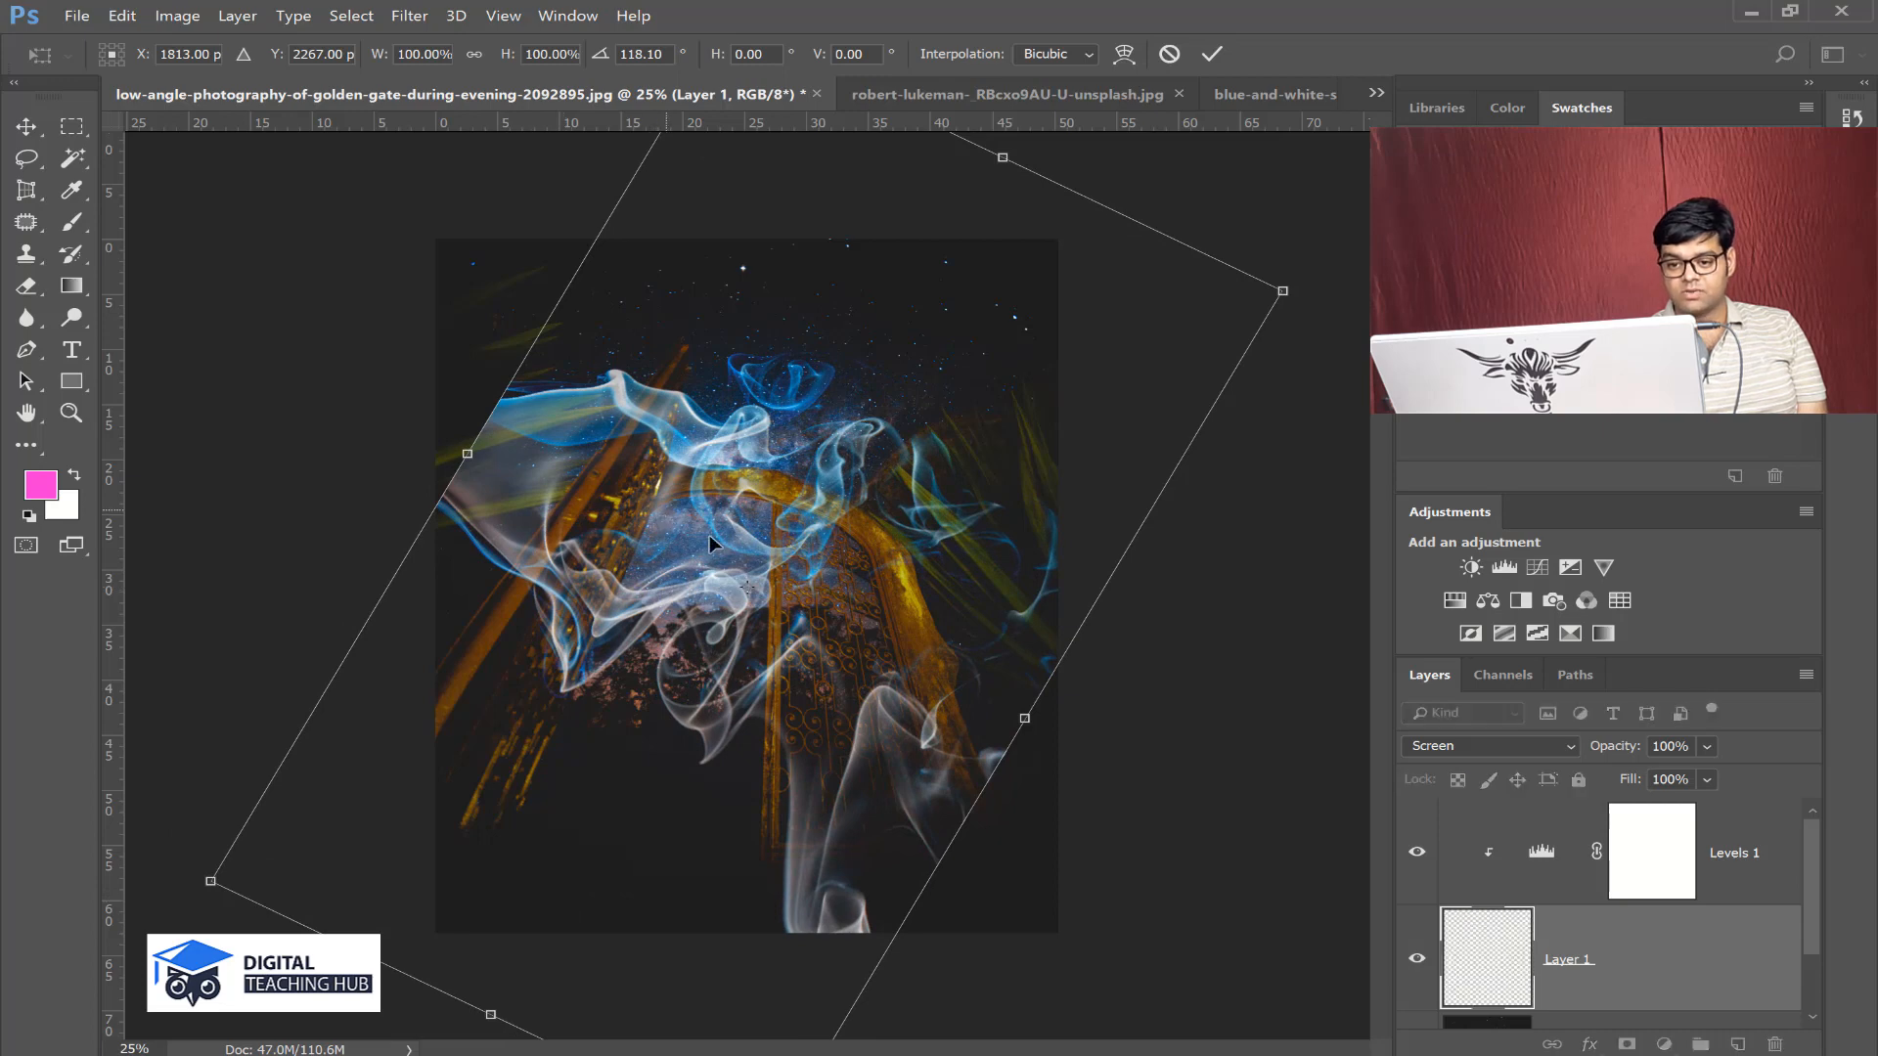
{"action": "left_click_drag", "start_coordinate": [787, 592], "coordinate": [833, 615]}
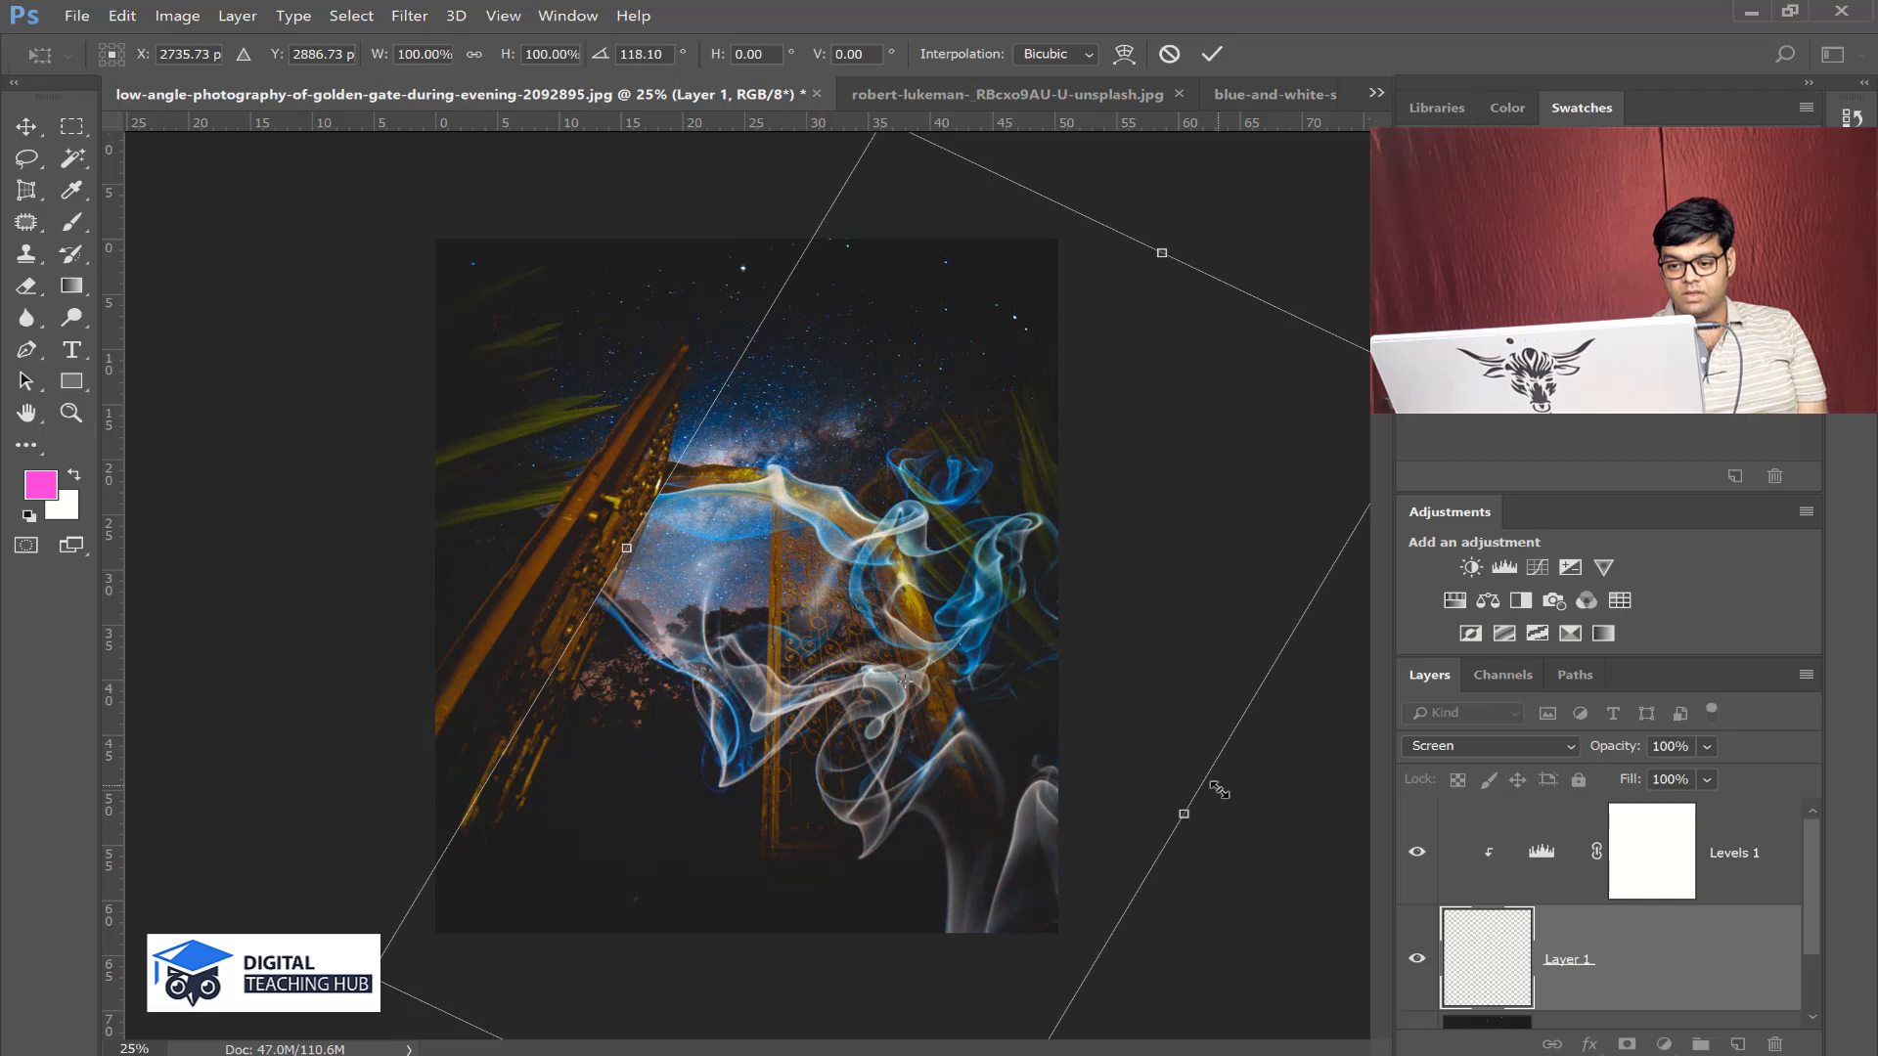
{"action": "left_click_drag", "start_coordinate": [1240, 829], "coordinate": [1262, 804]}
{"action": "left_click_drag", "start_coordinate": [829, 566], "coordinate": [826, 566]}
{"action": "key", "text": "Return"}
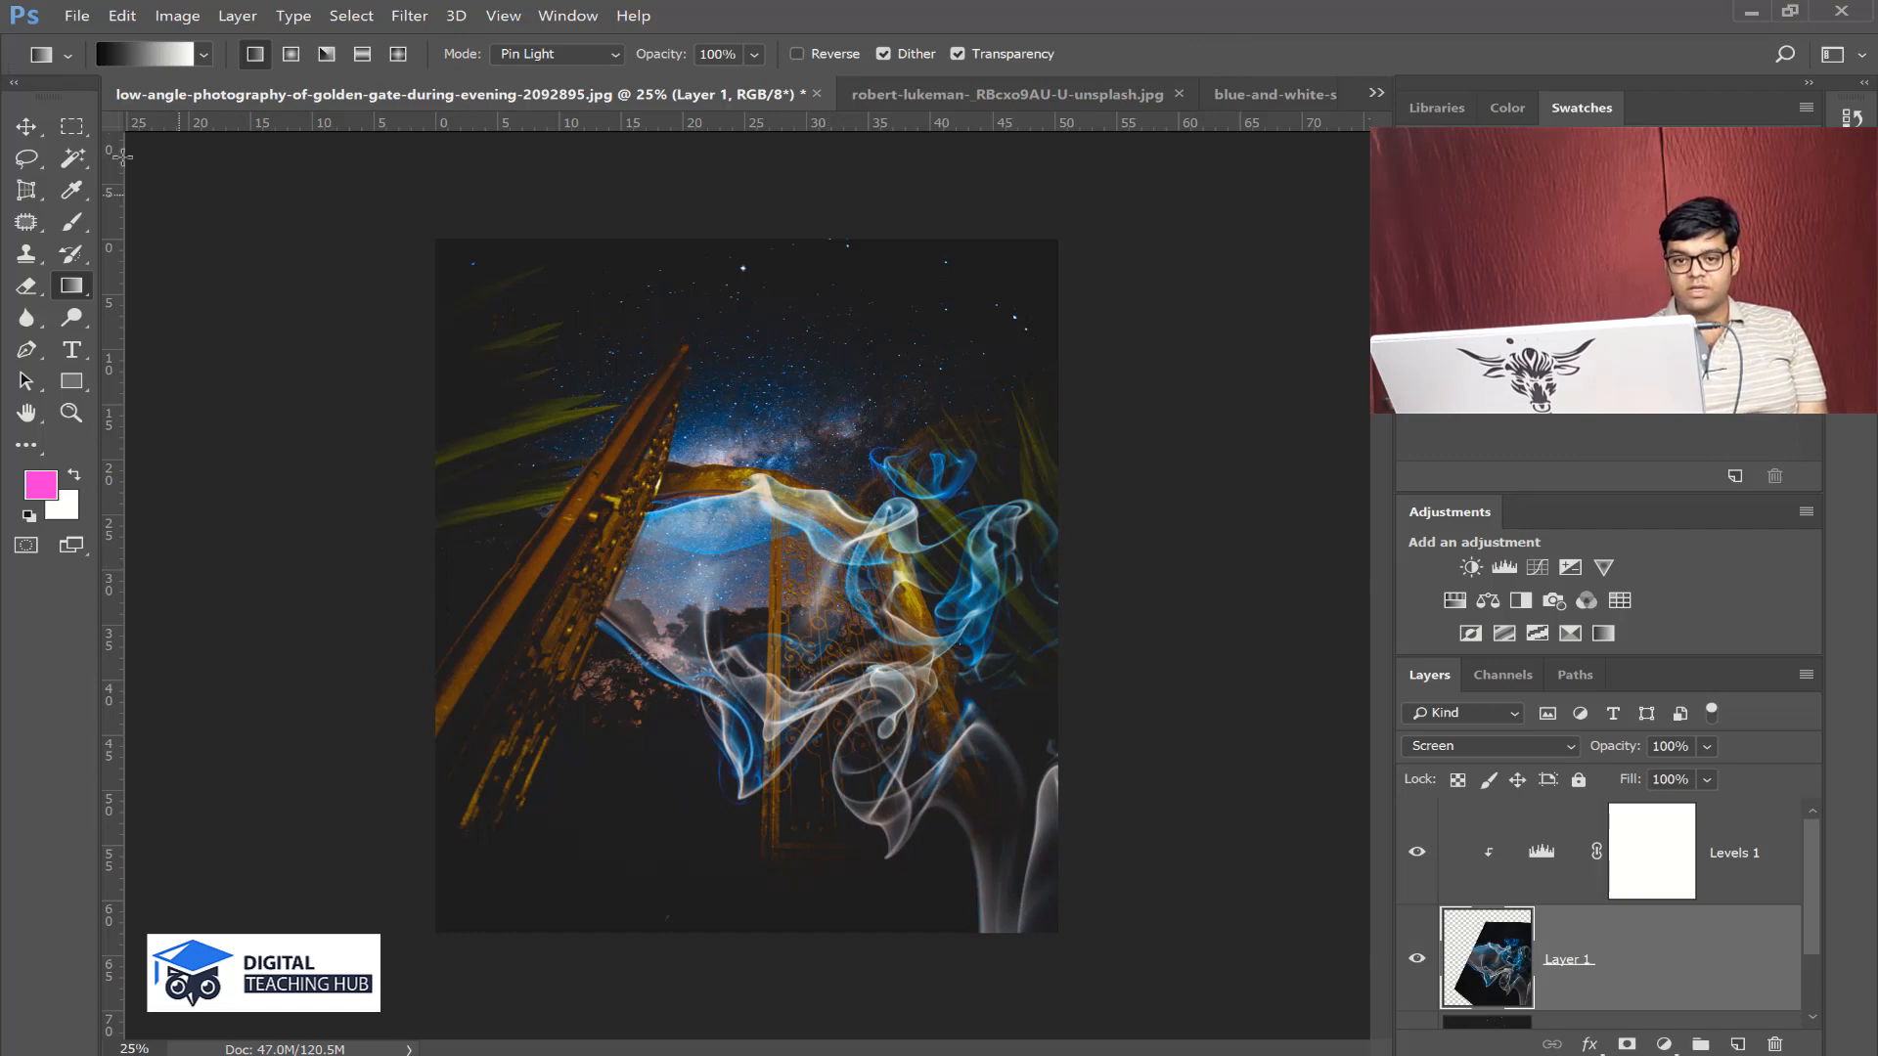
- Nudge the smoke layer down and to the left so it sits lower across the gate's arch and doorway
{"action": "left_click", "coordinate": [29, 126]}
{"action": "key", "text": "shift+Down"}
{"action": "key", "text": "shift+Down"}
{"action": "key", "text": "shift+Down"}
{"action": "key", "text": "shift+Down"}
{"action": "key", "text": "shift+Down"}
{"action": "key", "text": "shift+Down"}
{"action": "key", "text": "shift+Down"}
{"action": "key", "text": "shift+Down"}
{"action": "key", "text": "shift+Down"}
{"action": "key", "text": "shift+Down"}
{"action": "key", "text": "shift+Down"}
{"action": "key", "text": "shift+Down"}
{"action": "key", "text": "shift+Down"}
{"action": "key", "text": "shift+Down"}
{"action": "key", "text": "shift+Down"}
{"action": "key", "text": "shift+Down"}
{"action": "key", "text": "shift+Down"}
{"action": "key", "text": "shift+Down"}
{"action": "key", "text": "shift+Down"}
{"action": "key", "text": "shift+Down"}
{"action": "key", "text": "shift+Left"}
{"action": "key", "text": "shift+Left"}
{"action": "key", "text": "shift+Left"}
{"action": "key", "text": "shift+Left"}
{"action": "key", "text": "shift+Left"}
{"action": "key", "text": "shift+Left"}
{"action": "key", "text": "shift+Left"}
{"action": "key", "text": "shift+Left"}
{"action": "key", "text": "shift+Left"}
{"action": "key", "text": "shift+Left"}
{"action": "key", "text": "shift+Left"}
{"action": "key", "text": "shift+Left"}
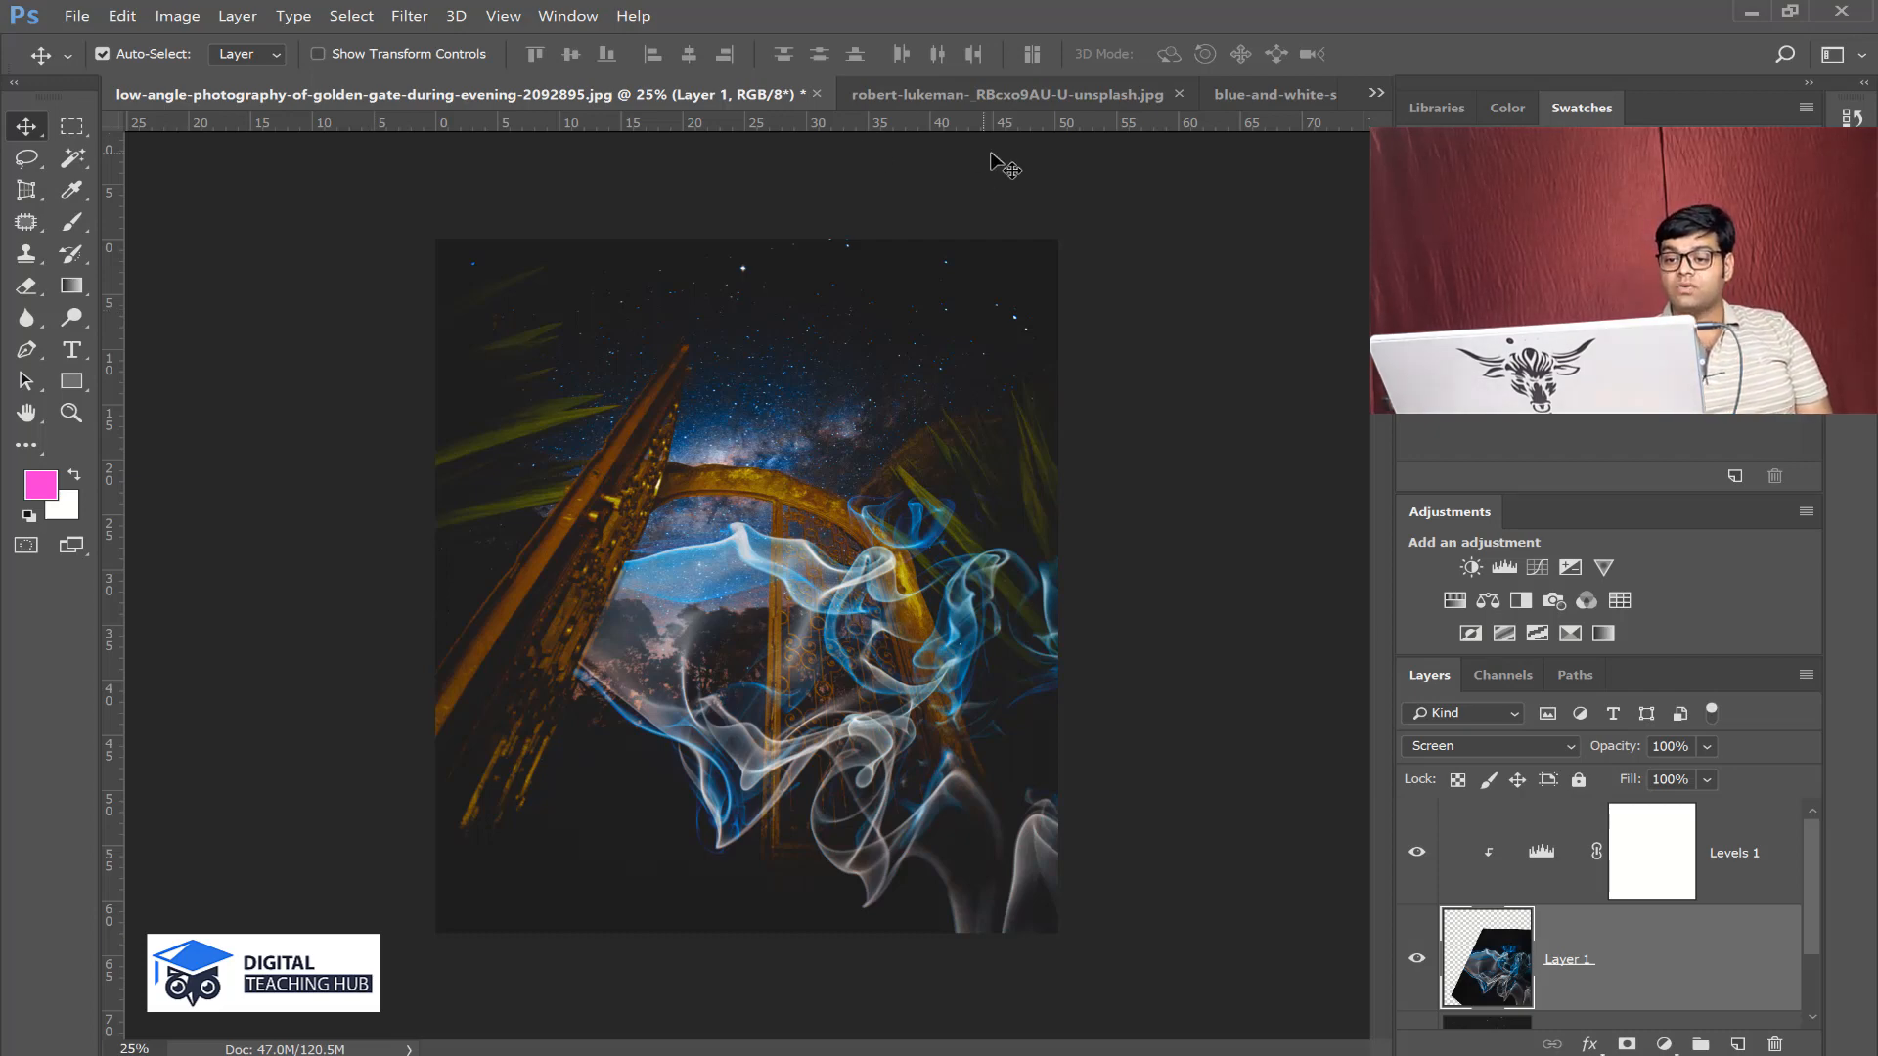
- Switch to the chimpanzee photo hands-animal-zoo-black-41303.jpg and duplicate its Background layer
{"action": "left_click", "coordinate": [1071, 91]}
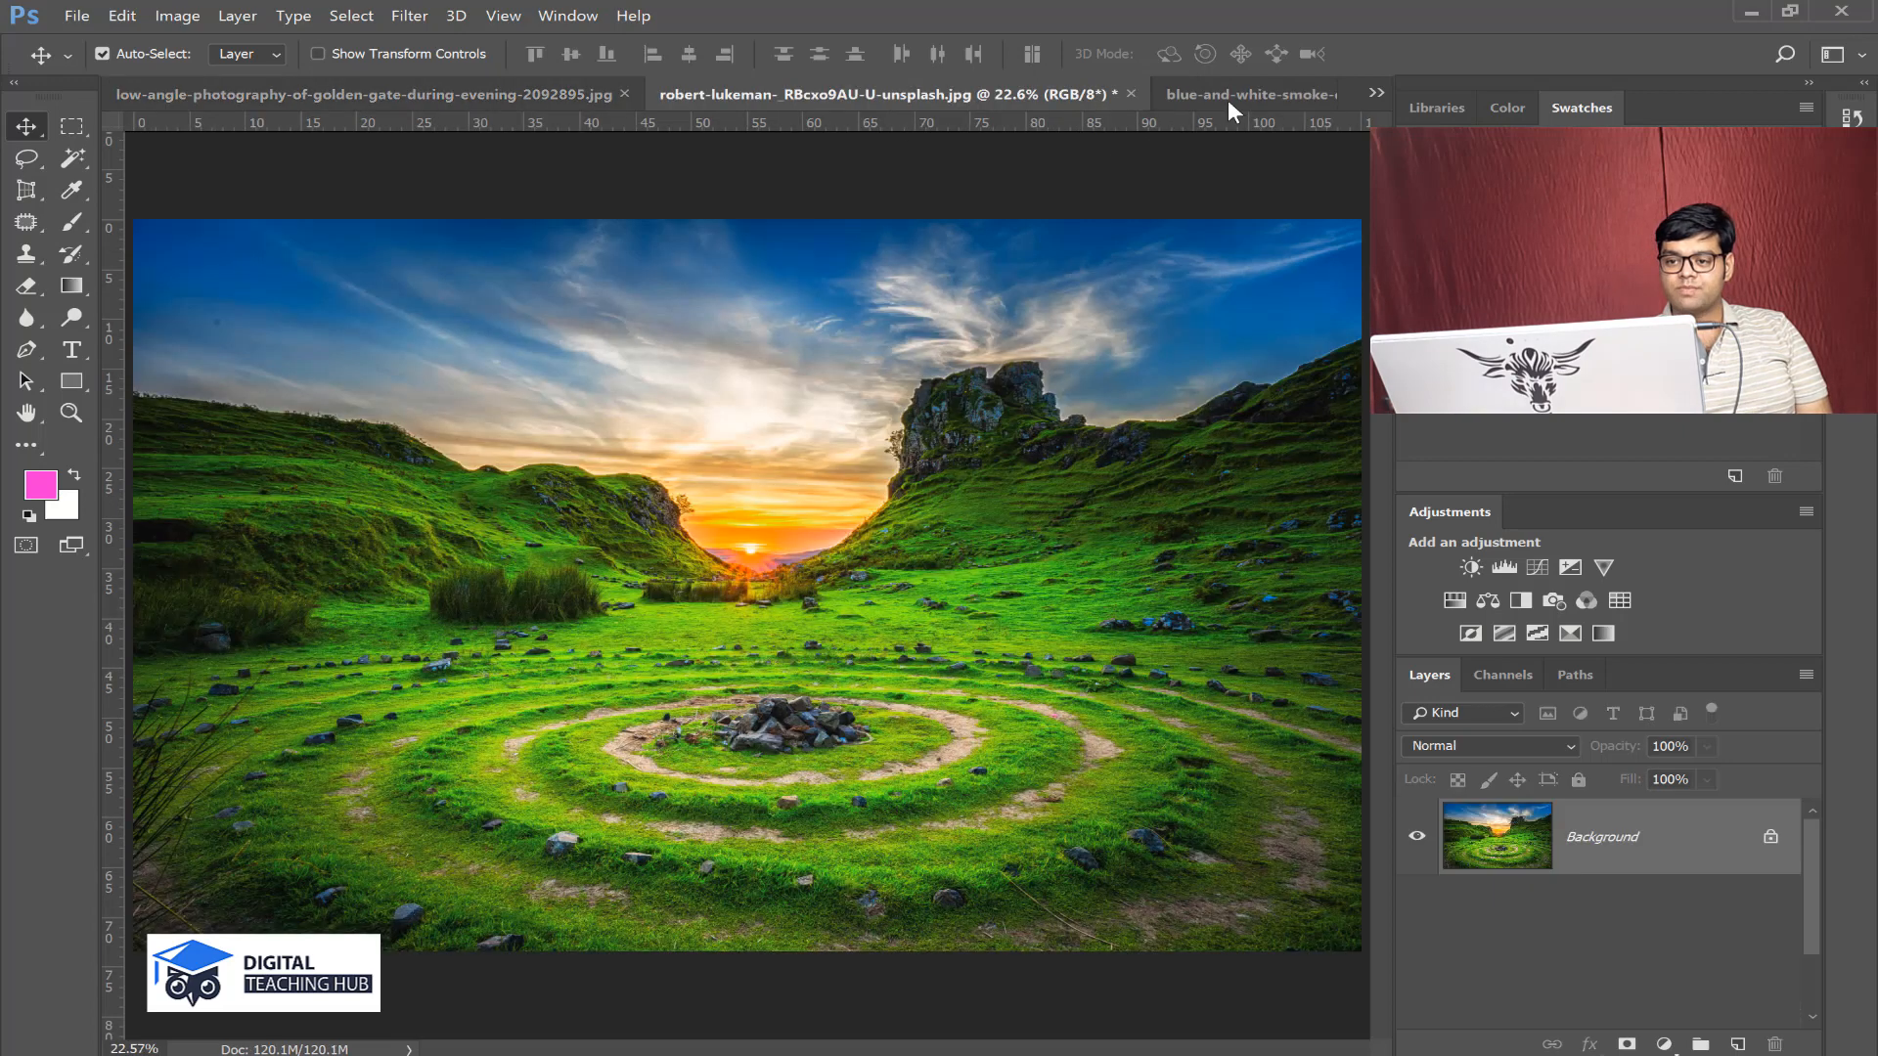
{"action": "left_click", "coordinate": [1375, 94]}
{"action": "left_click", "coordinate": [1357, 98]}
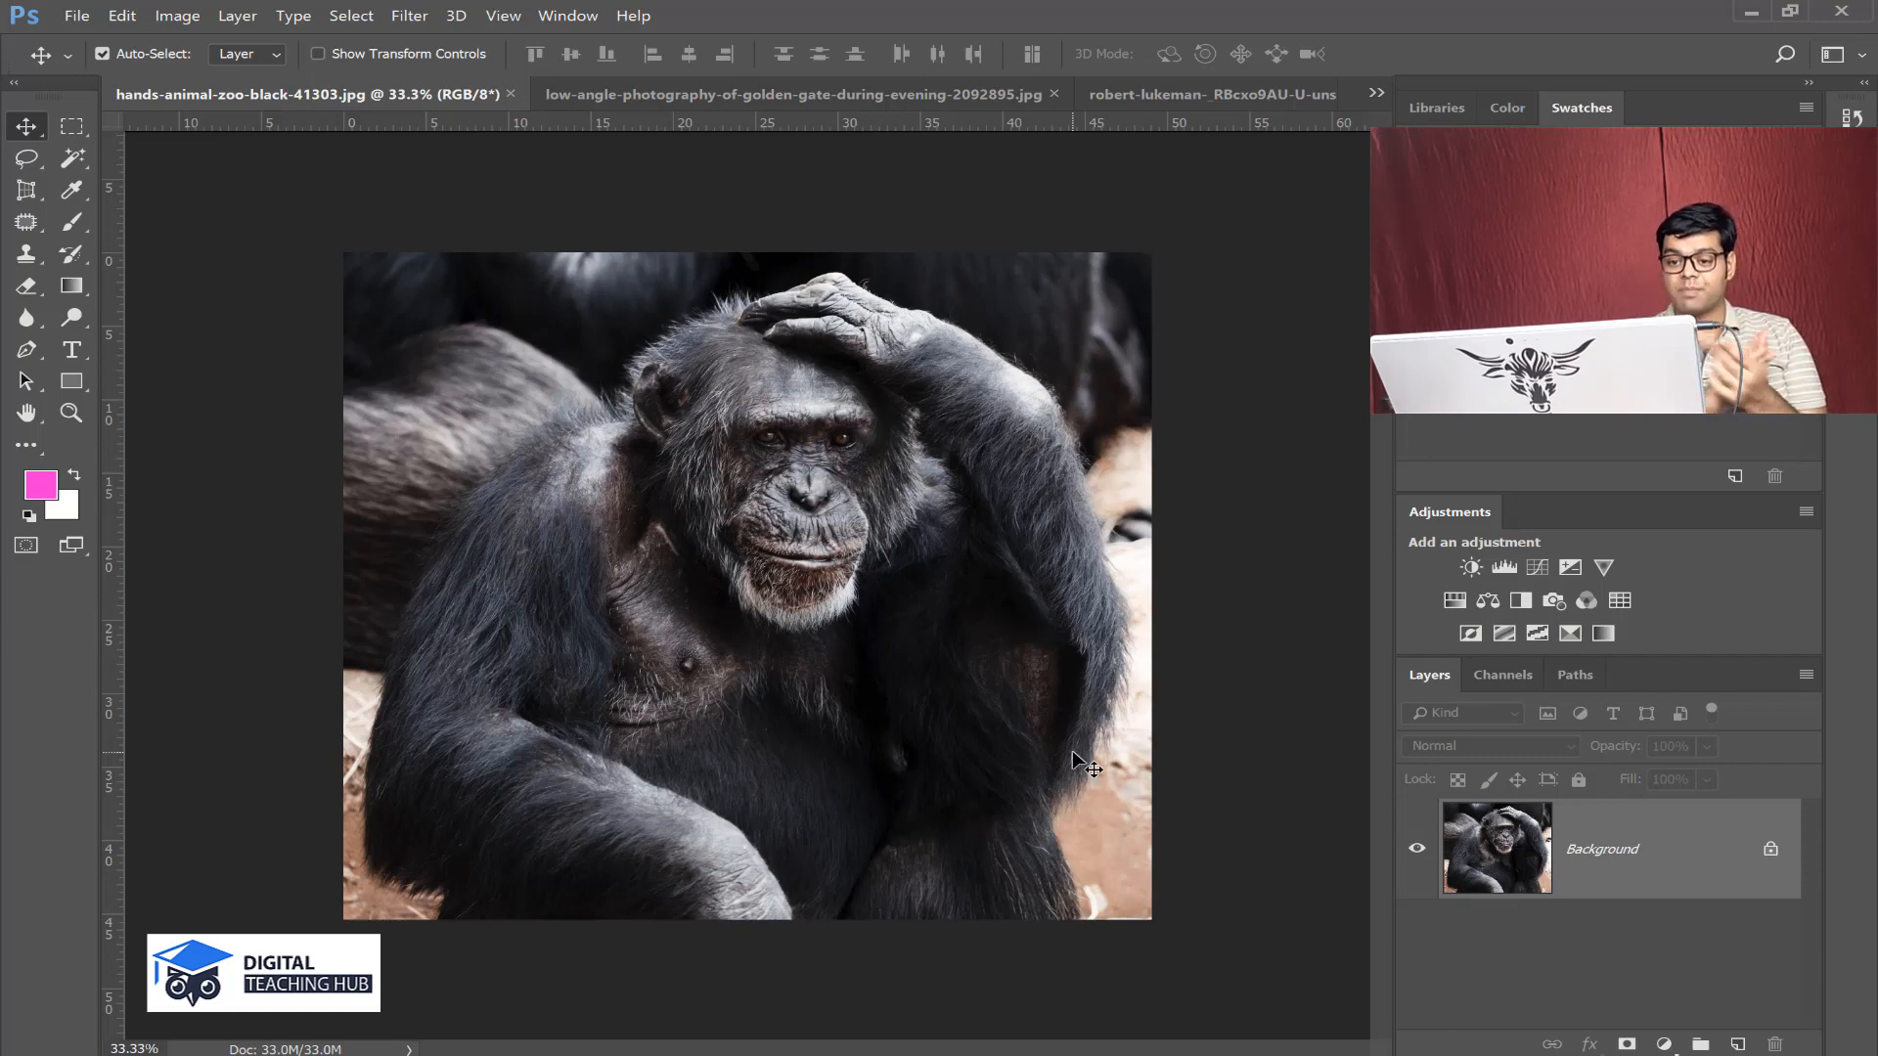
{"action": "key", "text": "ctrl+j"}
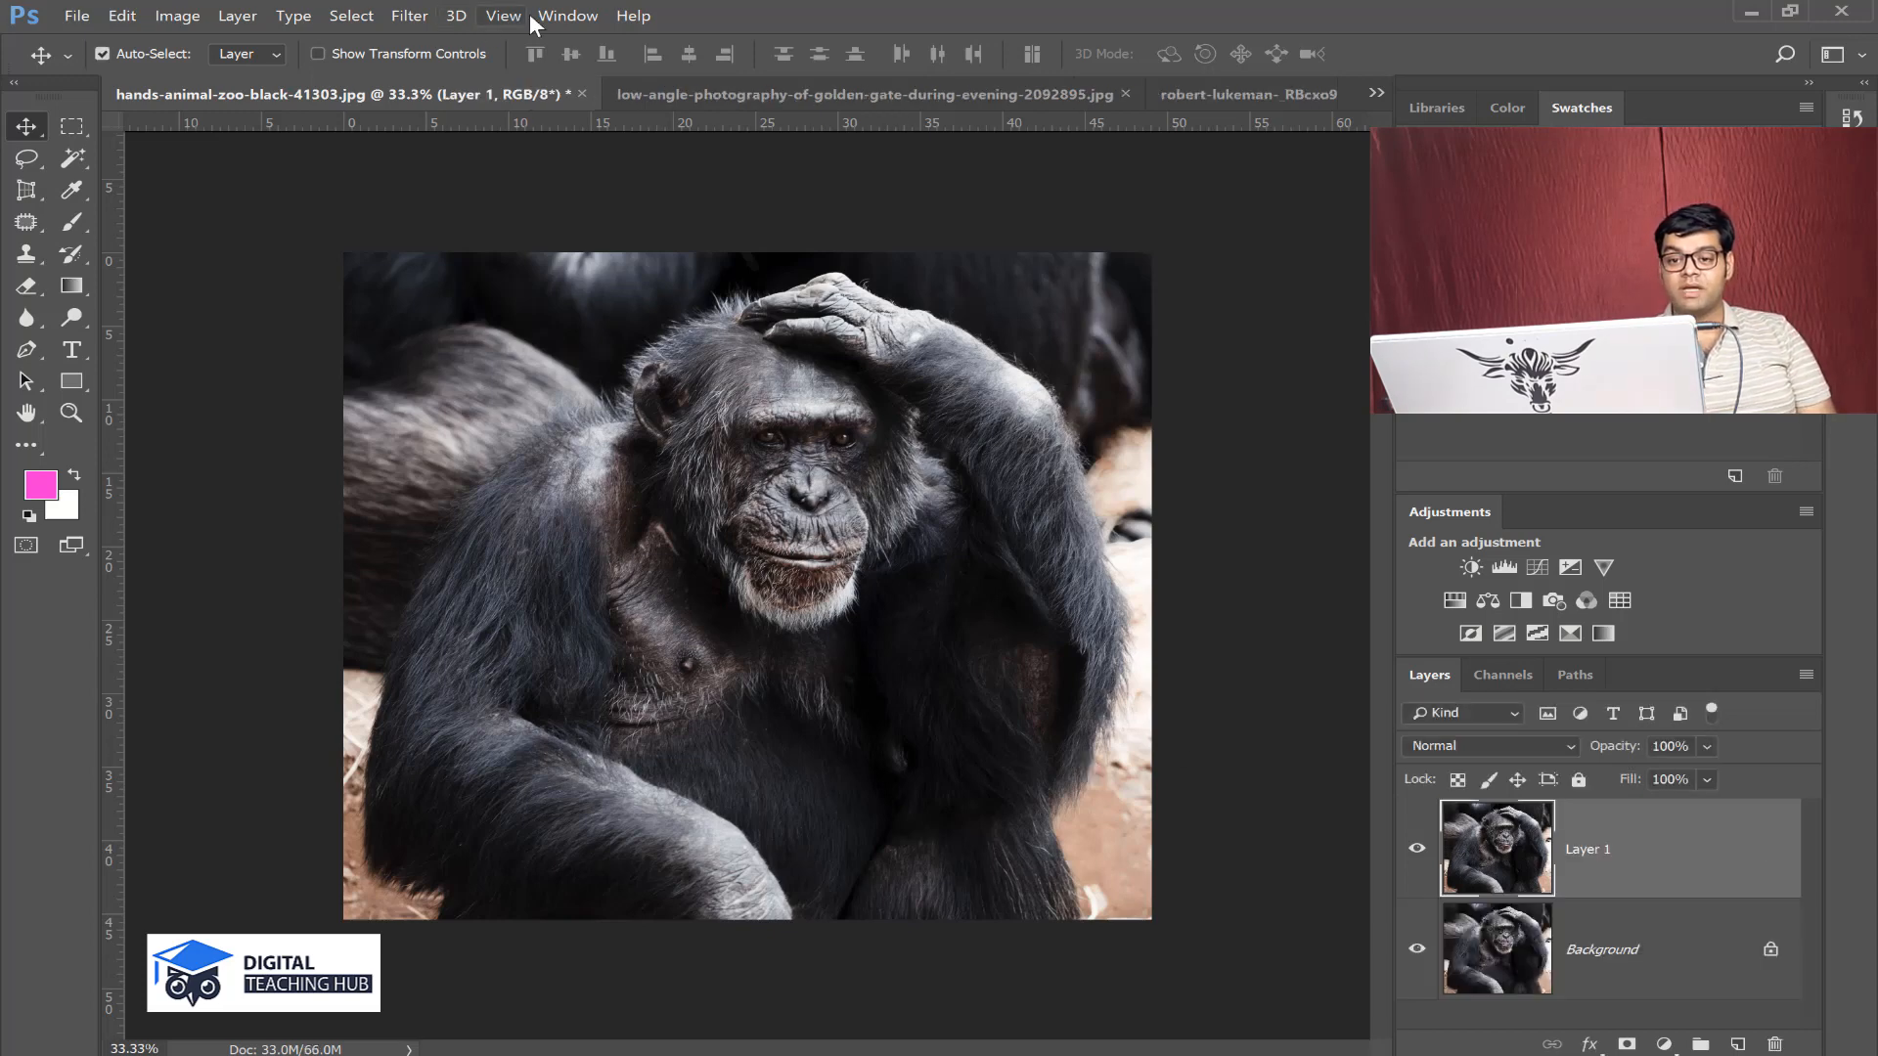
- Apply a High Pass filter with a radius of 12.5 pixels to the duplicated chimpanzee layer
{"action": "left_click", "coordinate": [409, 15]}
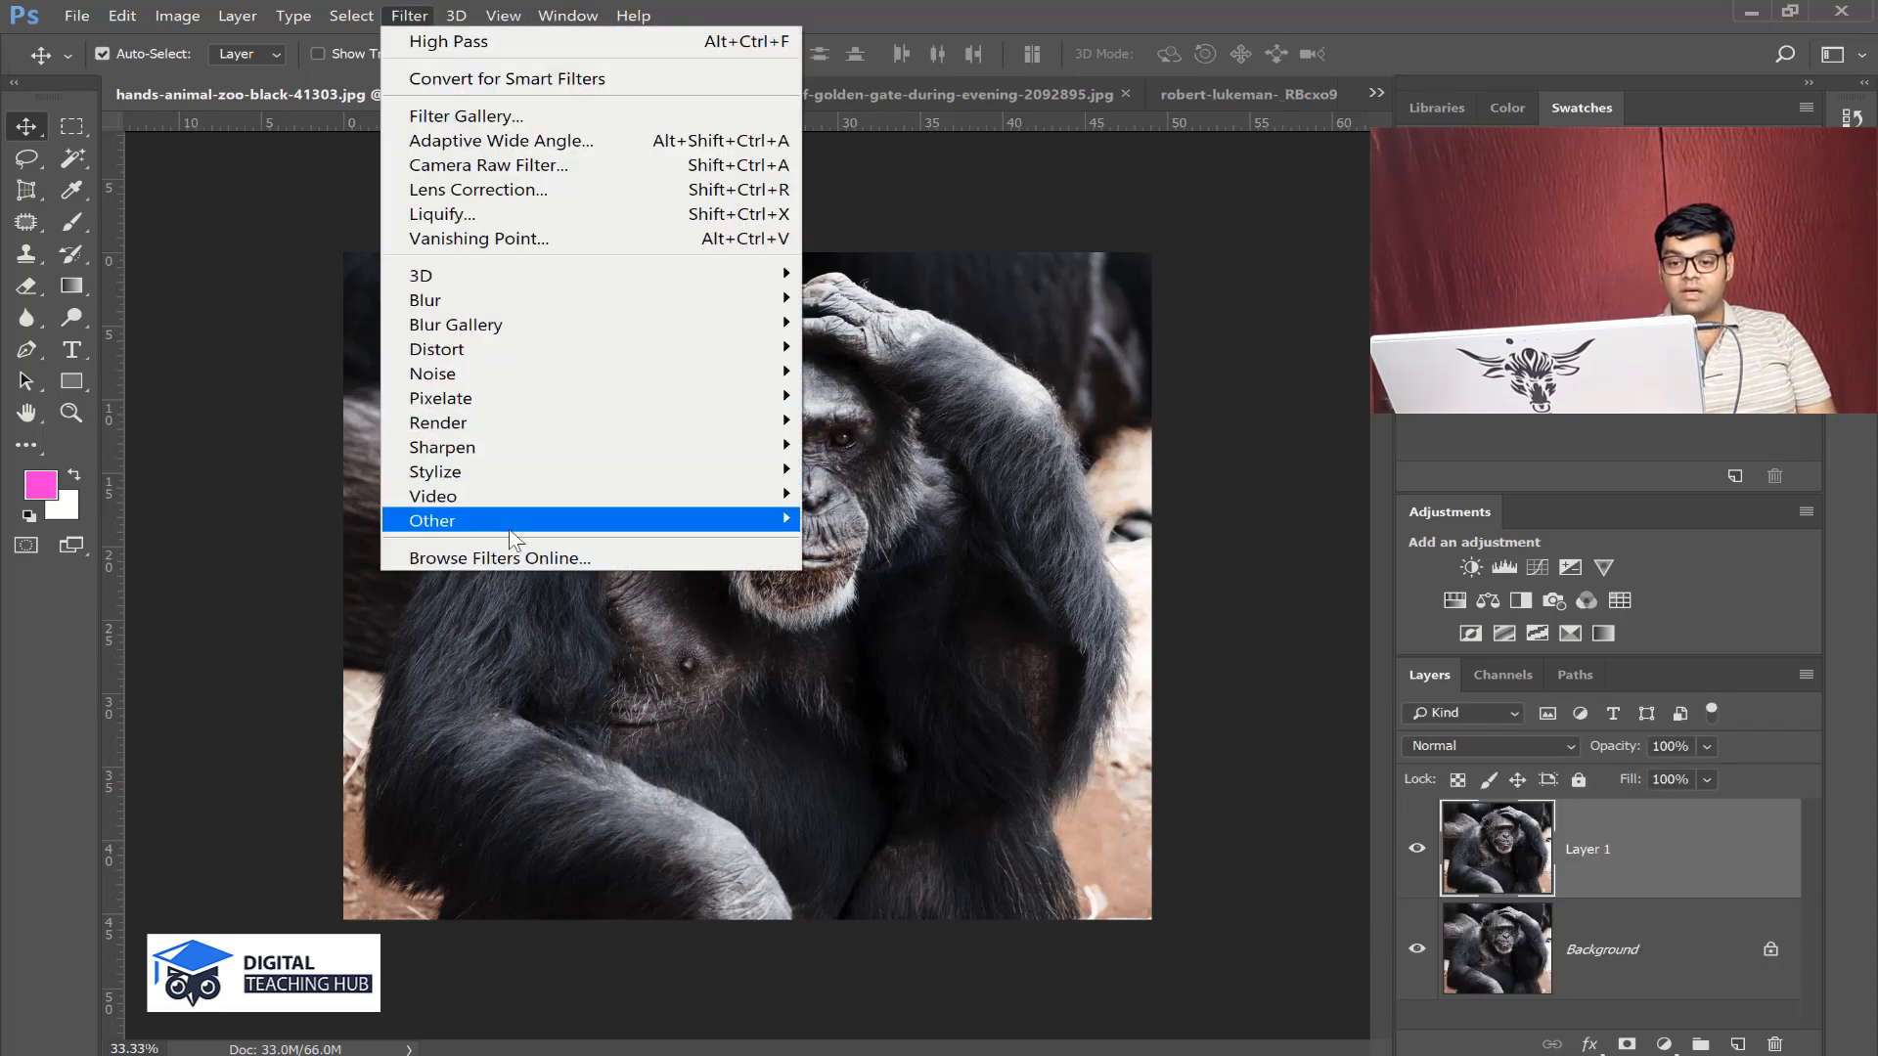
{"action": "mouse_move", "coordinate": [738, 524]}
{"action": "left_click", "coordinate": [883, 545]}
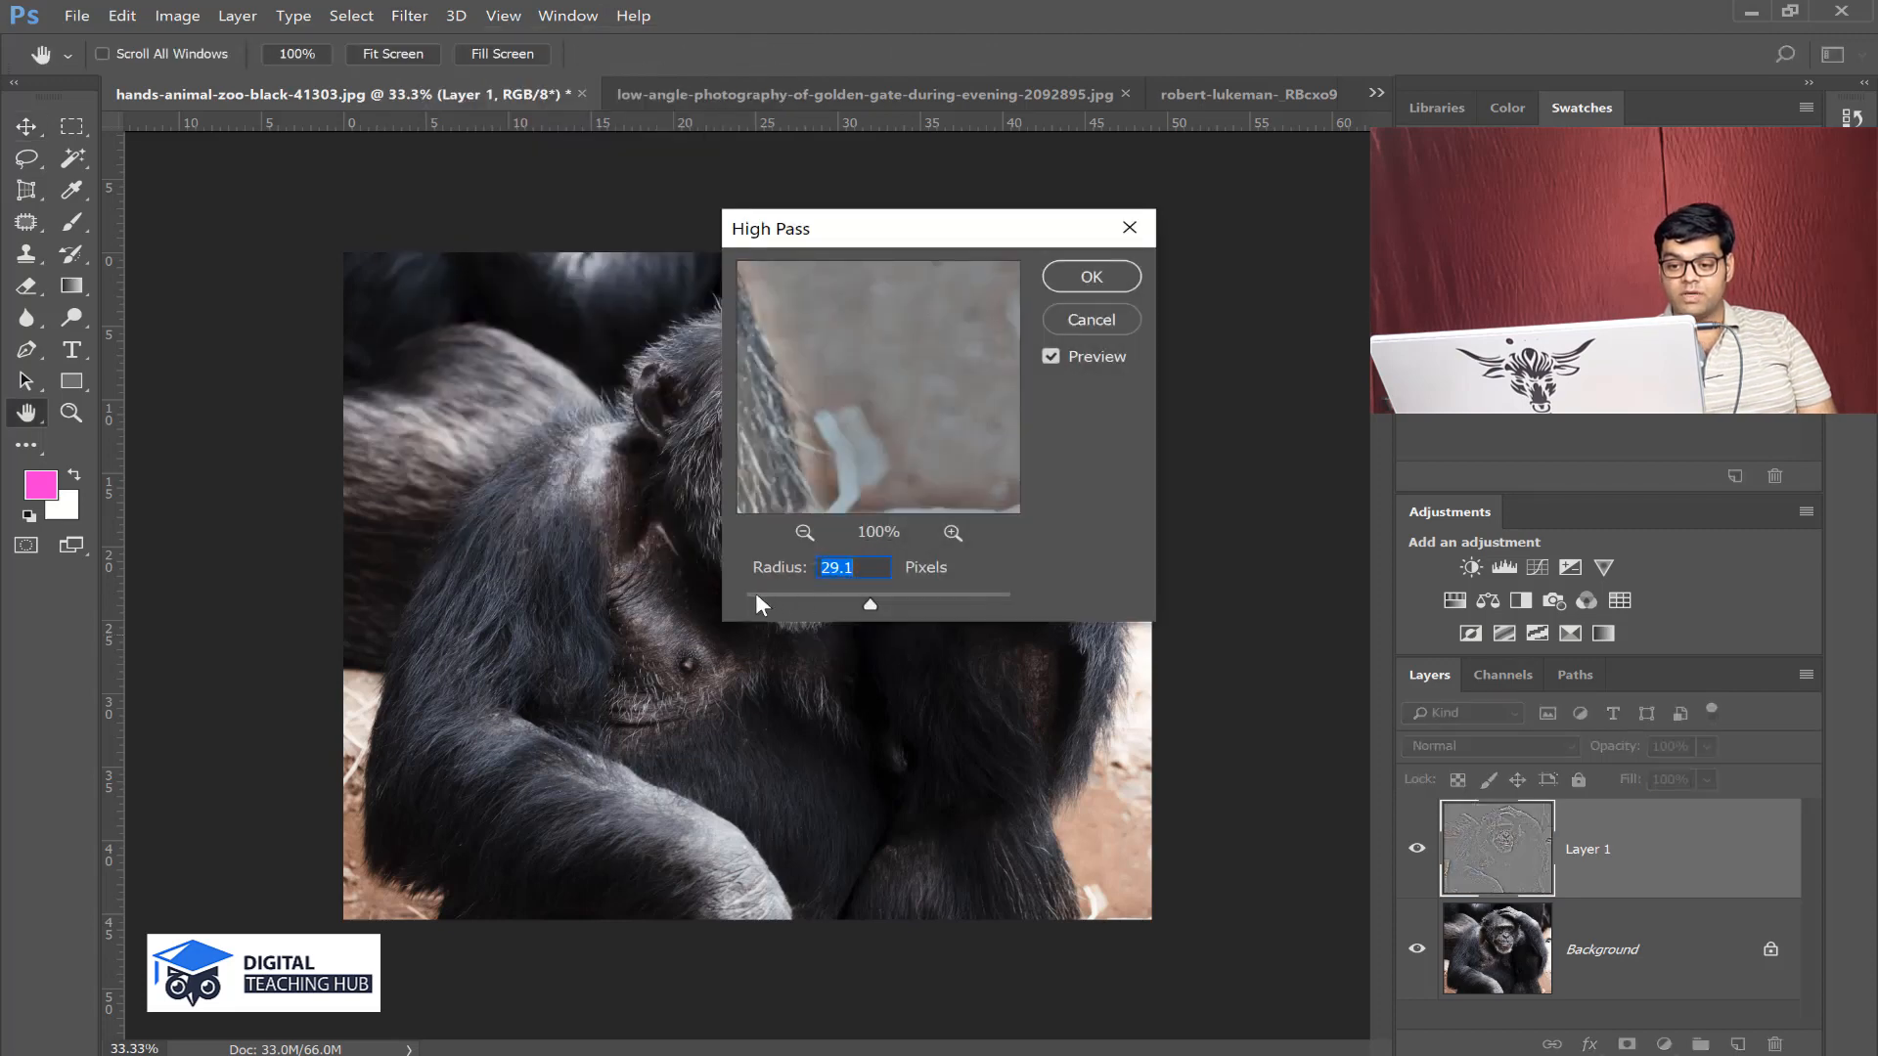
{"action": "left_click", "coordinate": [749, 594]}
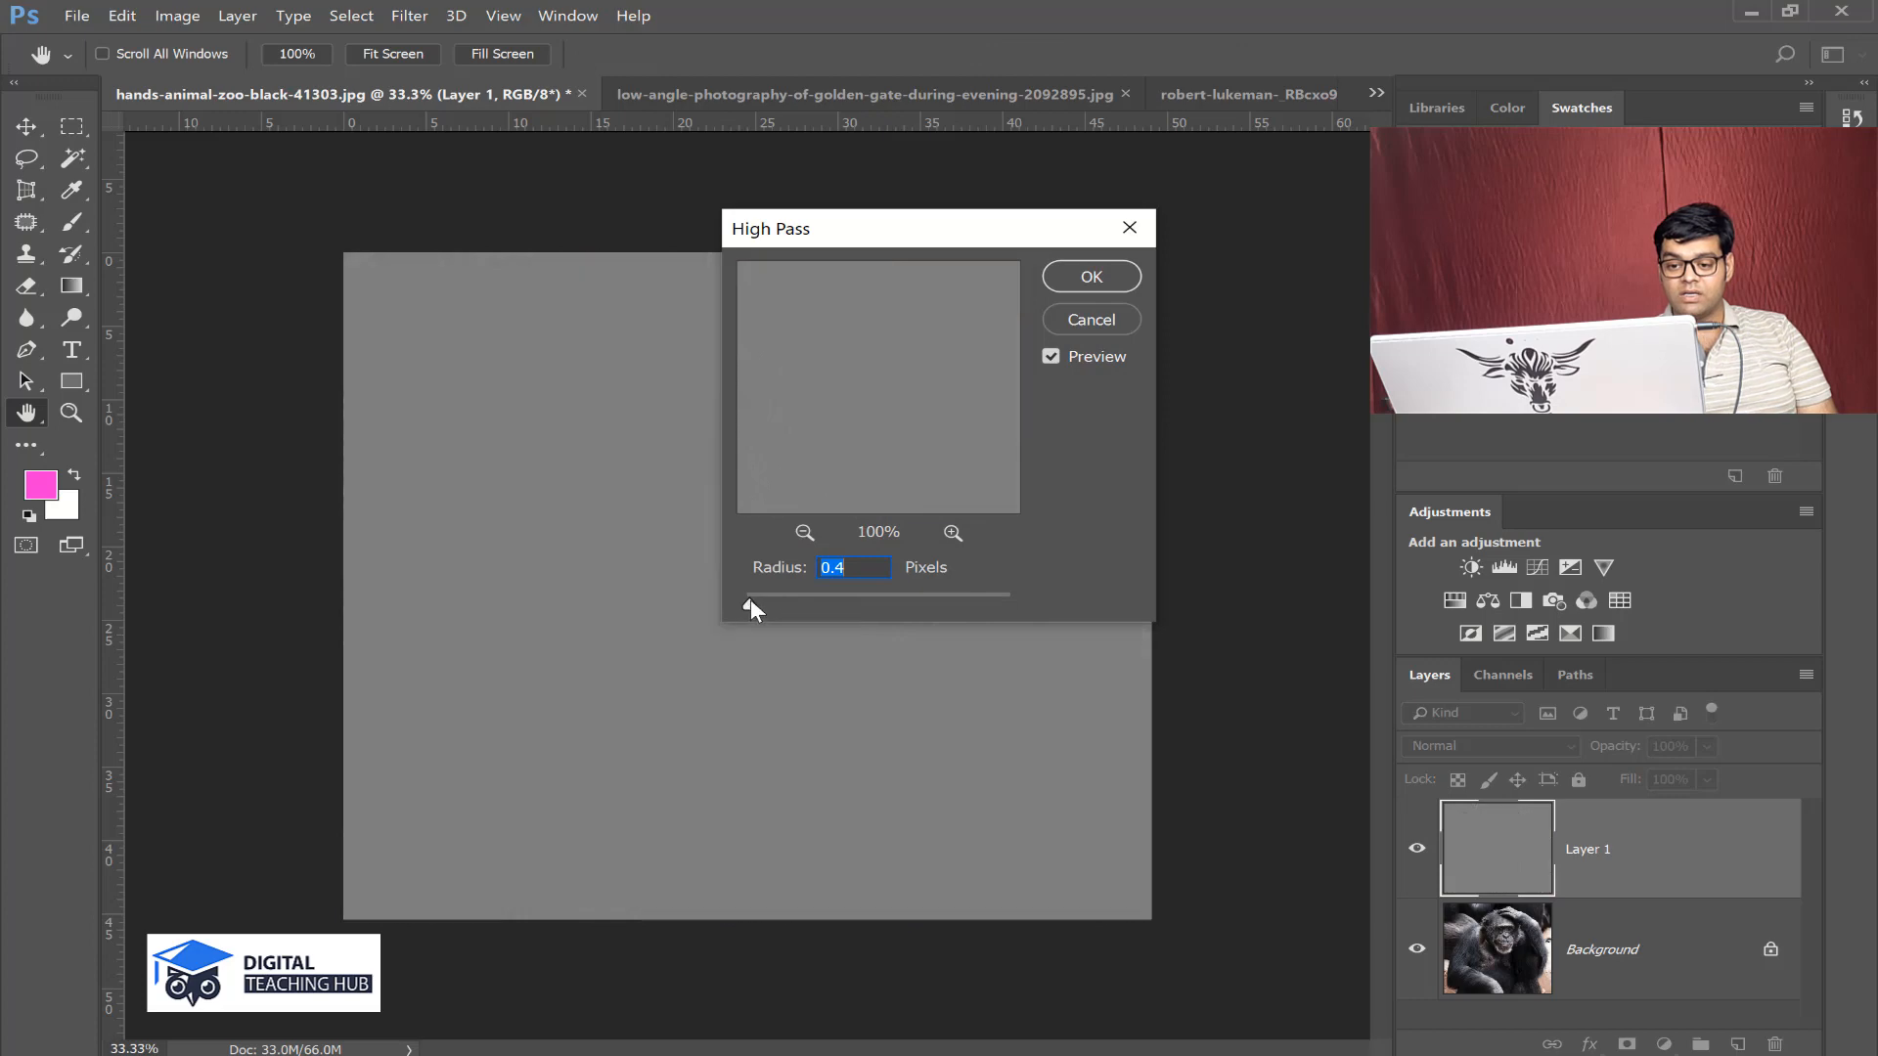
{"action": "left_click_drag", "start_coordinate": [750, 603], "coordinate": [772, 598]}
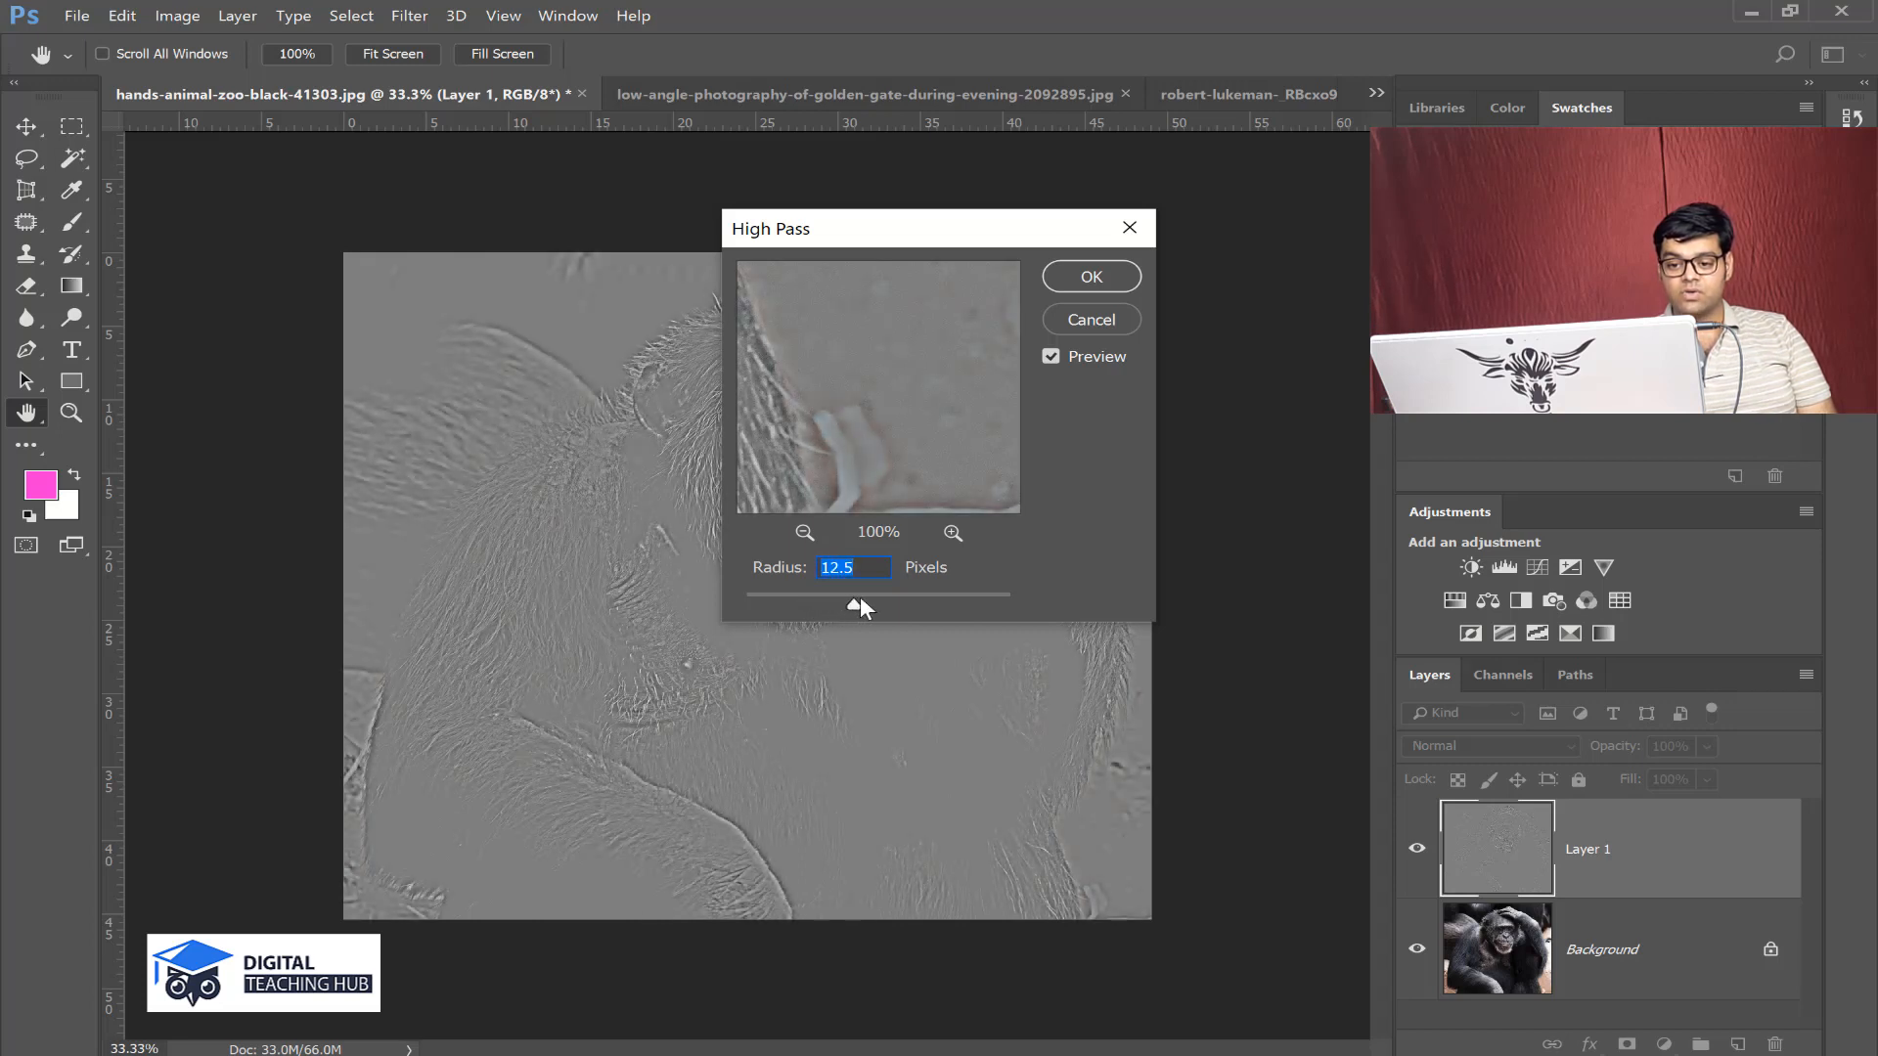
{"action": "left_click", "coordinate": [1083, 266]}
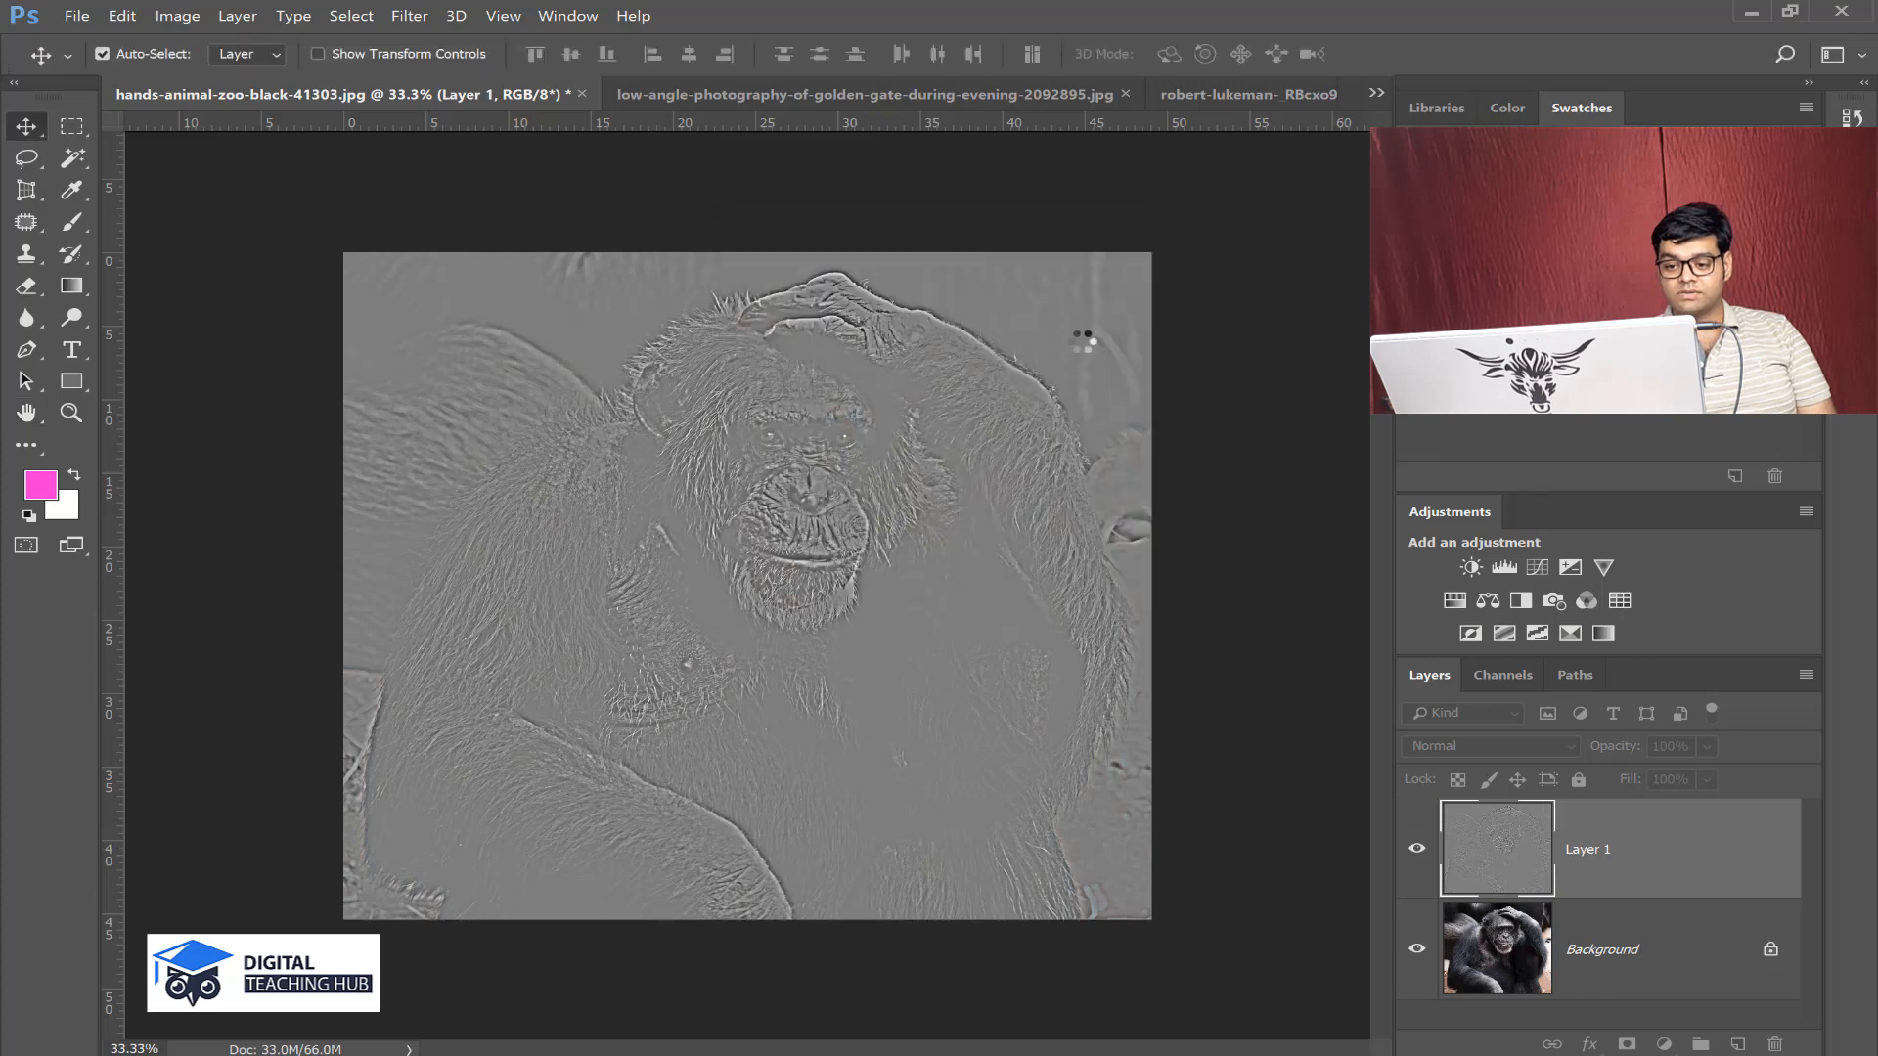
- Blend the High Pass layer with Soft Light and toggle its visibility to compare the sharpening
{"action": "left_click", "coordinate": [1569, 746]}
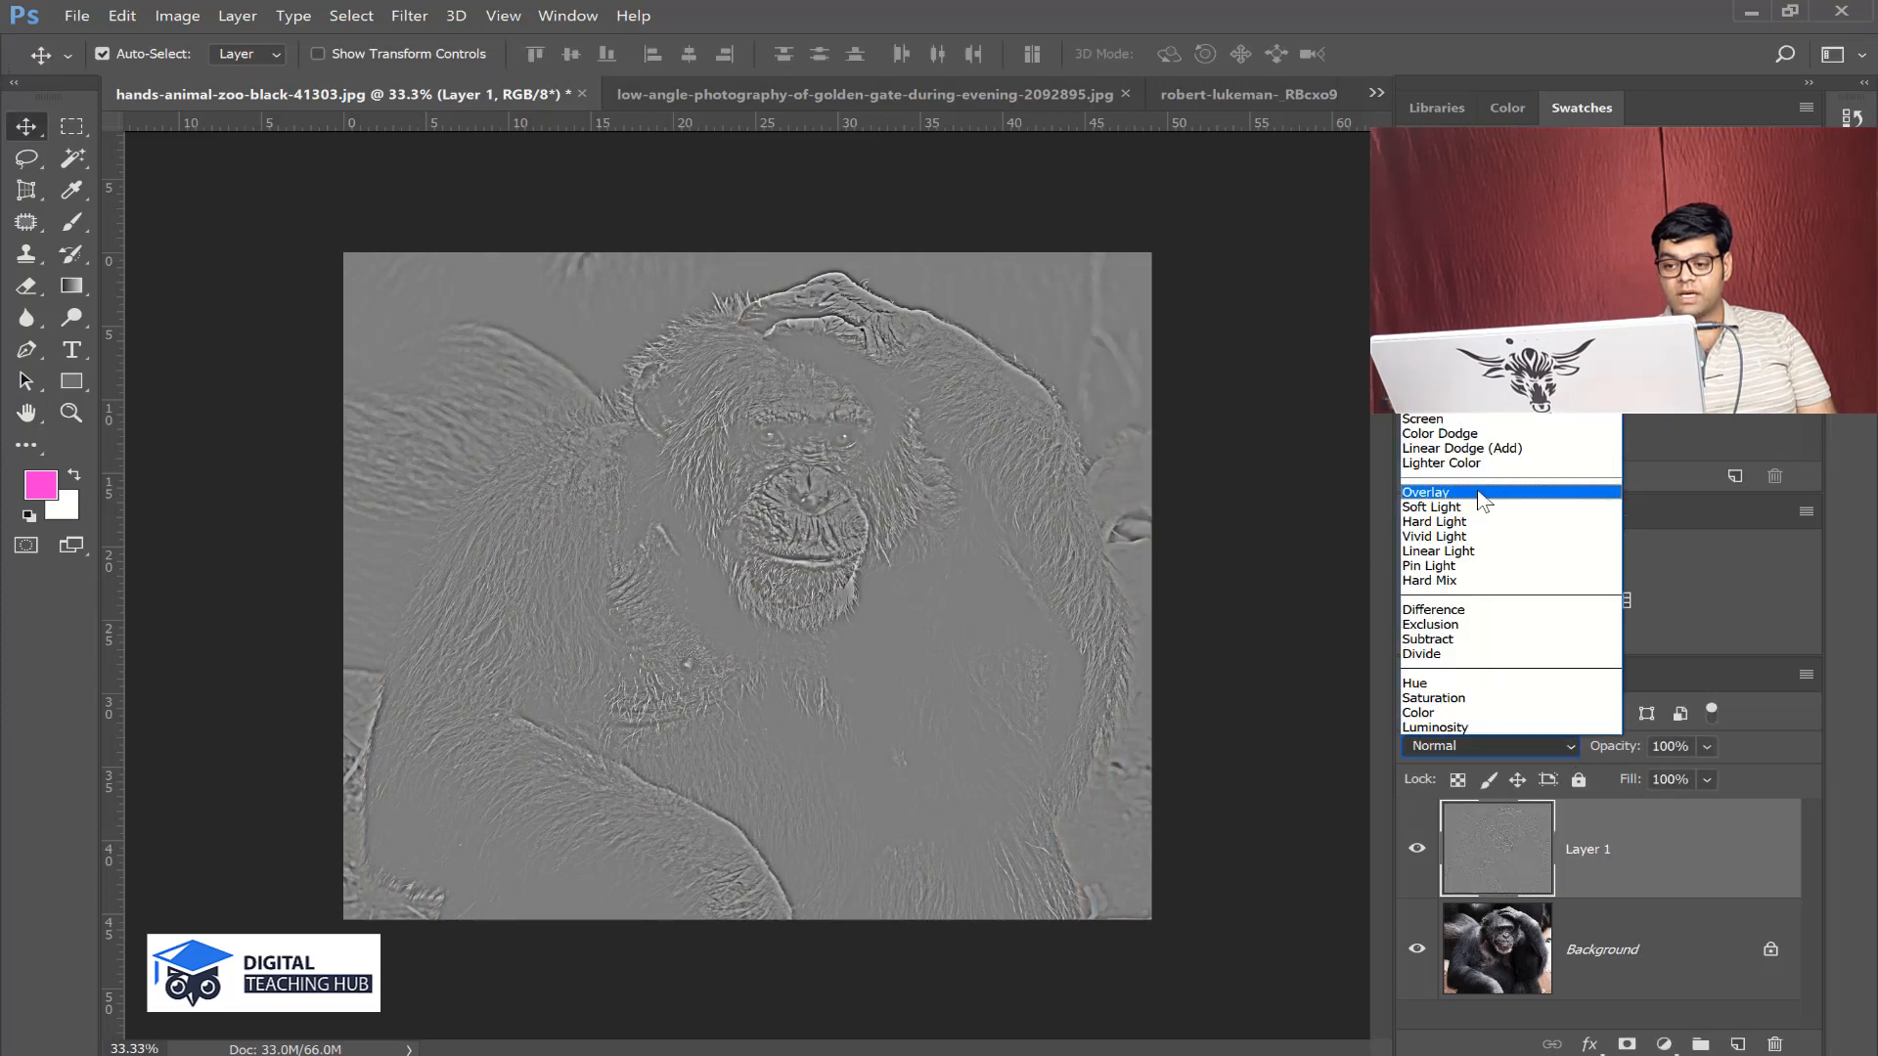
{"action": "left_click", "coordinate": [1483, 503]}
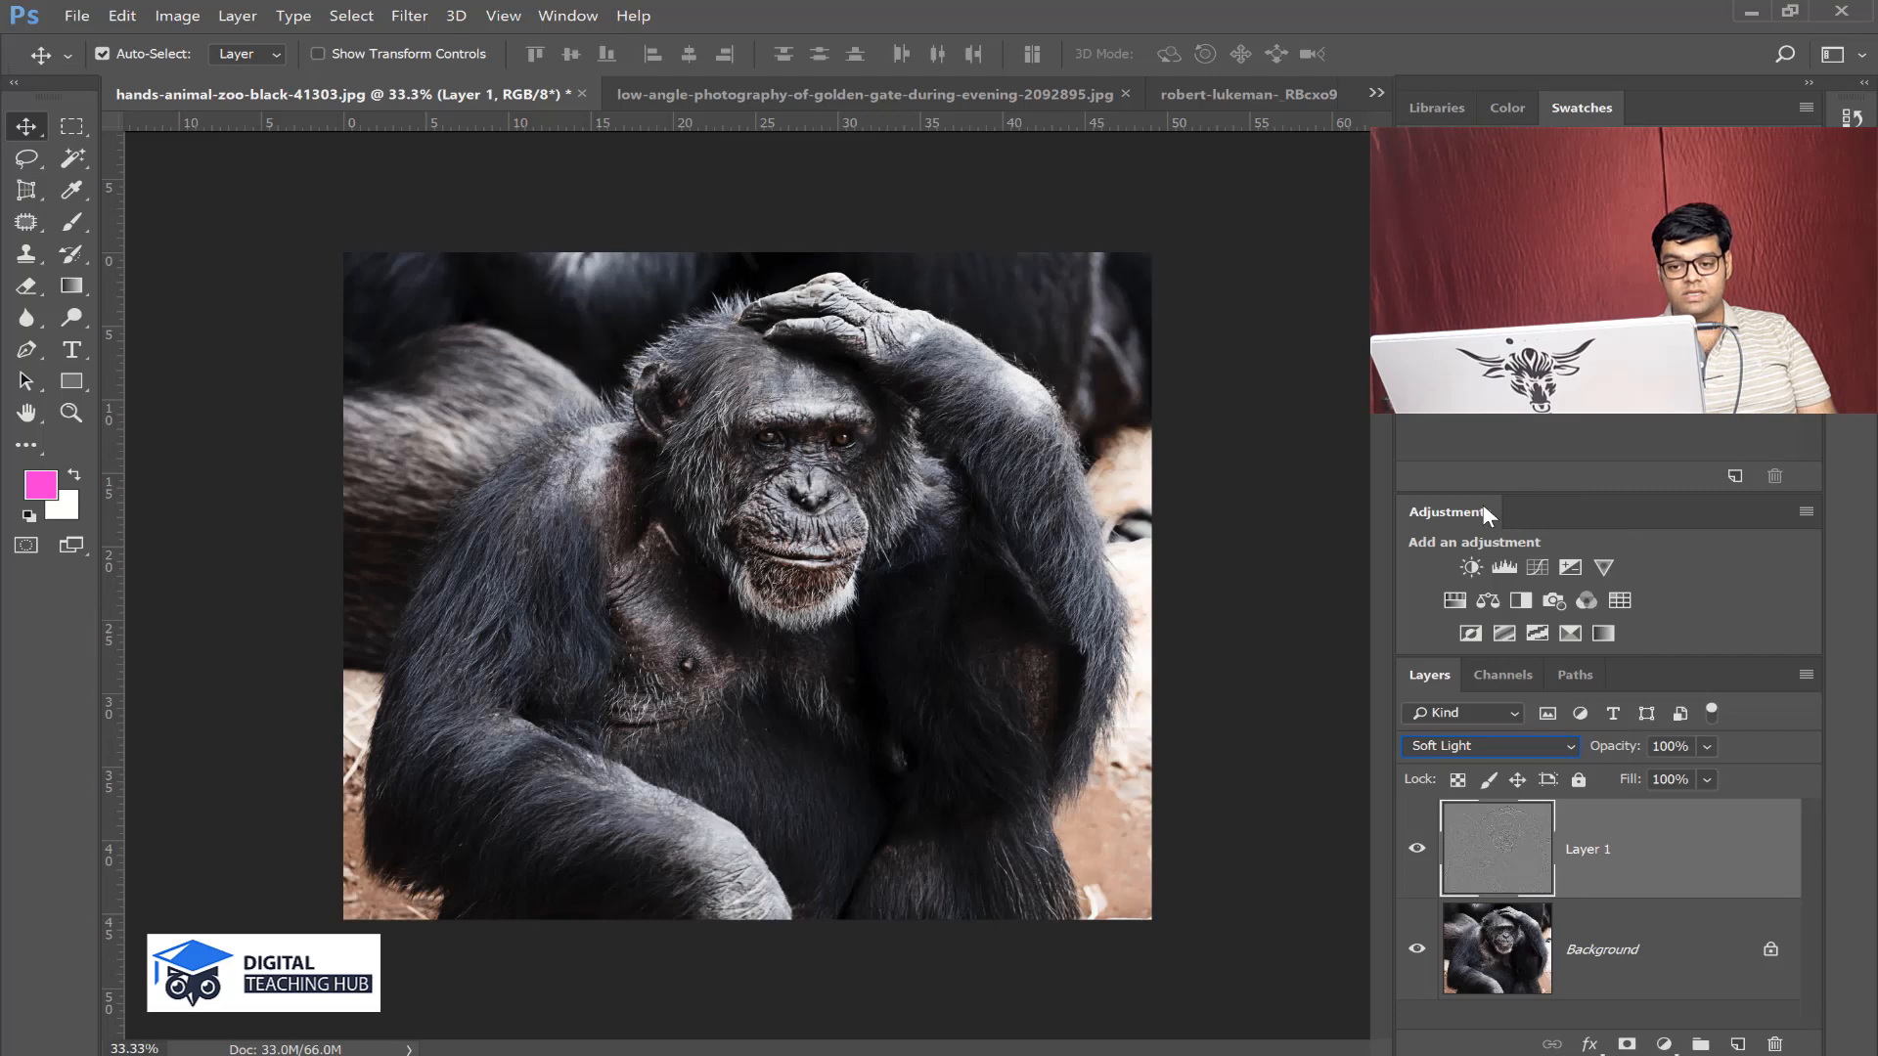
{"action": "left_click", "coordinate": [1415, 850]}
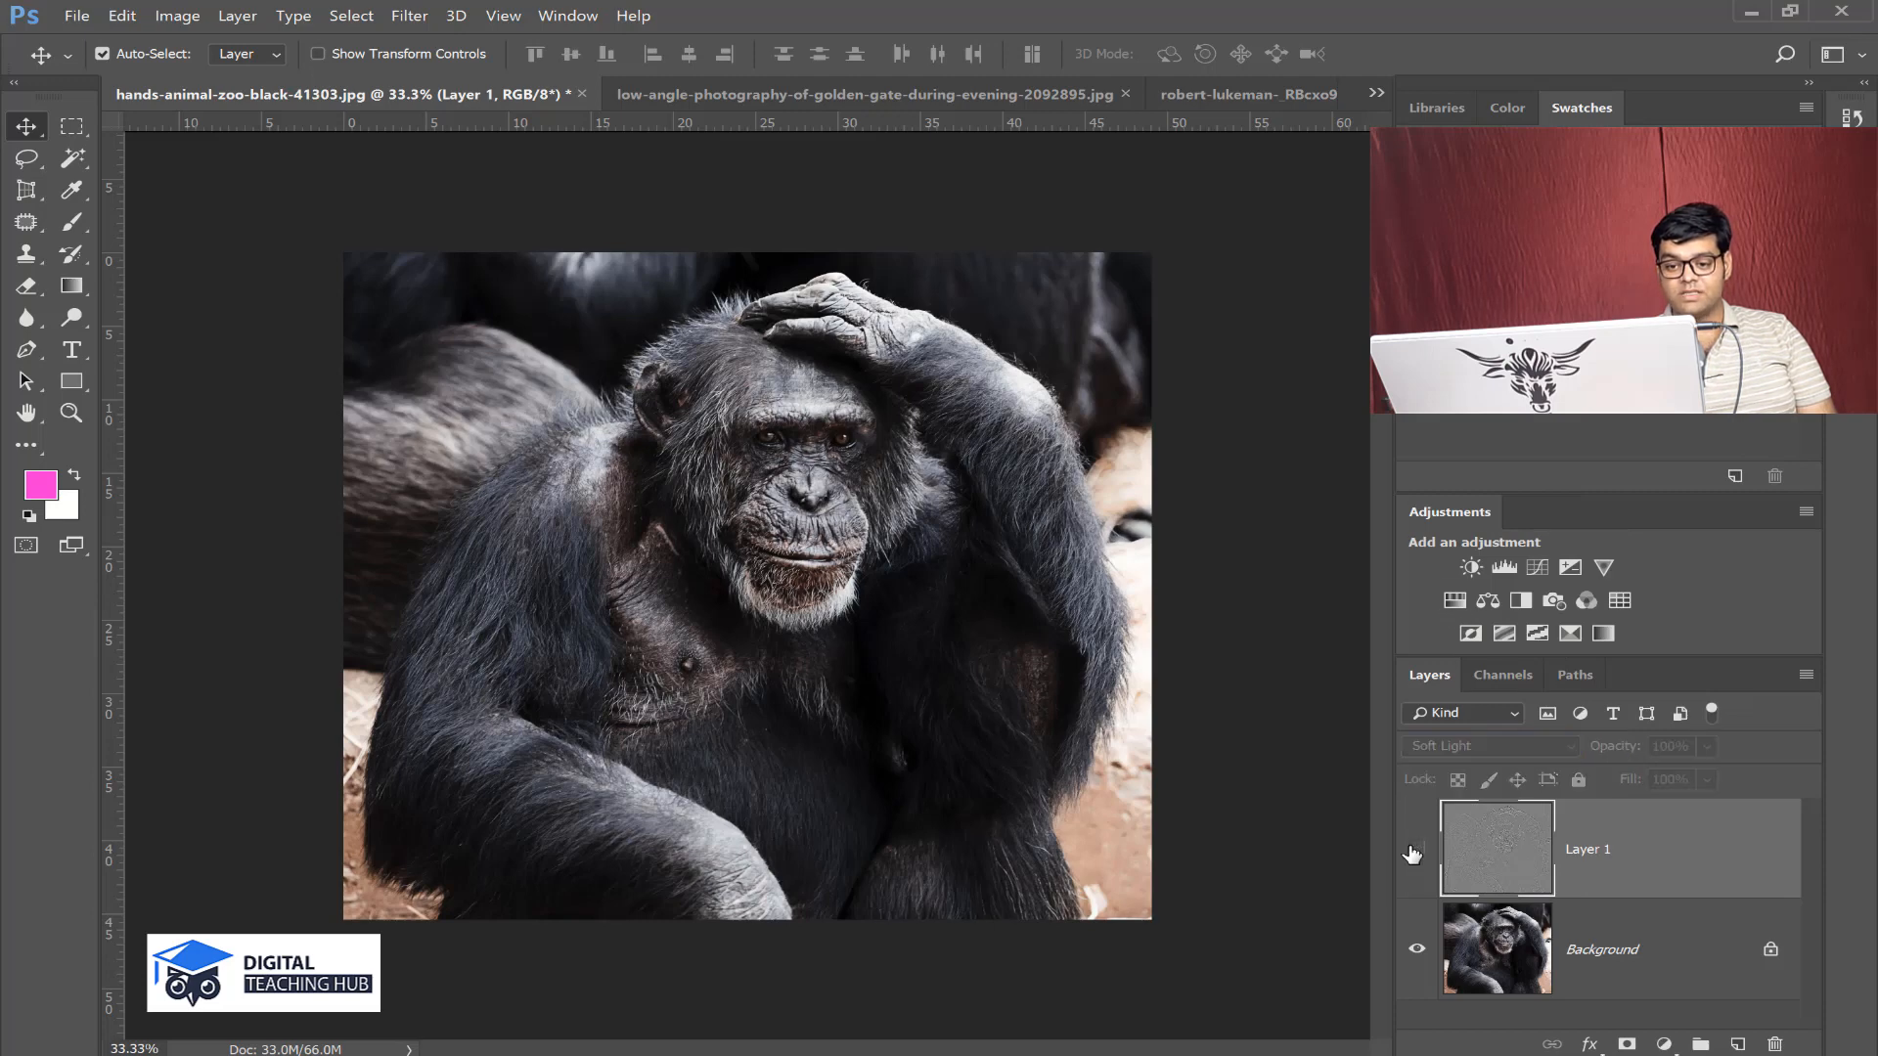
{"action": "left_click", "coordinate": [1413, 851]}
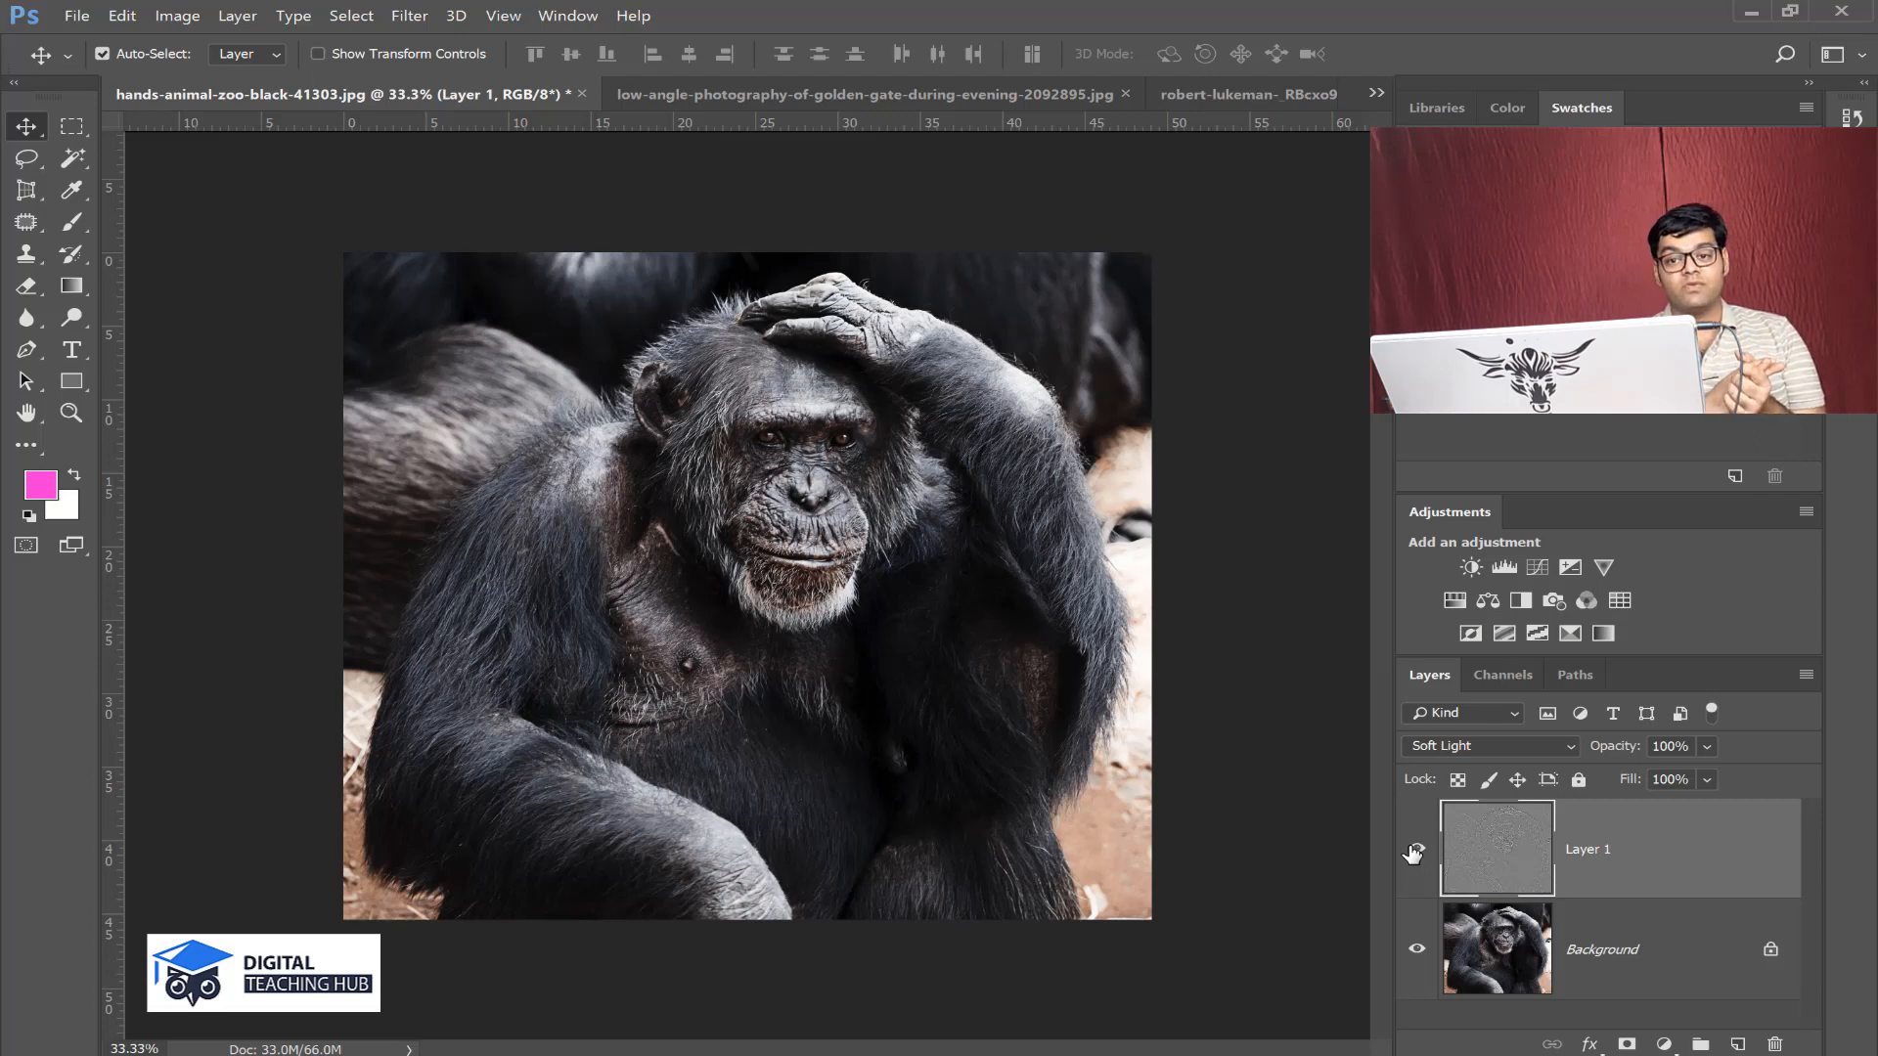
- Switch to the landscape photo, duplicate its Background layer and set the foreground color to a bright green for the Brush tool
{"action": "key", "text": "ctrl+Tab"}
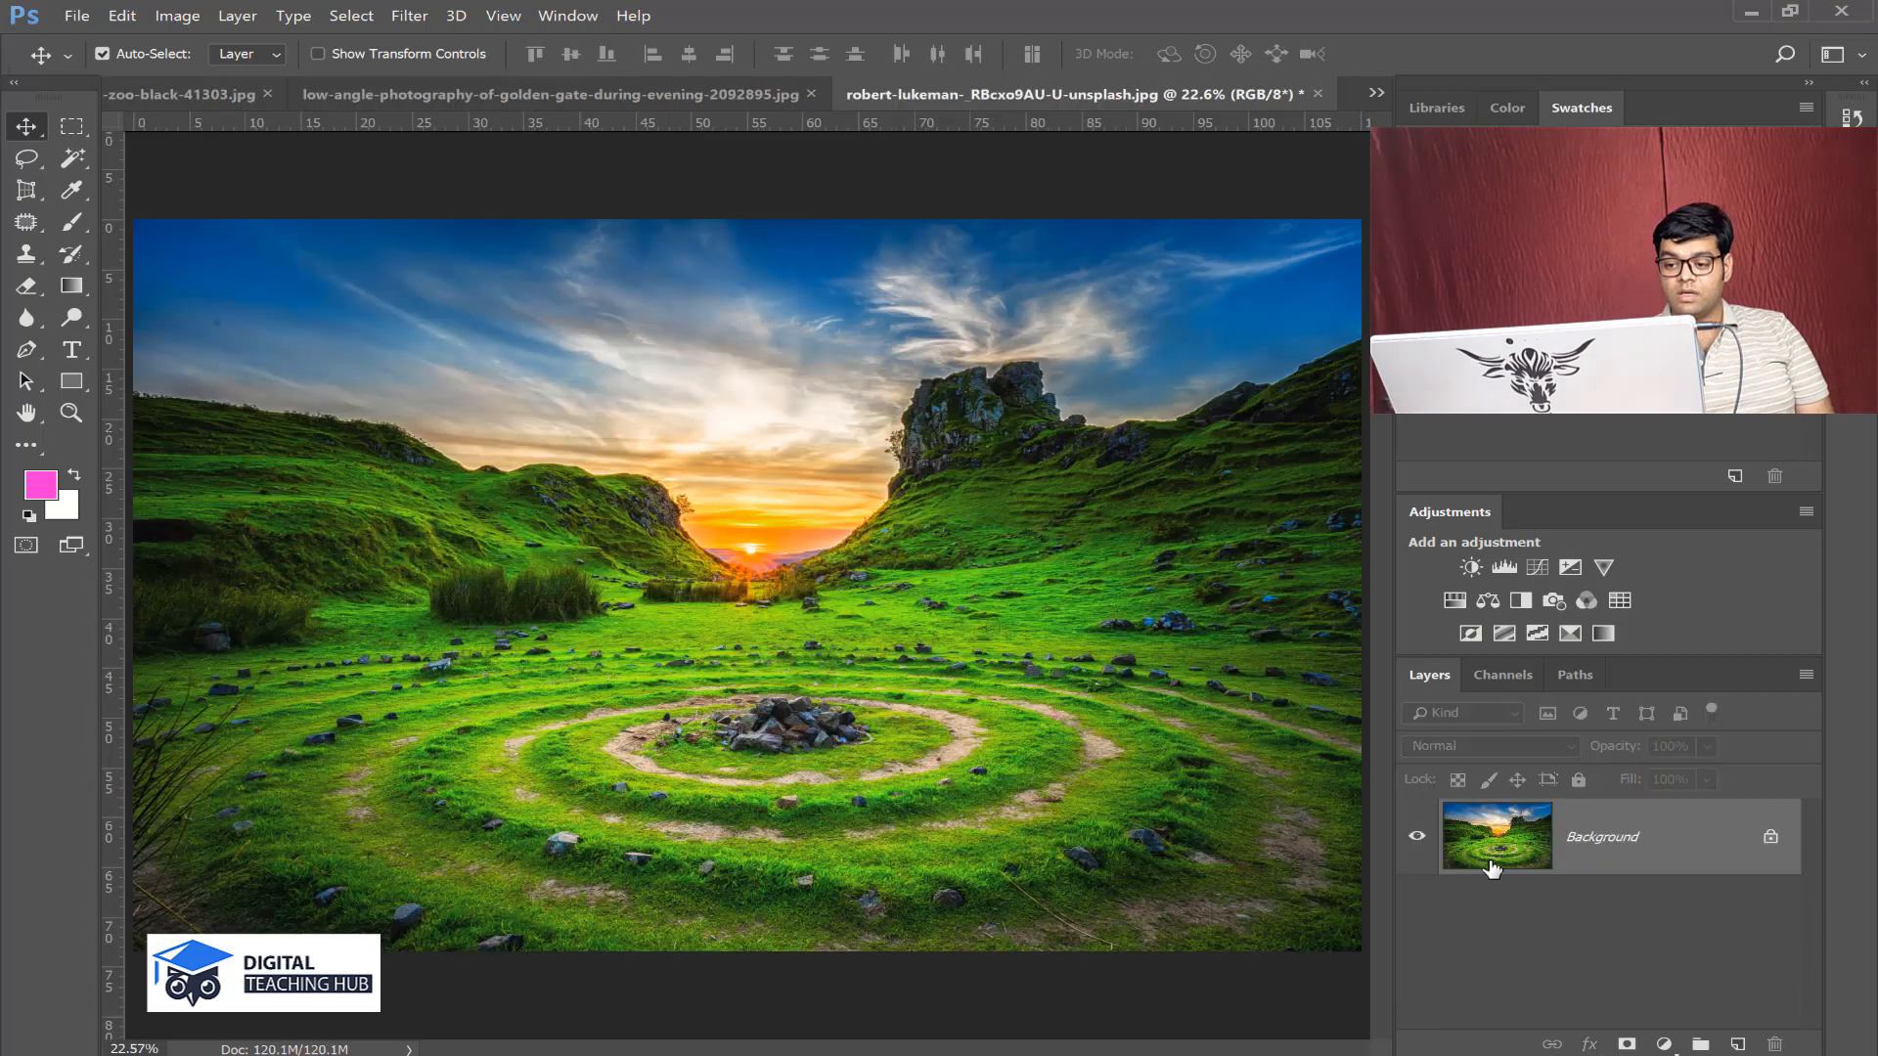
{"action": "key", "text": "ctrl+j"}
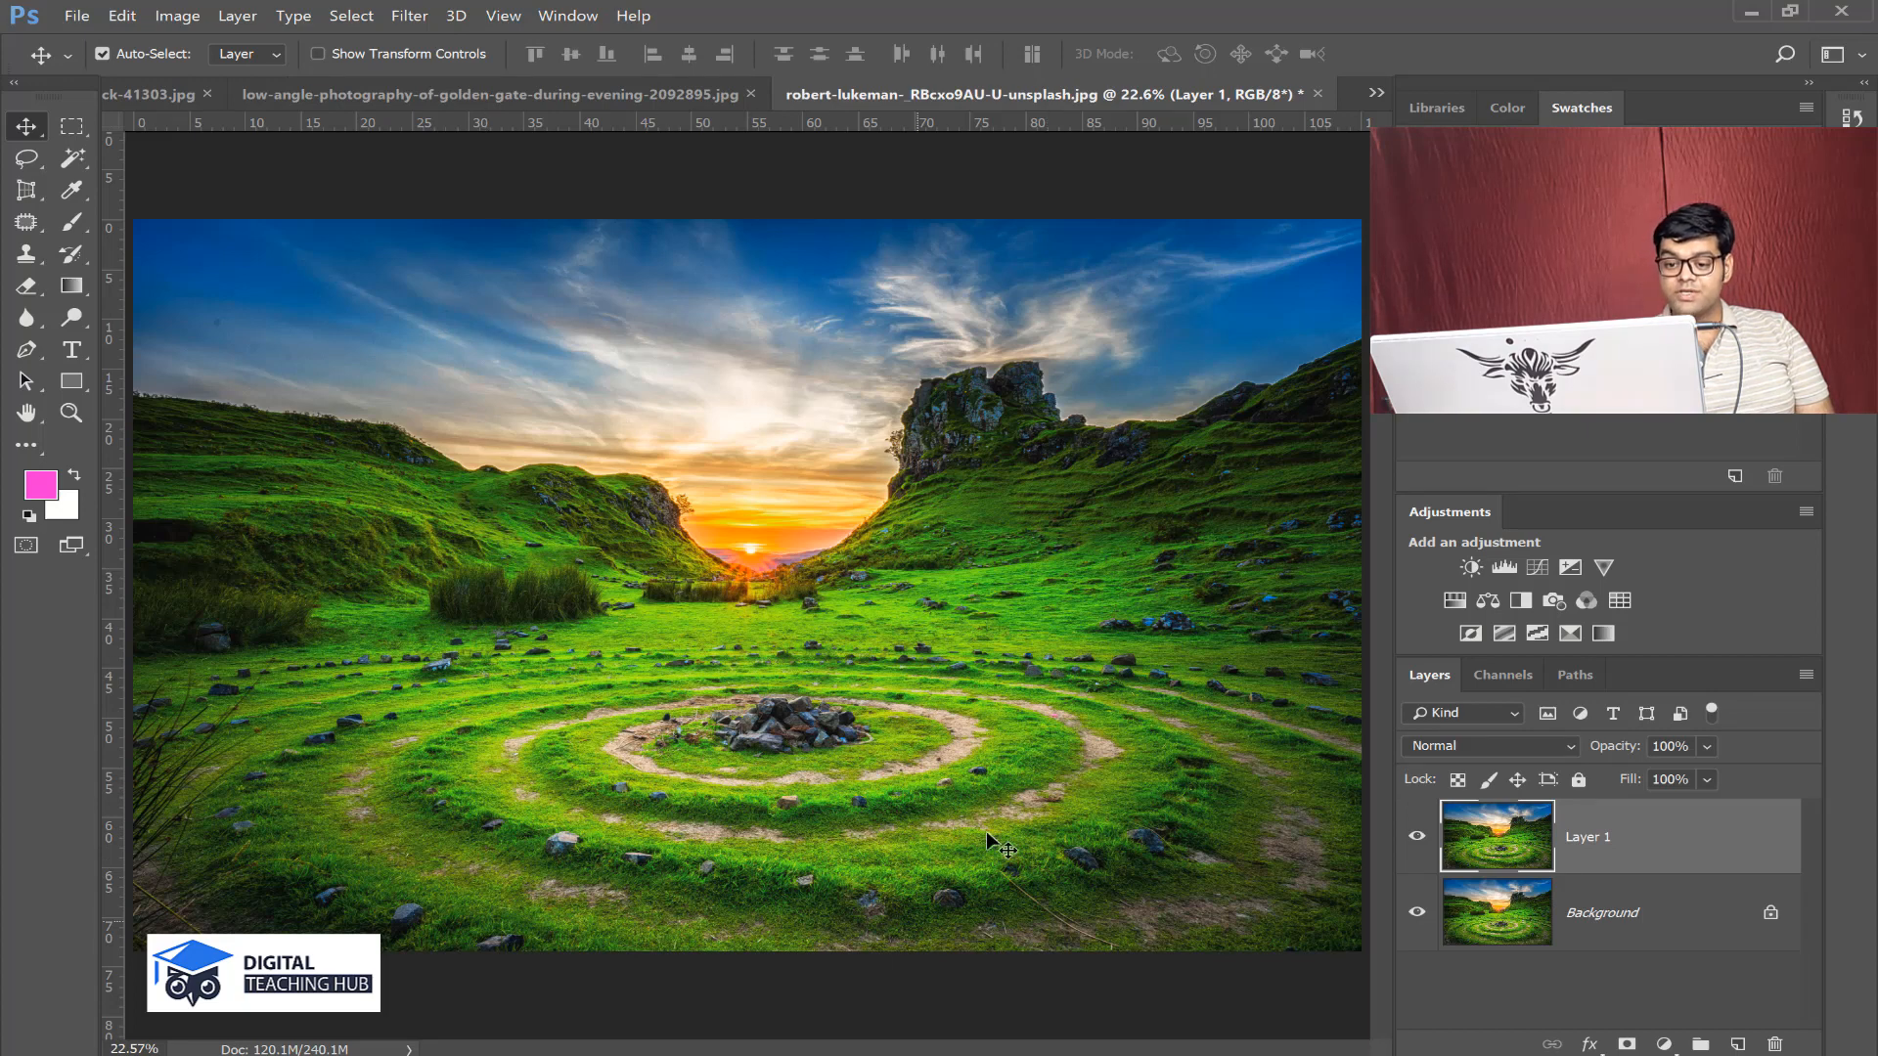
{"action": "left_click", "coordinate": [71, 222]}
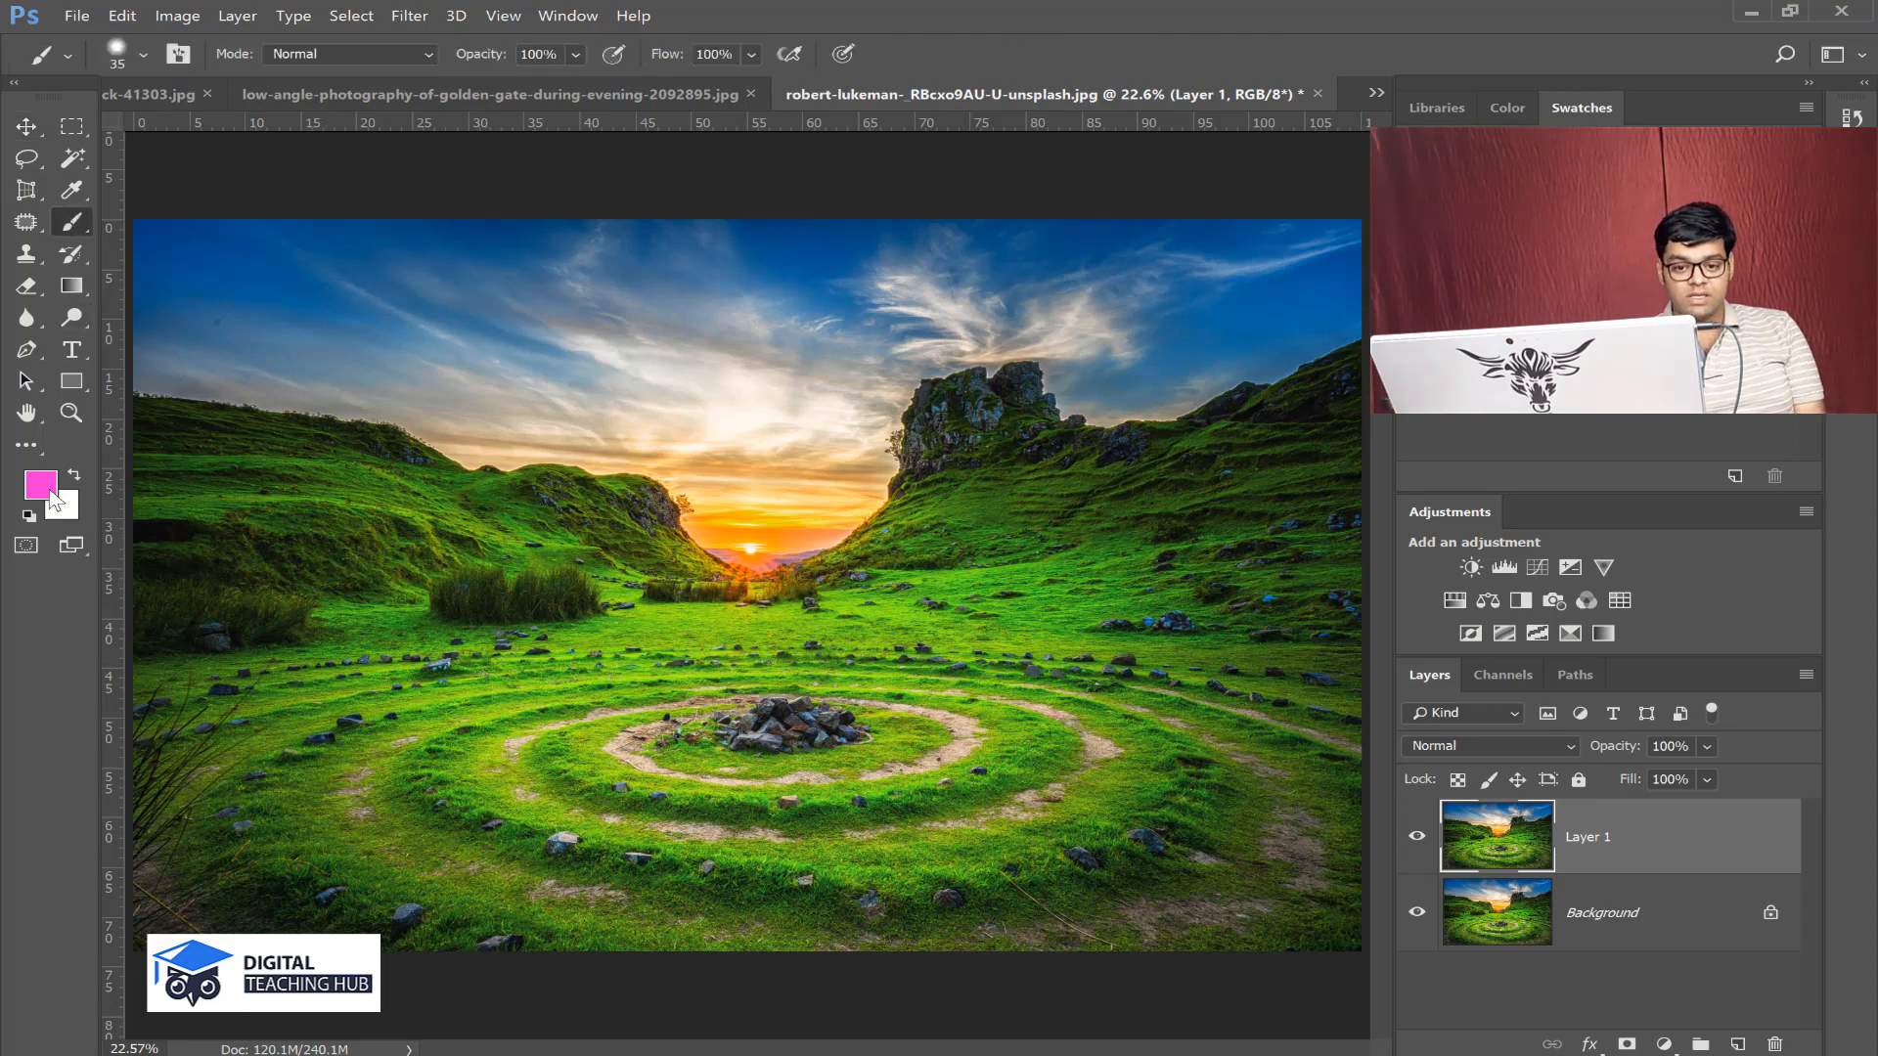
{"action": "left_click", "coordinate": [41, 484]}
{"action": "left_click_drag", "start_coordinate": [970, 478], "coordinate": [965, 509]}
{"action": "left_click", "coordinate": [870, 290]}
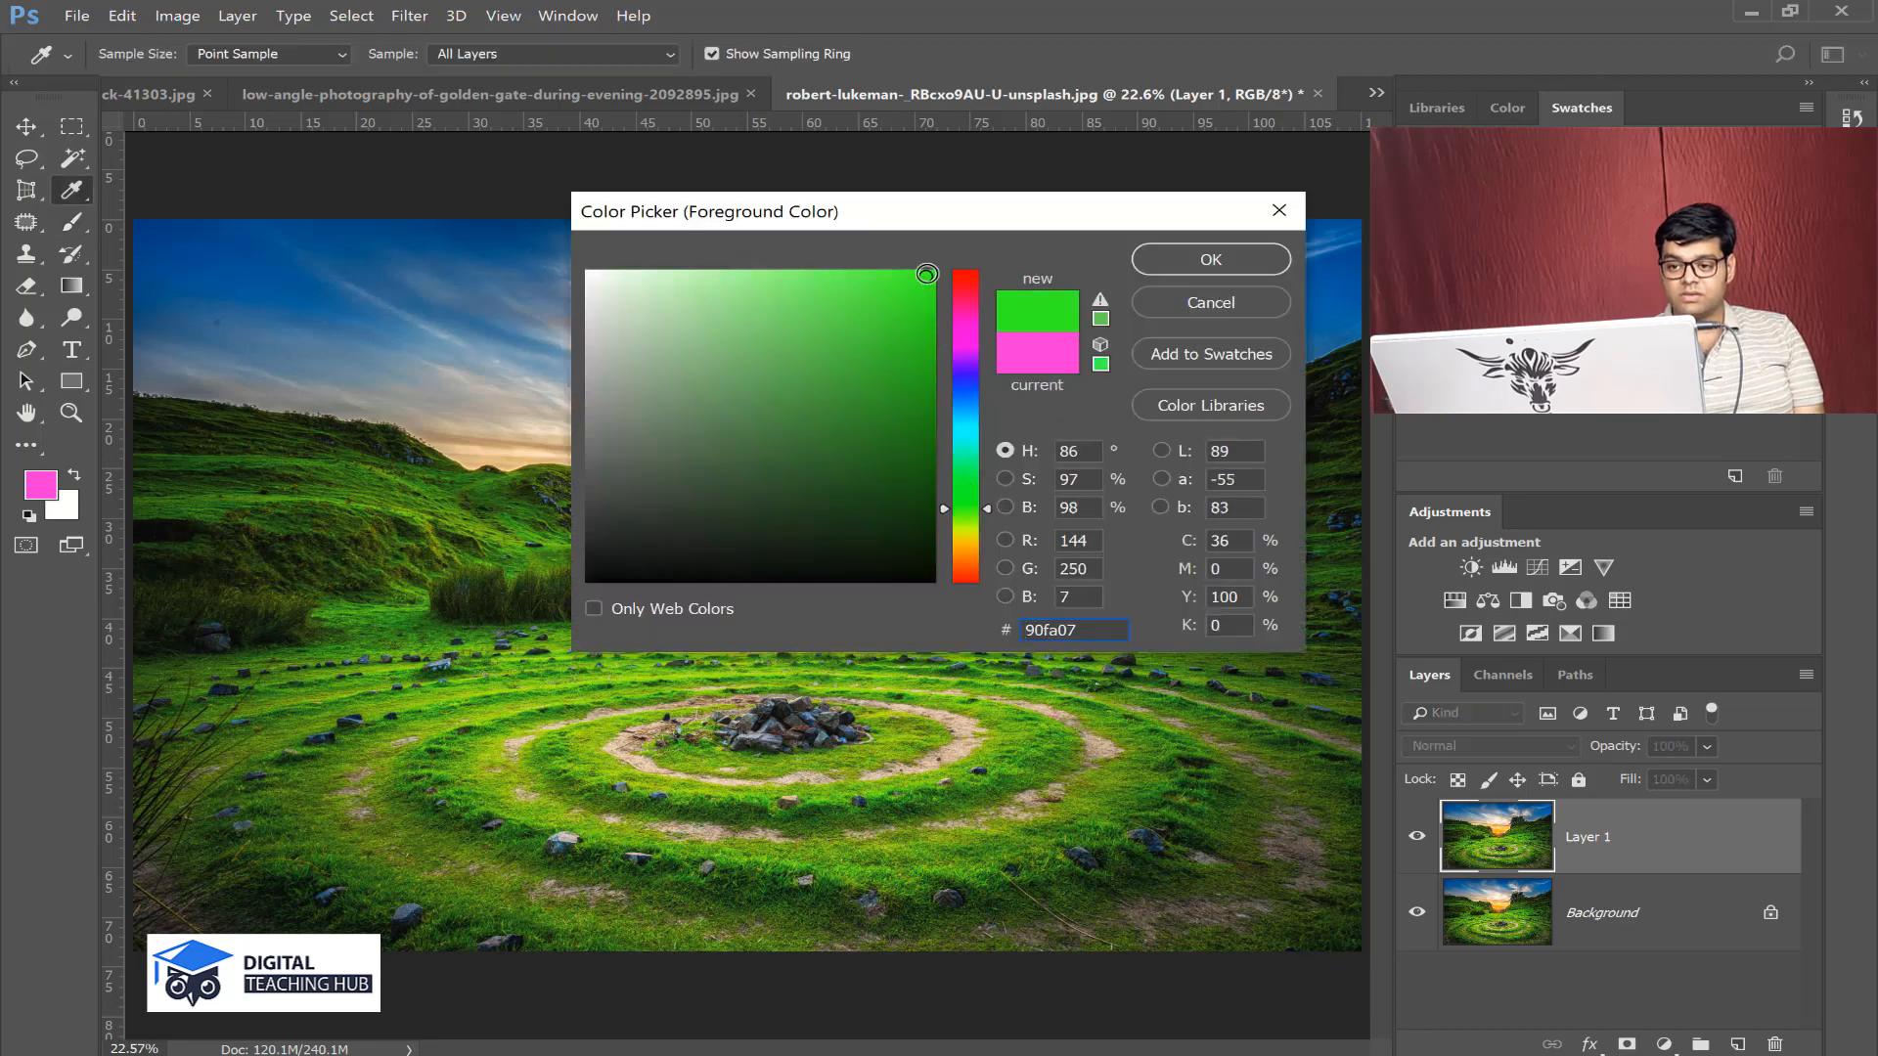
{"action": "left_click", "coordinate": [1210, 259]}
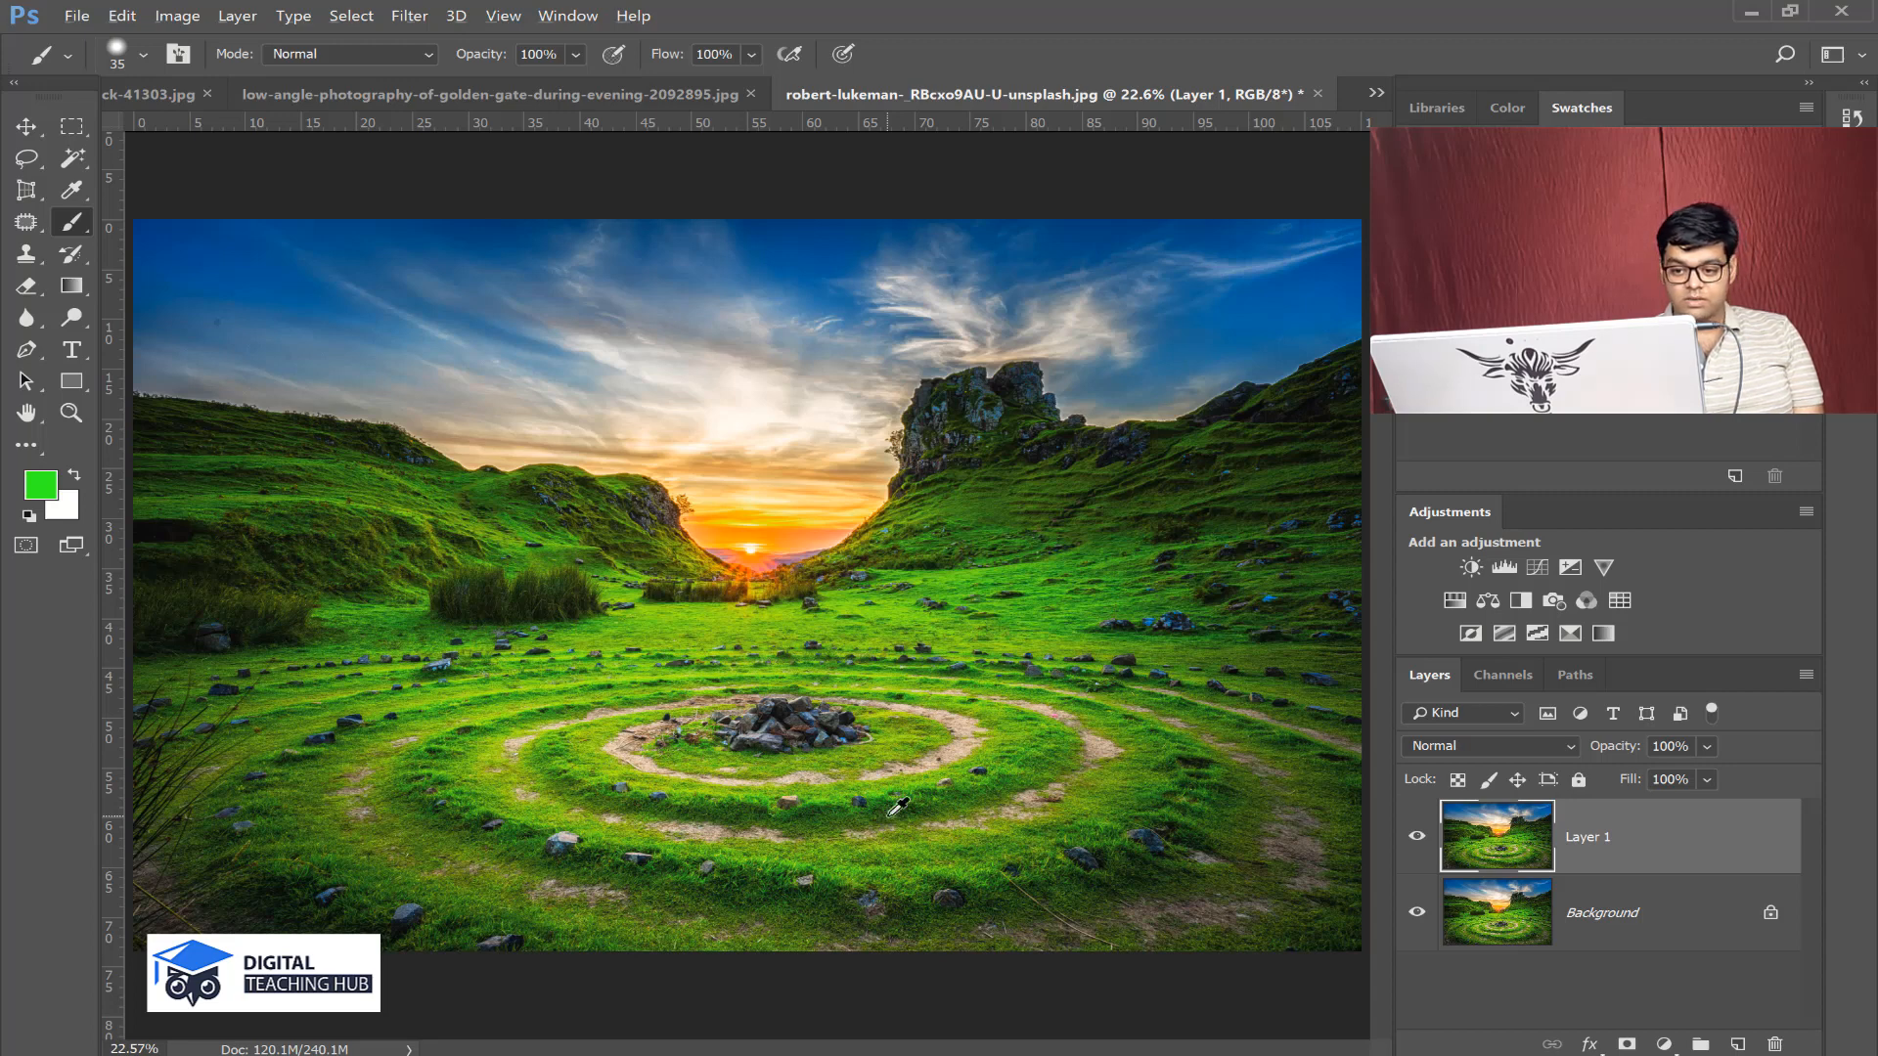
- Paint green over the grass around the stone pile with a 354-pixel brush and blend the painted layer with Hue, comparing before and after
{"action": "left_click_drag", "start_coordinate": [888, 814], "coordinate": [955, 804]}
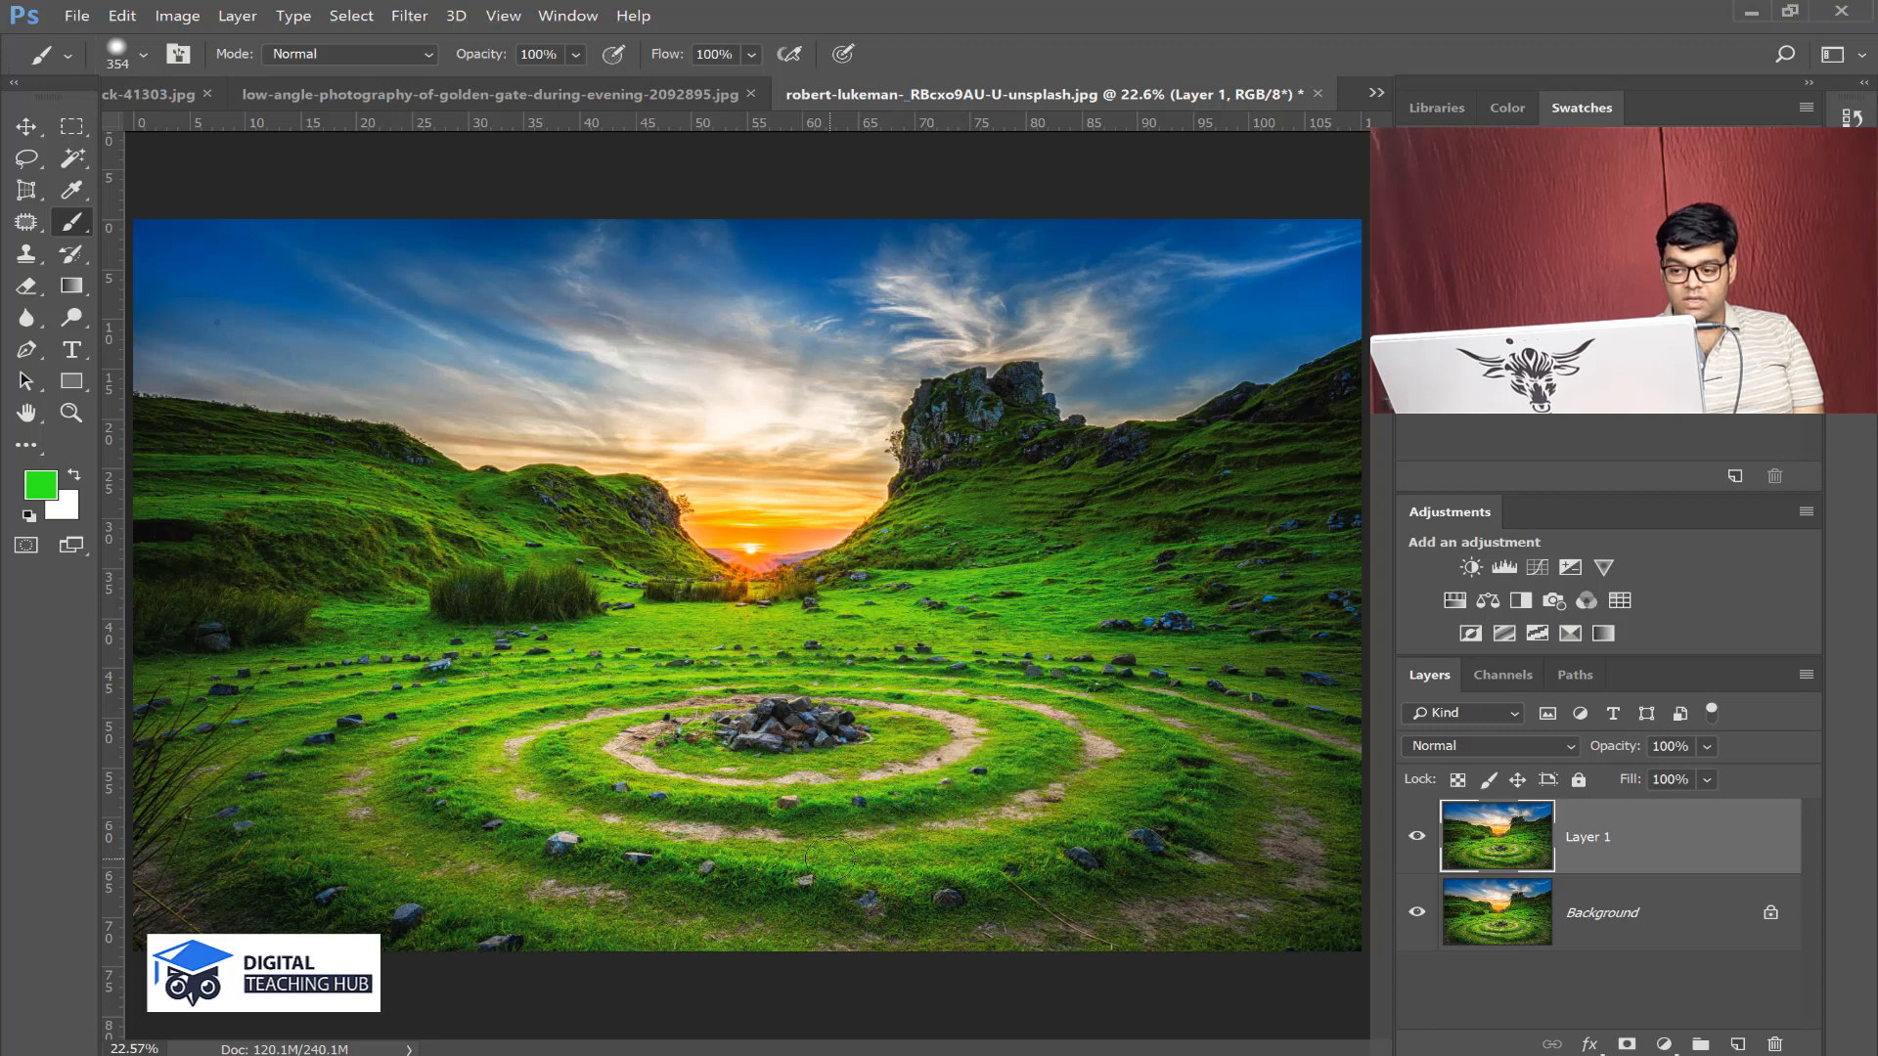
{"action": "mouse_move", "coordinate": [829, 859]}
{"action": "left_mouse_down"}
{"action": "mouse_move", "coordinate": [959, 822]}
{"action": "mouse_move", "coordinate": [929, 841]}
{"action": "mouse_move", "coordinate": [953, 854]}
{"action": "mouse_move", "coordinate": [1056, 767]}
{"action": "mouse_move", "coordinate": [1076, 724]}
{"action": "mouse_move", "coordinate": [1105, 773]}
{"action": "mouse_move", "coordinate": [861, 657]}
{"action": "mouse_move", "coordinate": [684, 665]}
{"action": "mouse_move", "coordinate": [577, 753]}
{"action": "mouse_move", "coordinate": [782, 821]}
{"action": "mouse_move", "coordinate": [577, 782]}
{"action": "mouse_move", "coordinate": [518, 723]}
{"action": "mouse_move", "coordinate": [528, 847]}
{"action": "mouse_move", "coordinate": [586, 870]}
{"action": "mouse_move", "coordinate": [831, 924]}
{"action": "mouse_move", "coordinate": [890, 873]}
{"action": "mouse_move", "coordinate": [1173, 880]}
{"action": "mouse_move", "coordinate": [753, 616]}
{"action": "mouse_move", "coordinate": [391, 783]}
{"action": "mouse_move", "coordinate": [1162, 768]}
{"action": "mouse_move", "coordinate": [1174, 880]}
{"action": "left_mouse_up"}
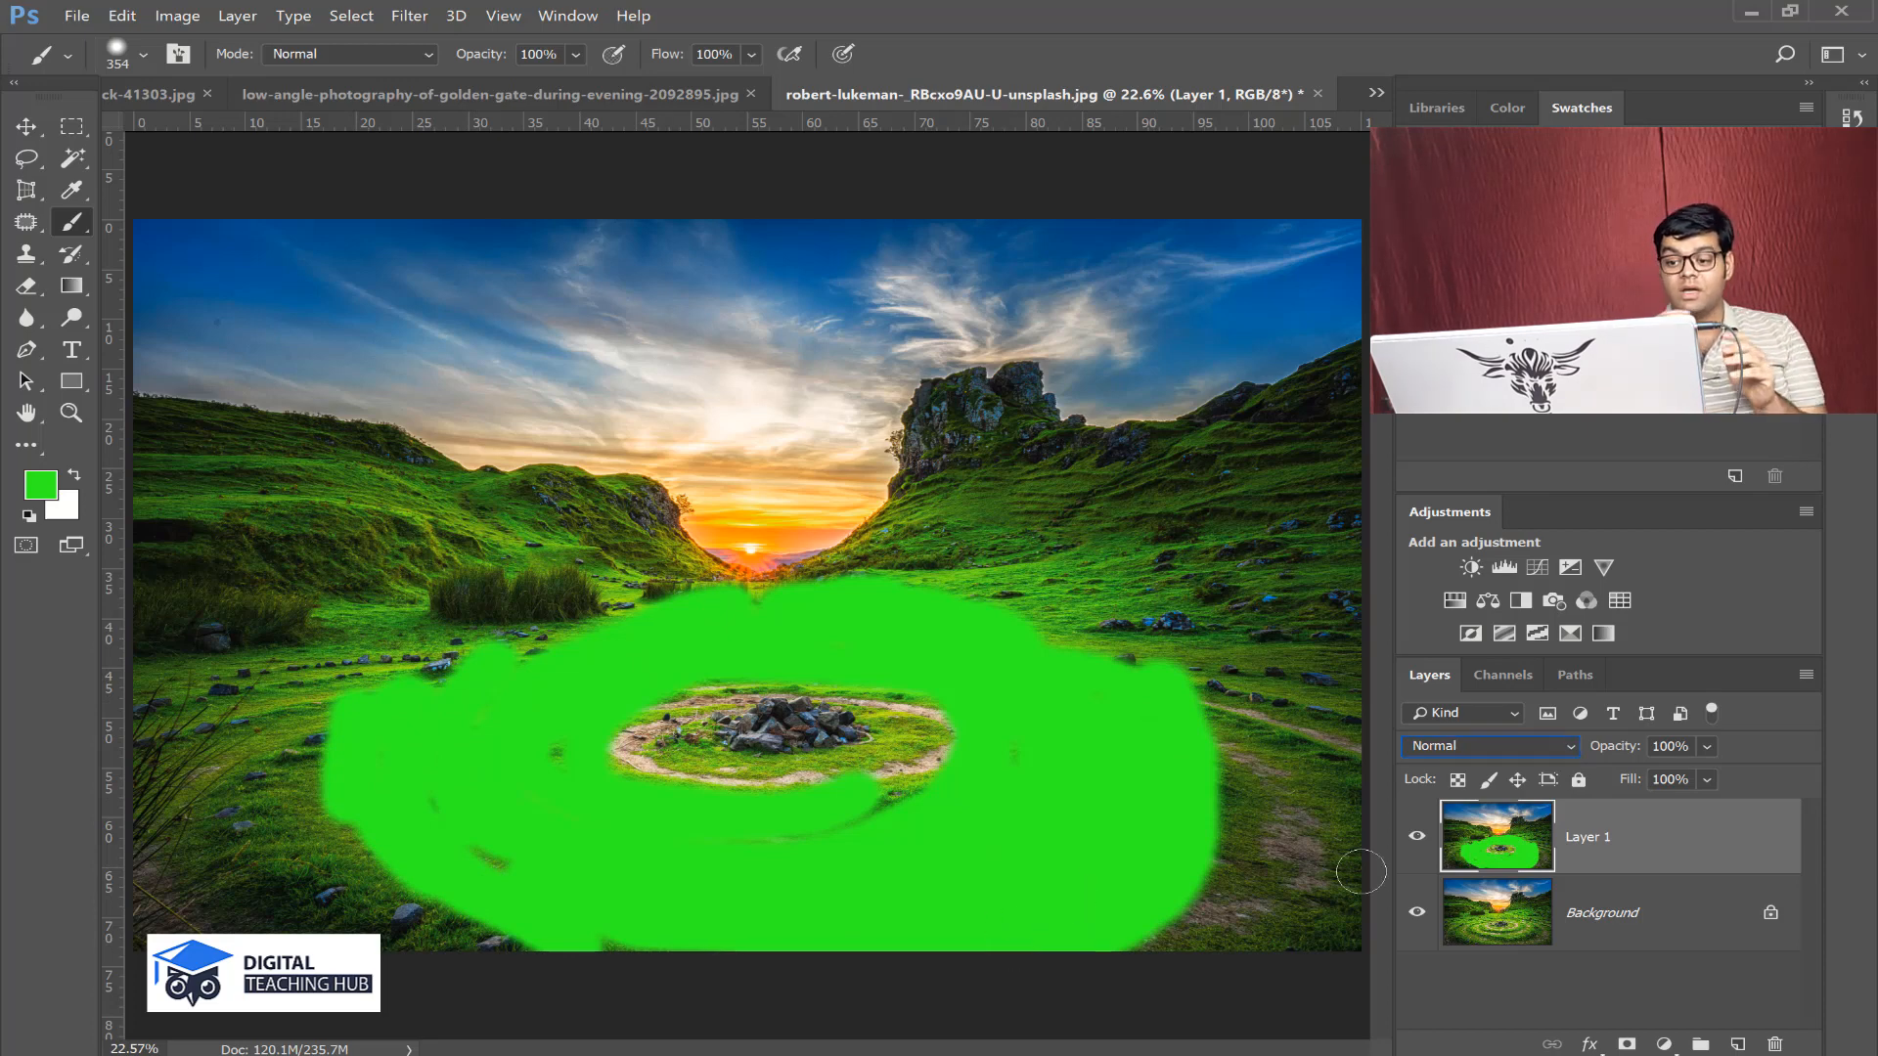
{"action": "left_click", "coordinate": [1504, 743]}
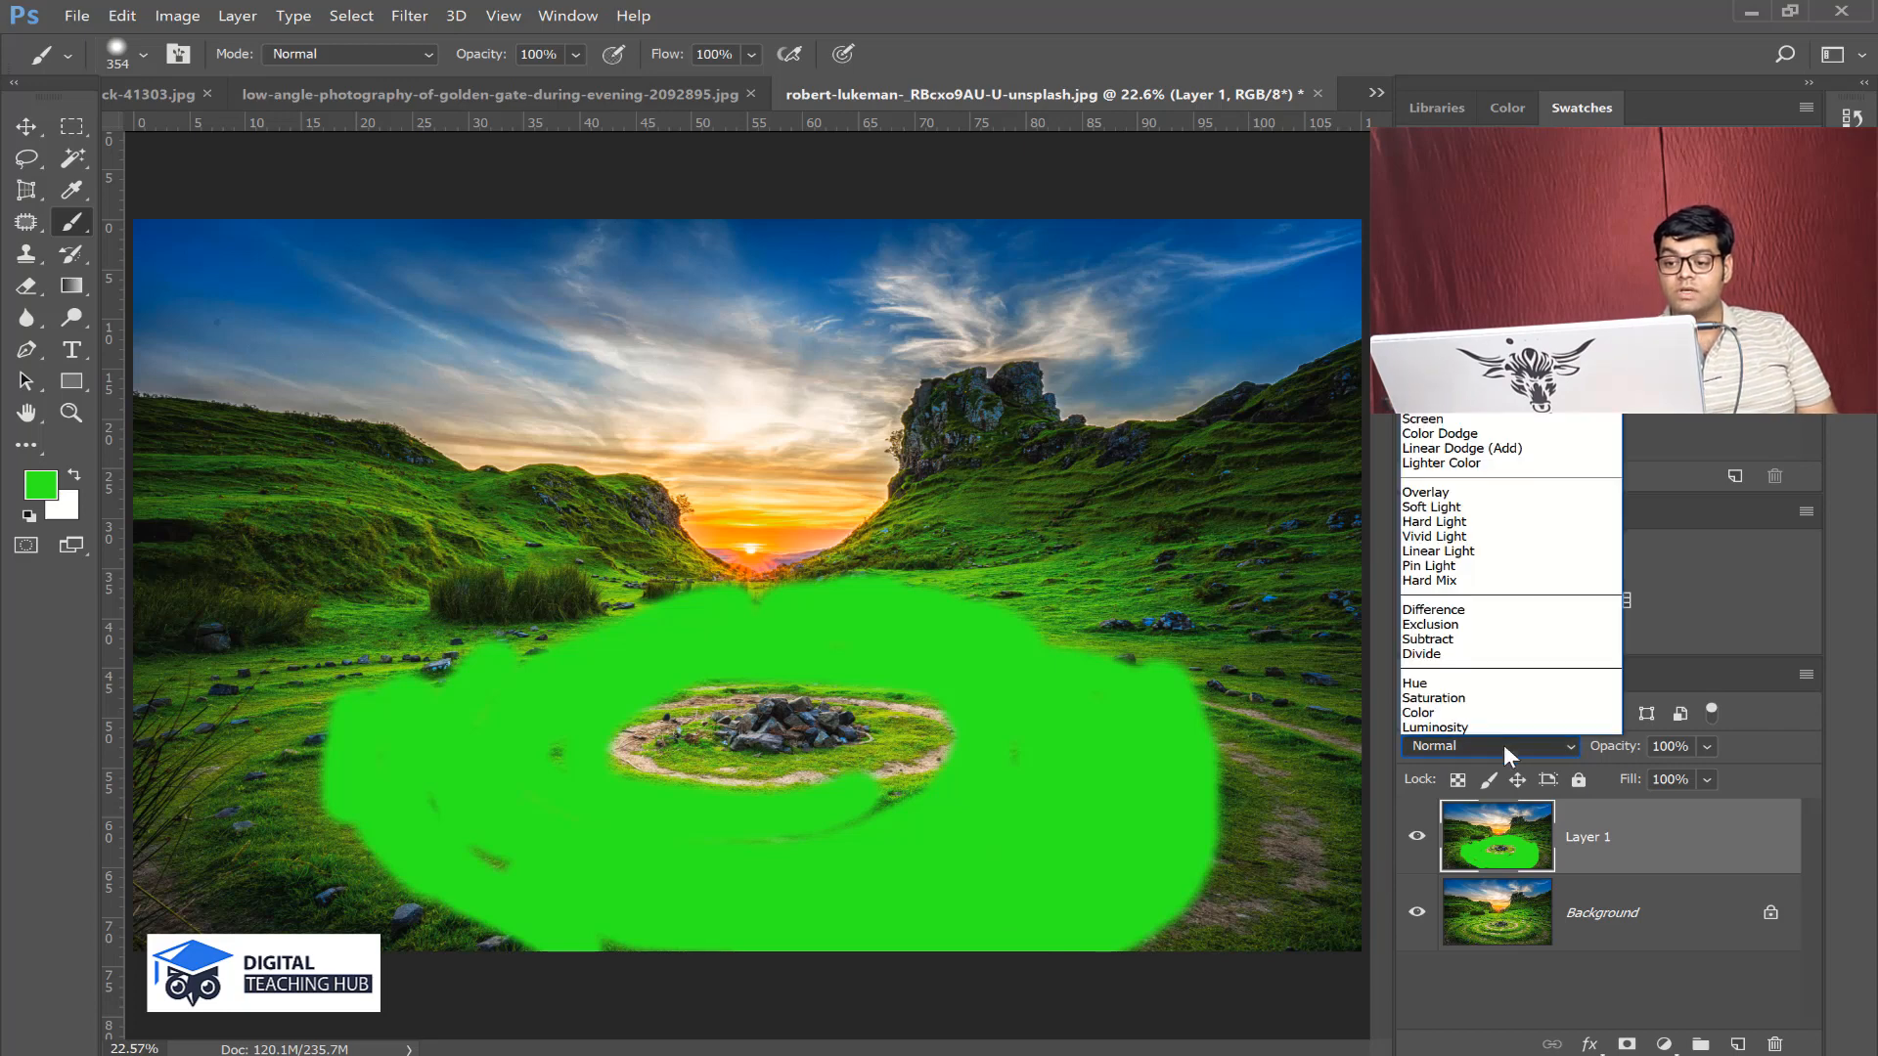
{"action": "left_click", "coordinate": [1507, 683]}
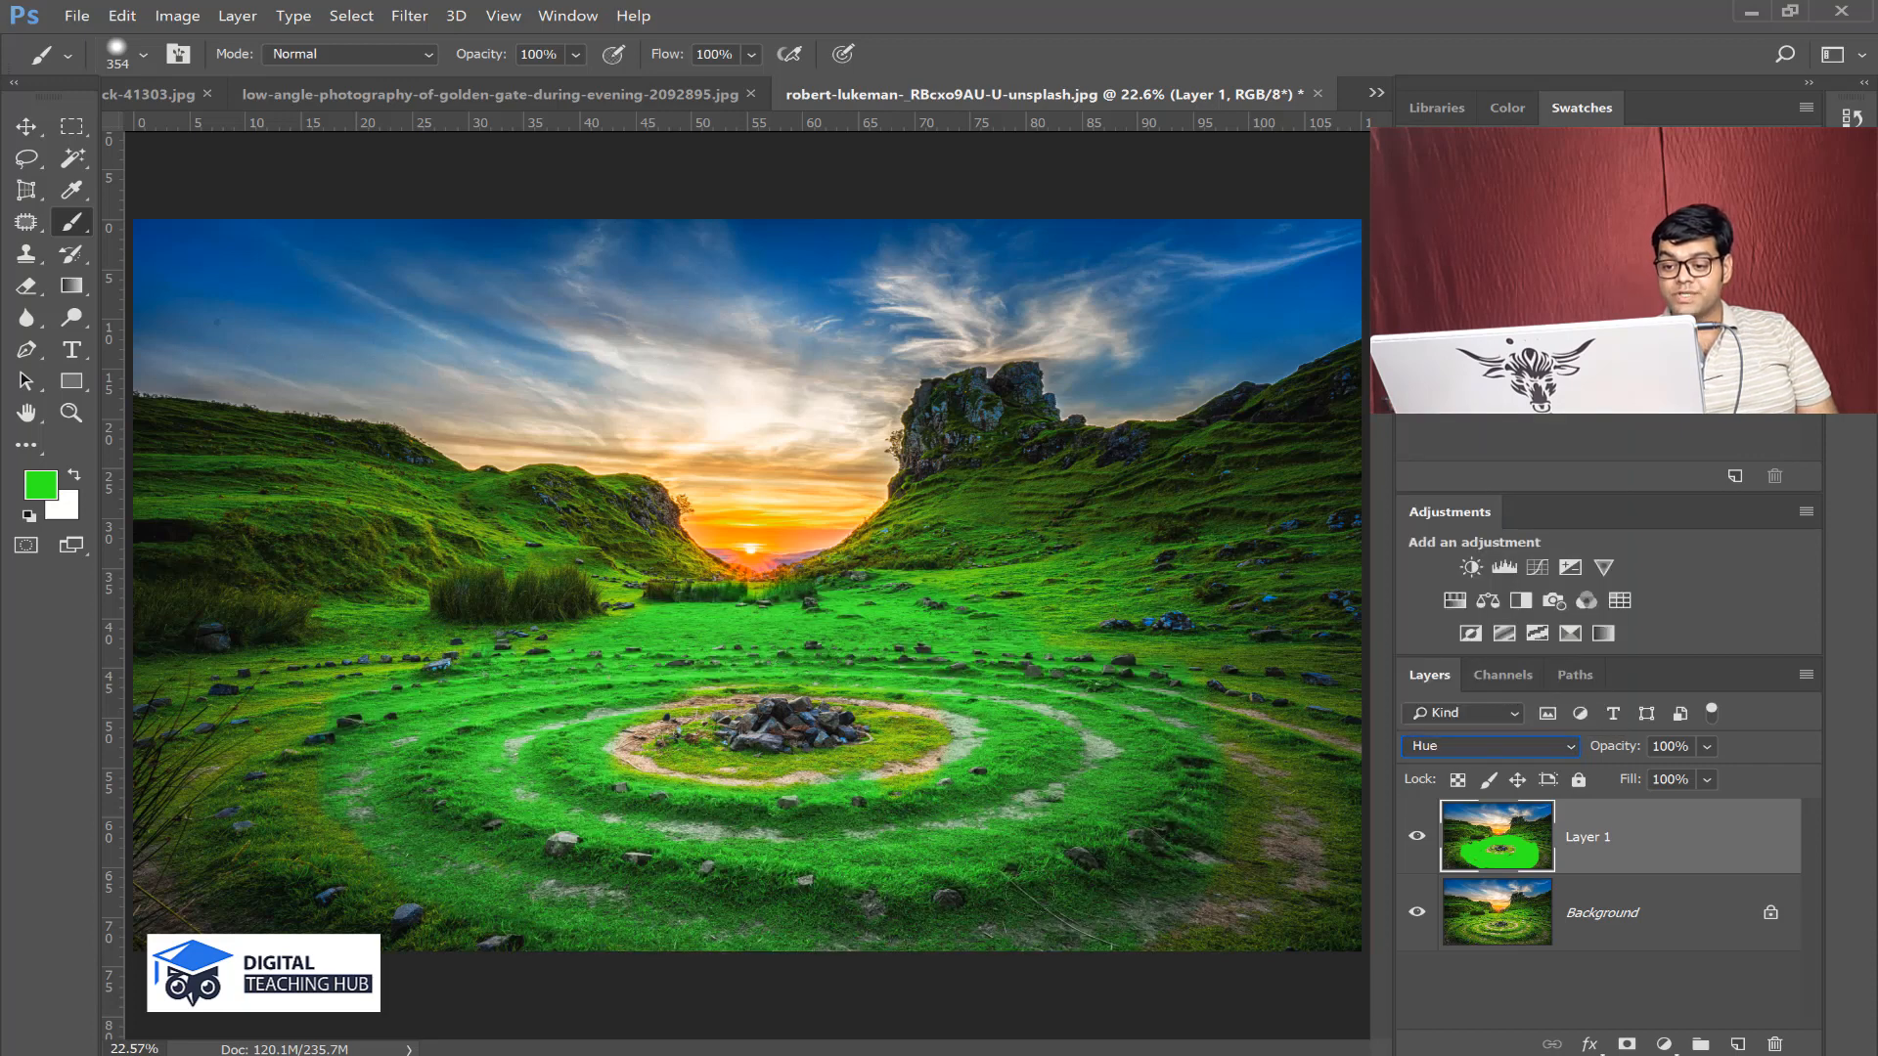
{"action": "left_click", "coordinate": [1415, 836]}
{"action": "left_click", "coordinate": [1415, 837]}
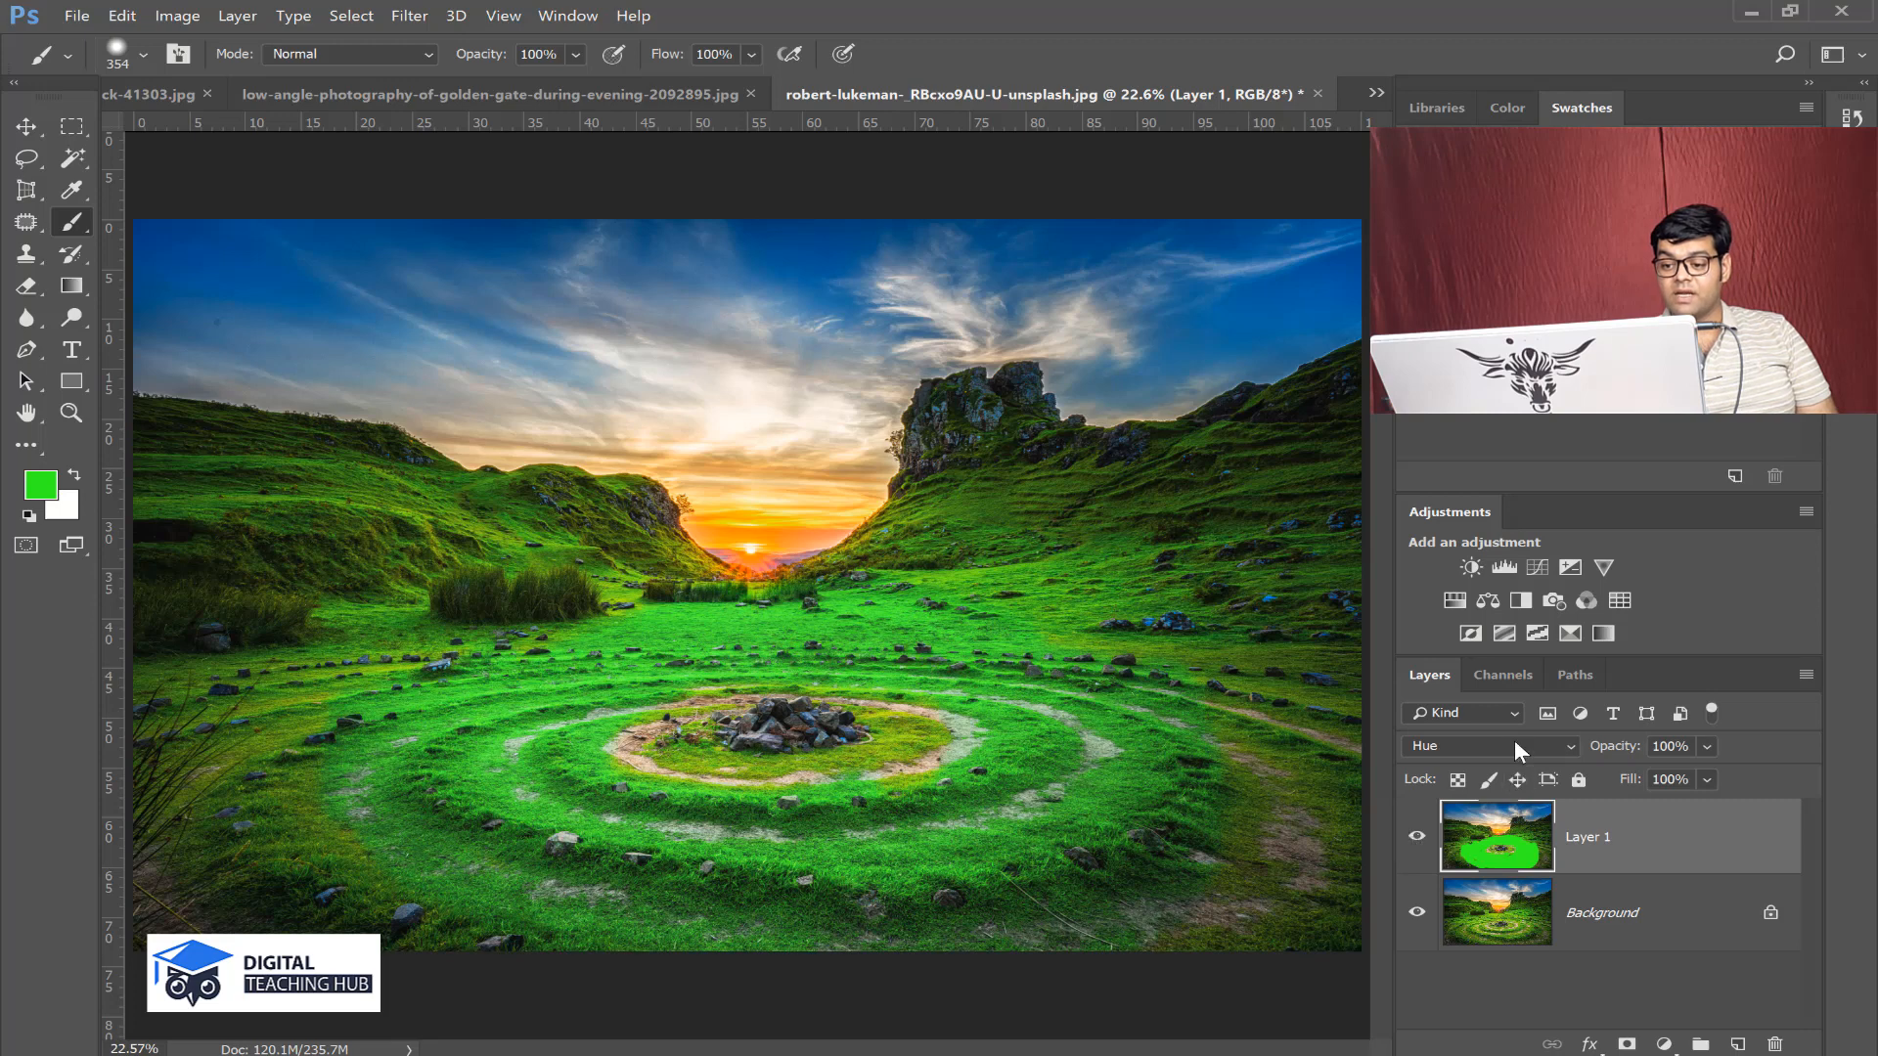
- Try the Saturation, Color and Luminosity blend modes on the green-painted layer and return it to Hue
{"action": "left_click", "coordinate": [1514, 740]}
{"action": "left_click", "coordinate": [1498, 694]}
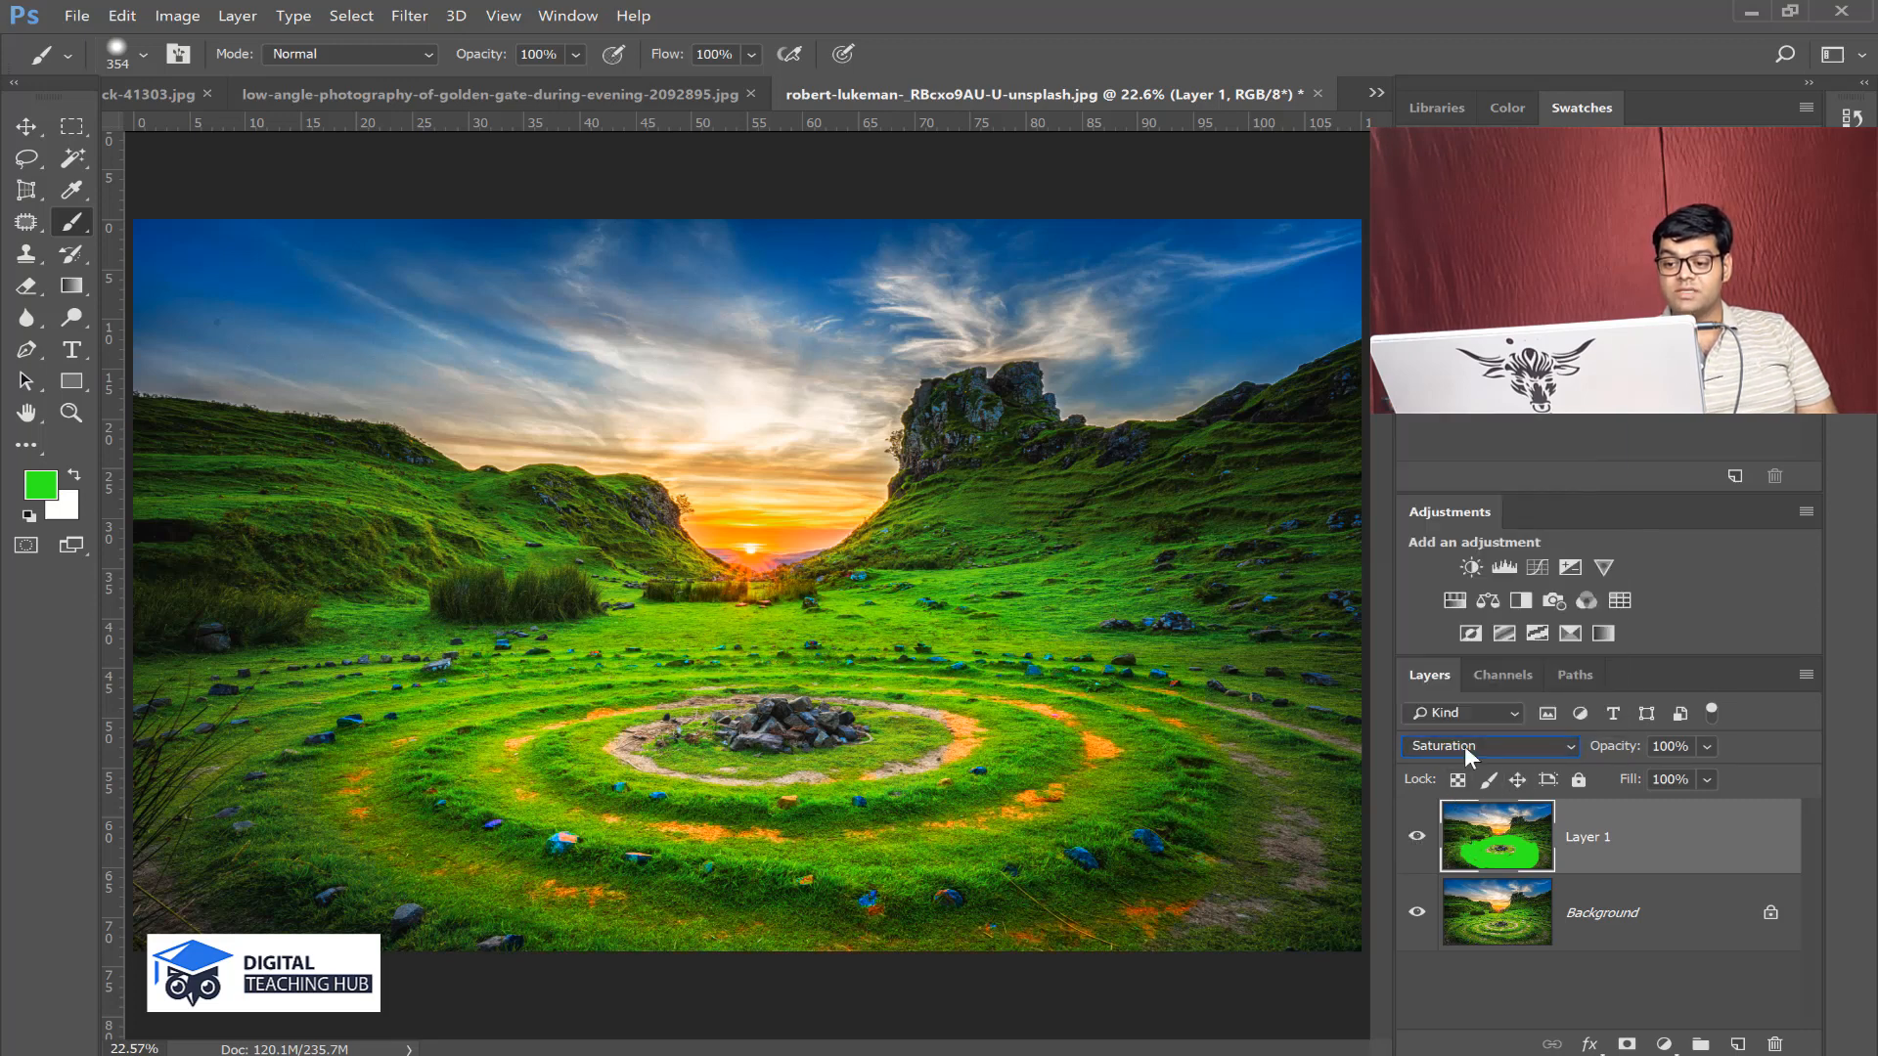
{"action": "left_click", "coordinate": [1464, 745]}
{"action": "left_click", "coordinate": [1463, 710]}
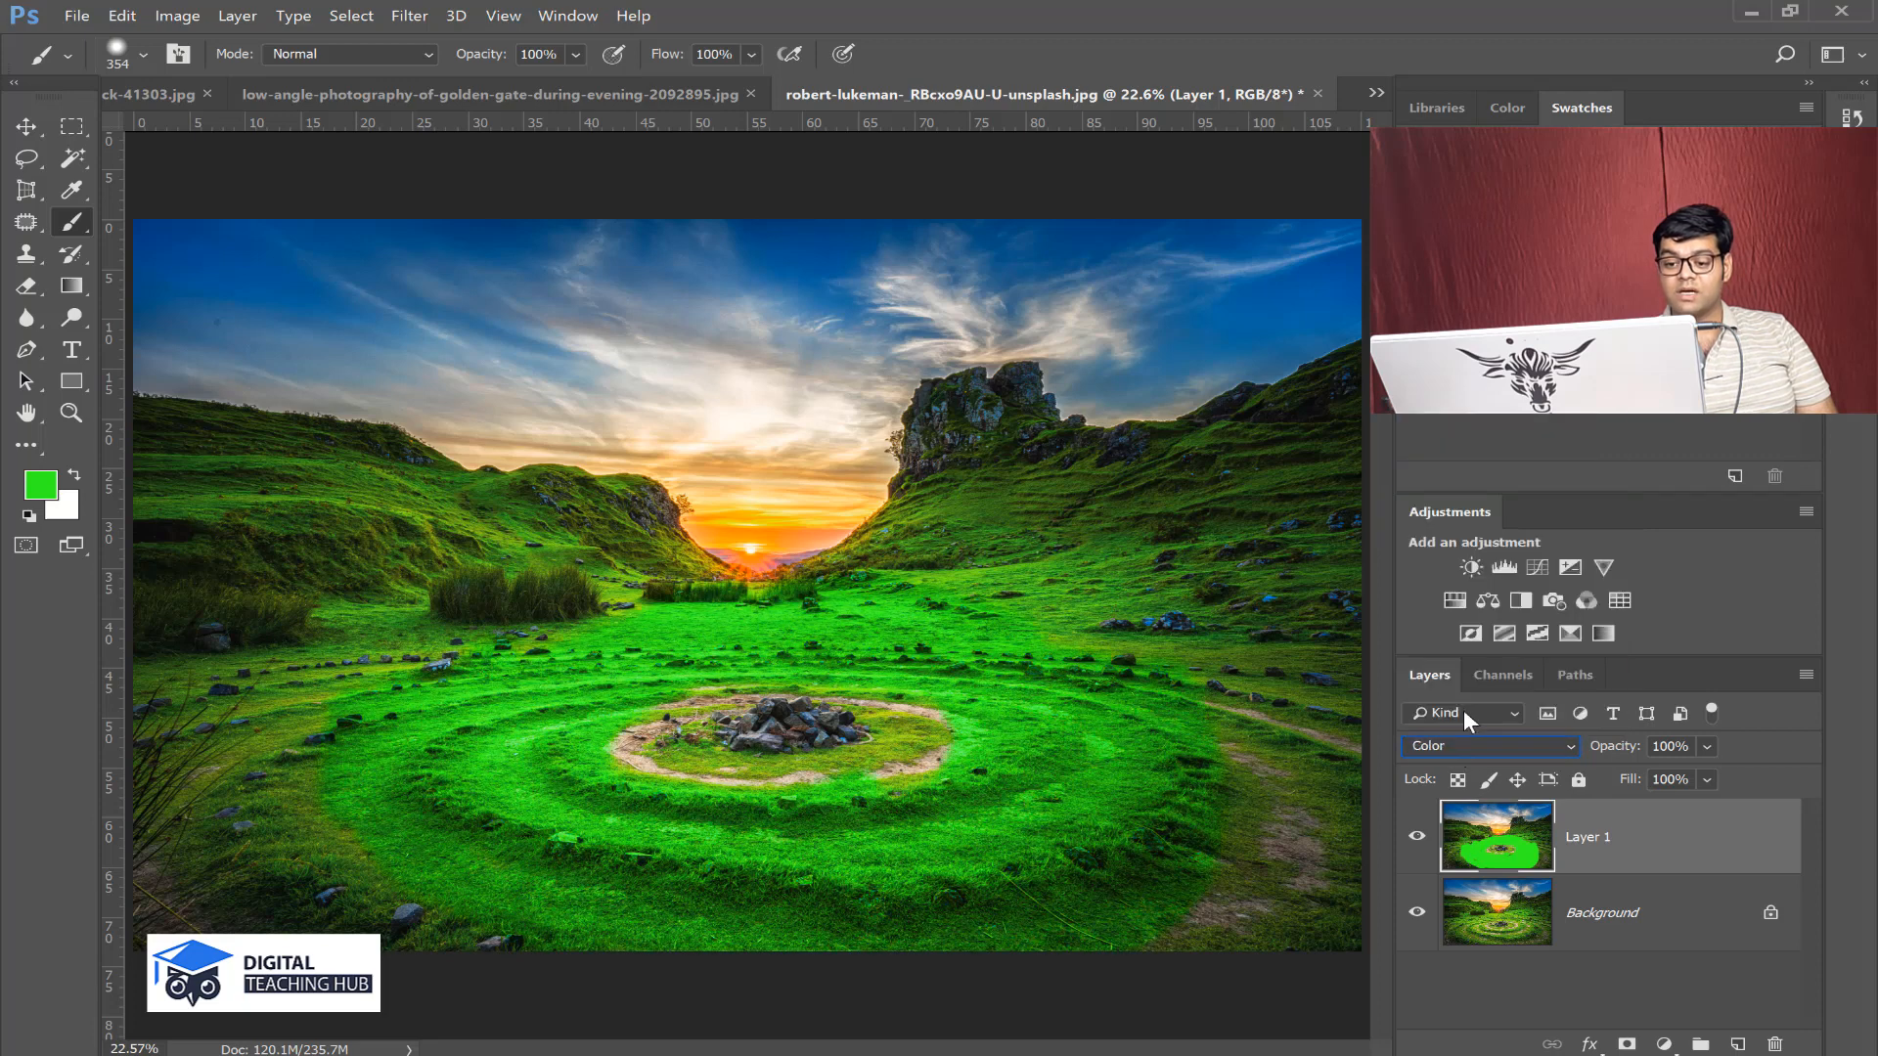
{"action": "left_click", "coordinate": [1473, 747]}
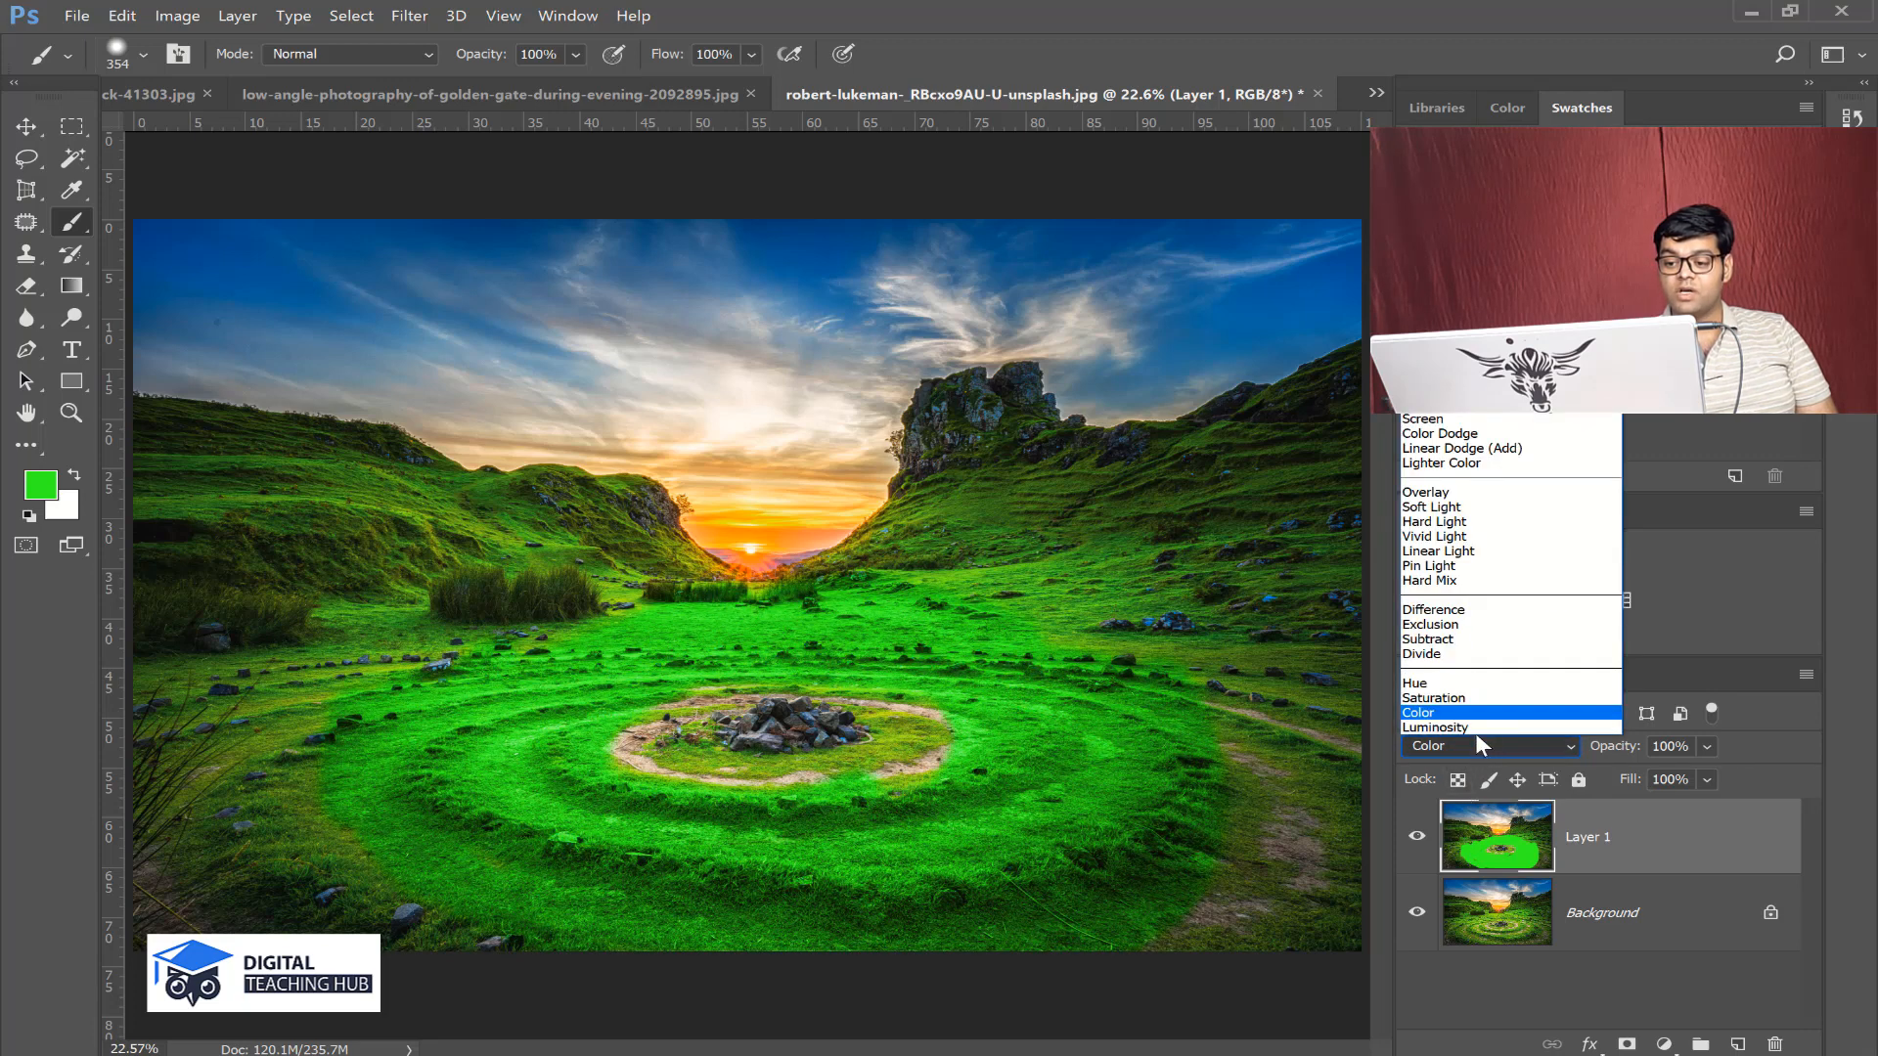
{"action": "left_click", "coordinate": [1475, 728]}
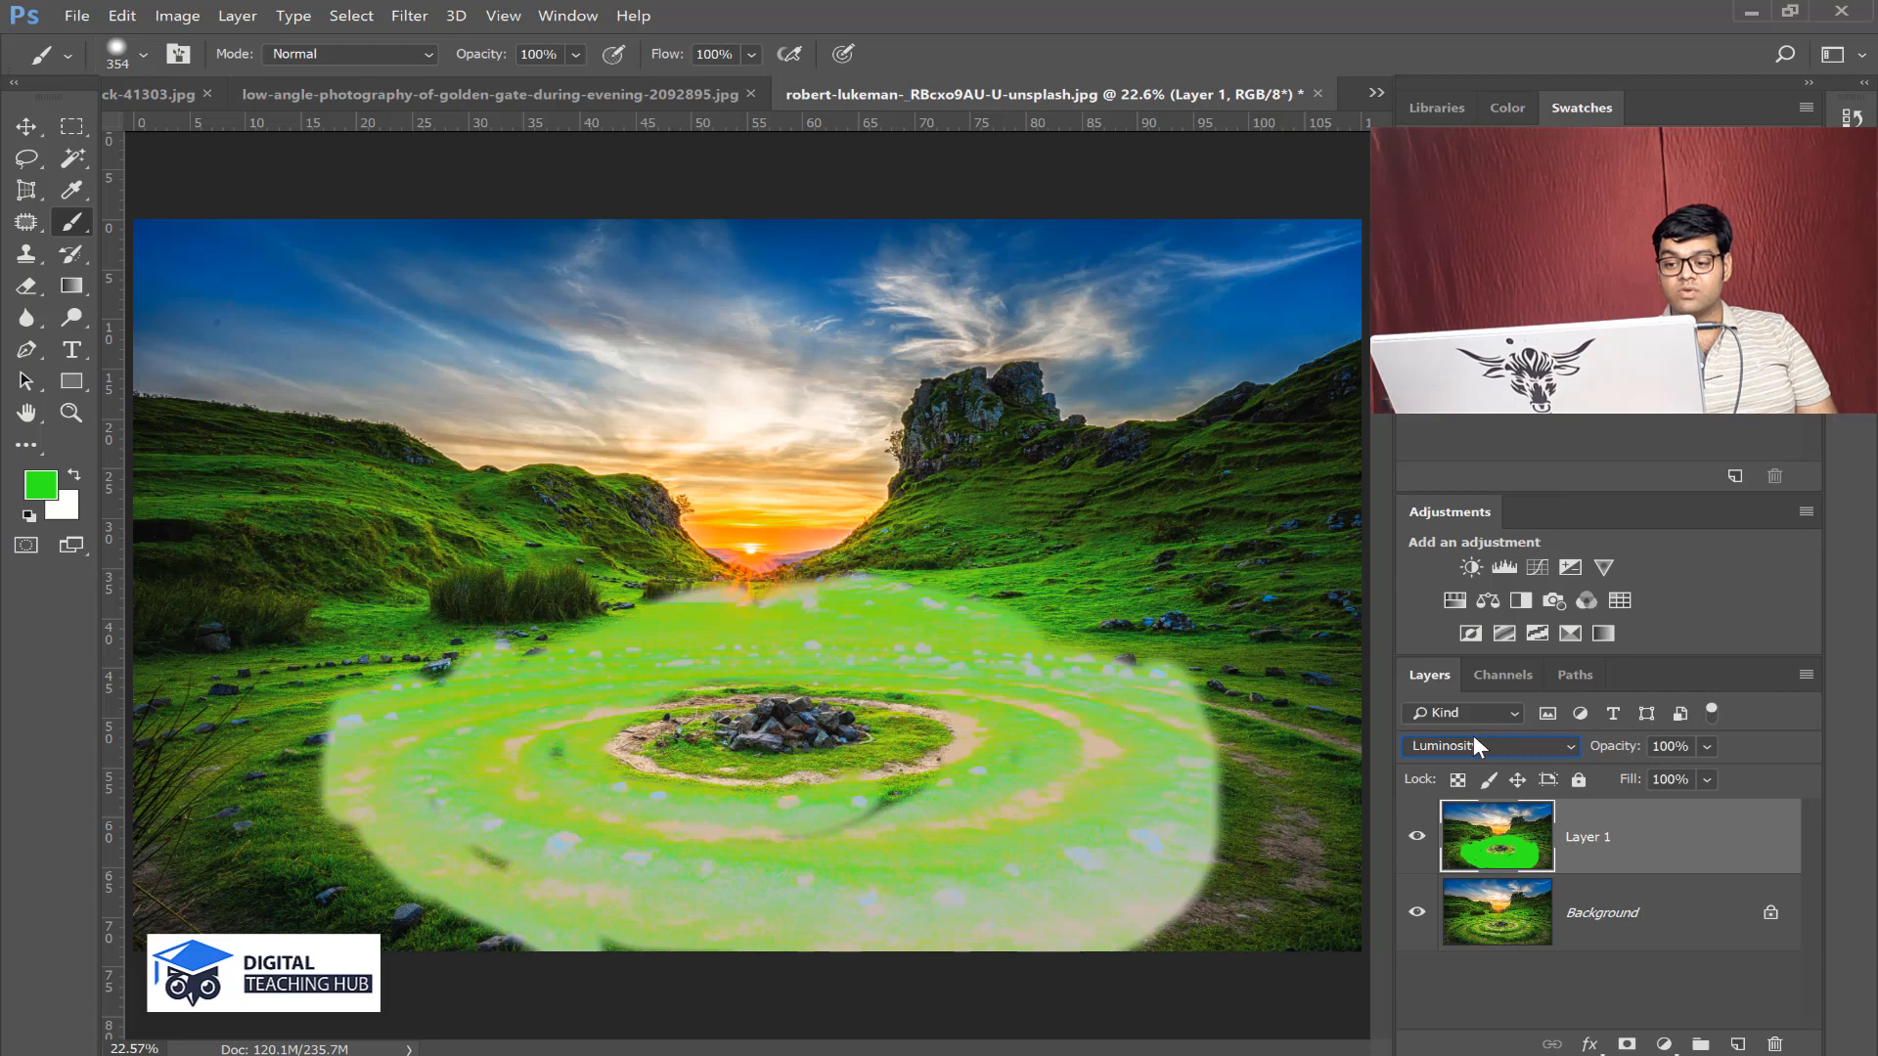
{"action": "left_click", "coordinate": [1475, 747]}
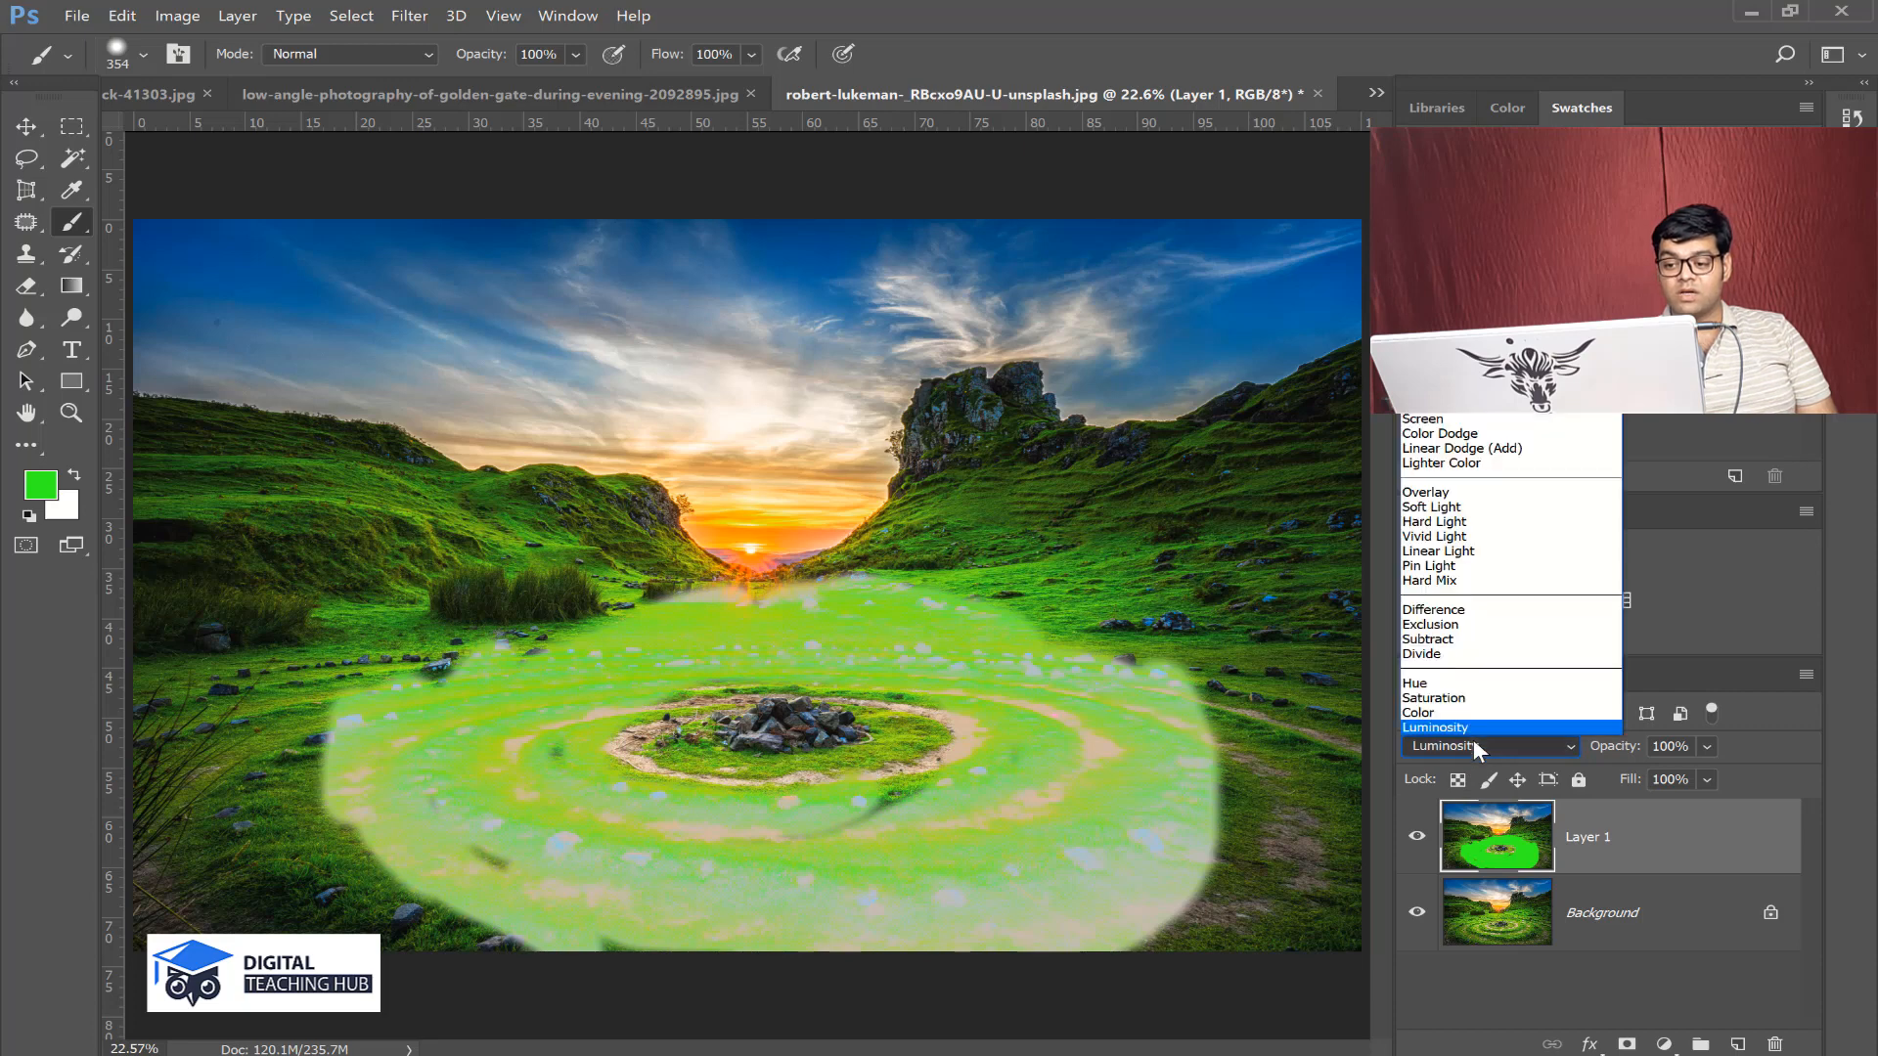
{"action": "left_click", "coordinate": [1469, 683]}
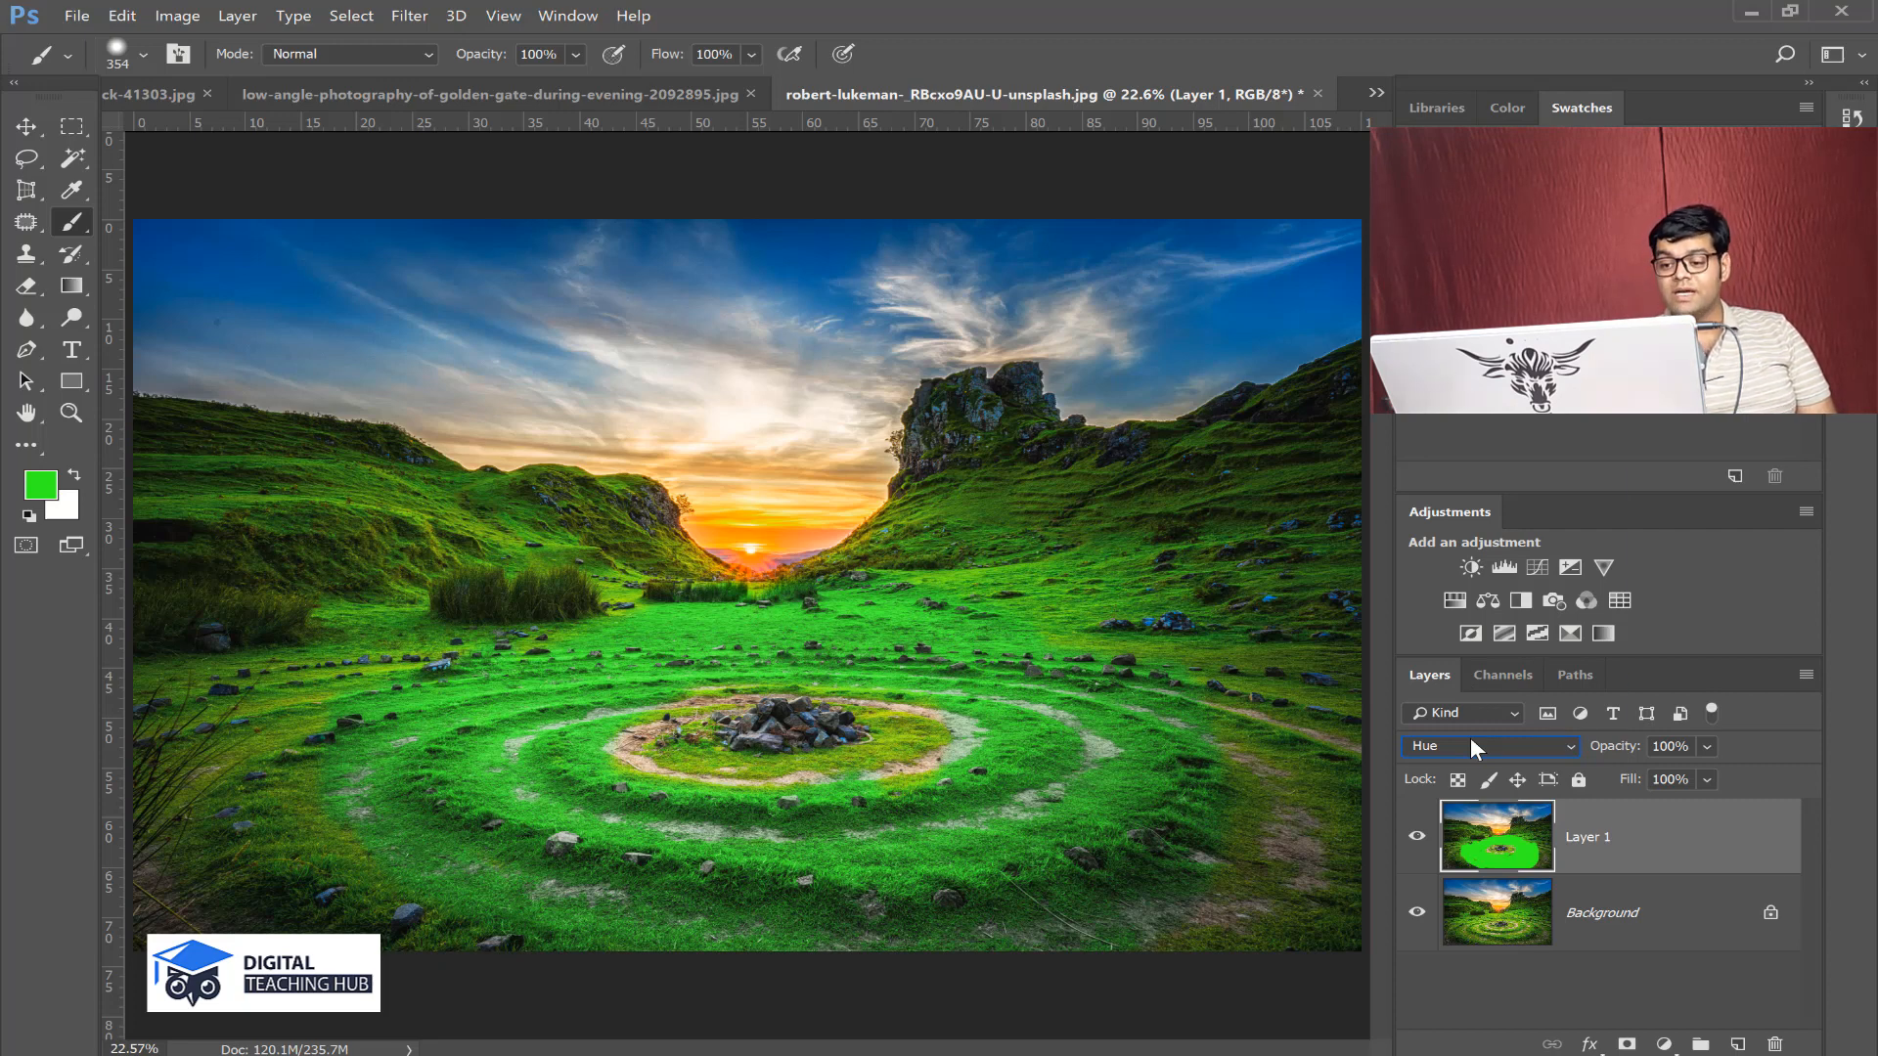
- Compare Saturation with Hue once more on the painted layer and delete that layer from the landscape photo
{"action": "left_click", "coordinate": [1472, 743]}
{"action": "left_click", "coordinate": [1475, 699]}
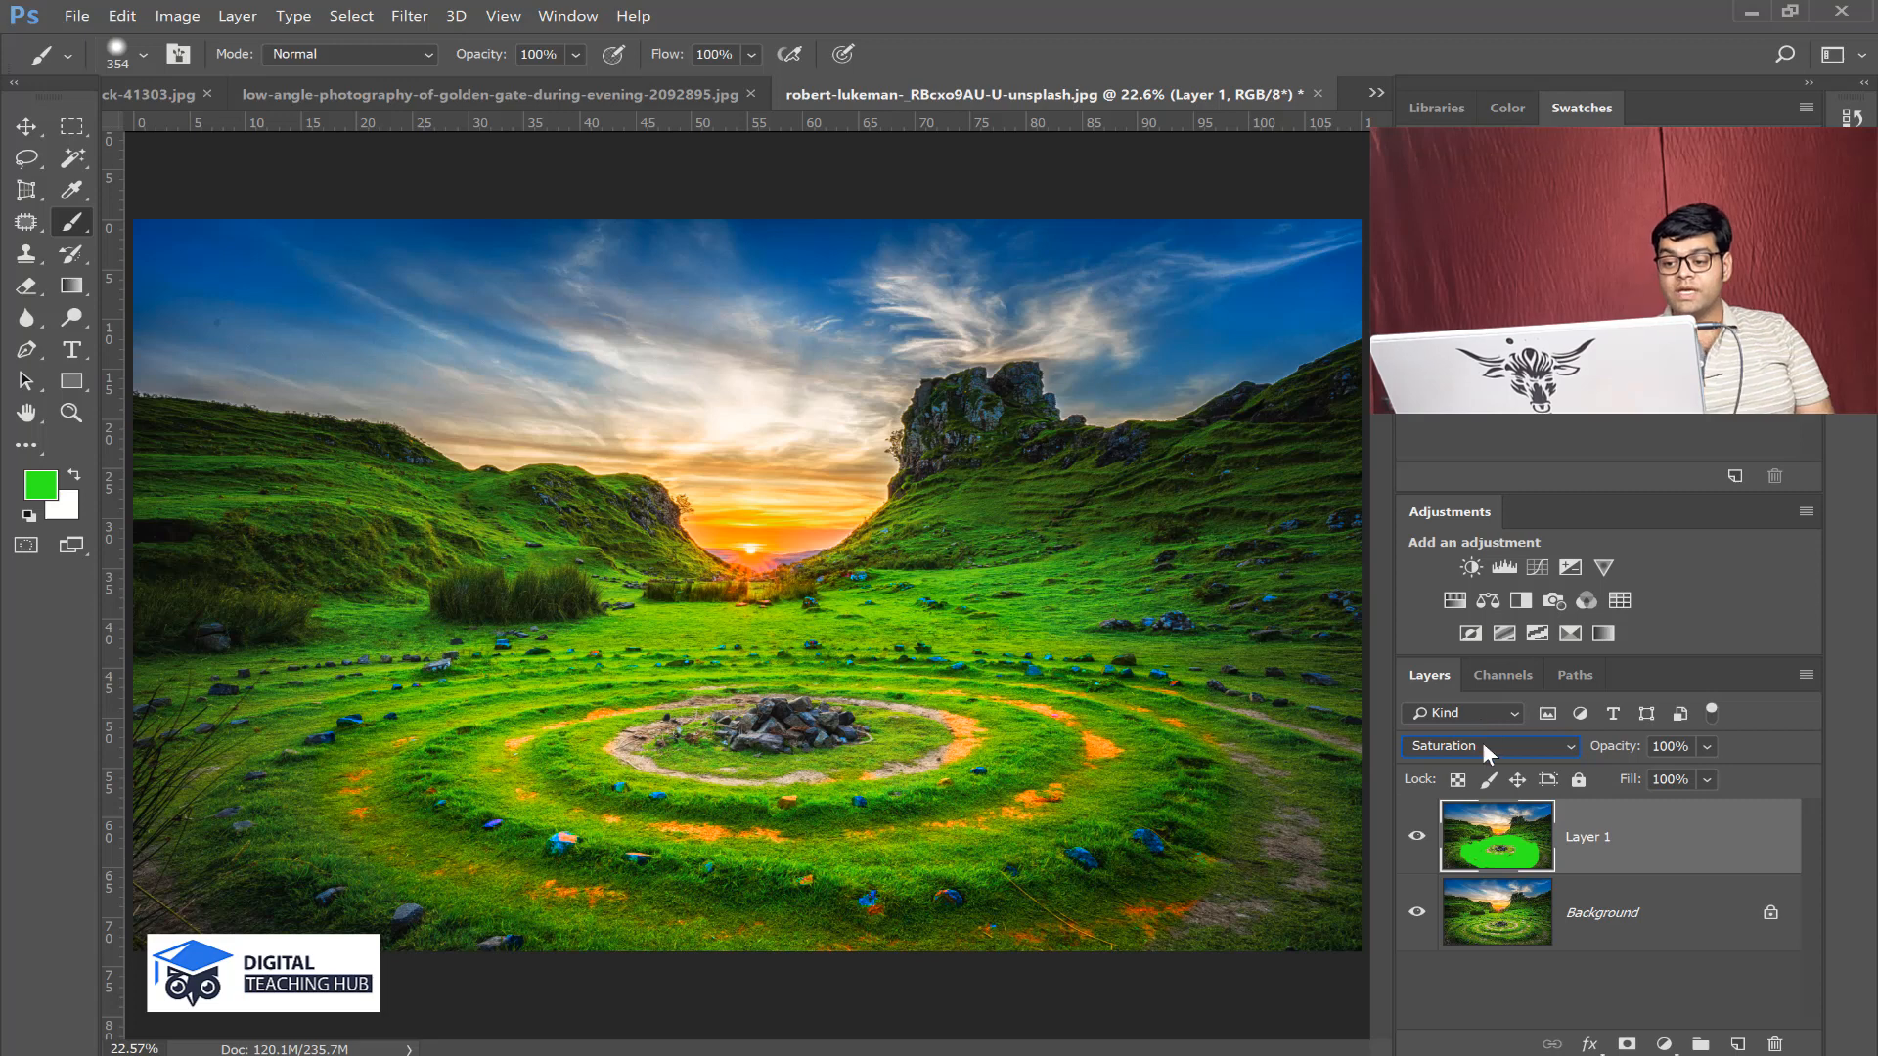
{"action": "left_click", "coordinate": [1484, 746]}
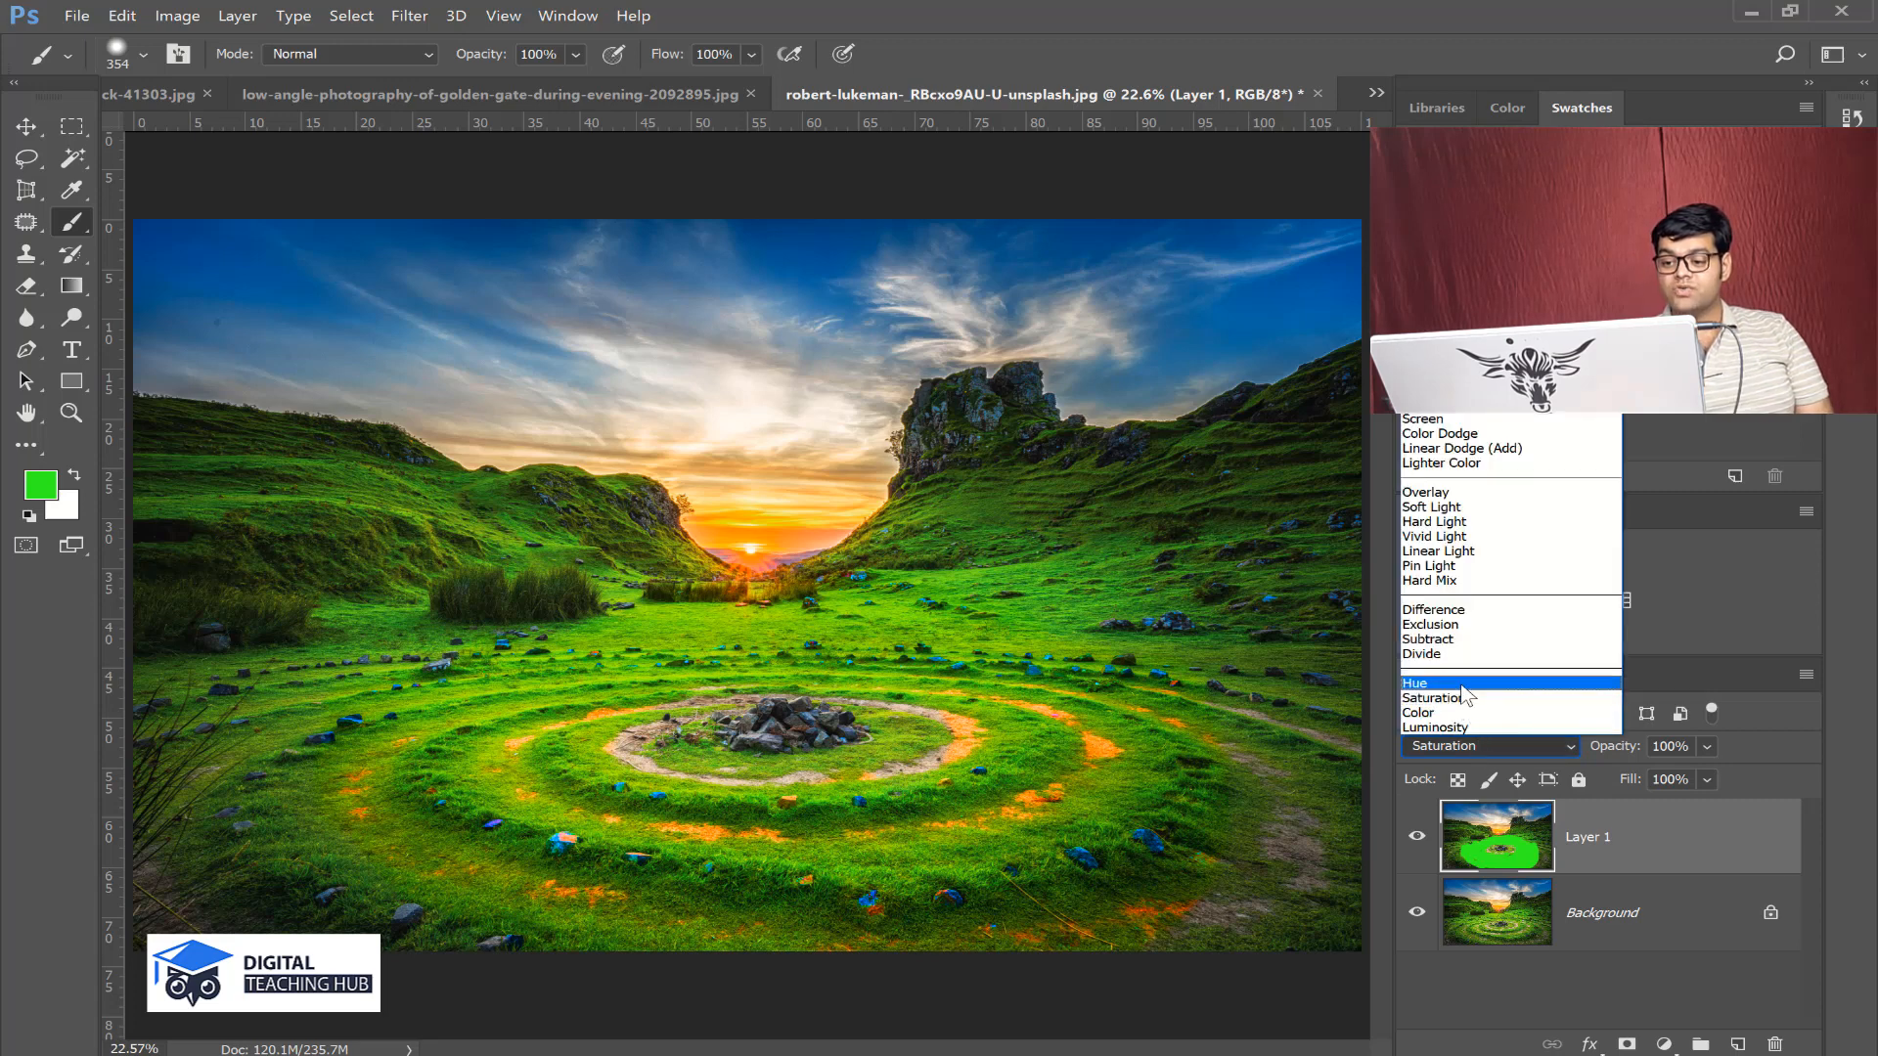
{"action": "left_click", "coordinate": [1427, 683]}
{"action": "left_click", "coordinate": [1487, 745]}
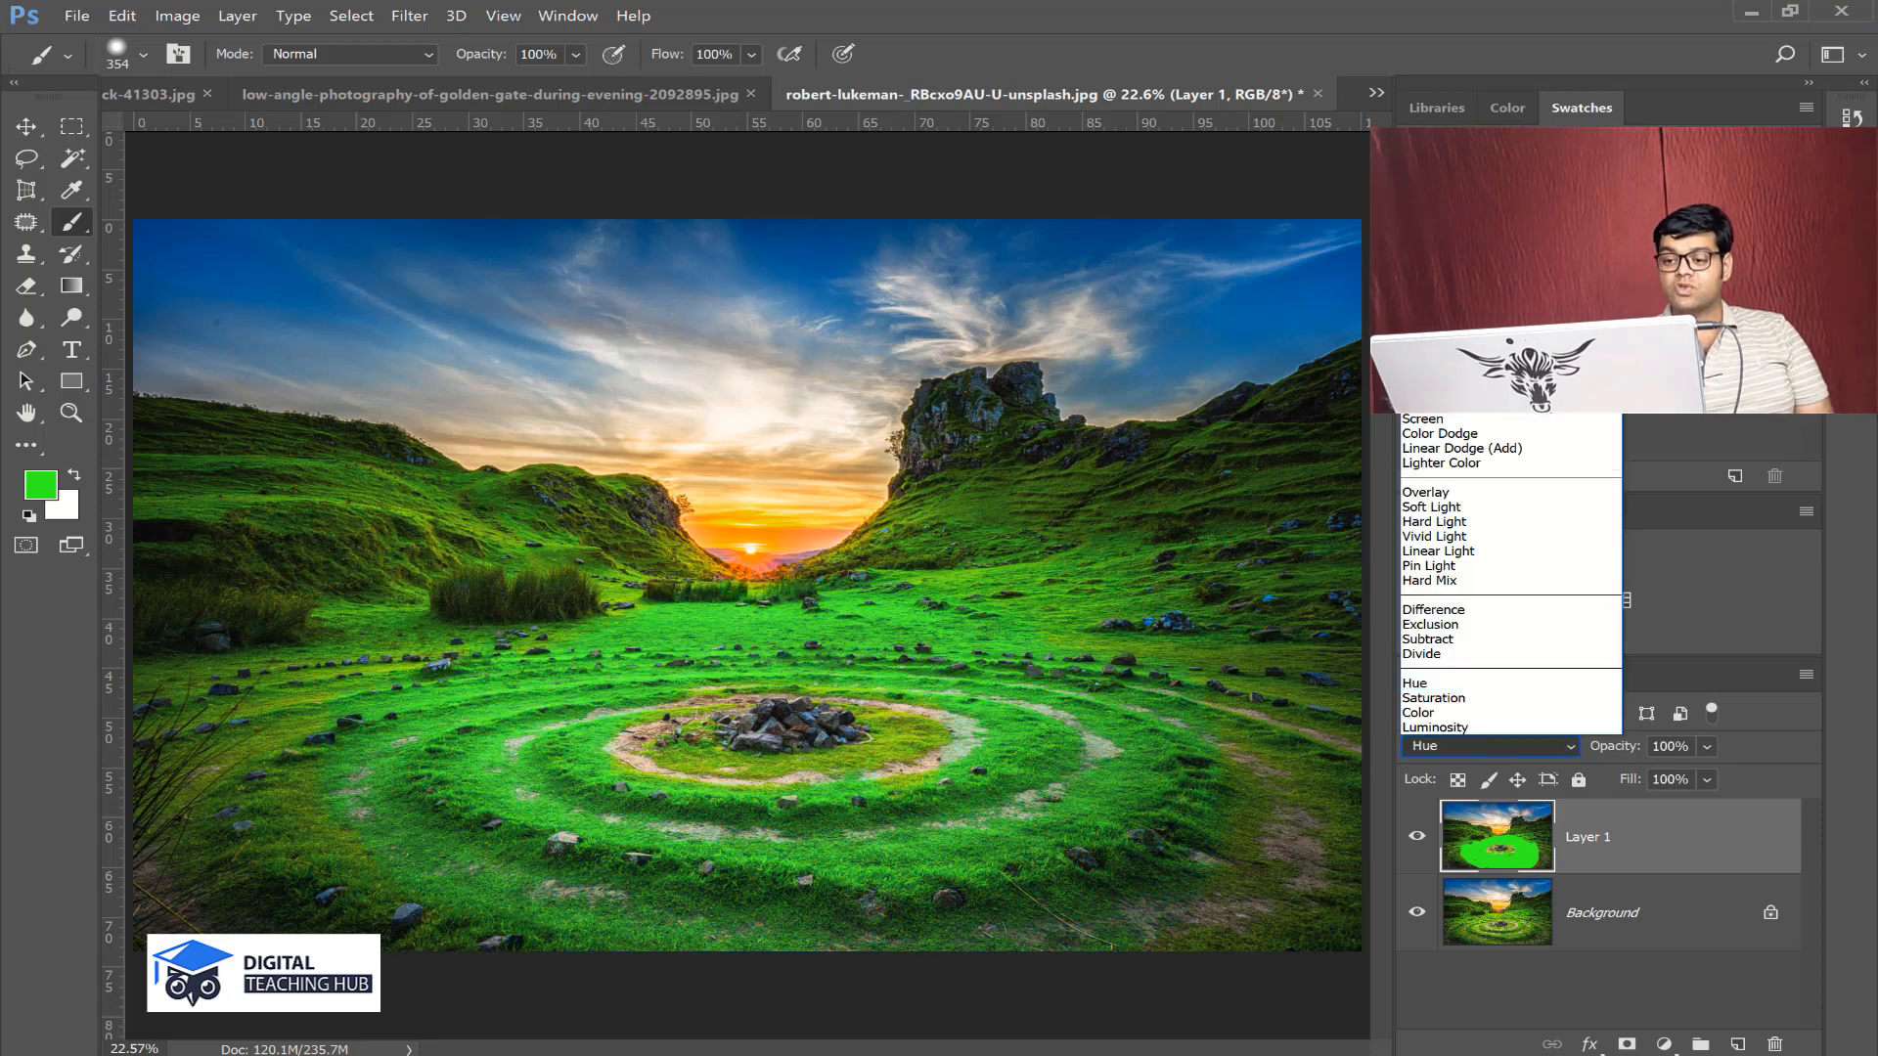
{"action": "left_click", "coordinate": [1425, 415]}
{"action": "left_click_drag", "start_coordinate": [1673, 843], "coordinate": [1777, 1045]}
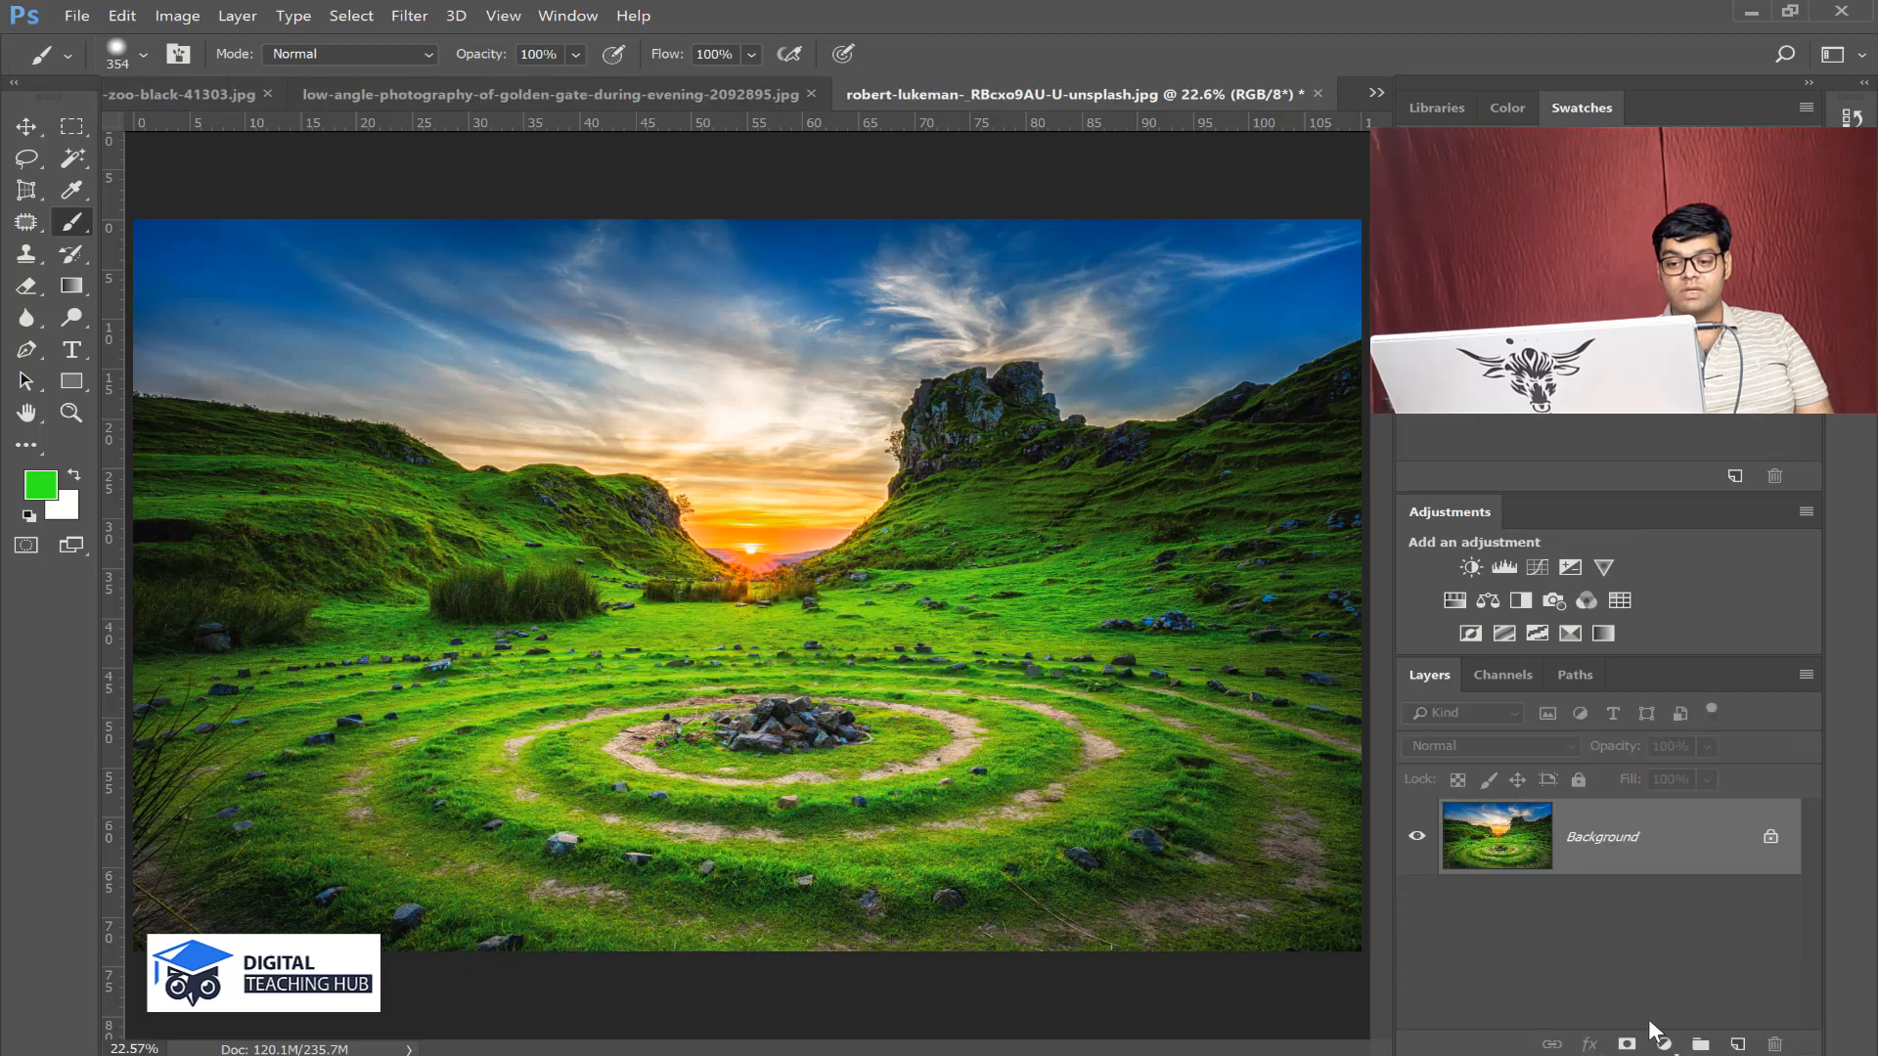